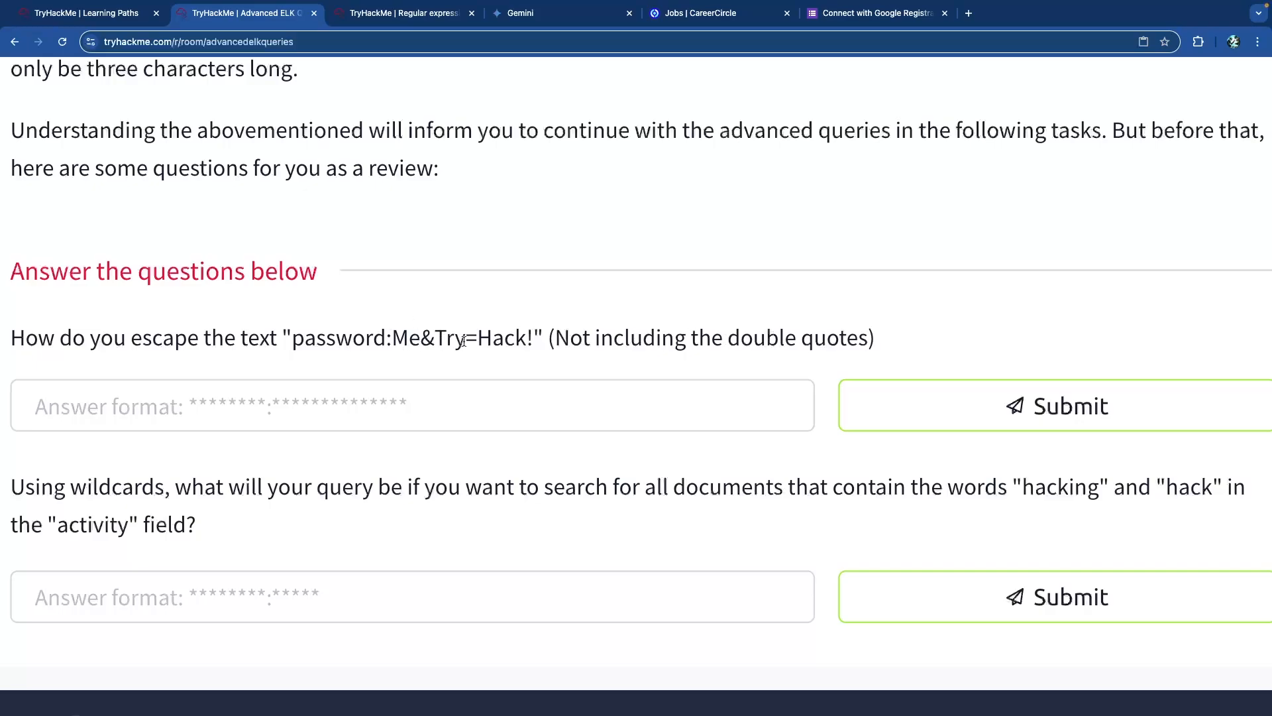
# Submit the escaped special-character query string as the first review answer.
pyautogui.click(388, 408)
pyautogui.write('password:Me')
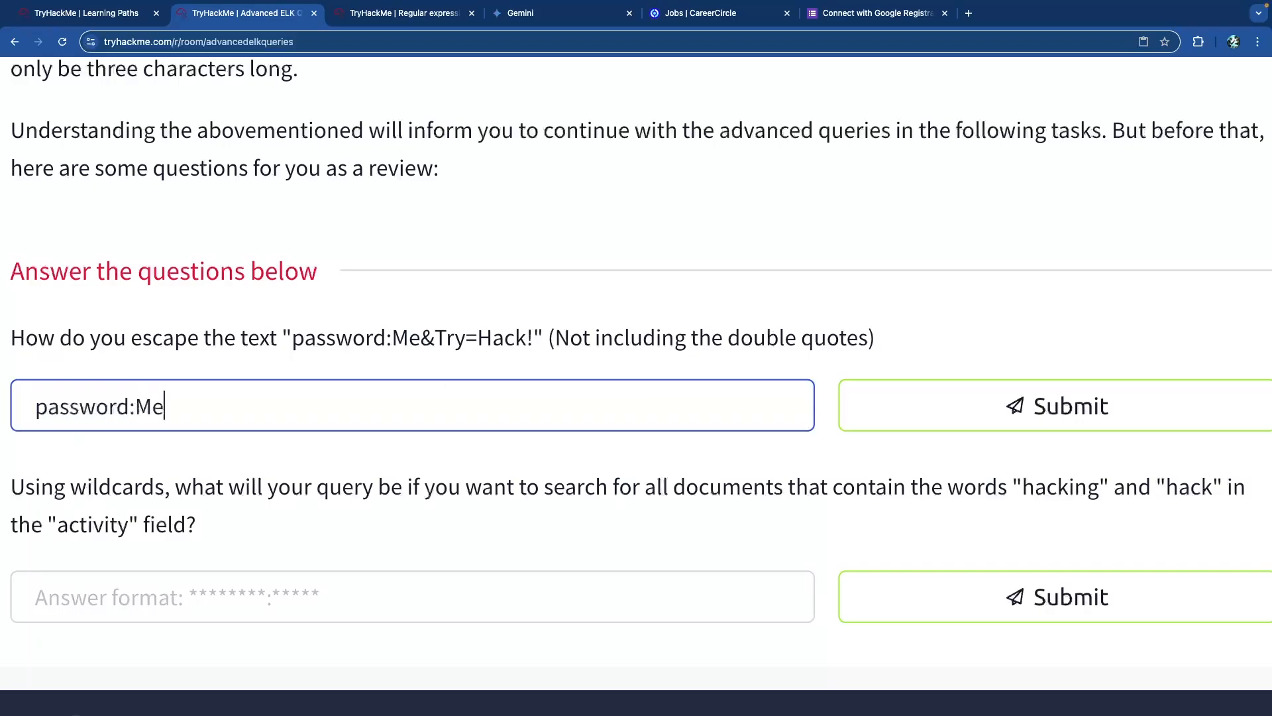
pyautogui.press('BackSpace')
pyautogui.write('e\\&Try\\=Hac')
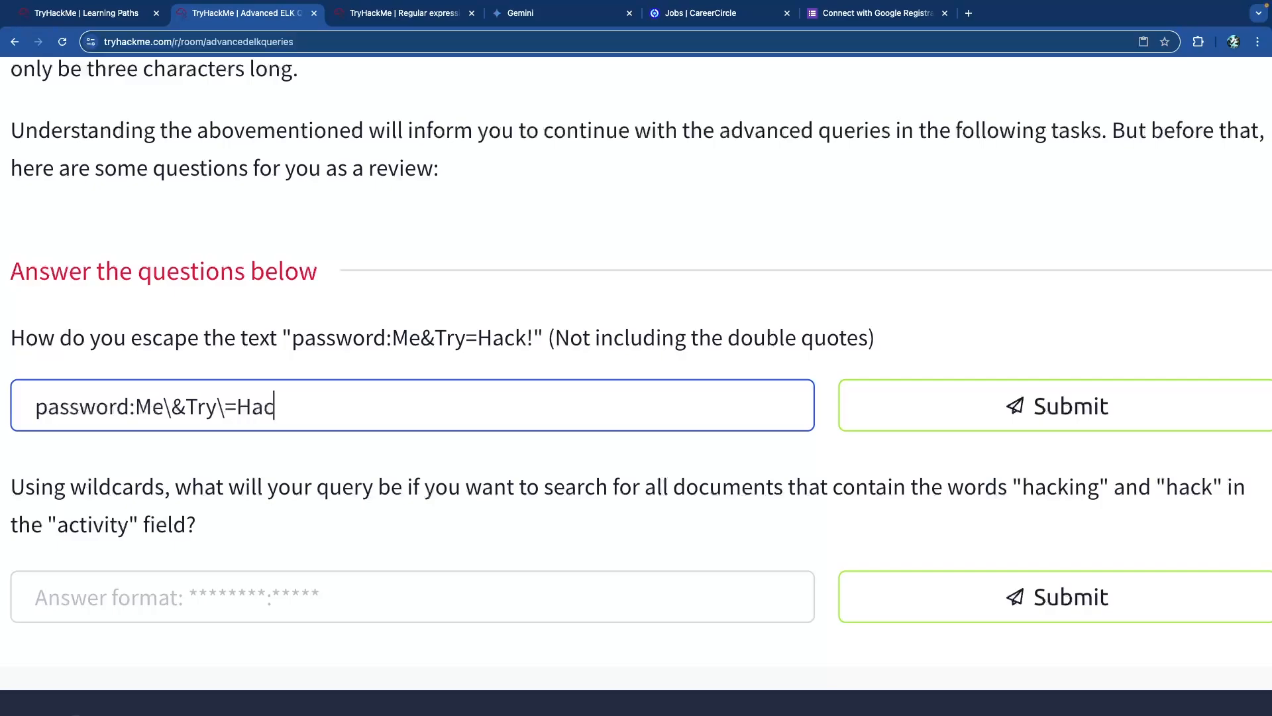
pyautogui.write('k\\!')
pyautogui.press('Return')
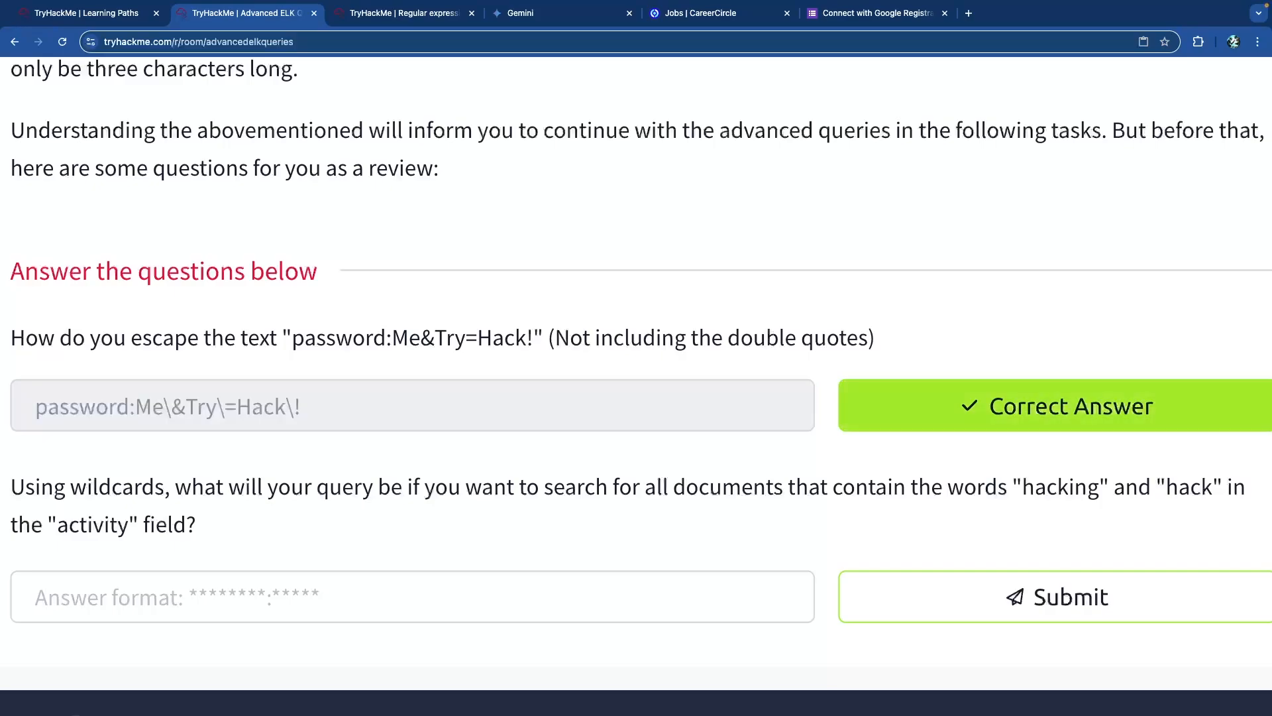
# Answer the wildcard question with activity:hack*.
pyautogui.scroll(-3, 318, 390)
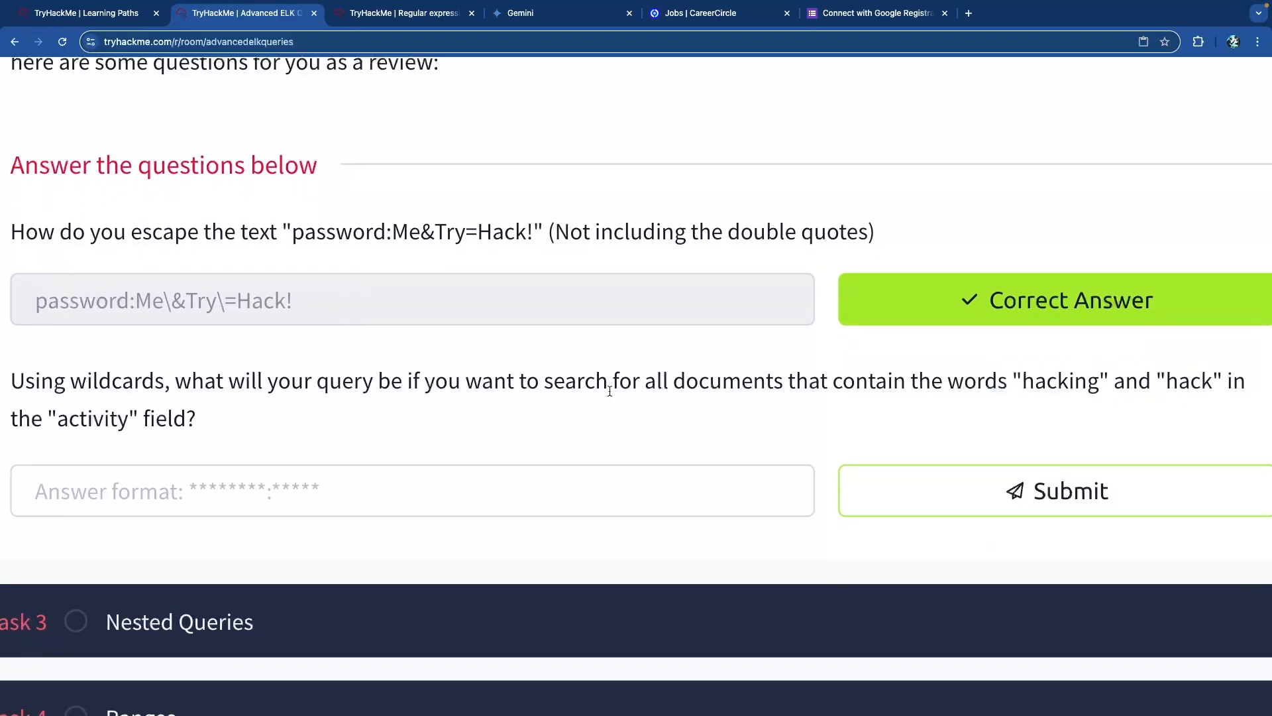
pyautogui.moveTo(1023, 382); pyautogui.dragTo(1091, 383)
pyautogui.click(1095, 383)
pyautogui.click(380, 494)
pyautogui.write('activity:hack&*')
pyautogui.press('BackSpace')
pyautogui.press('BackSpace')
pyautogui.write('*')
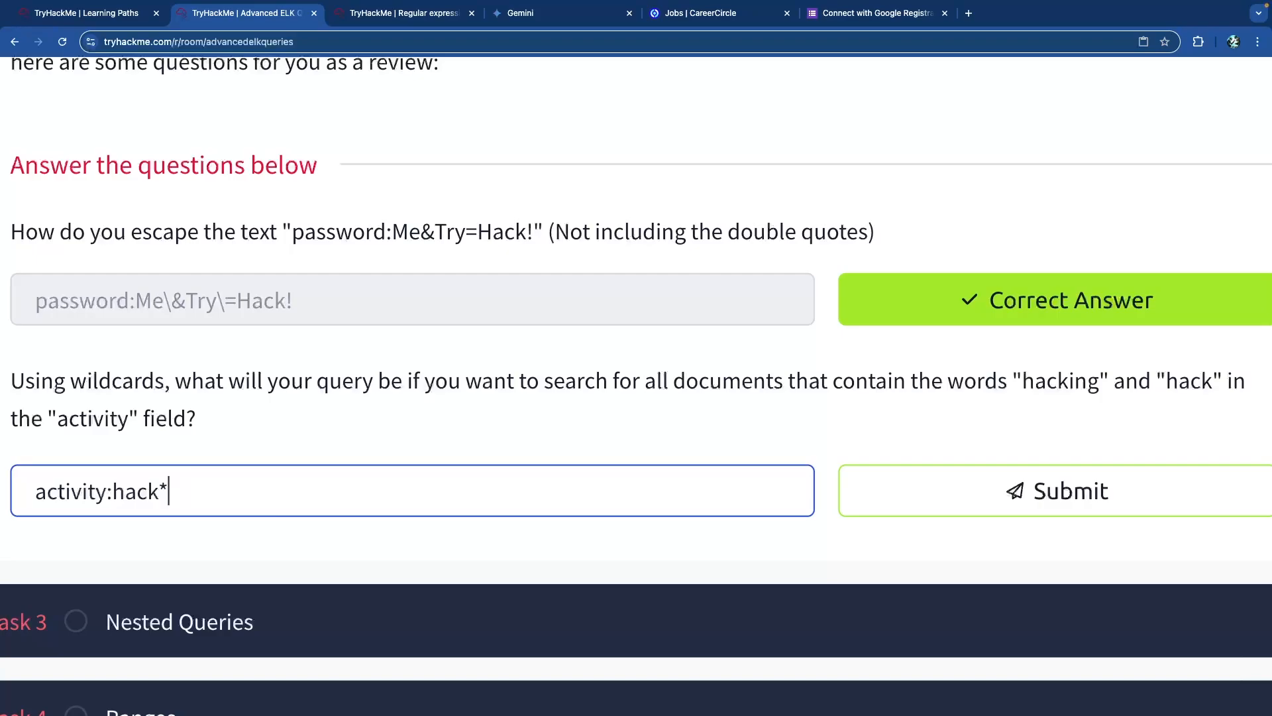
pyautogui.press('Return')
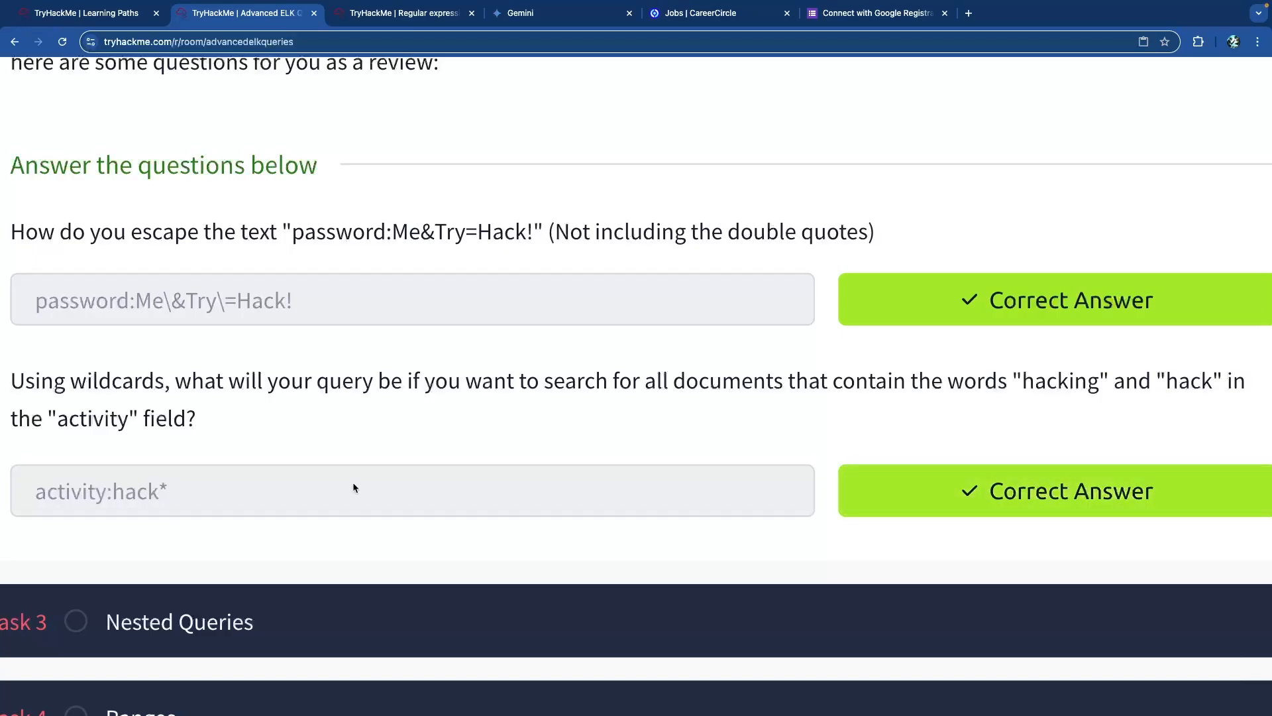
# Collapse the completed Task 2 and expand Task 3, Nested Queries.
pyautogui.scroll(20, 300, 463)
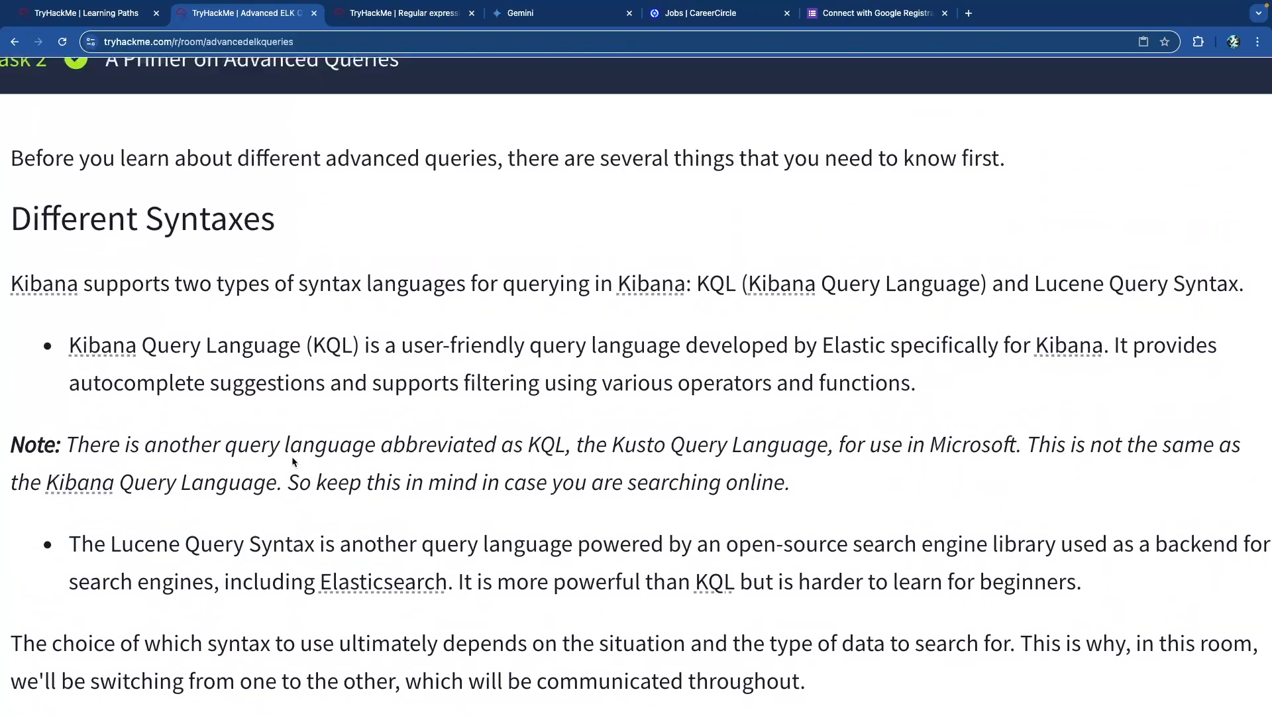
pyautogui.scroll(-3, 294, 462)
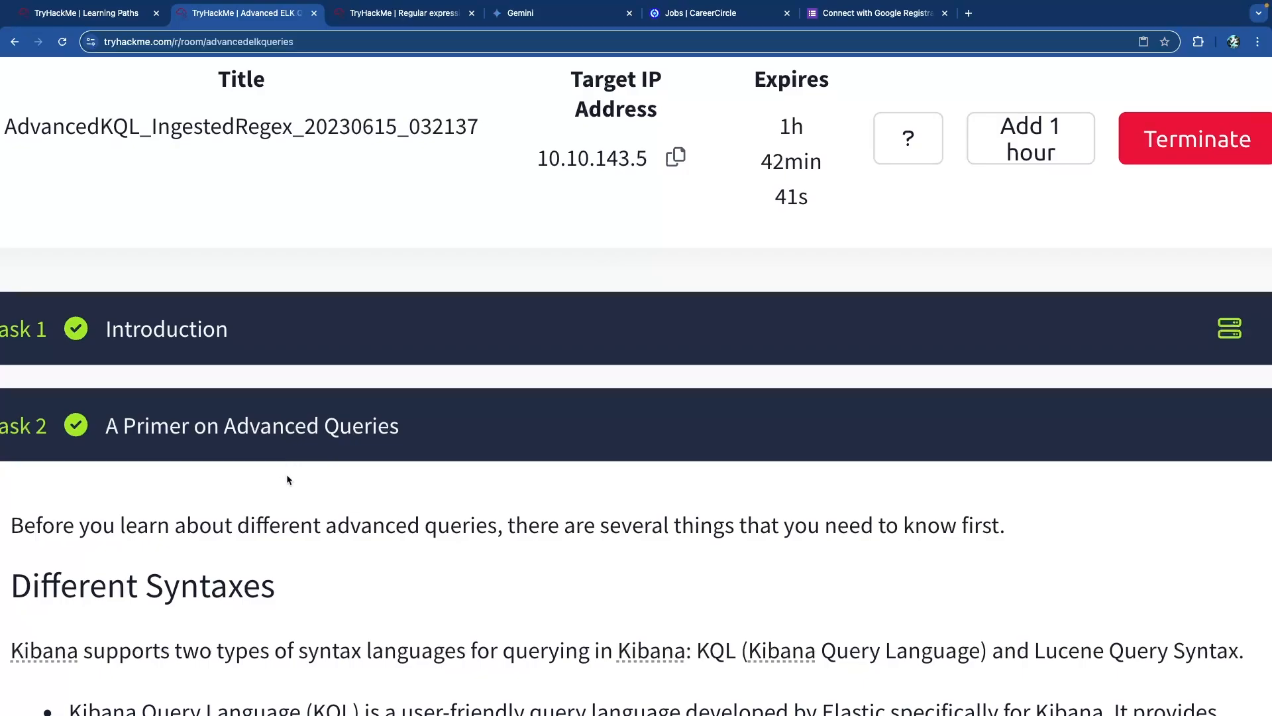
pyautogui.click(330, 449)
pyautogui.scroll(-3, 295, 446)
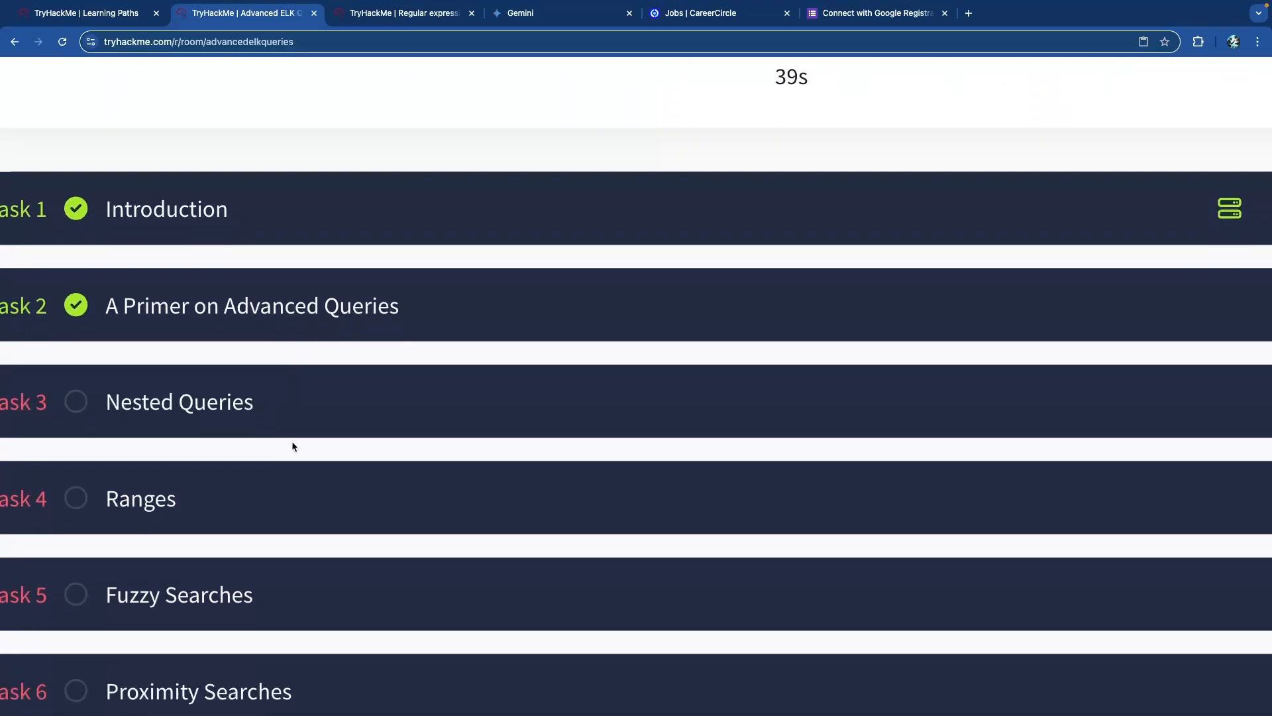
pyautogui.hscroll(-1, 291, 420)
pyautogui.scroll(-2, 305, 389)
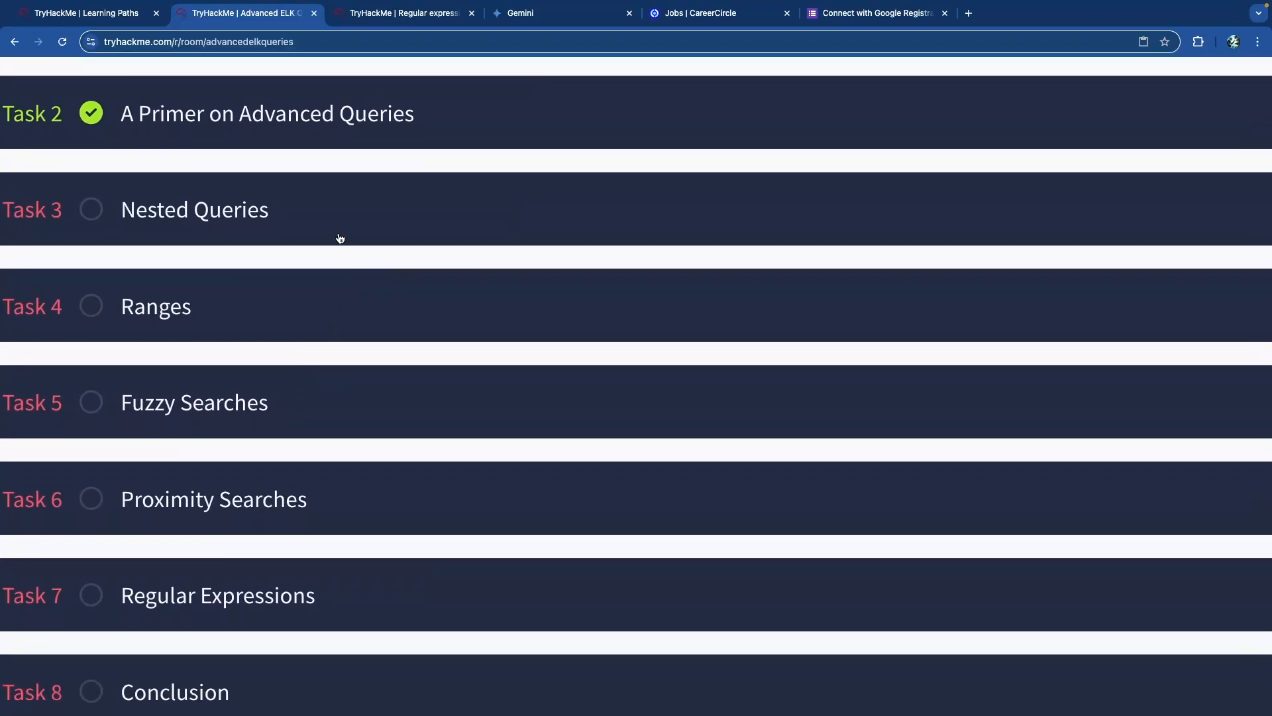
pyautogui.click(341, 238)
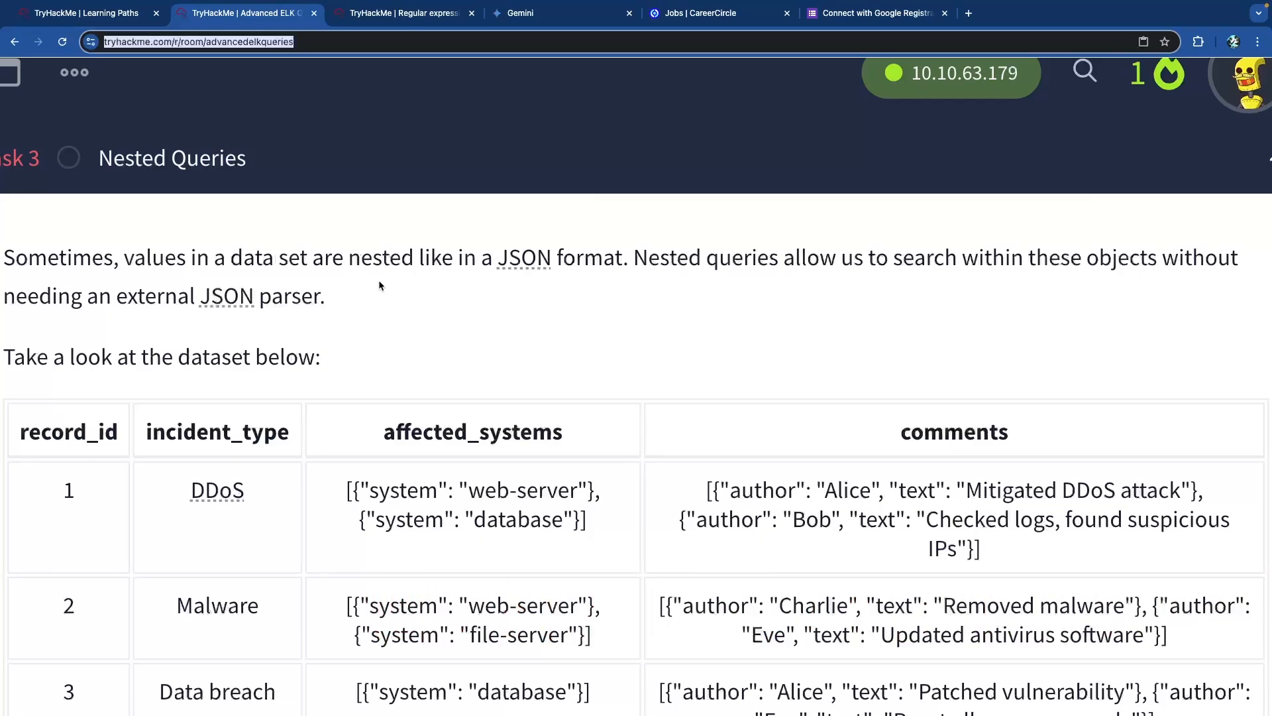
pyautogui.click(523, 260)
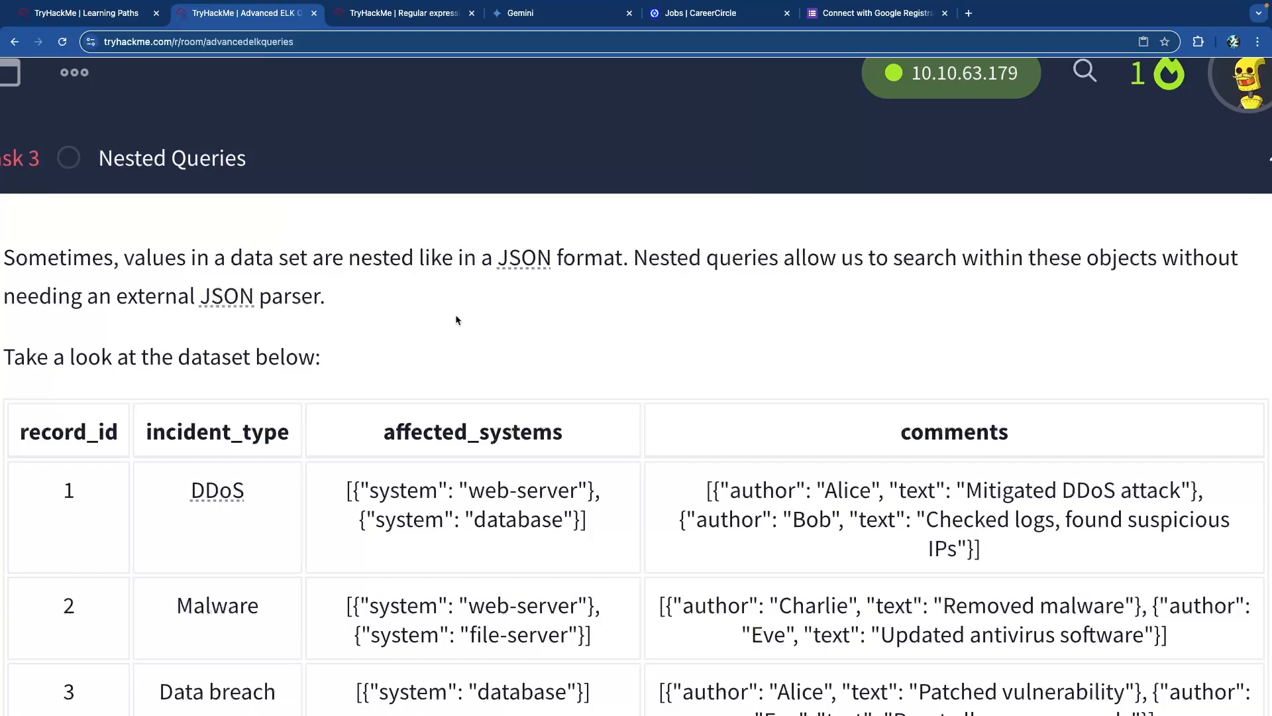
pyautogui.scroll(-3, 455, 314)
pyautogui.scroll(-1, 456, 316)
pyautogui.moveTo(354, 468); pyautogui.dragTo(585, 496)
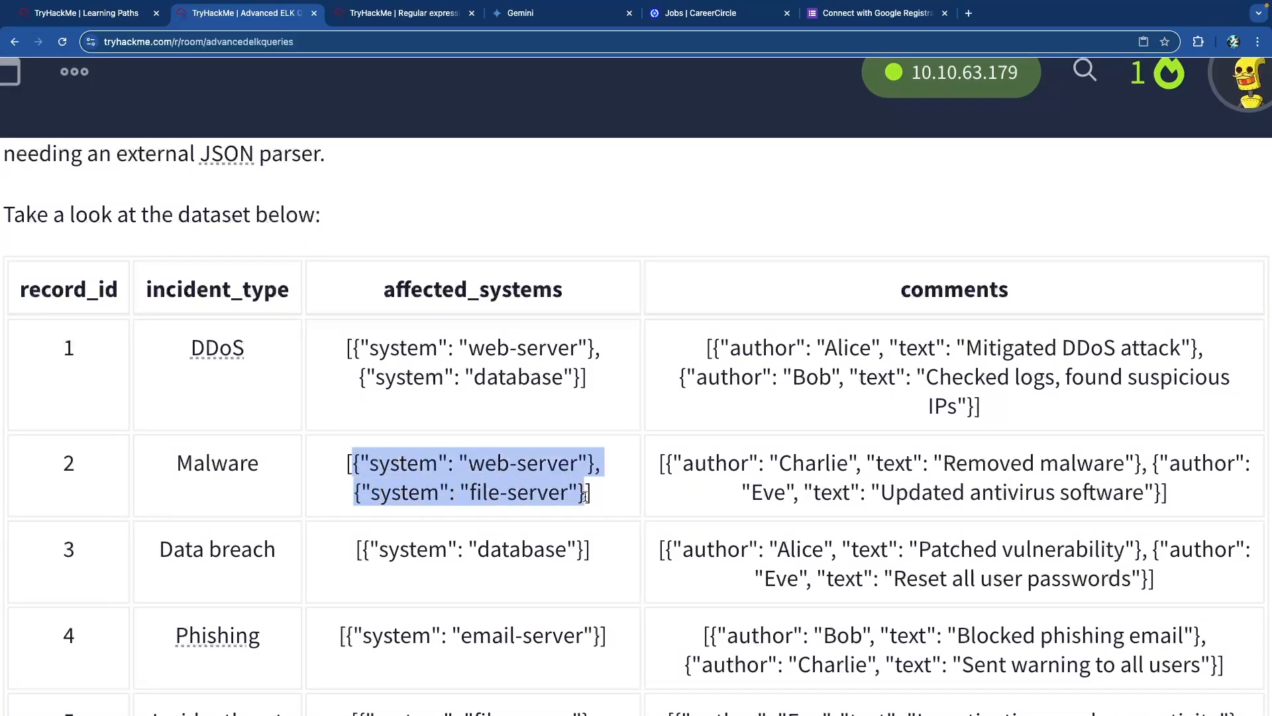
pyautogui.click(540, 458)
pyautogui.scroll(3, 361, 376)
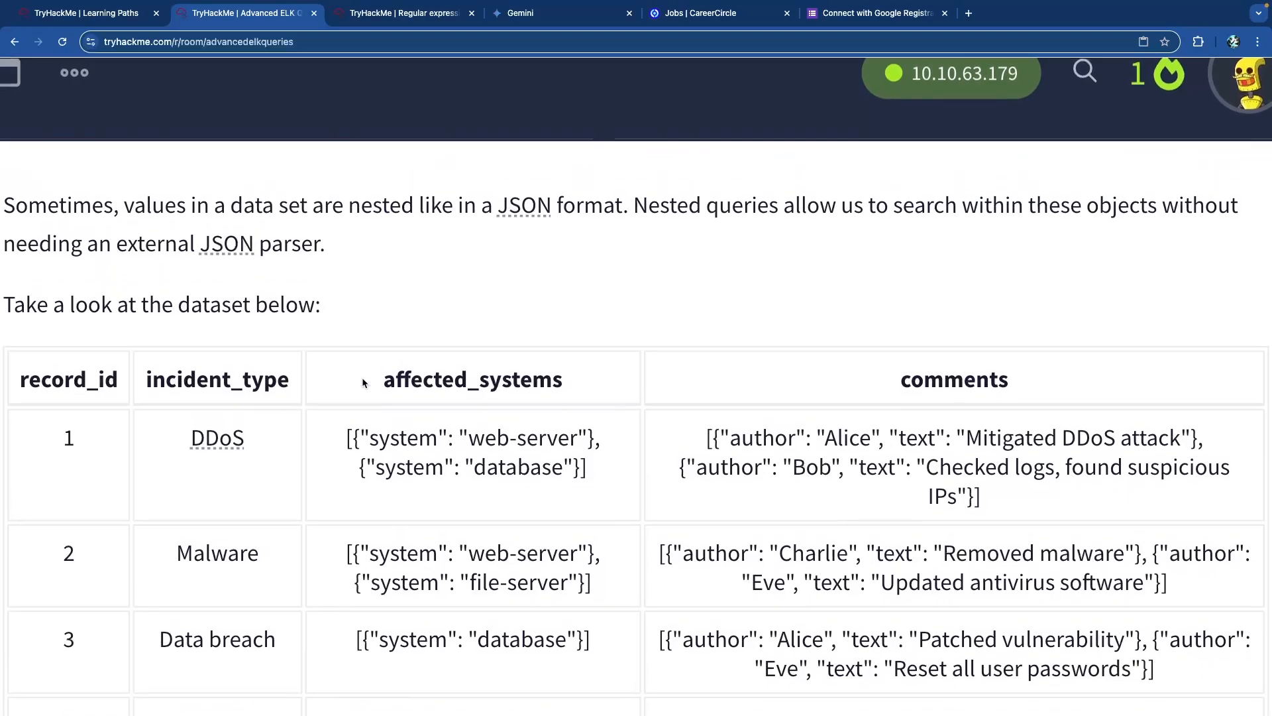
pyautogui.doubleClick(396, 464)
pyautogui.click(411, 460)
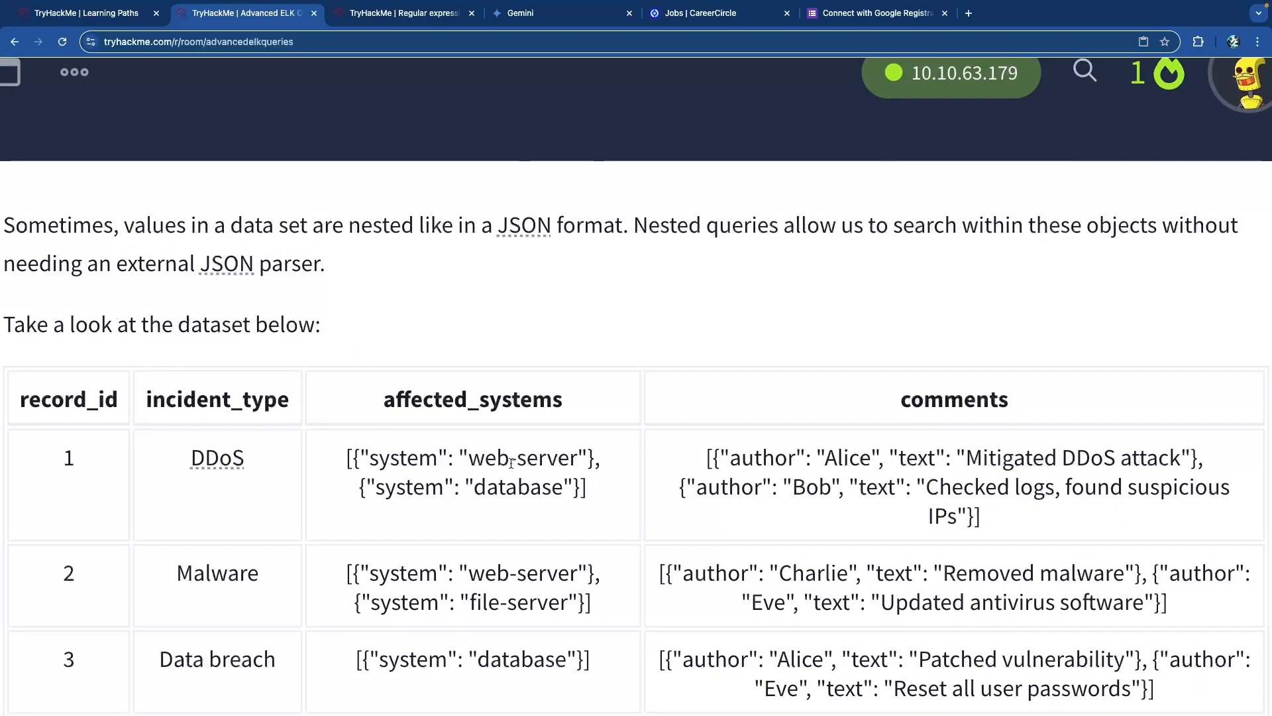
pyautogui.doubleClick(406, 460)
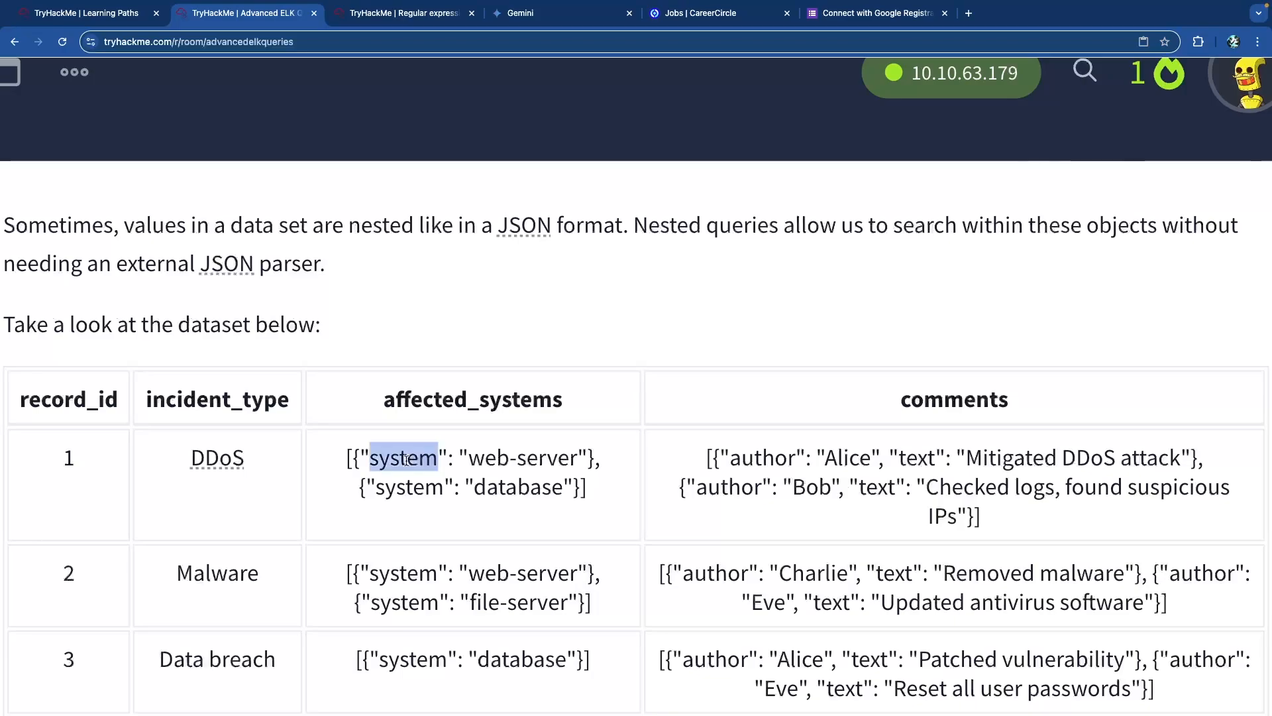
pyautogui.moveTo(469, 460); pyautogui.dragTo(578, 460)
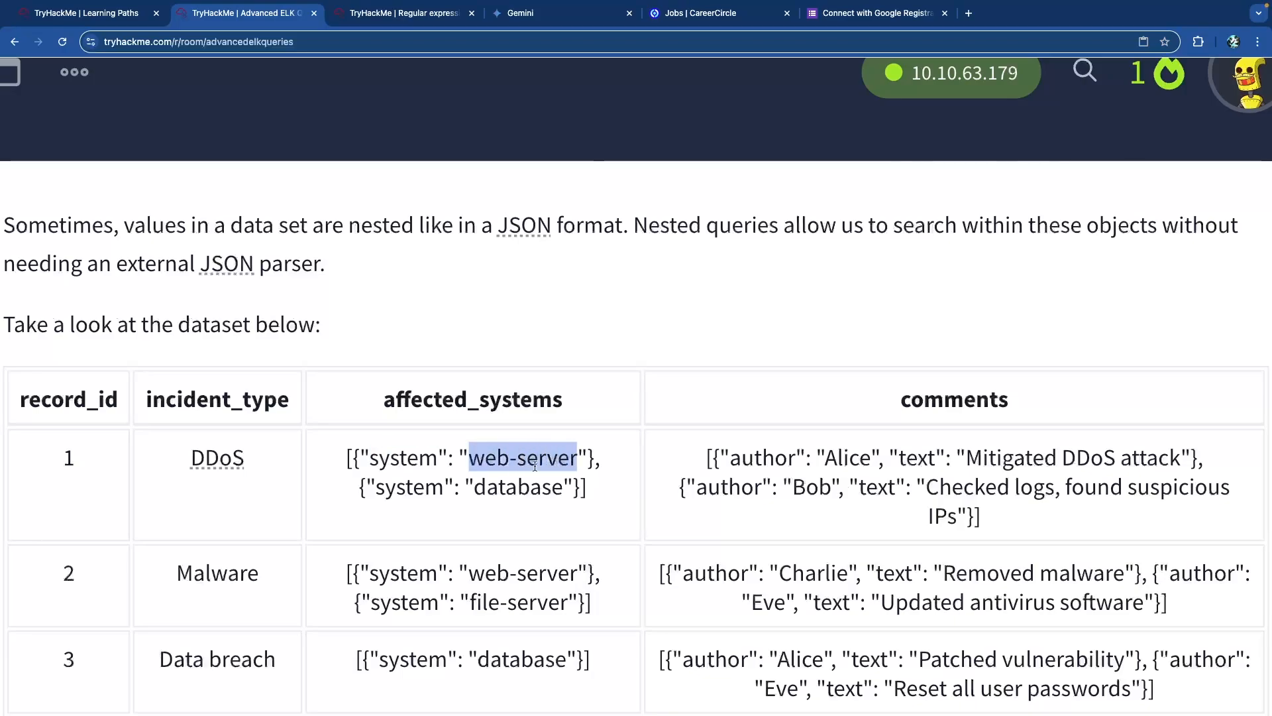
pyautogui.doubleClick(401, 489)
pyautogui.doubleClick(507, 489)
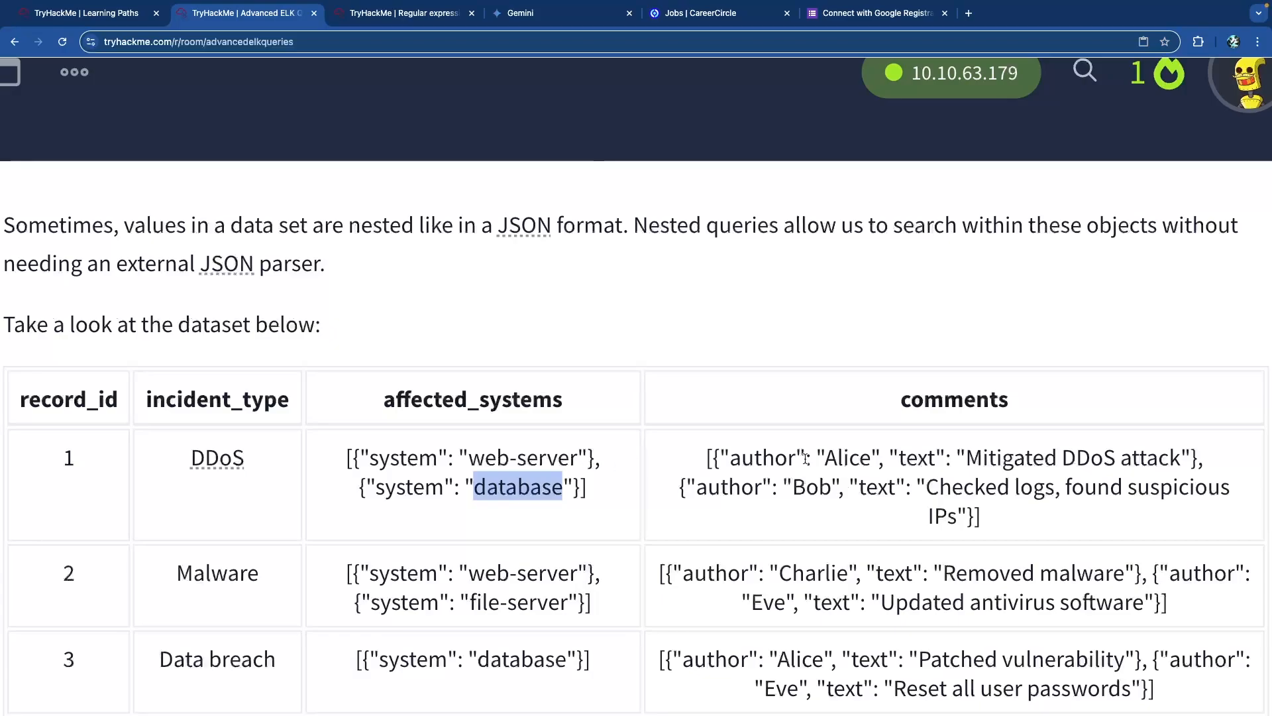
pyautogui.doubleClick(762, 459)
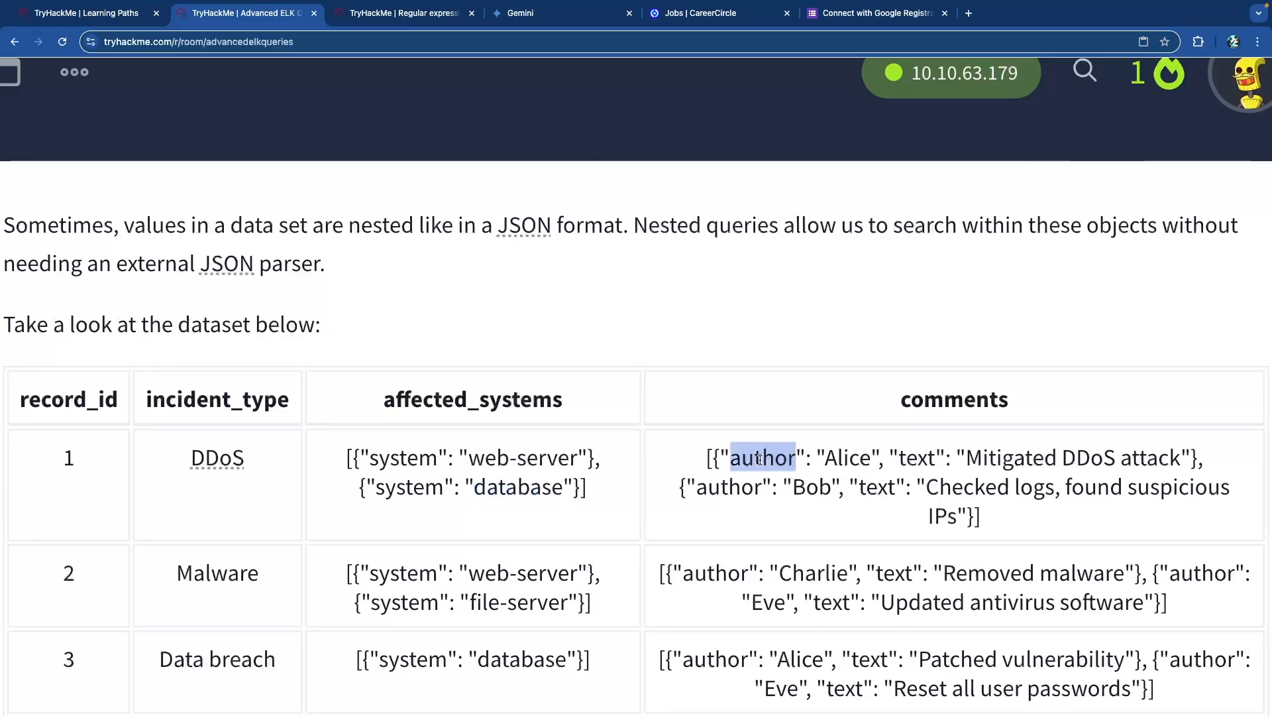
pyautogui.doubleClick(853, 459)
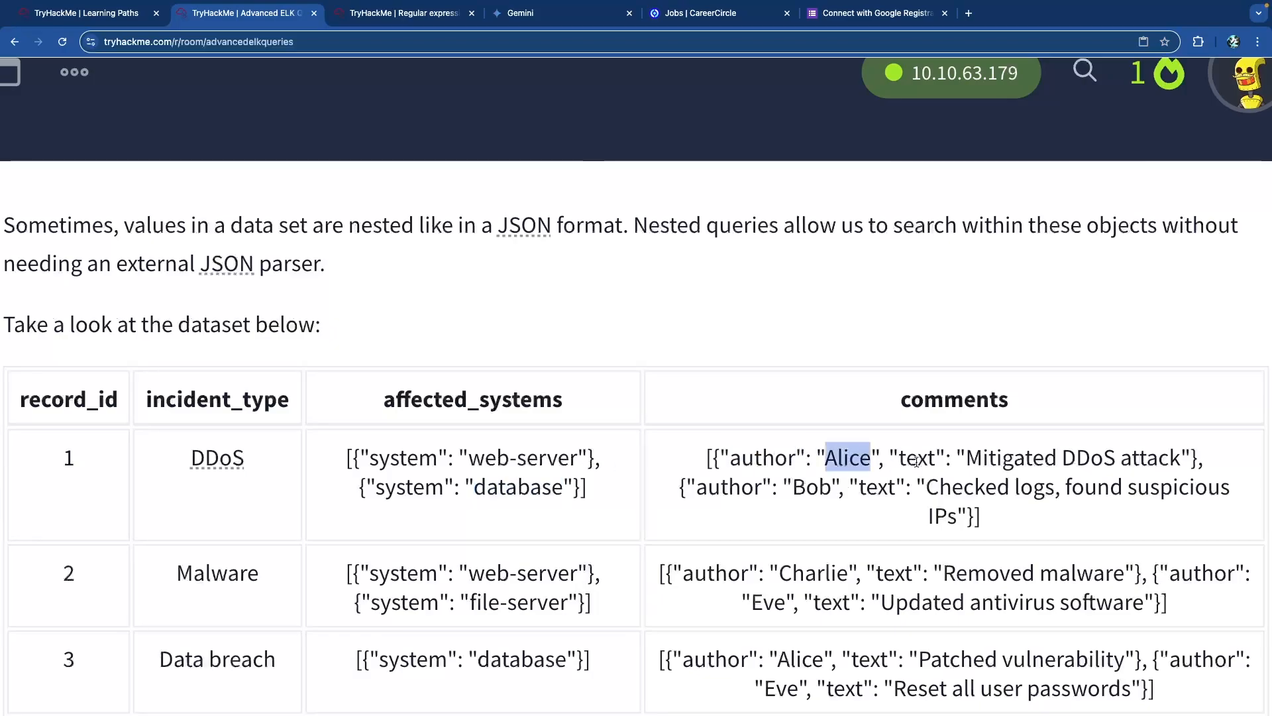
pyautogui.doubleClick(916, 459)
pyautogui.moveTo(985, 463); pyautogui.dragTo(1153, 461)
pyautogui.click(1153, 461)
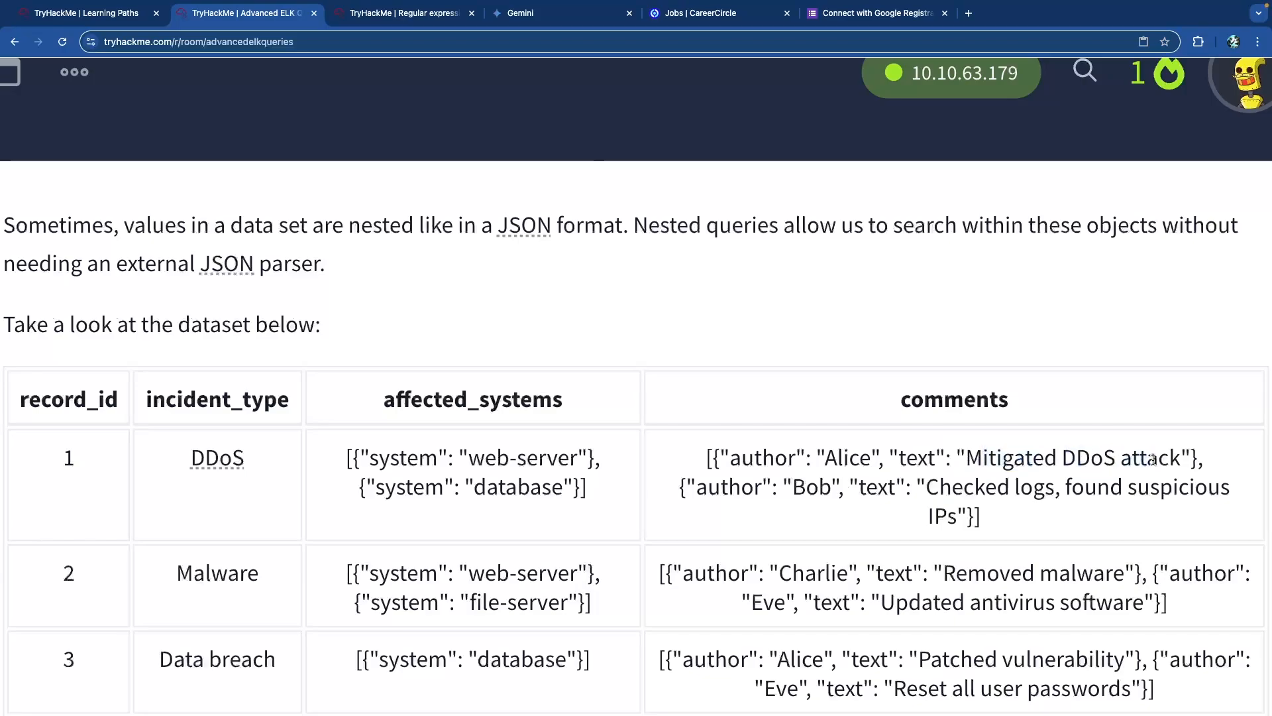
pyautogui.doubleClick(749, 490)
pyautogui.click(803, 491)
pyautogui.moveTo(933, 487); pyautogui.dragTo(1166, 497)
pyautogui.click(1166, 498)
pyautogui.scroll(1, 485, 405)
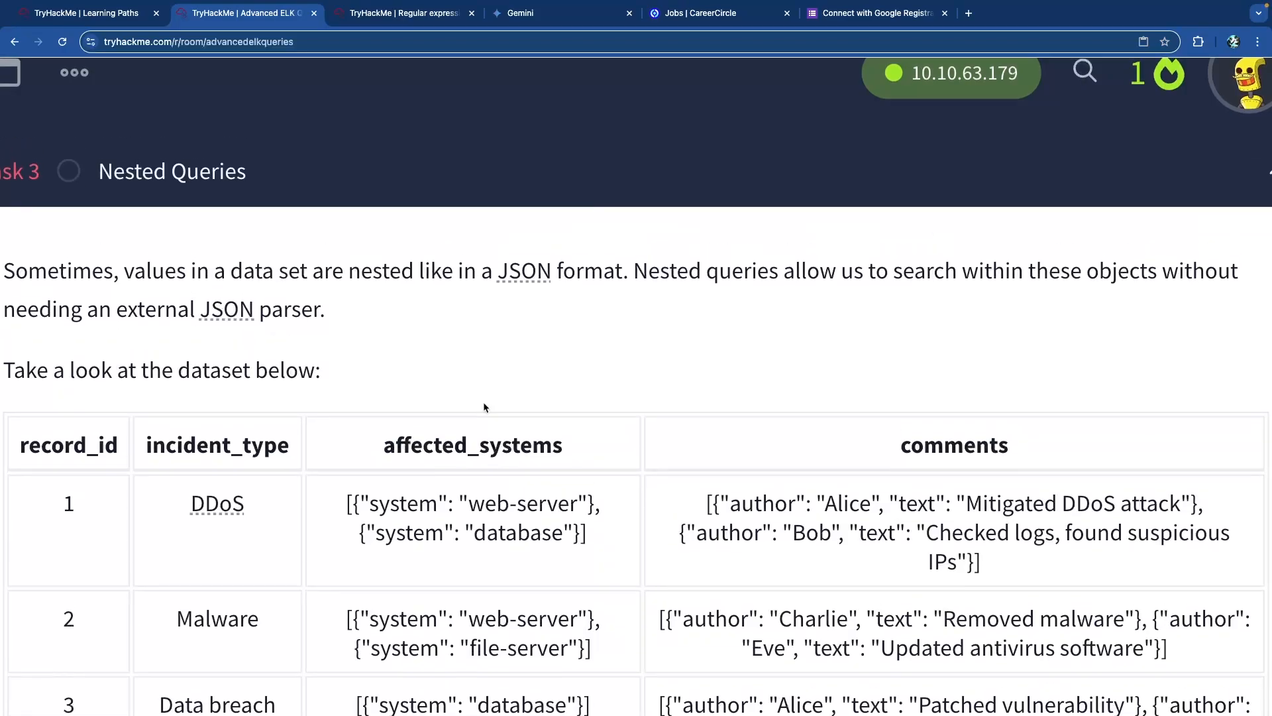
pyautogui.scroll(-5, 484, 406)
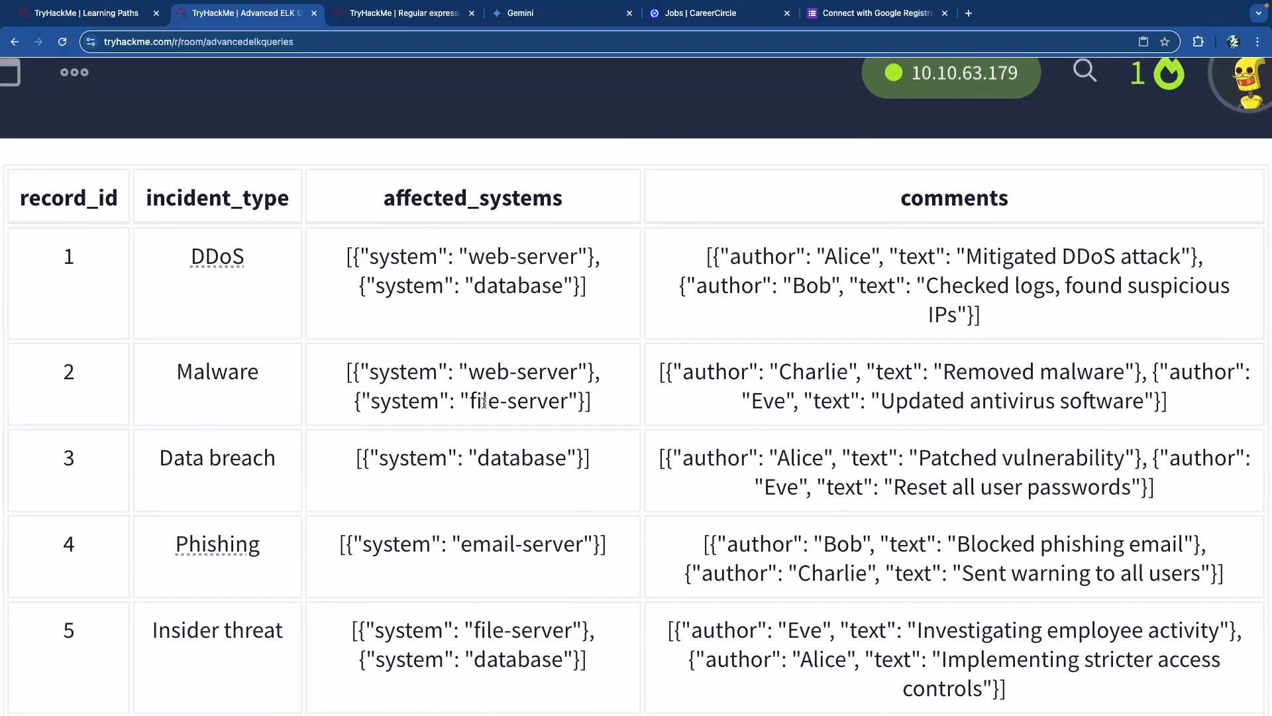
pyautogui.doubleClick(69, 256)
pyautogui.click(171, 255)
pyautogui.moveTo(203, 257)
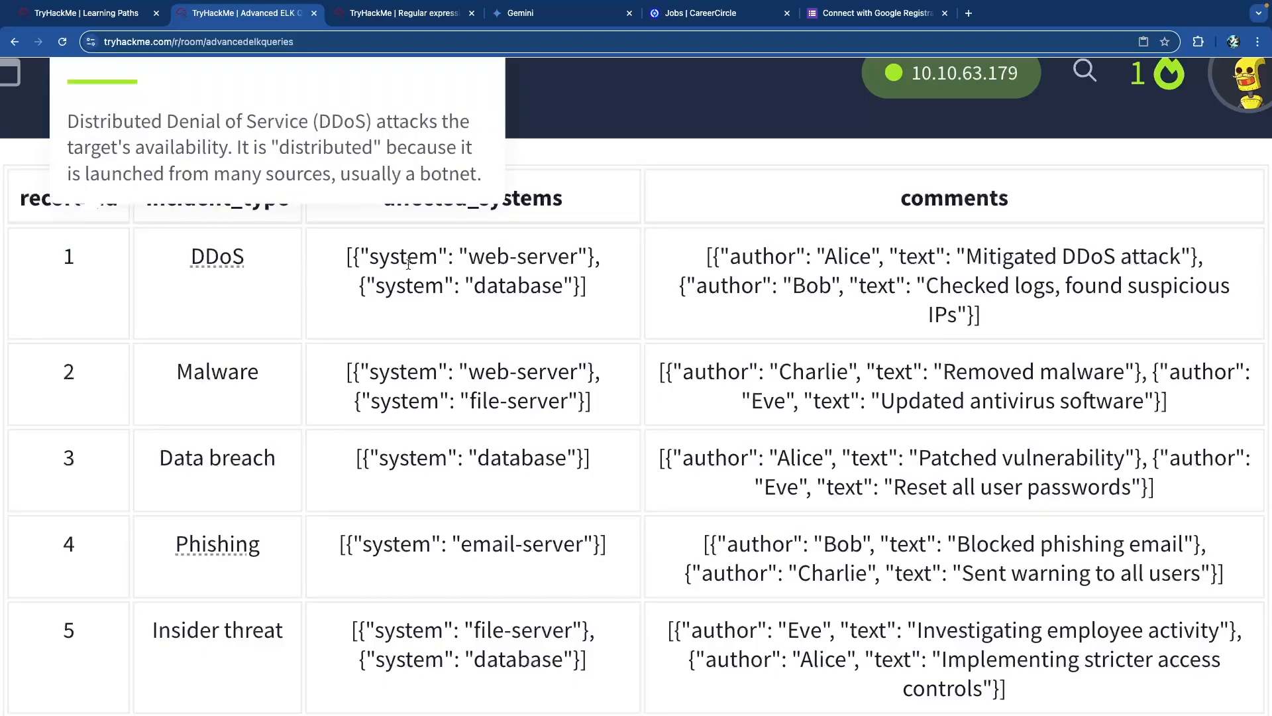
pyautogui.moveTo(411, 198); pyautogui.dragTo(563, 199)
pyautogui.click(502, 255)
pyautogui.doubleClick(527, 286)
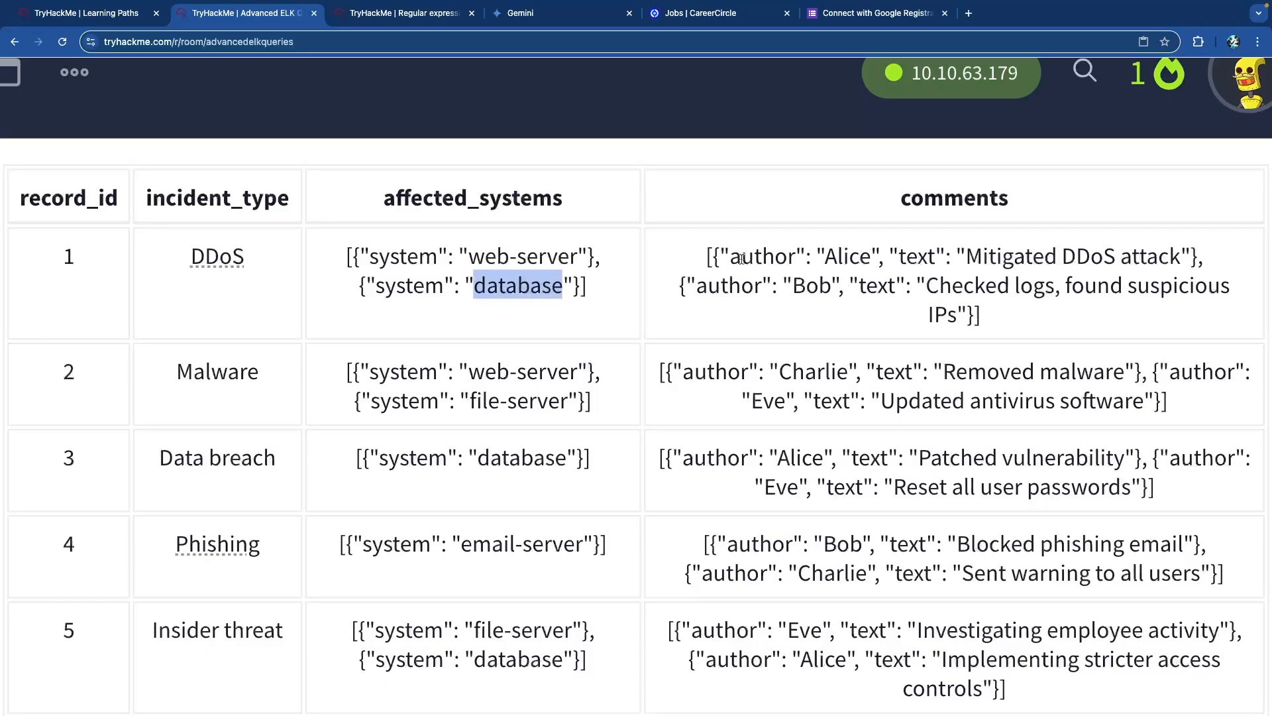
pyautogui.moveTo(871, 257); pyautogui.dragTo(1023, 263)
pyautogui.click(787, 261)
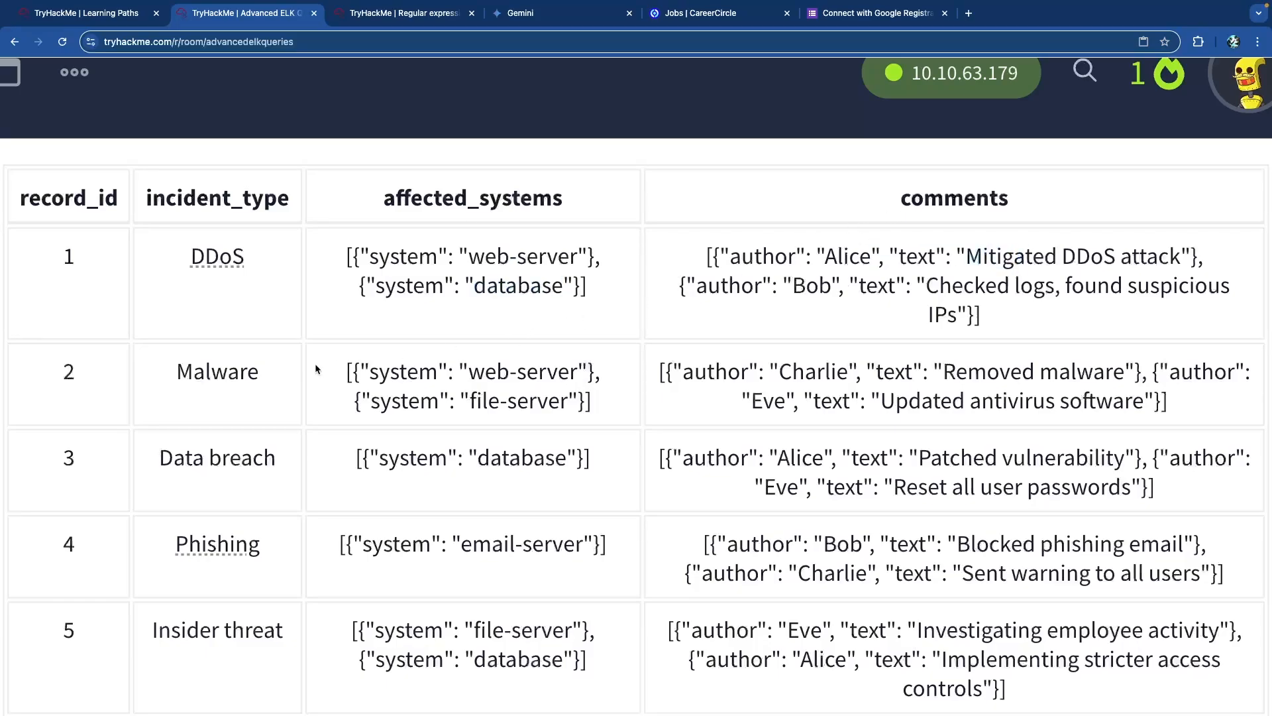
pyautogui.doubleClick(224, 375)
pyautogui.moveTo(483, 375); pyautogui.dragTo(574, 375)
pyautogui.click(545, 402)
pyautogui.doubleClick(719, 373)
pyautogui.doubleClick(813, 372)
pyautogui.doubleClick(894, 372)
pyautogui.click(1060, 372)
pyautogui.moveTo(1225, 376); pyautogui.dragTo(1097, 403)
pyautogui.click(868, 399)
pyautogui.doubleClick(1027, 399)
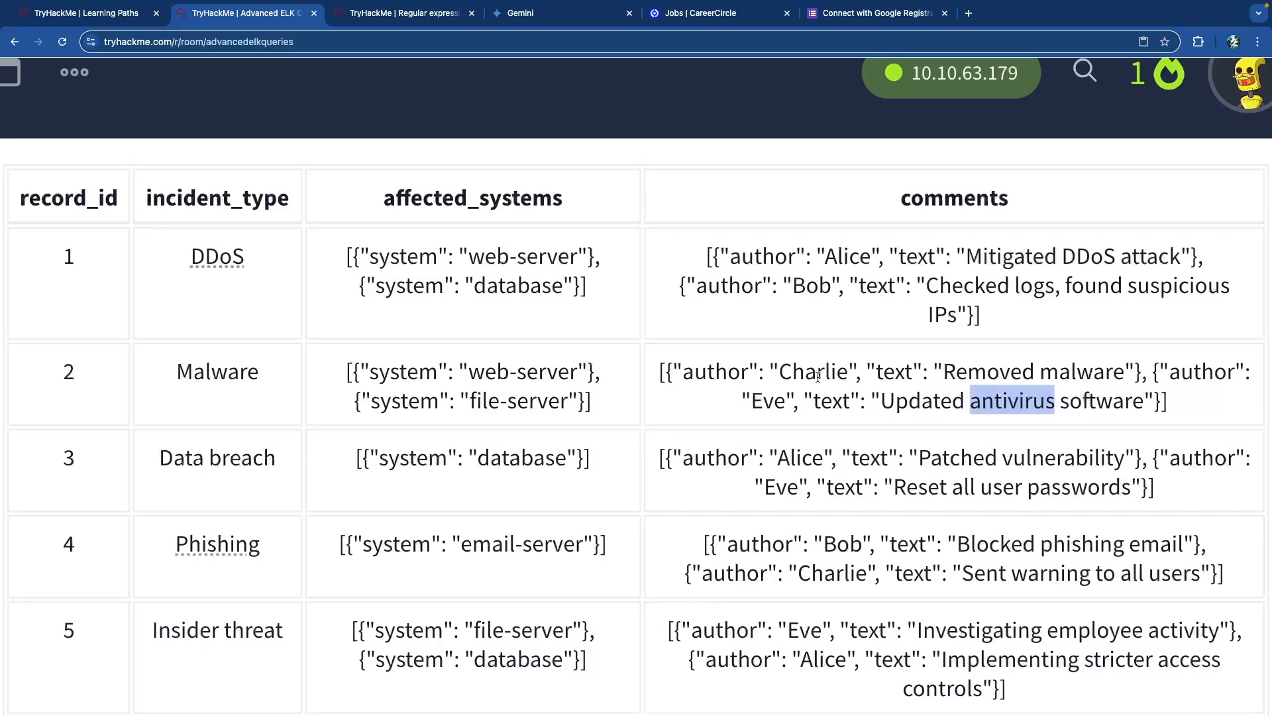
pyautogui.scroll(-2, 539, 375)
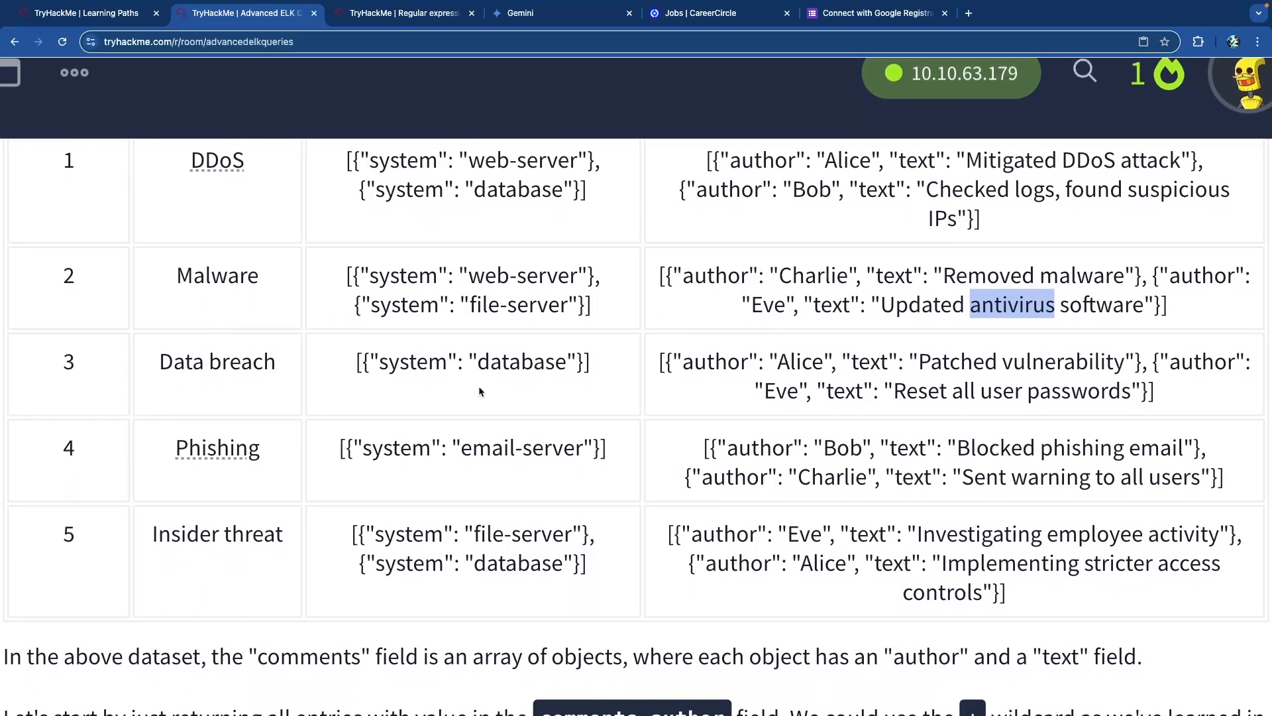
pyautogui.doubleClick(408, 363)
pyautogui.doubleClick(523, 363)
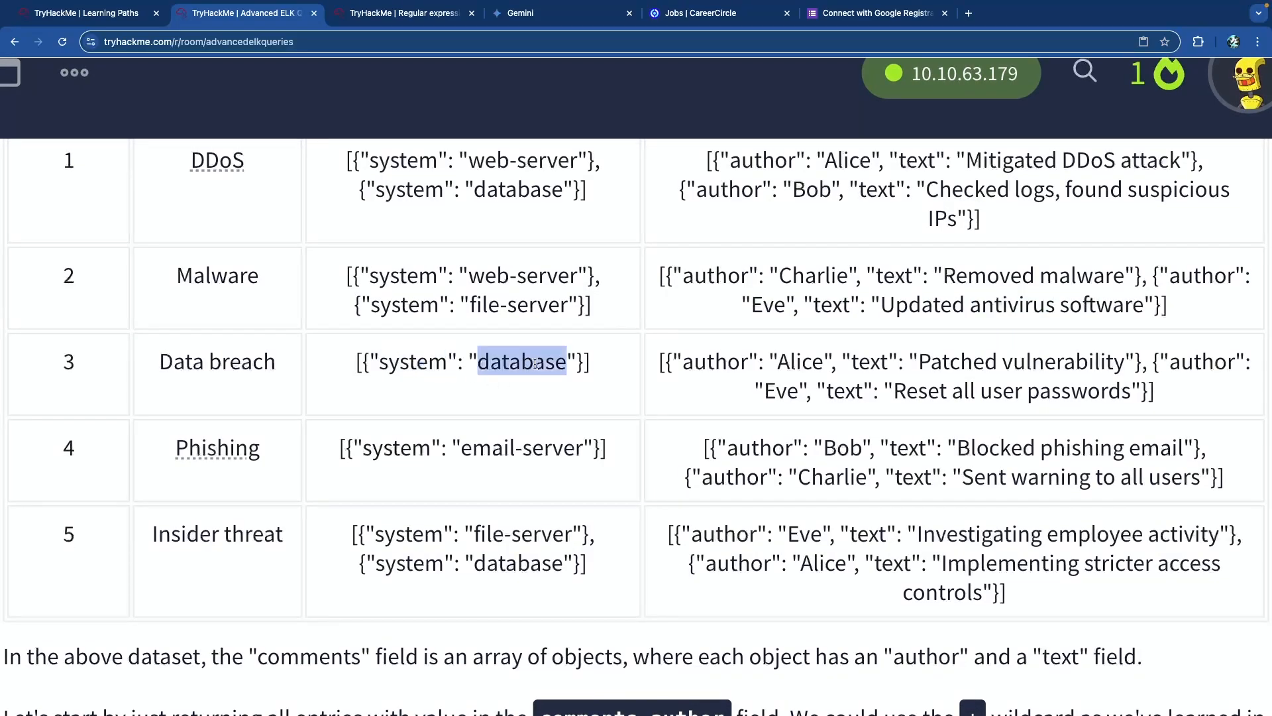
pyautogui.doubleClick(693, 364)
pyautogui.click(802, 363)
pyautogui.doubleClick(802, 363)
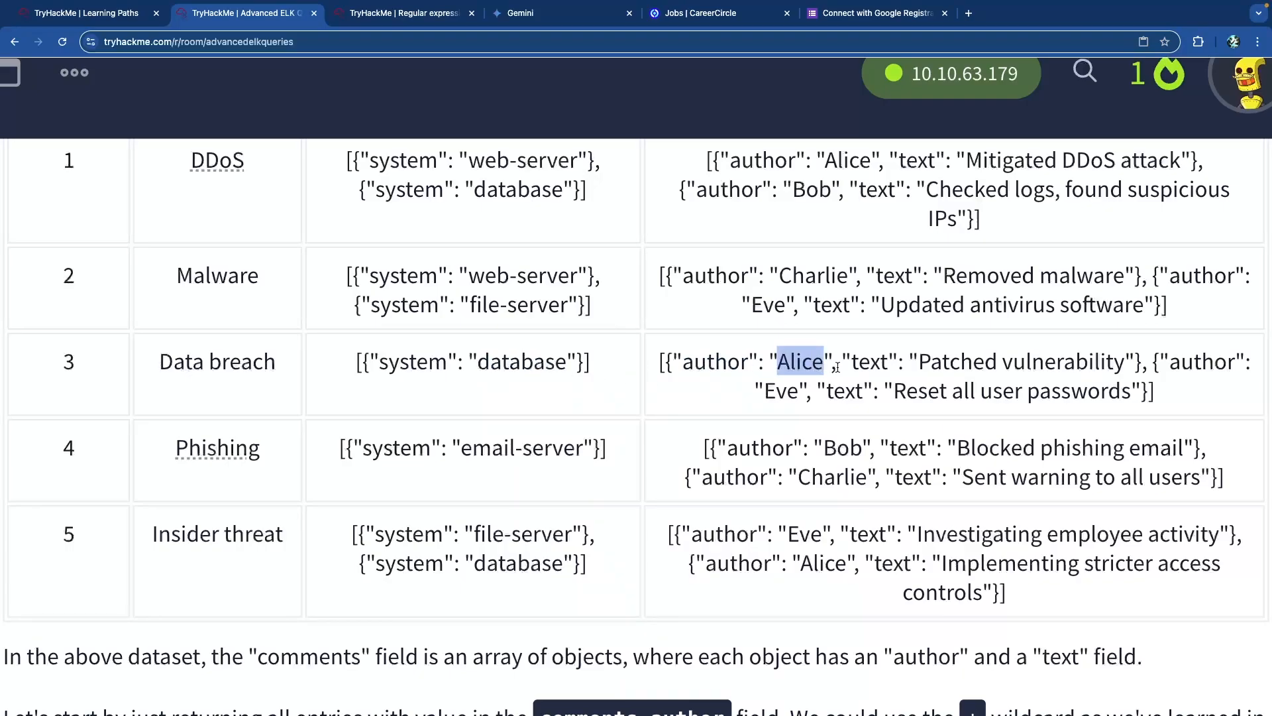
pyautogui.moveTo(837, 368); pyautogui.dragTo(831, 369)
pyautogui.click(805, 366)
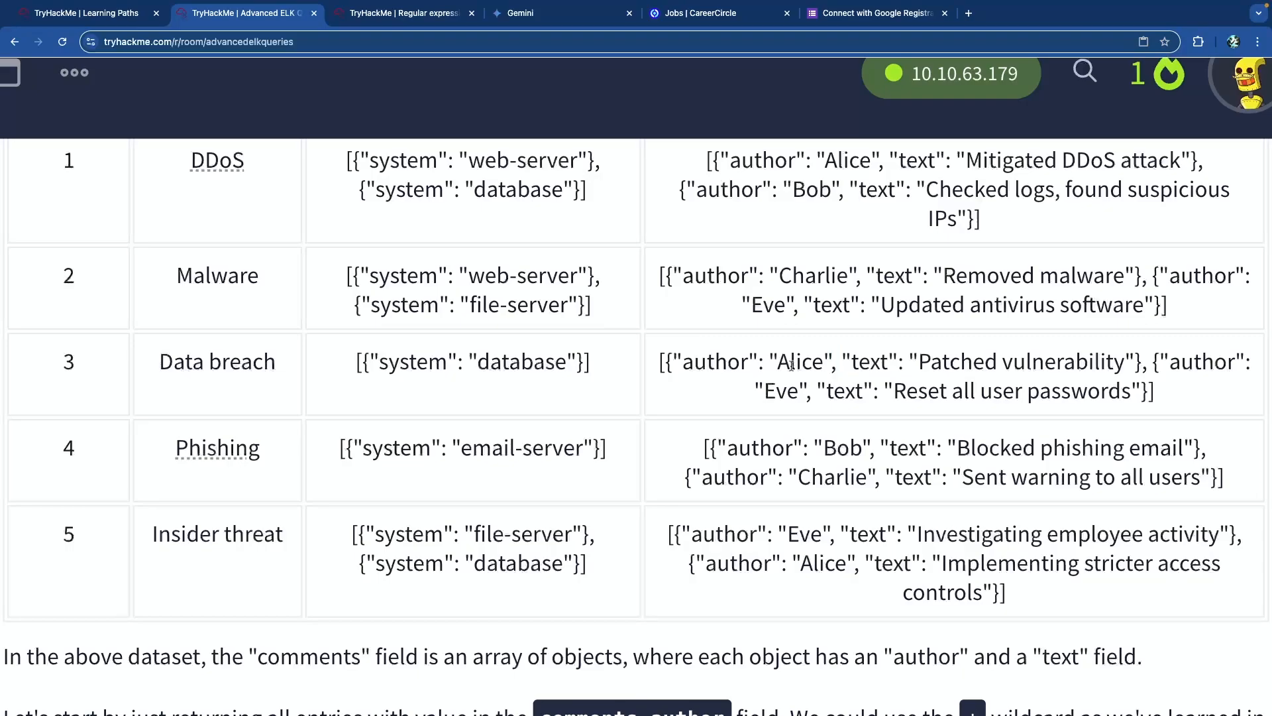
pyautogui.moveTo(667, 363); pyautogui.dragTo(1141, 363)
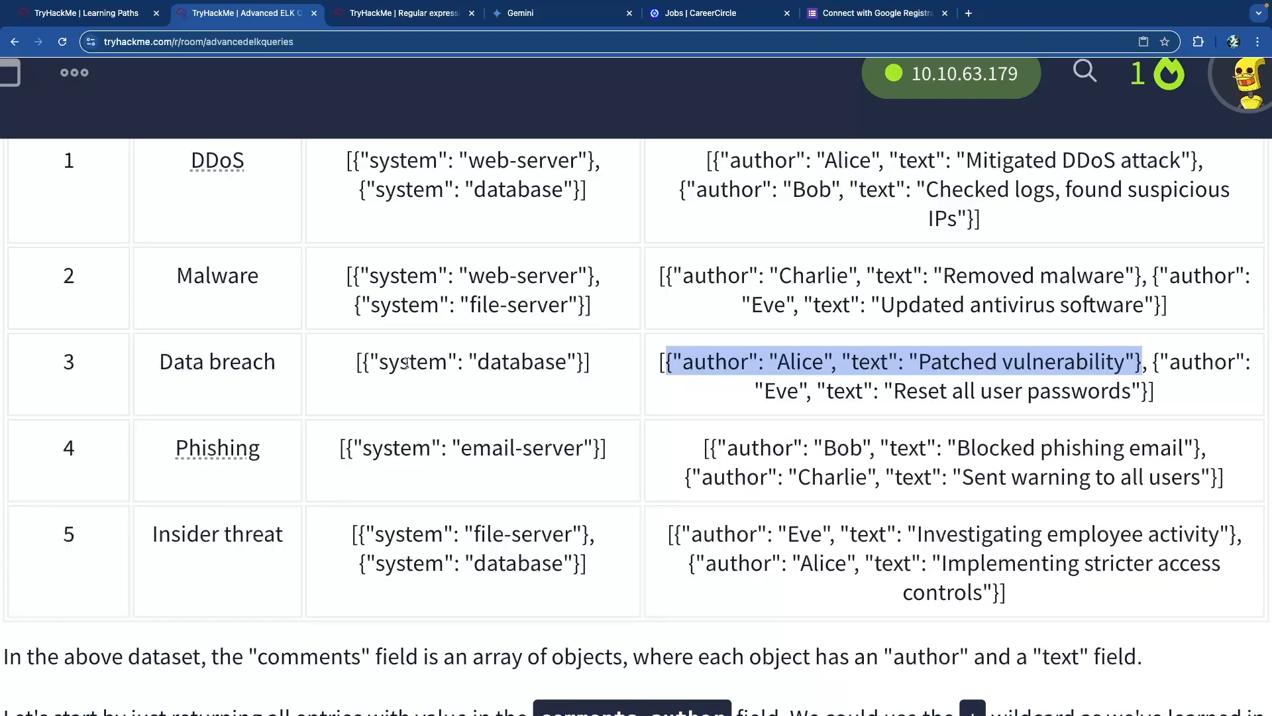
pyautogui.moveTo(364, 364); pyautogui.dragTo(660, 363)
pyautogui.click(665, 364)
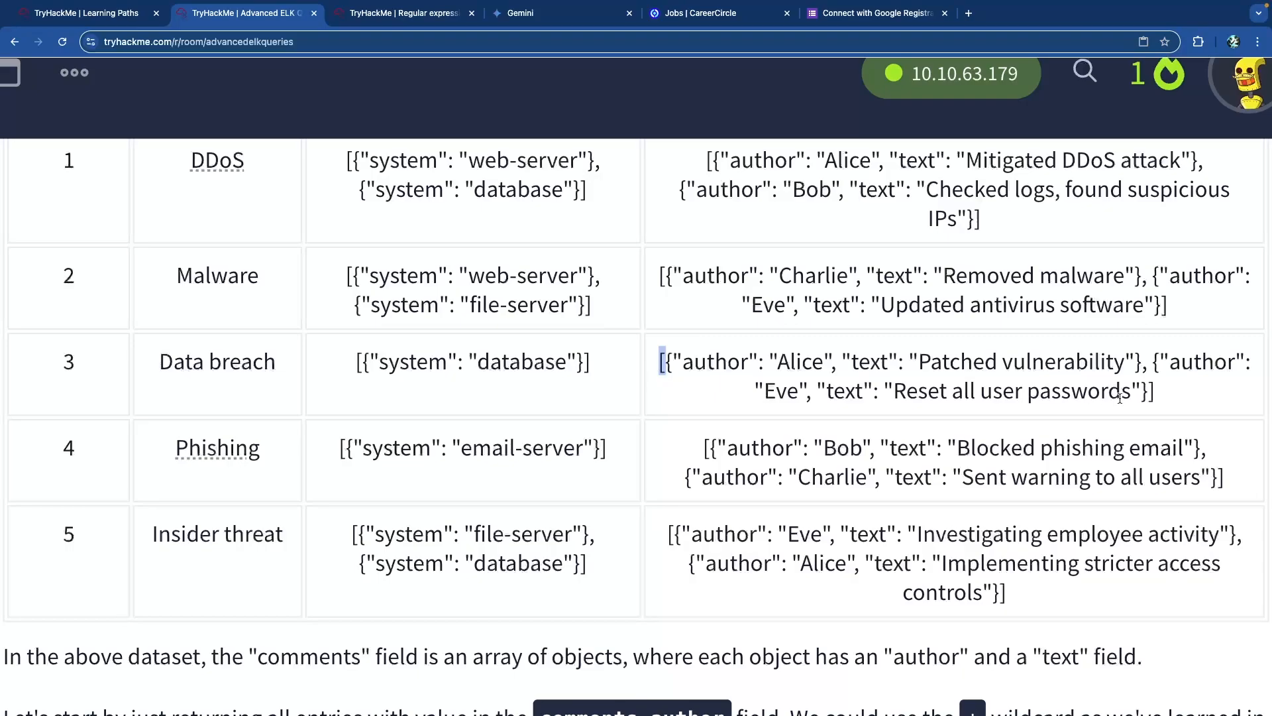
pyautogui.click(1150, 396)
pyautogui.moveTo(1153, 369); pyautogui.dragTo(689, 365)
pyautogui.click(689, 366)
pyautogui.moveTo(812, 364); pyautogui.dragTo(1004, 362)
pyautogui.click(1010, 360)
pyautogui.moveTo(1155, 364); pyautogui.dragTo(664, 363)
pyautogui.click(694, 363)
pyautogui.moveTo(760, 359); pyautogui.dragTo(773, 362)
pyautogui.click(835, 370)
pyautogui.moveTo(673, 365); pyautogui.dragTo(662, 363)
pyautogui.click(665, 363)
# Read the explanation of nested comment objects and the wildcard sentence.
pyautogui.scroll(-4, 315, 375)
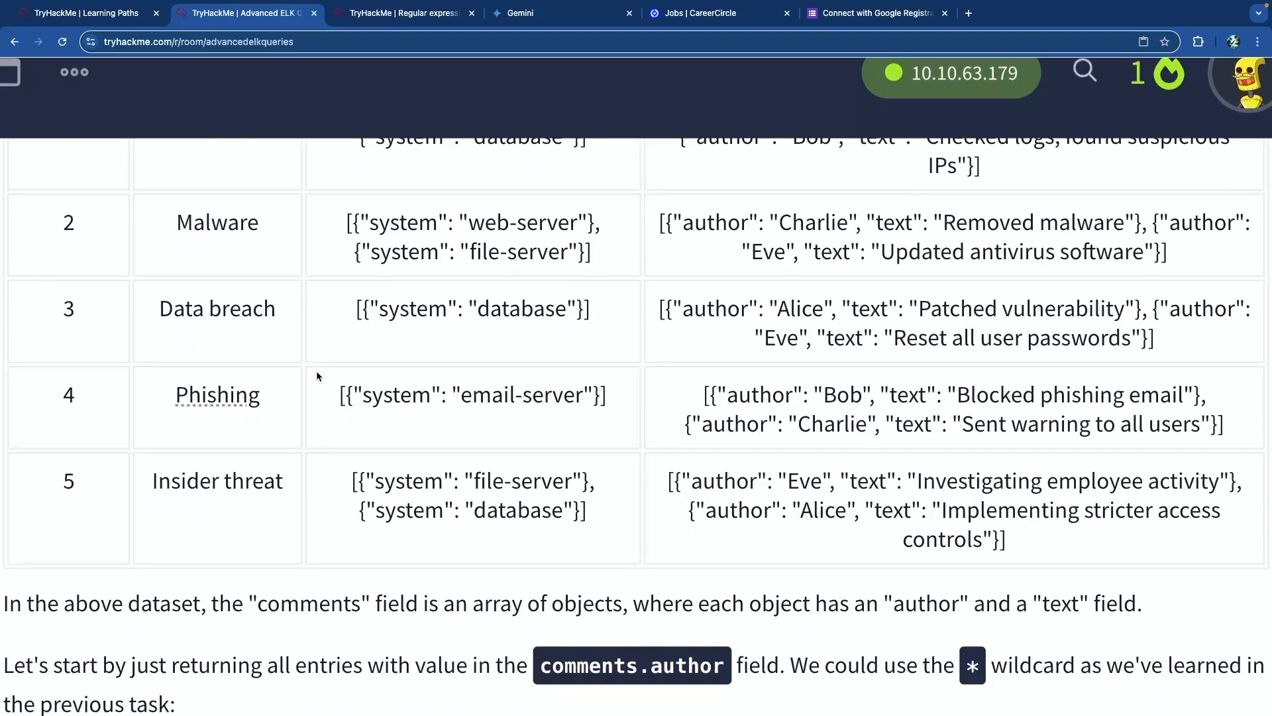
pyautogui.doubleClick(321, 420)
pyautogui.click(480, 422)
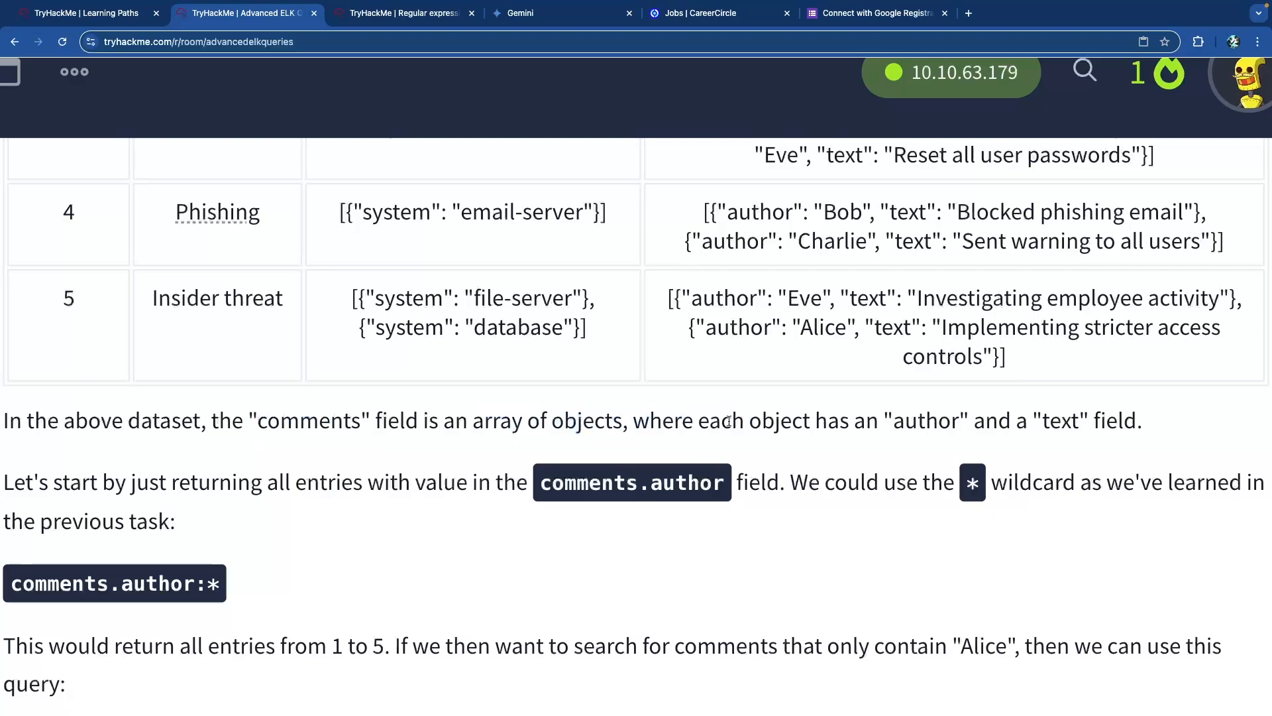
pyautogui.moveTo(727, 422); pyautogui.dragTo(935, 424)
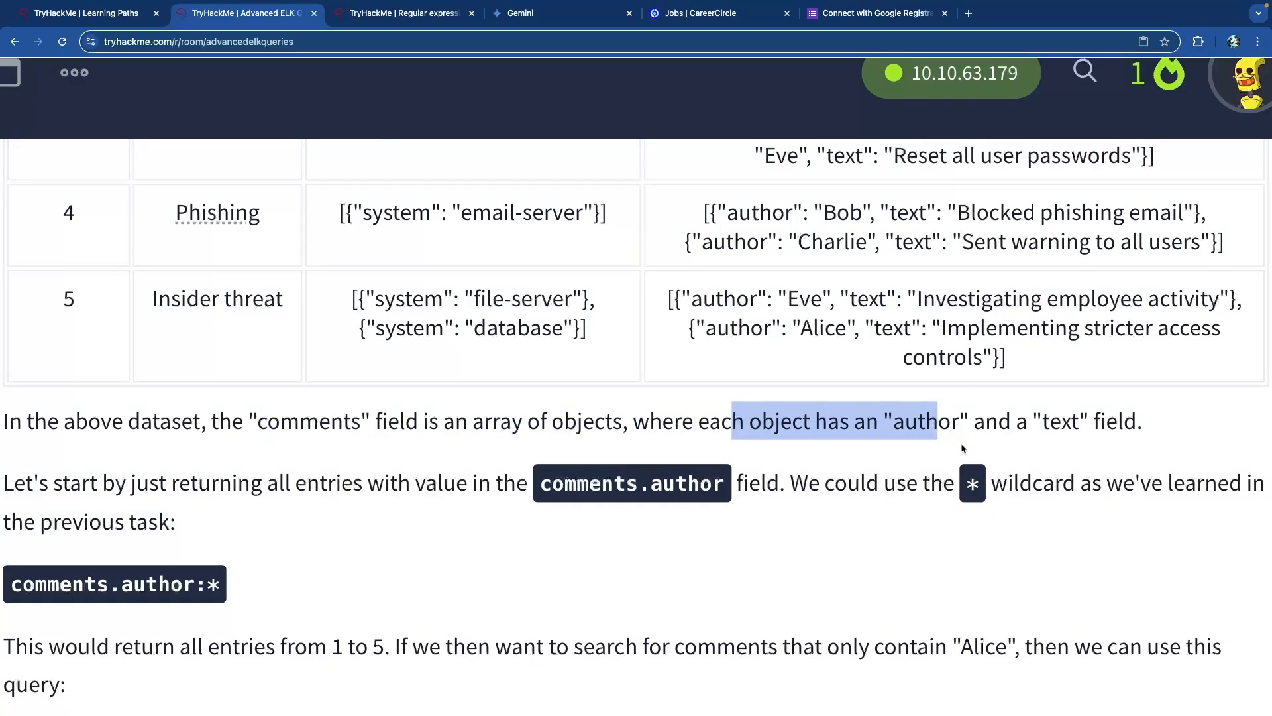
pyautogui.scroll(-3, 468, 443)
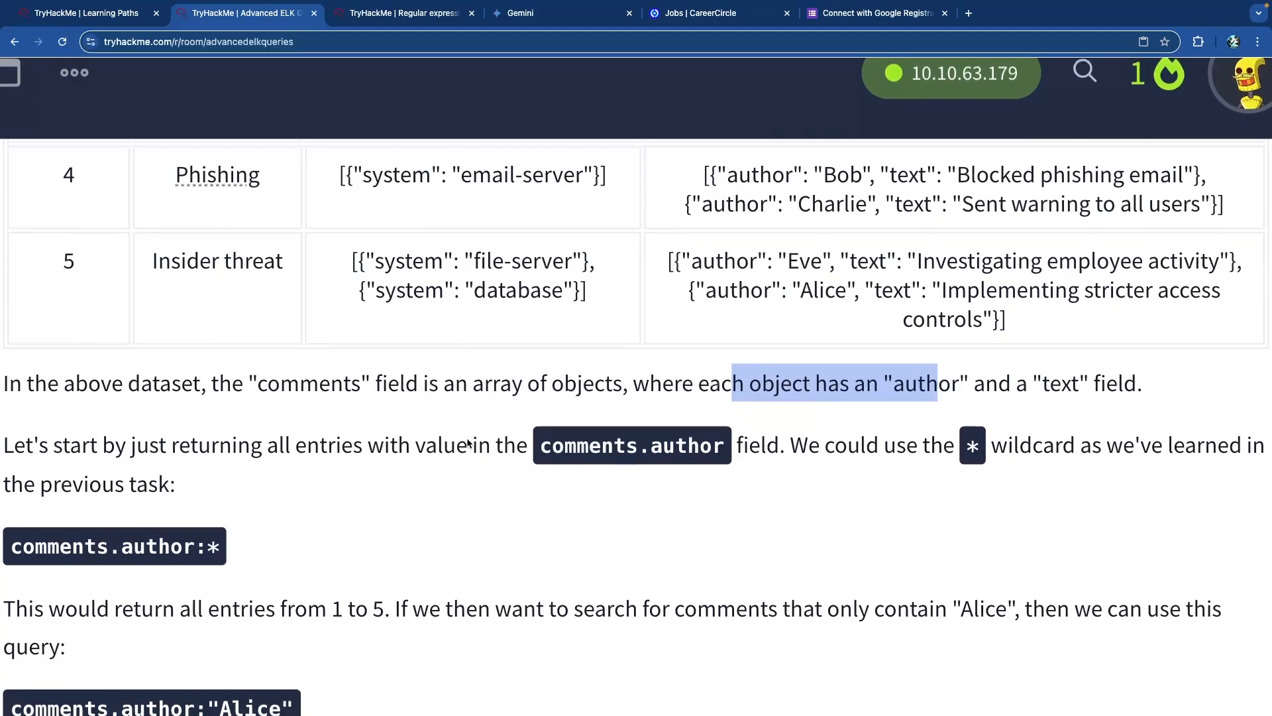
pyautogui.click(375, 383)
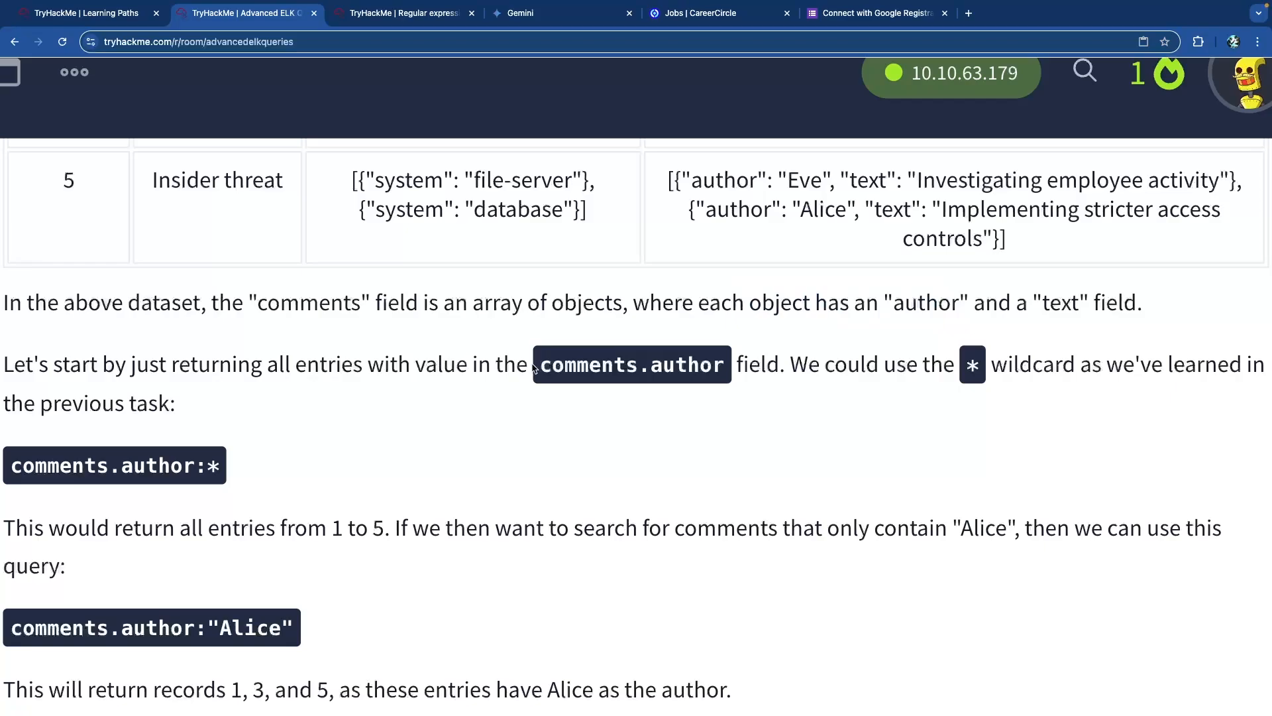
pyautogui.moveTo(863, 364); pyautogui.dragTo(1105, 366)
pyautogui.click(772, 406)
pyautogui.scroll(-3, 378, 401)
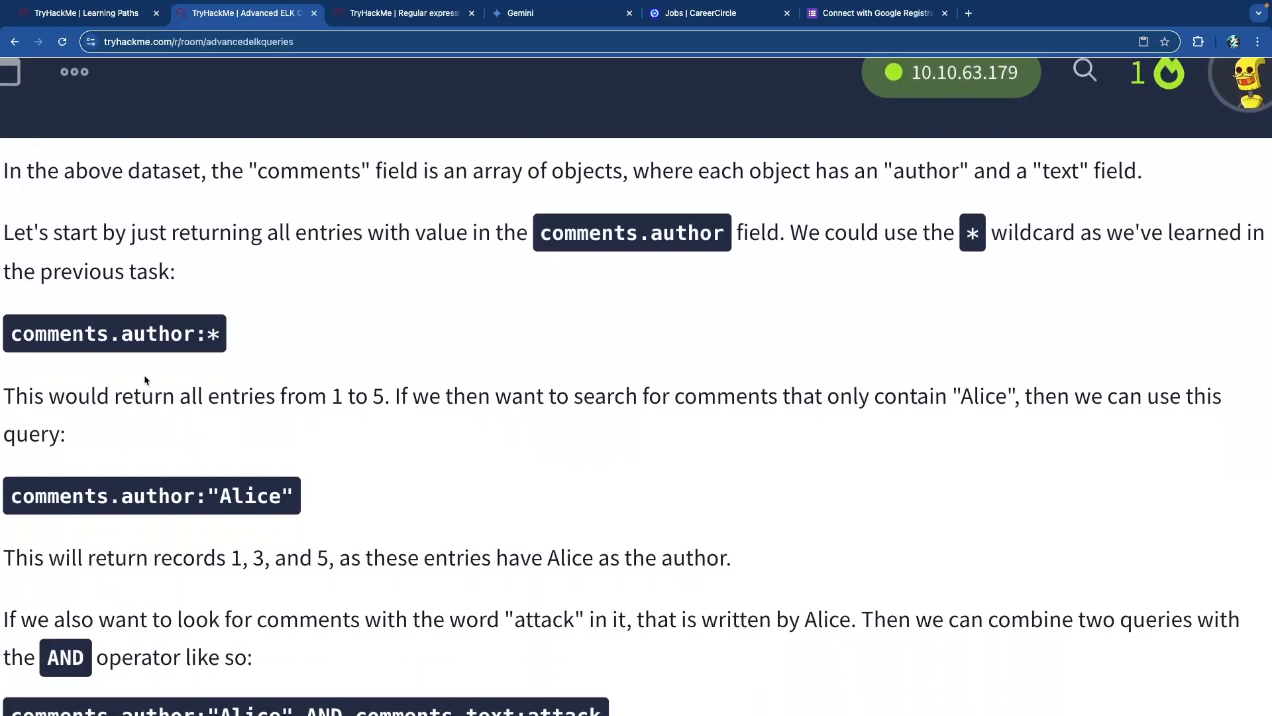
pyautogui.scroll(-2, 127, 396)
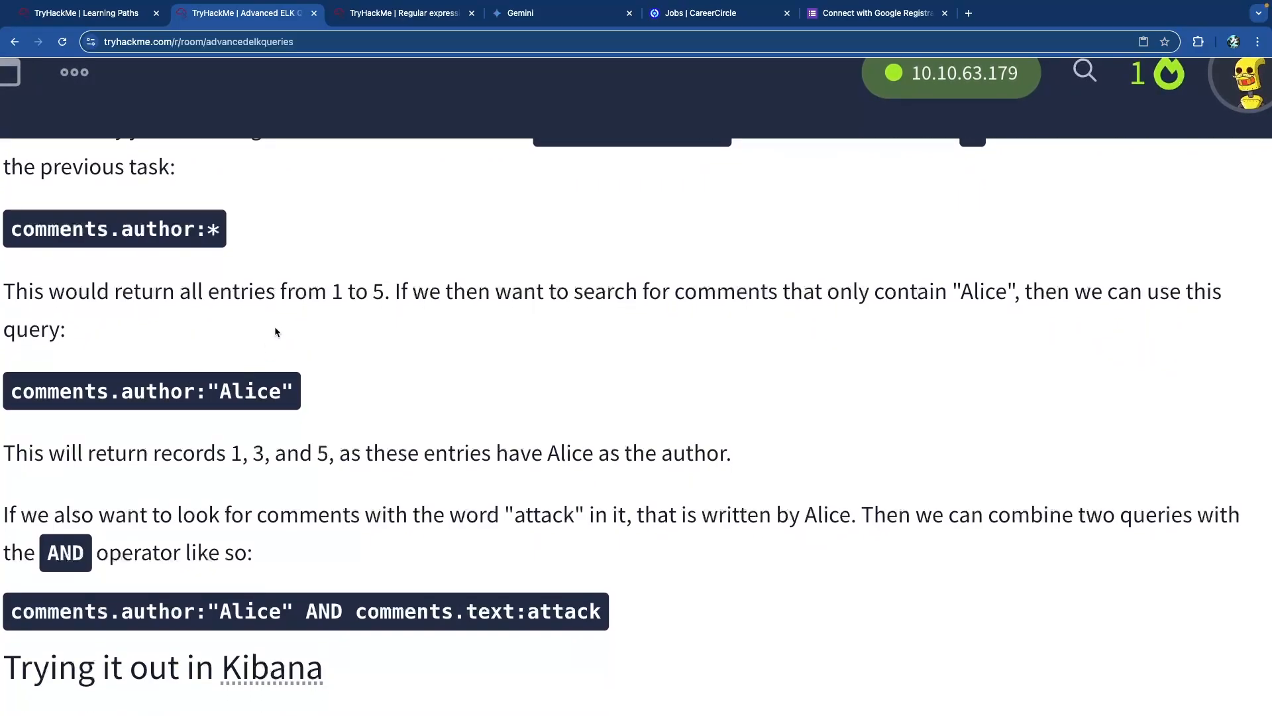
# Review the entries 1 to 5 range and the comment-author query example.
pyautogui.scroll(1, 213, 304)
pyautogui.click(220, 272)
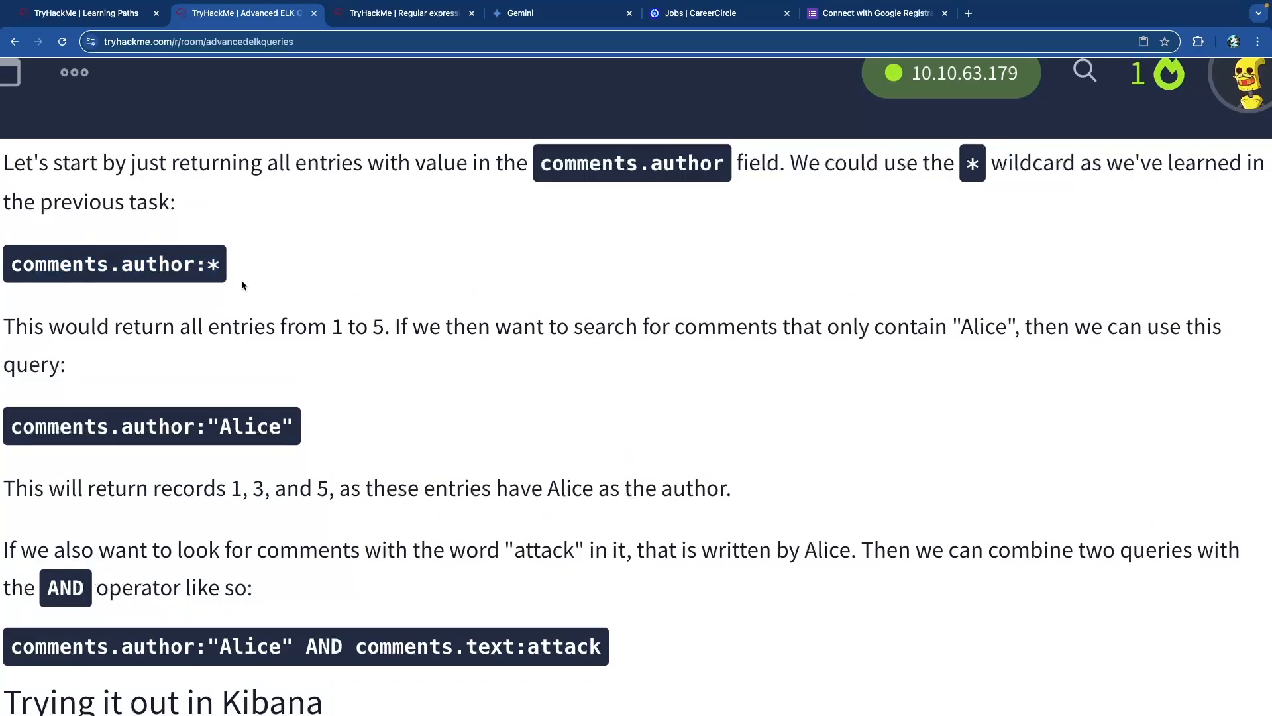
pyautogui.moveTo(340, 332); pyautogui.dragTo(415, 330)
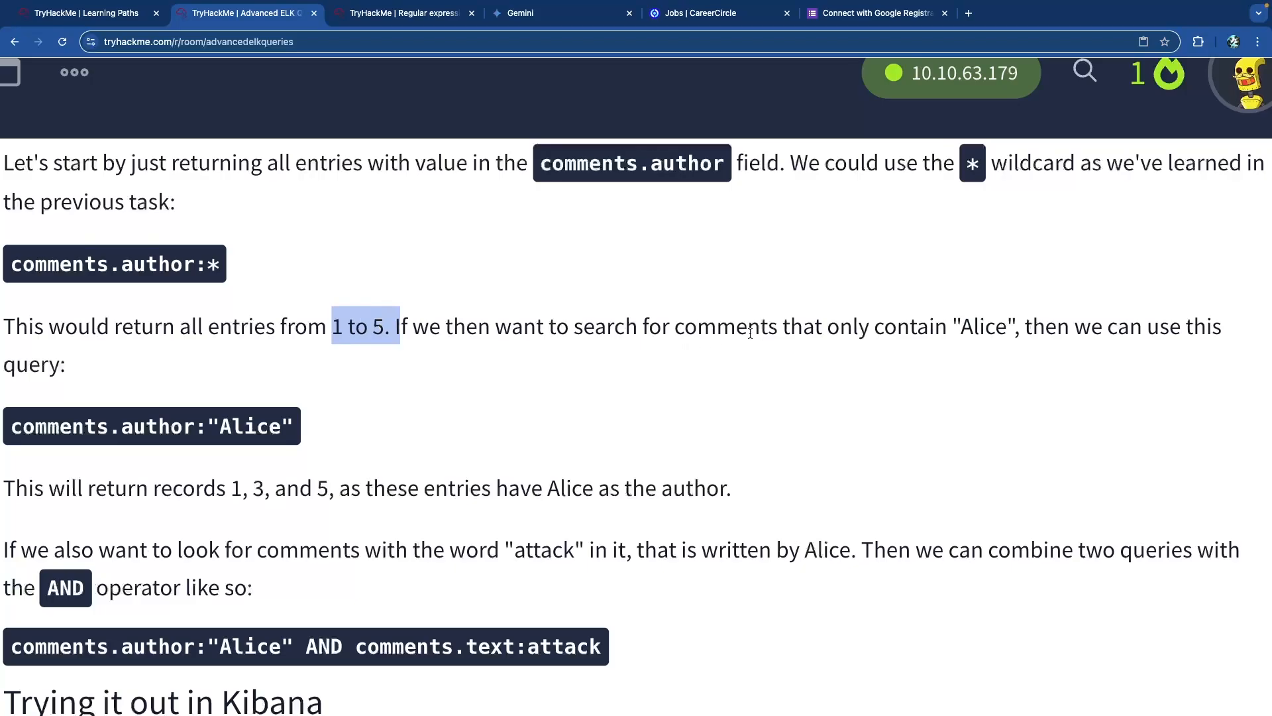
pyautogui.click(982, 329)
pyautogui.moveTo(173, 434); pyautogui.dragTo(41, 432)
pyautogui.click(237, 436)
pyautogui.moveTo(292, 426); pyautogui.dragTo(219, 430)
pyautogui.click(220, 430)
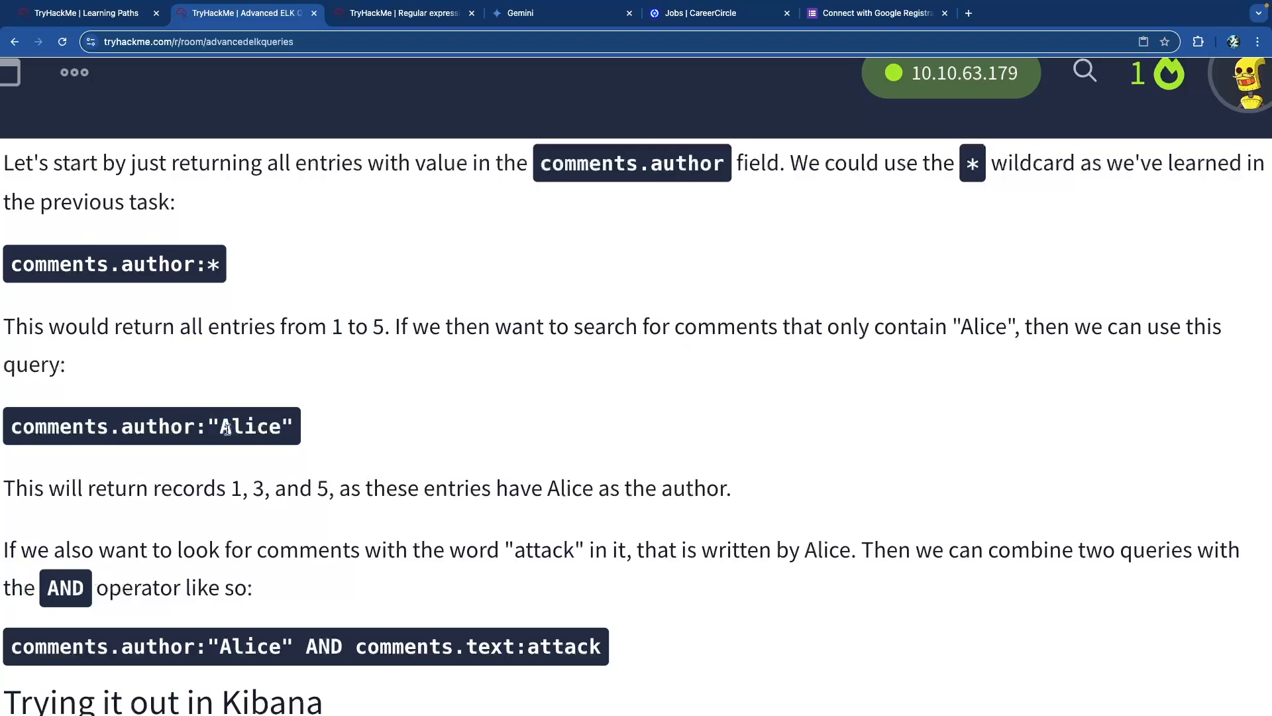
# Study the combined comments.author AND comments.text:attack query example.
pyautogui.scroll(-3, 307, 361)
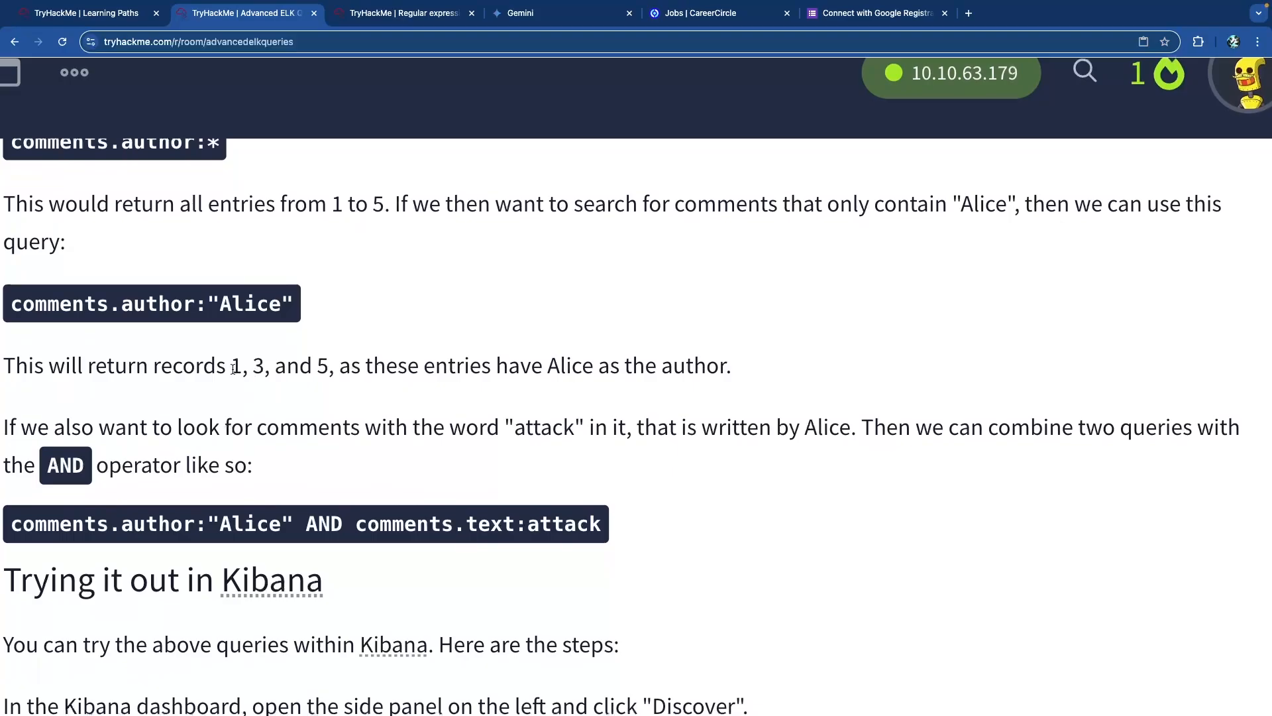
pyautogui.scroll(-3, 175, 355)
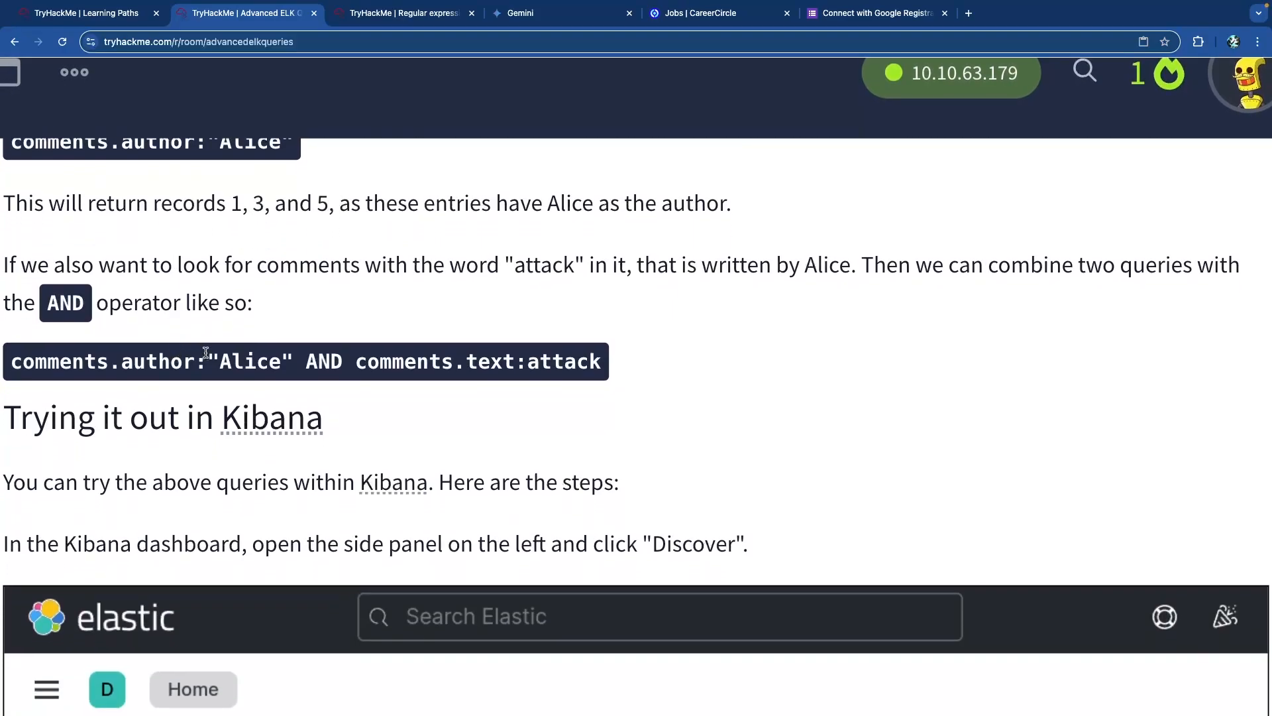
pyautogui.doubleClick(324, 363)
pyautogui.click(400, 365)
pyautogui.doubleClick(561, 364)
pyautogui.moveTo(193, 360); pyautogui.dragTo(11, 361)
pyautogui.click(262, 360)
pyautogui.doubleClick(441, 364)
pyautogui.doubleClick(500, 364)
pyautogui.doubleClick(558, 363)
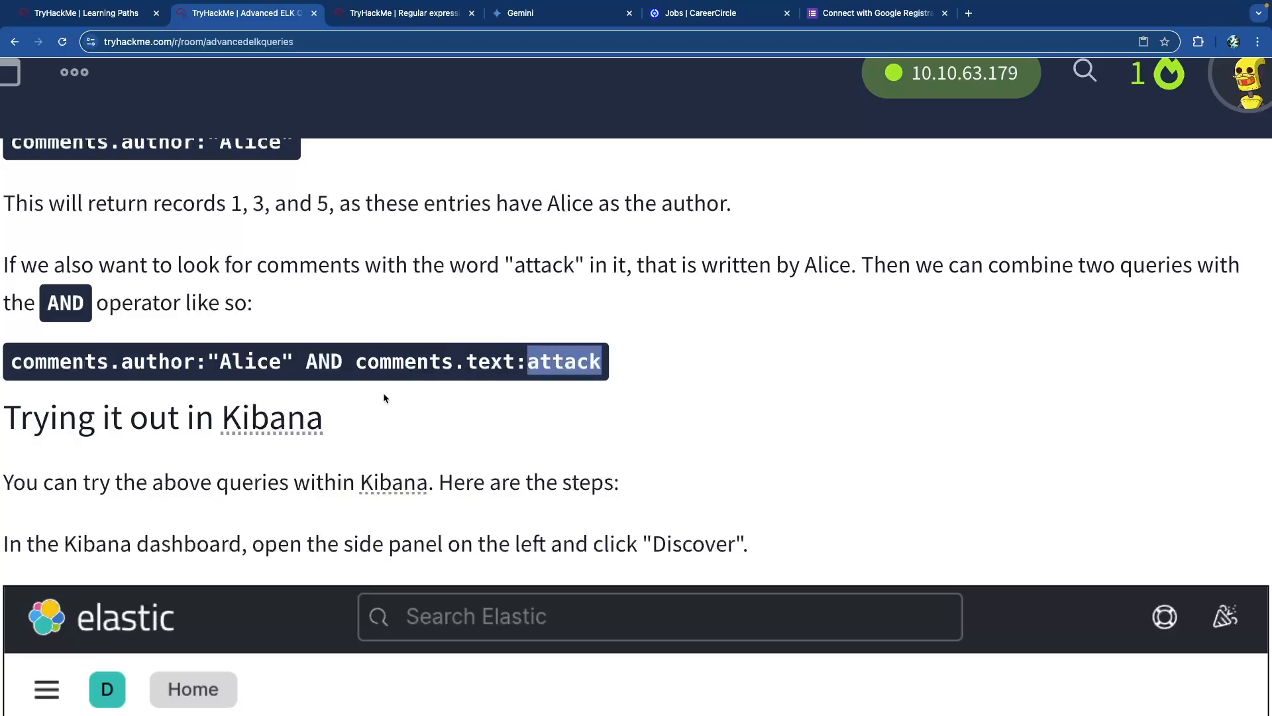
pyautogui.scroll(-1, 558, 326)
pyautogui.doubleClick(325, 328)
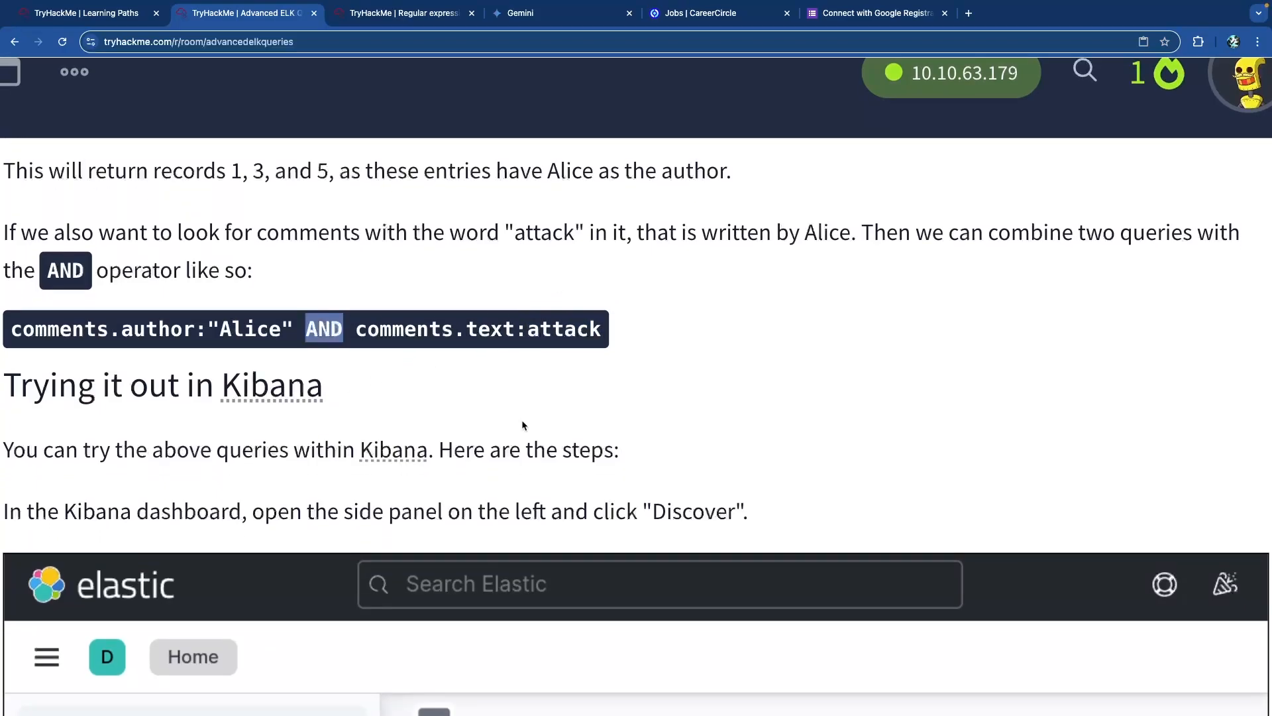
# Extend the machine's remaining time and open the AttackBox in its own tab.
pyautogui.scroll(-2, 521, 421)
pyautogui.scroll(-5, 554, 377)
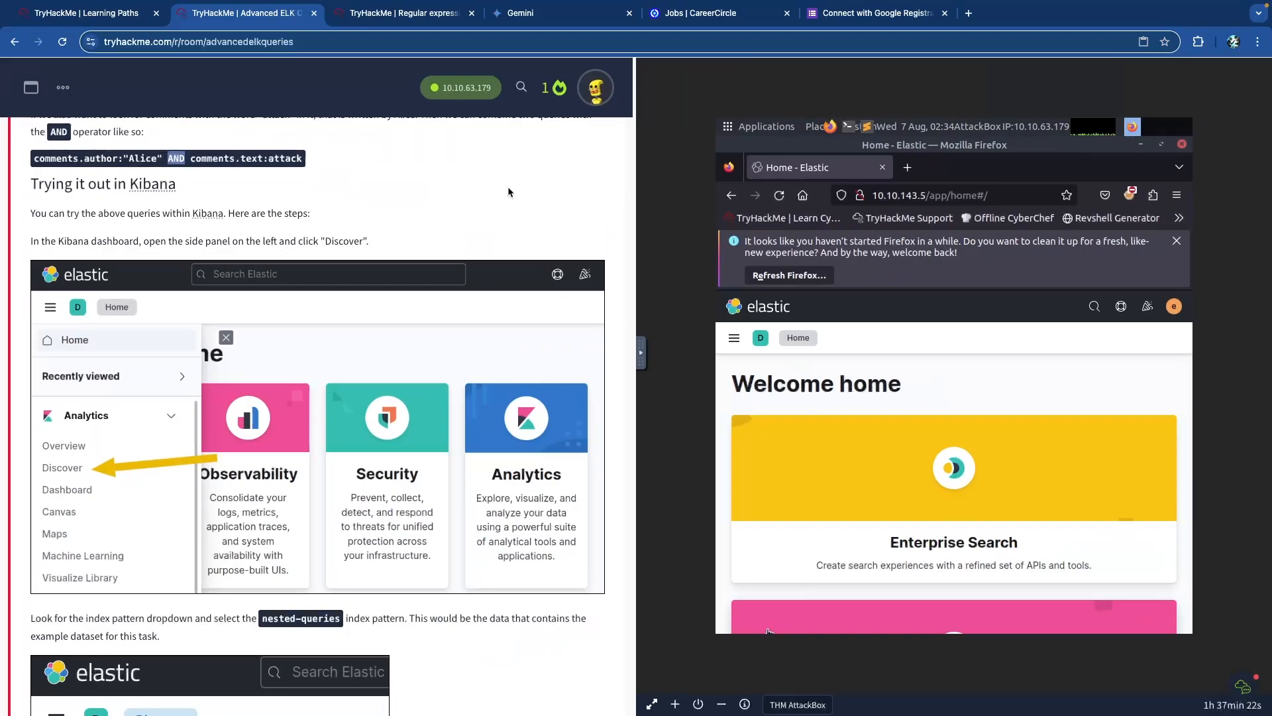
pyautogui.click(676, 706)
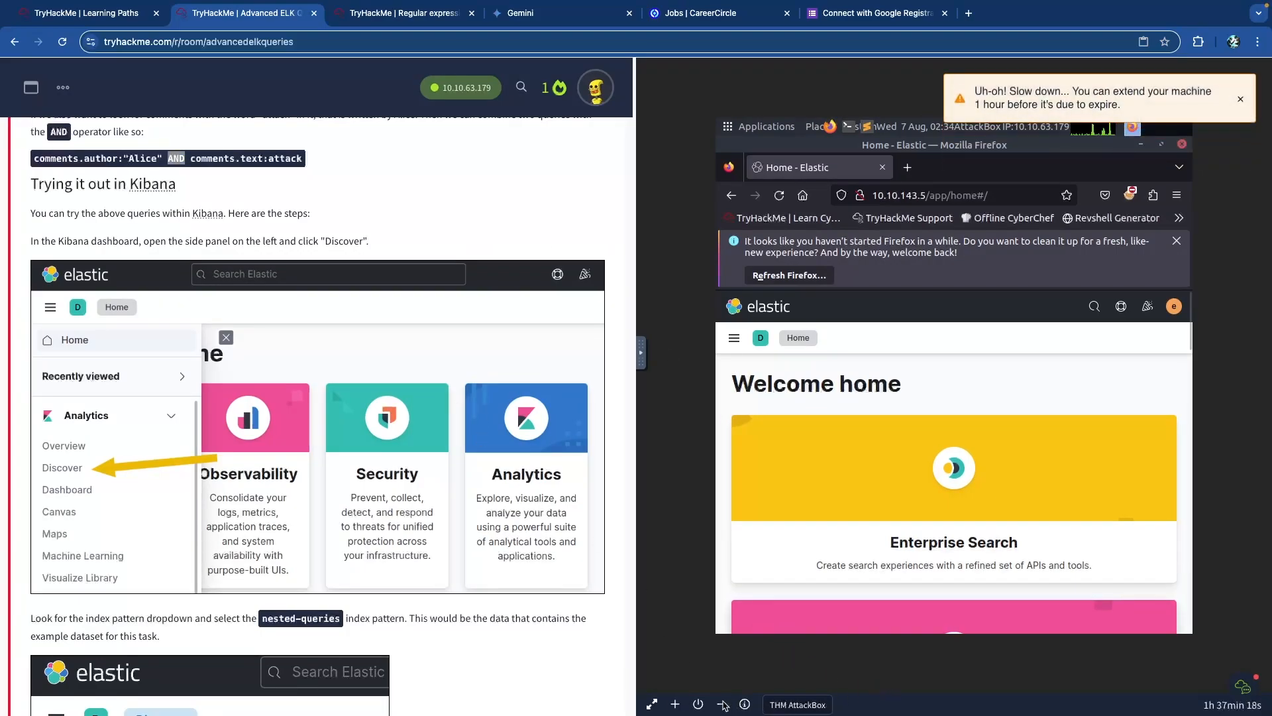
pyautogui.click(652, 704)
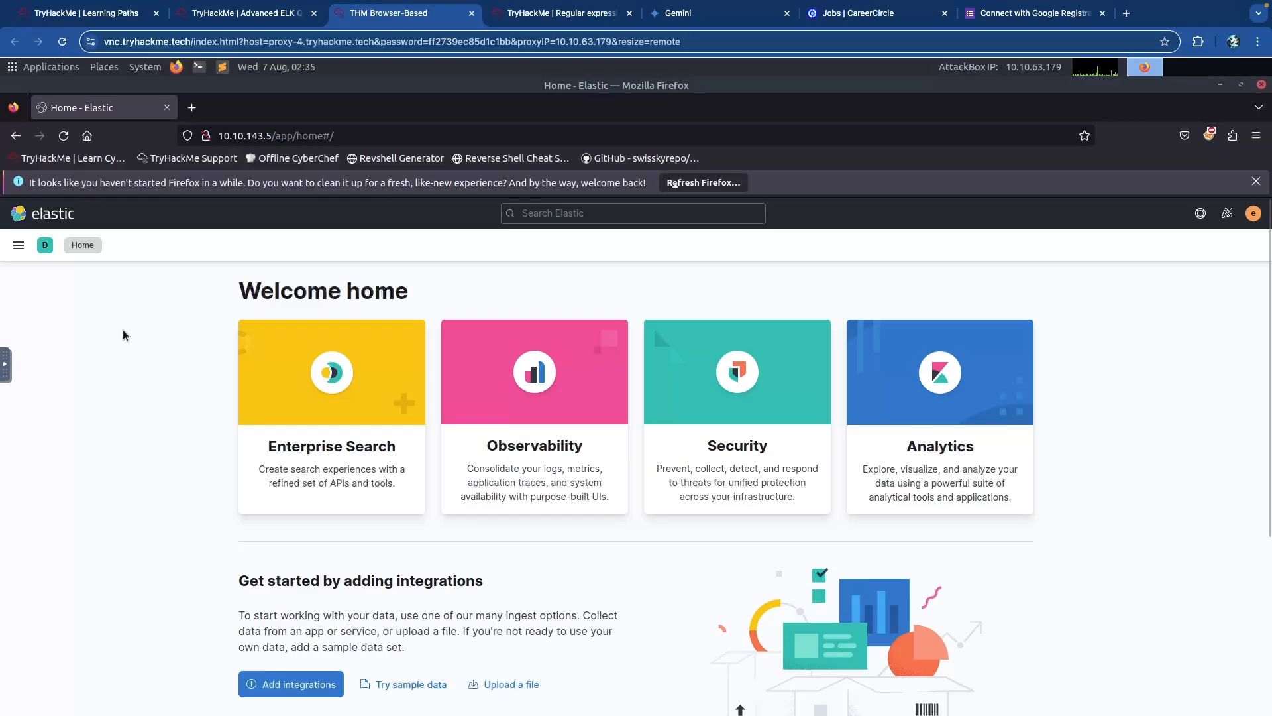
# Go to Kibana Discover and select the nested-queries data view.
pyautogui.click(18, 247)
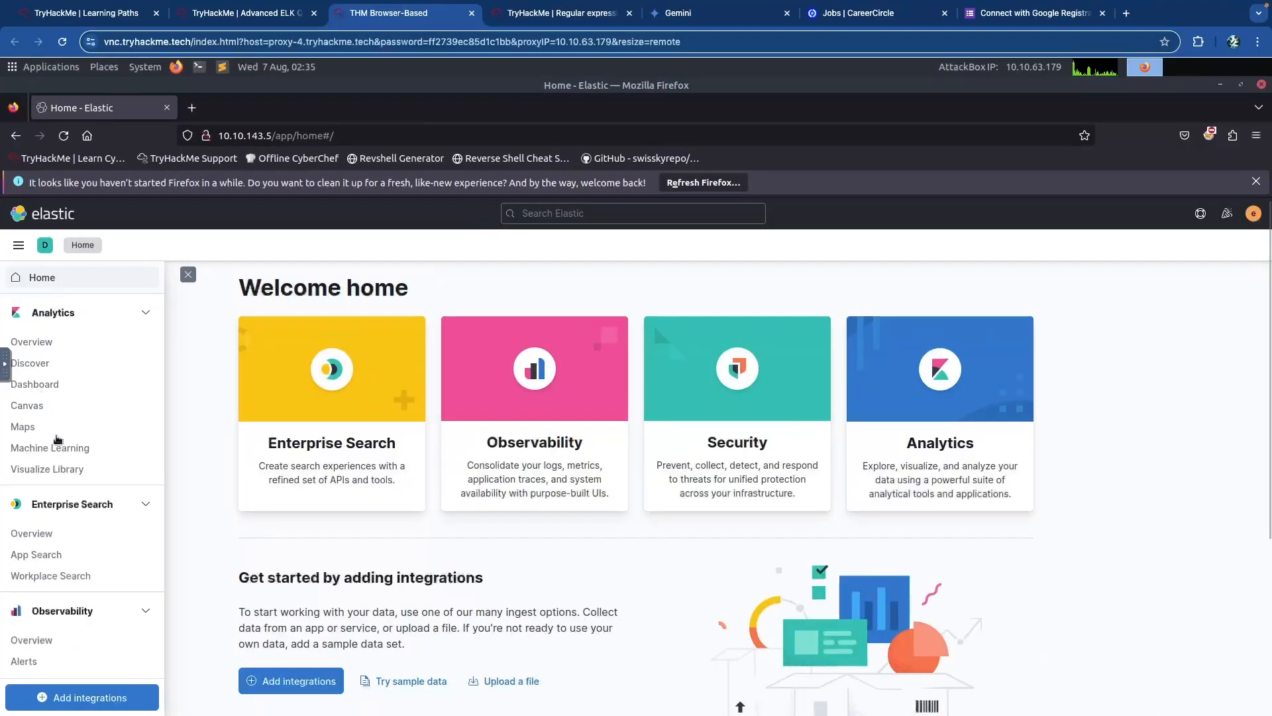
pyautogui.scroll(-2, 58, 439)
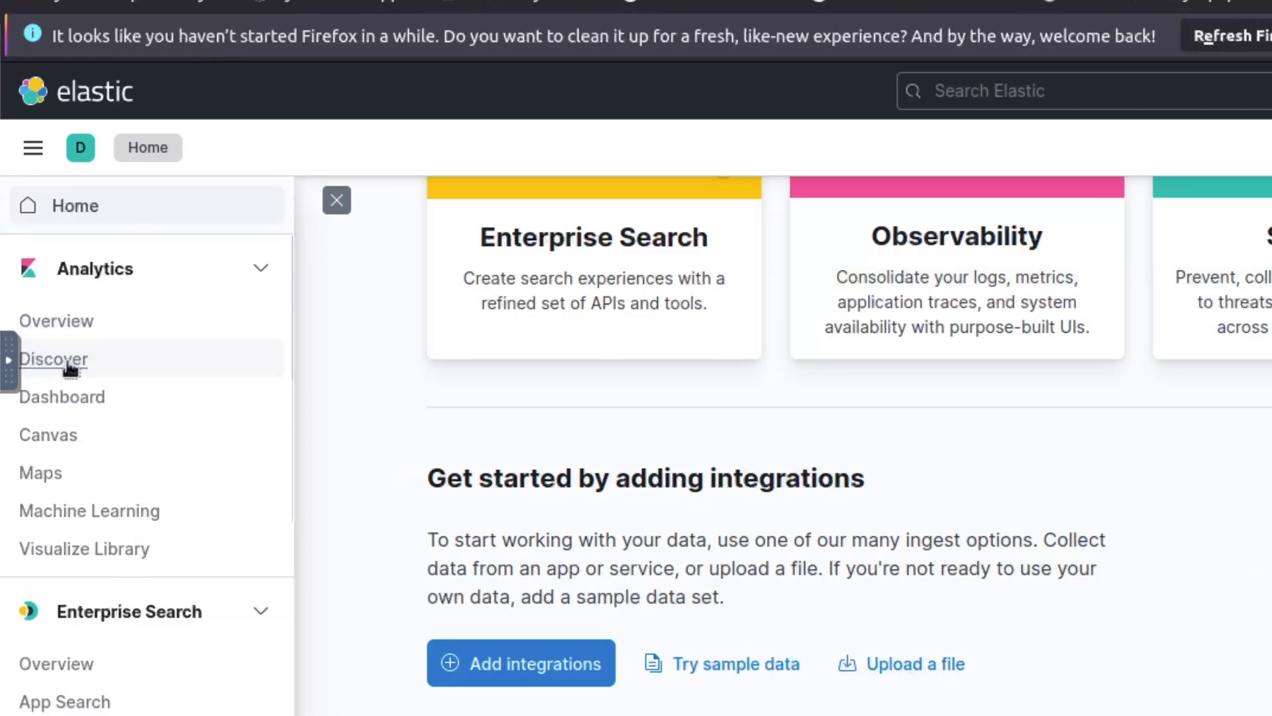
pyautogui.click(69, 363)
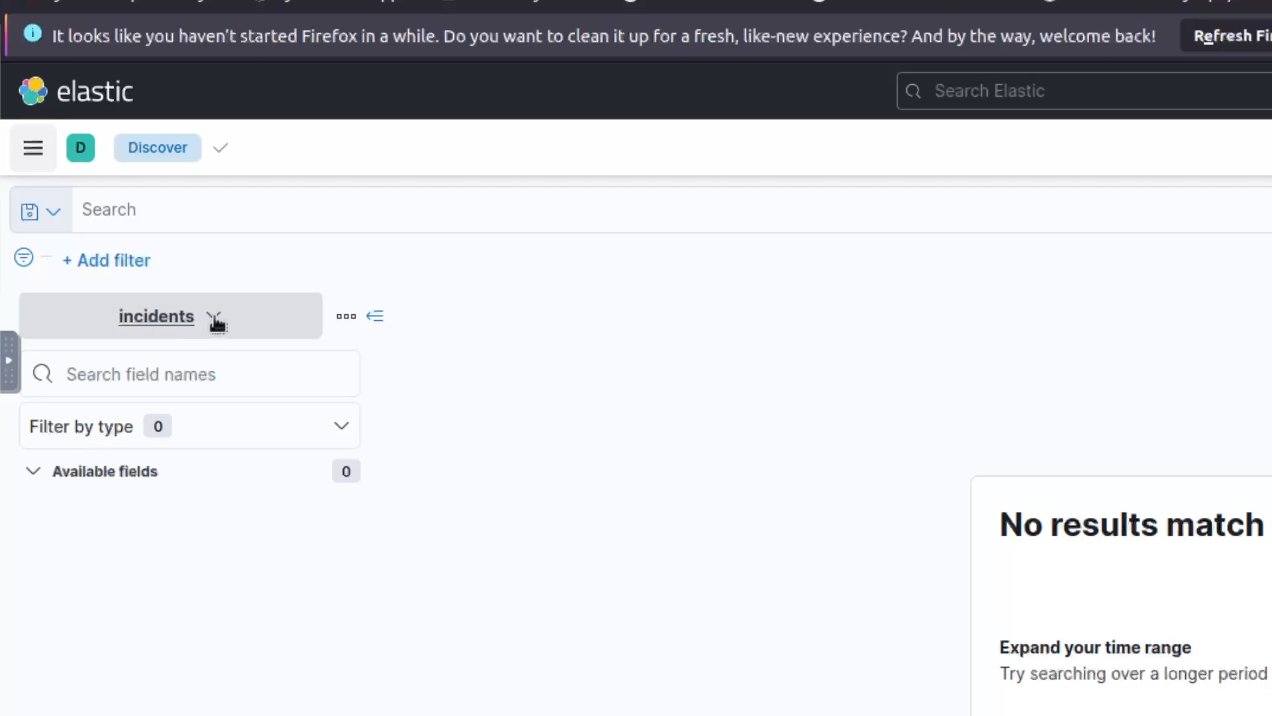
pyautogui.click(215, 323)
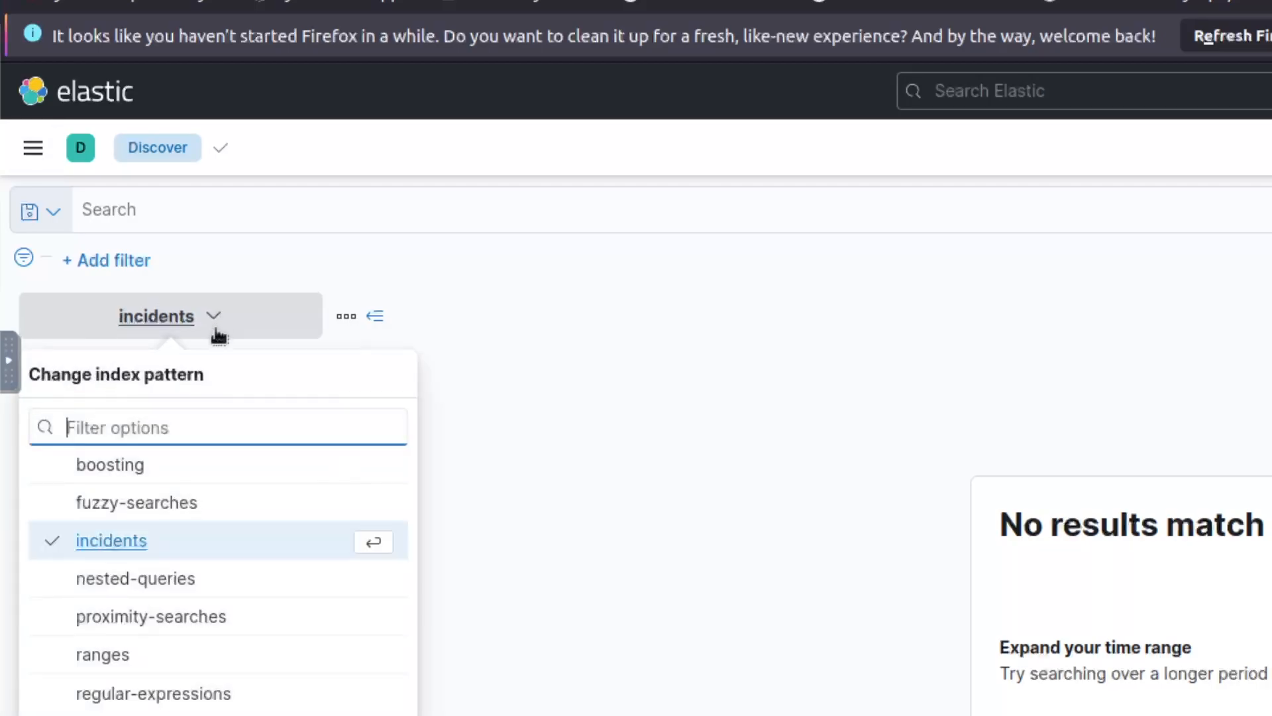
pyautogui.click(133, 579)
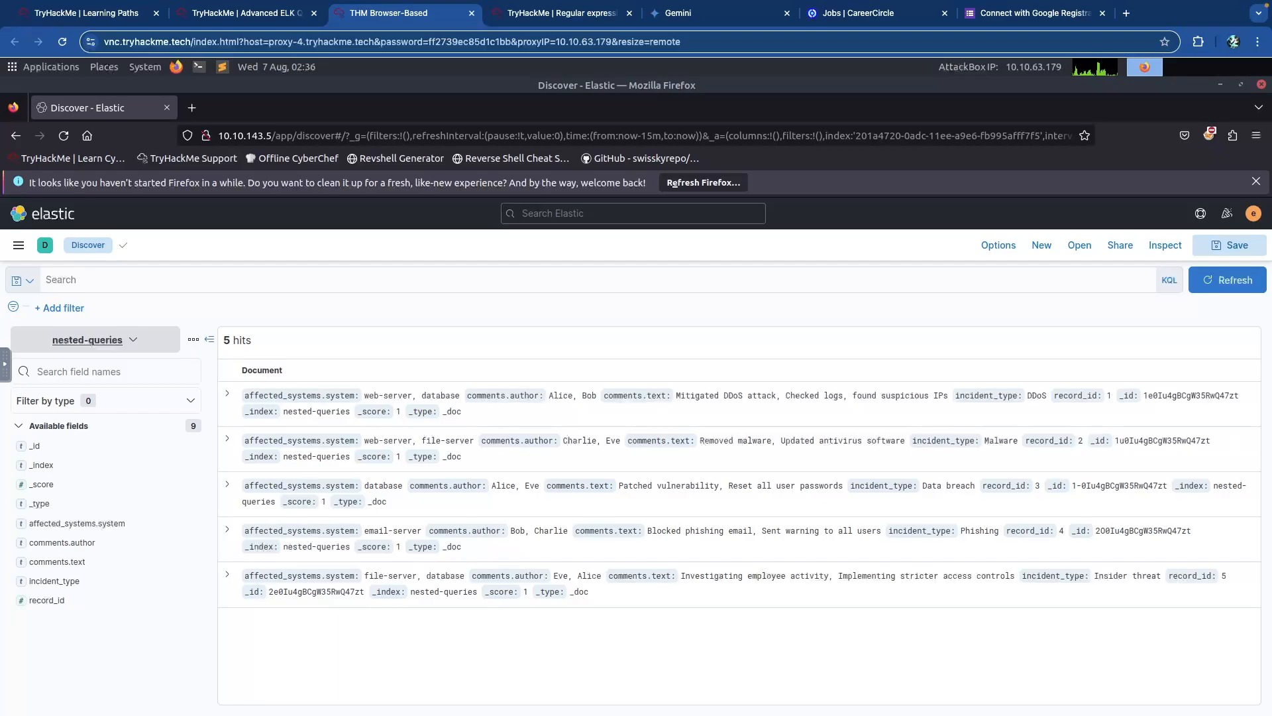
# Run the KQL query for the given comment author AND comments.text:attack, returning 1 hit.
pyautogui.click(161, 277)
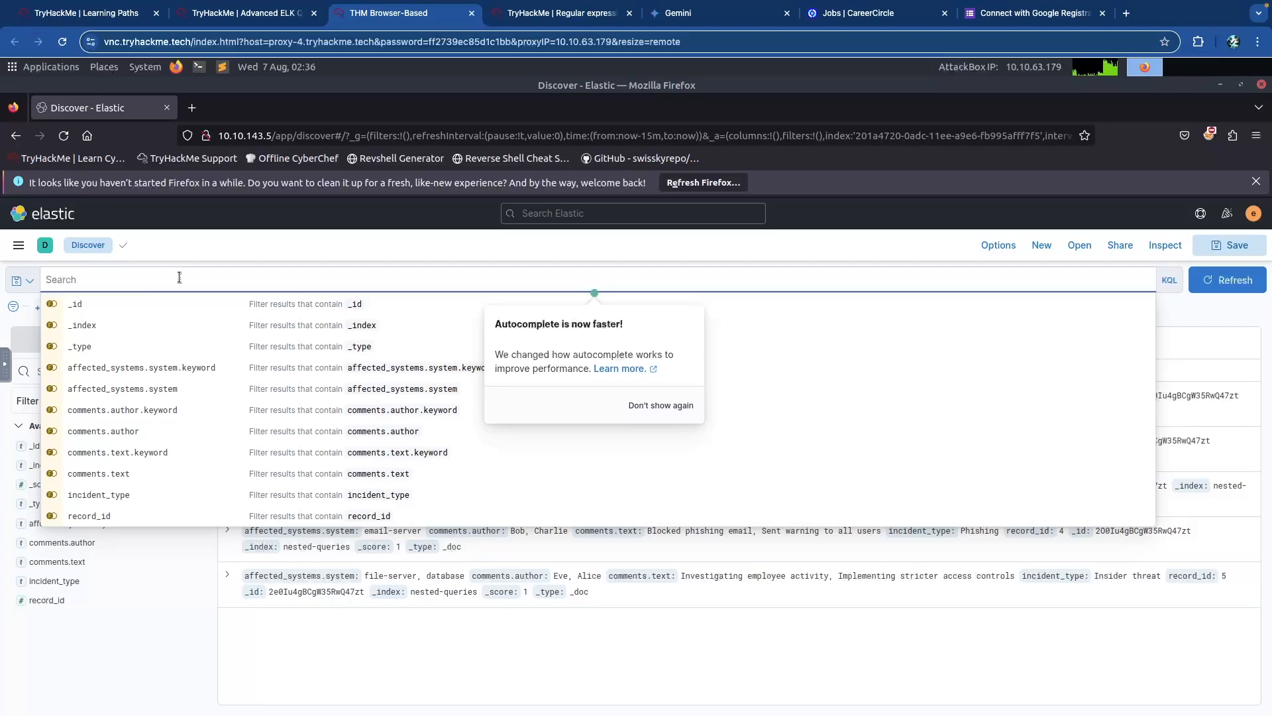
pyautogui.write('comments.')
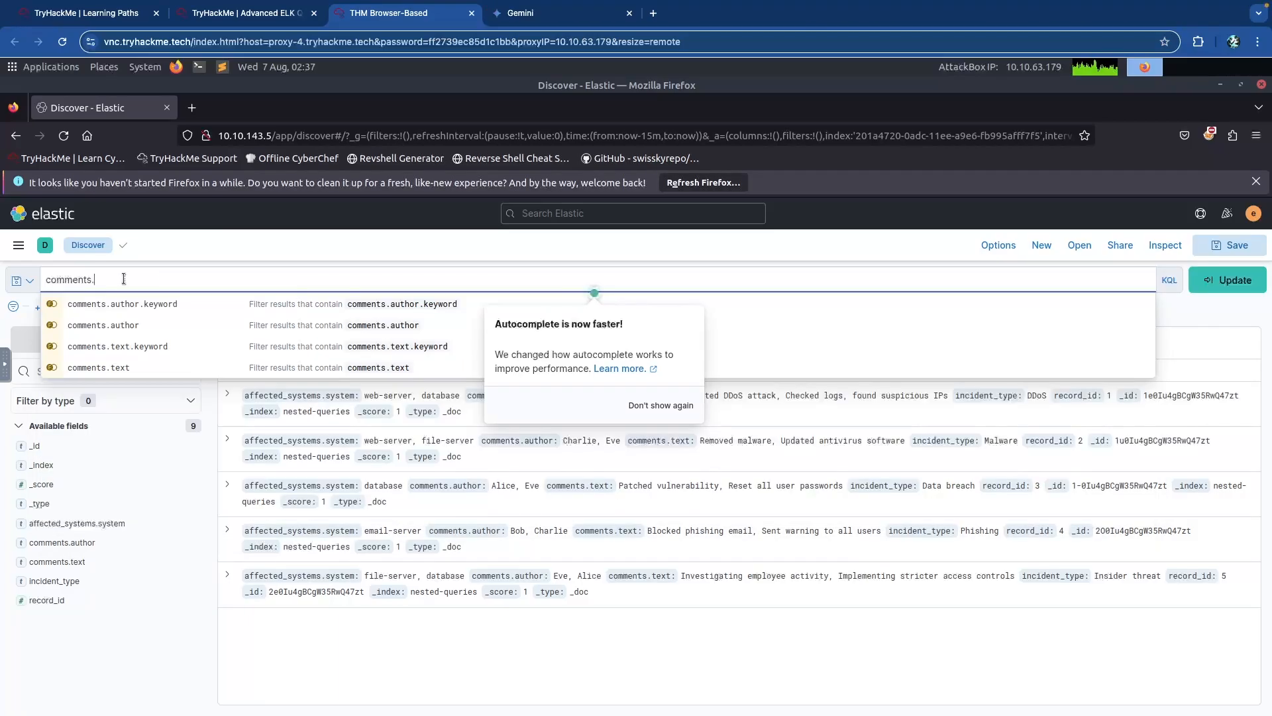
pyautogui.write('author:"Alive"')
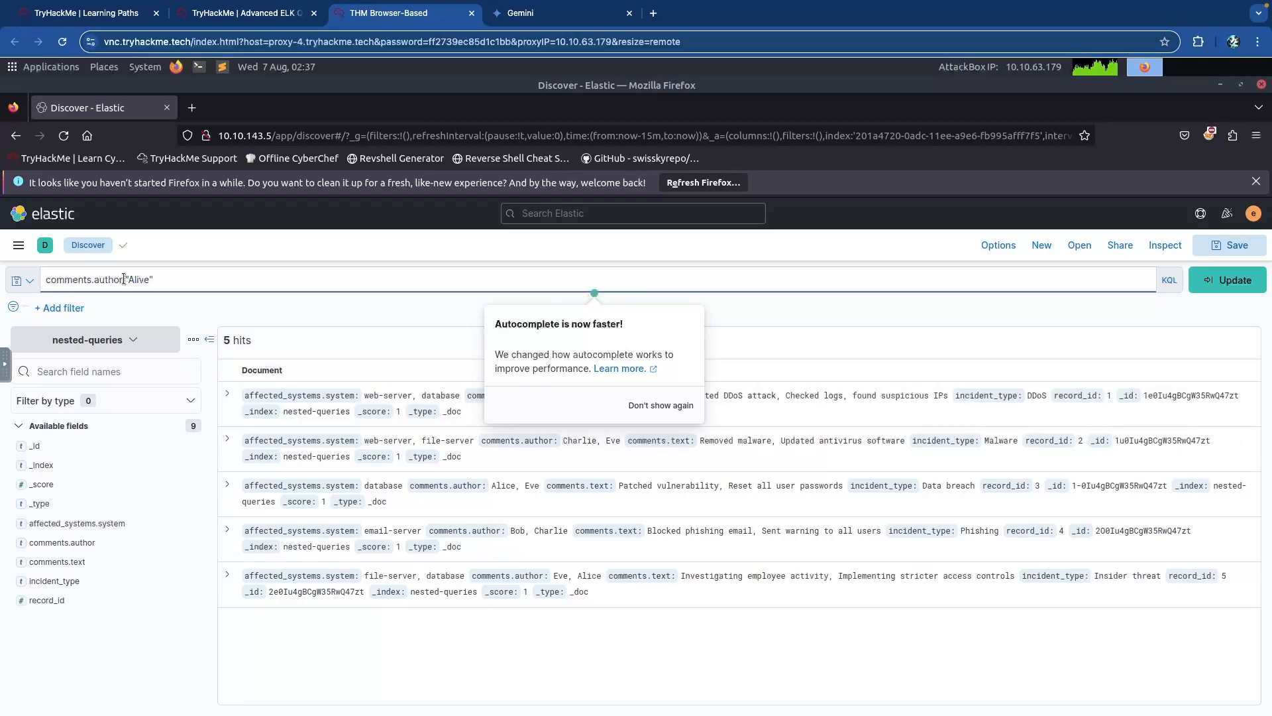
pyautogui.press('BackSpace')
pyautogui.press('BackSpace')
pyautogui.press('BackSpace')
pyautogui.write('ce')
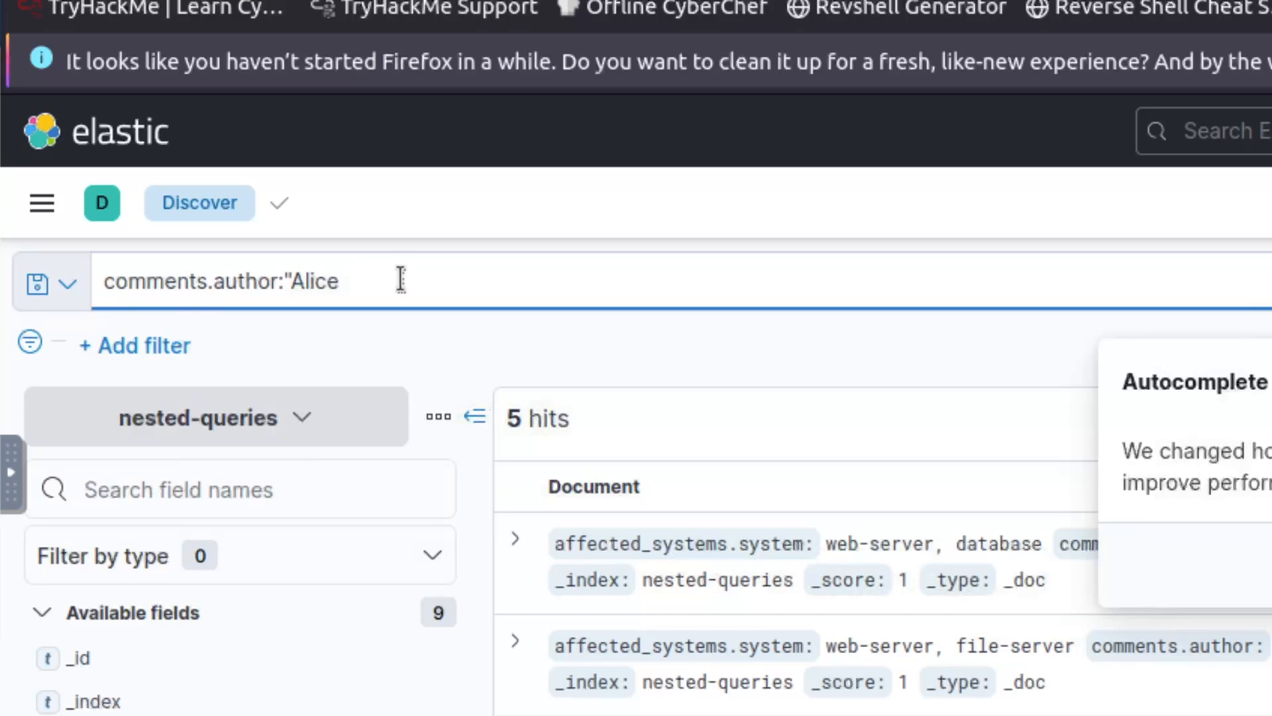
pyautogui.write('" AND ')
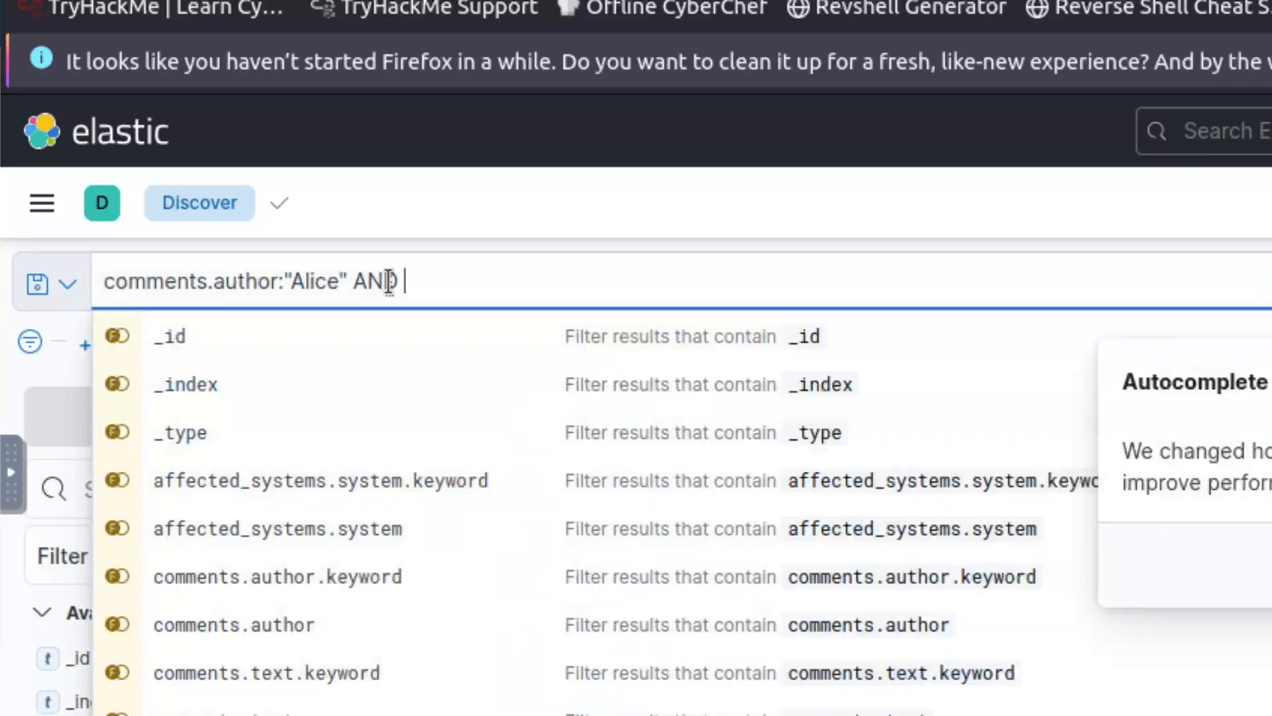
pyautogui.write('comments.text')
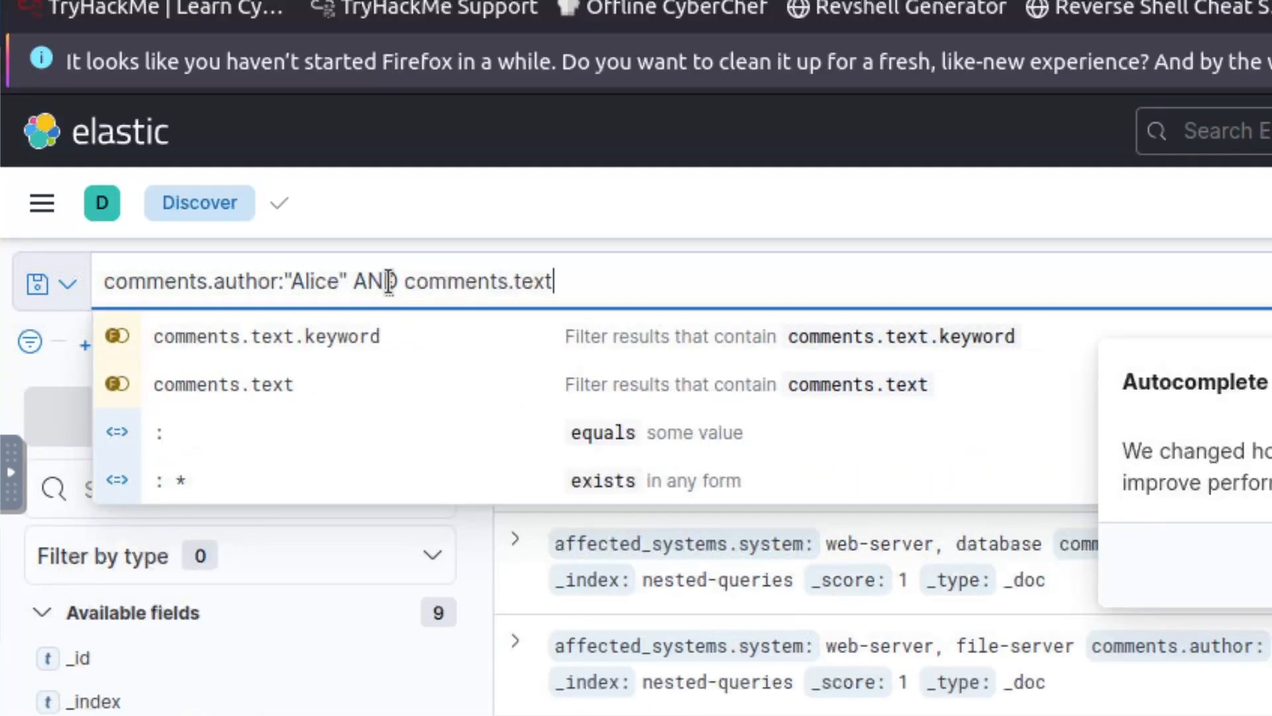
pyautogui.write(':attack')
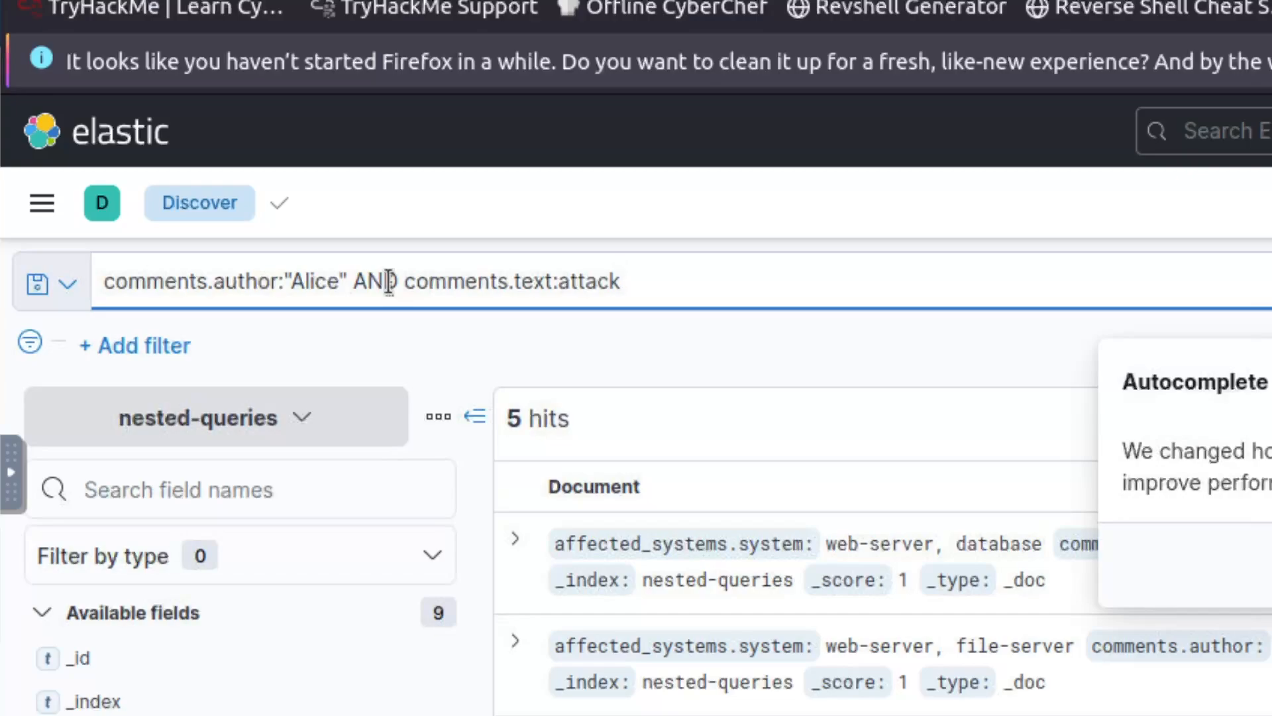
pyautogui.press('Return')
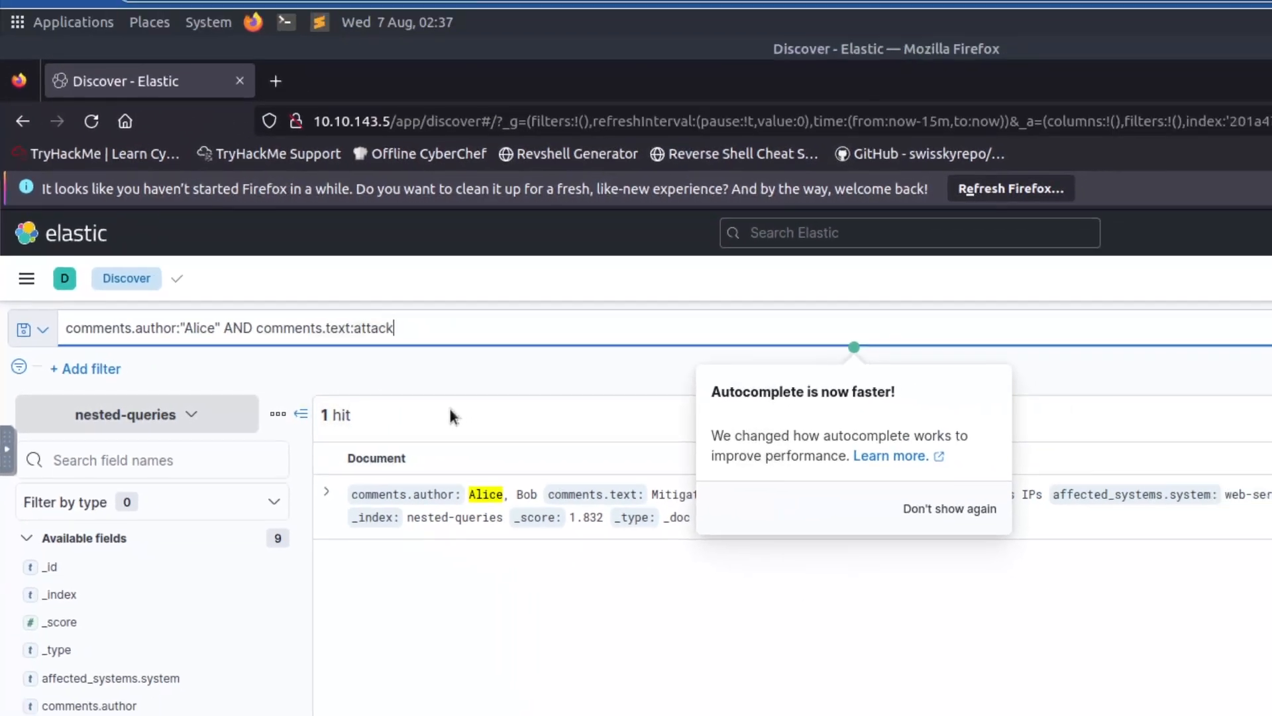
# Dismiss the autocomplete announcement permanently and inspect the hit's affected systems value.
pyautogui.click(958, 509)
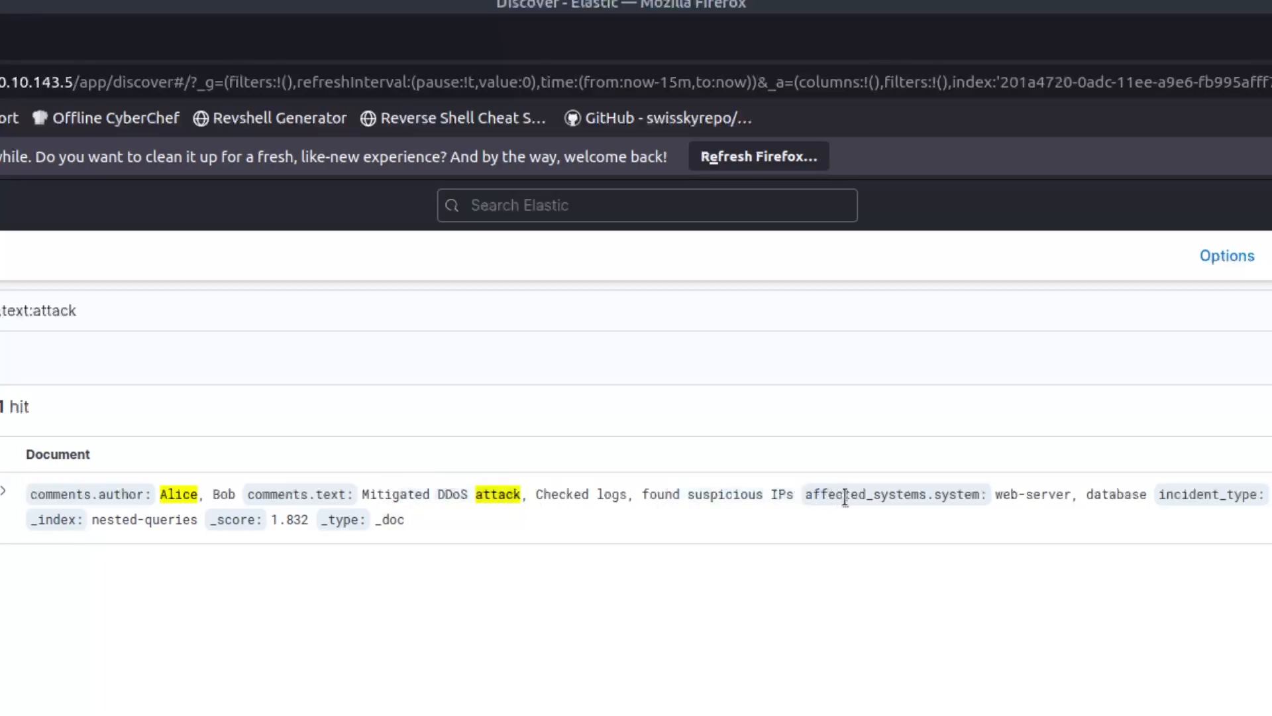
pyautogui.moveTo(760, 494); pyautogui.dragTo(681, 494)
pyautogui.moveTo(907, 496); pyautogui.dragTo(1271, 501)
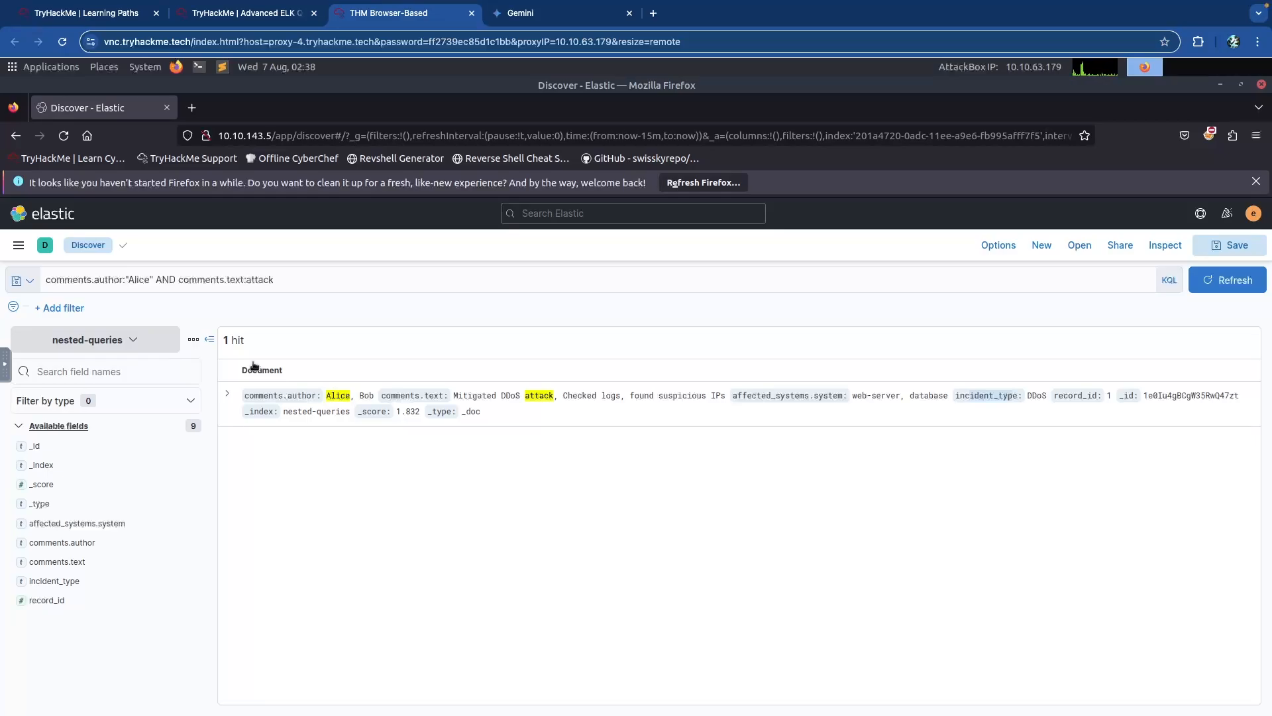
# Delete the query text and rerun the empty search to show all 5 documents.
pyautogui.click(229, 279)
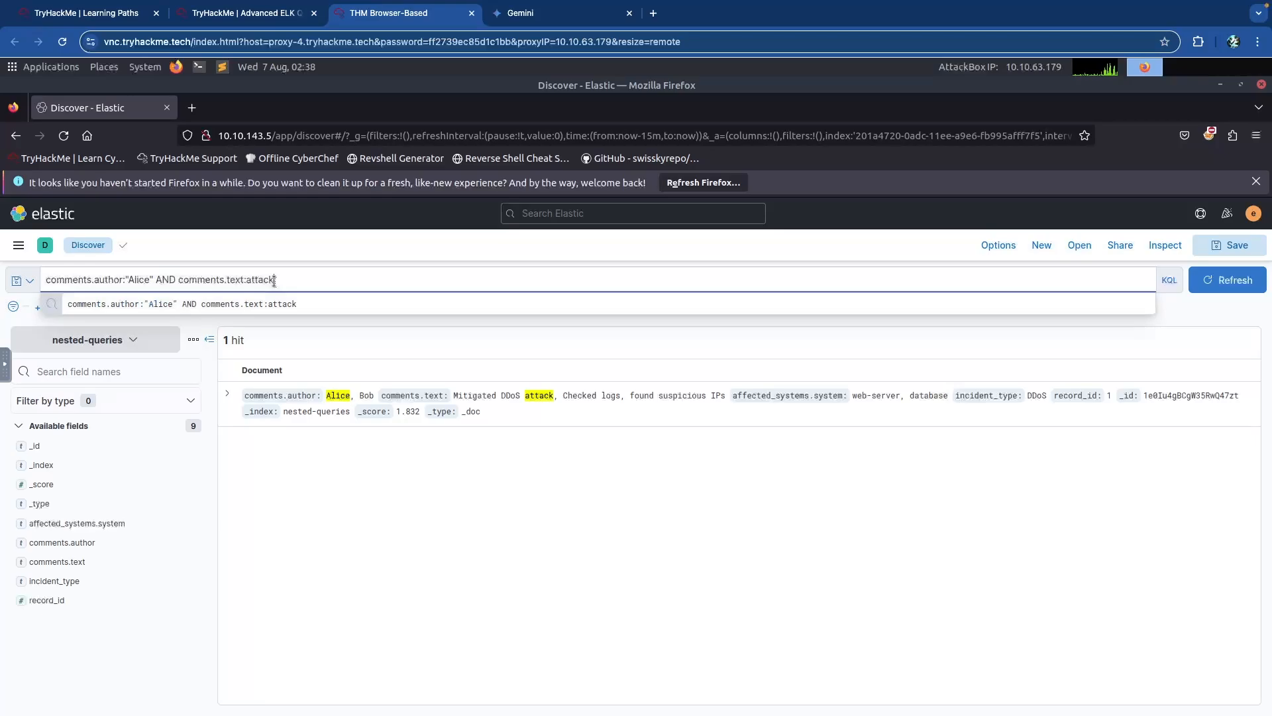
pyautogui.hotkey('ctrl', 'a')
pyautogui.press('BackSpace')
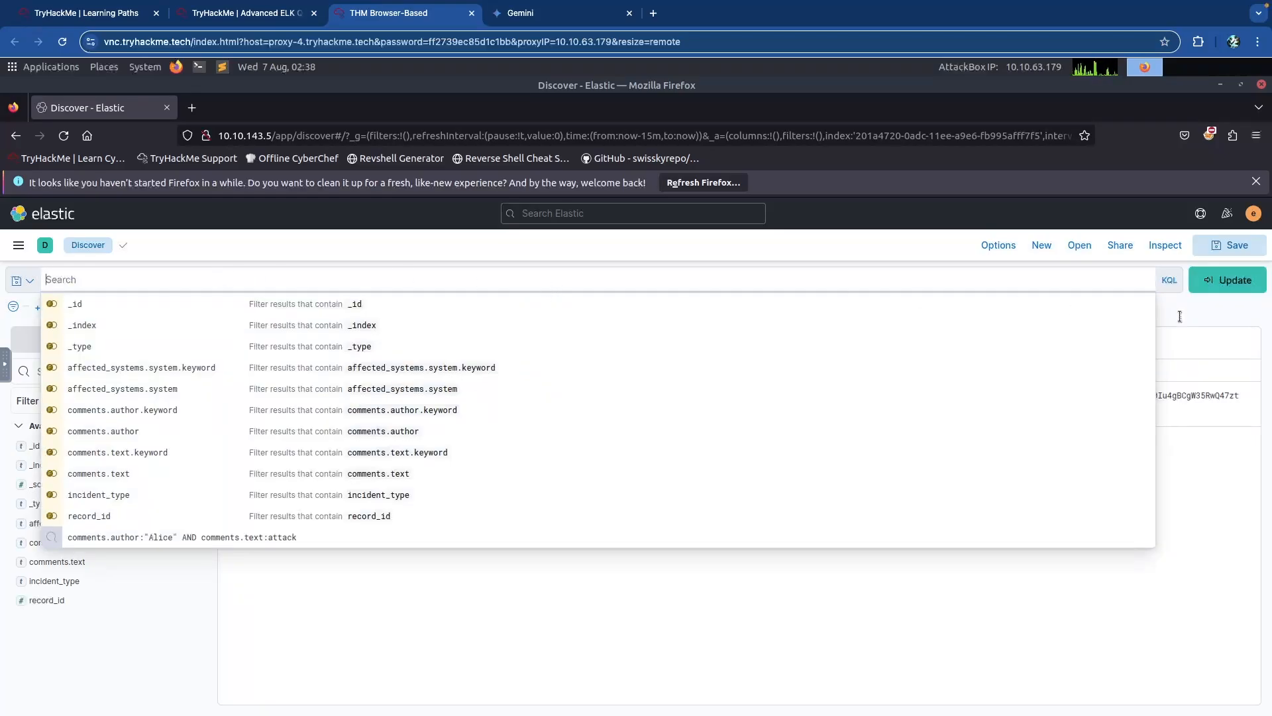
pyautogui.click(1237, 284)
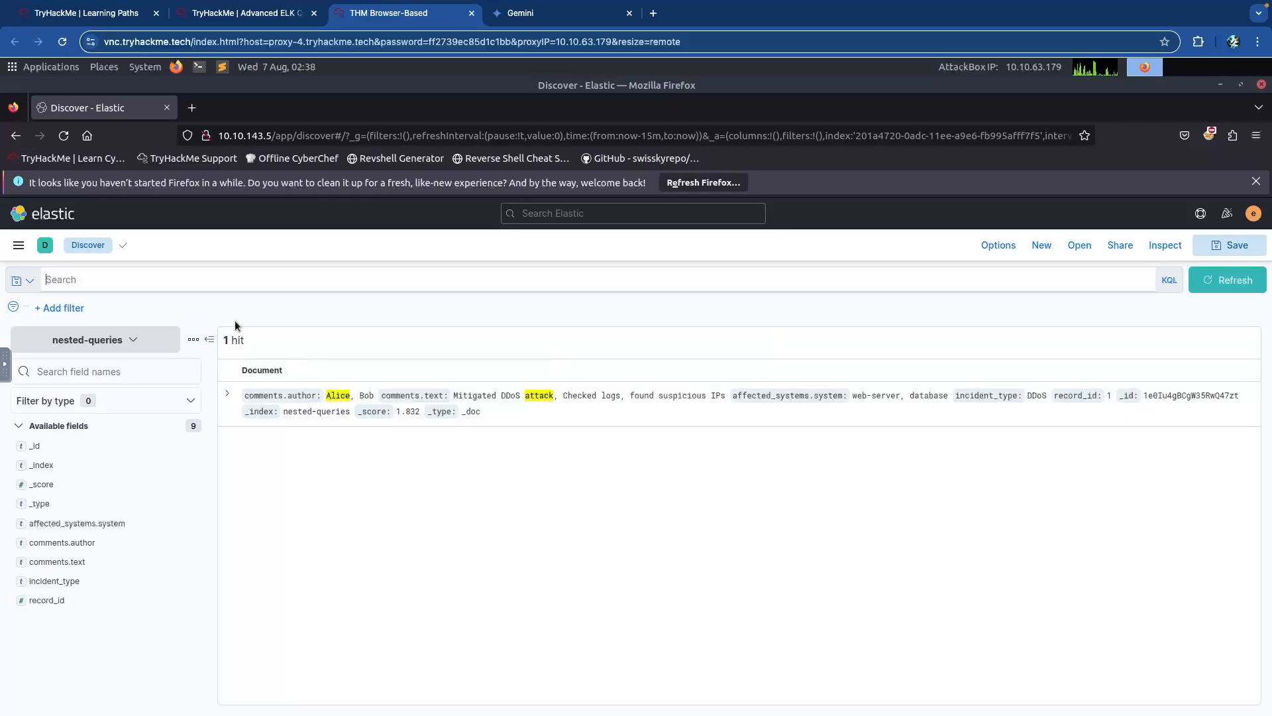
pyautogui.press('Return')
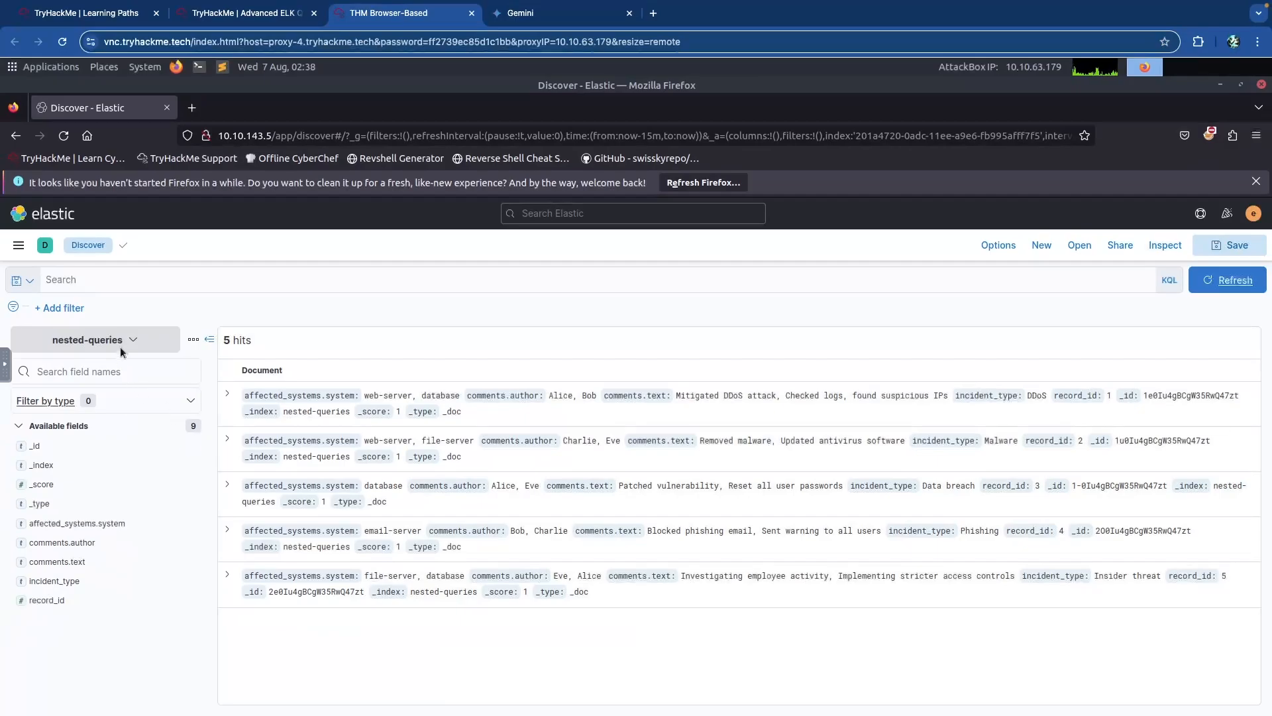
# Switch to the incidents index pattern and set an absolute start date of Jan 1, 2022.
pyautogui.click(122, 342)
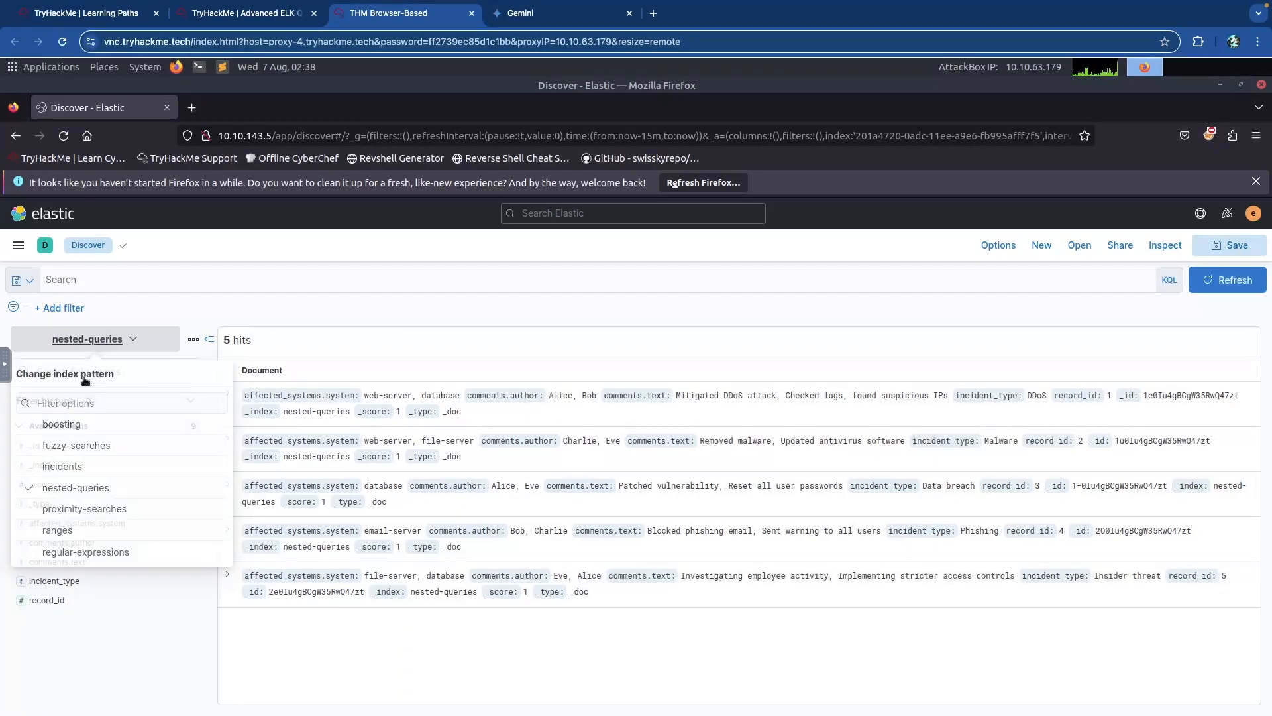
pyautogui.click(62, 465)
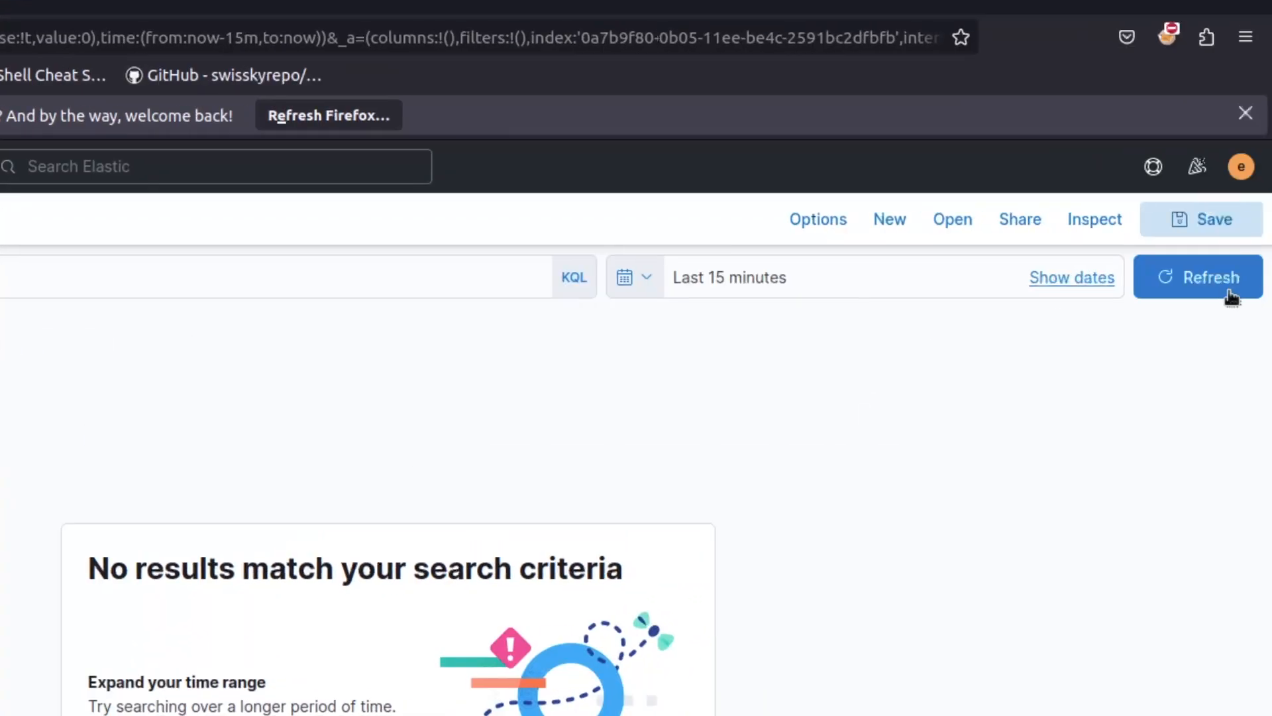
pyautogui.click(1066, 278)
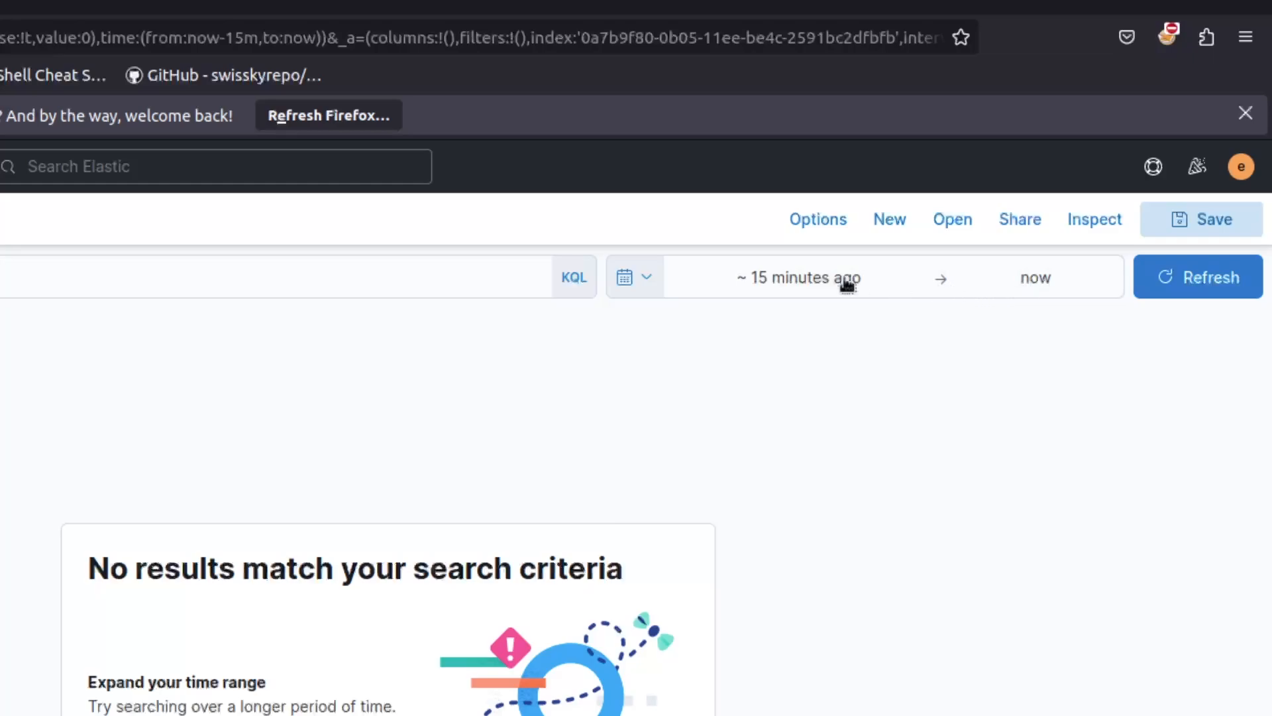
pyautogui.click(798, 282)
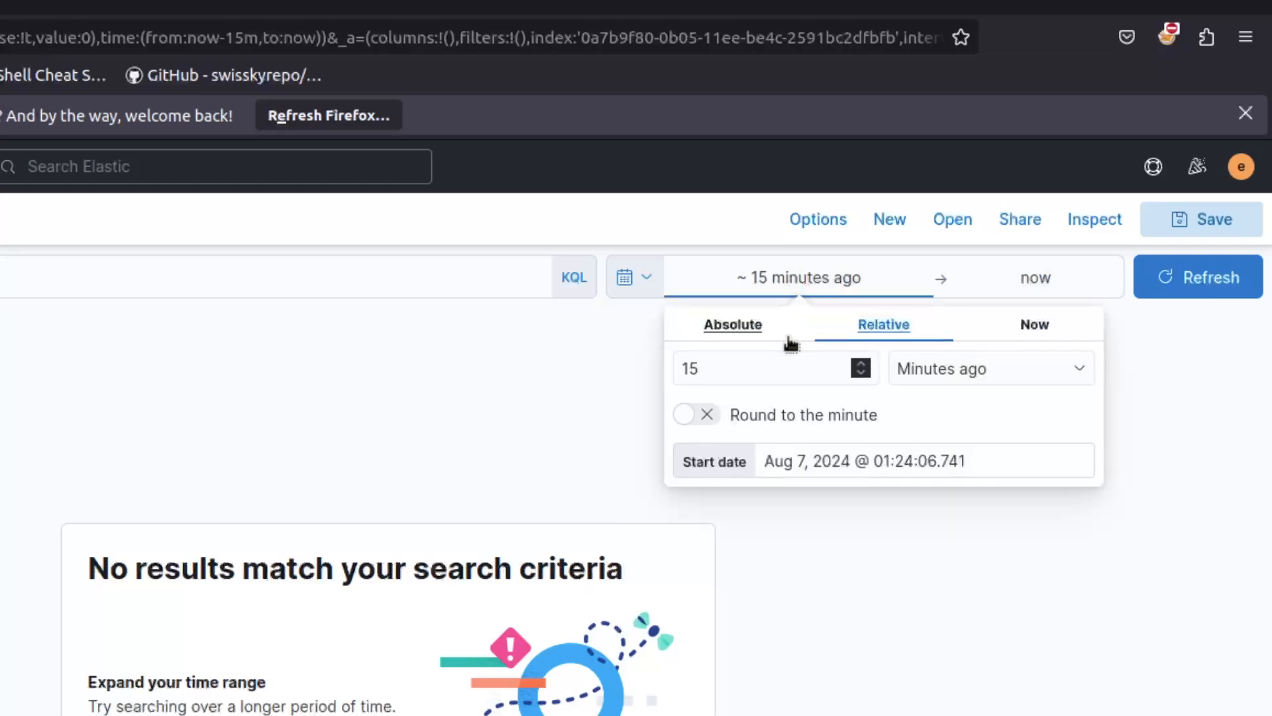
pyautogui.click(735, 325)
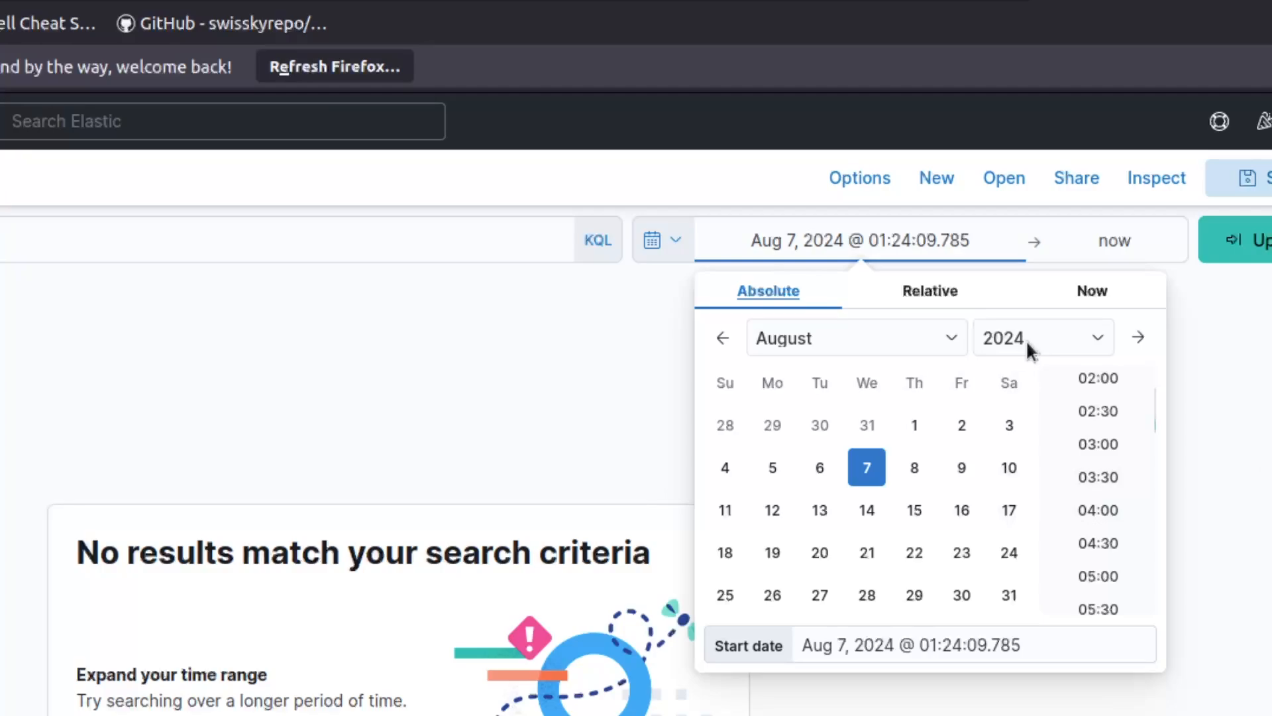
pyautogui.click(1025, 340)
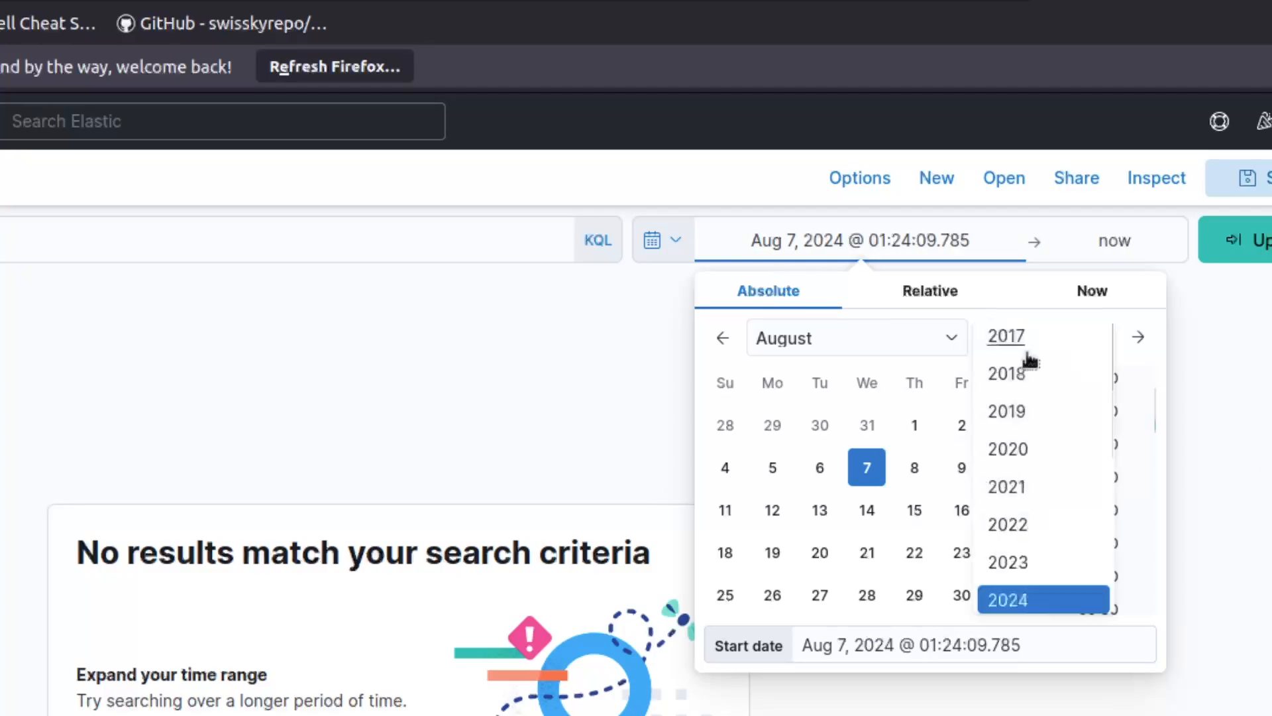
pyautogui.click(1026, 527)
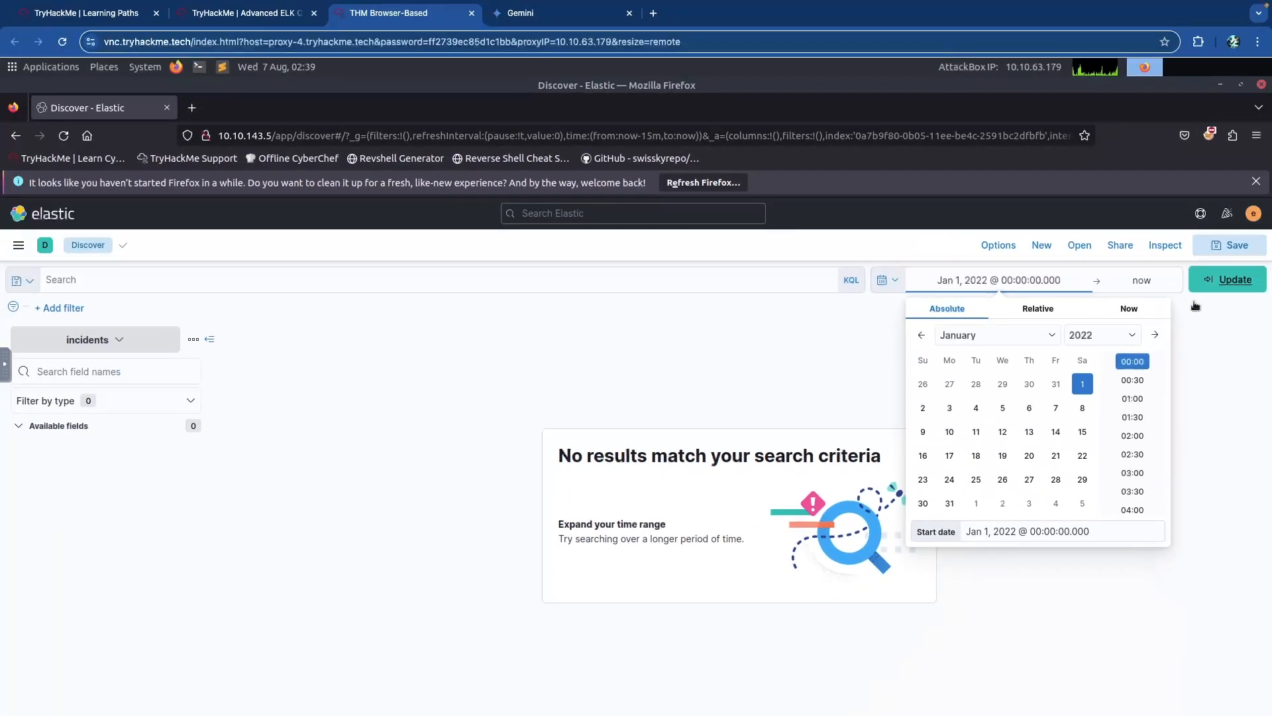
pyautogui.click(1216, 291)
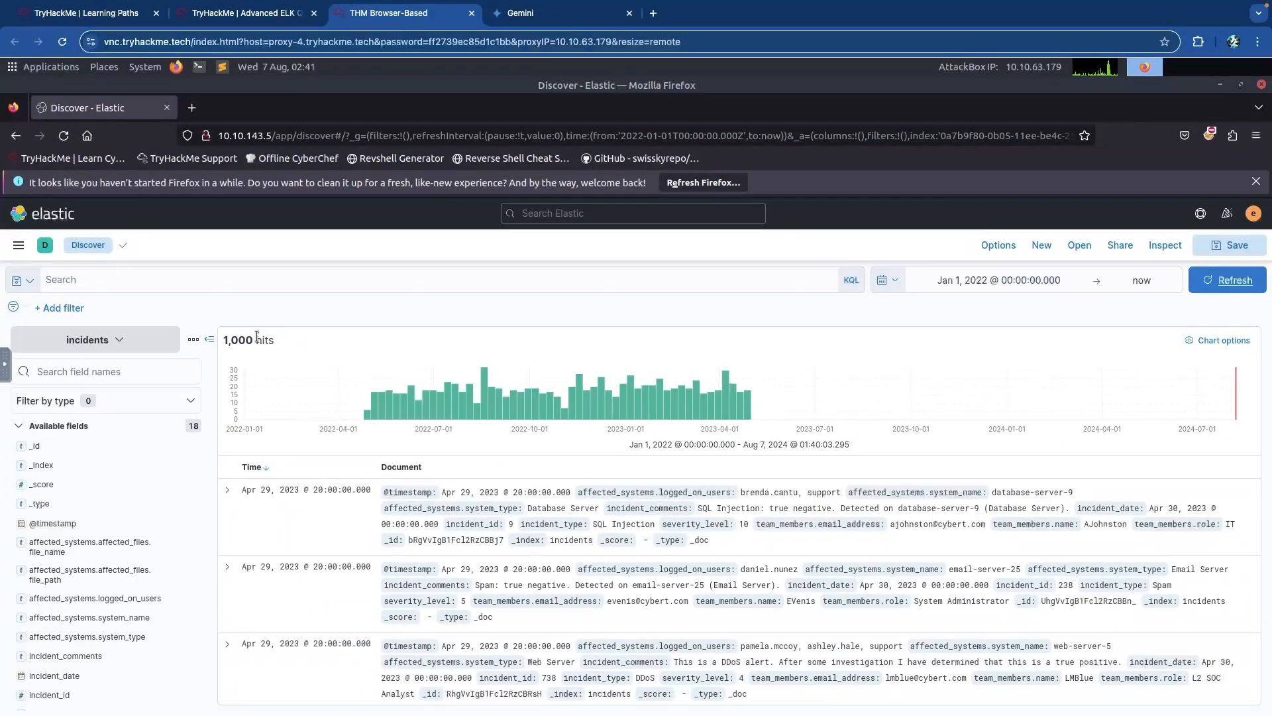
# Query affected_systems.affected_files.file_name:"marketing_strategy_2023_07_23.pptx" on the incidents data.
pyautogui.click(164, 276)
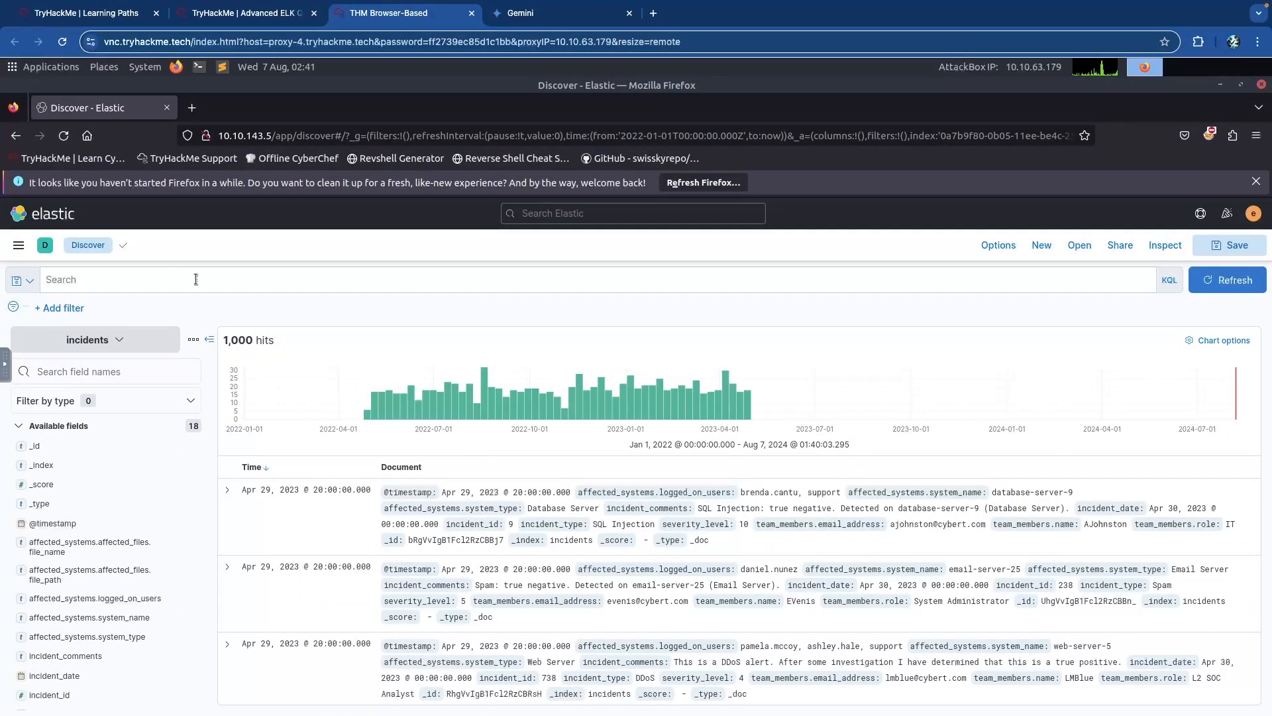
pyautogui.click(196, 279)
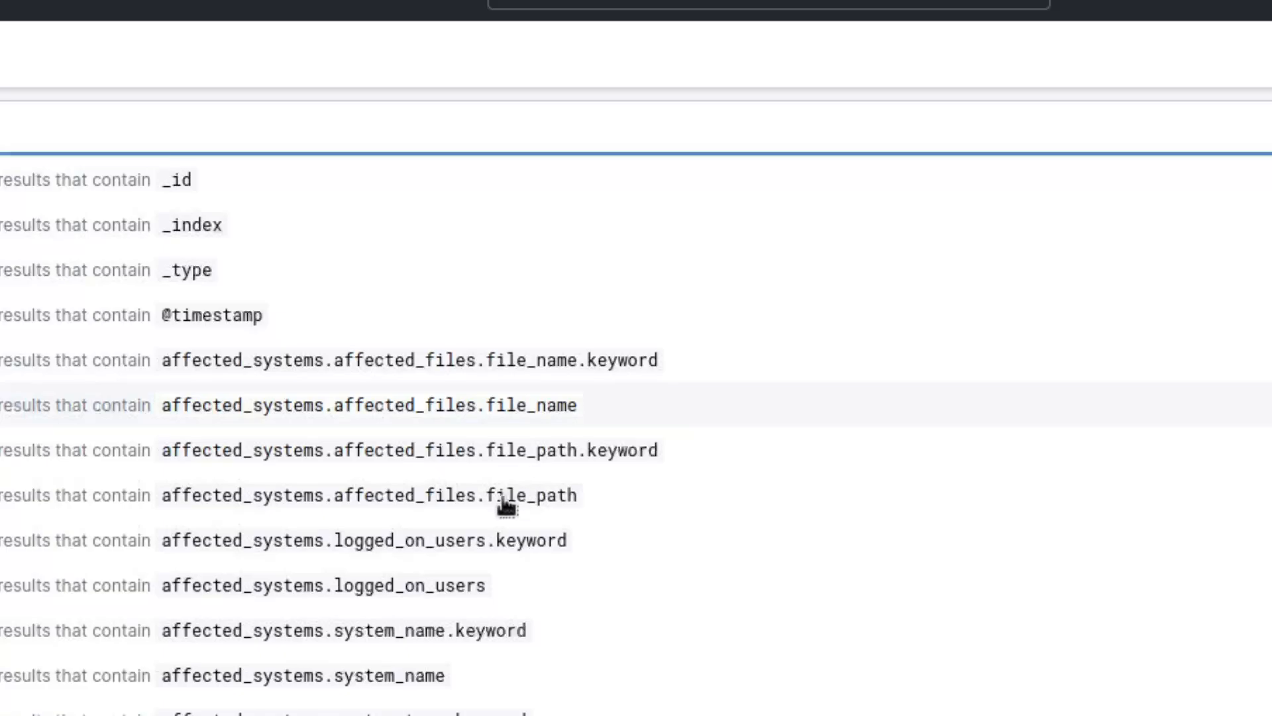
pyautogui.click(443, 403)
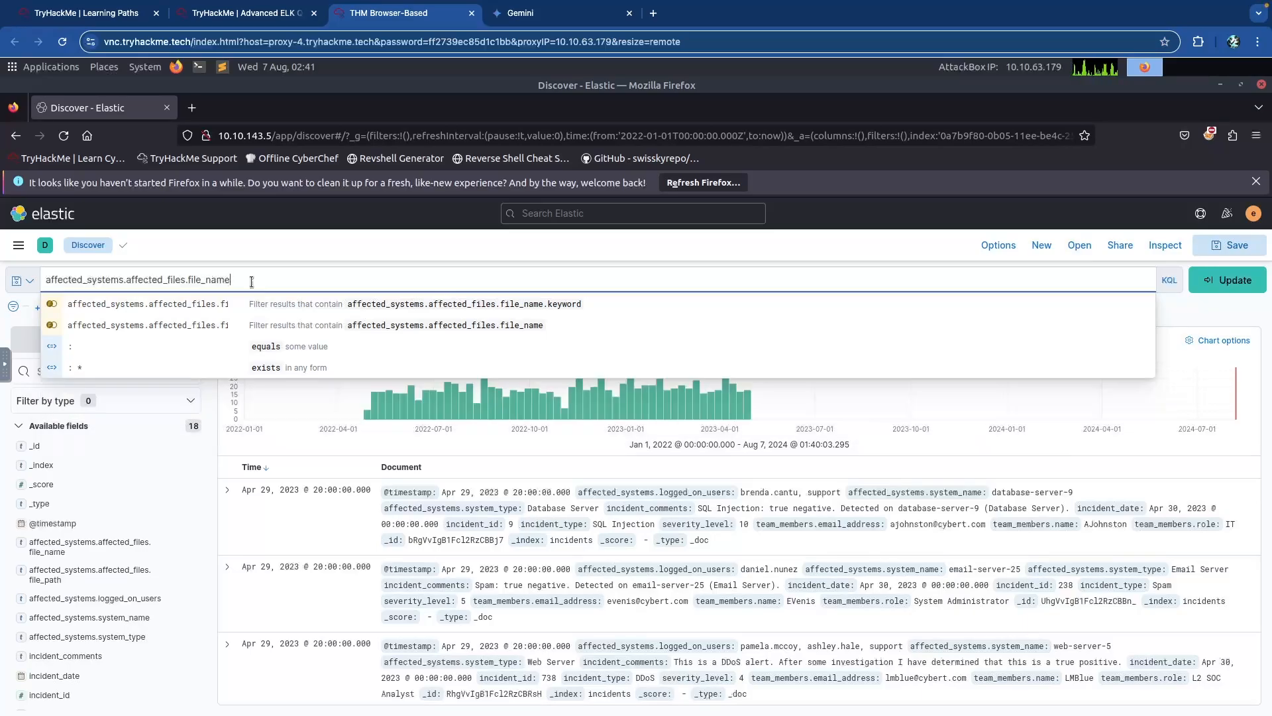
pyautogui.write('""')
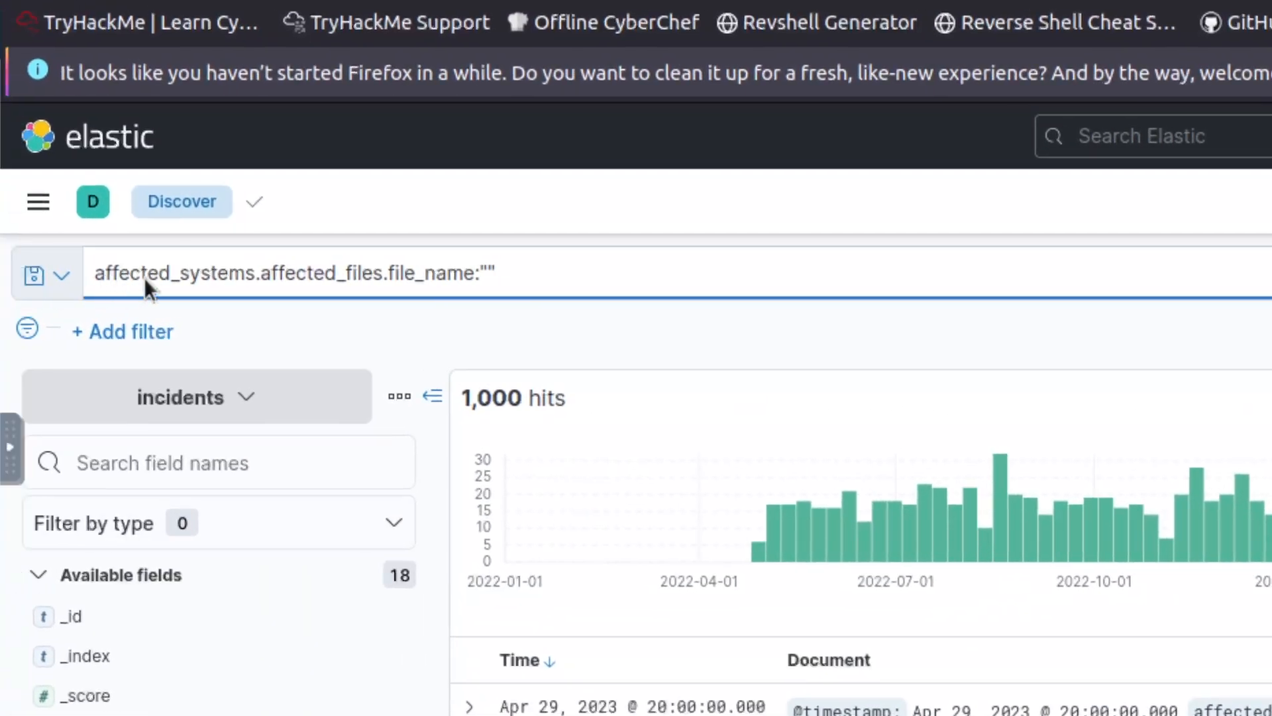
pyautogui.click(489, 273)
pyautogui.write('marketing_')
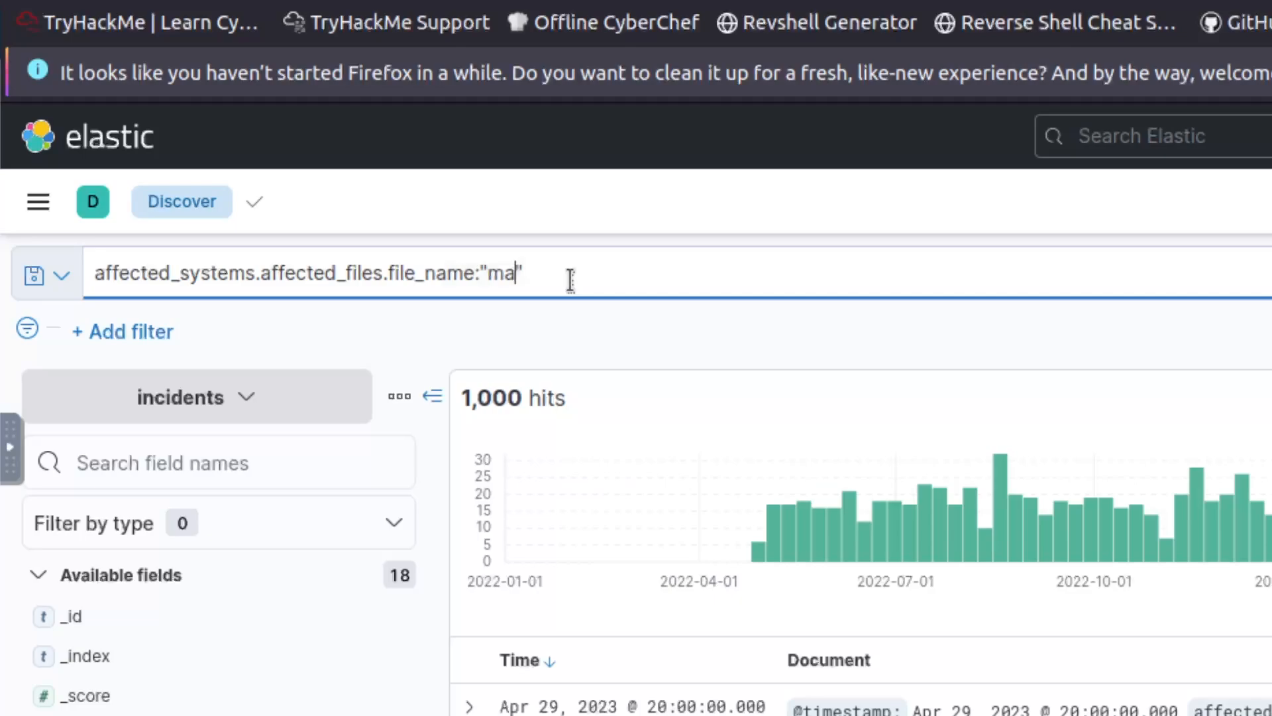
pyautogui.write('strategy_2023_07_23.pptx')
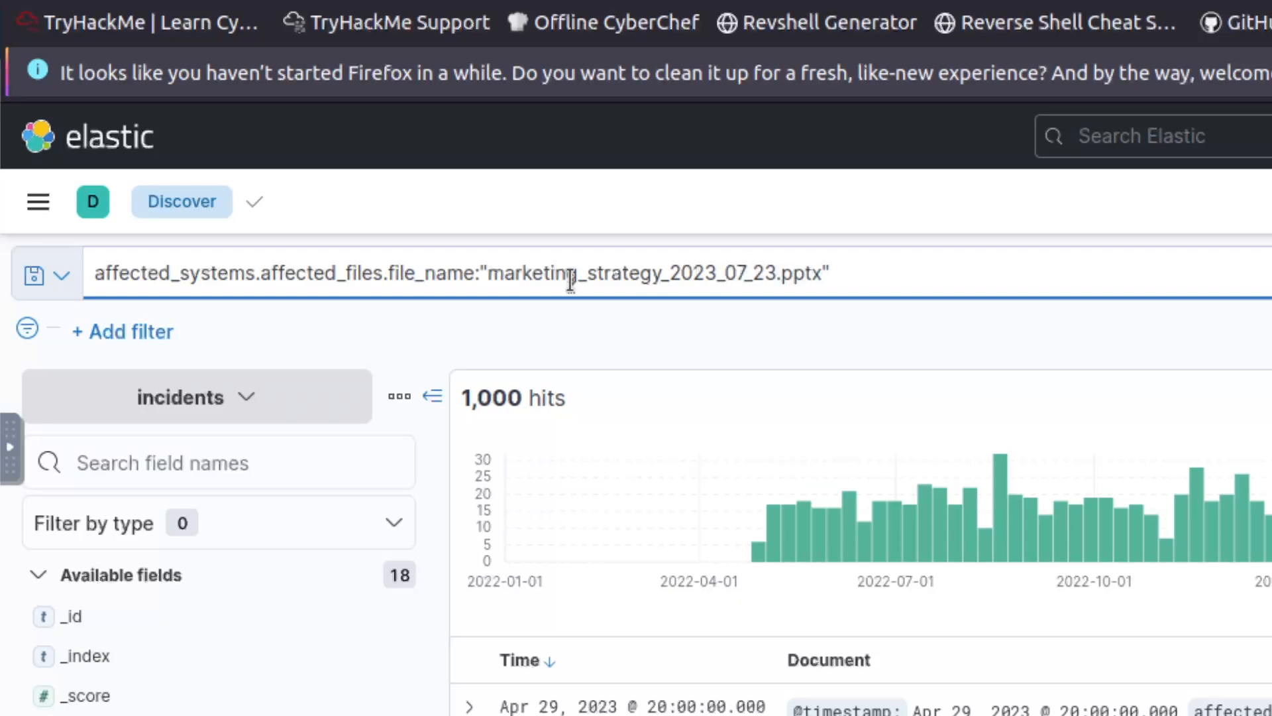
pyautogui.press('Return')
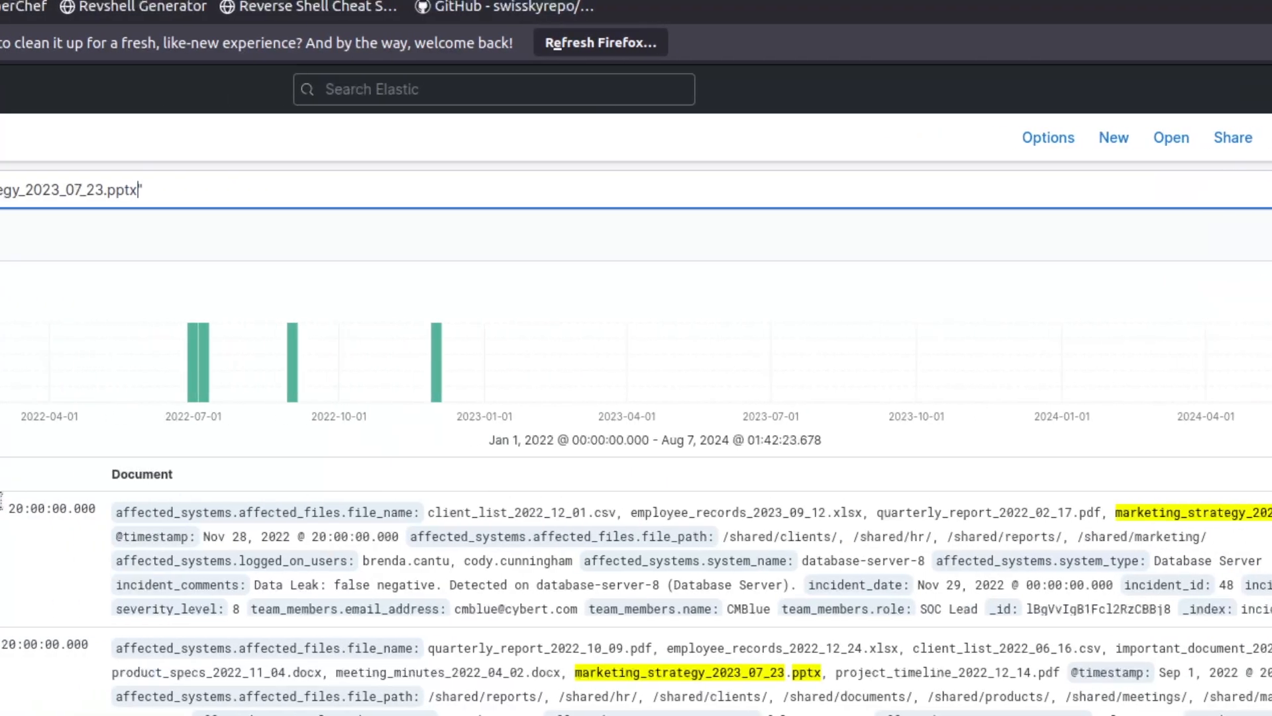
pyautogui.click(638, 515)
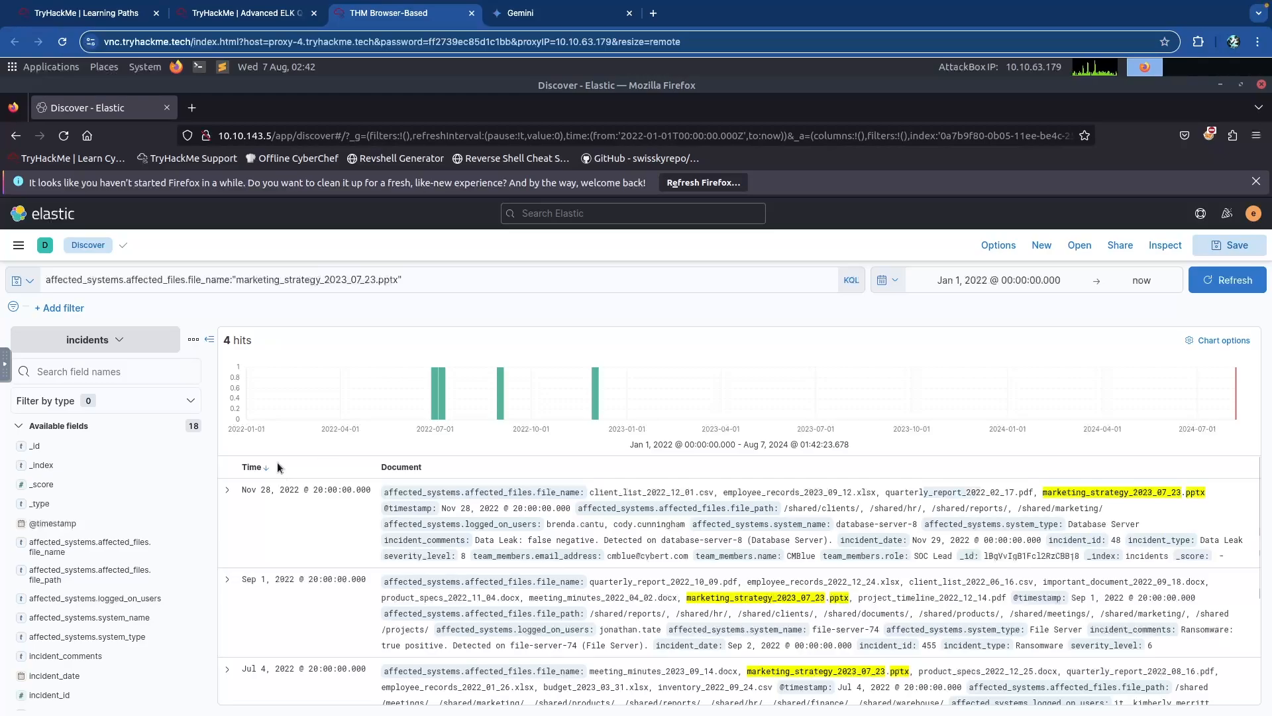
# Submit 4 as the answer to Task 3's first question.
pyautogui.scroll(-4, 286, 463)
pyautogui.click(265, 13)
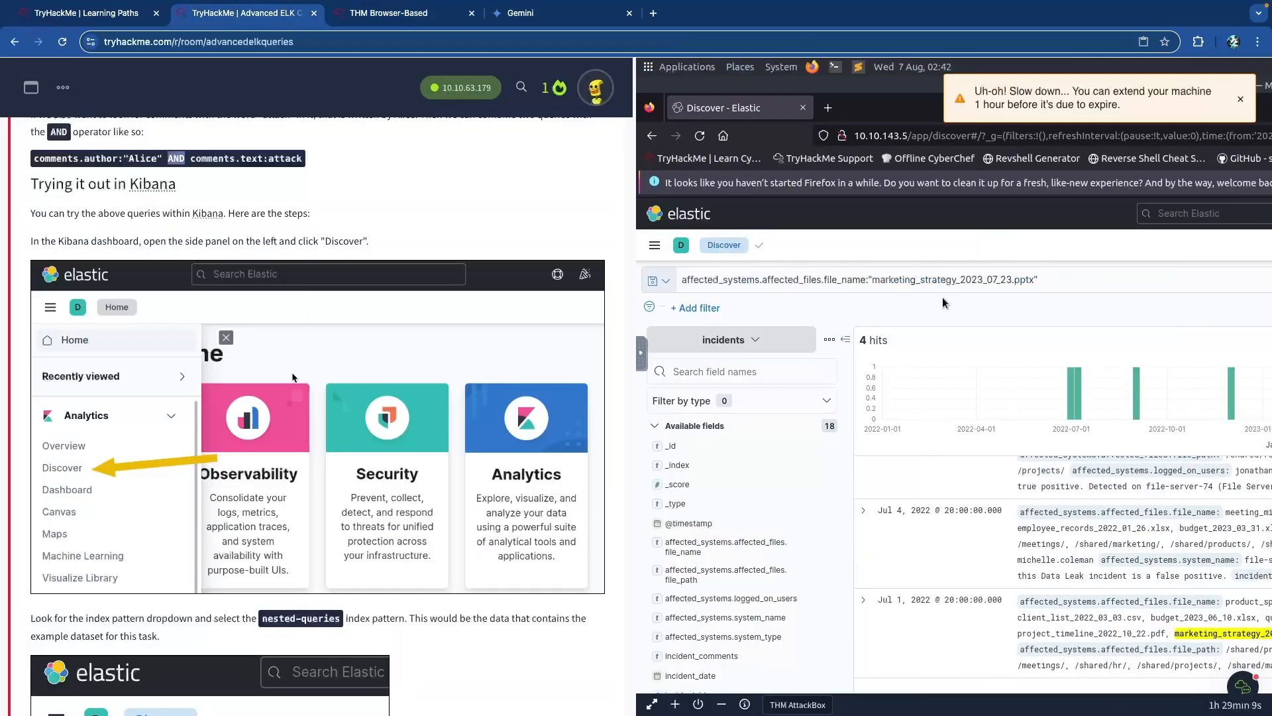
pyautogui.scroll(-20, 293, 378)
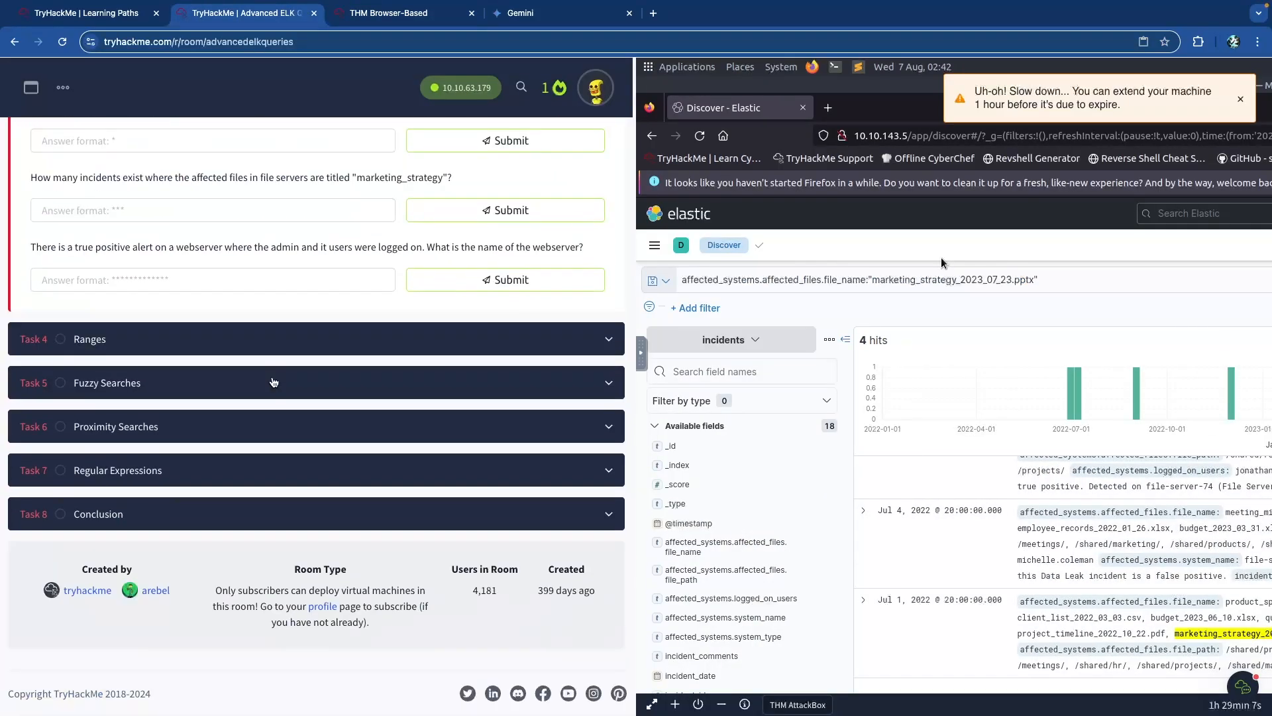
pyautogui.scroll(4, 274, 382)
pyautogui.click(274, 381)
pyautogui.write('4')
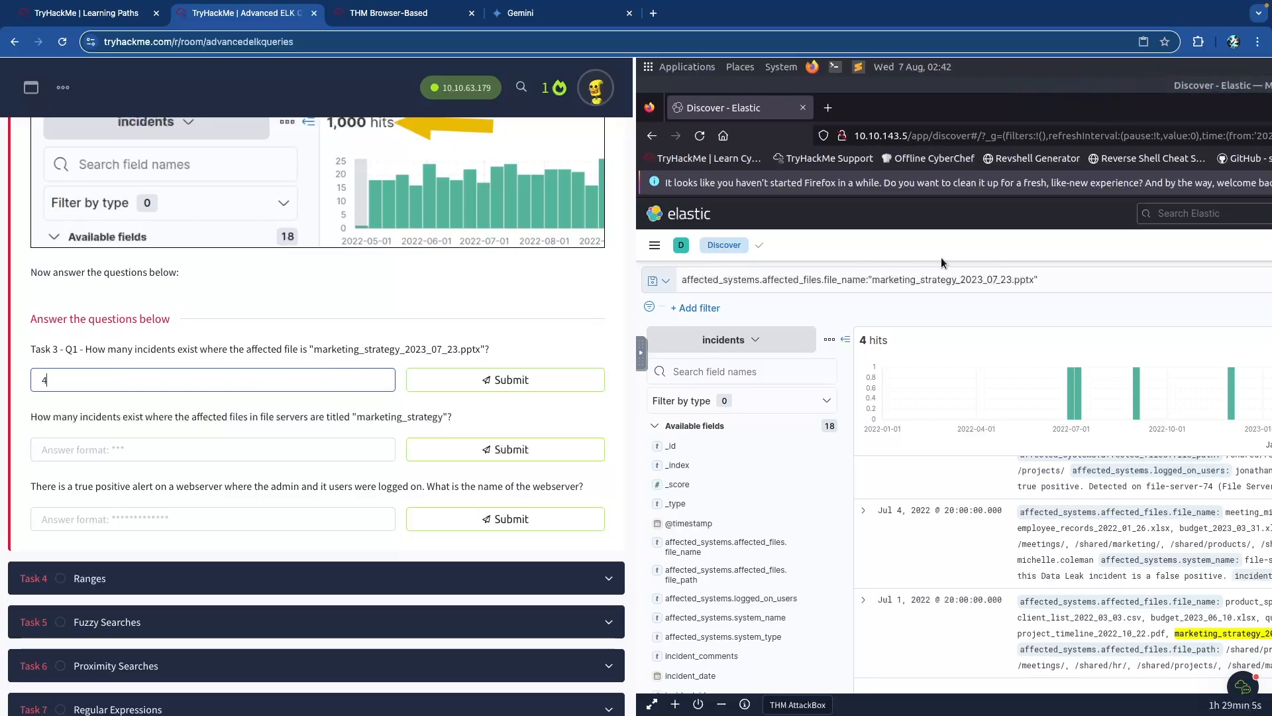
pyautogui.press('Return')
# Read the second question, then return to the AttackBox showing Kibana's results.
pyautogui.moveTo(73, 416); pyautogui.dragTo(317, 416)
pyautogui.click(317, 416)
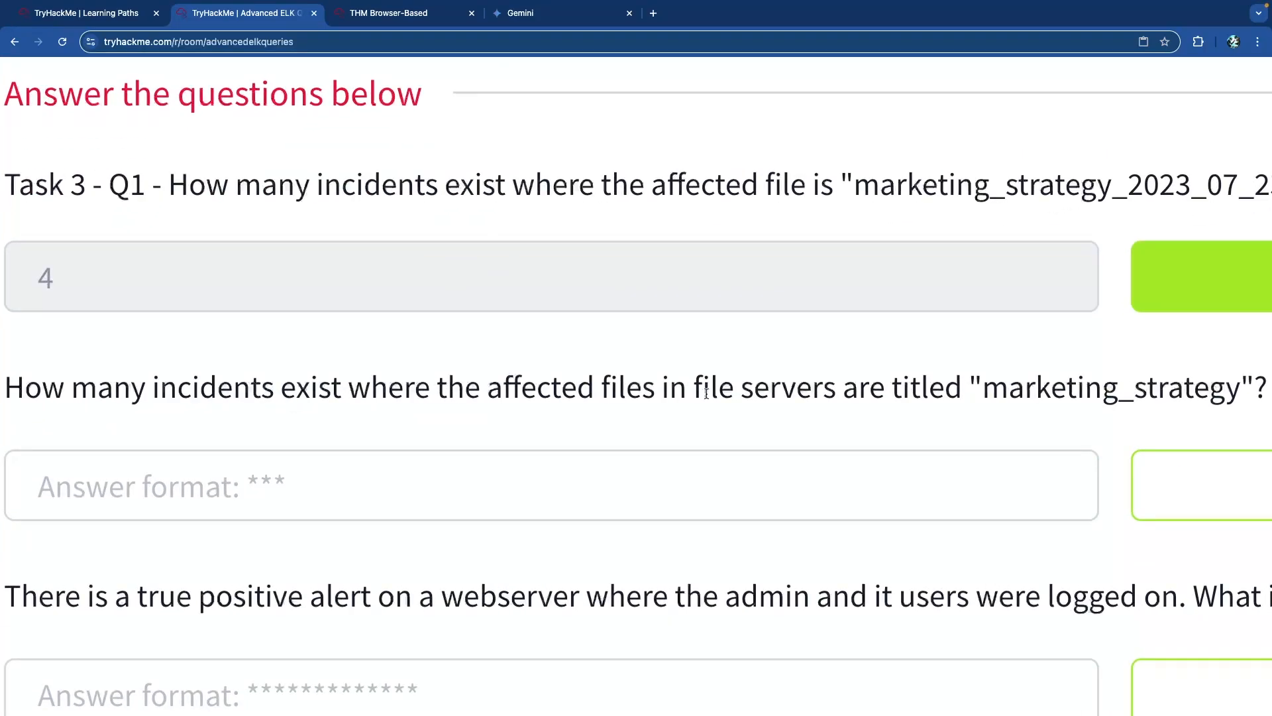
pyautogui.hscroll(2, 746, 393)
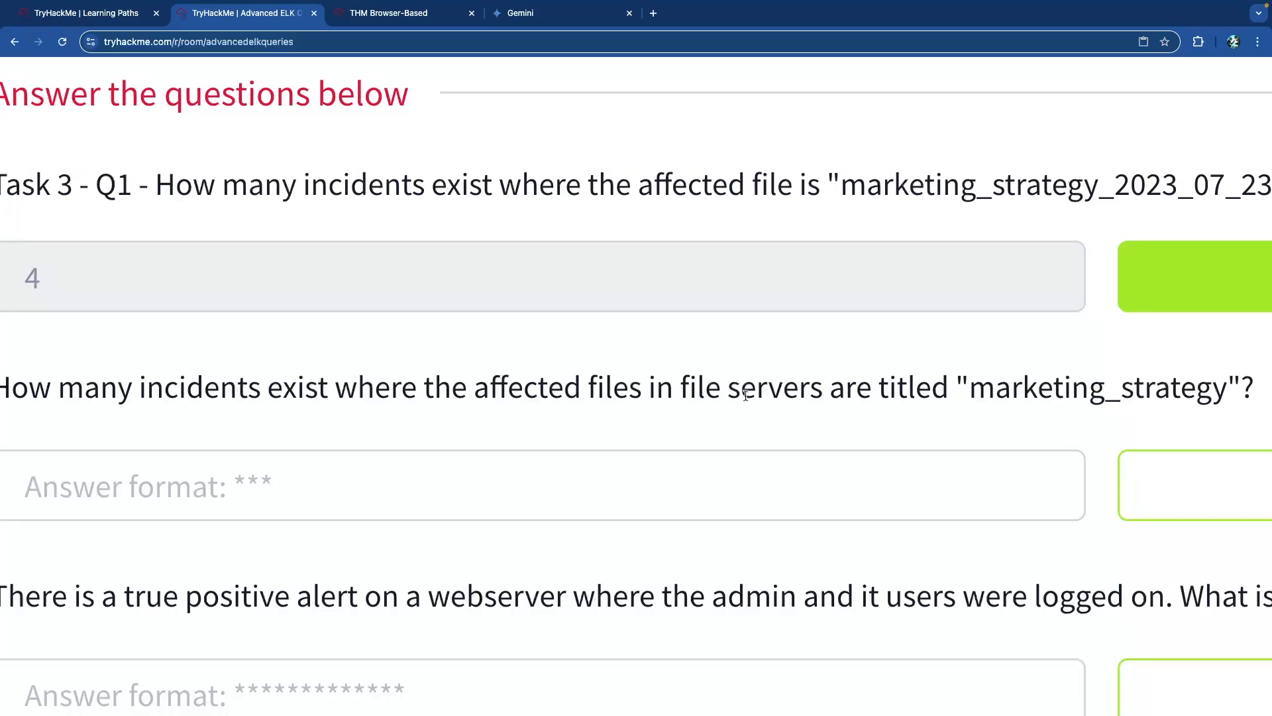
pyautogui.scroll(-5, 734, 389)
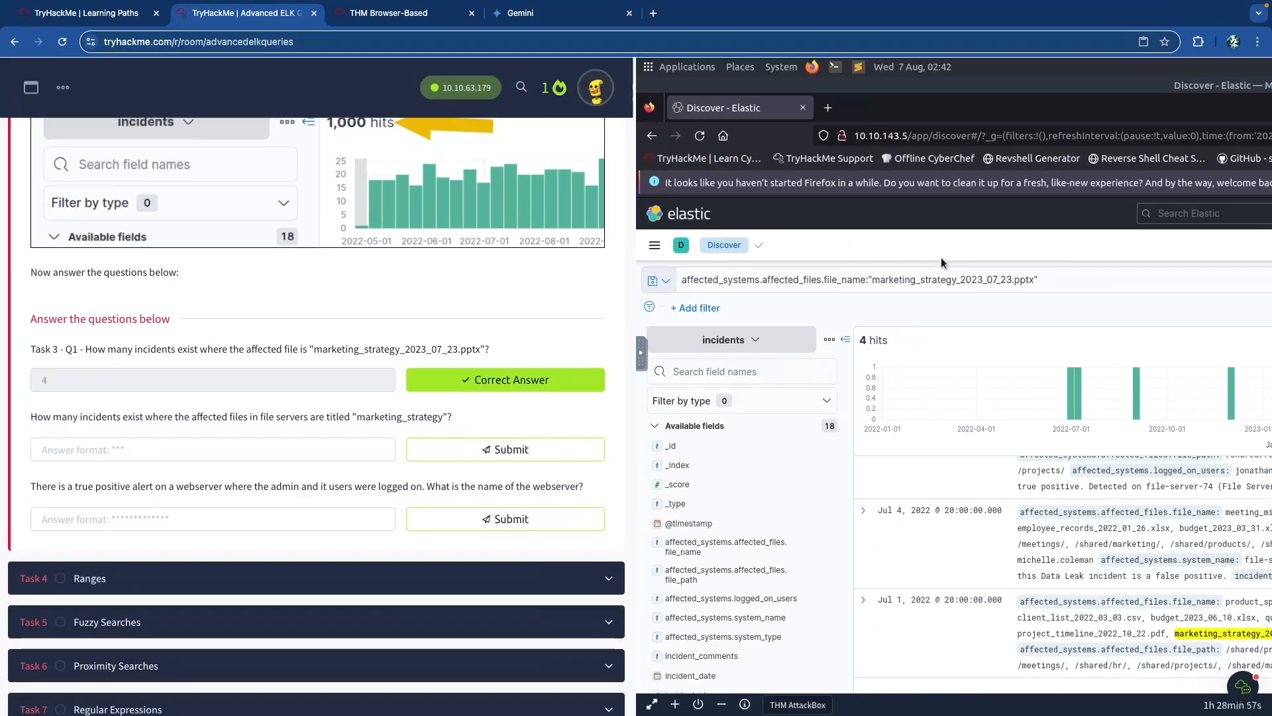
pyautogui.click(405, 14)
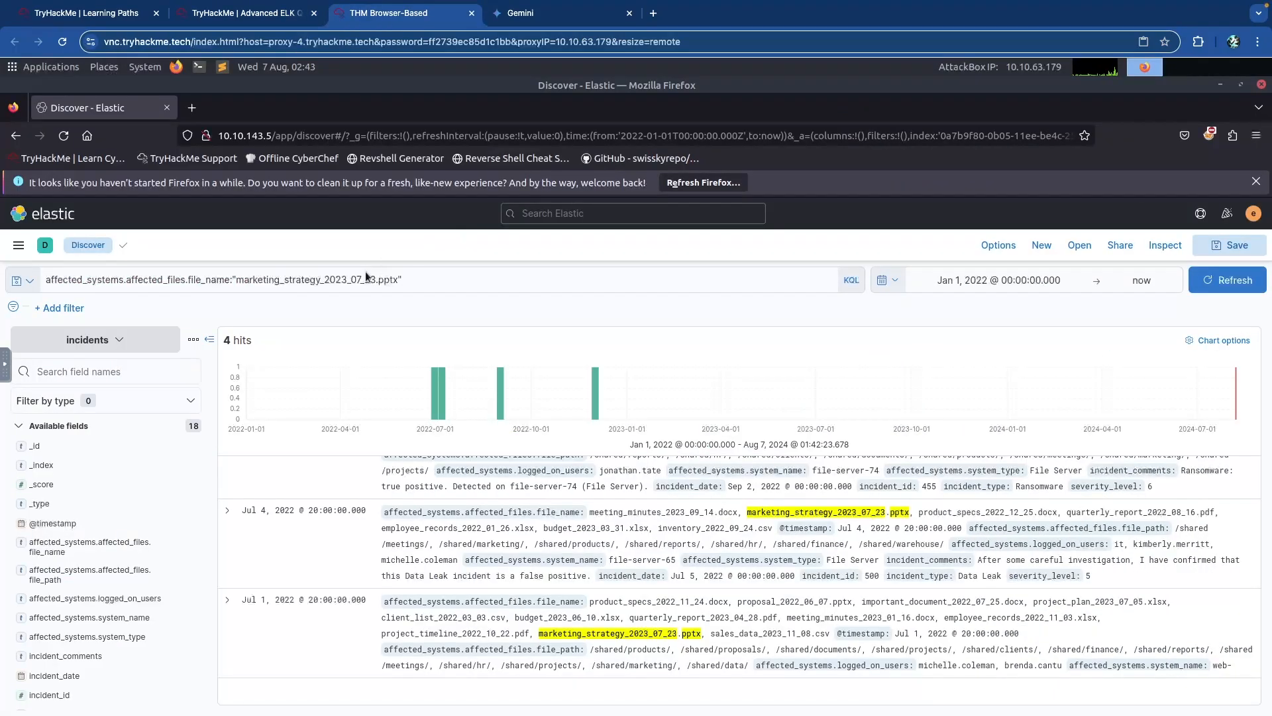
# Select and delete the marketing_strategy file-name query from the KQL bar.
pyautogui.click(268, 279)
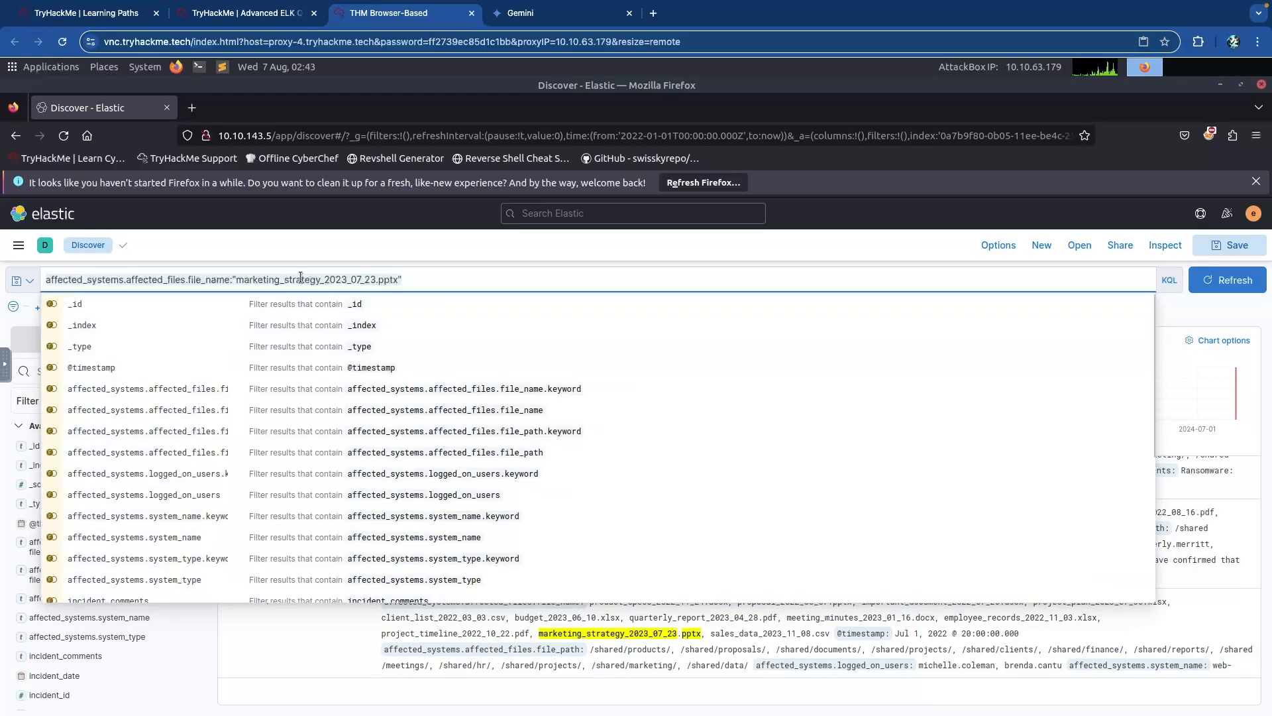
pyautogui.hotkey('ctrl', 'a')
pyautogui.press('BackSpace')
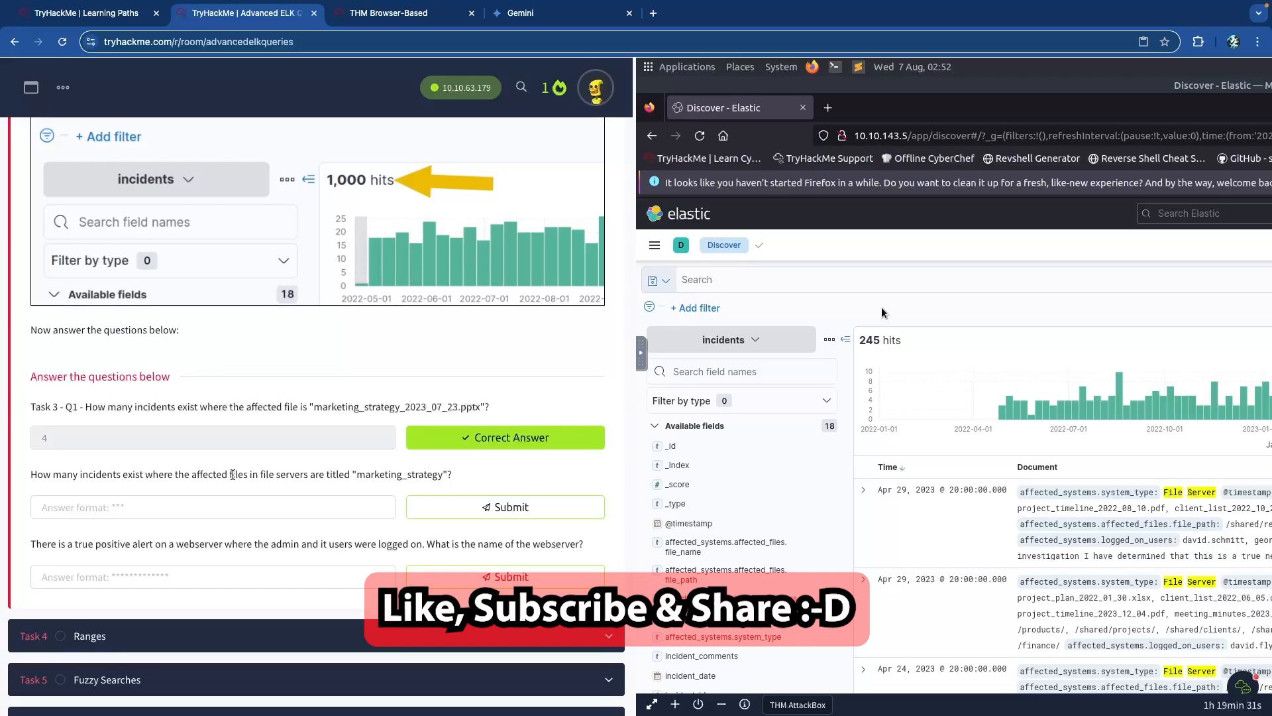
# Read the second Task 3 question on marketing_strategy files stored on file servers.
pyautogui.tripleClick(188, 474)
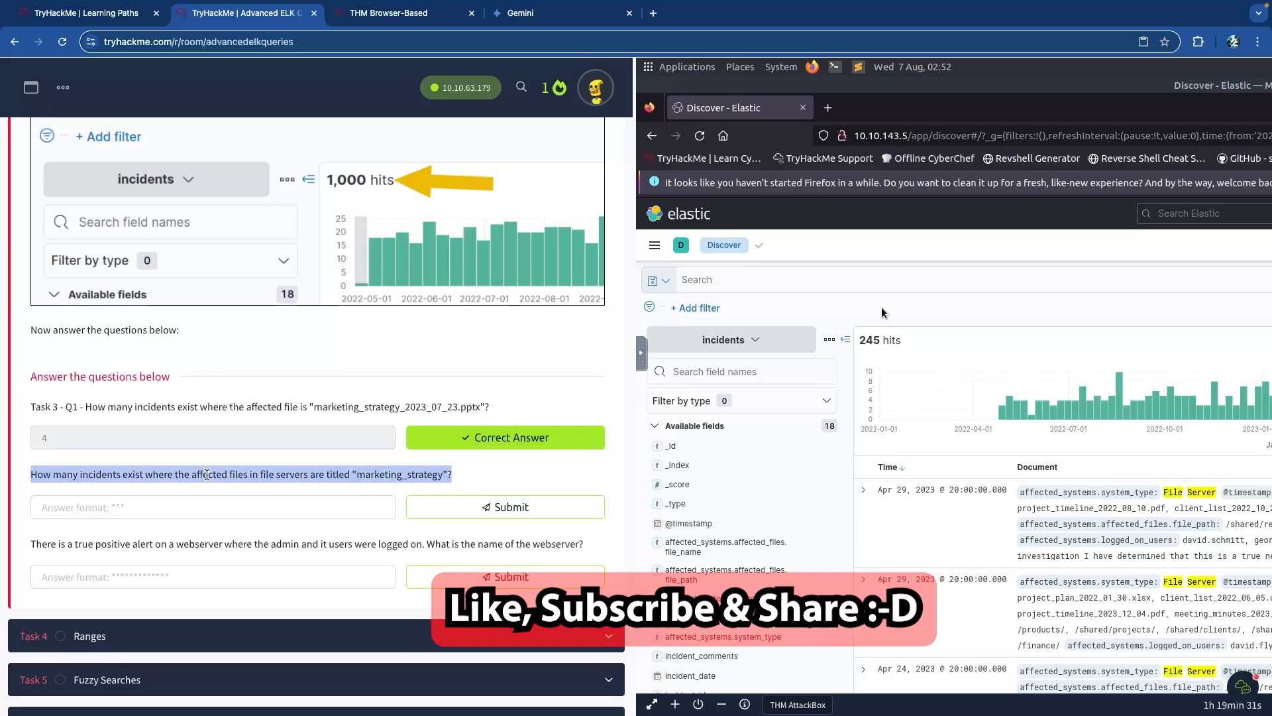
pyautogui.click(168, 473)
pyautogui.doubleClick(217, 475)
pyautogui.click(286, 479)
pyautogui.moveTo(310, 475); pyautogui.dragTo(257, 475)
pyautogui.click(249, 475)
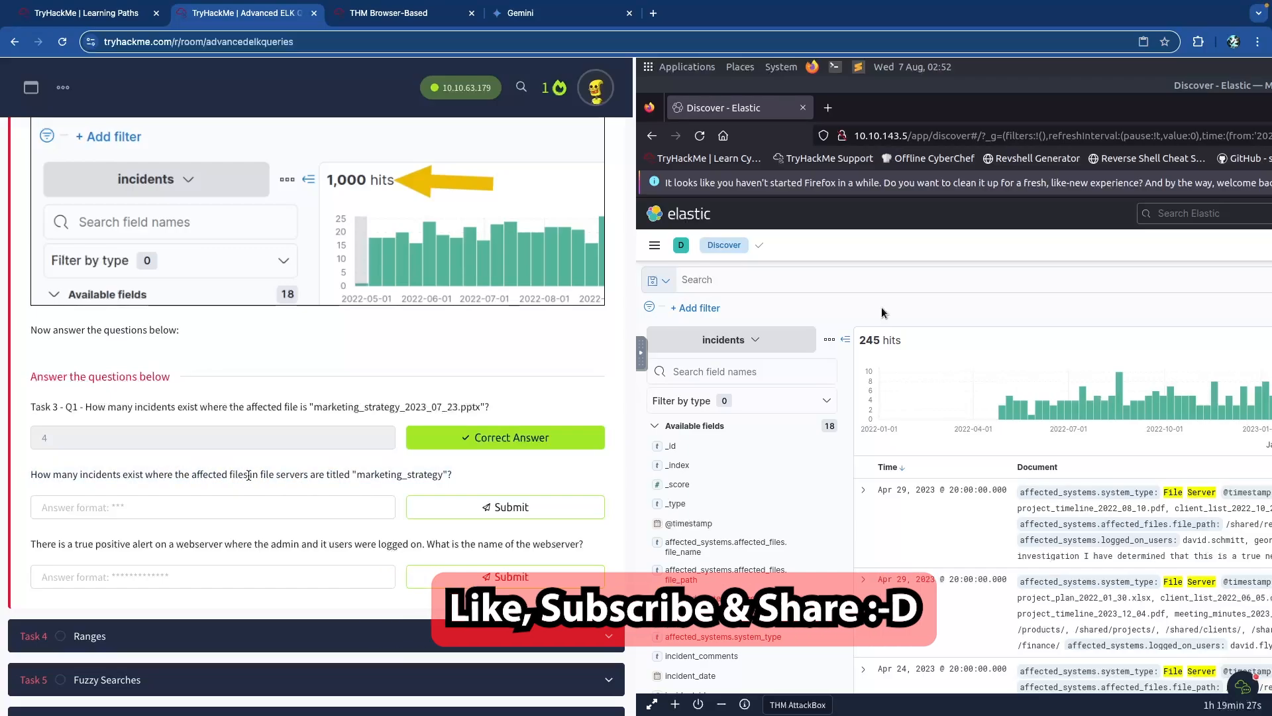
pyautogui.moveTo(355, 475); pyautogui.dragTo(442, 476)
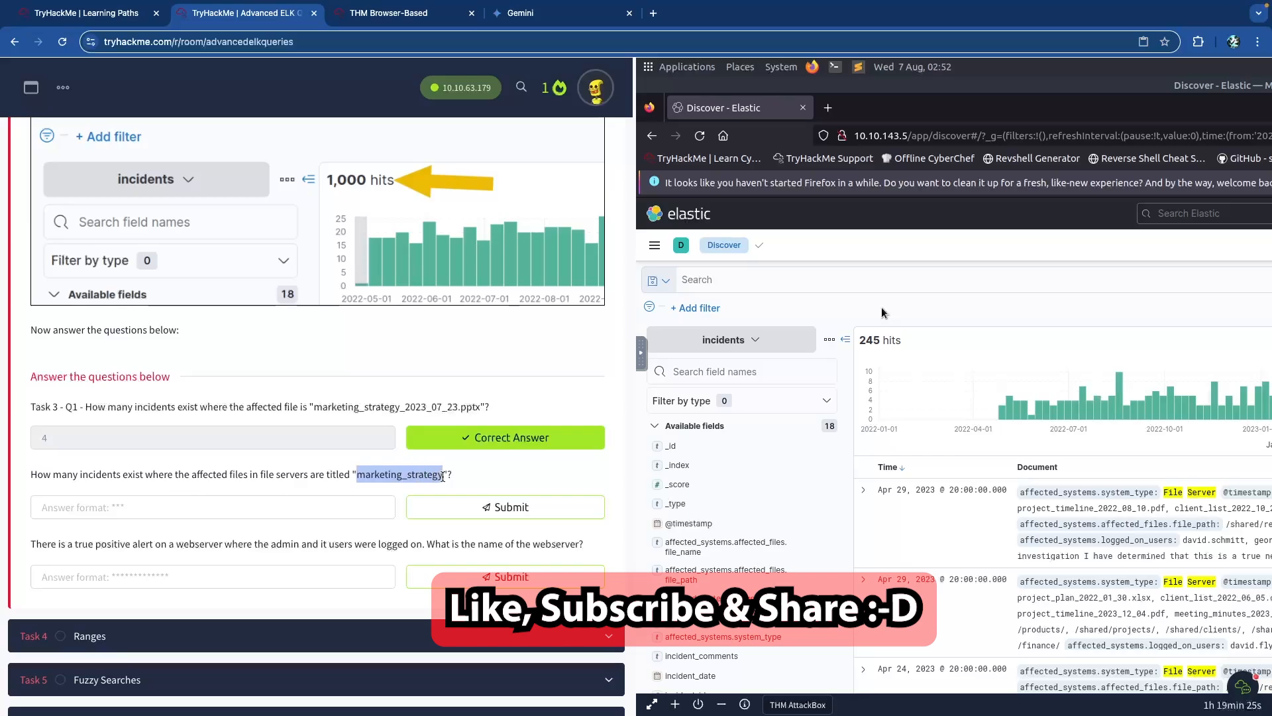
pyautogui.click(395, 475)
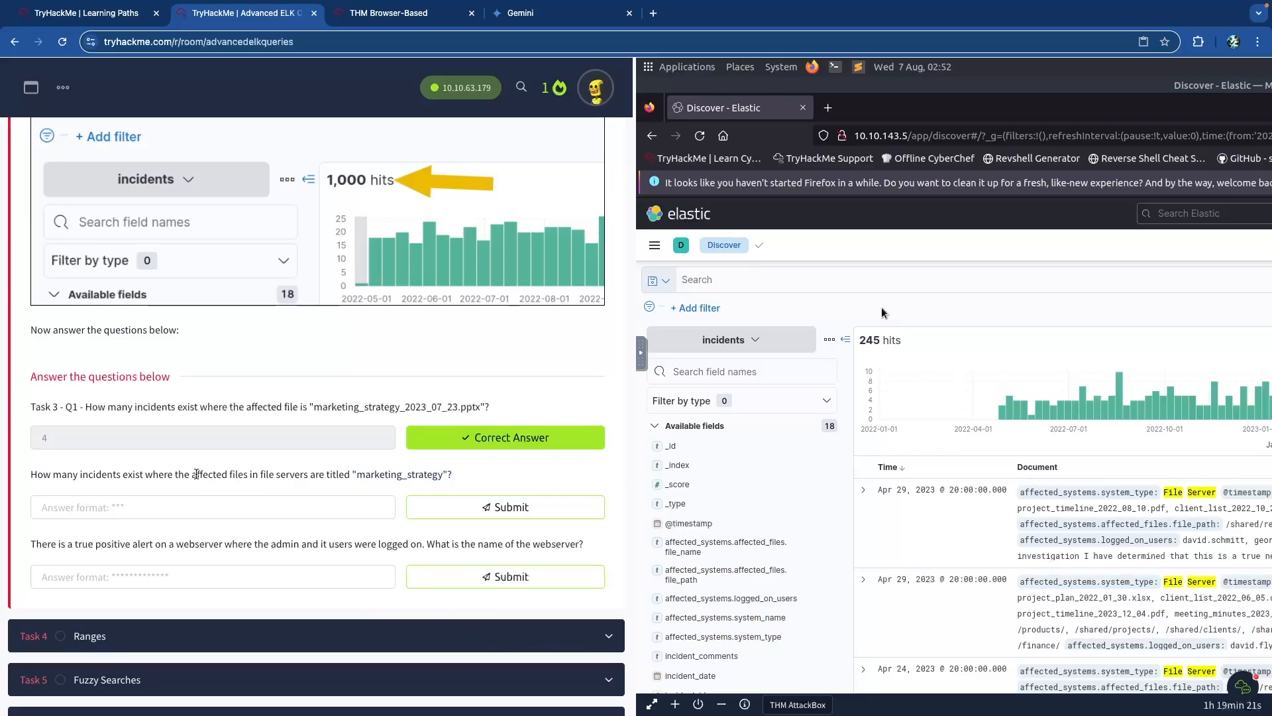
# Return to Kibana's incidents results showing 245 hits.
pyautogui.hotkey('ctrl', 'Tab')
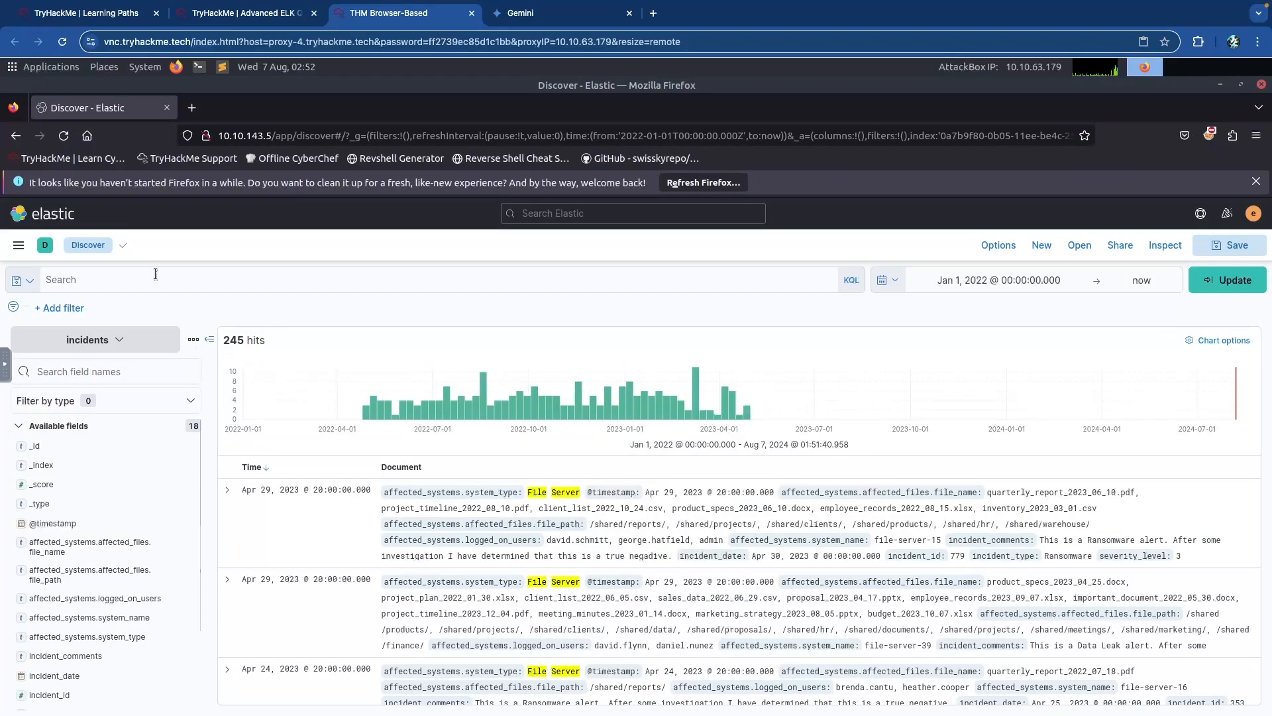
pyautogui.click(186, 280)
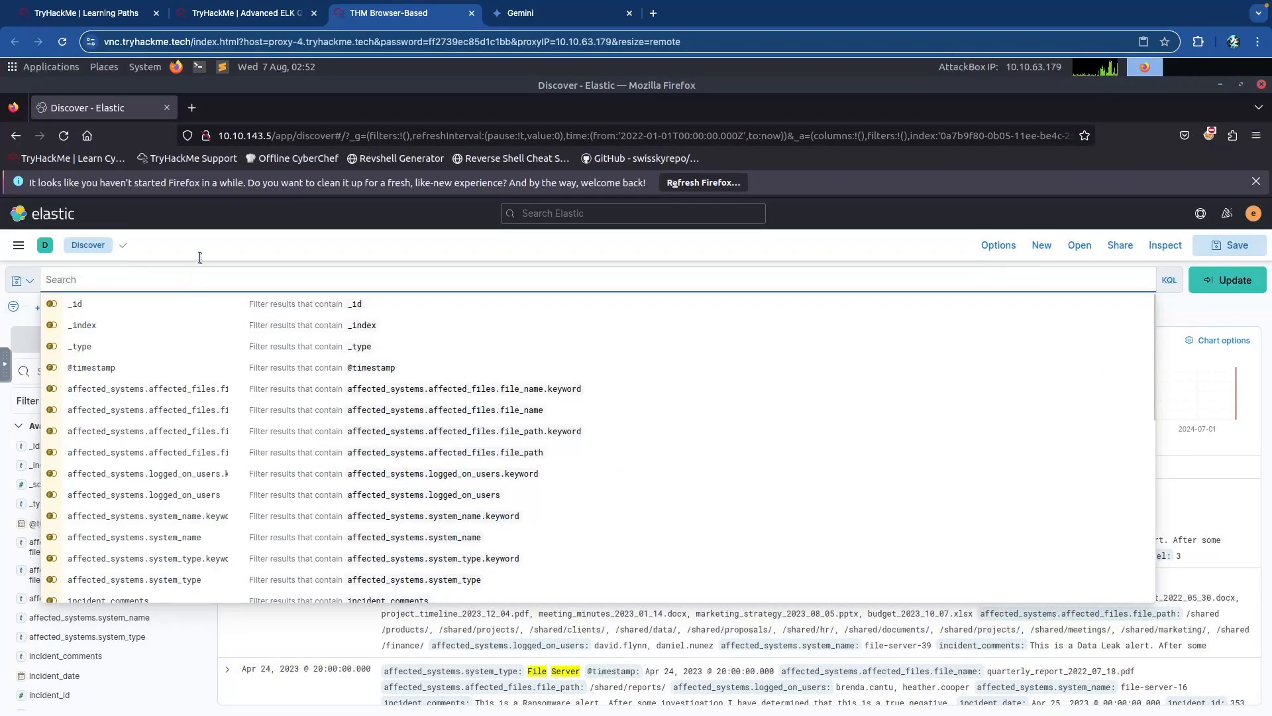
pyautogui.click(200, 256)
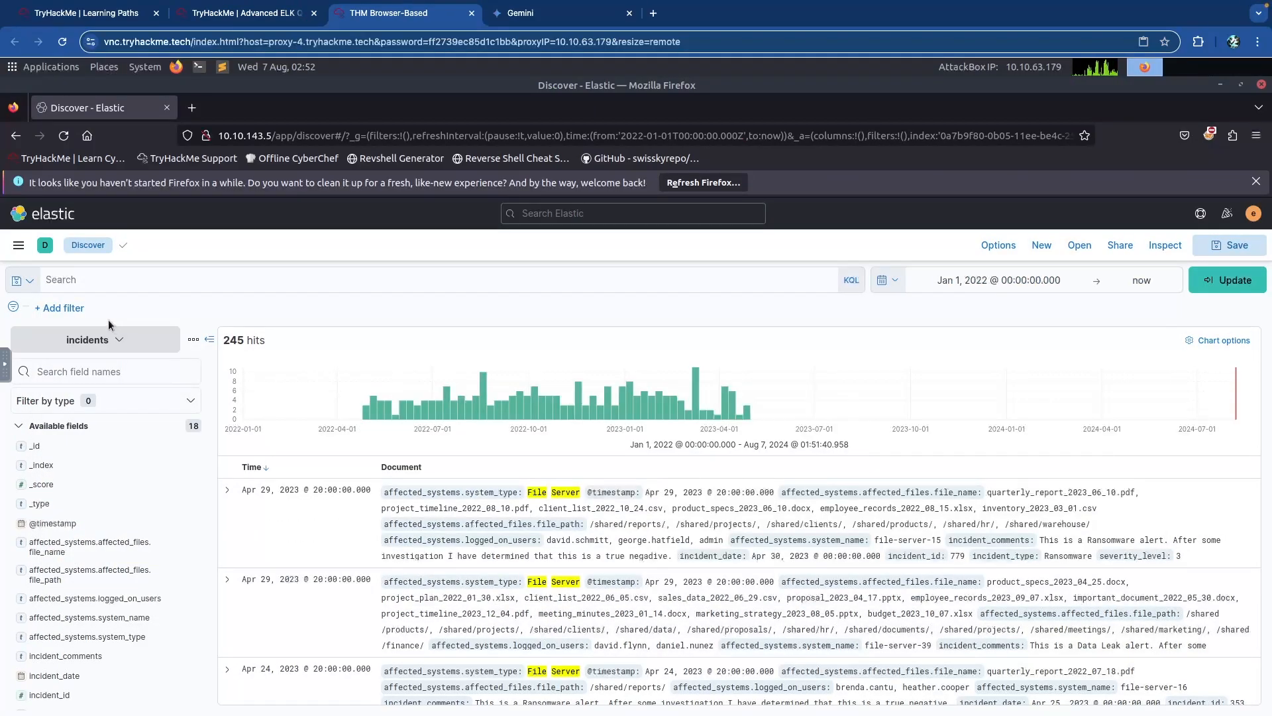
# Add and save the filter affected_systems.system_type is File Server.
pyautogui.click(63, 309)
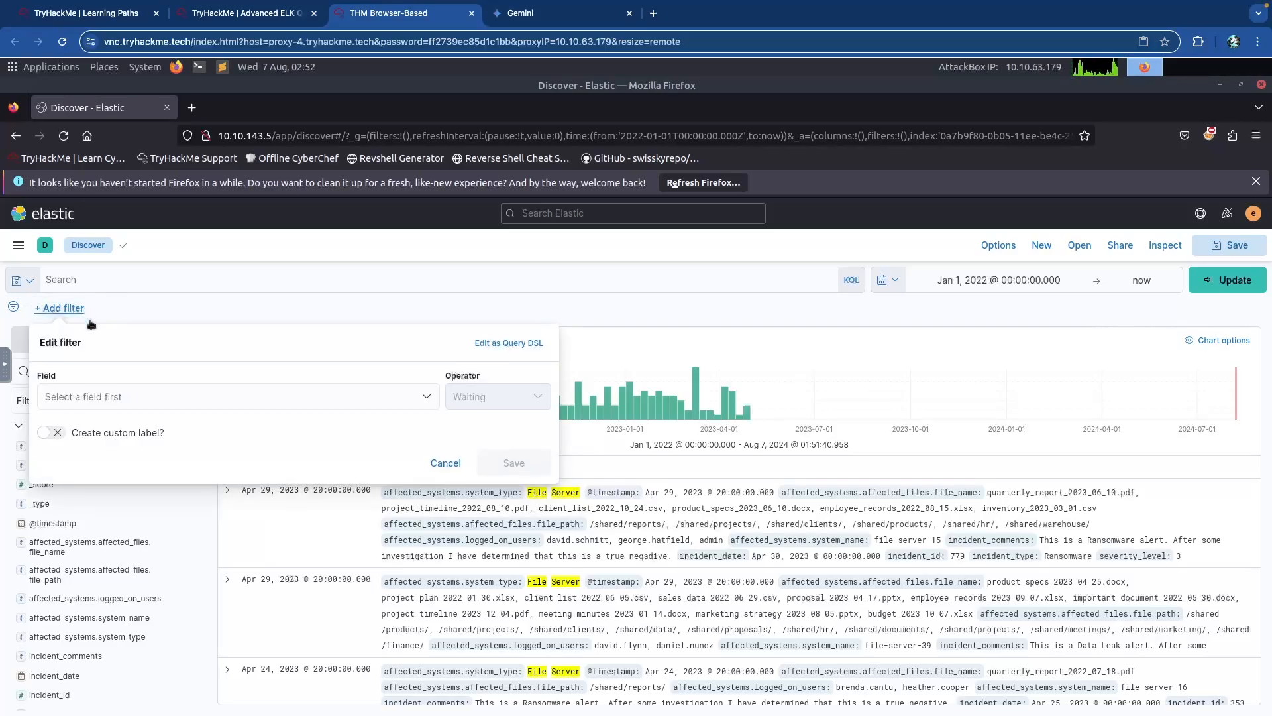
pyautogui.click(164, 394)
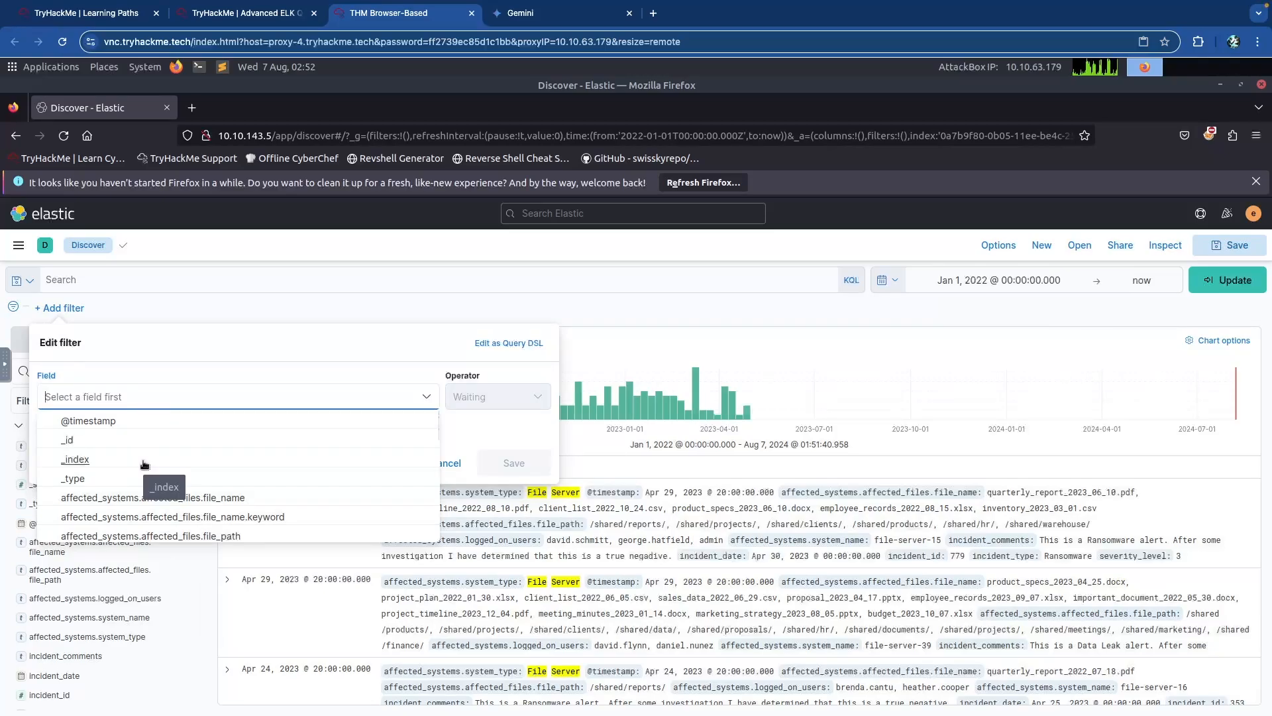
pyautogui.scroll(-4, 175, 477)
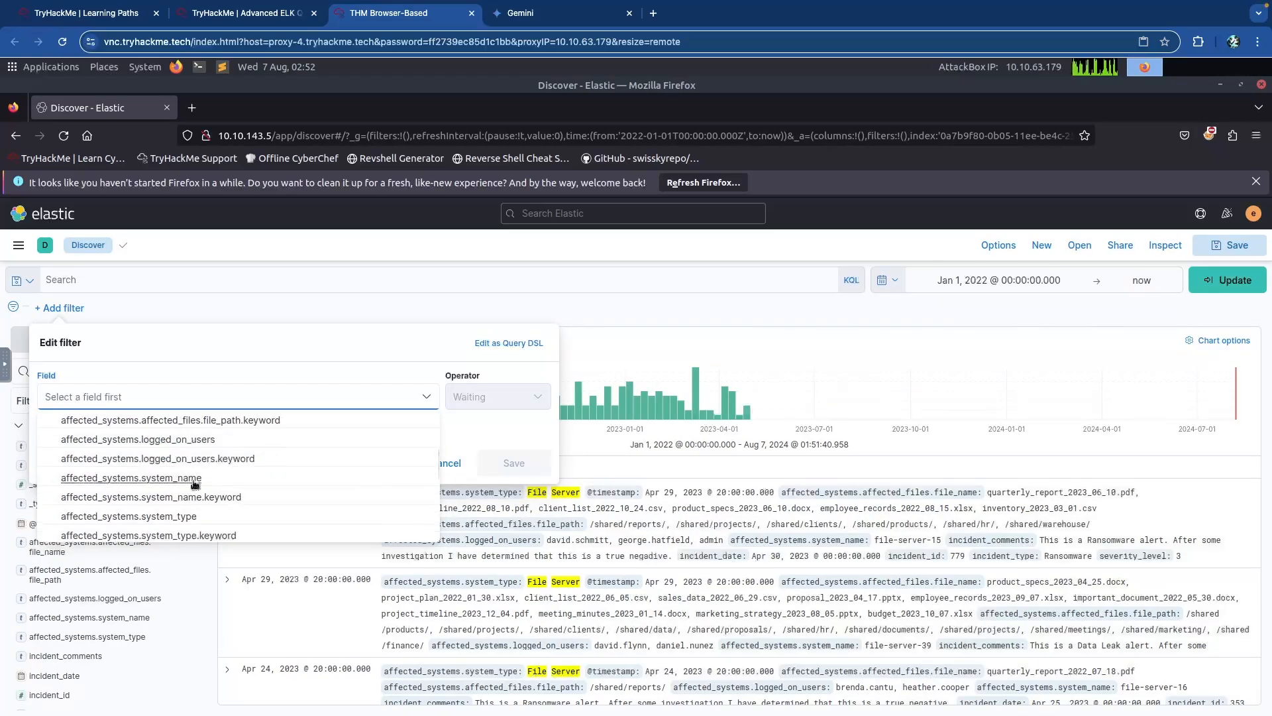
pyautogui.click(146, 516)
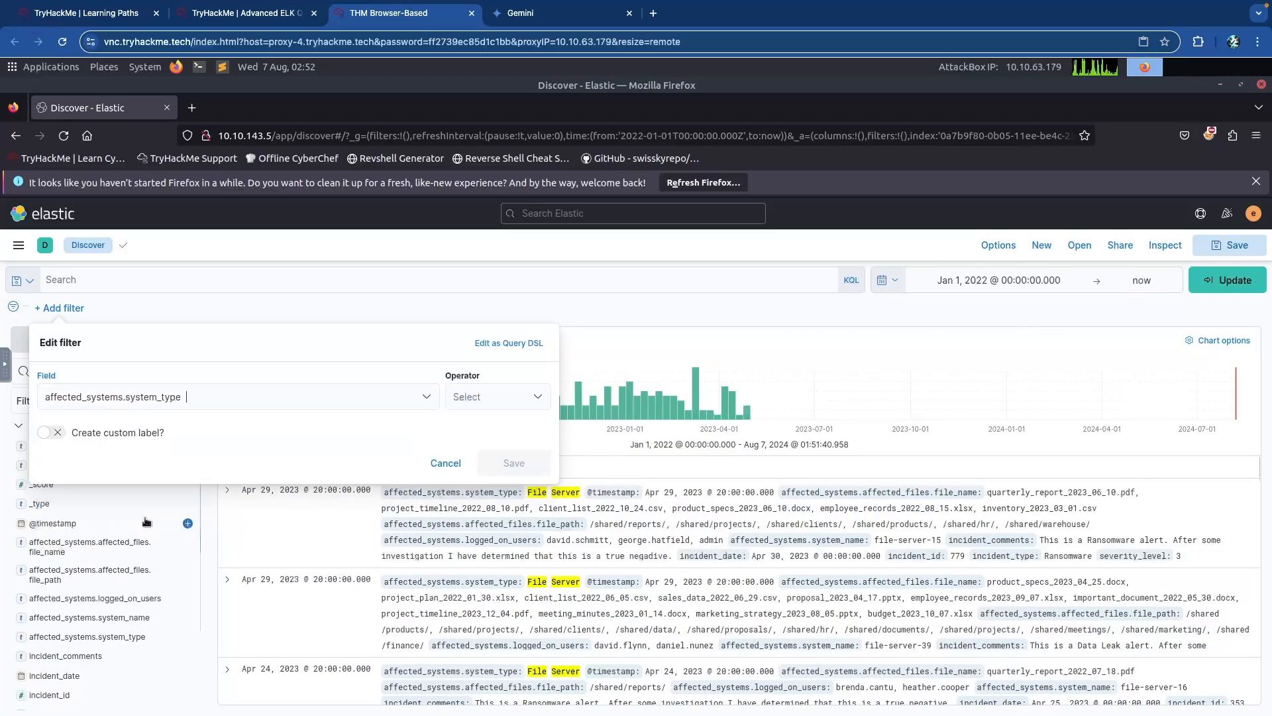
pyautogui.click(478, 397)
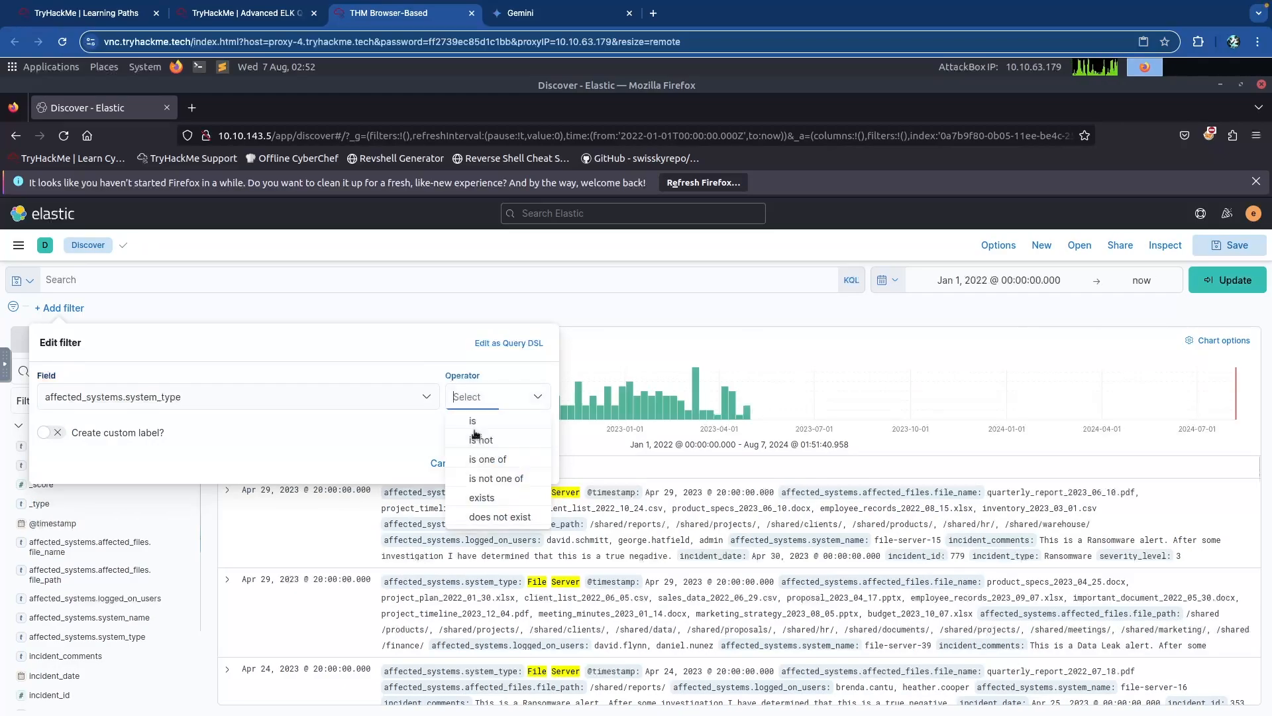
pyautogui.click(473, 424)
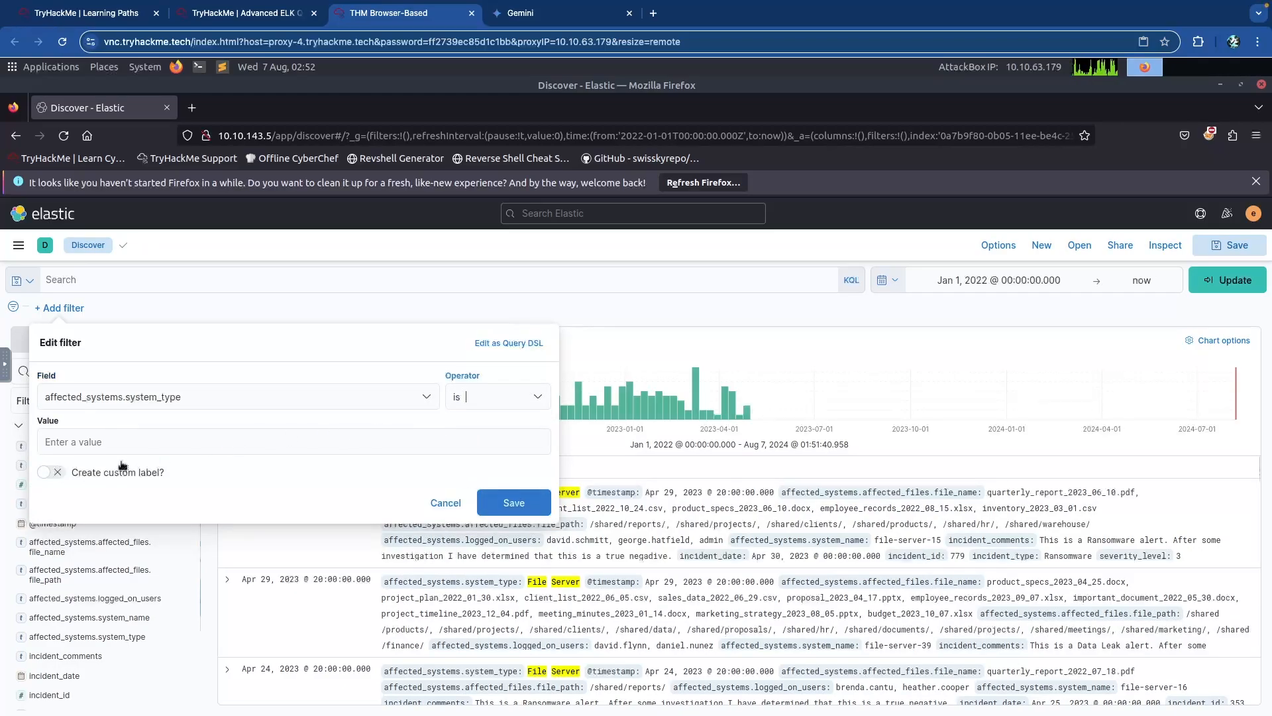
pyautogui.click(139, 444)
pyautogui.write('File Server')
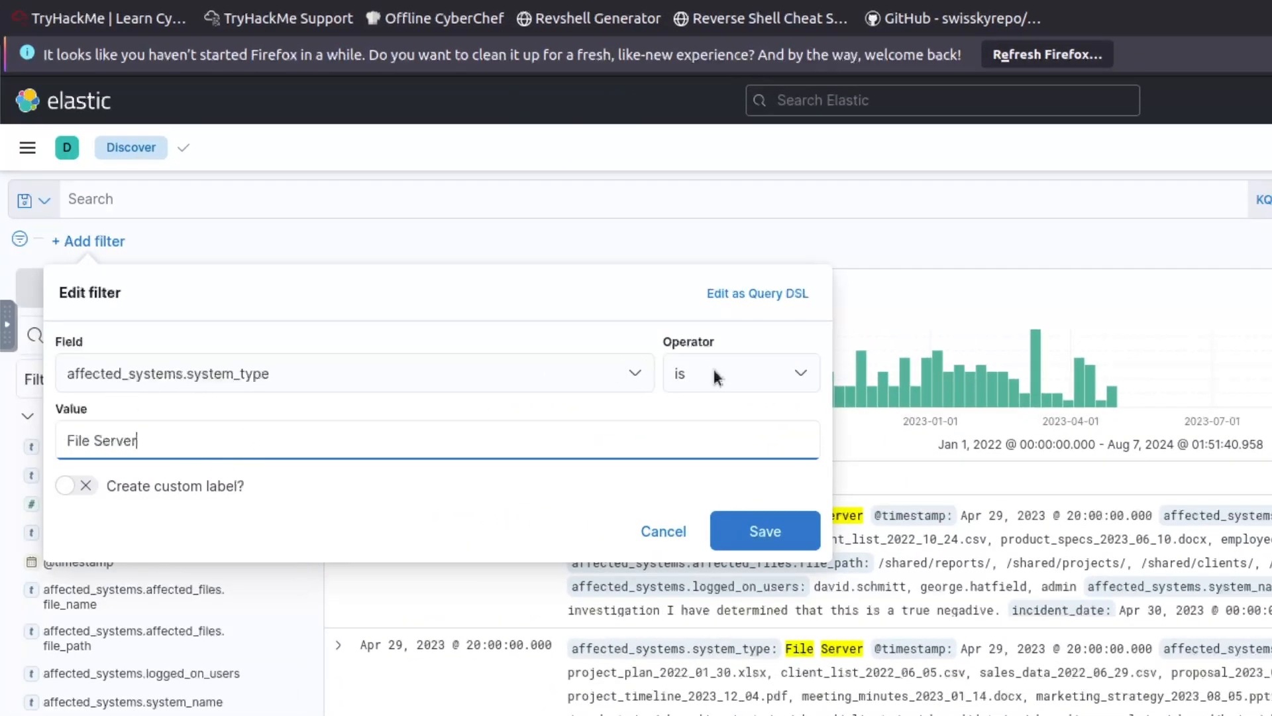
pyautogui.click(778, 534)
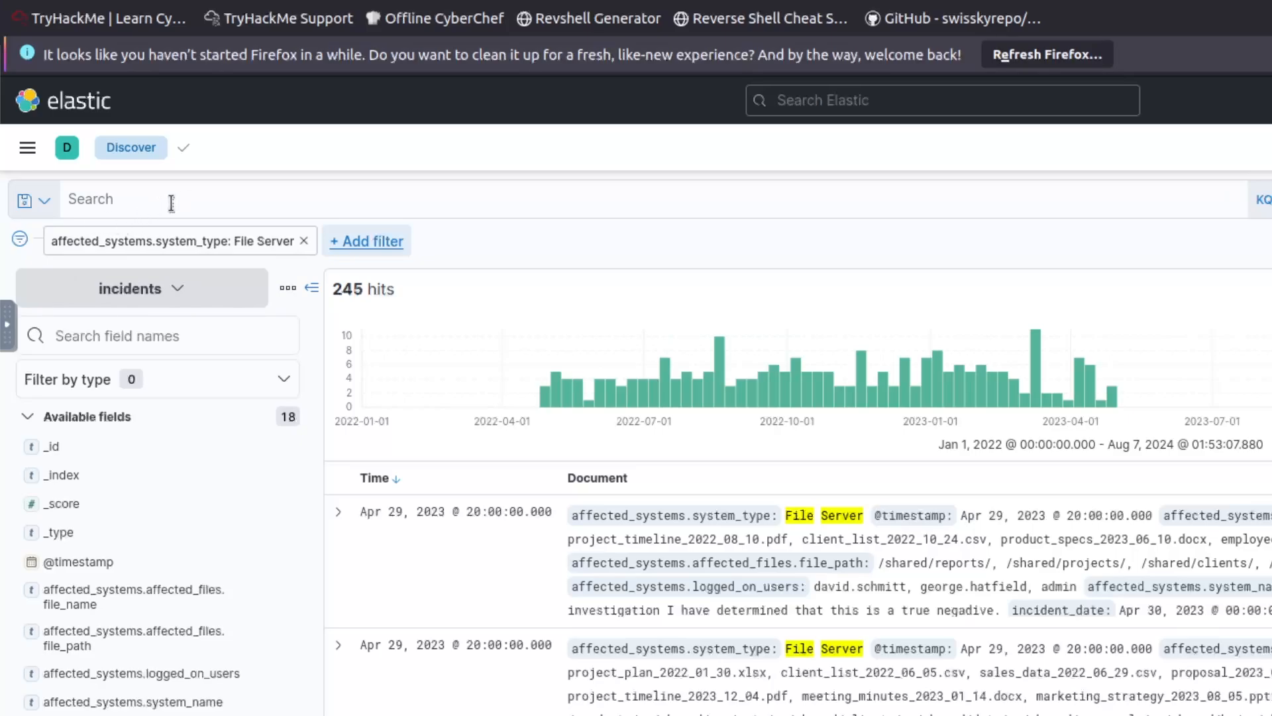
# Search affected_systems.affected_files.file_name marketing_strategy* to narrow the incidents to 135 hits.
pyautogui.click(242, 198)
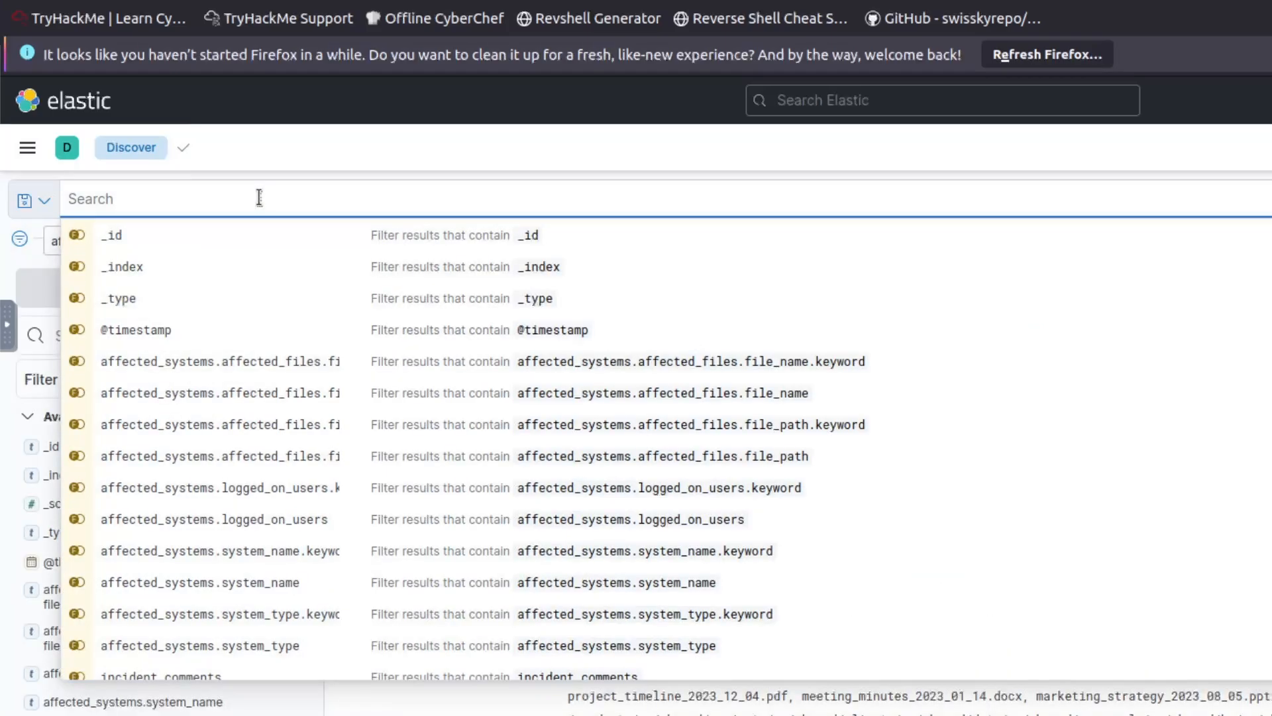
pyautogui.write('affected_systems.af')
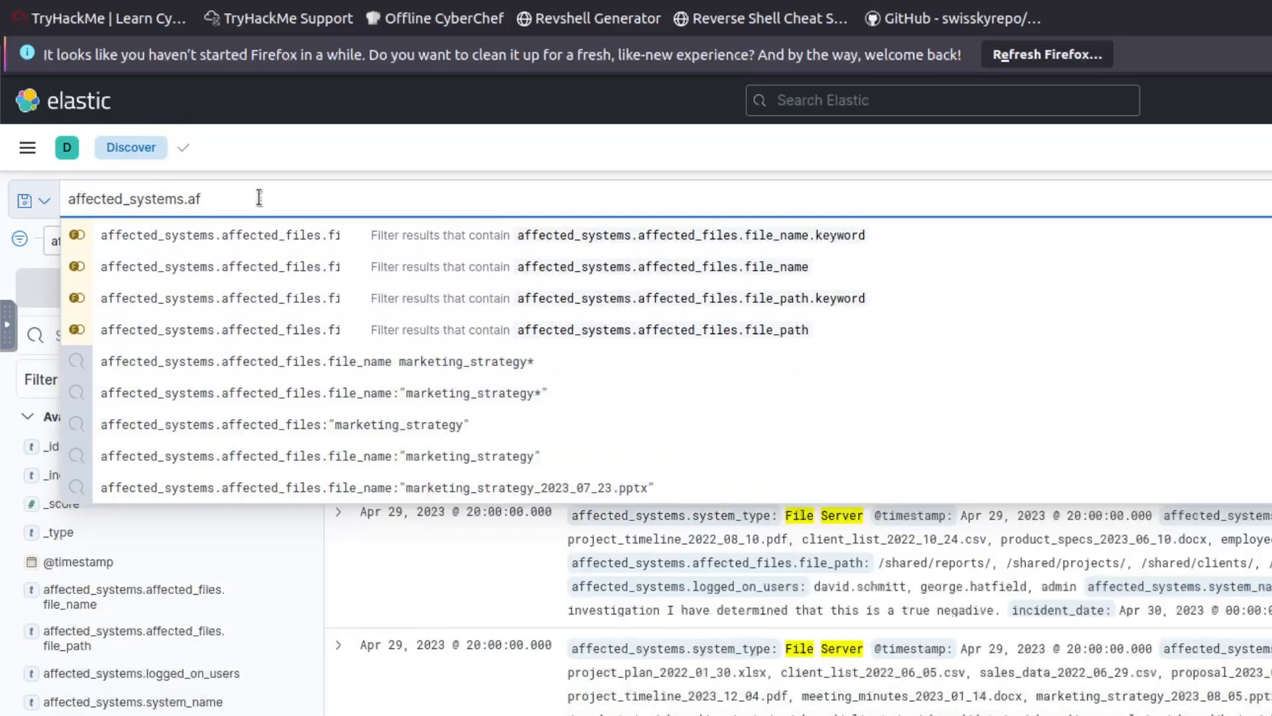
pyautogui.write('fected_files.file_name ')
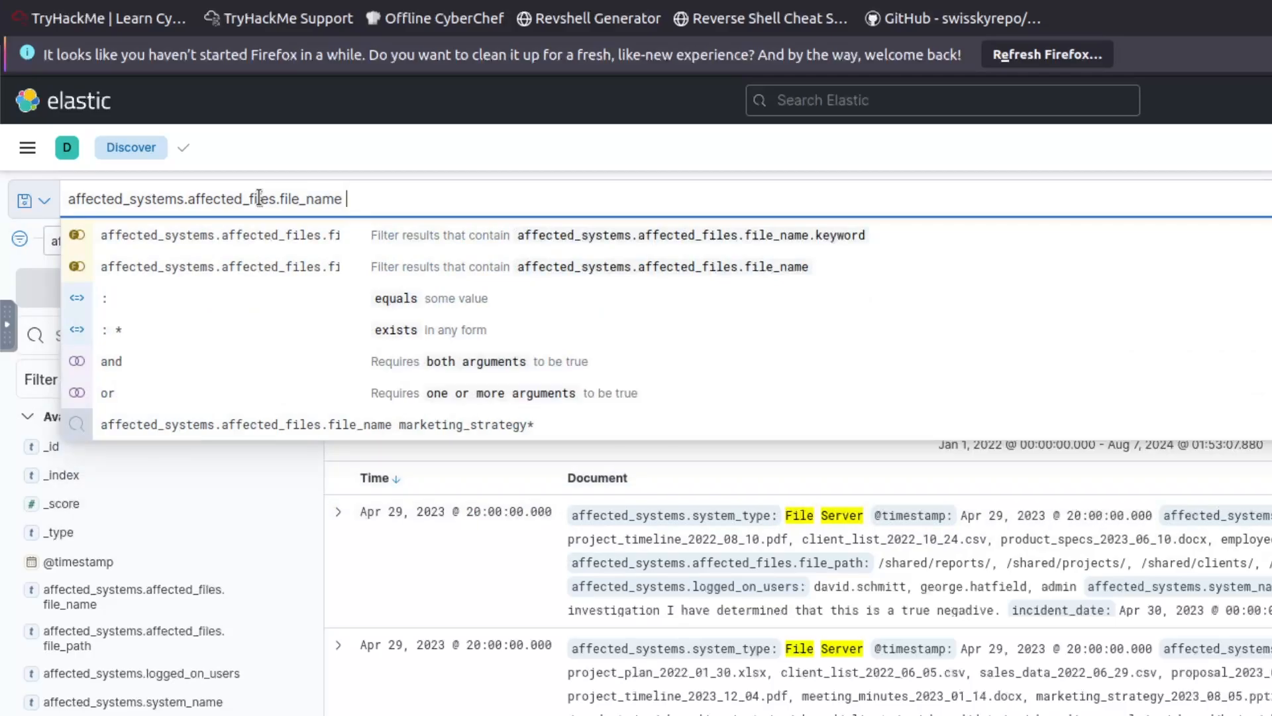
pyautogui.write('marketing_strategy*')
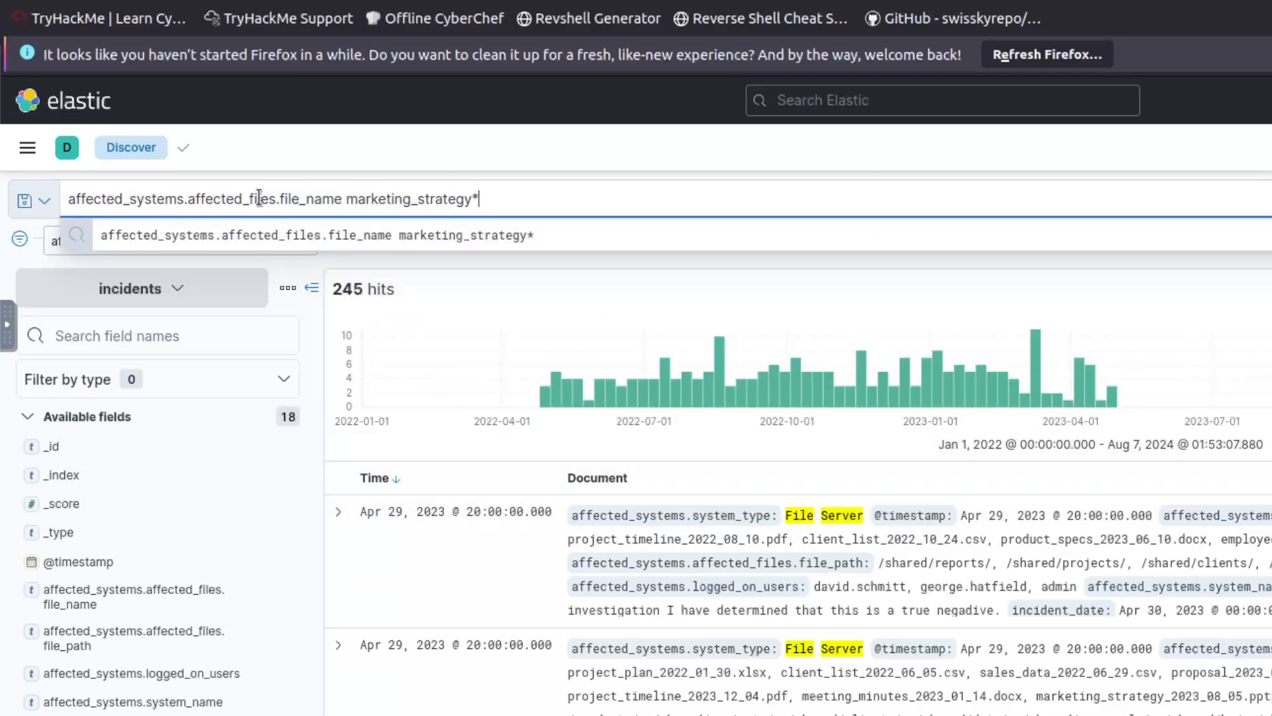
pyautogui.press('Return')
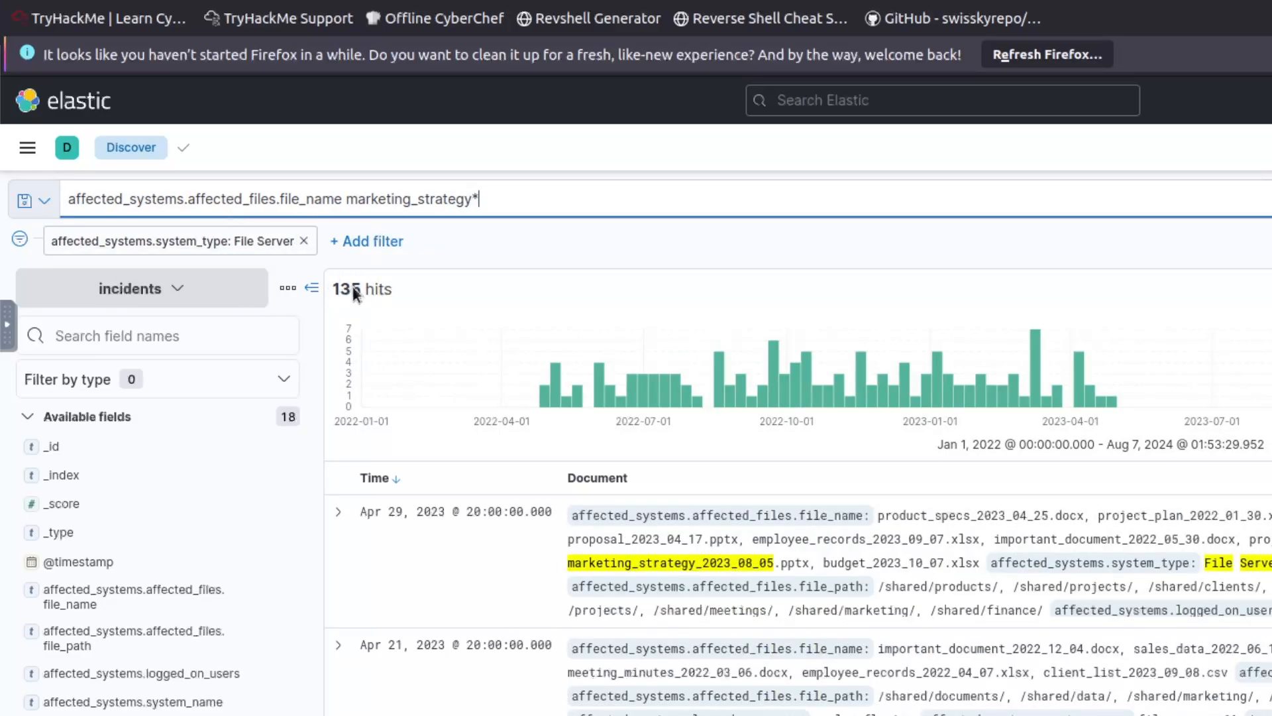
pyautogui.moveTo(333, 289); pyautogui.dragTo(351, 289)
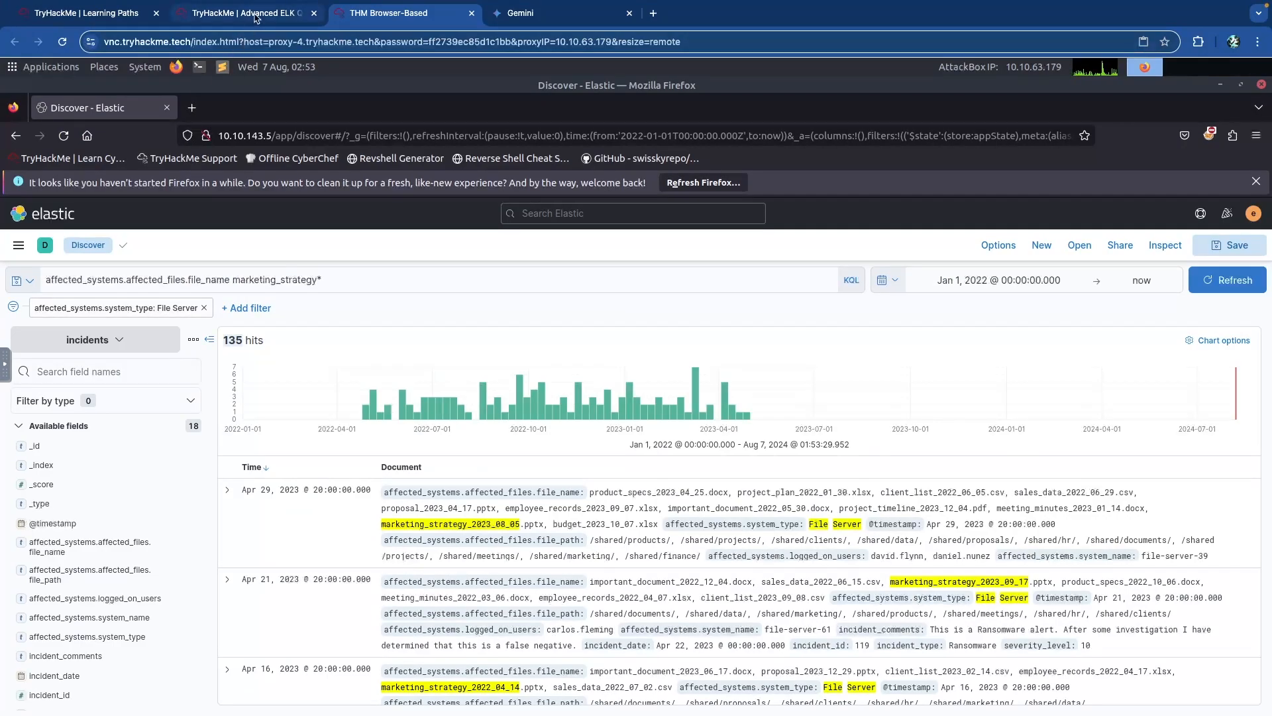
# Submit 135 as the answer to the file-server marketing_strategy question.
pyautogui.click(250, 14)
pyautogui.click(216, 502)
pyautogui.write('135')
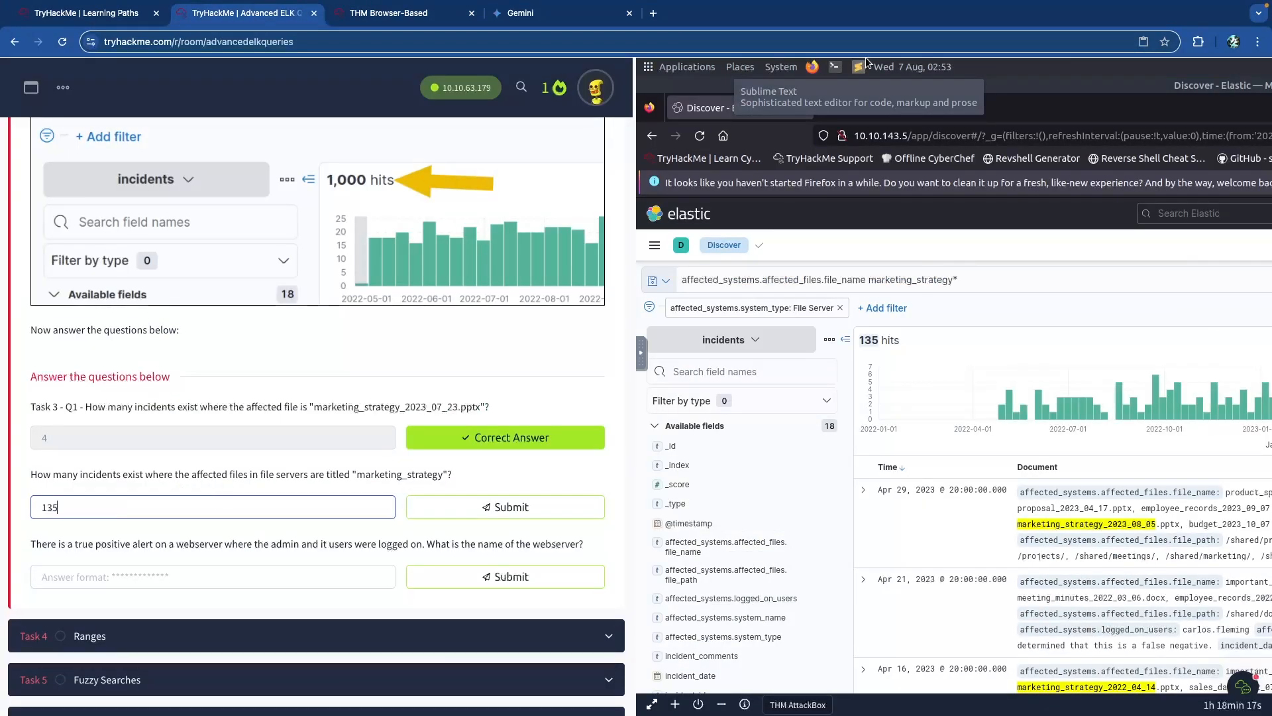
pyautogui.press('Return')
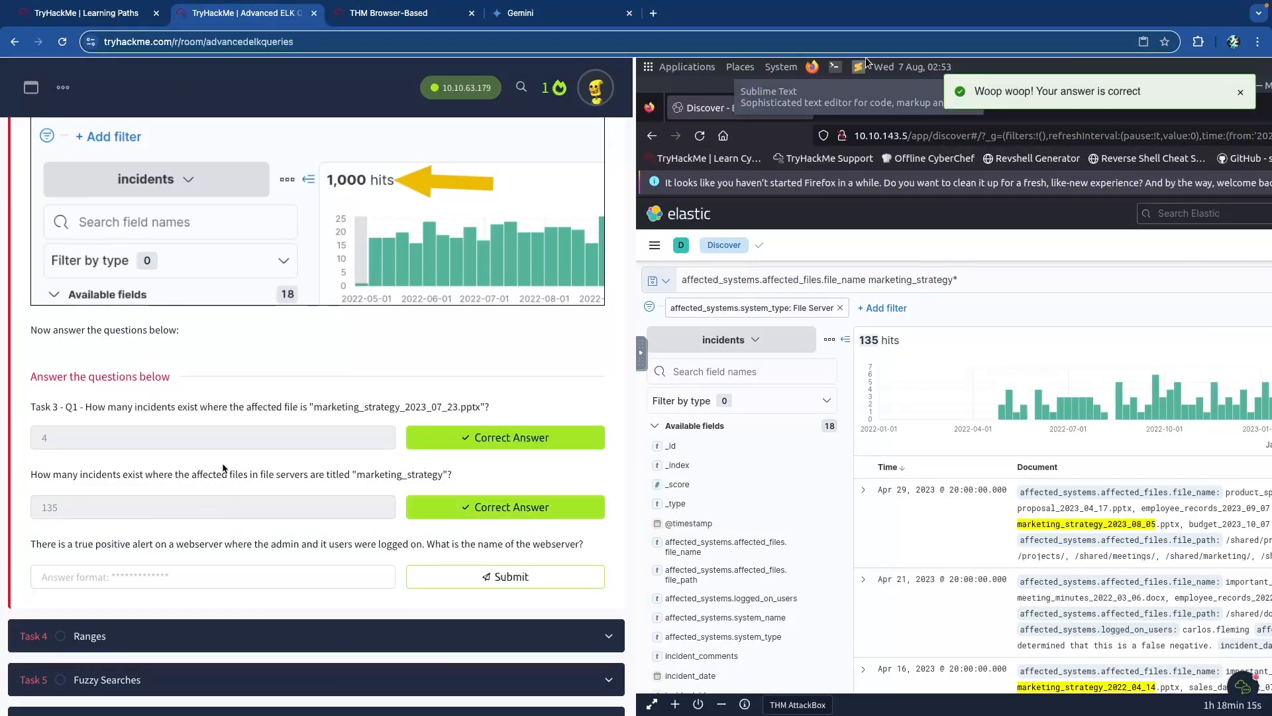
# Start and cancel a new Kibana filter, then go back to the room questions.
pyautogui.hotkey('ctrl', 'Tab')
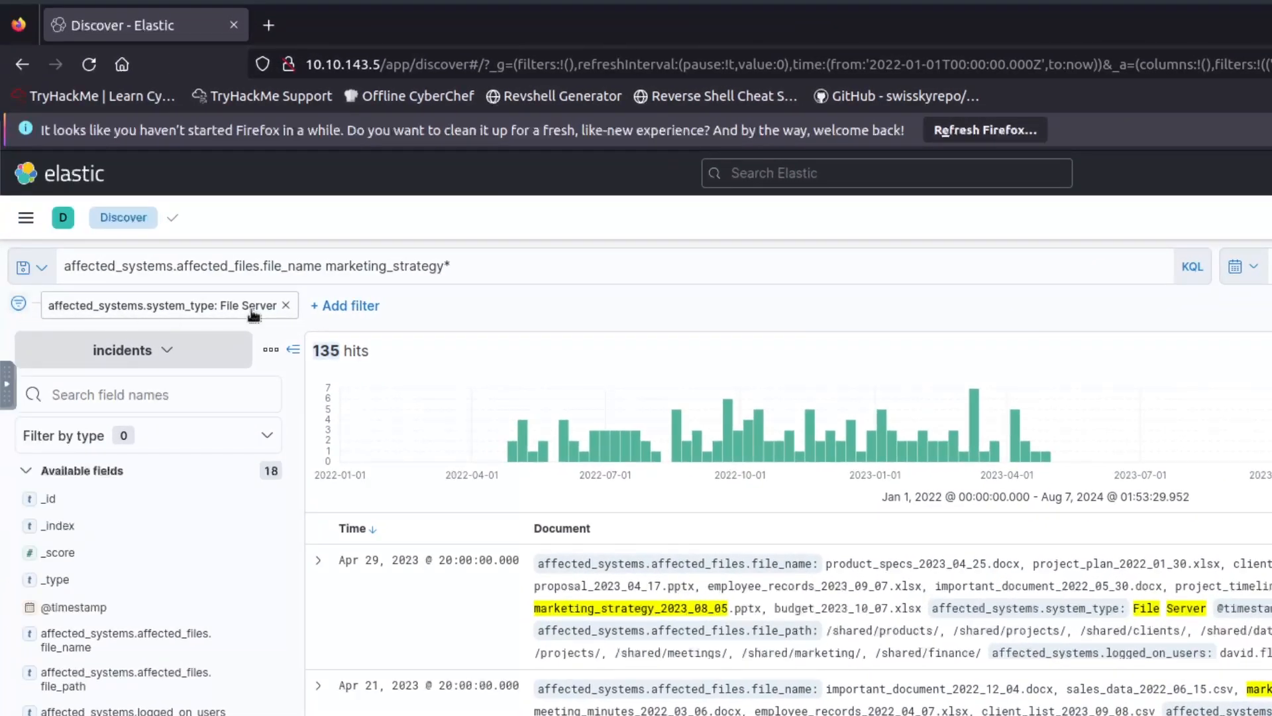
pyautogui.click(350, 307)
pyautogui.click(870, 521)
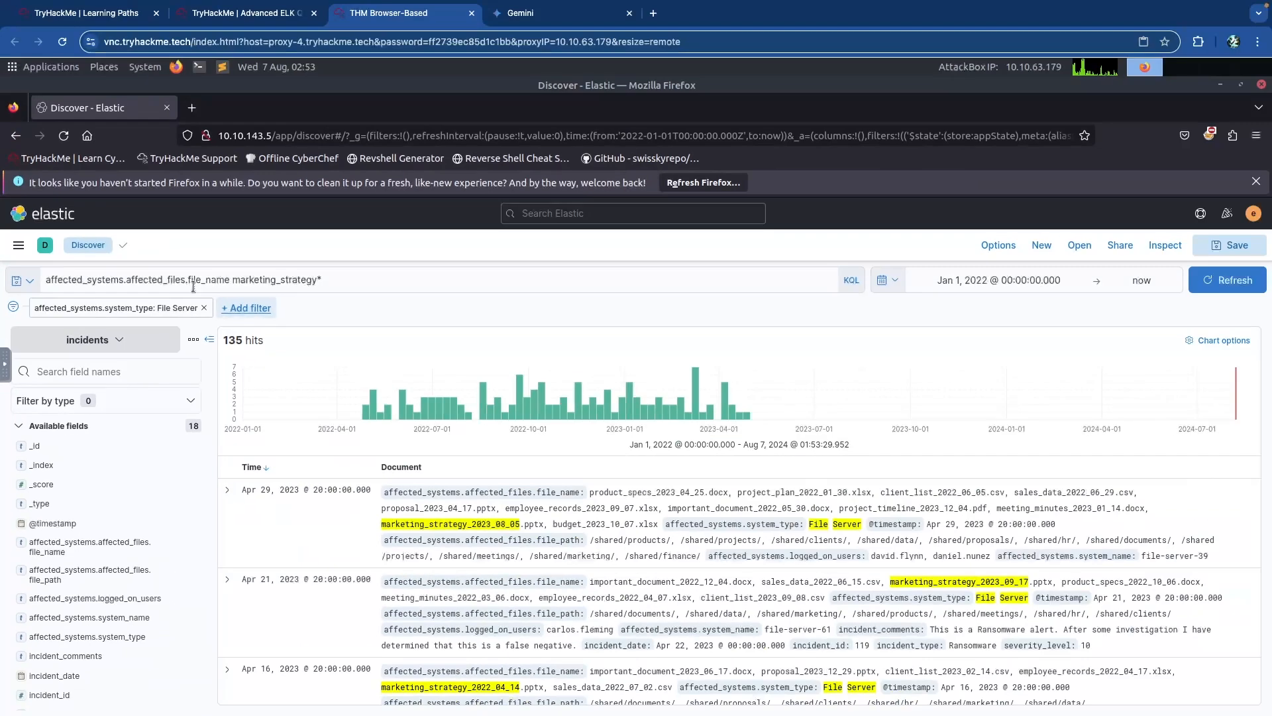
pyautogui.click(258, 15)
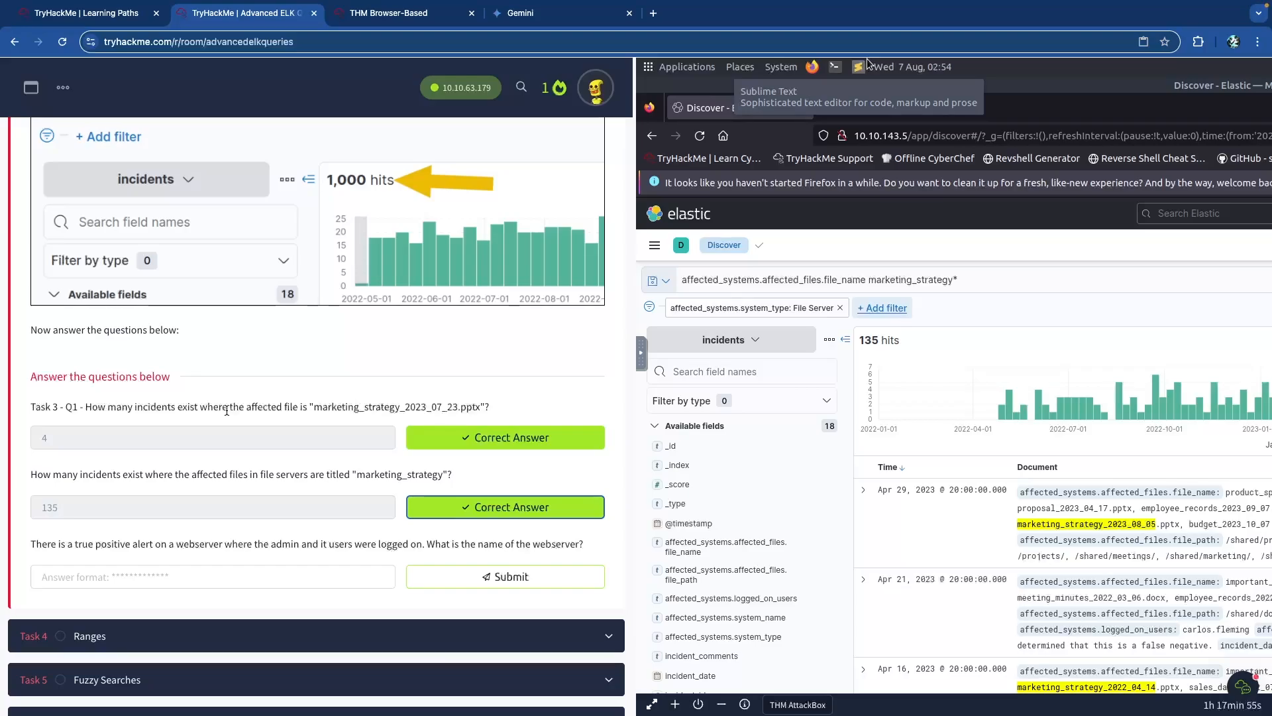
pyautogui.scroll(-1, 226, 408)
# Replace the File Server filter pill with affected_systems.system_type:"File Server" AND at the query's start and run it.
pyautogui.click(368, 26)
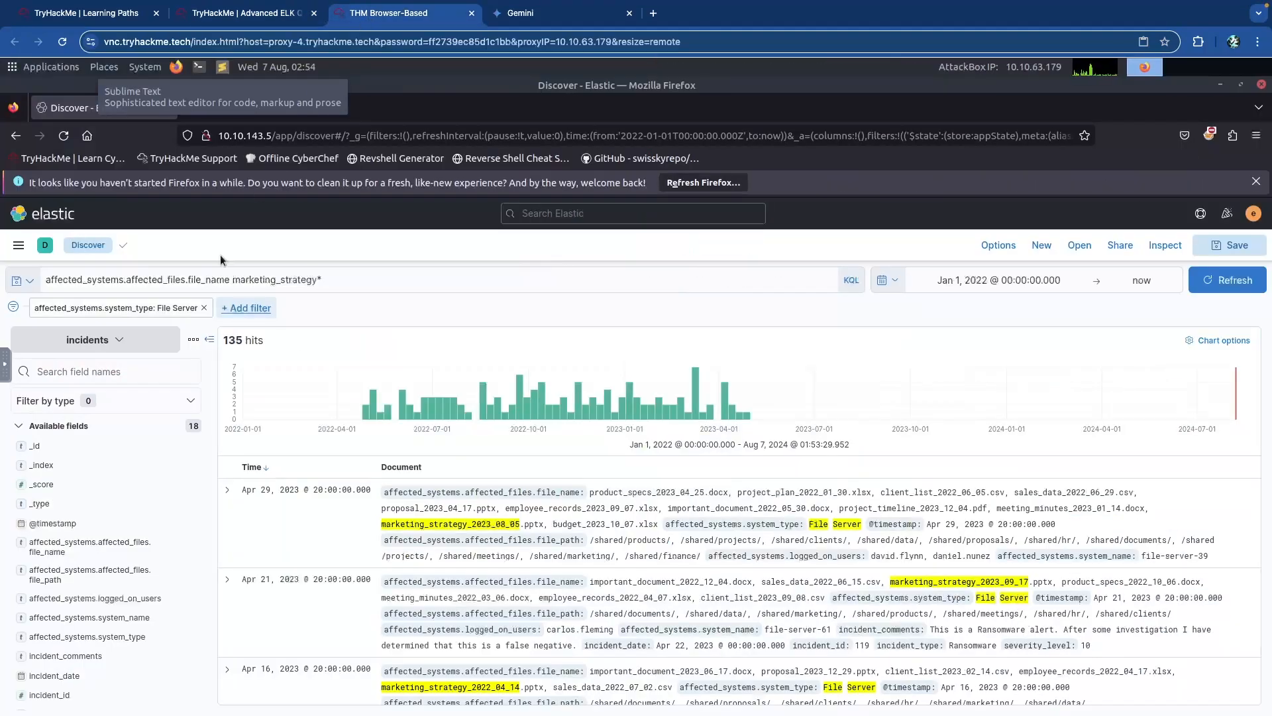
pyautogui.click(257, 280)
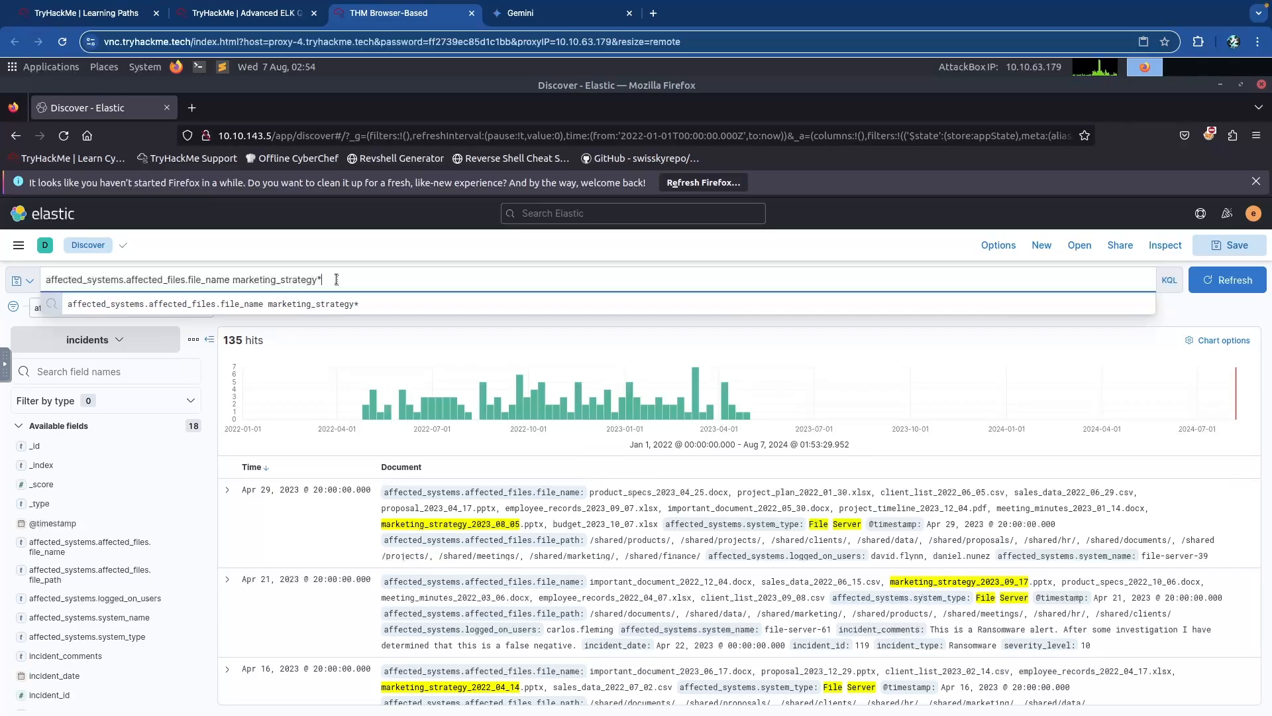
pyautogui.click(288, 322)
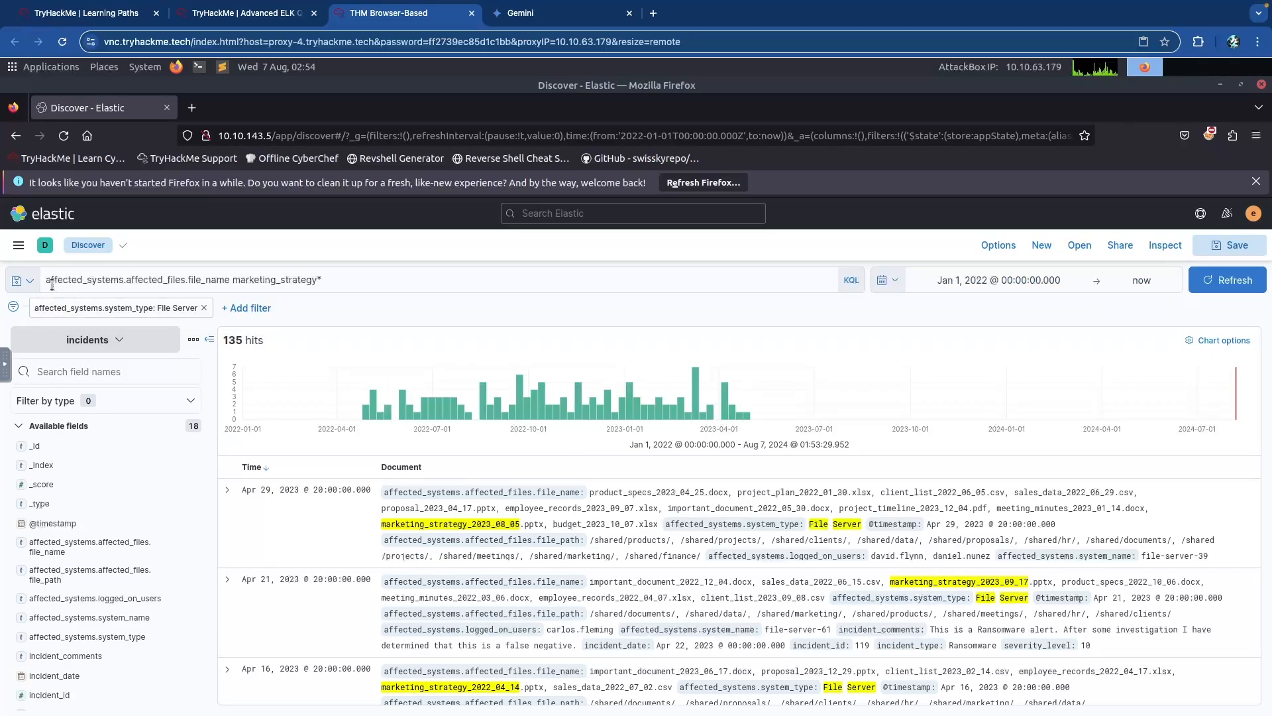
pyautogui.click(206, 310)
pyautogui.click(88, 283)
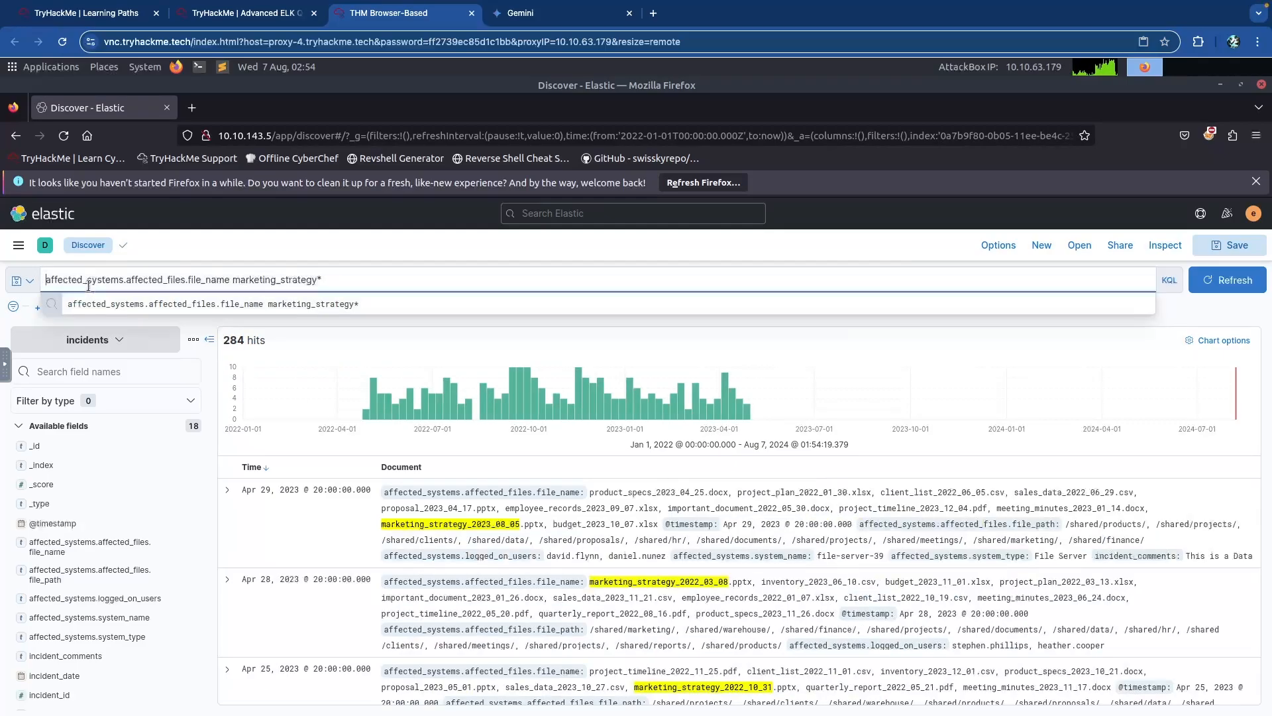
pyautogui.write('affected_systems.system_type ')
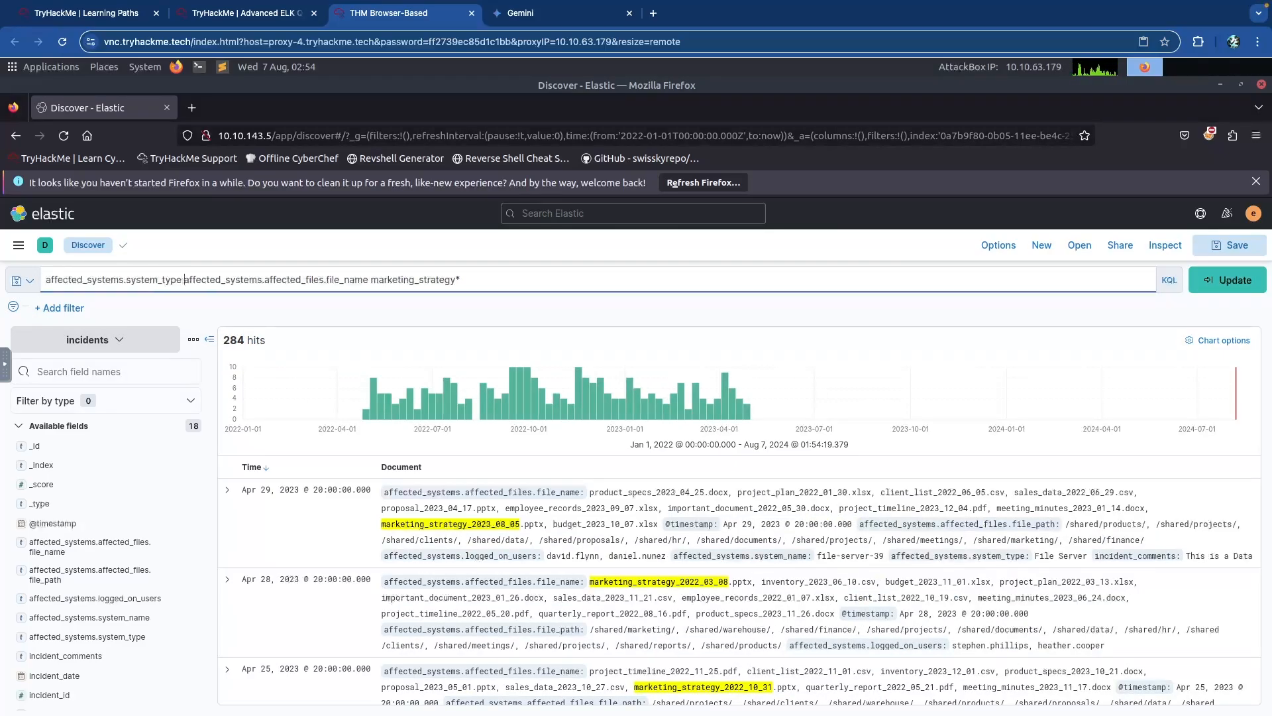
pyautogui.write('"File Server" AND')
pyautogui.press('Return')
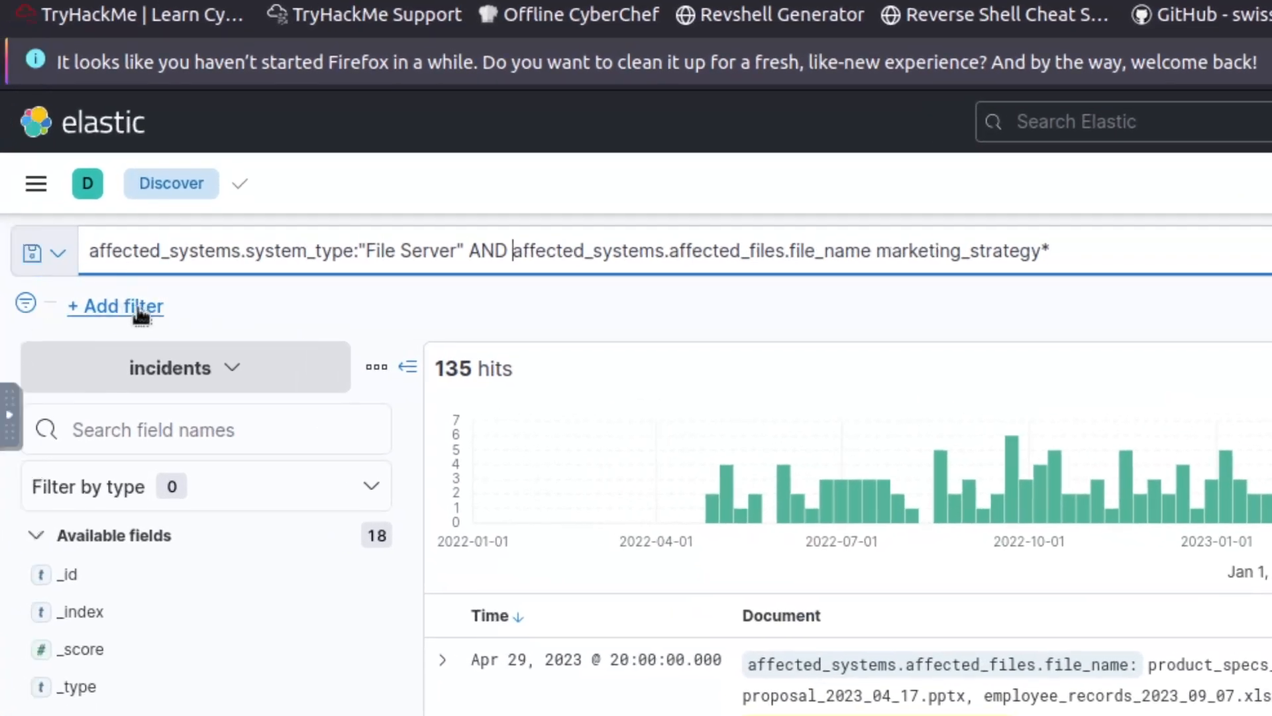
# Review the combined query text, selecting the File Server condition and moving to its end.
pyautogui.click(140, 252)
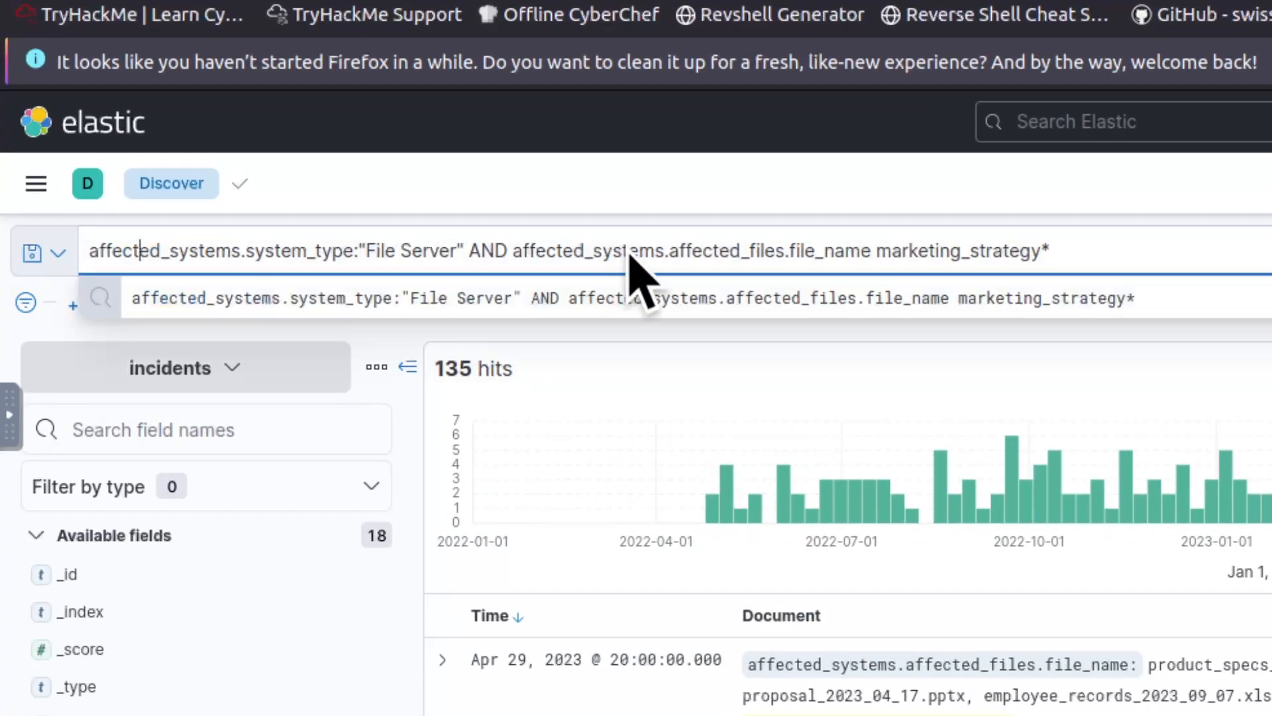
pyautogui.press('Right')
pyautogui.press('Right')
pyautogui.press('Right')
pyautogui.press('Right')
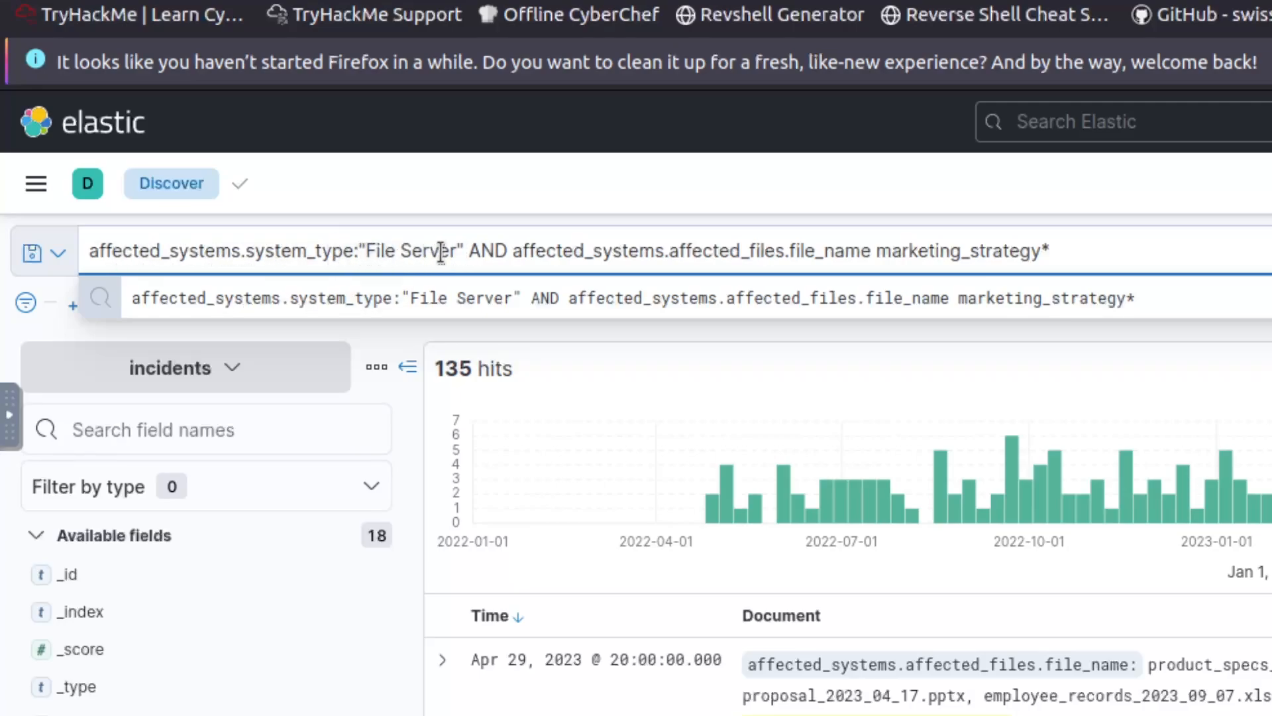
pyautogui.moveTo(463, 252); pyautogui.dragTo(79, 253)
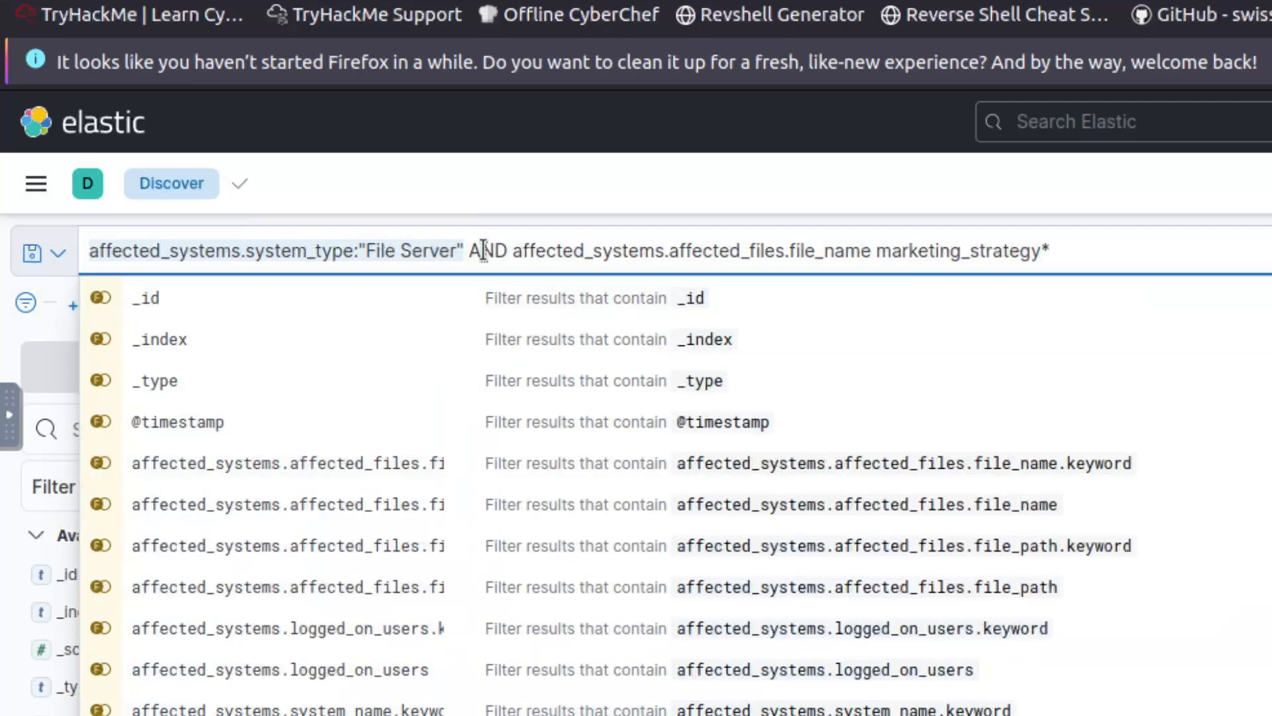
pyautogui.click(483, 252)
pyautogui.click(731, 251)
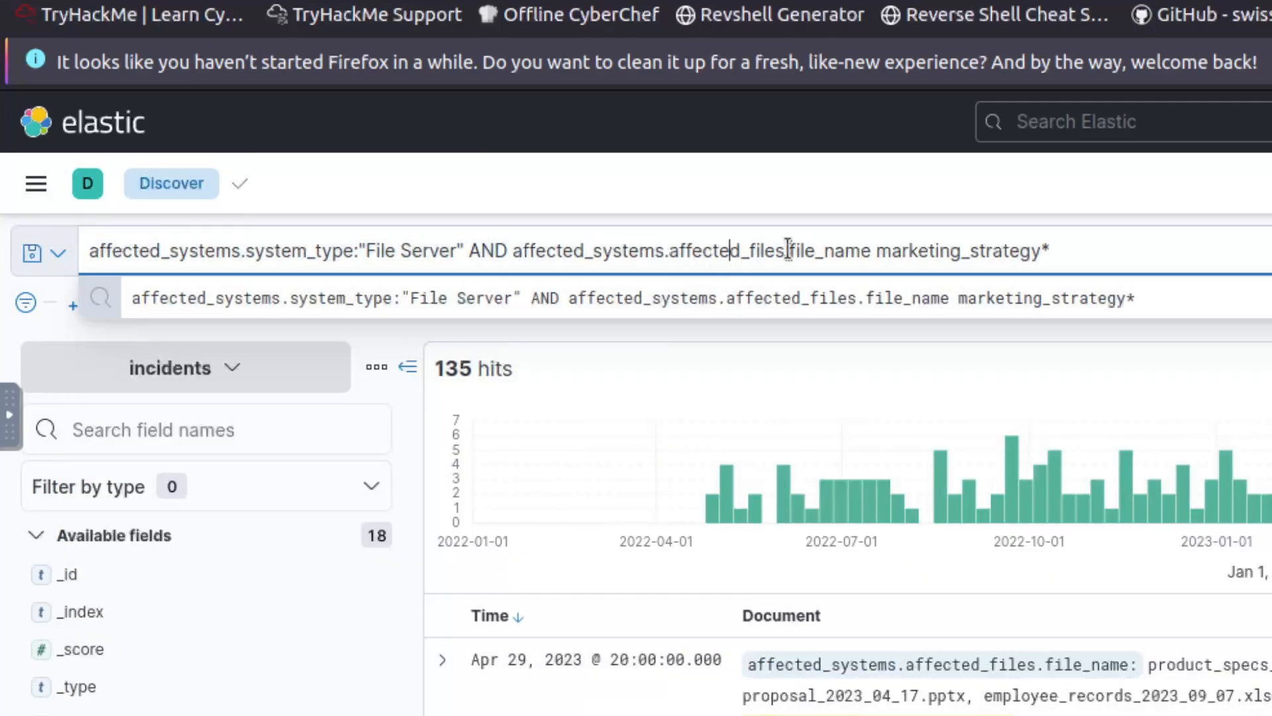
pyautogui.click(1050, 251)
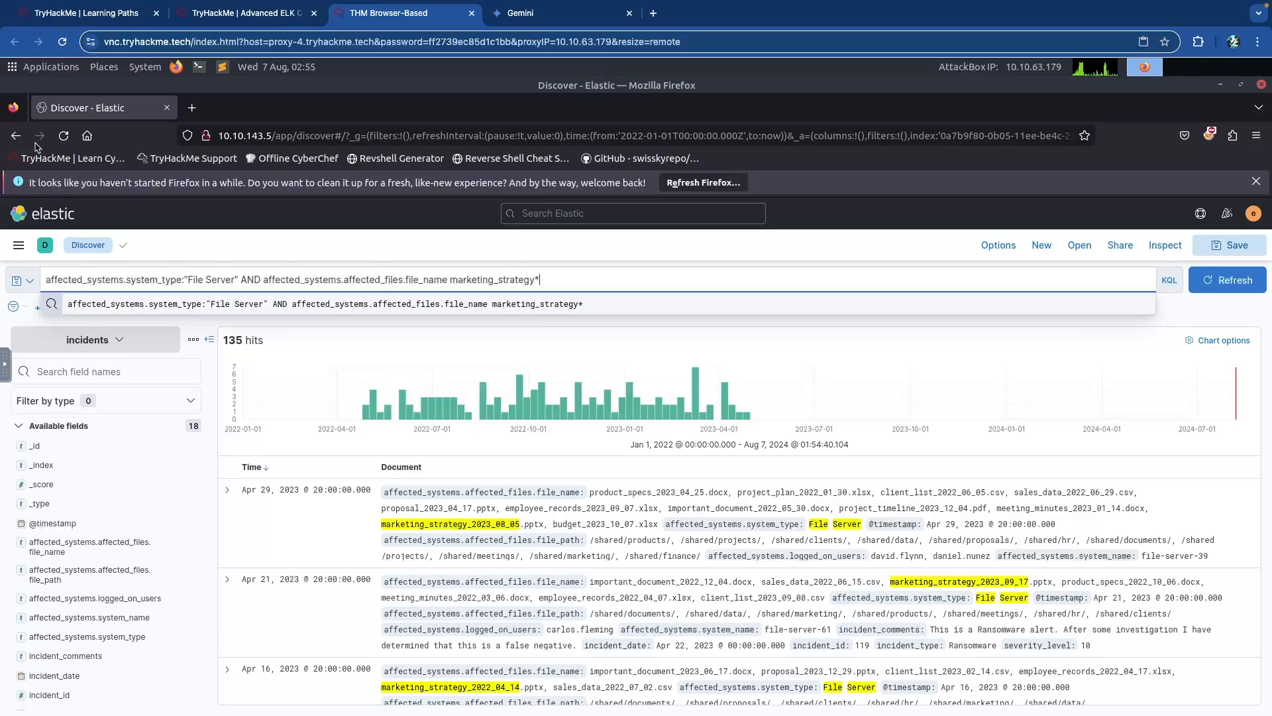
# Read the question on the webserver where admin and it were logged on, then return to Kibana.
pyautogui.click(245, 13)
pyautogui.scroll(-2, 209, 349)
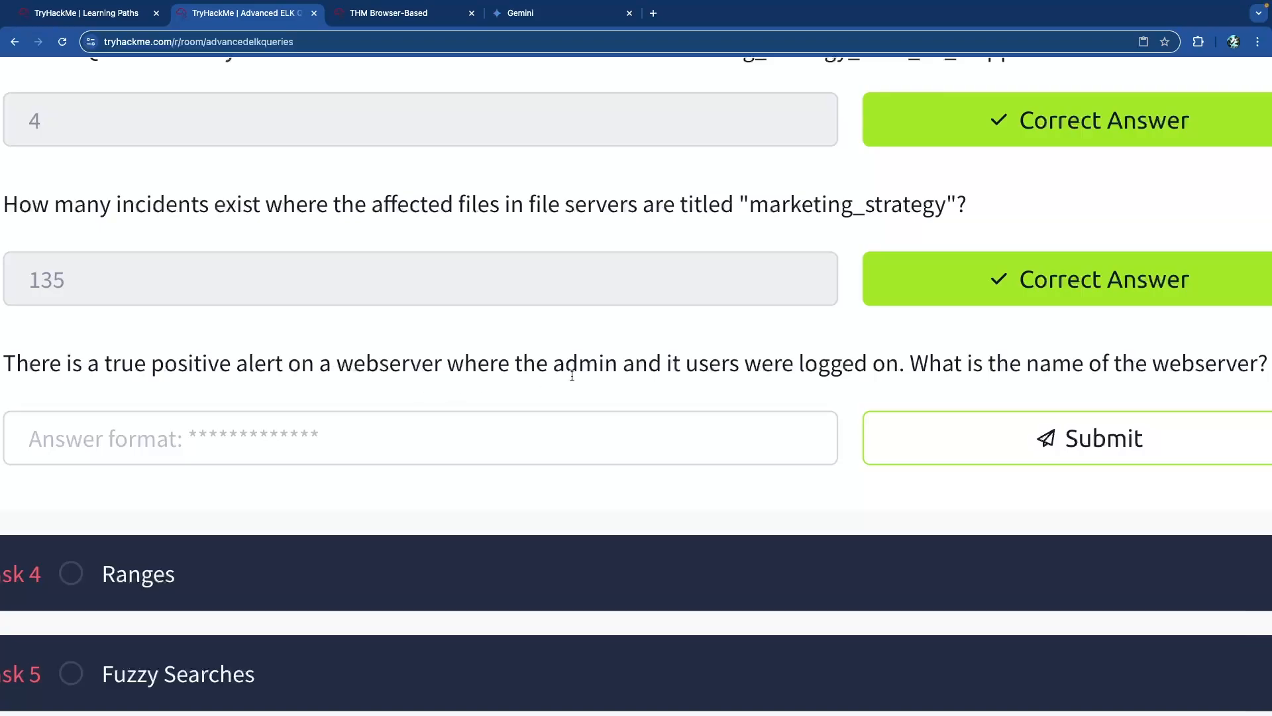
pyautogui.hscroll(1, 573, 375)
pyautogui.hscroll(-1, 573, 375)
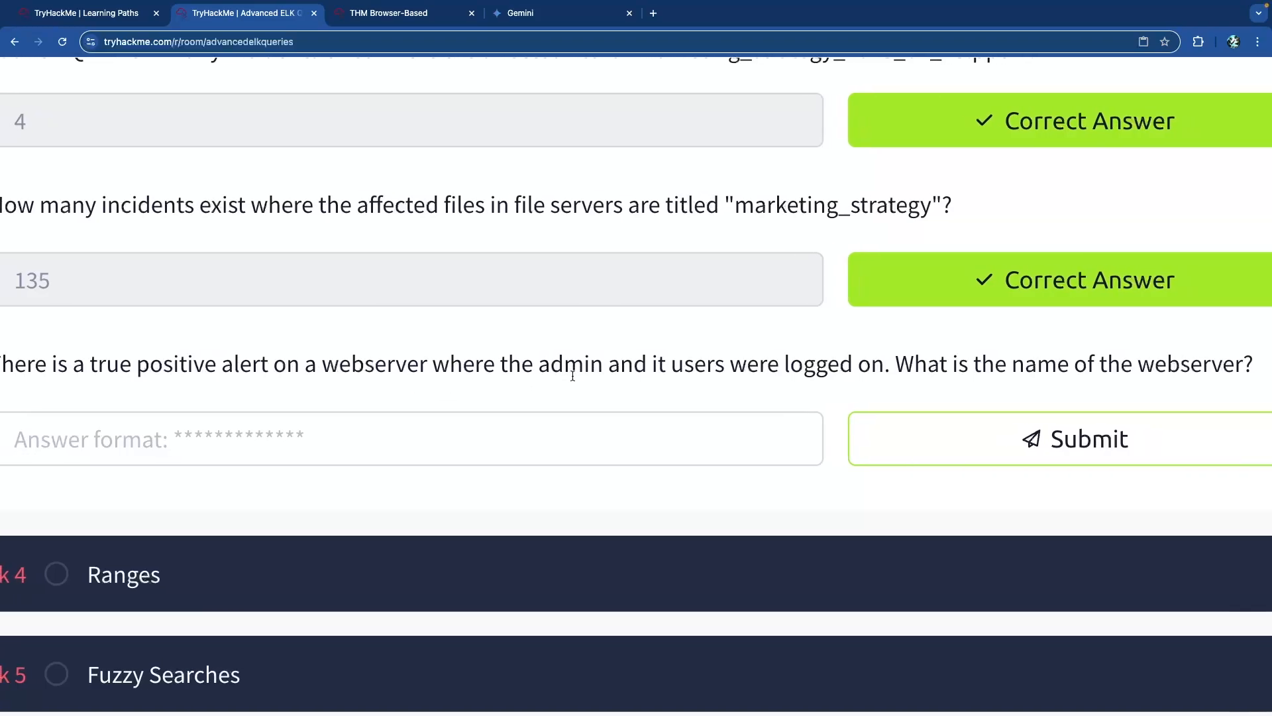
pyautogui.hscroll(-1, 572, 376)
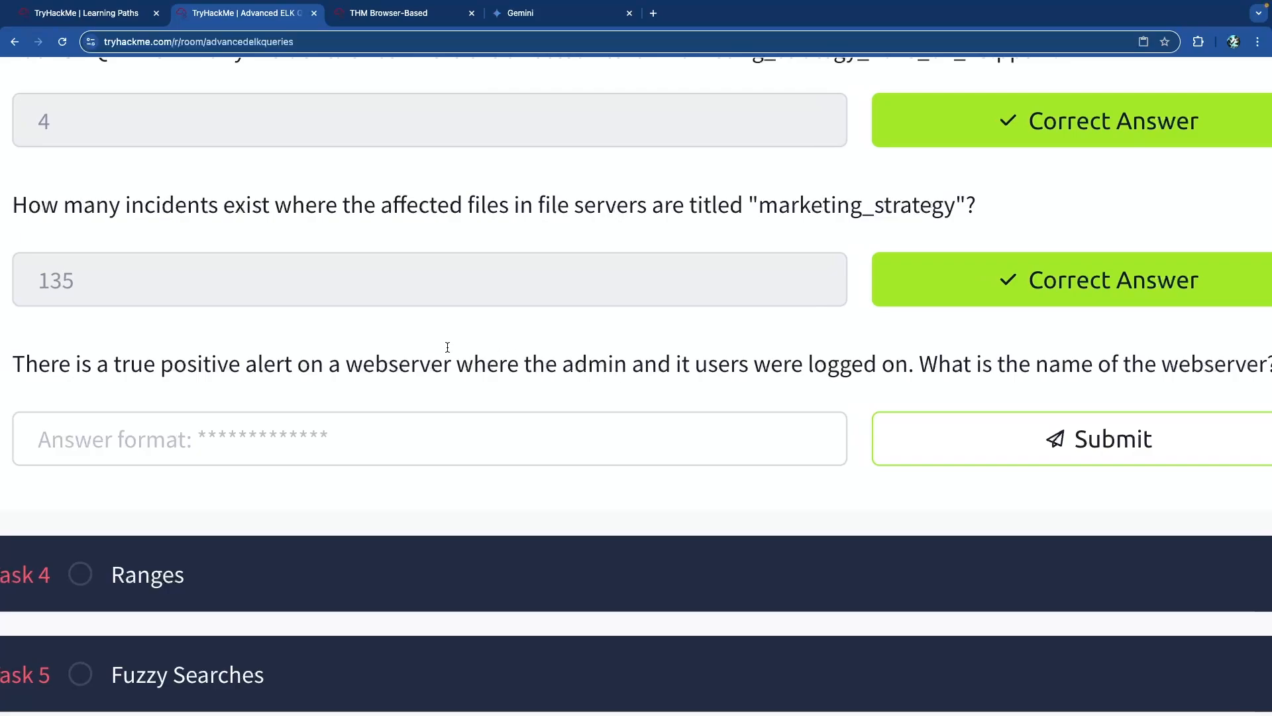
pyautogui.doubleClick(395, 368)
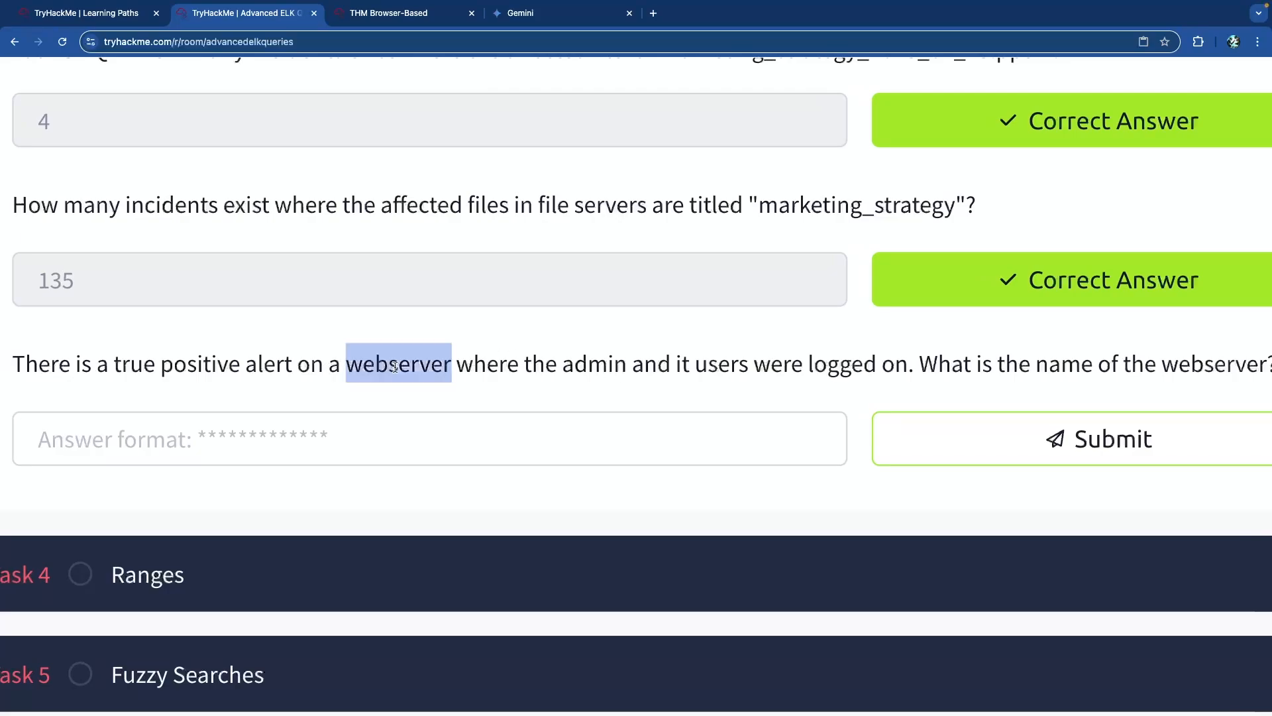
pyautogui.doubleClick(594, 363)
pyautogui.doubleClick(777, 365)
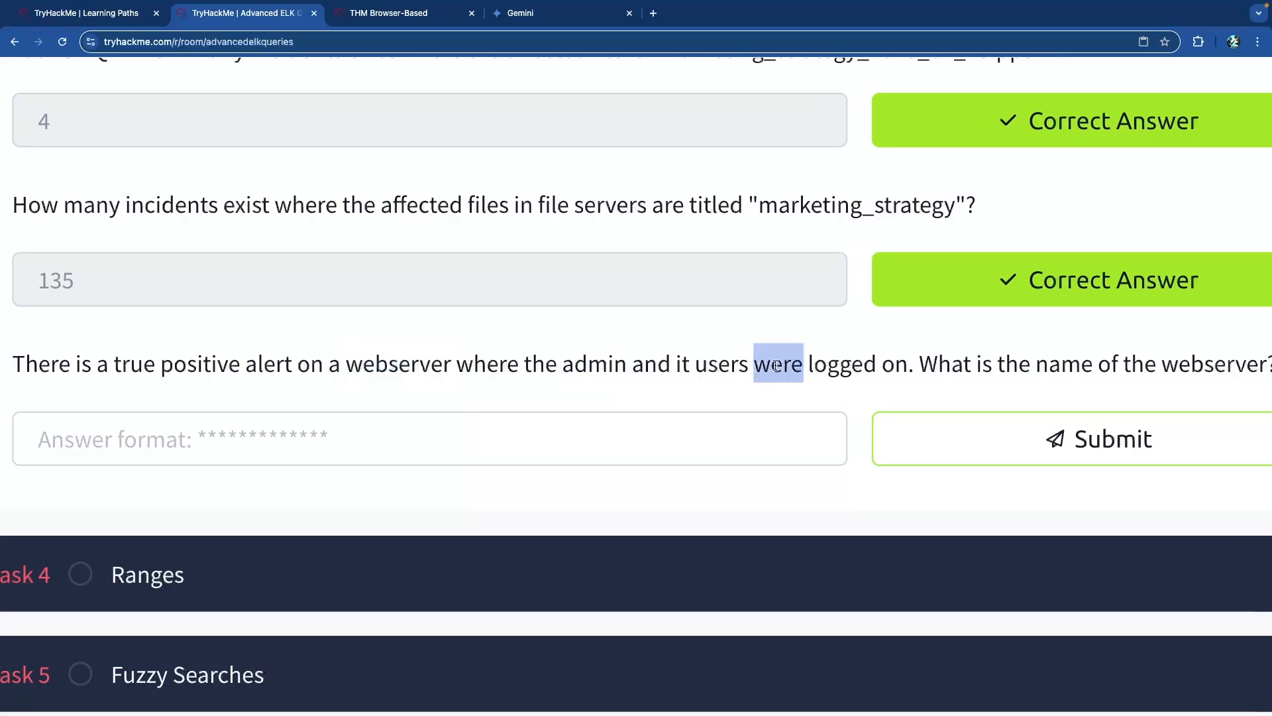
pyautogui.click(929, 369)
pyautogui.hscroll(2, 914, 367)
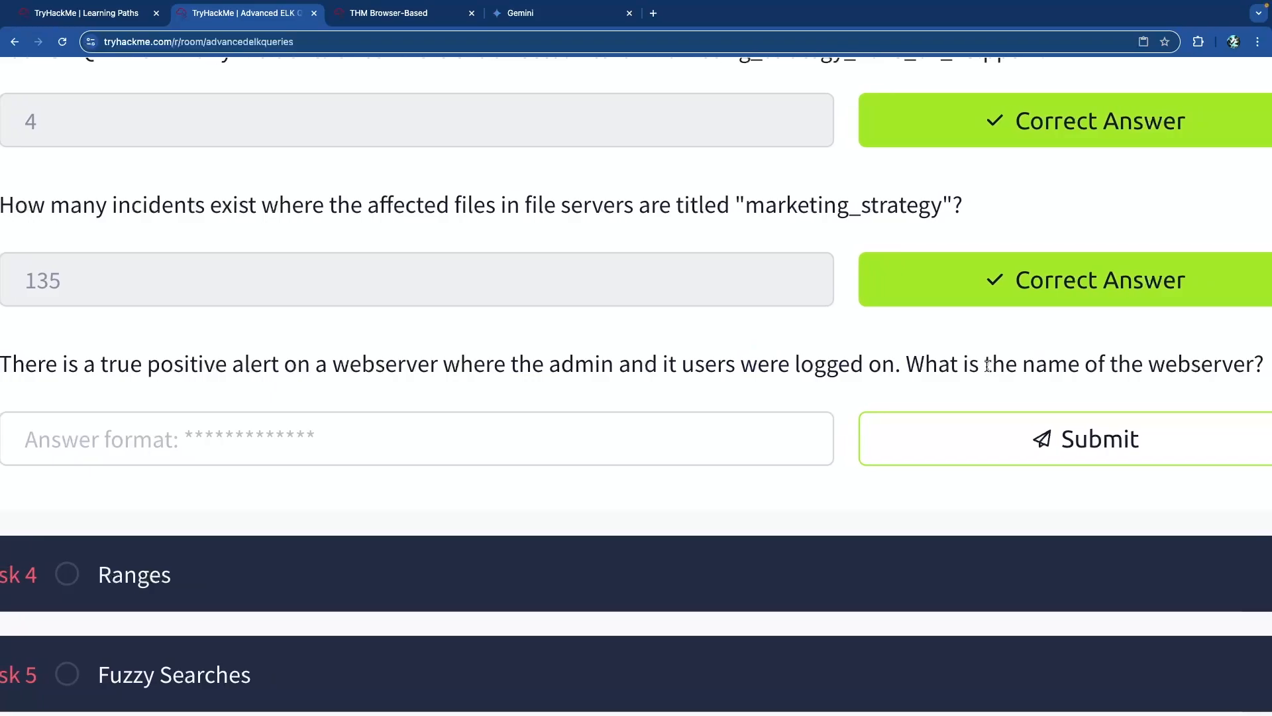
pyautogui.hotkey('ctrl', 'Tab')
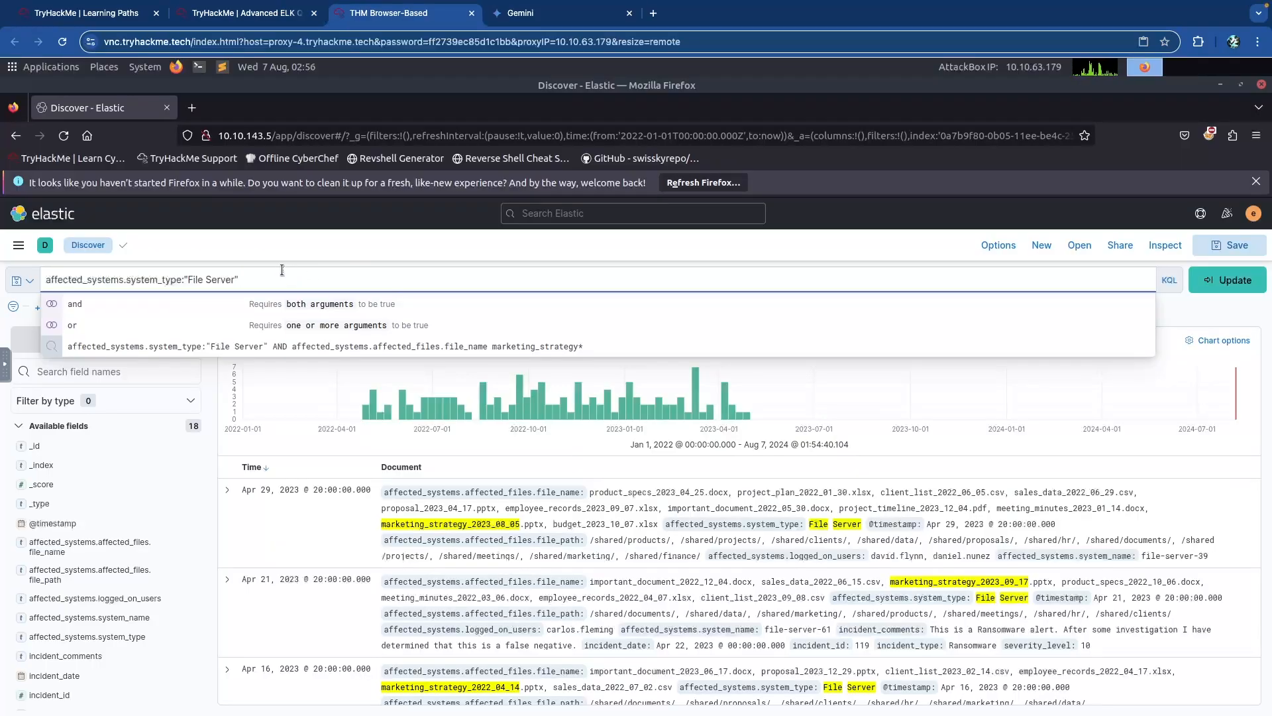
# Change the query's "File Server" to "Web Server" and append "and" for another condition.
pyautogui.click(210, 383)
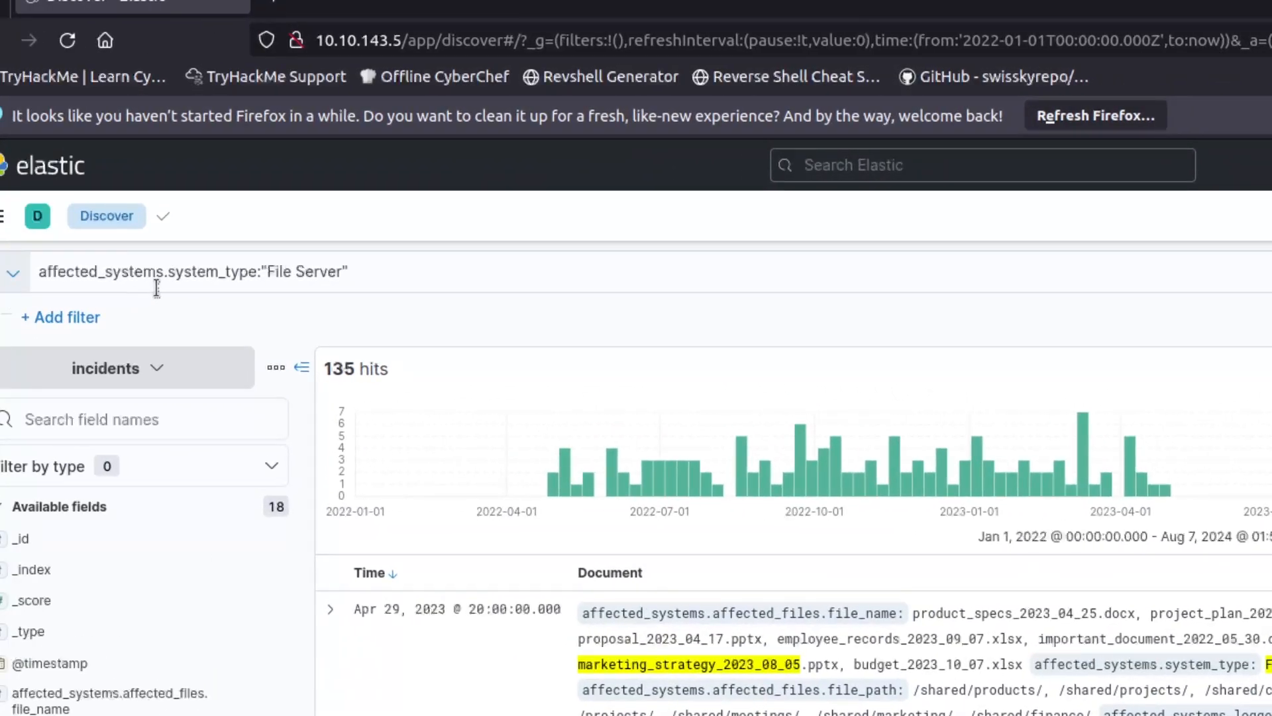
pyautogui.click(284, 273)
pyautogui.doubleClick(285, 273)
pyautogui.write('Web')
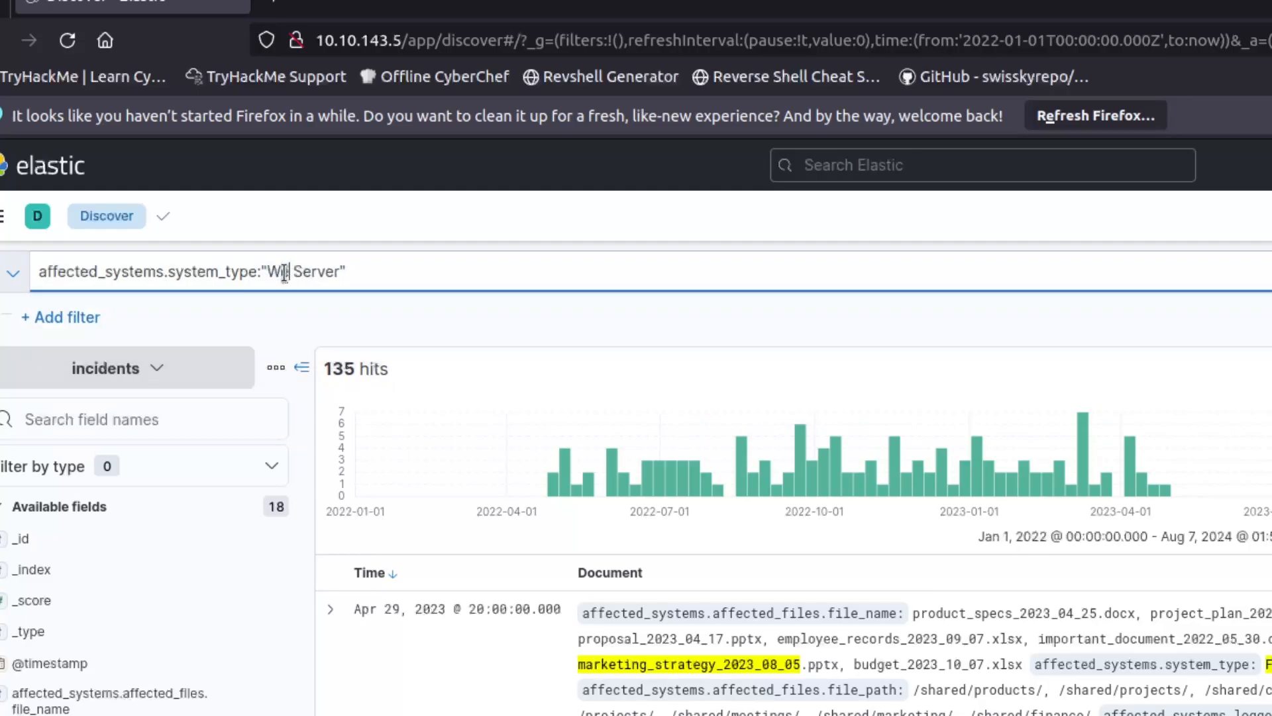
pyautogui.click(364, 272)
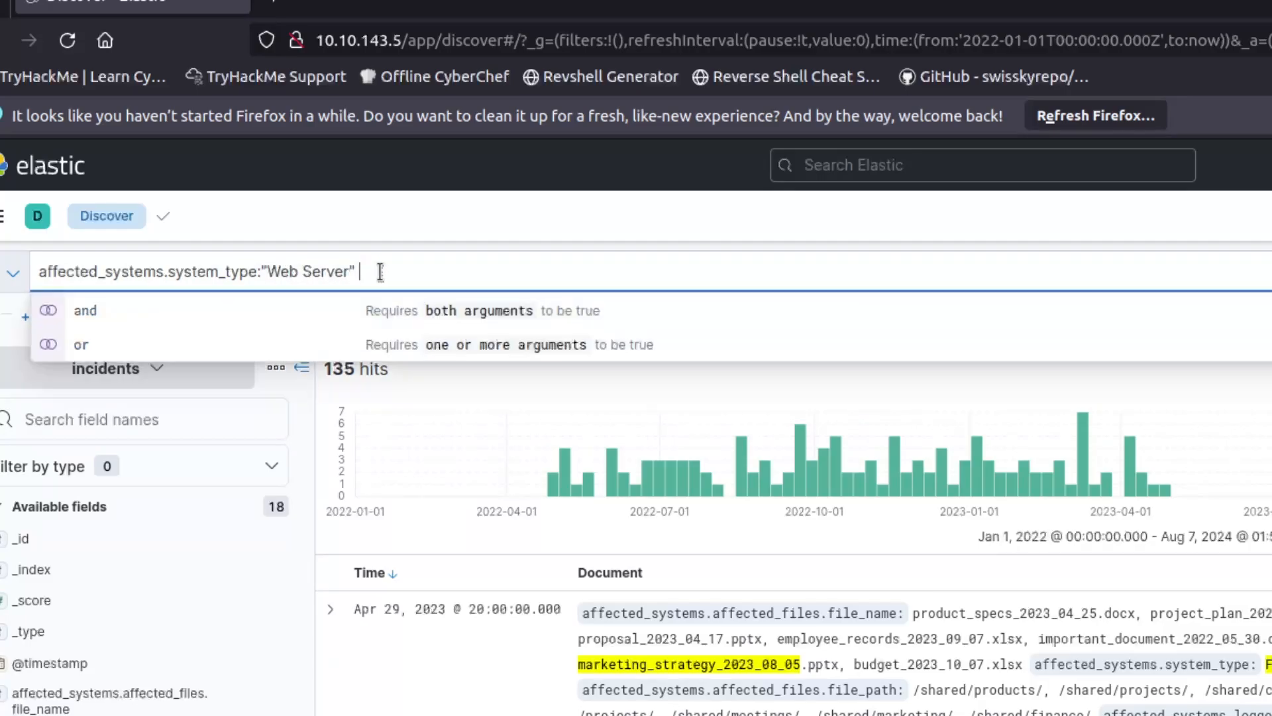
pyautogui.write('and')
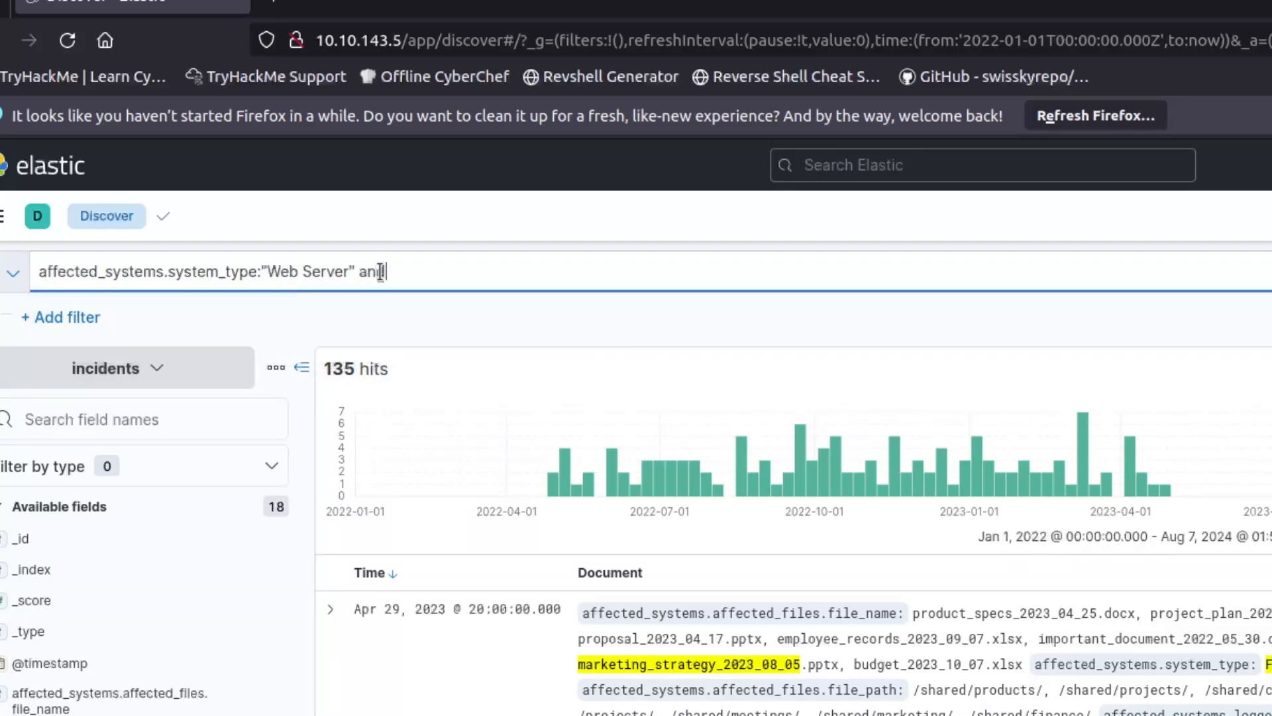
# Change the appended operator to uppercase AND and browse the field suggestions.
pyautogui.press('BackSpace')
pyautogui.press('BackSpace')
pyautogui.press('BackSpace')
pyautogui.write('A')
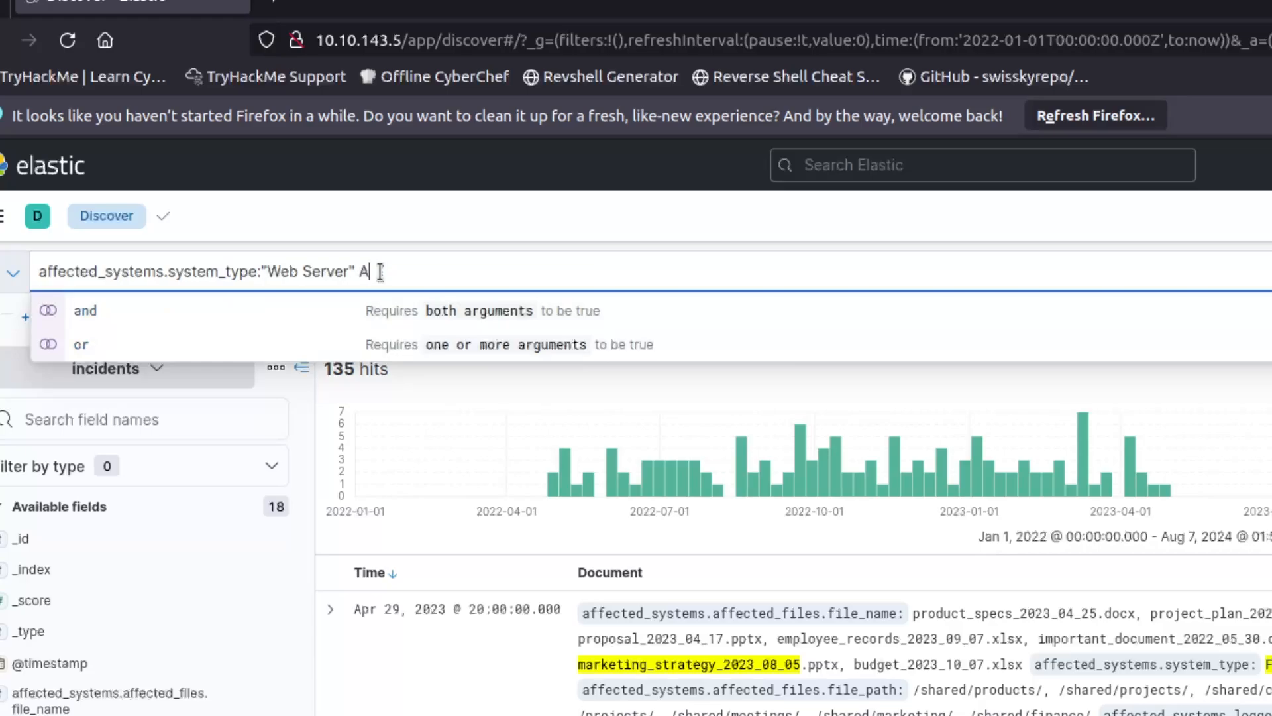
pyautogui.write('ND')
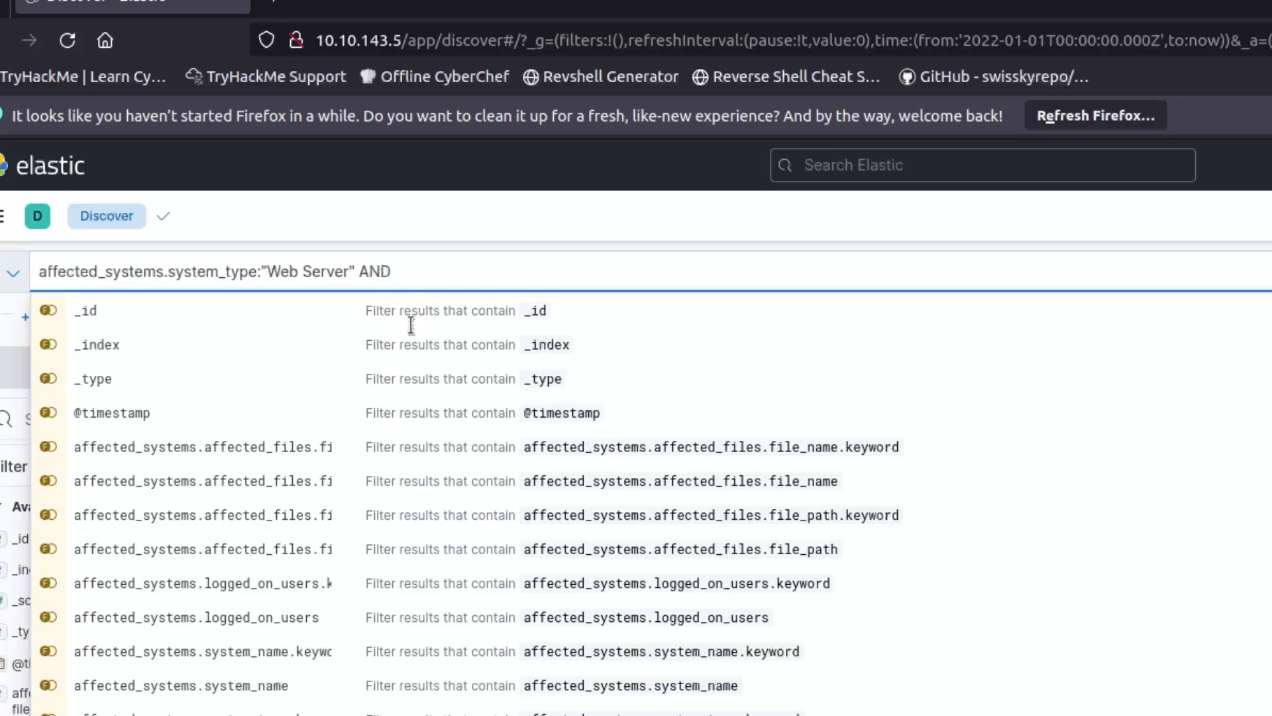
pyautogui.scroll(-5, 432, 350)
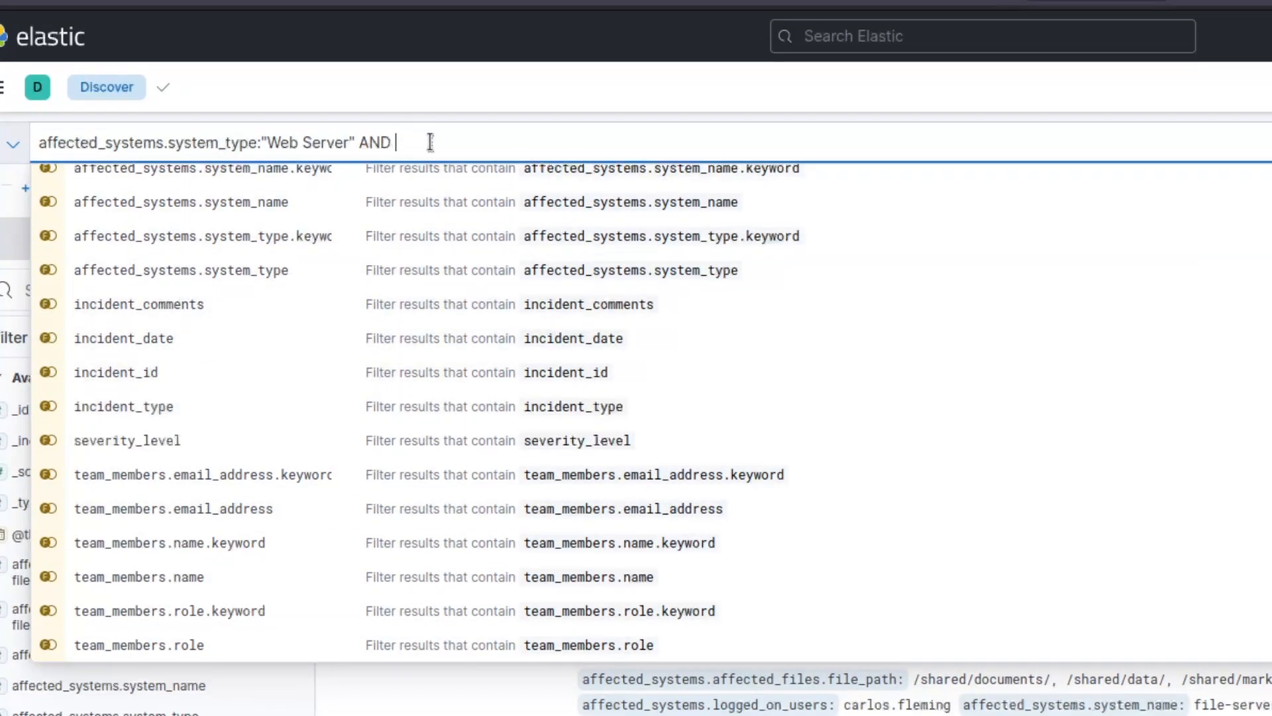
pyautogui.click(336, 114)
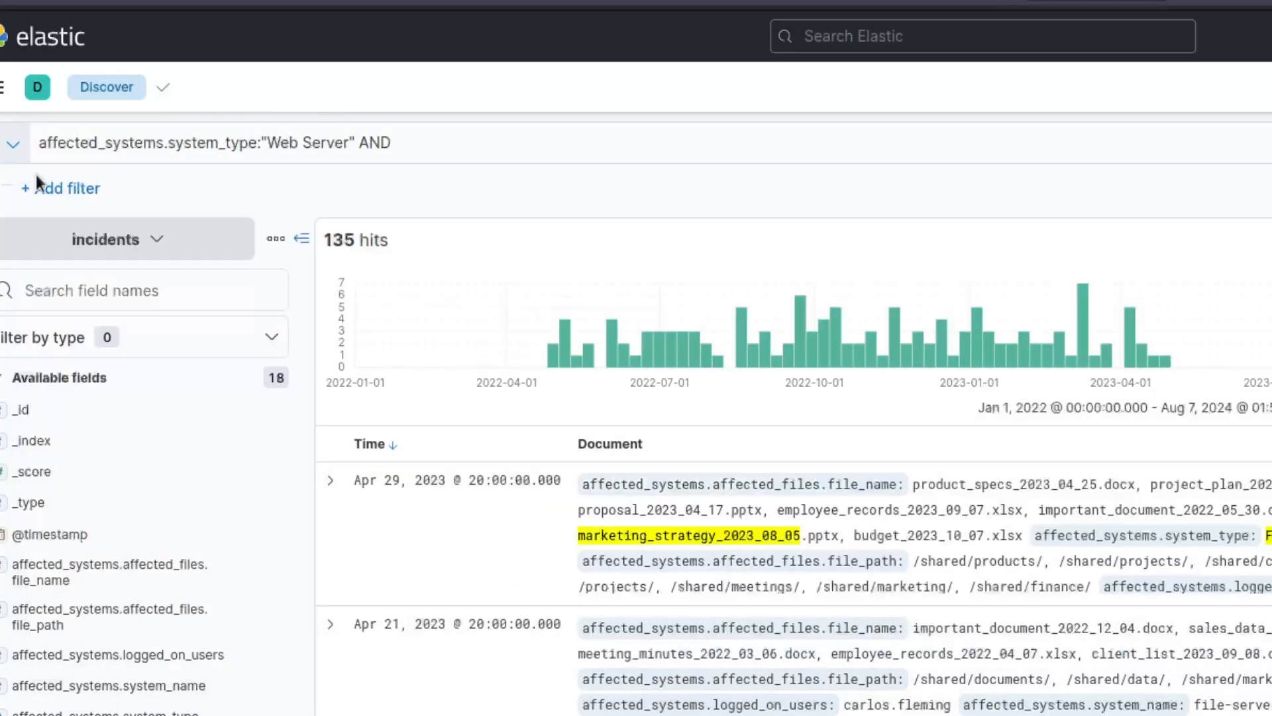
pyautogui.scroll(-1, 104, 474)
pyautogui.scroll(-1, 138, 474)
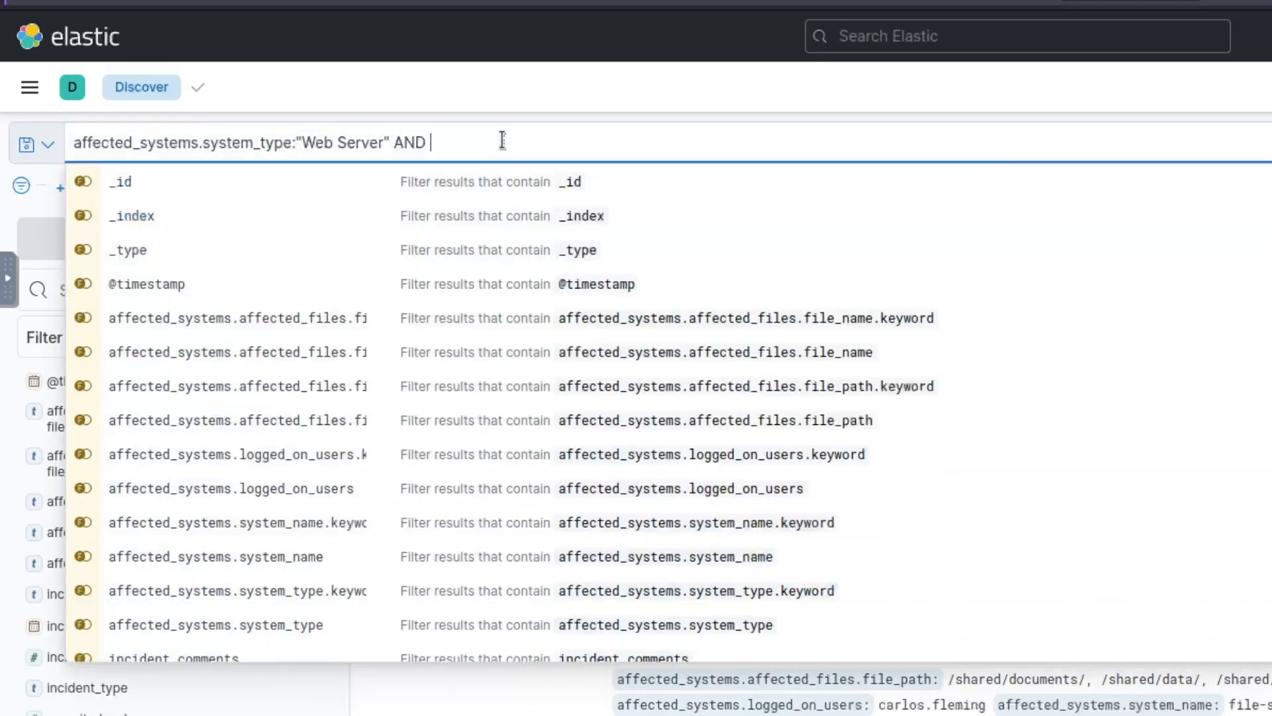
# Append affected_systems.logged_on_users:"admin" AND to the query.
pyautogui.write('affected_s')
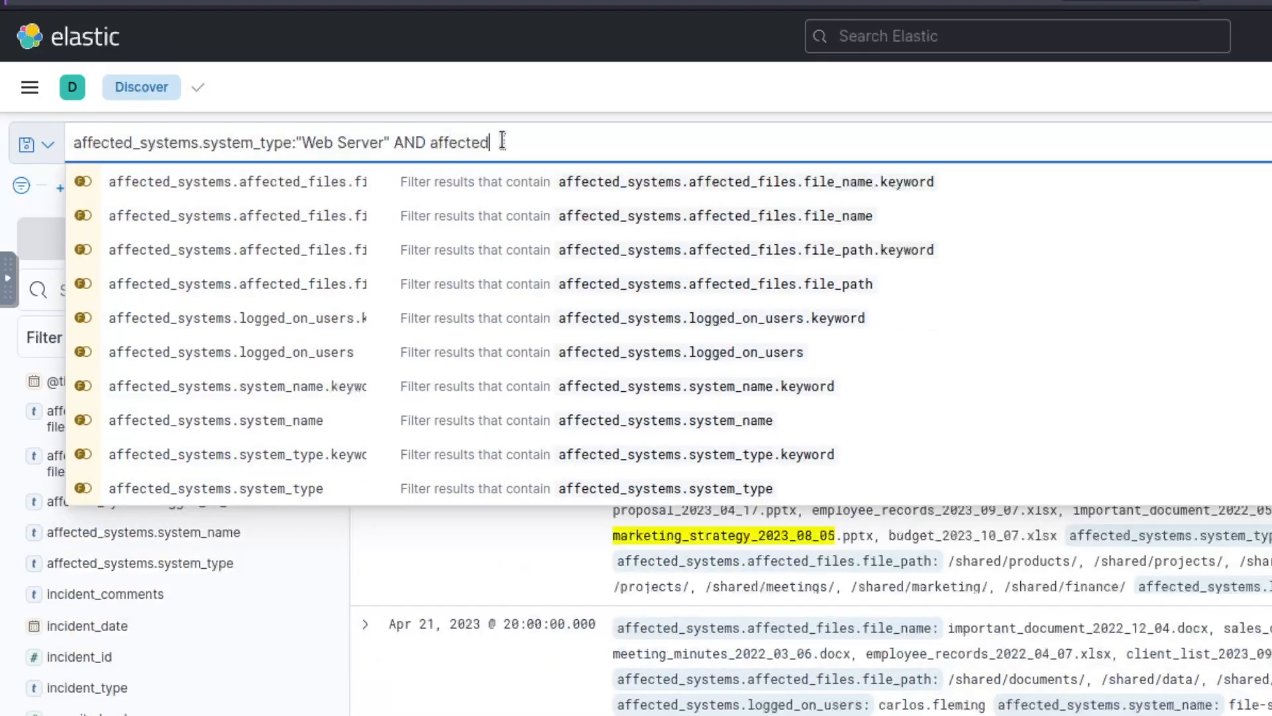
pyautogui.write('ystems.logg')
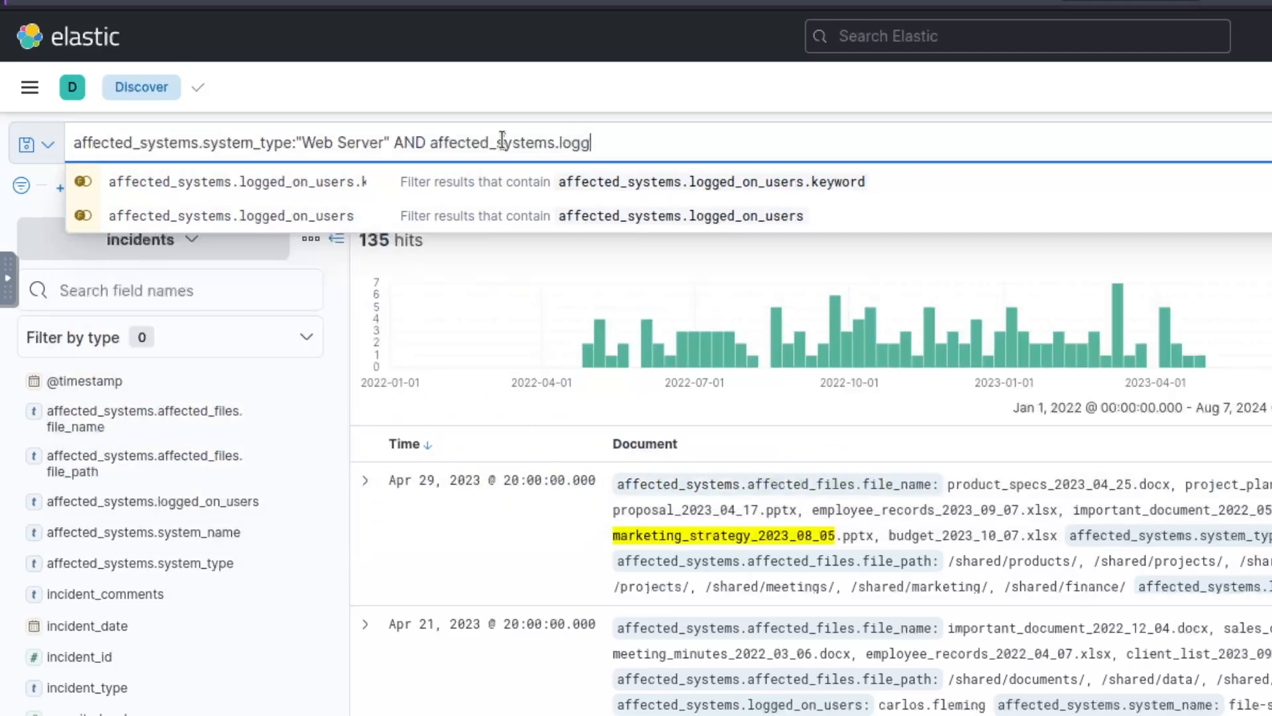
pyautogui.write('ed_on_users')
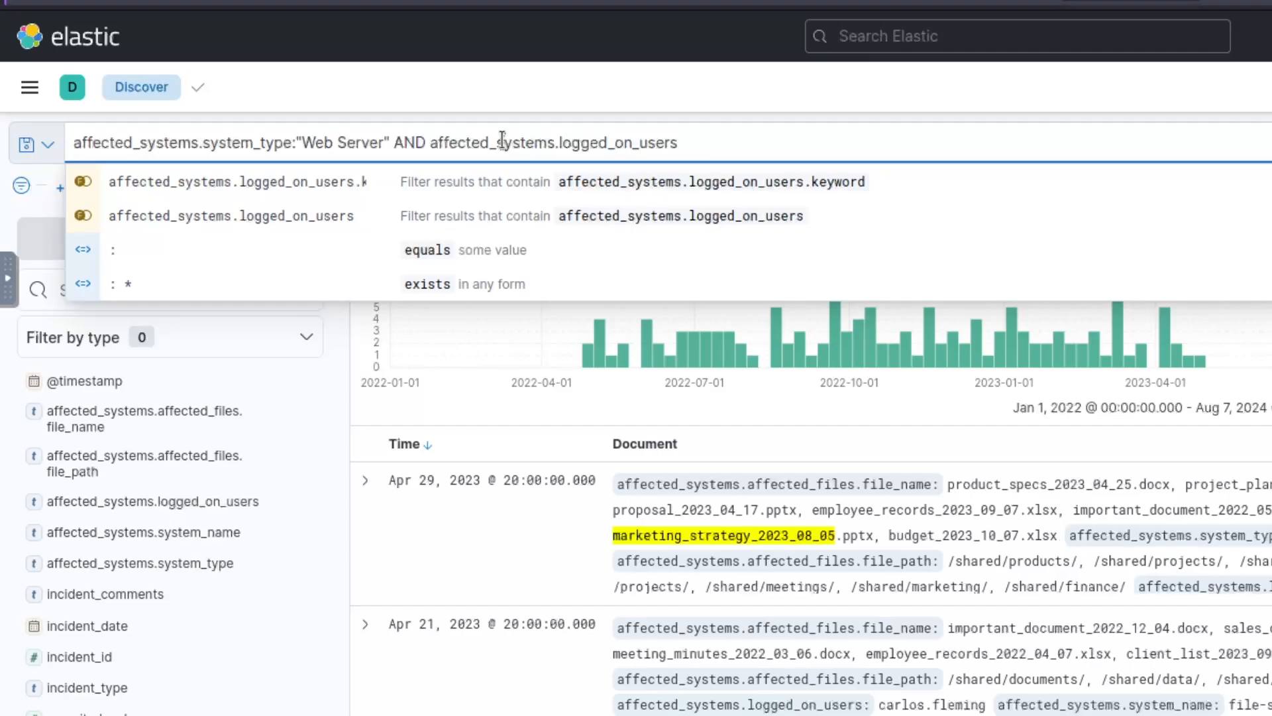
pyautogui.write(':"admin"')
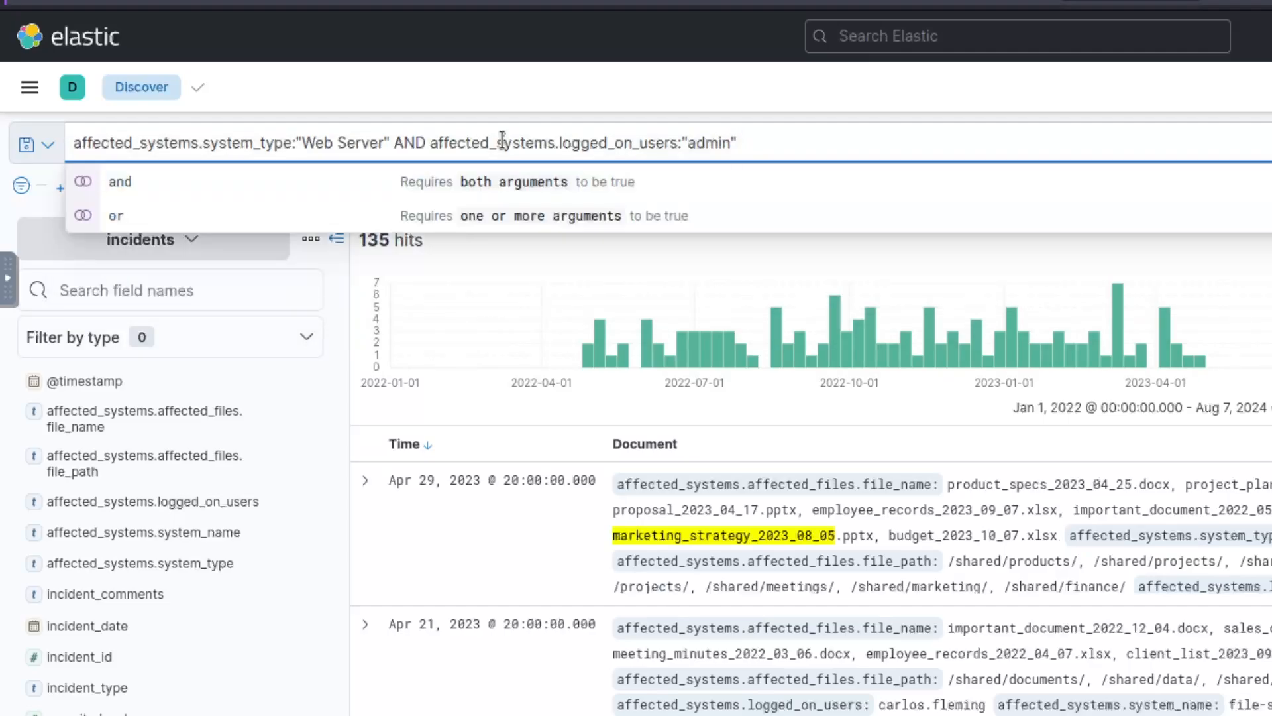
pyautogui.write(' and')
pyautogui.press('BackSpace')
pyautogui.press('BackSpace')
pyautogui.press('BackSpace')
pyautogui.write('AND')
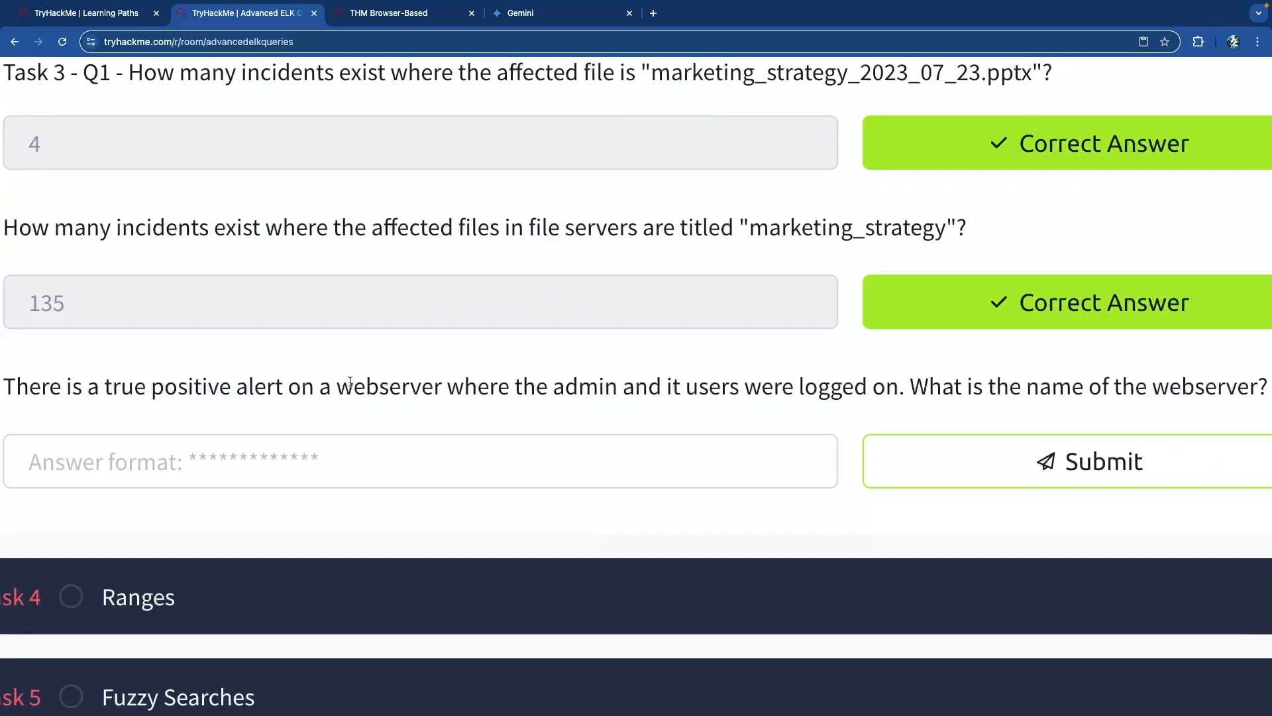
# Highlight the true positive phrase in the webserver question.
pyautogui.moveTo(108, 386)
pyautogui.mouseDown()
pyautogui.moveTo(254, 388)
pyautogui.moveTo(105, 388)
pyautogui.mouseUp()
pyautogui.click(274, 390)
pyautogui.click(149, 386)
# Run the Web Server and admin query in Kibana, narrowing the incidents to 22 hits.
pyautogui.hotkey('ctrl', 'Tab')
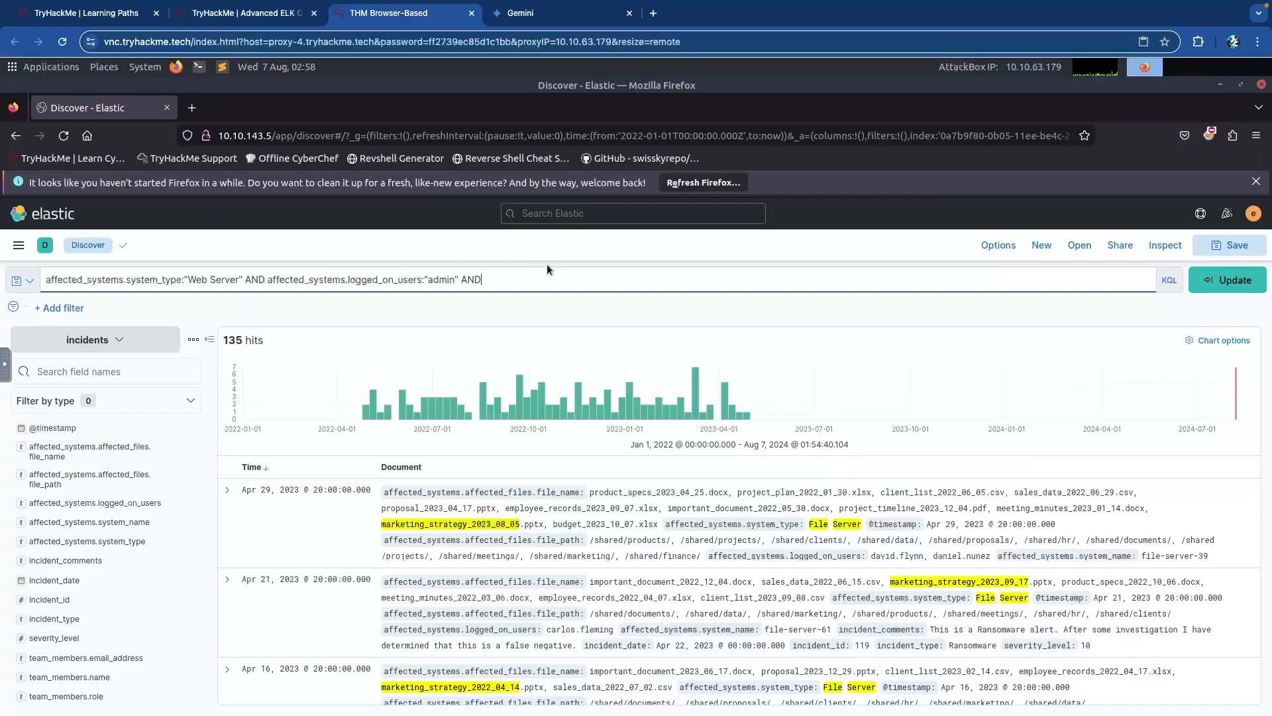
pyautogui.click(512, 278)
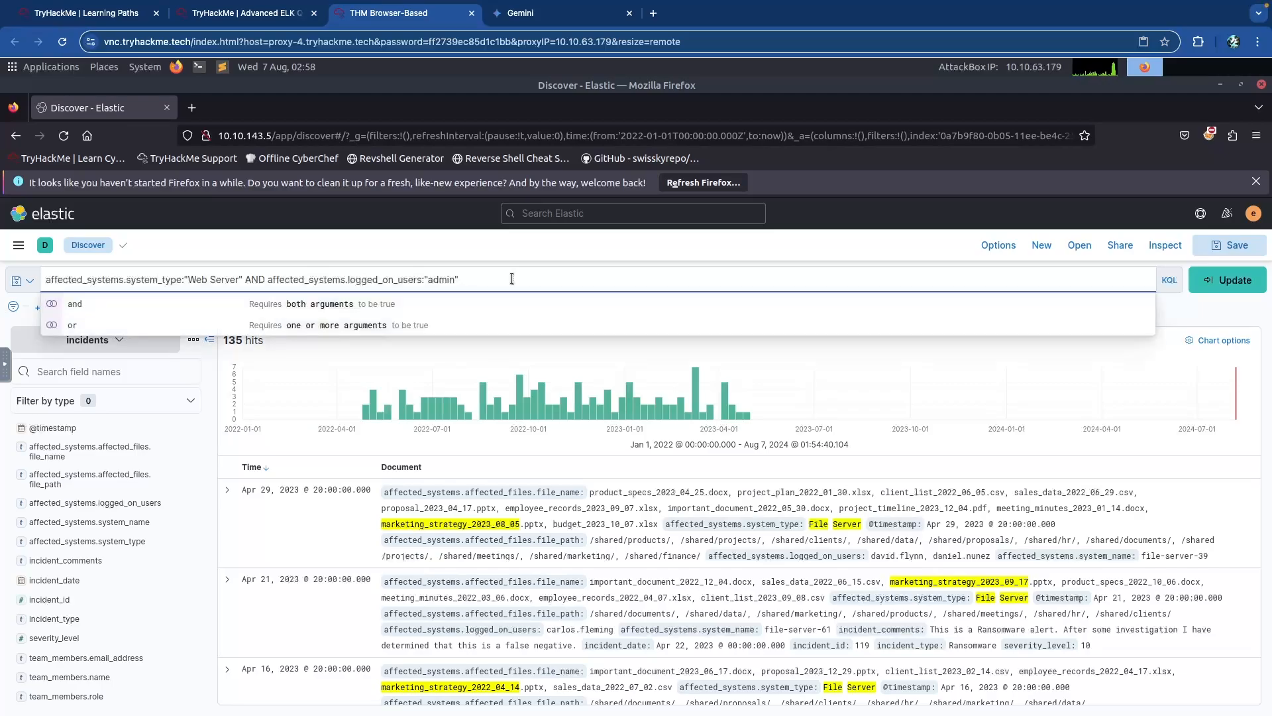
pyautogui.press('Return')
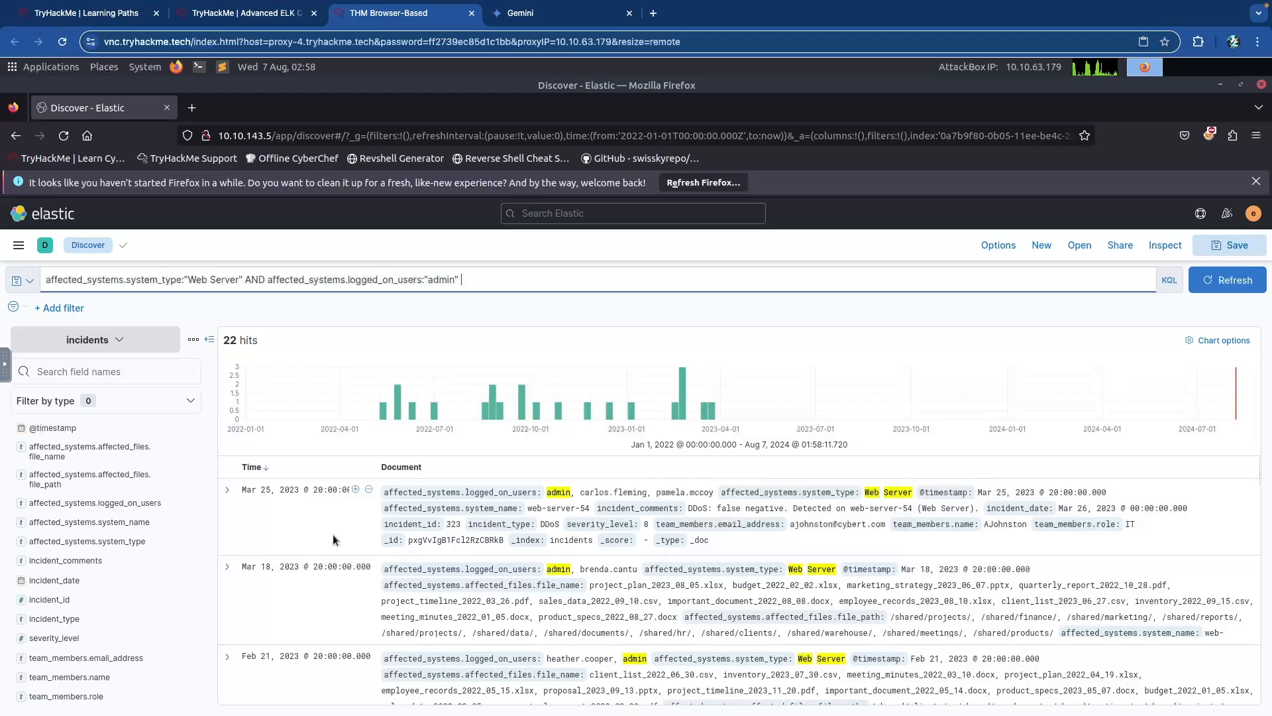
pyautogui.click(485, 278)
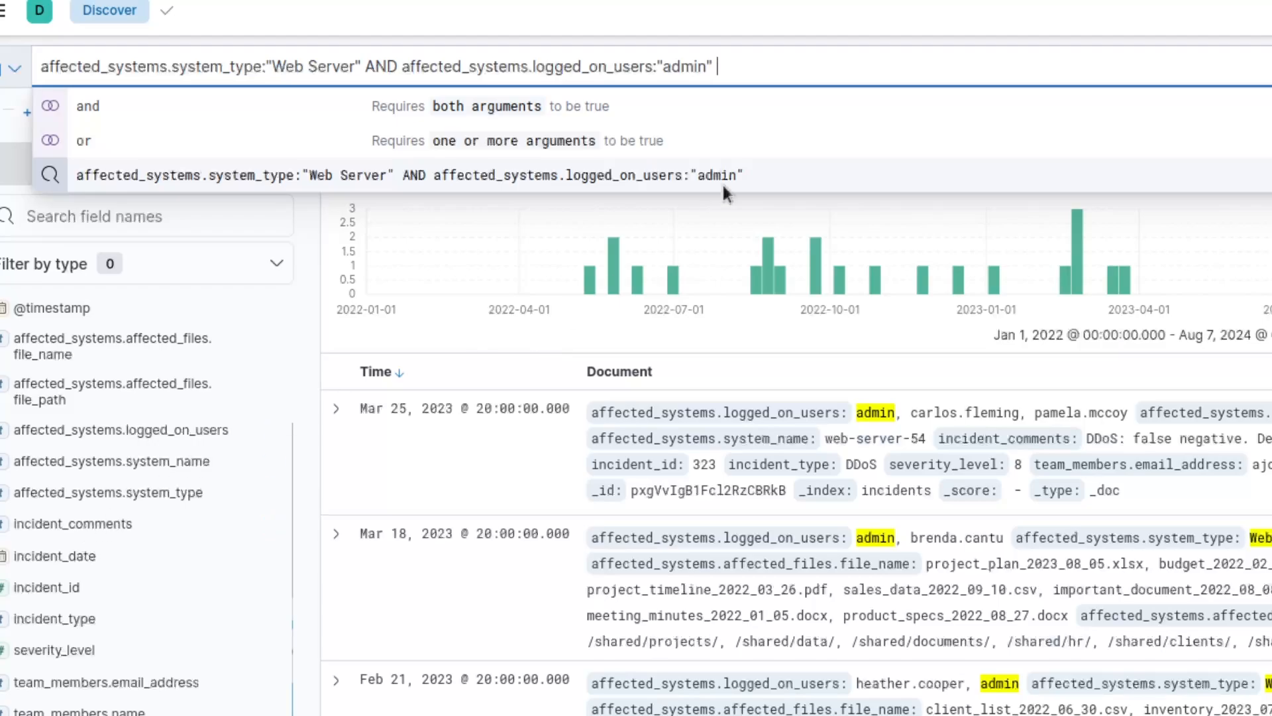
pyautogui.click(766, 65)
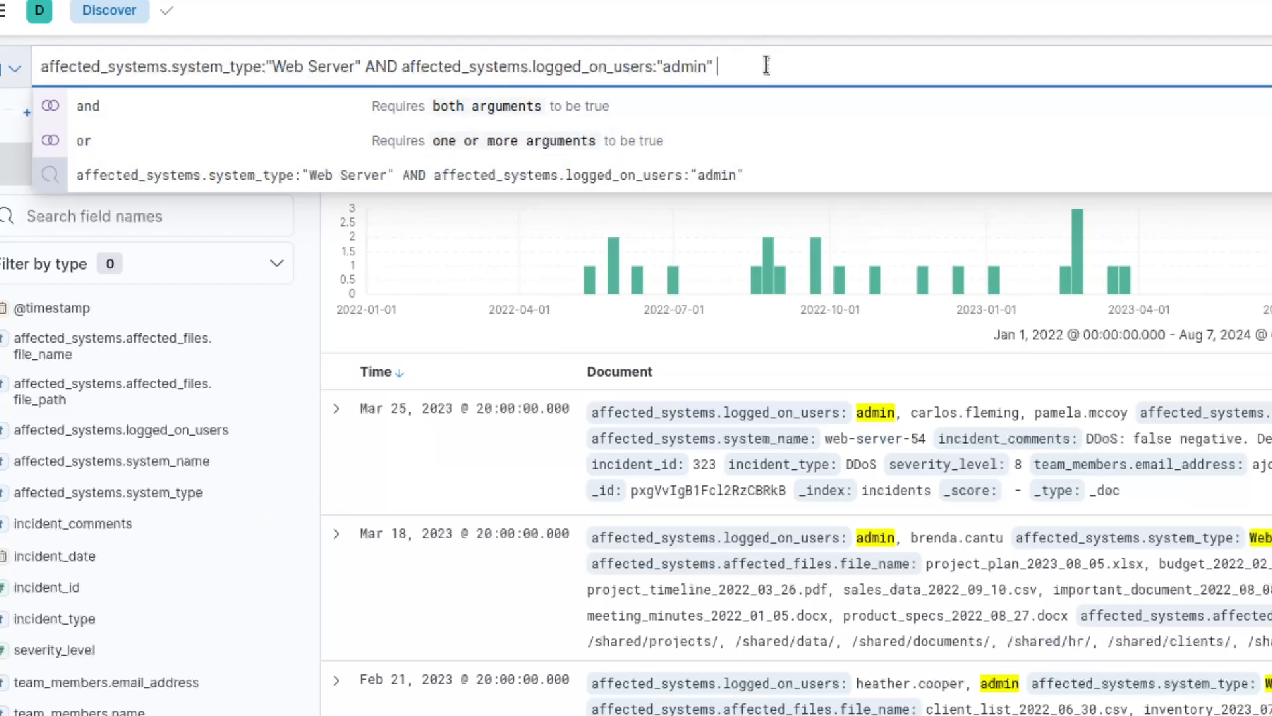
# Append AND incident_comments:"True Positive" and run the query, leaving 5 hits.
pyautogui.write('AND')
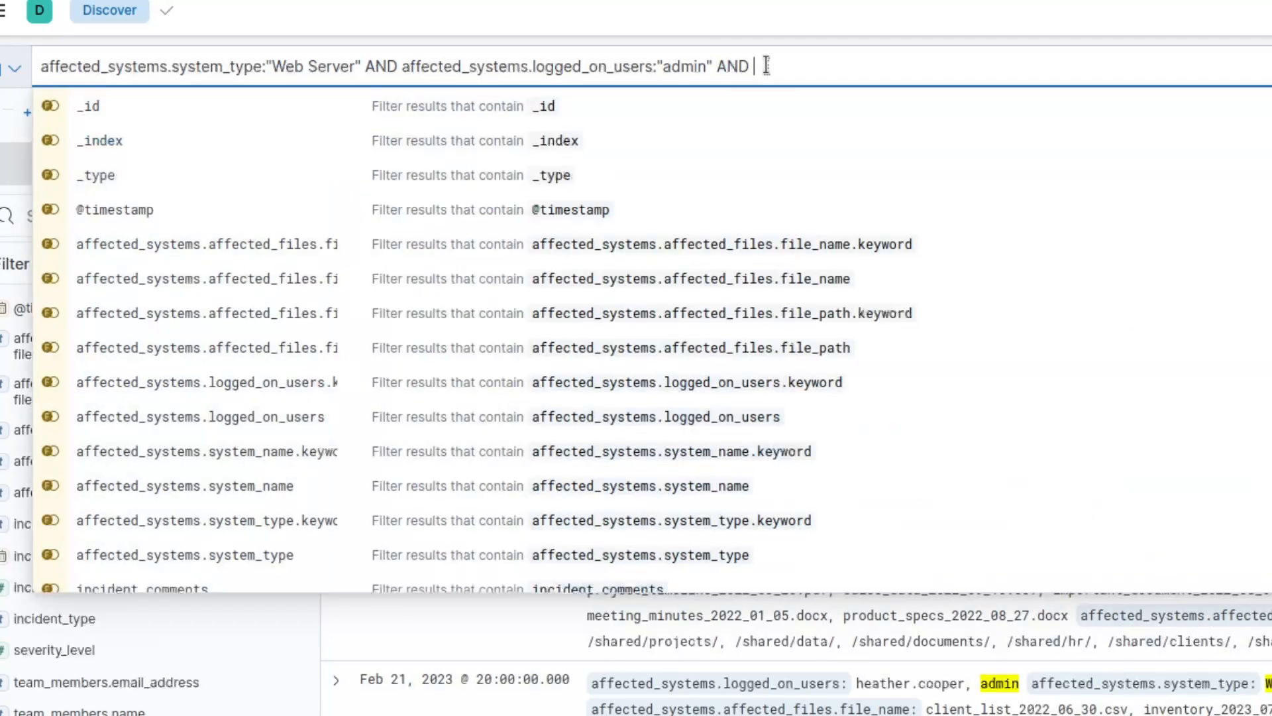
pyautogui.write(' incident_com')
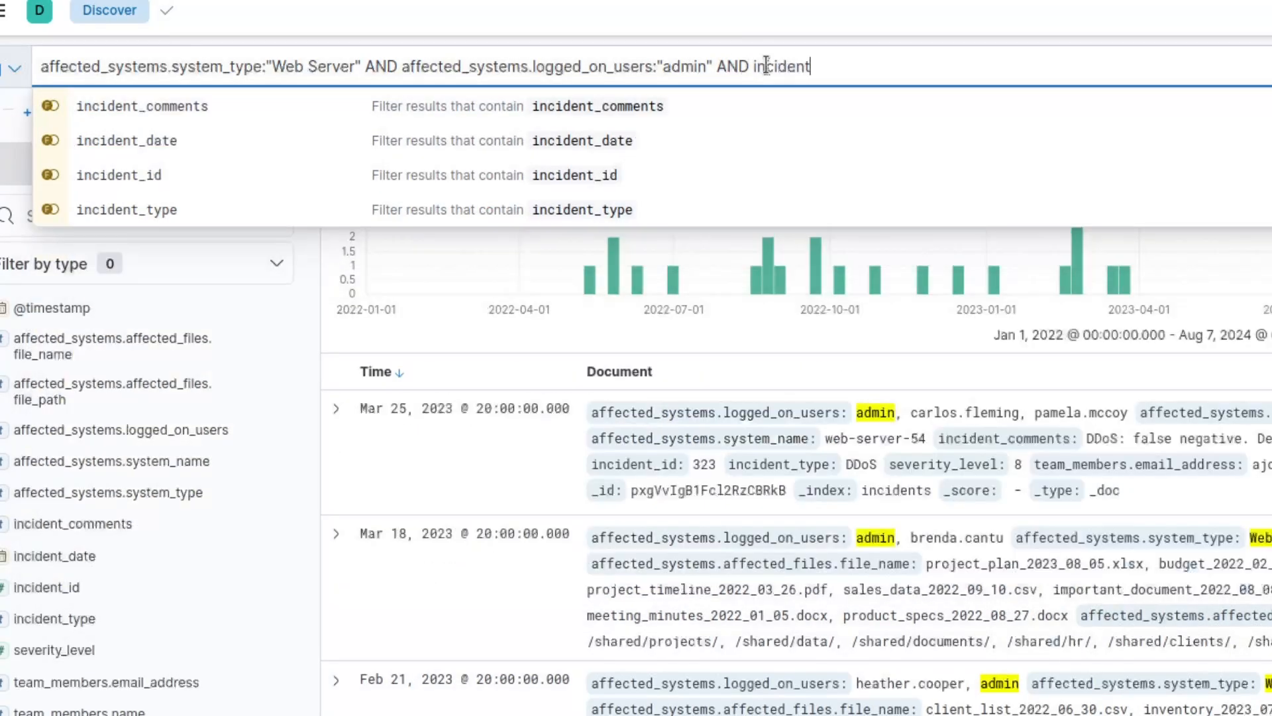
pyautogui.write('ments:"True Positive')
pyautogui.press('Return')
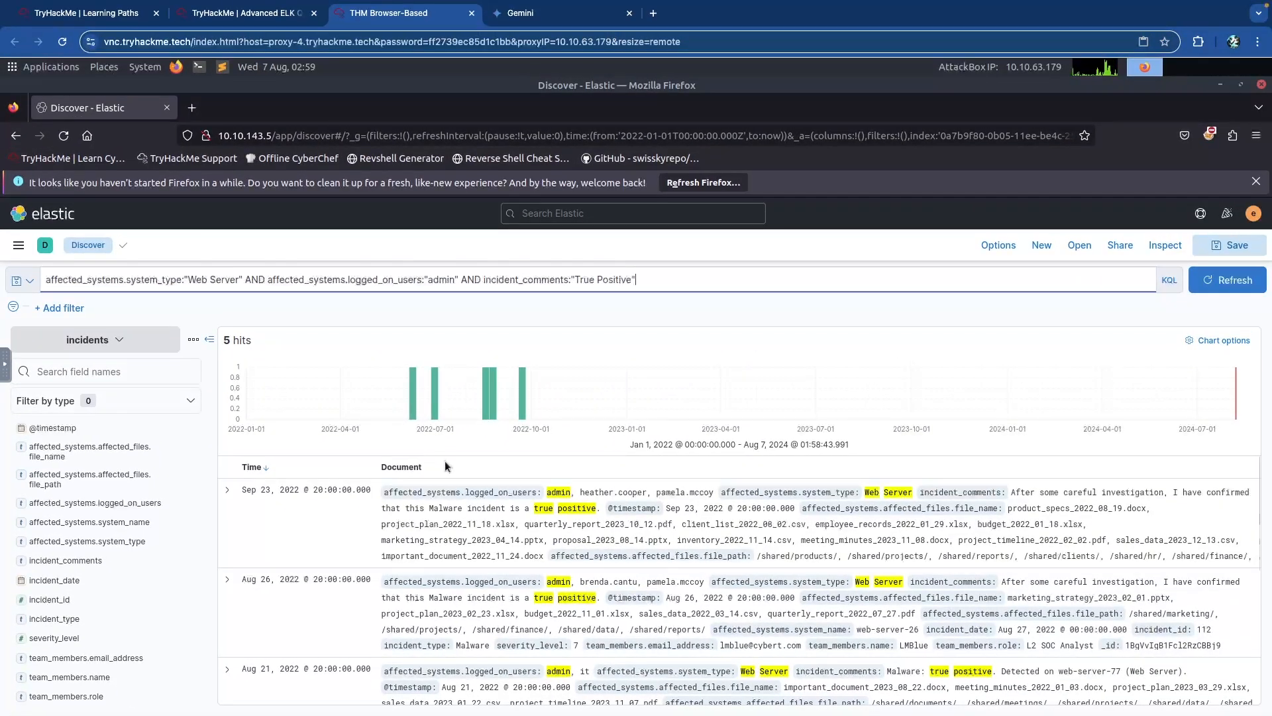
pyautogui.scroll(-2, 445, 465)
pyautogui.scroll(2, 709, 489)
pyautogui.click(564, 554)
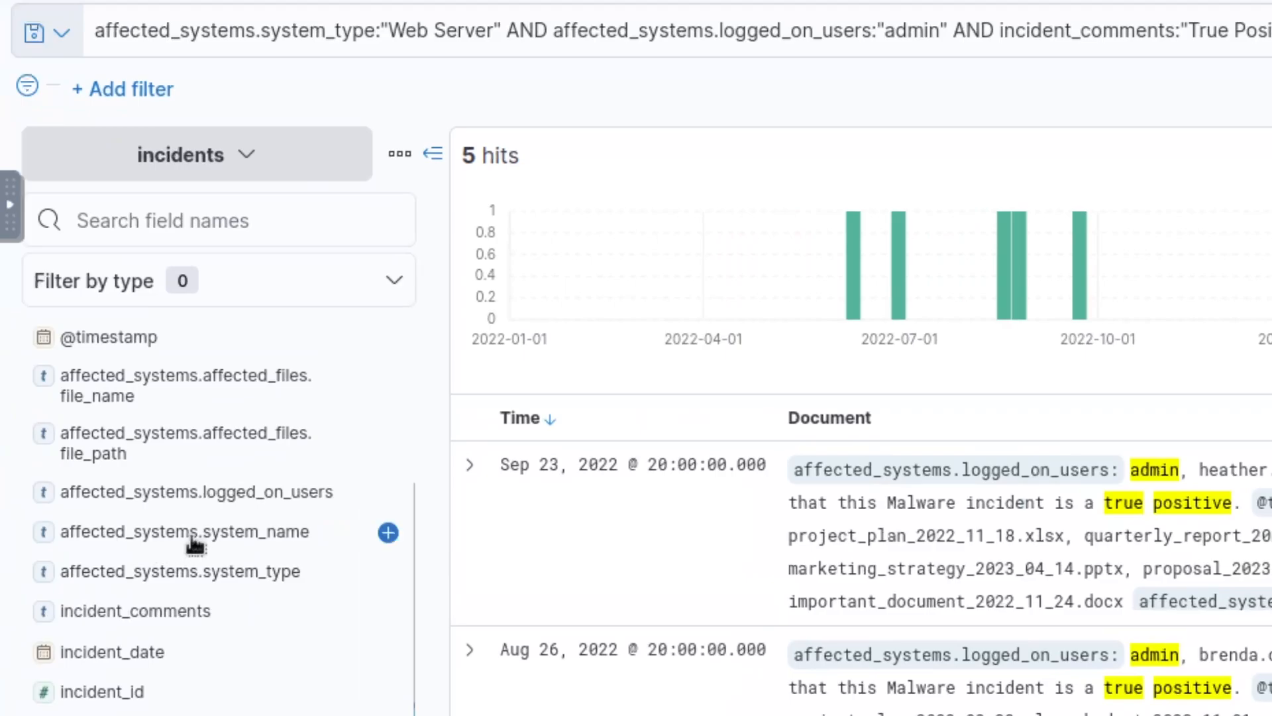
# Review the top 5 affected_systems.system_name values, then go back to the webserver answer box.
pyautogui.click(255, 534)
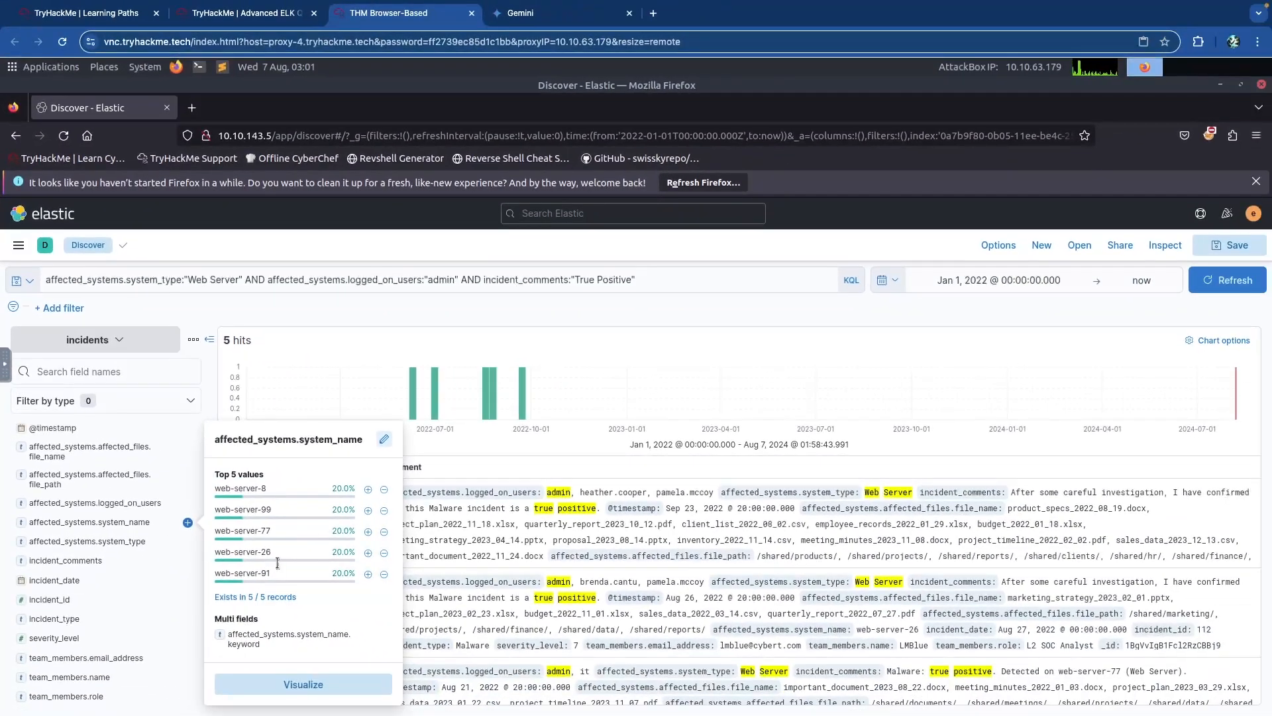
pyautogui.click(544, 542)
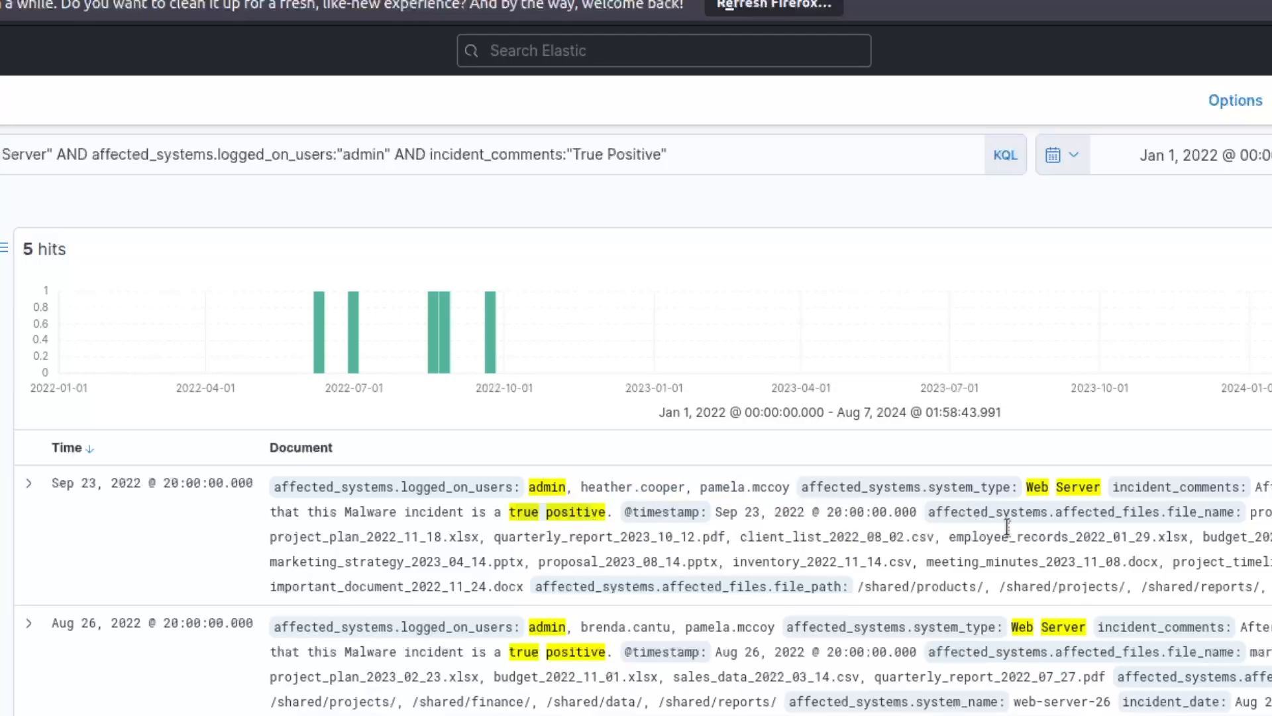
pyautogui.scroll(-3, 745, 538)
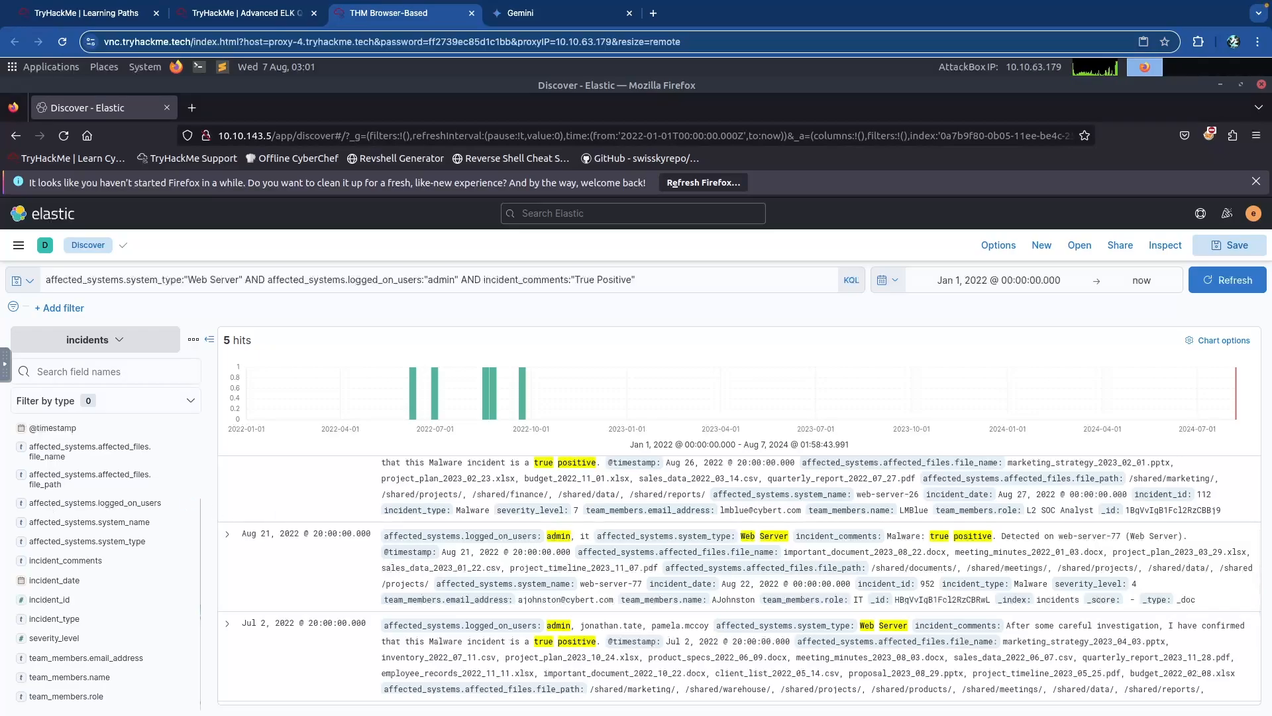
pyautogui.click(133, 523)
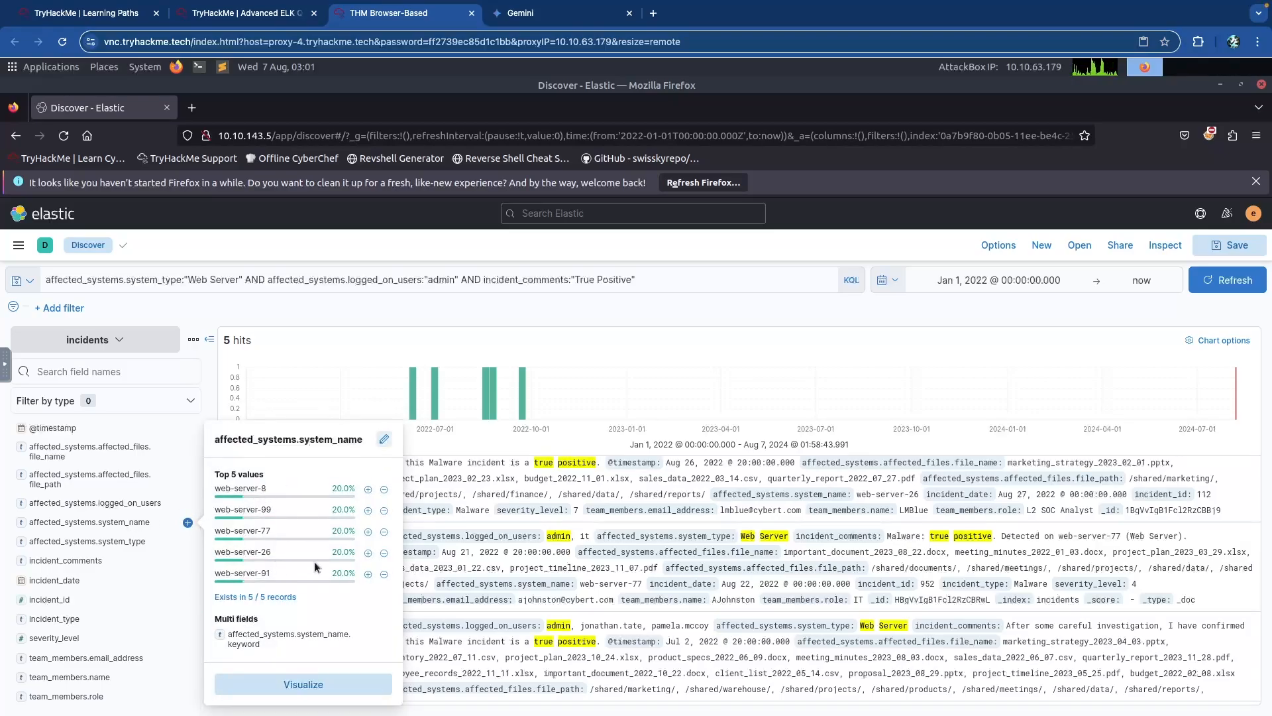
pyautogui.hotkey('ctrl', 'shift', 'Tab')
pyautogui.click(359, 458)
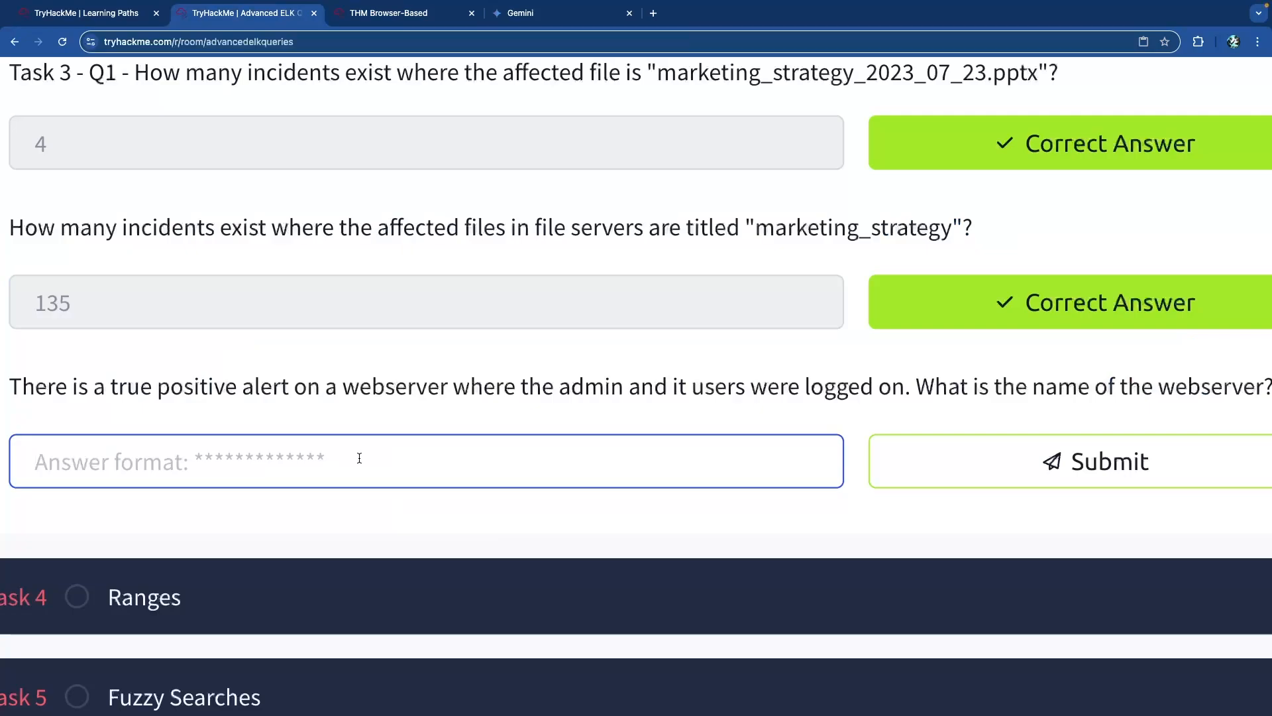
# Answer the webserver question with web-server-77.
pyautogui.write('web_')
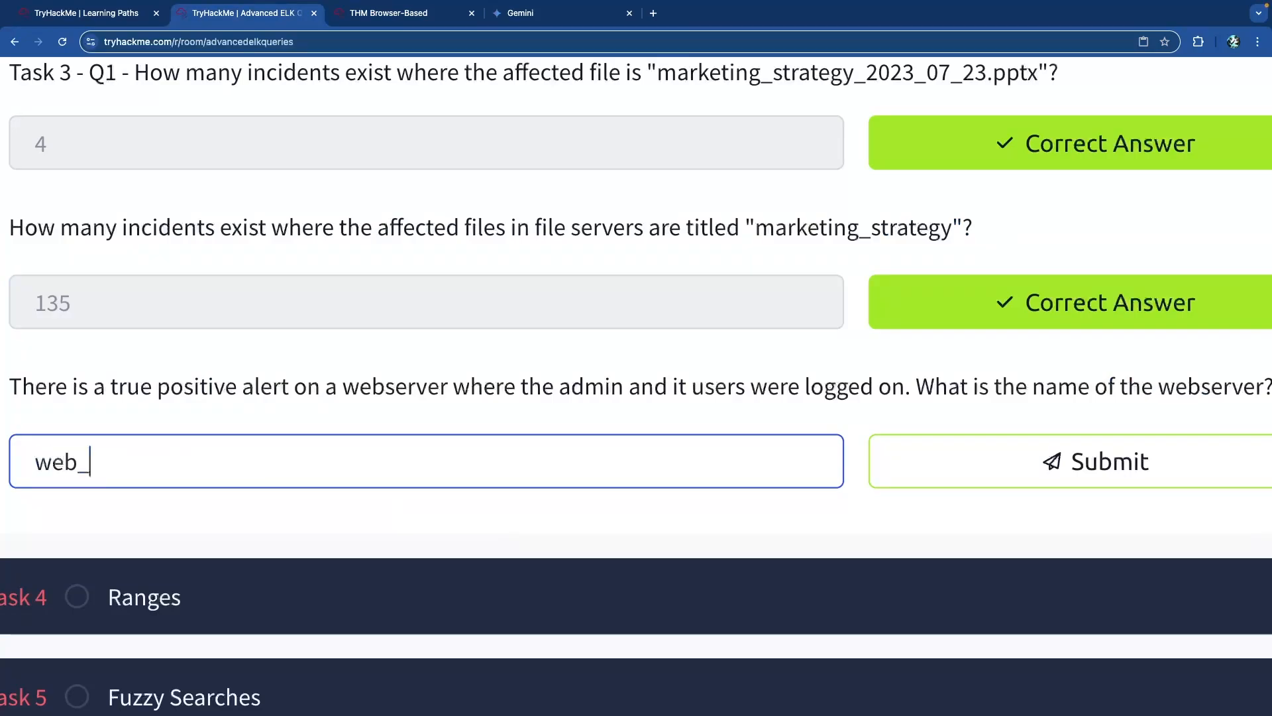
pyautogui.press('BackSpace')
pyautogui.write('-server-')
pyautogui.write('8')
pyautogui.press('BackSpace')
pyautogui.write('99')
pyautogui.press('BackSpace')
pyautogui.press('BackSpace')
pyautogui.write('77')
pyautogui.press('Return')
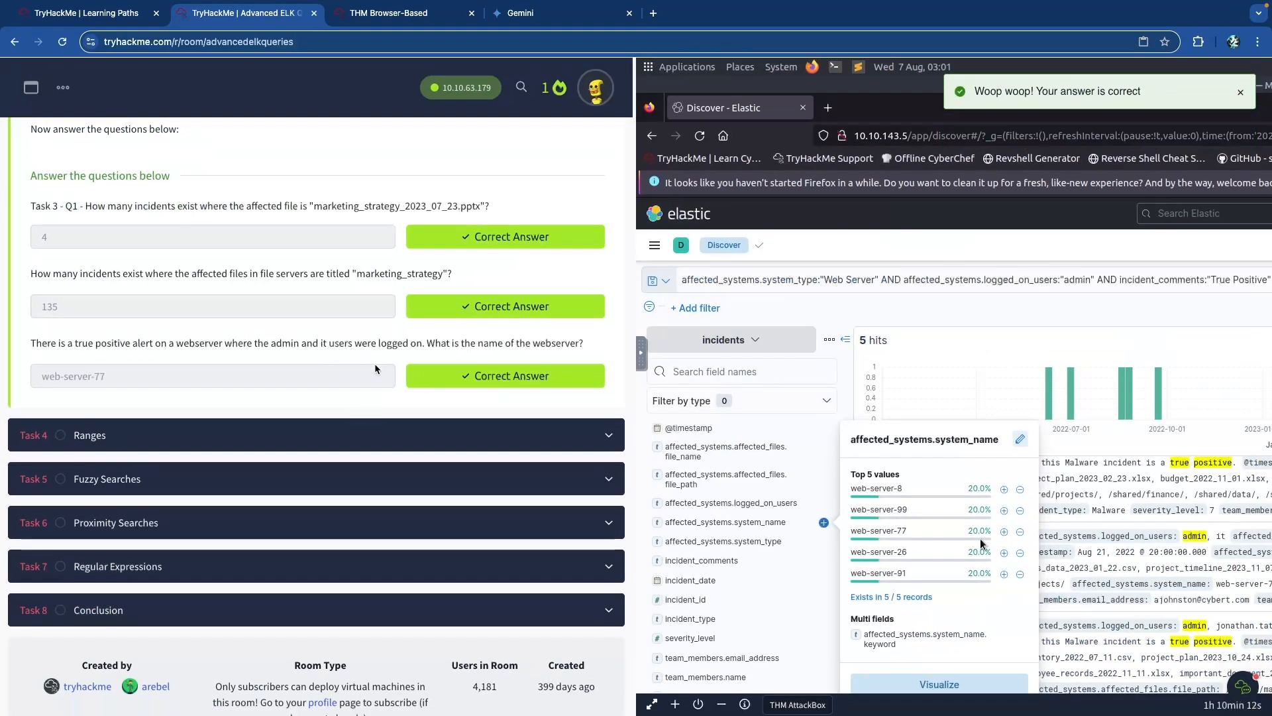
# Scroll back up the task text and return to Kibana Discover.
pyautogui.scroll(15, 368, 364)
pyautogui.scroll(15, 368, 370)
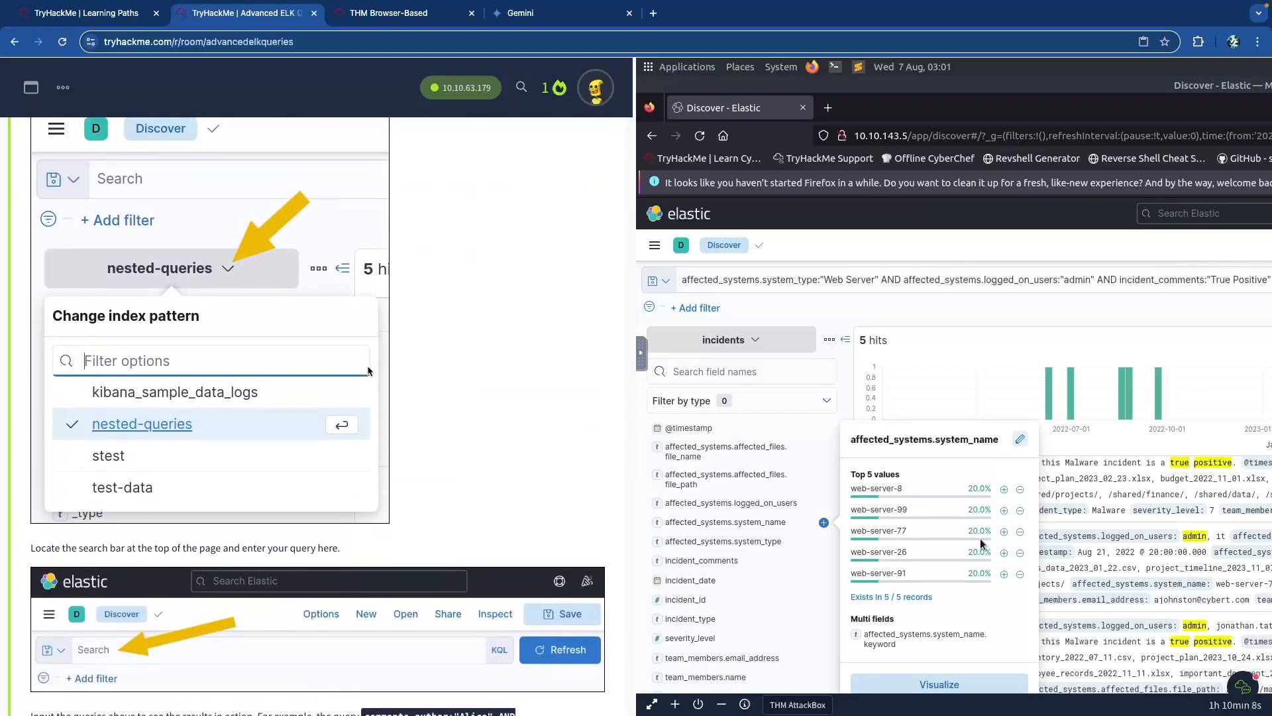
pyautogui.scroll(3, 369, 371)
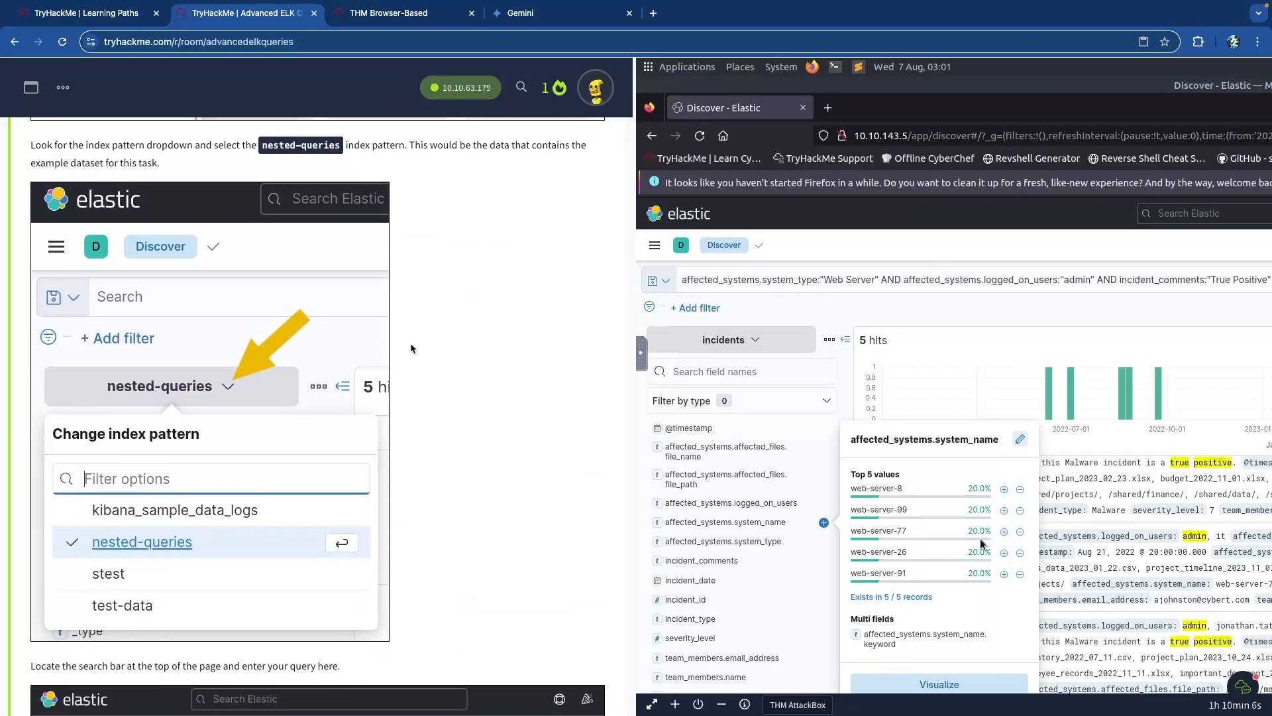
pyautogui.hotkey('ctrl', 'Tab')
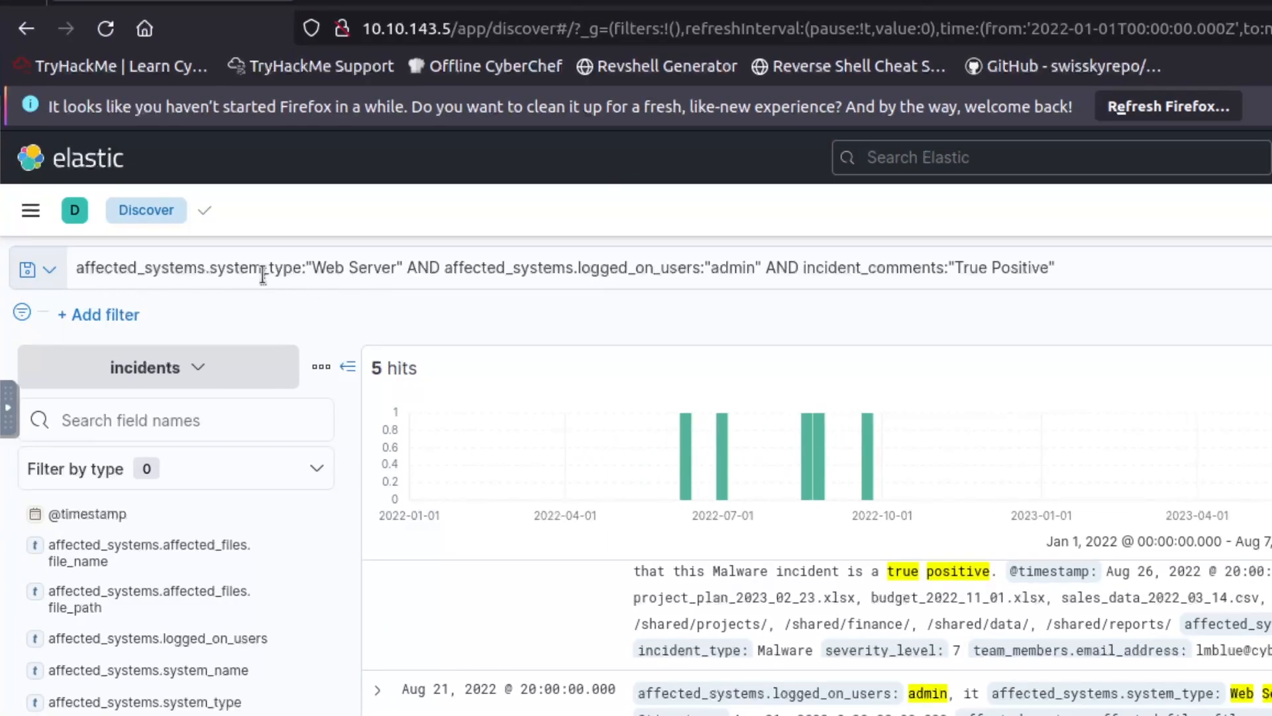
# Delete the Web Server and admin clauses and run a True Positive-only incidents query.
pyautogui.click(344, 270)
pyautogui.click(474, 268)
pyautogui.click(568, 267)
pyautogui.click(901, 268)
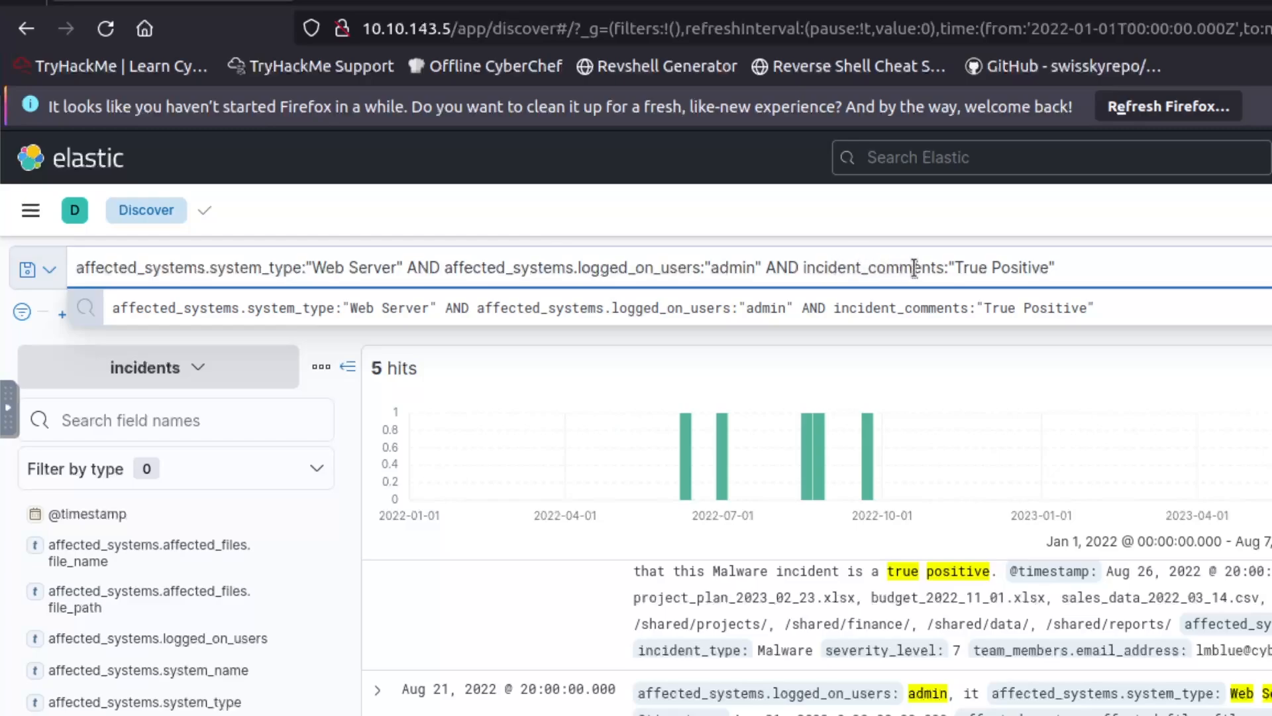
pyautogui.moveTo(801, 269); pyautogui.dragTo(73, 264)
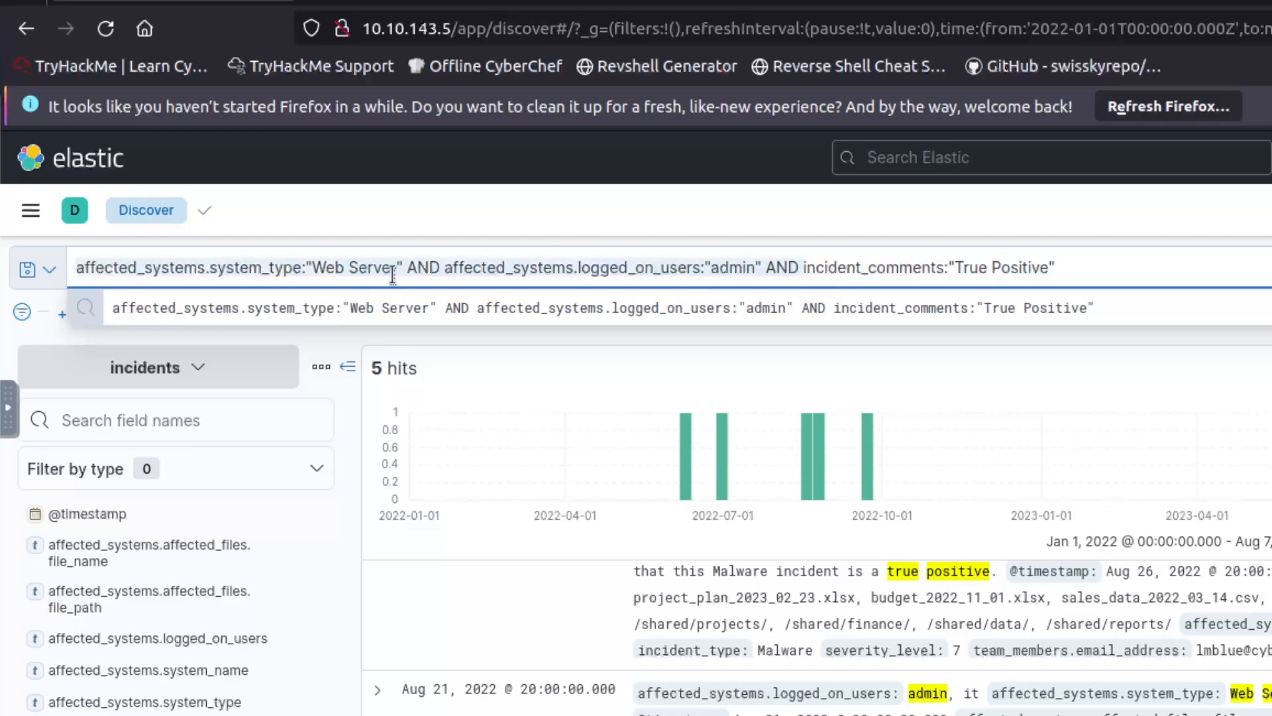
pyautogui.press('BackSpace')
pyautogui.press('Return')
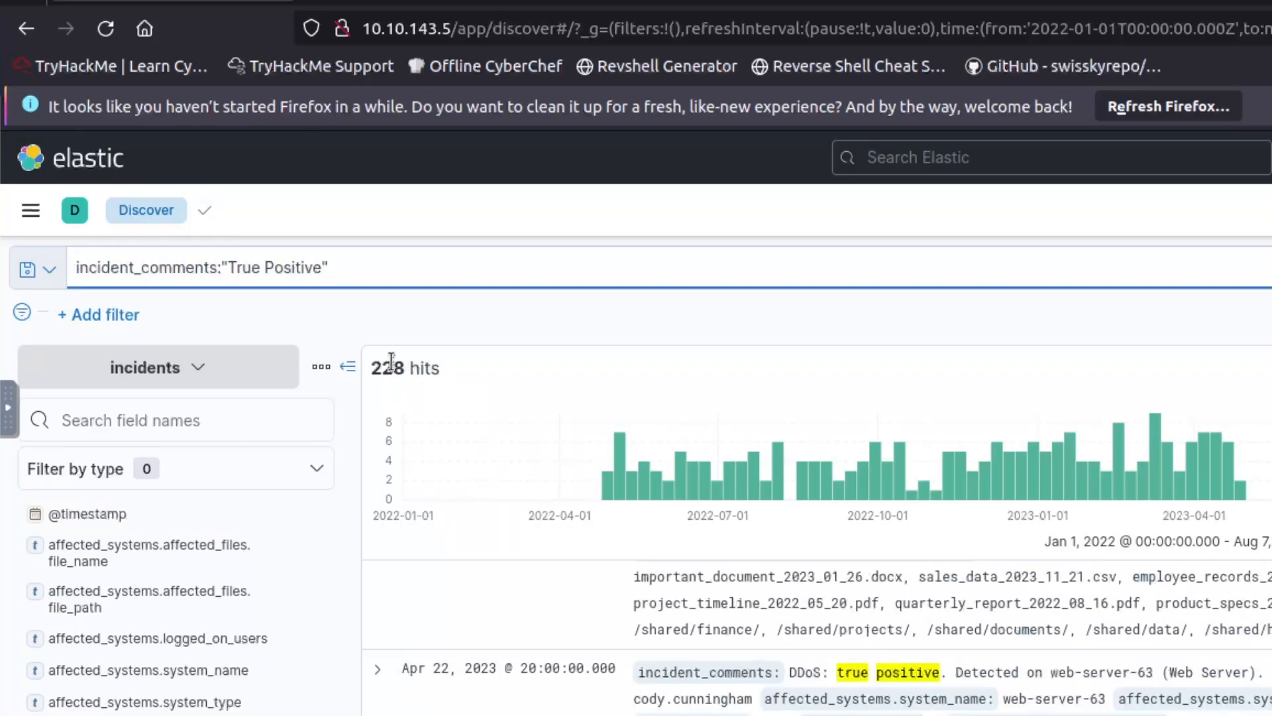
# Query affected_systems.system_type:"Web Server" AND True Positive, then rerun it with 'or' instead.
pyautogui.click(383, 317)
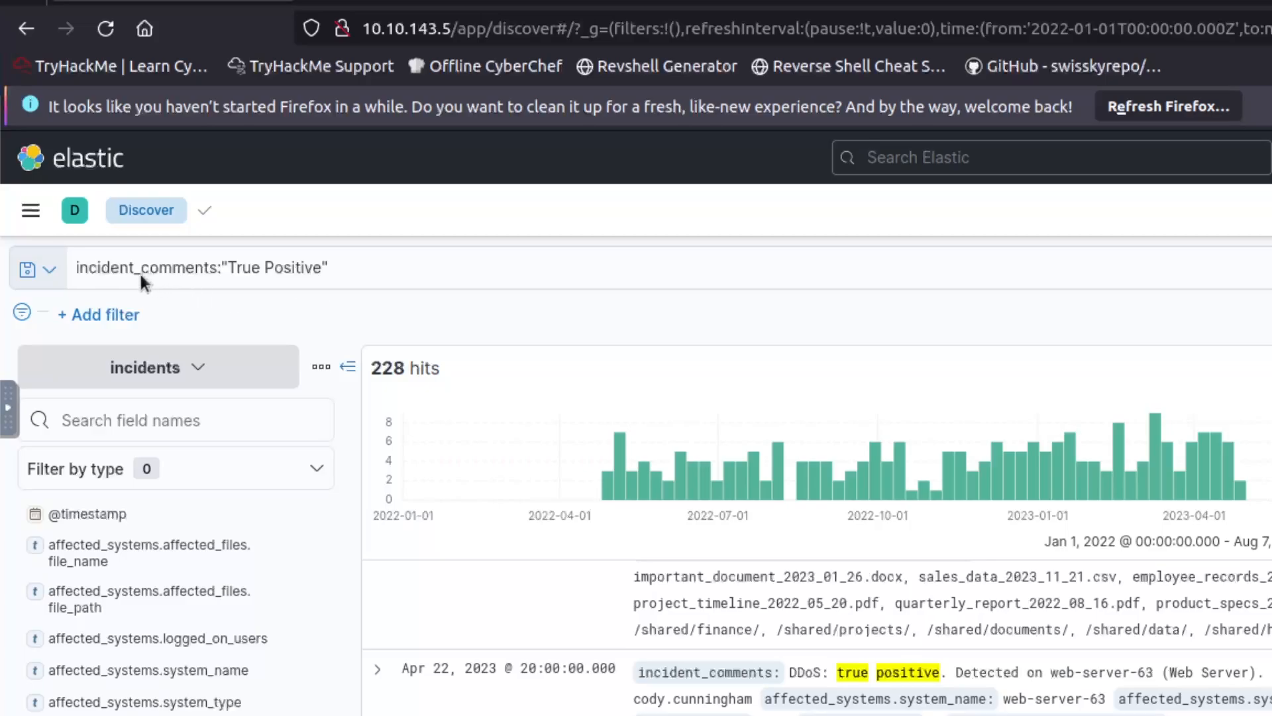
pyautogui.click(77, 269)
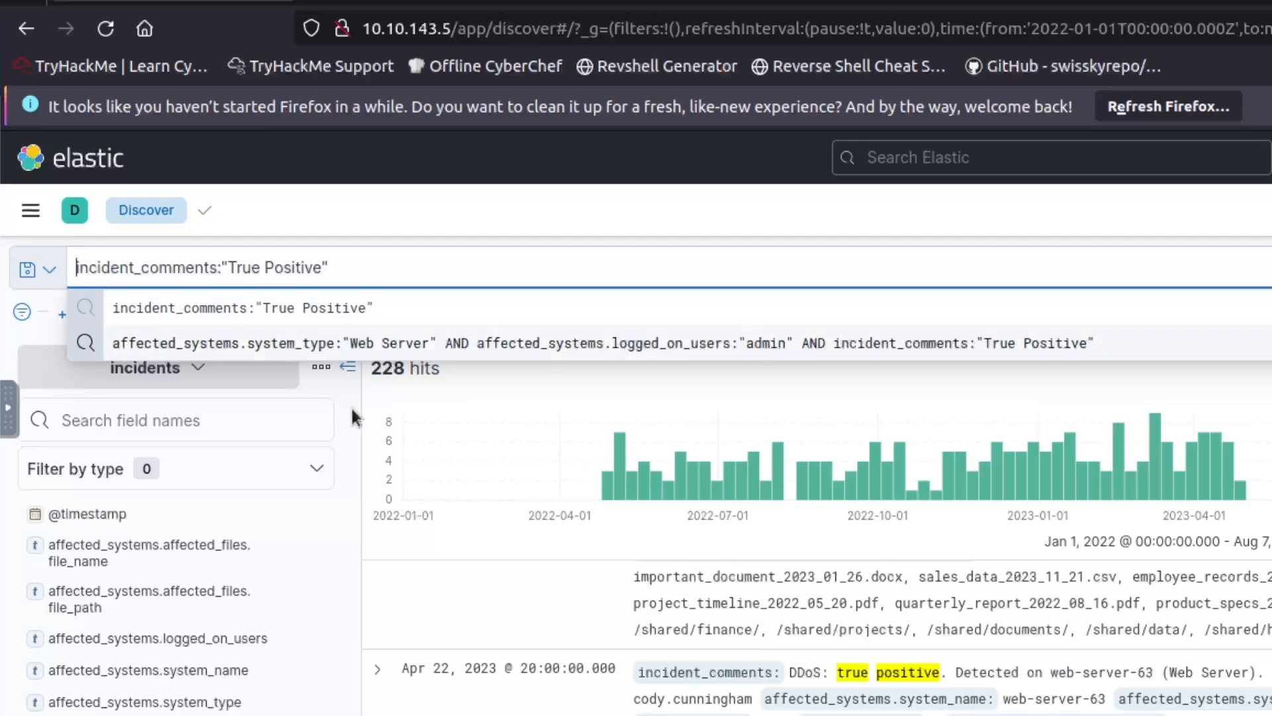
pyautogui.write('affected_systems')
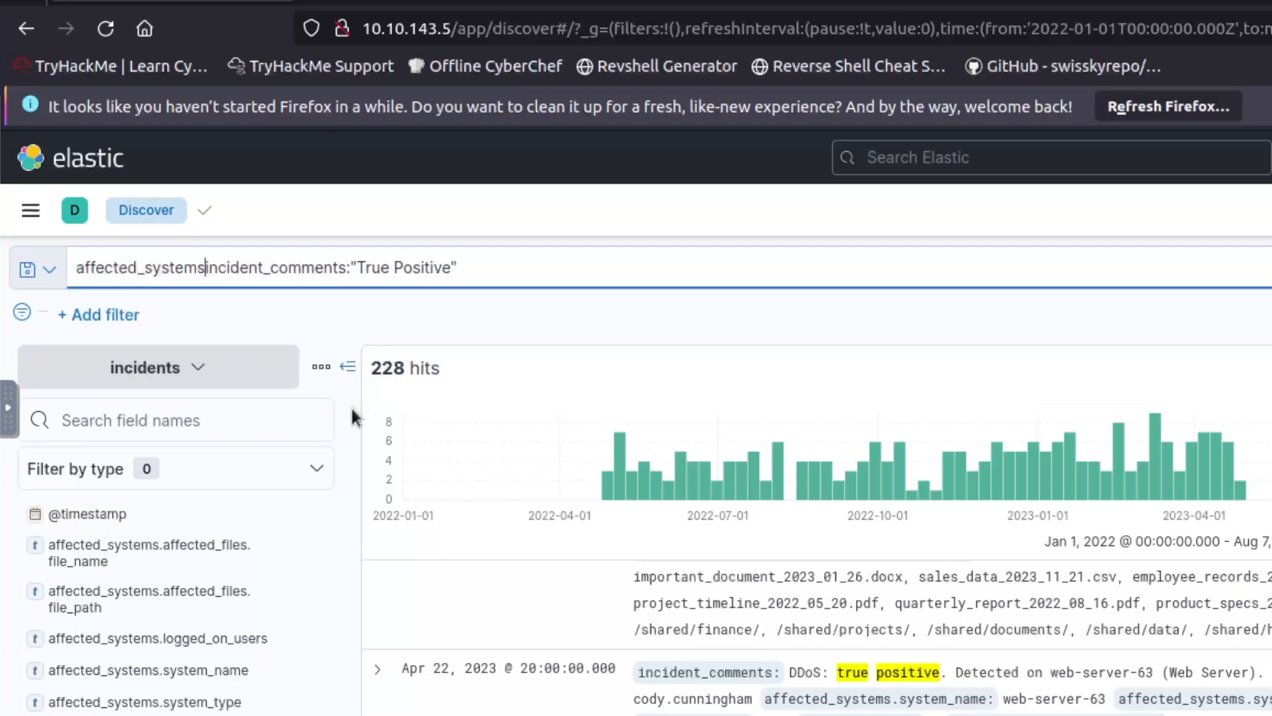
pyautogui.write('.system_type:"Web Server" AND')
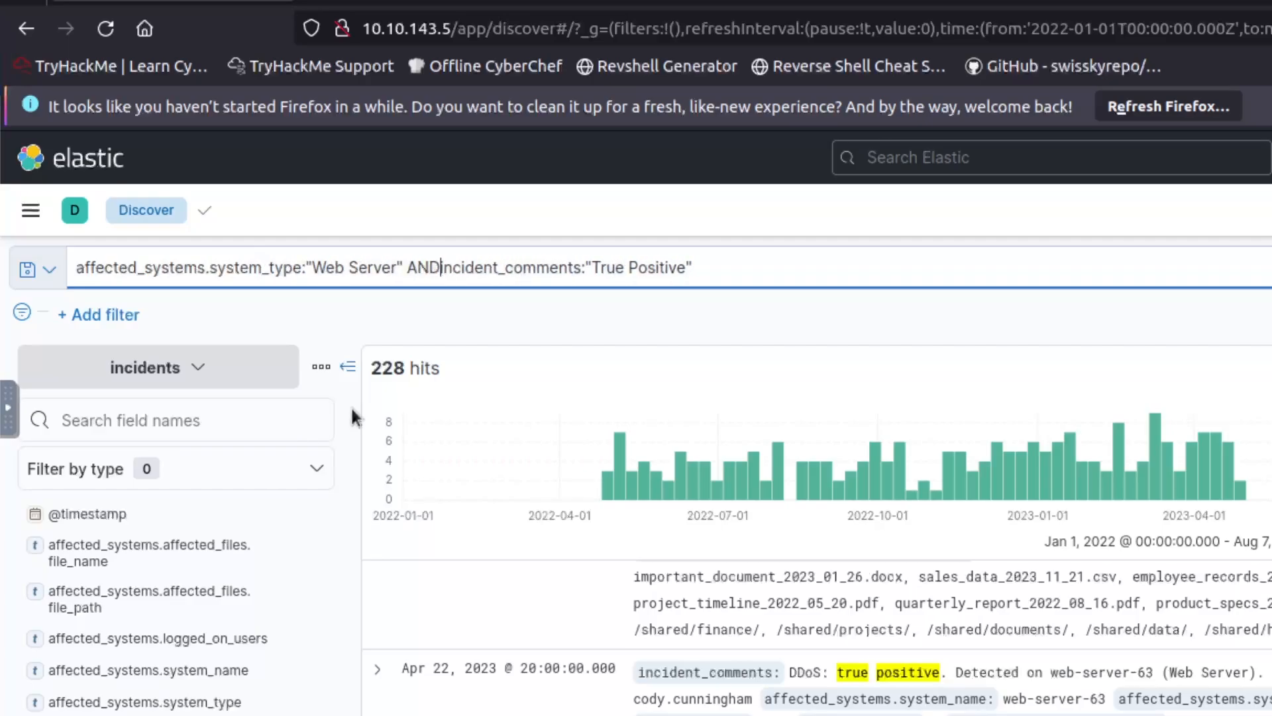
pyautogui.press('Return')
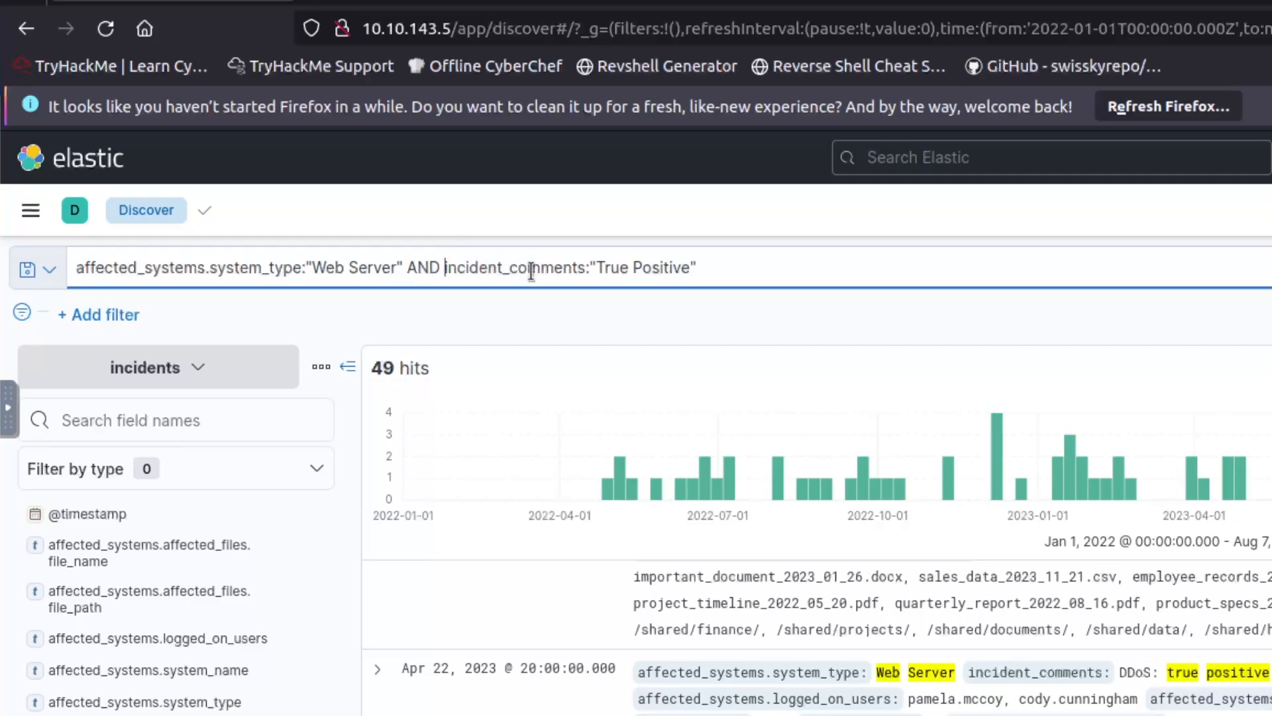
pyautogui.click(421, 268)
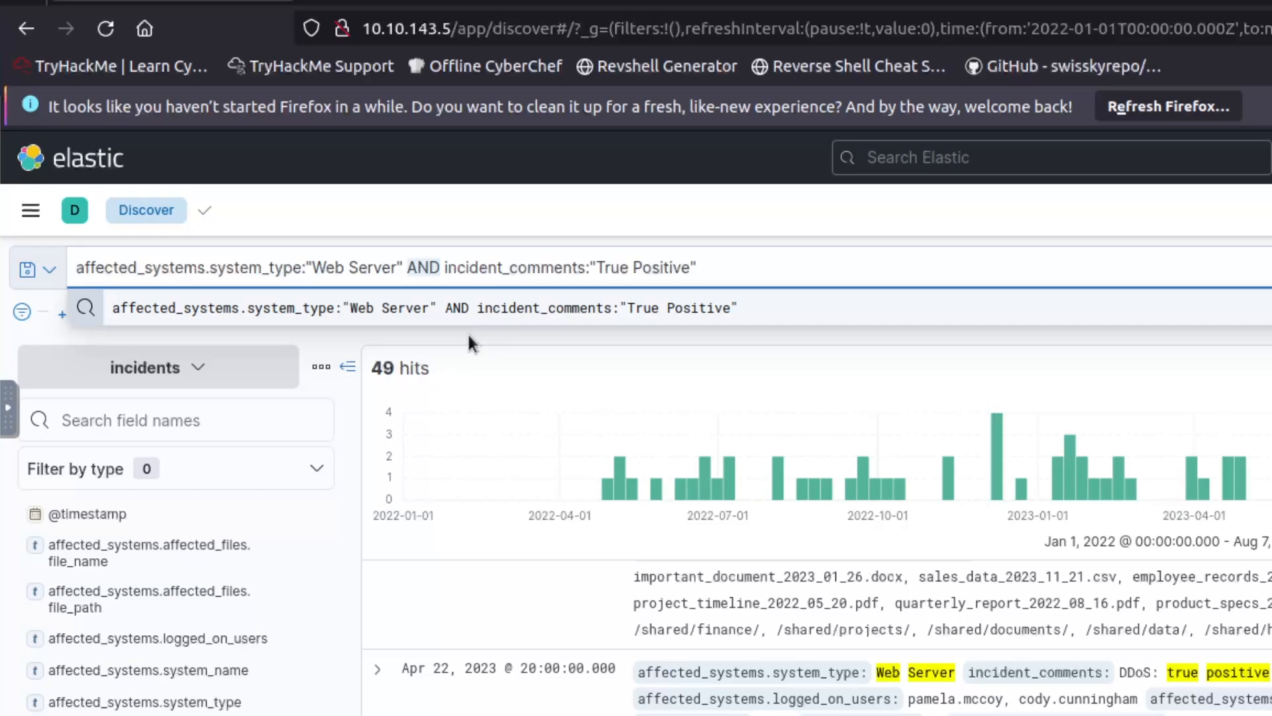
pyautogui.write('or')
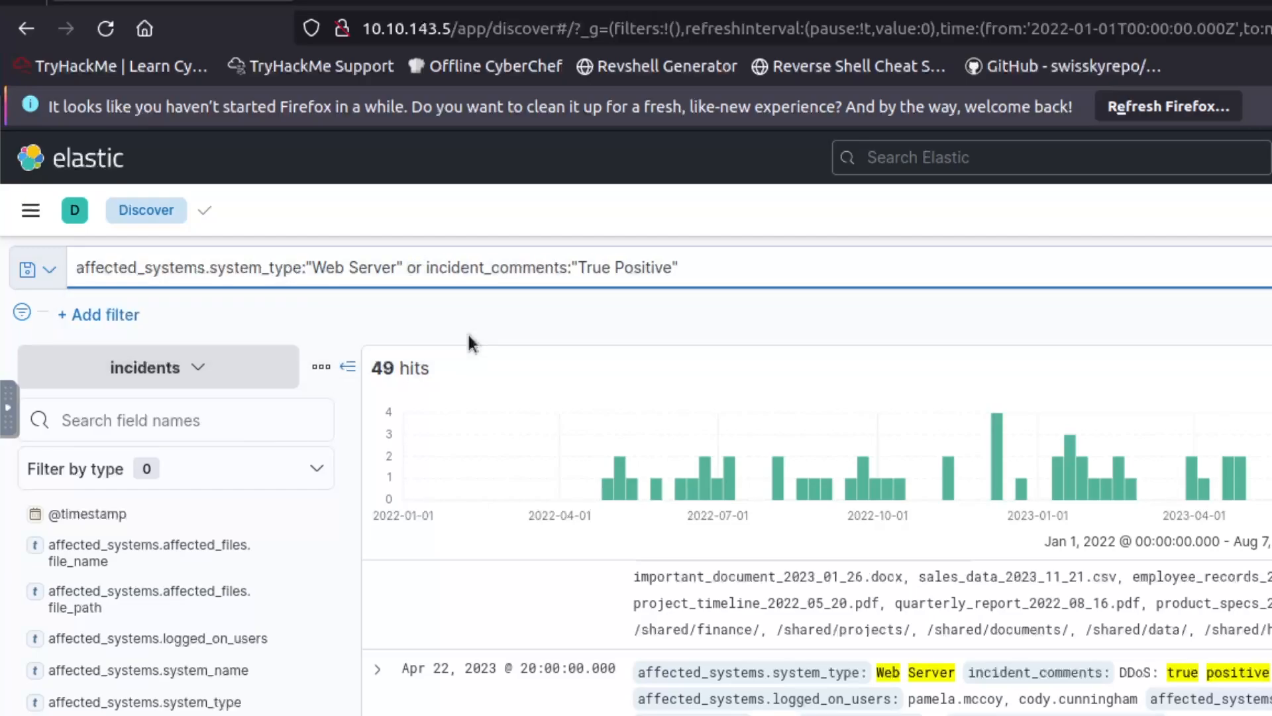
pyautogui.press('Return')
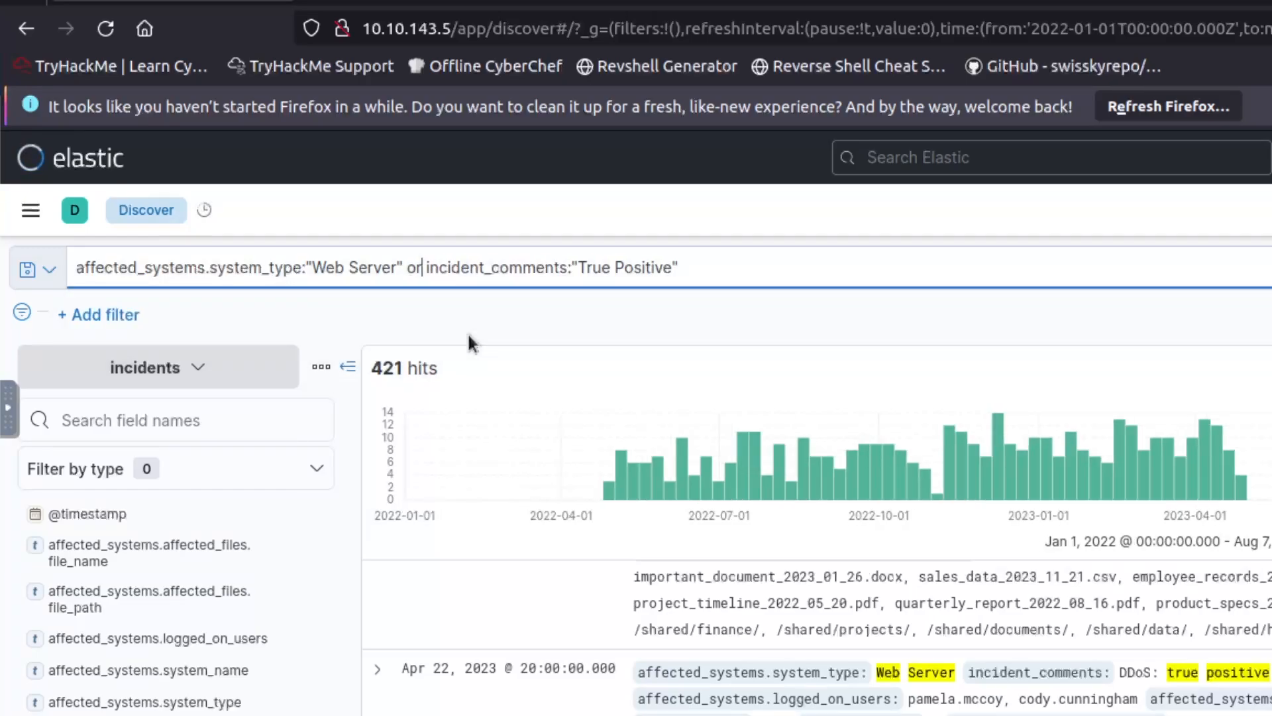
# Switch the operator back from 'or' to AND and rerun, returning 49 hits.
pyautogui.moveTo(393, 268); pyautogui.dragTo(313, 263)
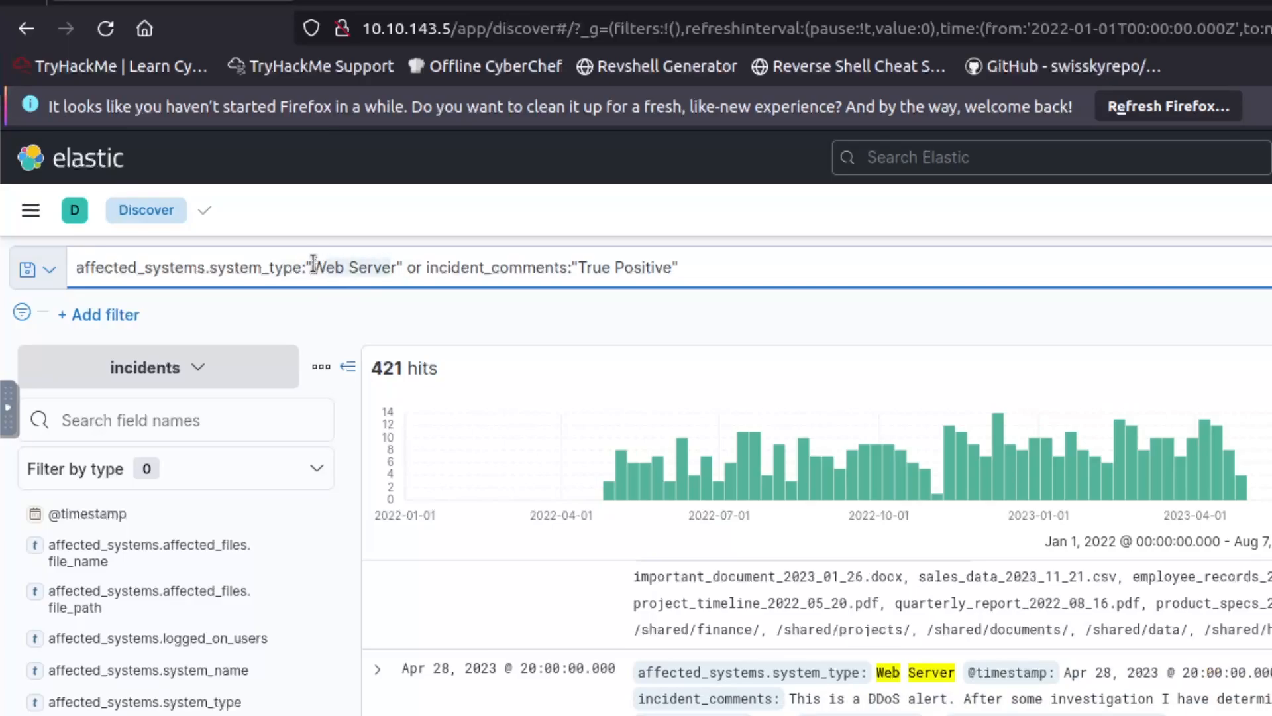
pyautogui.click(379, 262)
pyautogui.moveTo(672, 266); pyautogui.dragTo(596, 265)
pyautogui.click(595, 264)
pyautogui.doubleClick(414, 268)
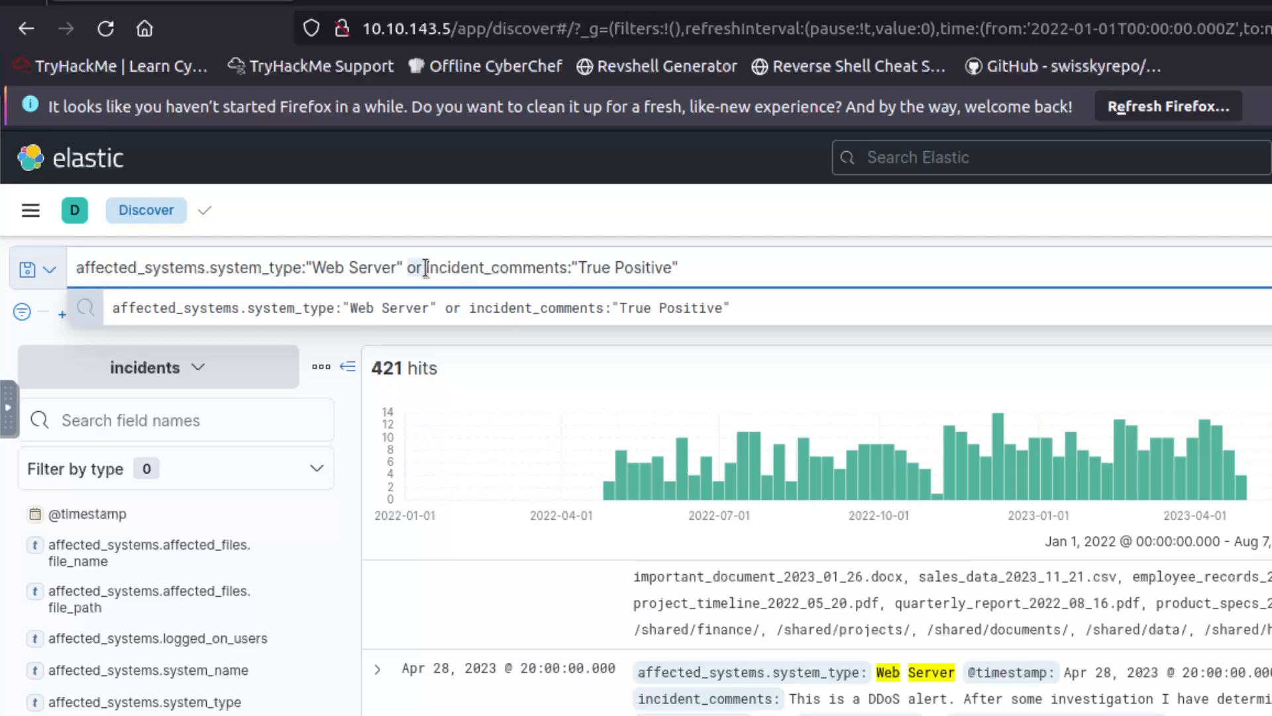
pyautogui.write('AND')
pyautogui.press('Return')
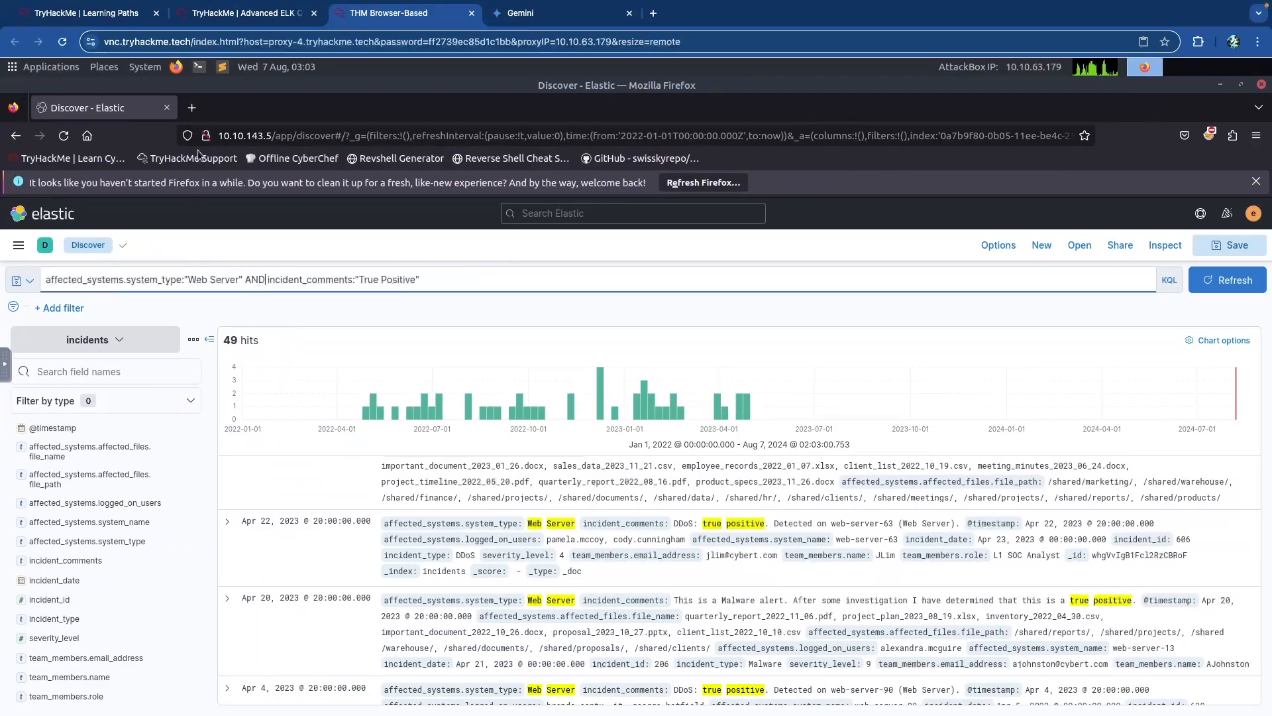
# Collapse Task 3, Nested Queries, and expand Task 4, Ranges, in the room page.
pyautogui.click(258, 19)
pyautogui.scroll(20, 407, 245)
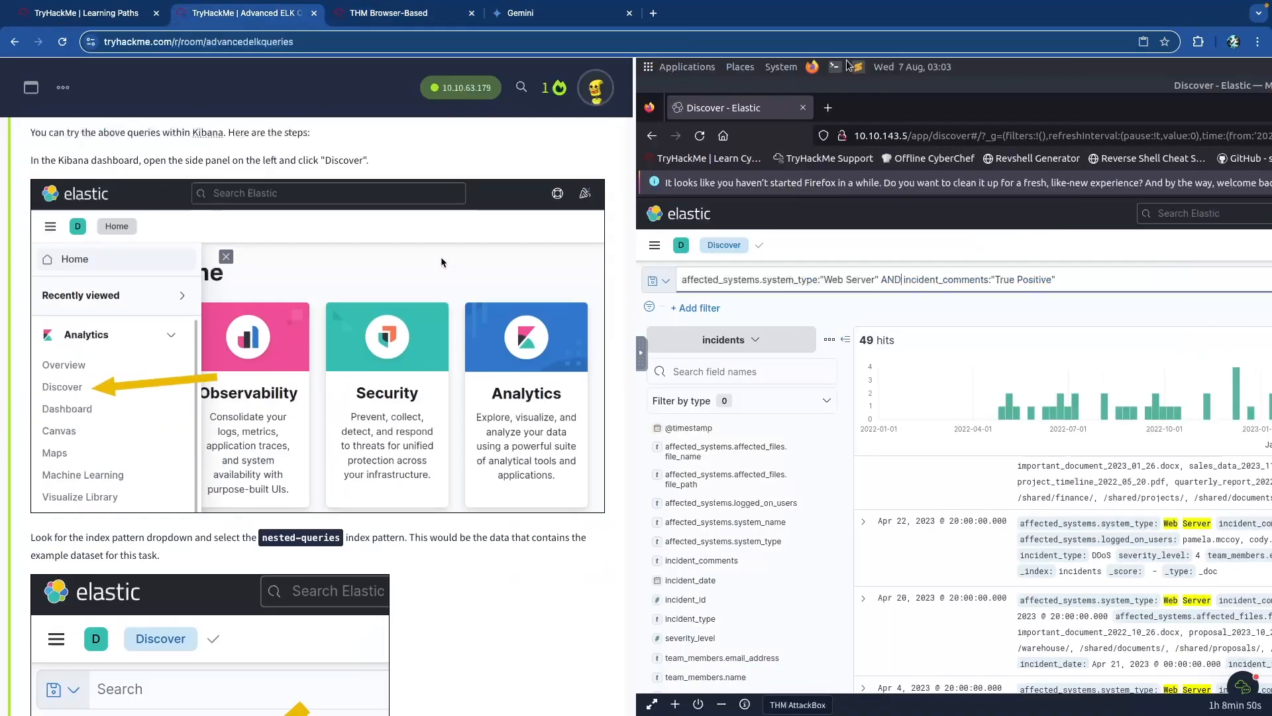
pyautogui.scroll(-2, 442, 263)
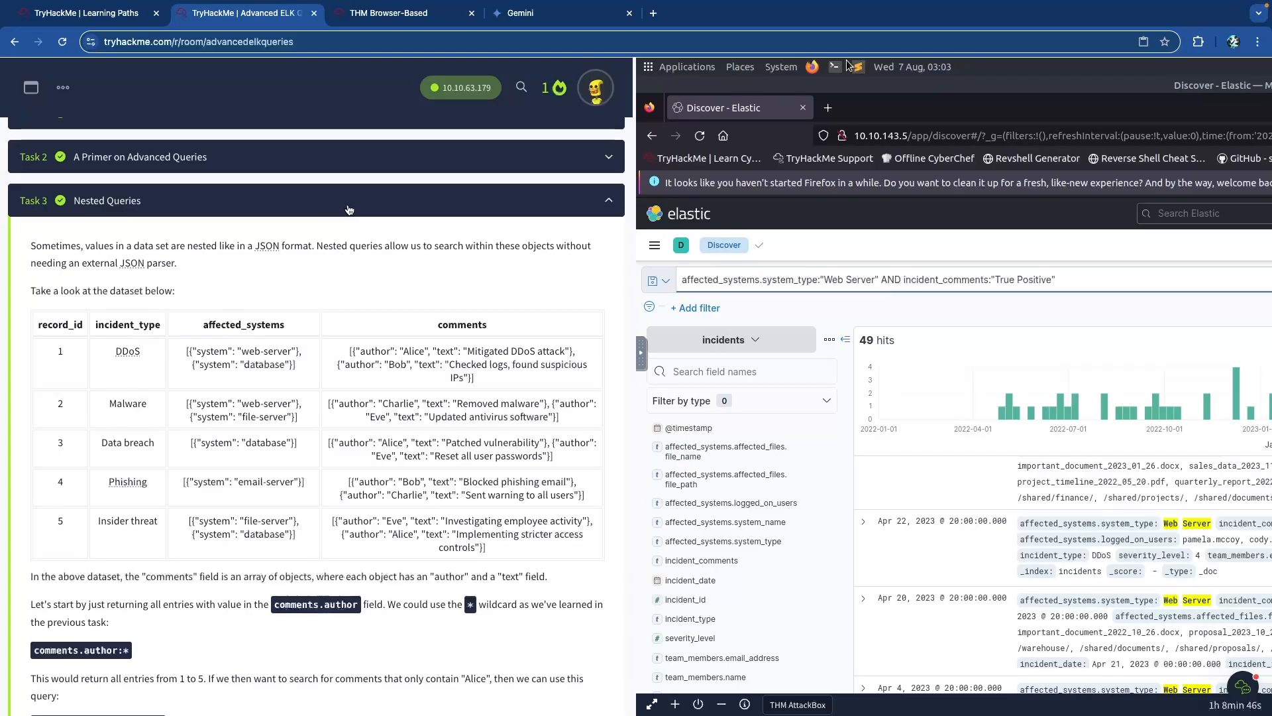
pyautogui.click(352, 210)
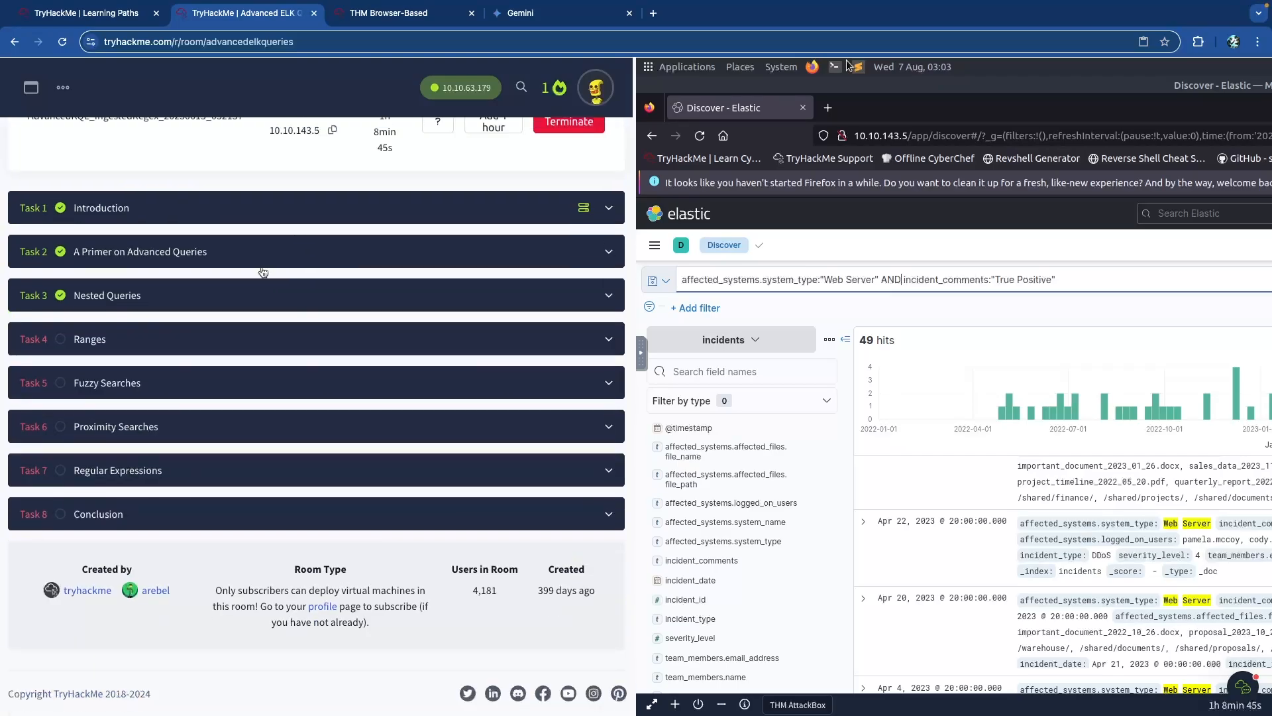
pyautogui.click(221, 346)
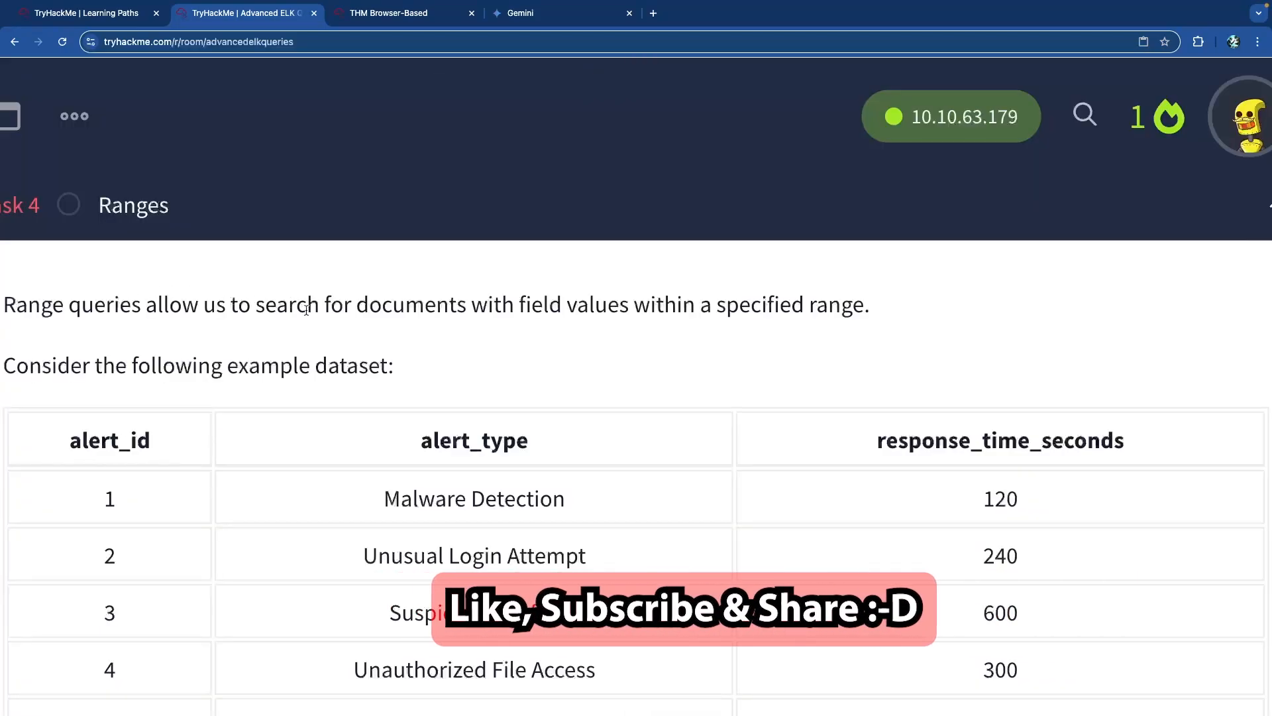
pyautogui.moveTo(343, 307); pyautogui.dragTo(614, 303)
pyautogui.click(608, 303)
pyautogui.scroll(-2, 502, 304)
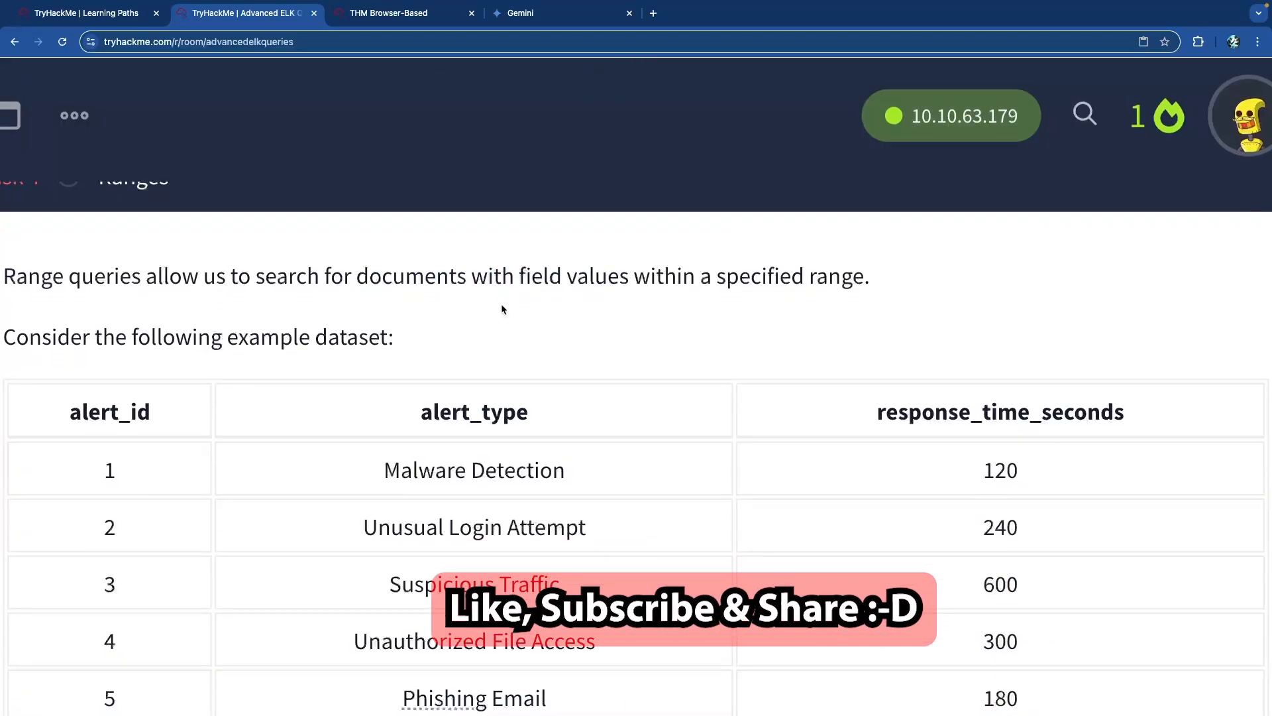
pyautogui.scroll(1, 501, 305)
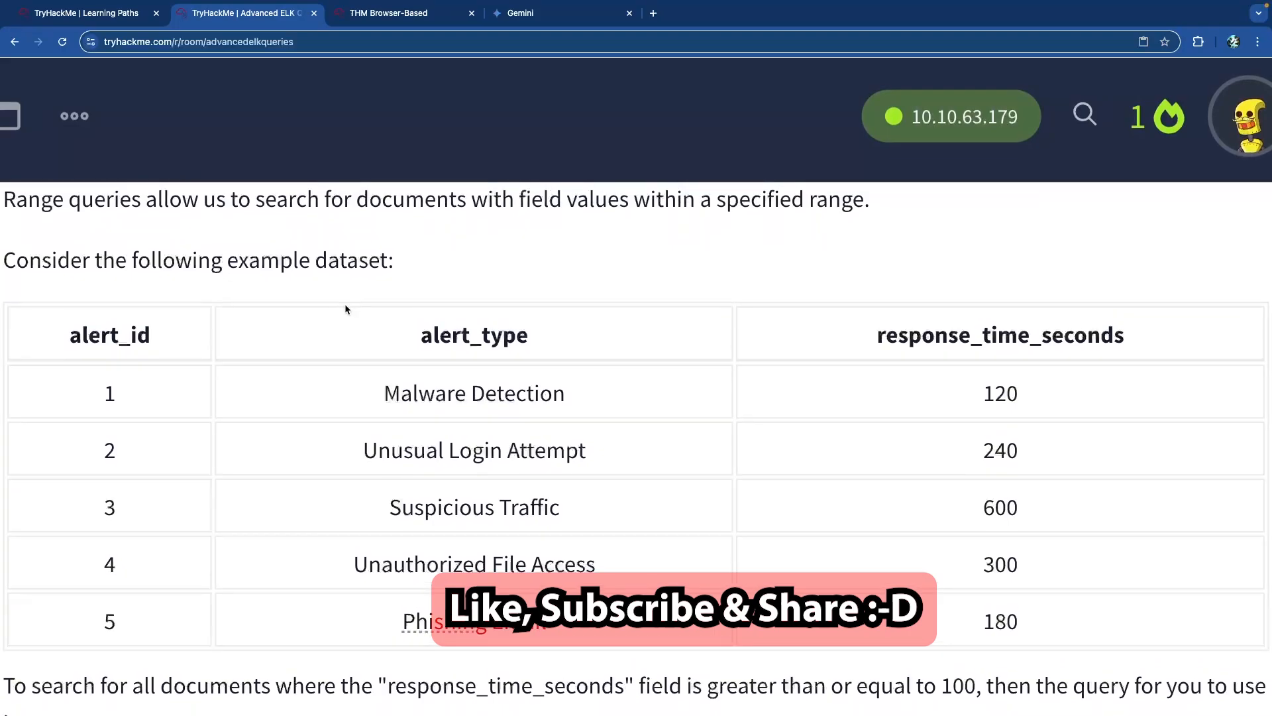
pyautogui.moveTo(43, 261); pyautogui.dragTo(388, 261)
pyautogui.click(386, 262)
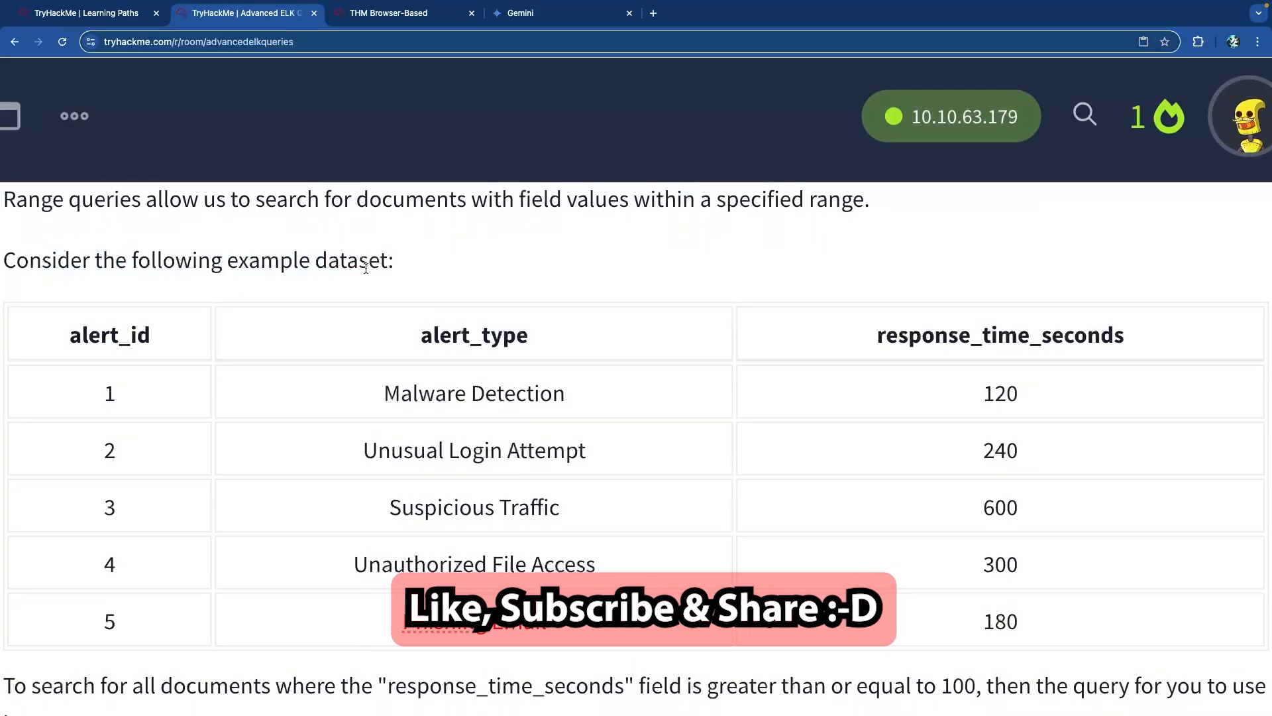
pyautogui.scroll(-1, 321, 298)
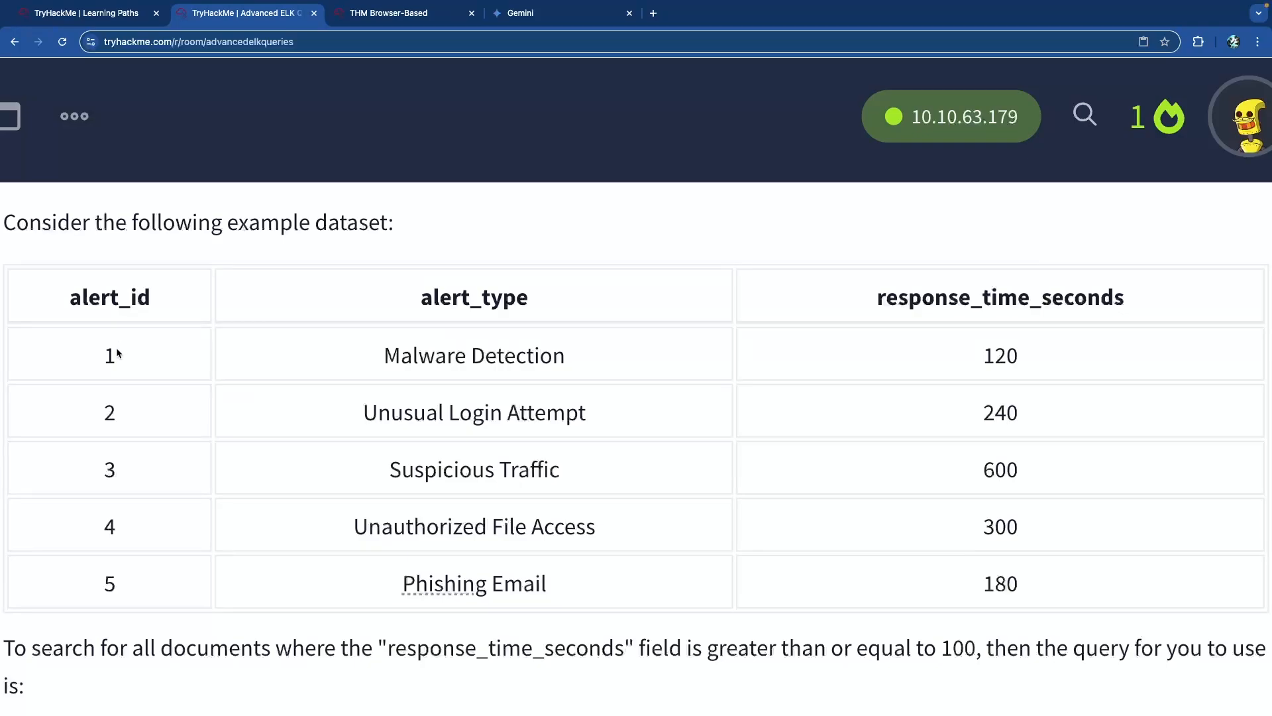
pyautogui.moveTo(454, 355); pyautogui.dragTo(573, 358)
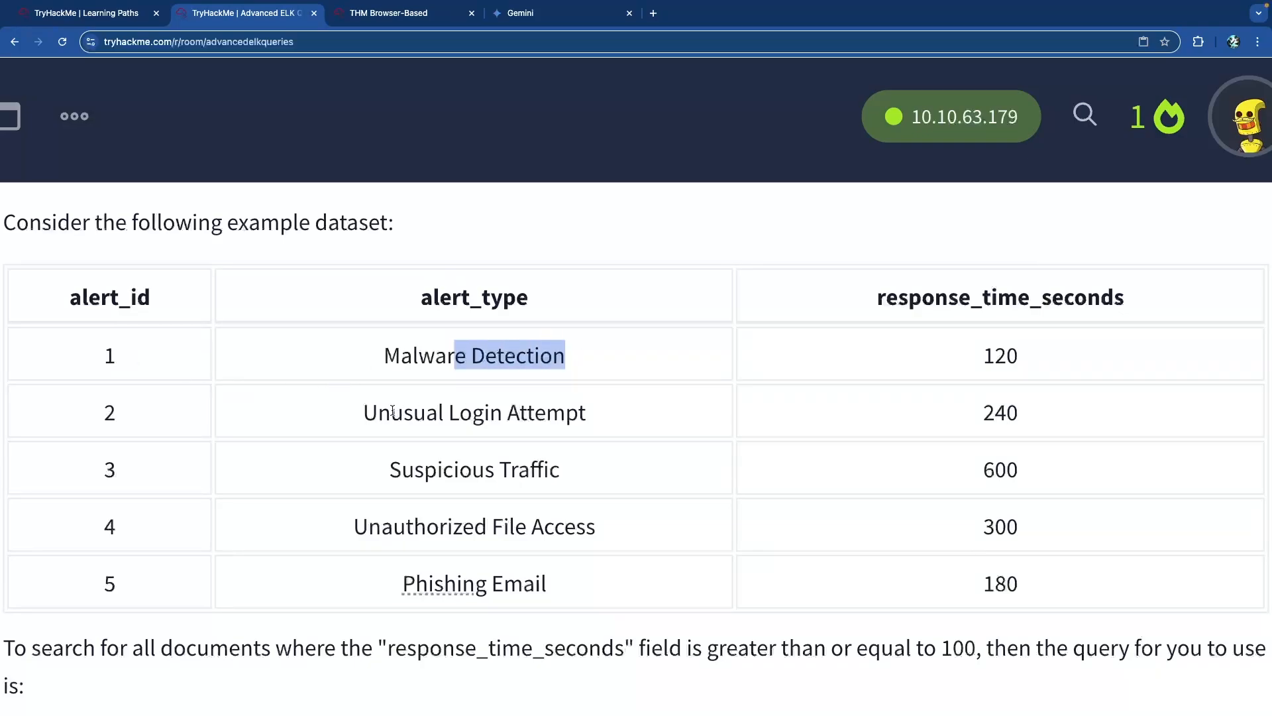
pyautogui.moveTo(392, 412); pyautogui.dragTo(560, 414)
pyautogui.moveTo(454, 470); pyautogui.dragTo(561, 472)
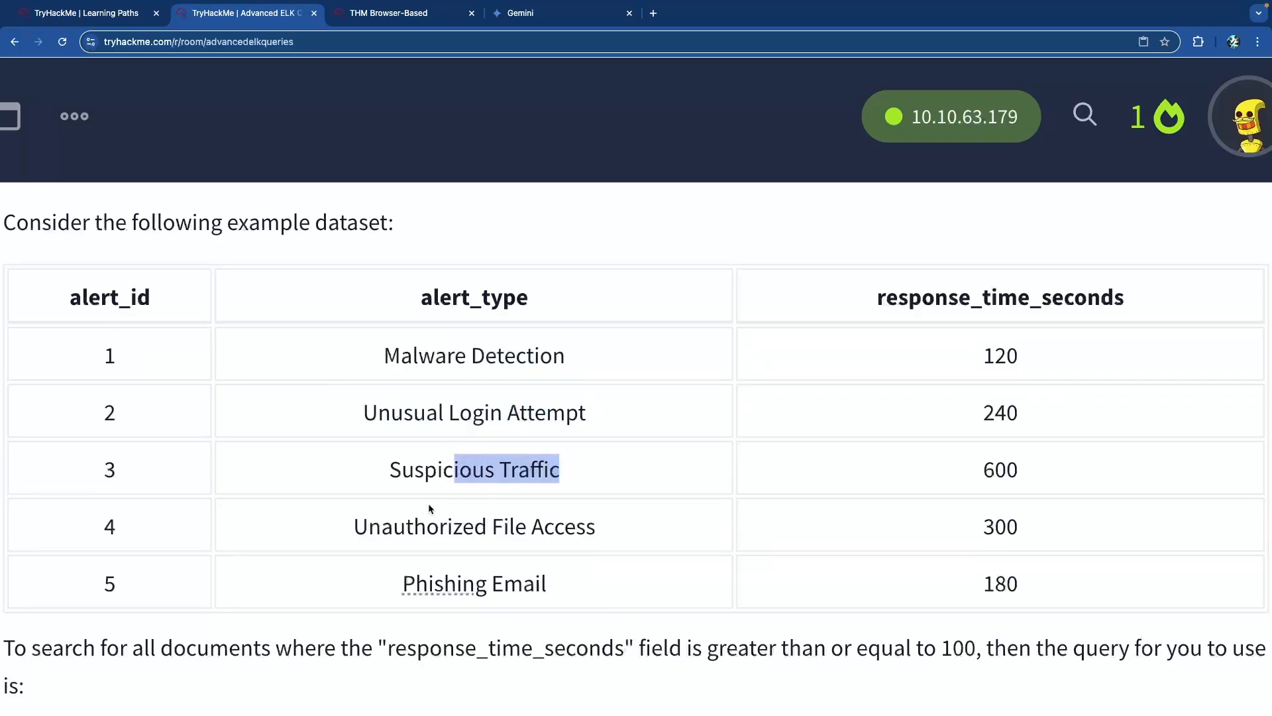
pyautogui.moveTo(426, 523); pyautogui.dragTo(598, 525)
pyautogui.moveTo(401, 585); pyautogui.dragTo(544, 586)
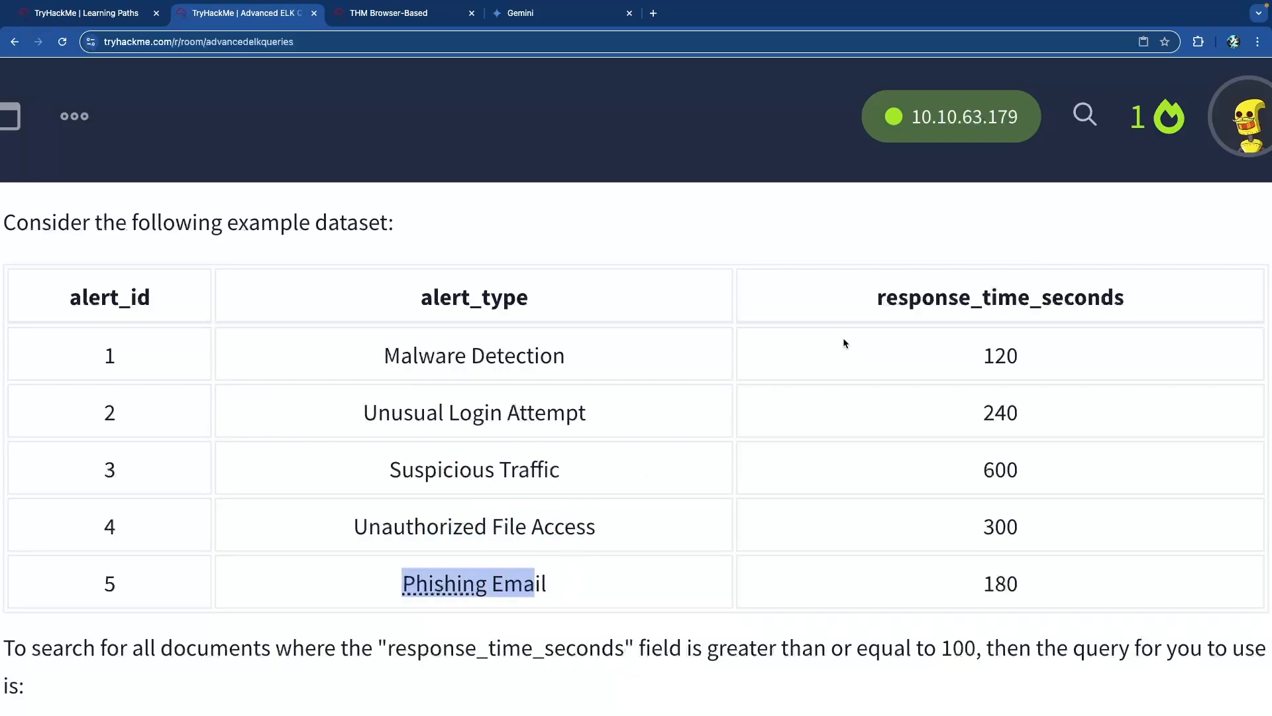
pyautogui.moveTo(974, 356); pyautogui.dragTo(968, 488)
pyautogui.click(982, 524)
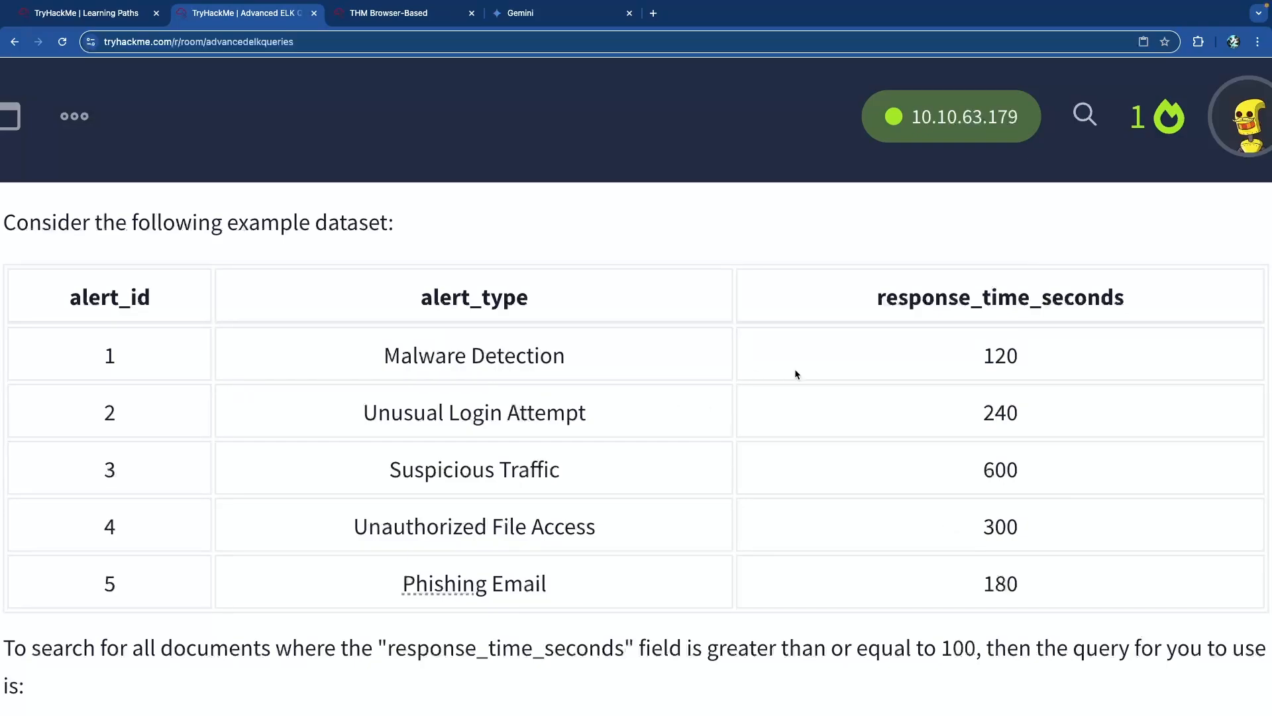
pyautogui.doubleClick(998, 359)
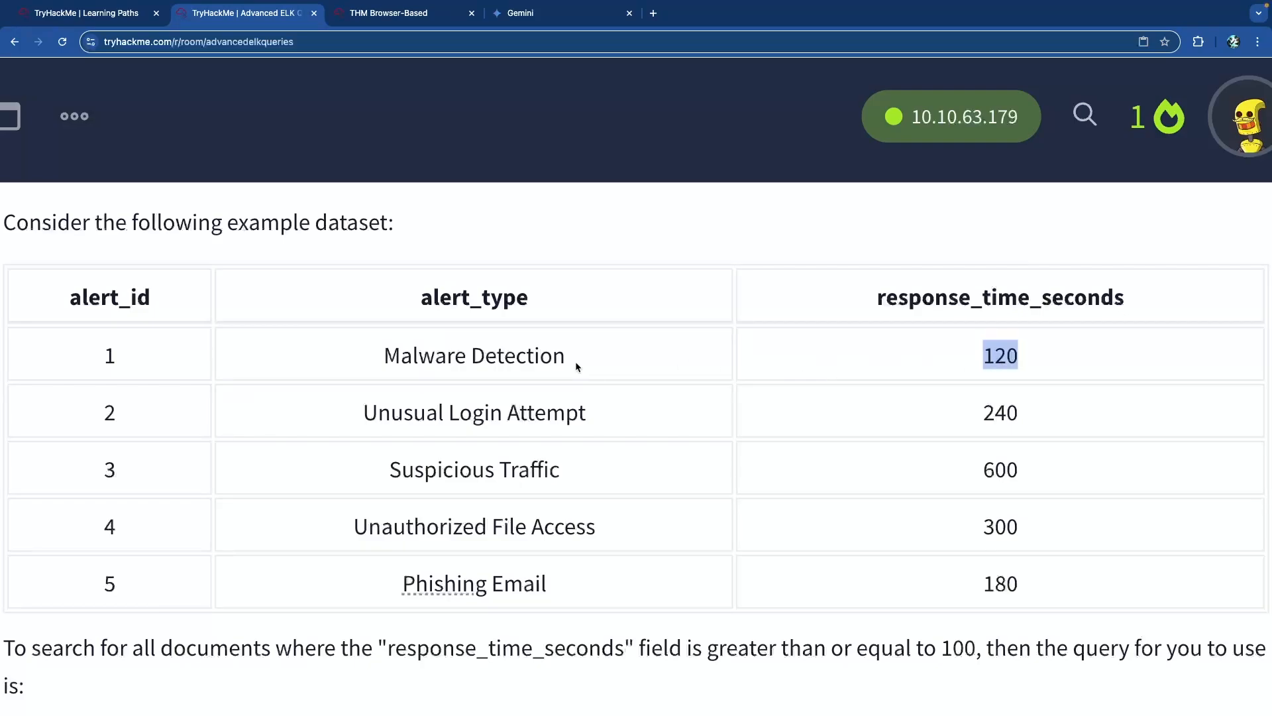
pyautogui.click(497, 354)
pyautogui.doubleClick(1008, 358)
pyautogui.moveTo(427, 584); pyautogui.dragTo(519, 585)
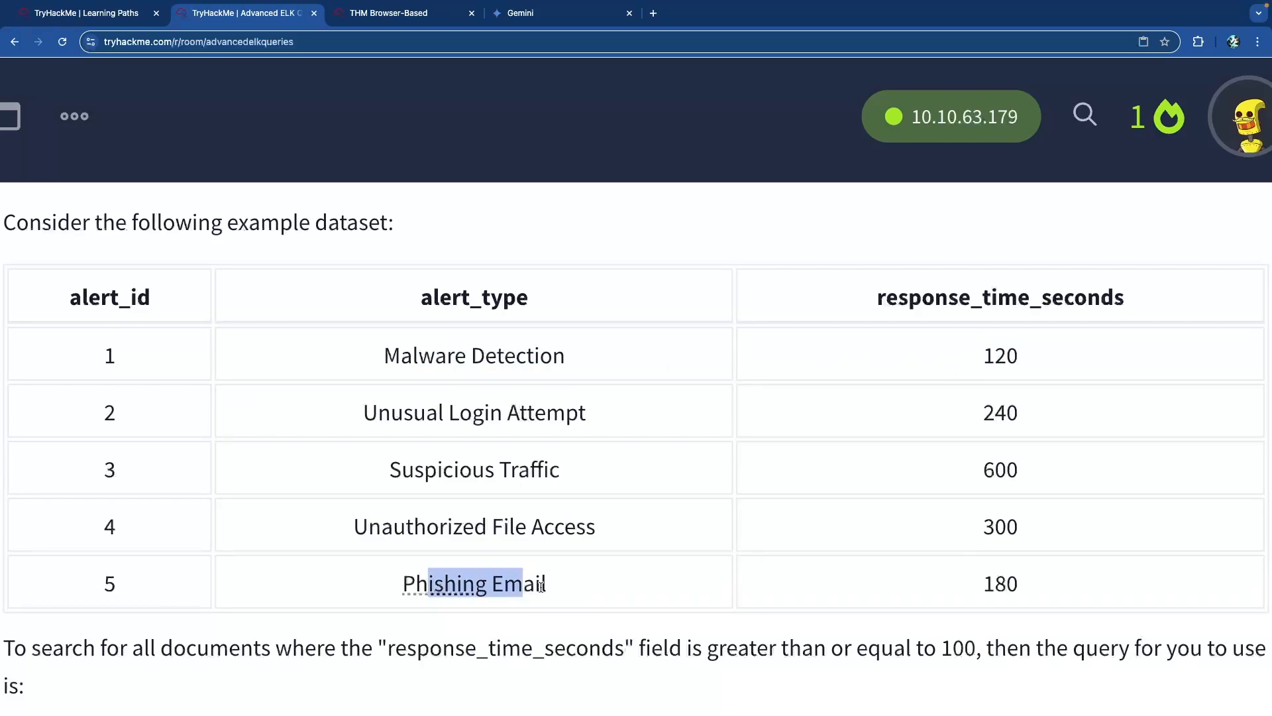
pyautogui.doubleClick(1001, 580)
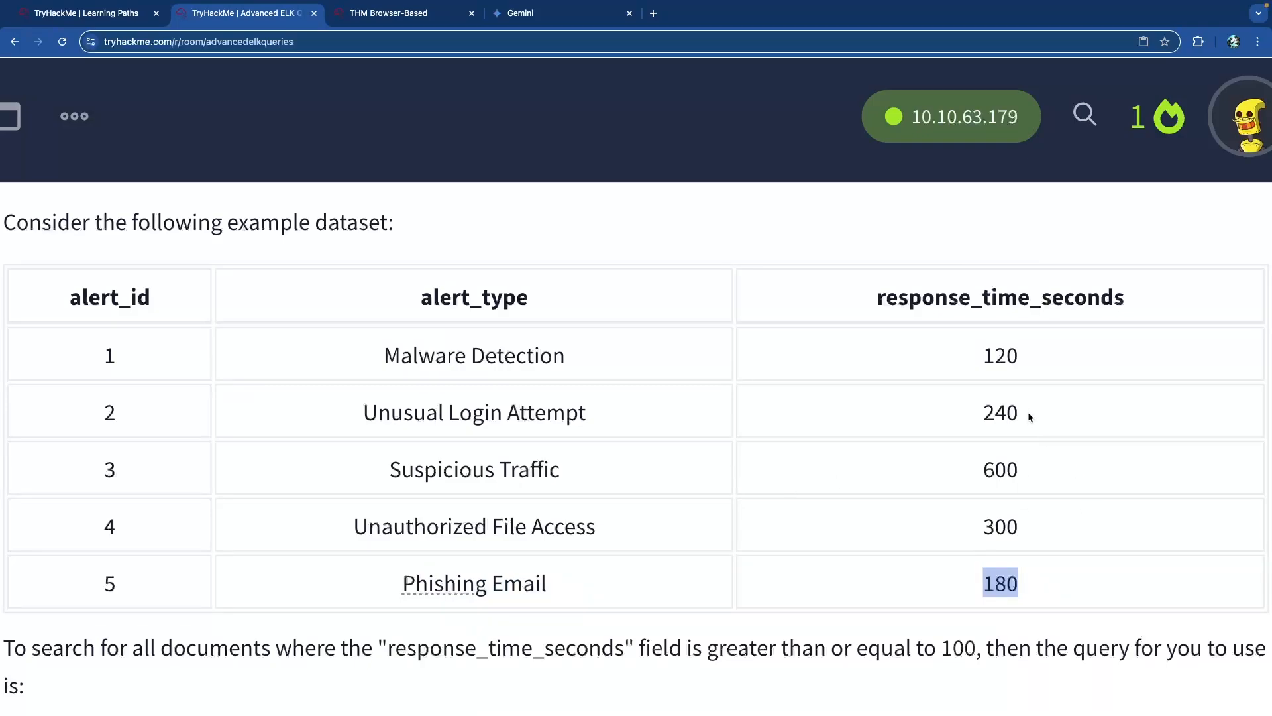
pyautogui.click(988, 358)
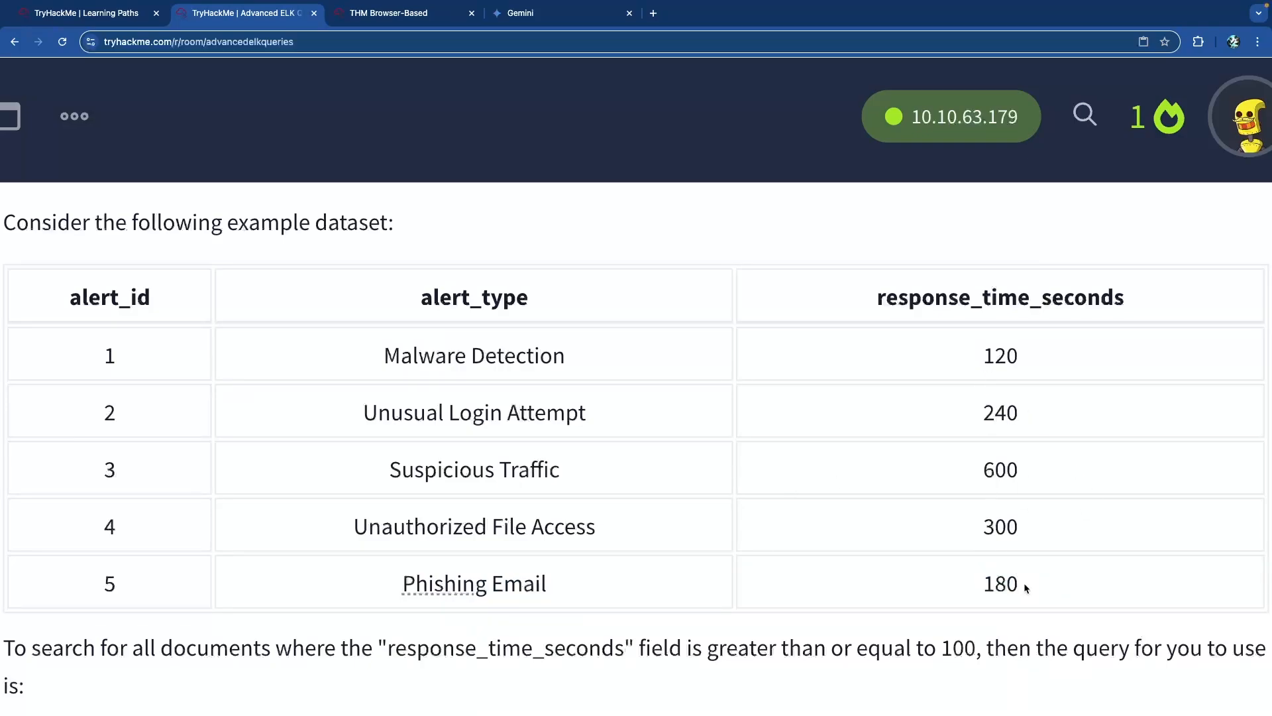
pyautogui.moveTo(410, 360); pyautogui.dragTo(542, 359)
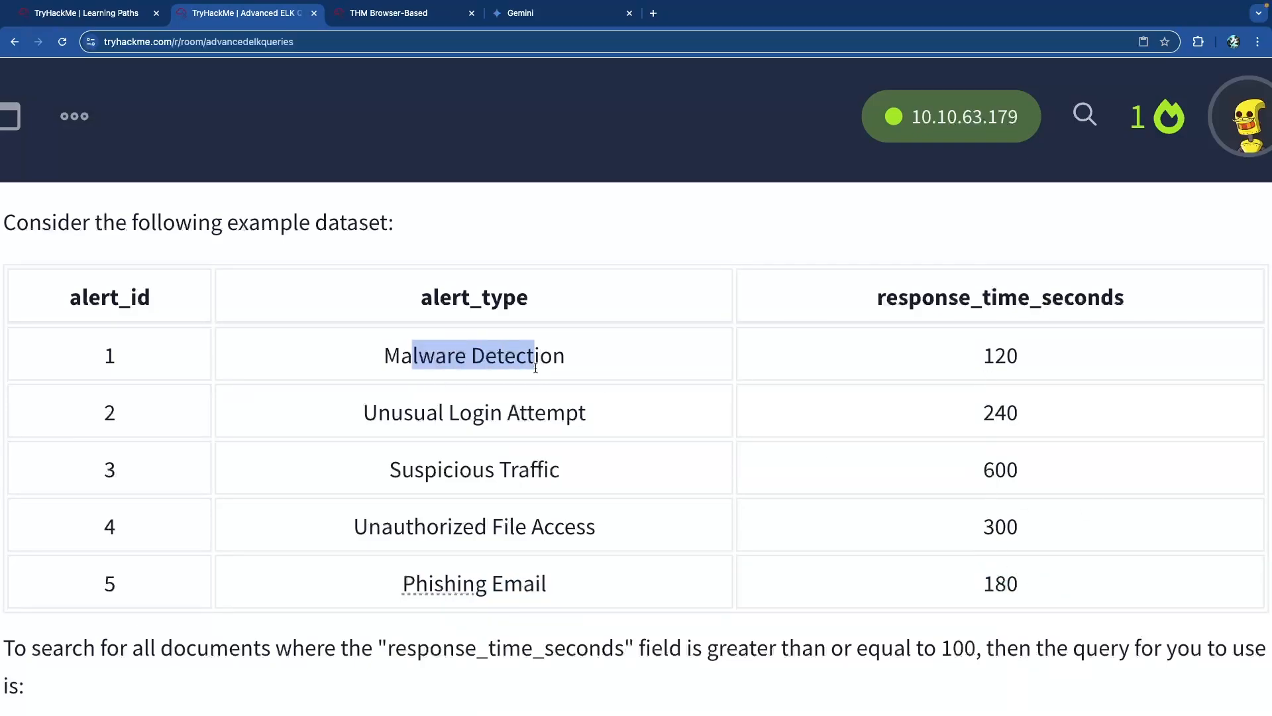
pyautogui.moveTo(434, 597); pyautogui.dragTo(579, 586)
pyautogui.click(579, 586)
pyautogui.scroll(-5, 583, 565)
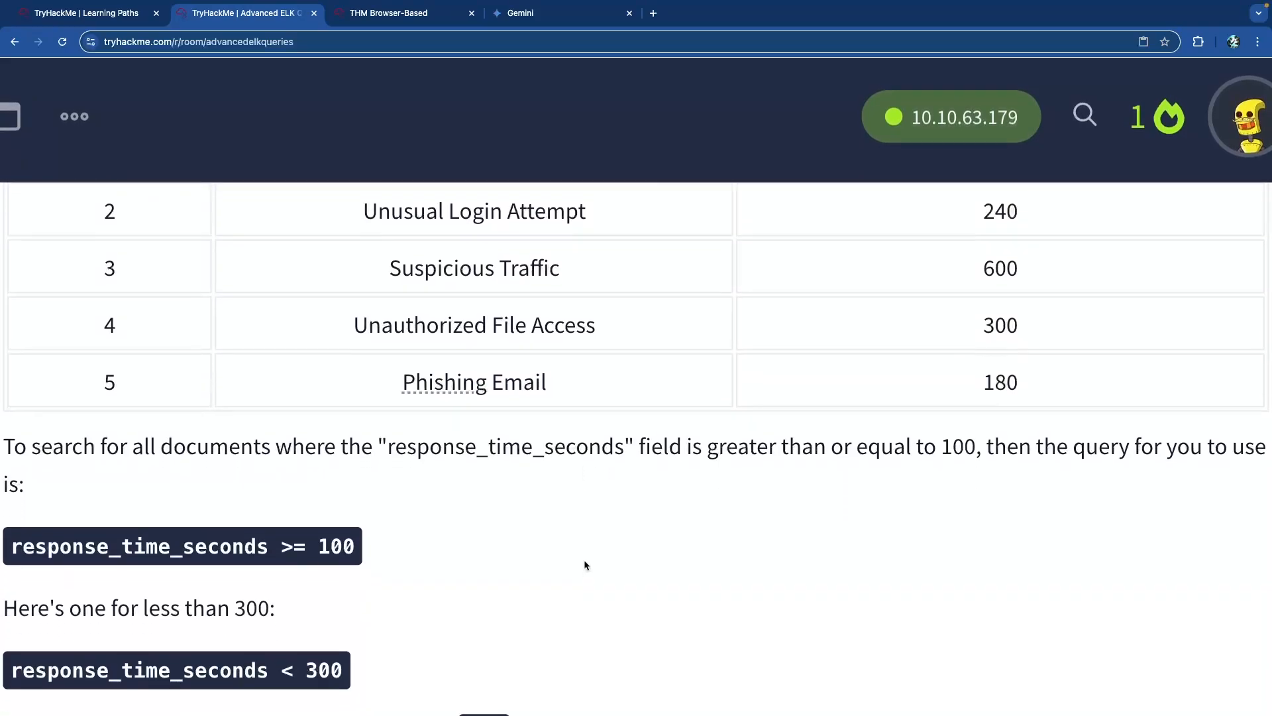
pyautogui.moveTo(122, 416); pyautogui.dragTo(718, 416)
pyautogui.click(524, 417)
pyautogui.click(719, 416)
pyautogui.hscroll(2, 784, 414)
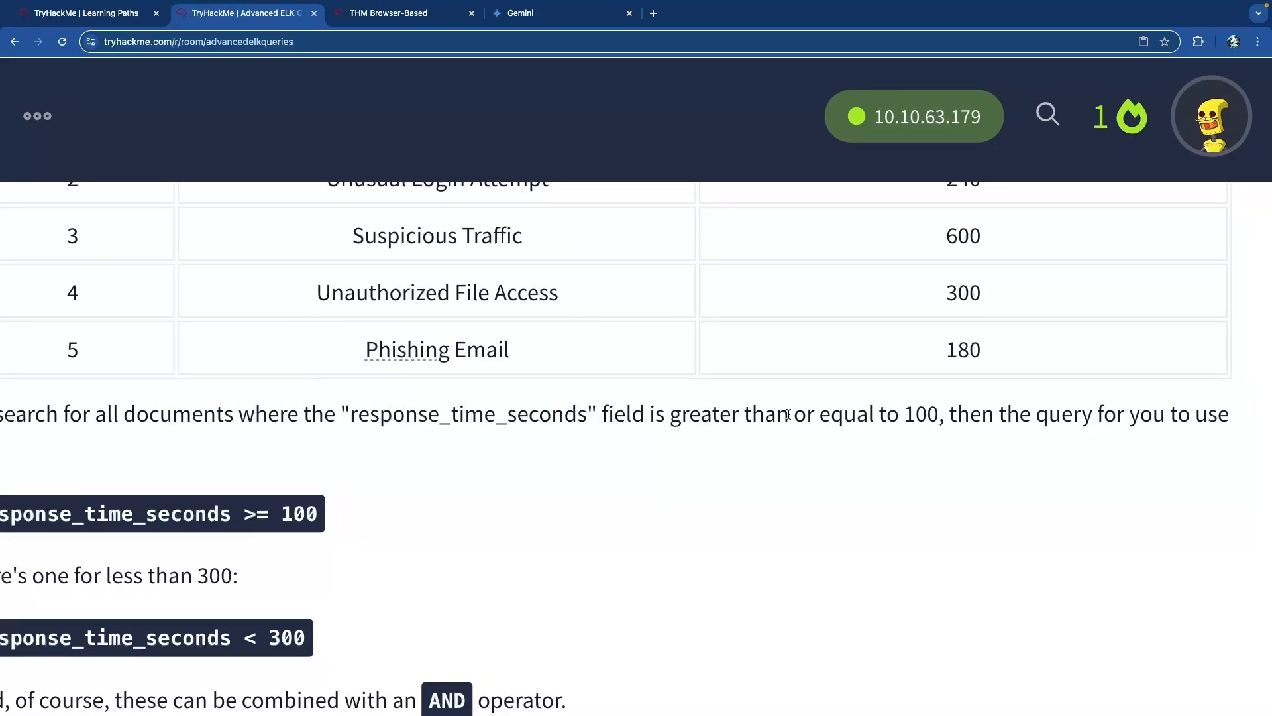
pyautogui.hscroll(-3, 925, 423)
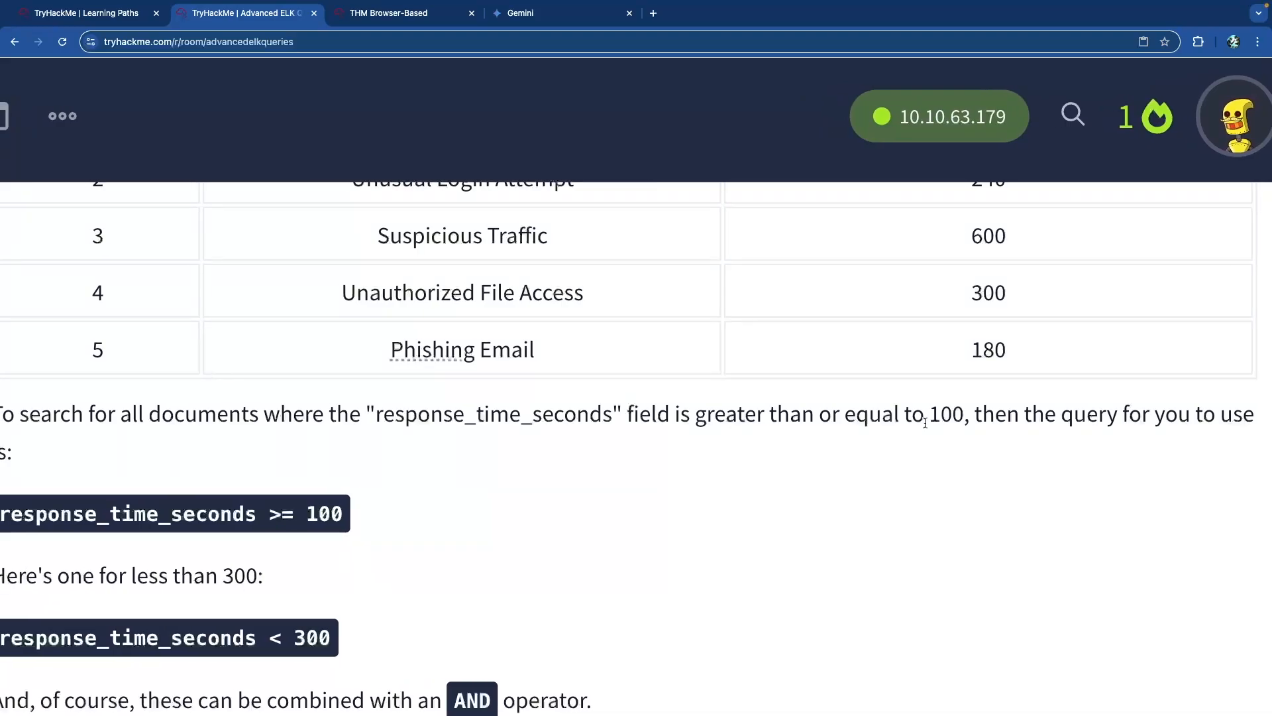
pyautogui.moveTo(299, 506); pyautogui.dragTo(33, 513)
pyautogui.click(327, 513)
pyautogui.moveTo(302, 521); pyautogui.dragTo(334, 516)
pyautogui.click(335, 515)
pyautogui.scroll(2, 429, 423)
pyautogui.scroll(3, 429, 423)
pyautogui.scroll(-5, 781, 444)
pyautogui.scroll(-3, 590, 451)
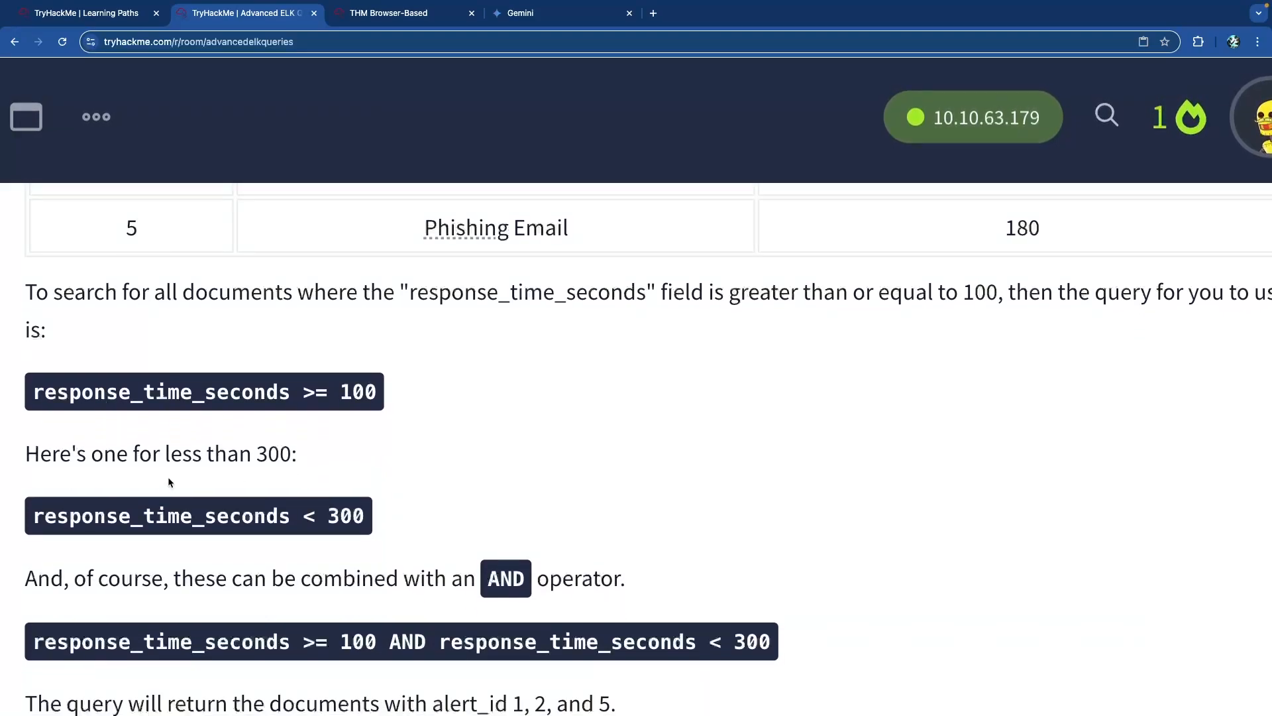
pyautogui.moveTo(70, 456); pyautogui.dragTo(282, 456)
pyautogui.click(282, 456)
pyautogui.scroll(5, 341, 499)
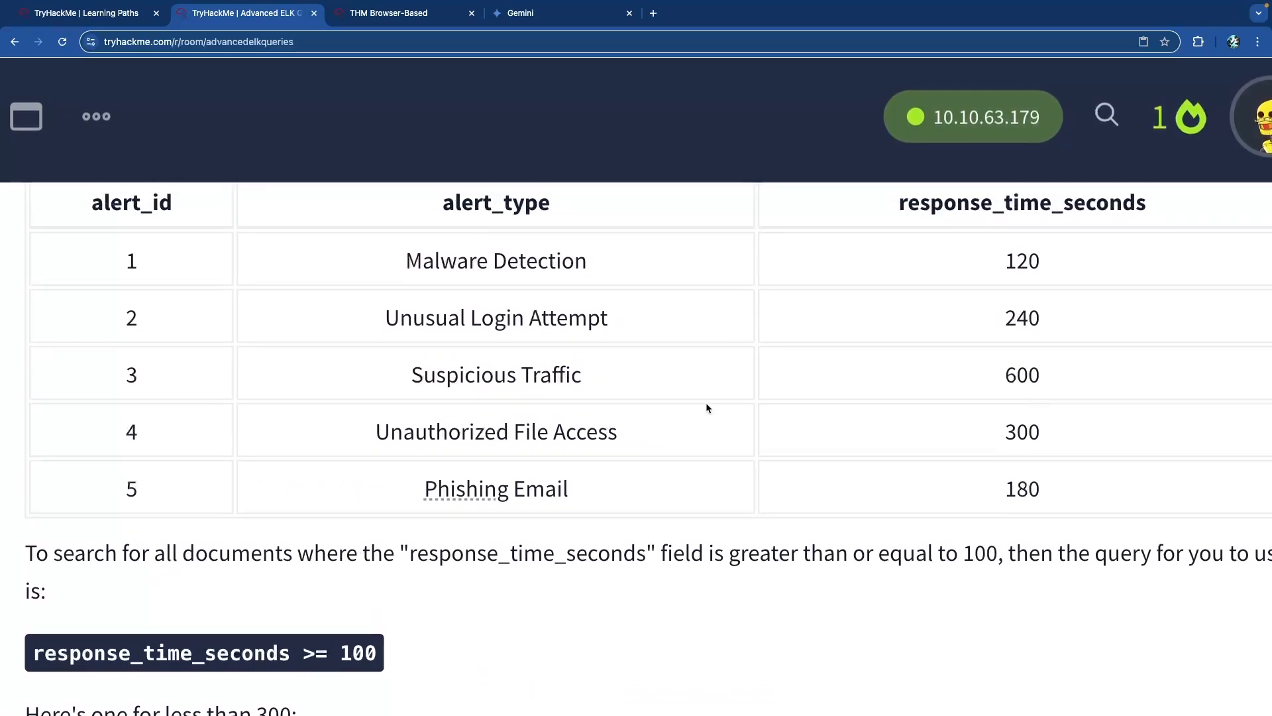
pyautogui.scroll(-1, 716, 408)
pyautogui.moveTo(1041, 528); pyautogui.dragTo(1003, 526)
pyautogui.moveTo(1004, 357); pyautogui.dragTo(1028, 356)
pyautogui.moveTo(1044, 303); pyautogui.dragTo(983, 302)
pyautogui.moveTo(1026, 464); pyautogui.dragTo(989, 474)
pyautogui.scroll(-4, 661, 467)
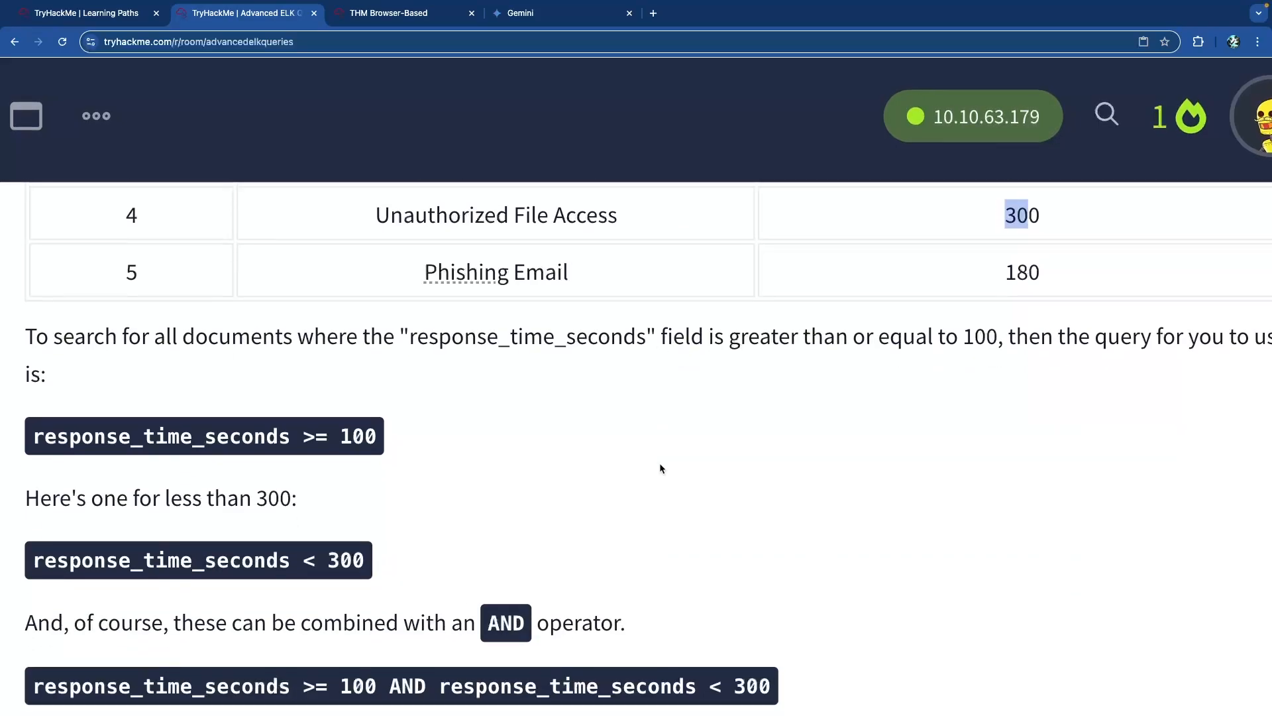
pyautogui.doubleClick(322, 558)
pyautogui.click(322, 558)
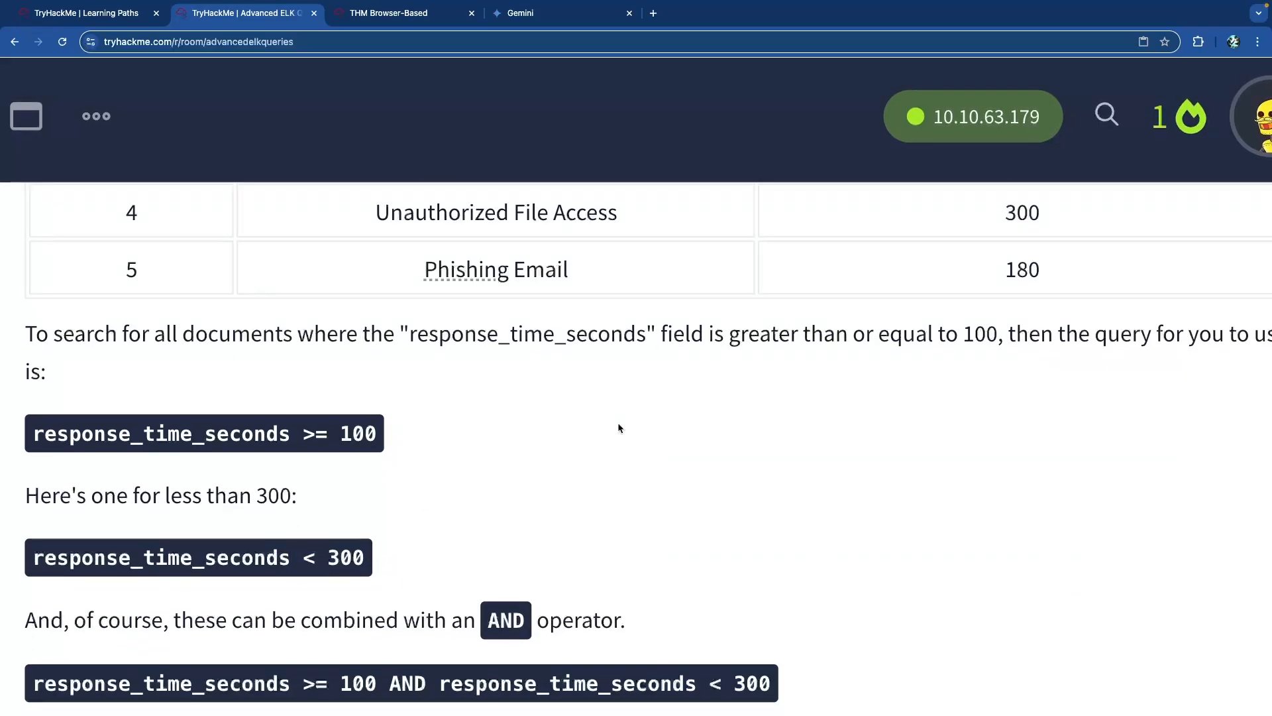
pyautogui.scroll(1, 678, 420)
pyautogui.scroll(-4, 681, 424)
pyautogui.moveTo(122, 431); pyautogui.dragTo(455, 430)
pyautogui.click(445, 428)
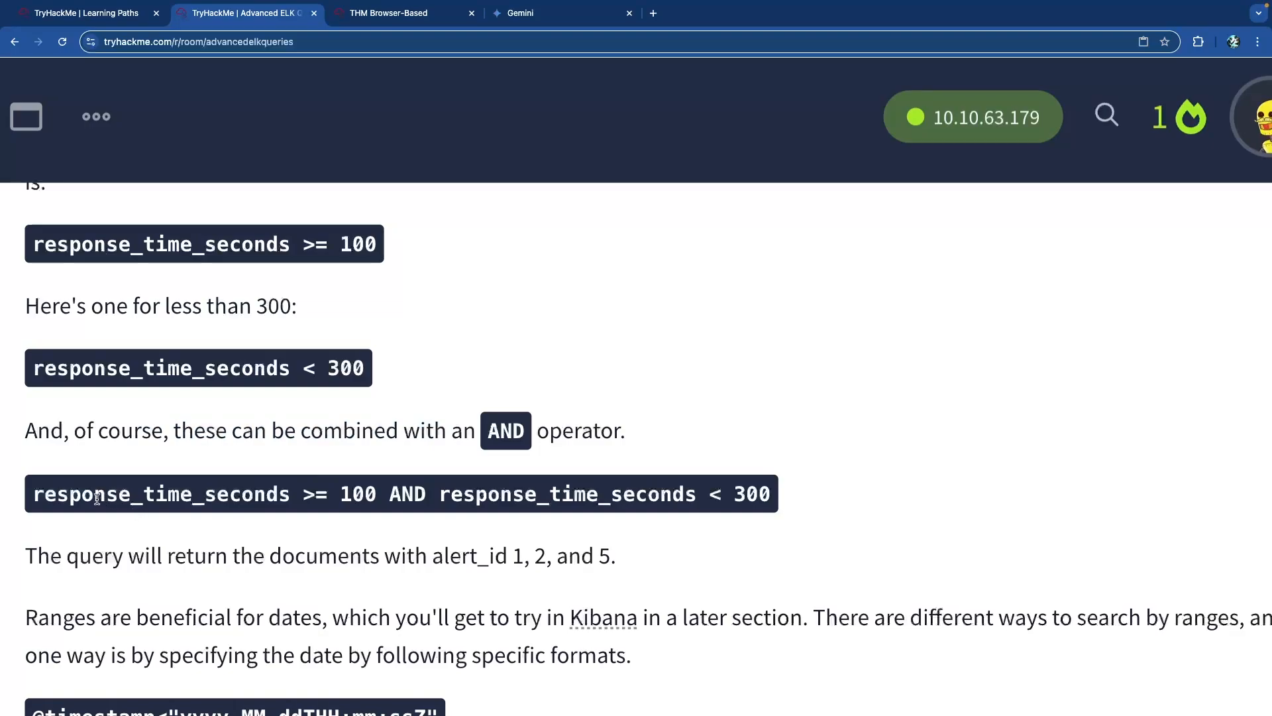
pyautogui.moveTo(61, 496); pyautogui.dragTo(323, 498)
pyautogui.click(278, 494)
pyautogui.doubleClick(350, 494)
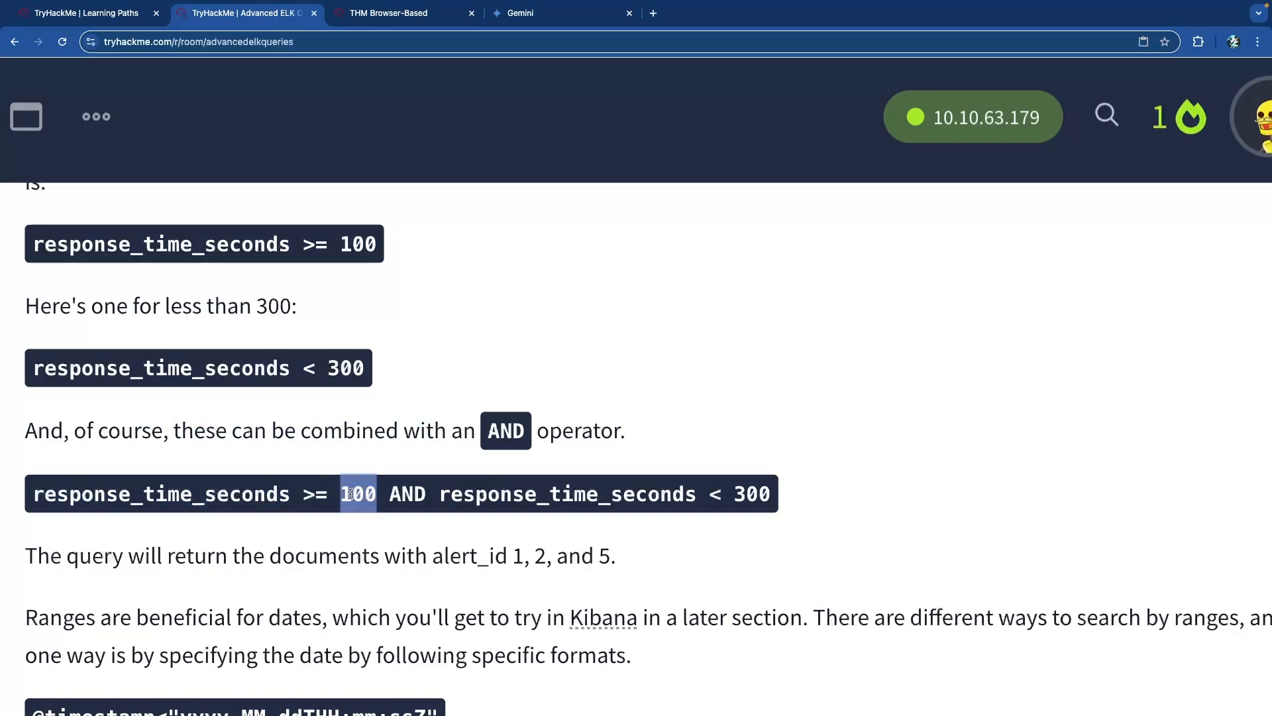
pyautogui.doubleClick(399, 494)
pyautogui.moveTo(710, 497); pyautogui.dragTo(777, 500)
pyautogui.click(778, 502)
pyautogui.scroll(8, 743, 501)
pyautogui.scroll(-1, 742, 501)
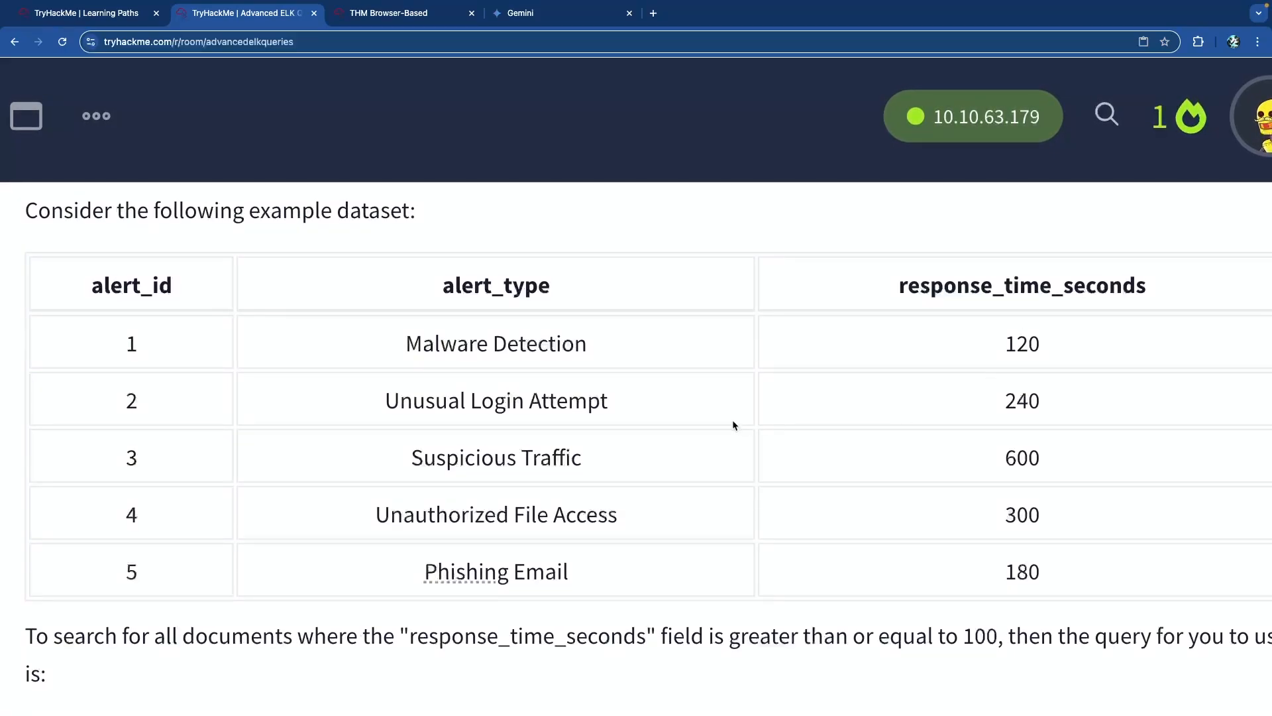
pyautogui.scroll(-4, 733, 421)
pyautogui.scroll(-6, 733, 424)
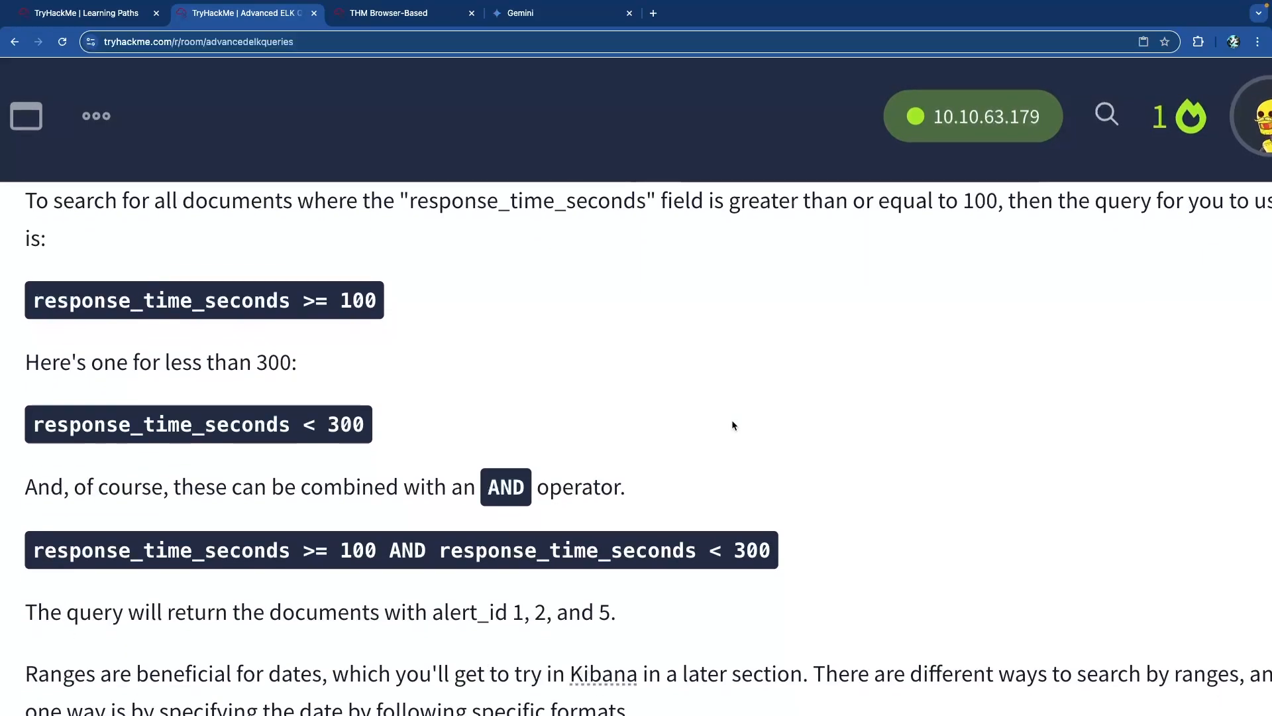
pyautogui.scroll(-1, 557, 431)
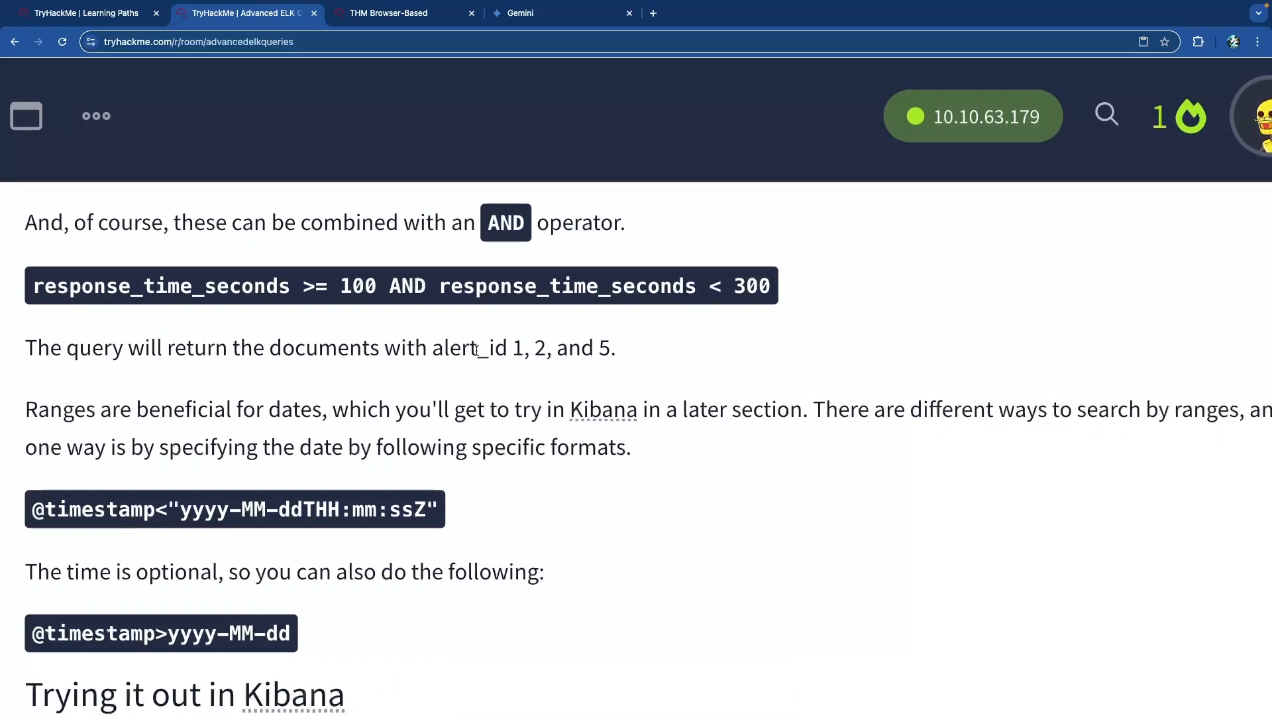
pyautogui.moveTo(472, 349); pyautogui.dragTo(625, 349)
pyautogui.scroll(7, 557, 363)
pyautogui.doubleClick(442, 358)
pyautogui.doubleClick(472, 414)
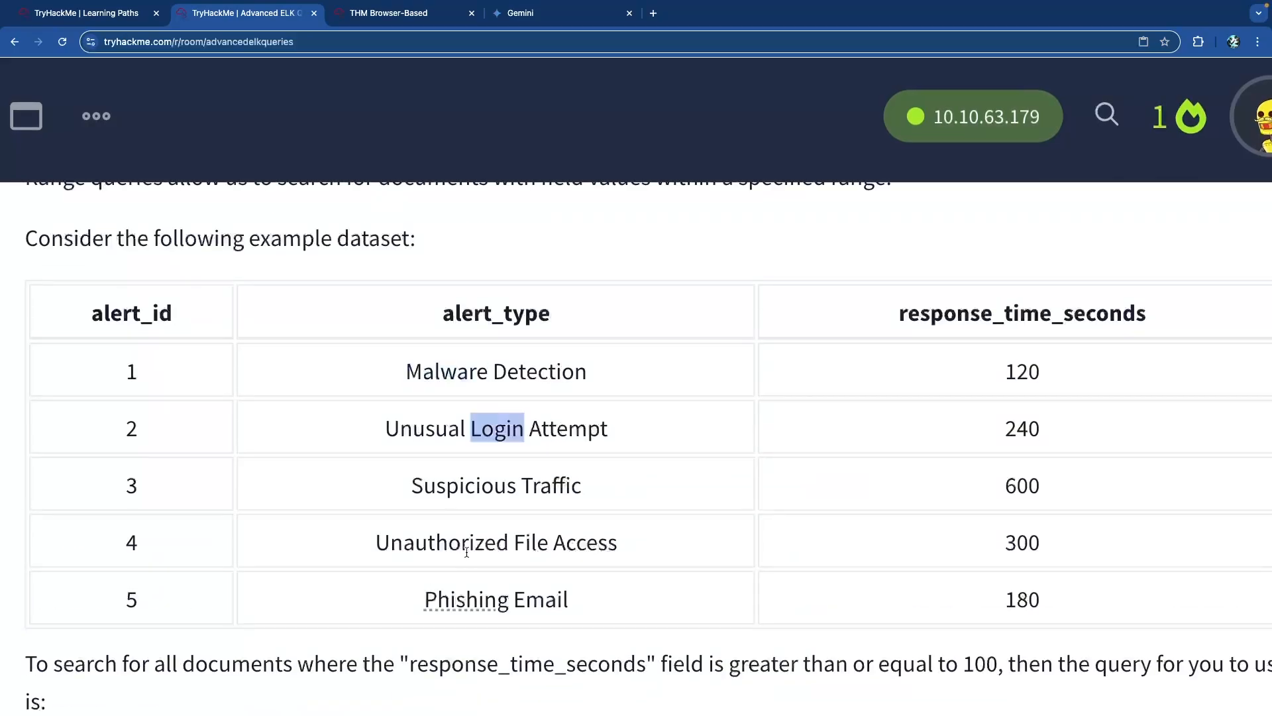
pyautogui.doubleClick(486, 607)
pyautogui.scroll(-11, 583, 543)
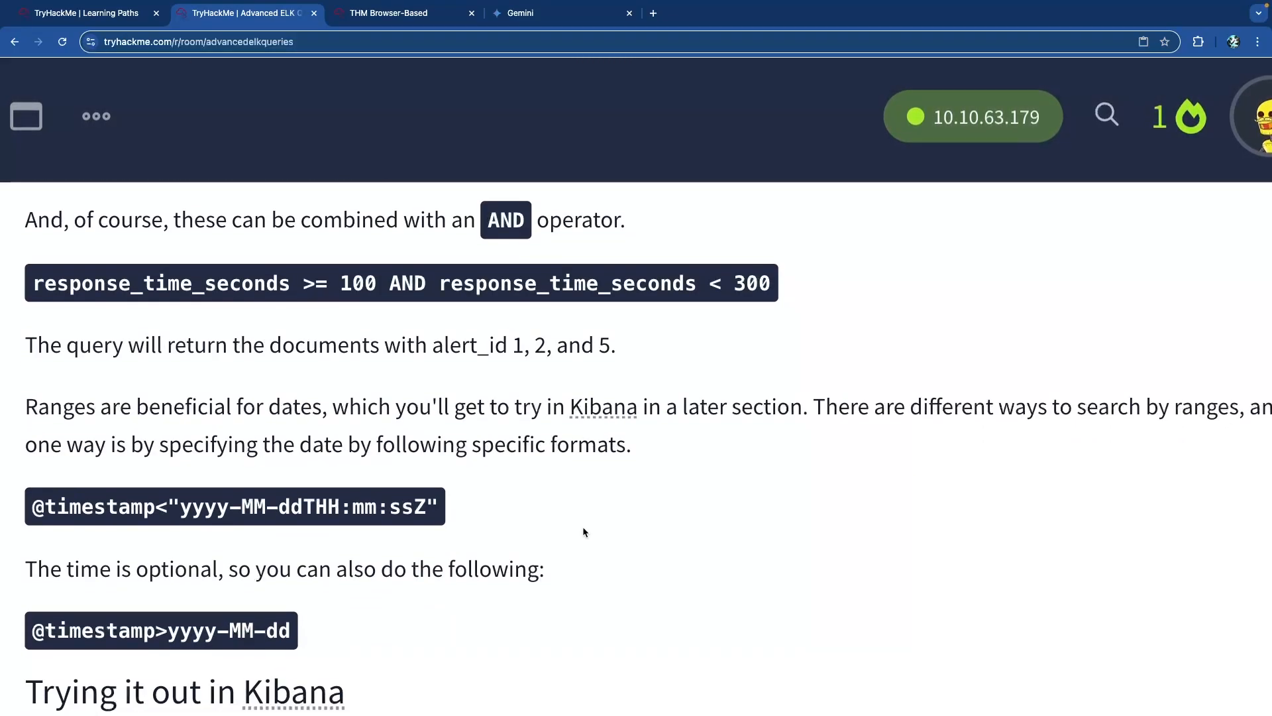
pyautogui.scroll(-1, 464, 400)
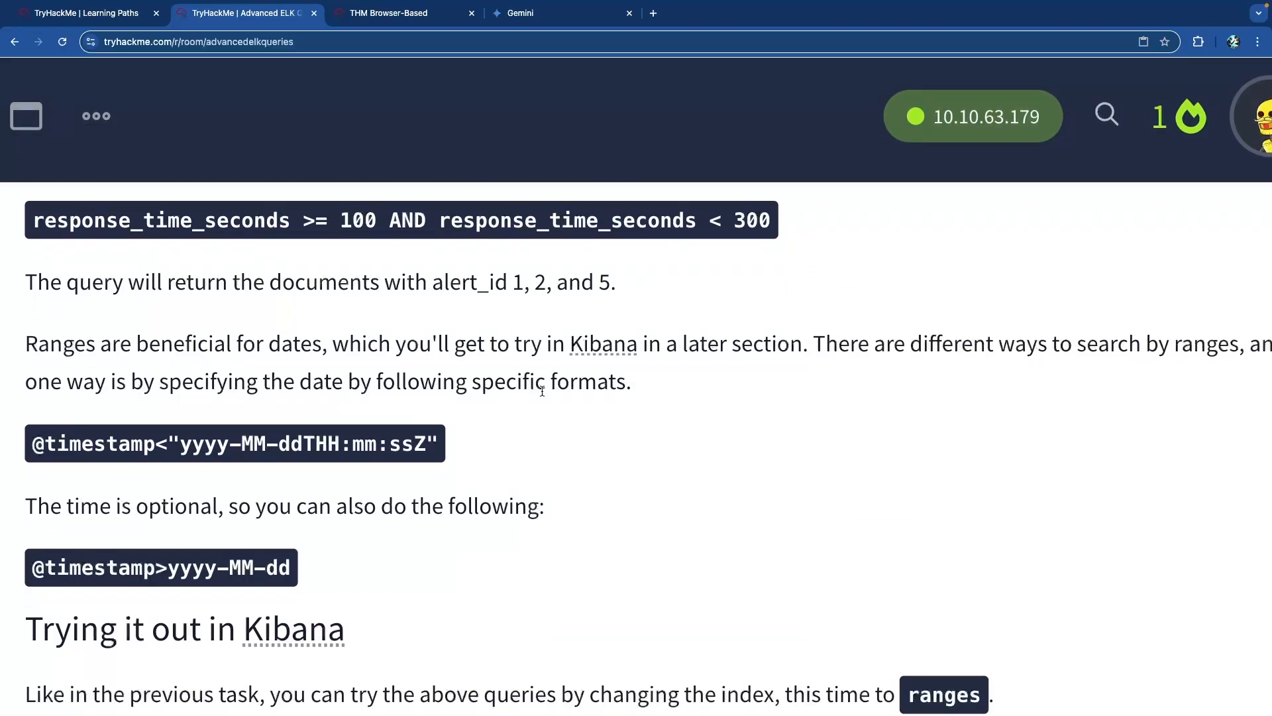
pyautogui.hscroll(1, 808, 341)
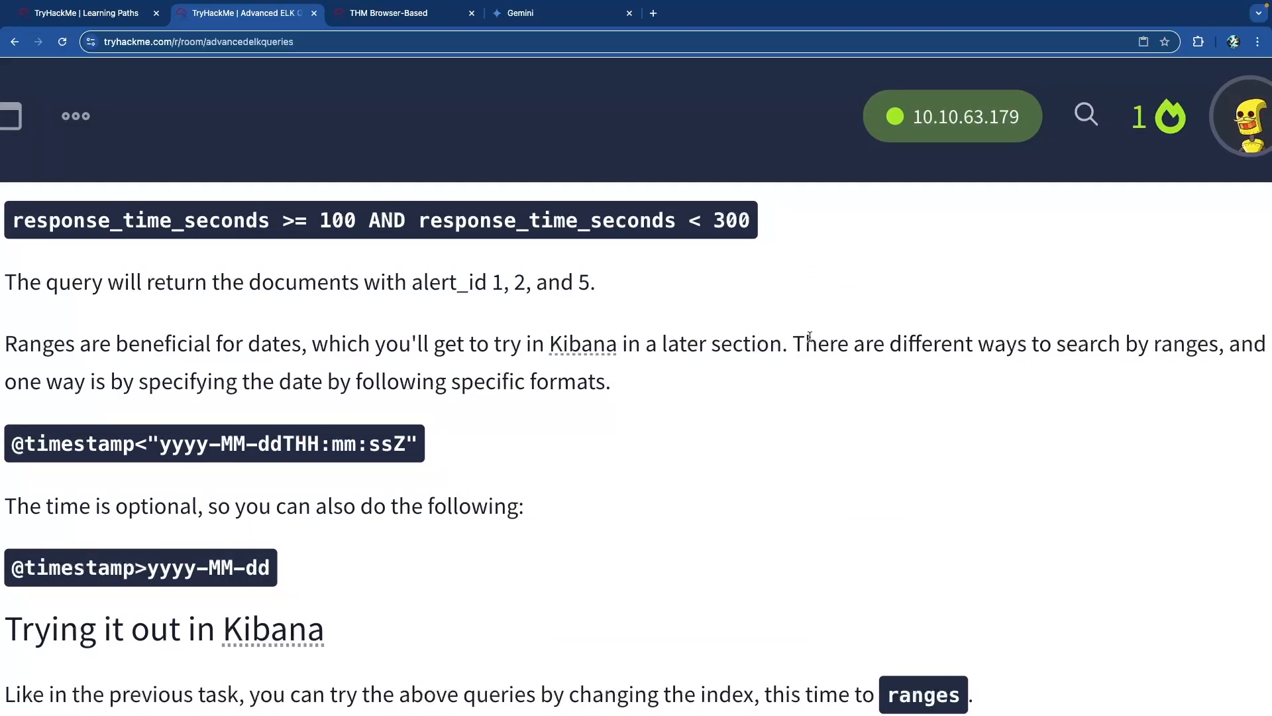
pyautogui.scroll(-1, 810, 337)
pyautogui.hscroll(-1, 810, 336)
pyautogui.scroll(-1, 810, 337)
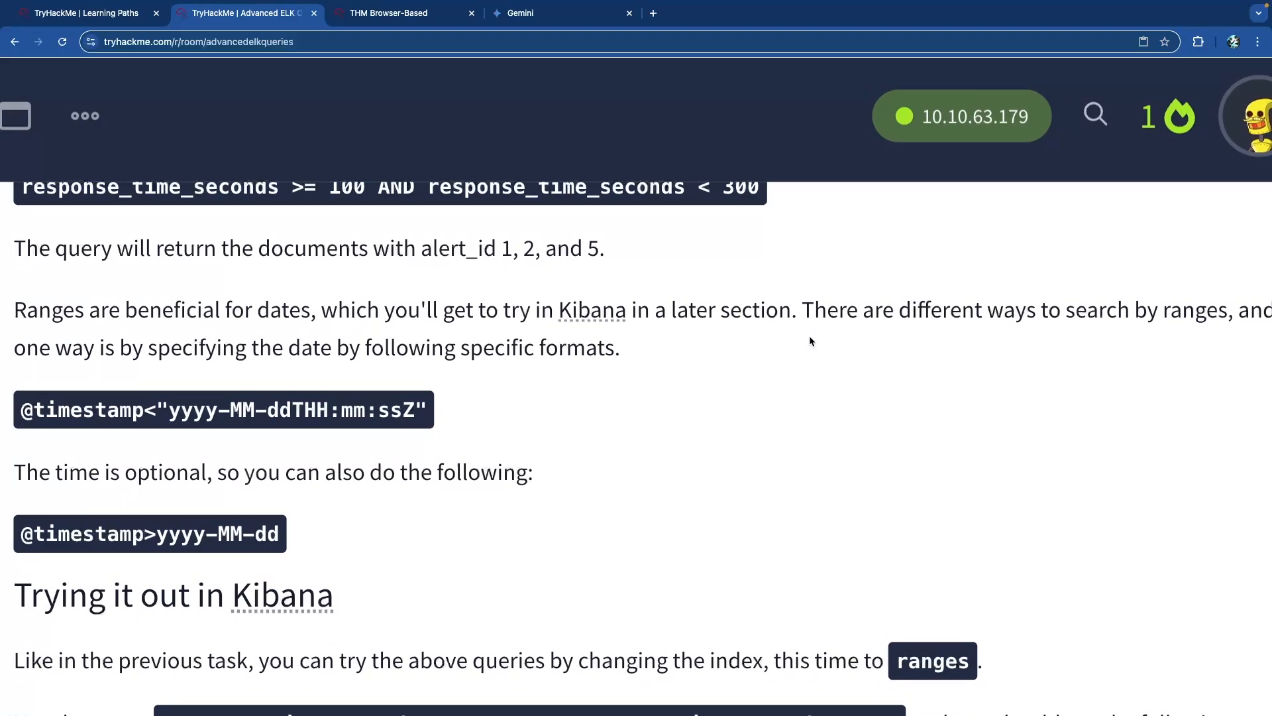
pyautogui.moveTo(93, 343); pyautogui.dragTo(457, 350)
pyautogui.click(358, 367)
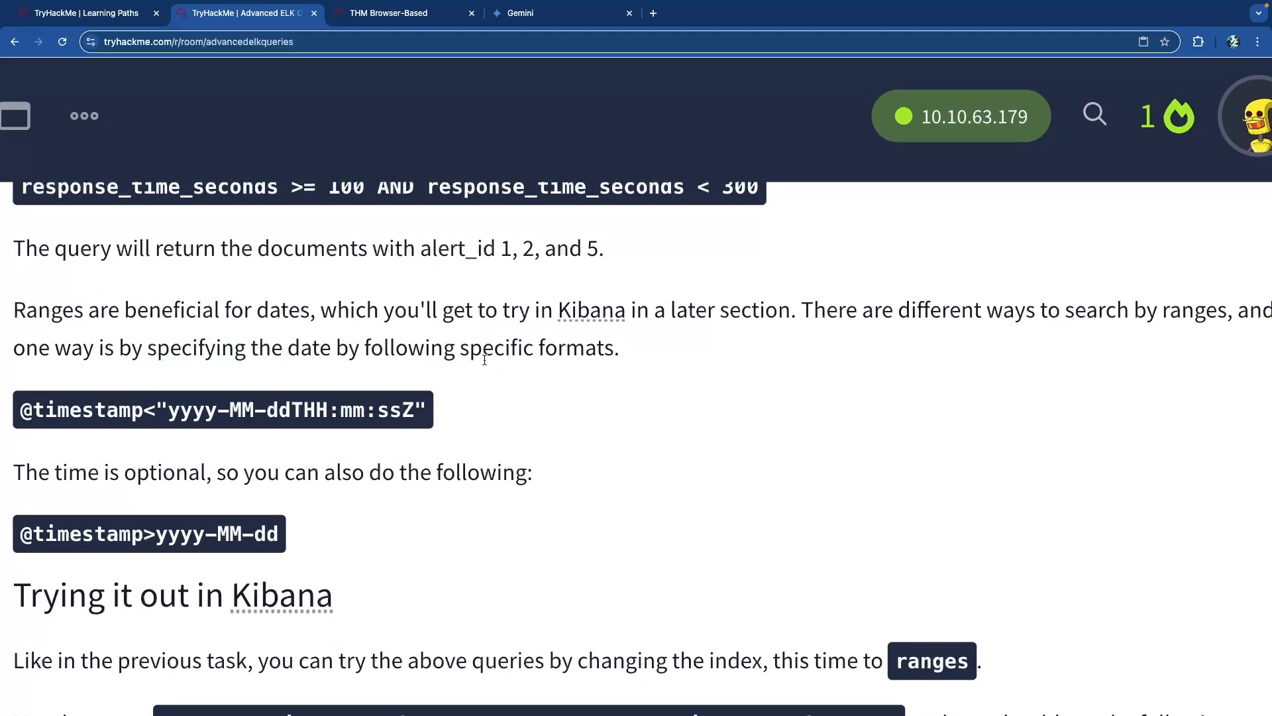
pyautogui.scroll(-1, 502, 357)
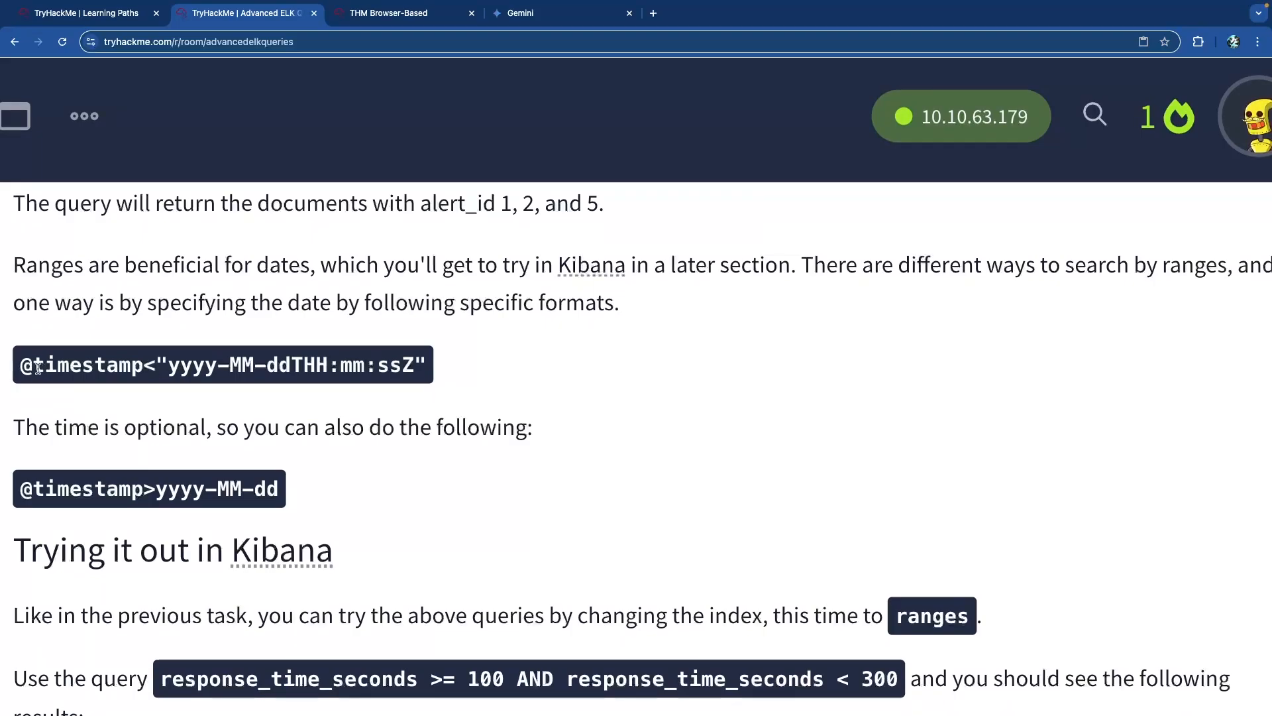
pyautogui.moveTo(24, 367); pyautogui.dragTo(429, 369)
pyautogui.click(428, 369)
pyautogui.moveTo(176, 429); pyautogui.dragTo(433, 434)
pyautogui.click(433, 434)
pyautogui.scroll(-1, 451, 431)
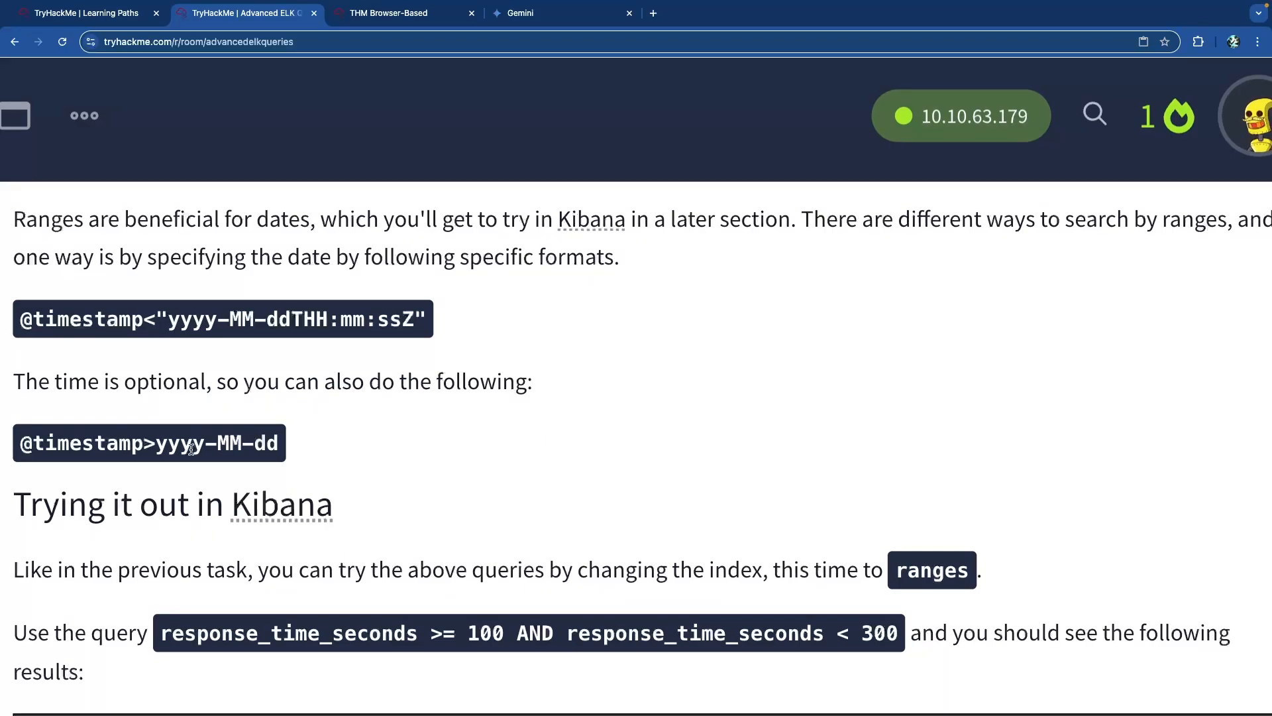
pyautogui.moveTo(156, 450); pyautogui.dragTo(293, 449)
pyautogui.click(185, 451)
pyautogui.scroll(-3, 186, 452)
pyautogui.scroll(4, 183, 441)
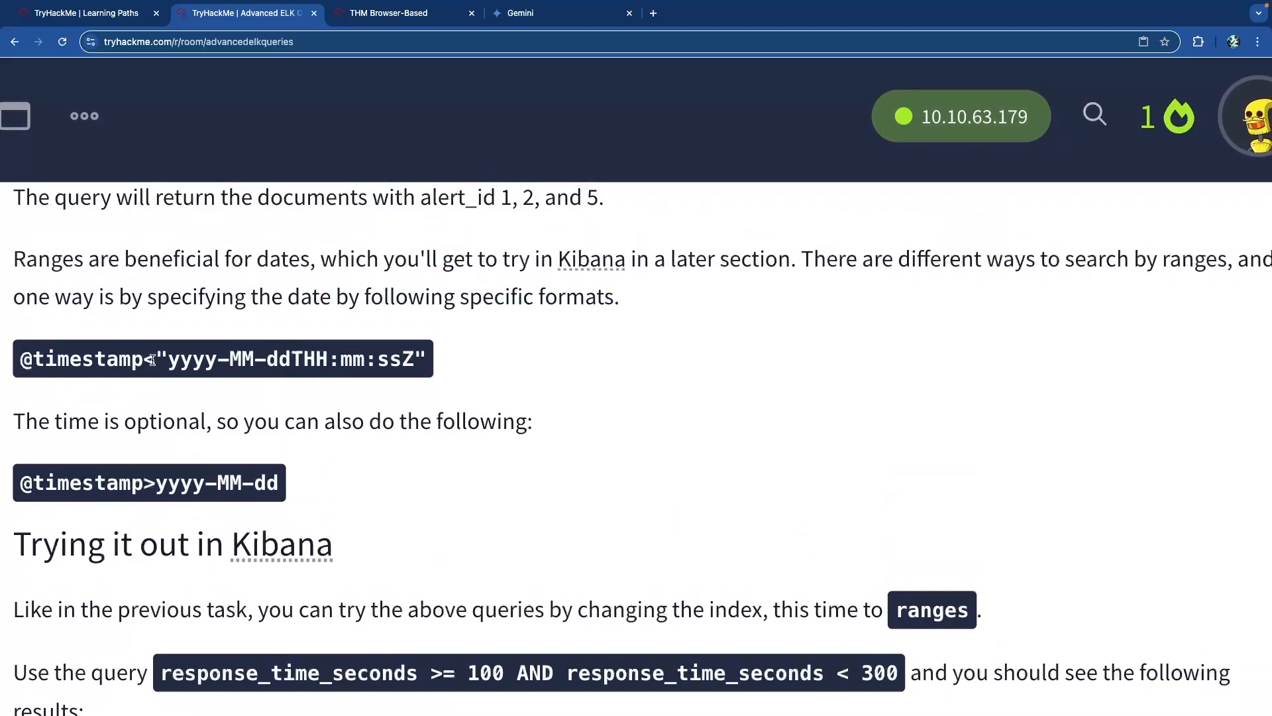
pyautogui.moveTo(168, 363); pyautogui.dragTo(371, 367)
pyautogui.moveTo(170, 484); pyautogui.dragTo(318, 493)
pyautogui.click(201, 377)
pyautogui.moveTo(169, 362); pyautogui.dragTo(419, 363)
pyautogui.click(417, 363)
pyautogui.moveTo(276, 483); pyautogui.dragTo(159, 483)
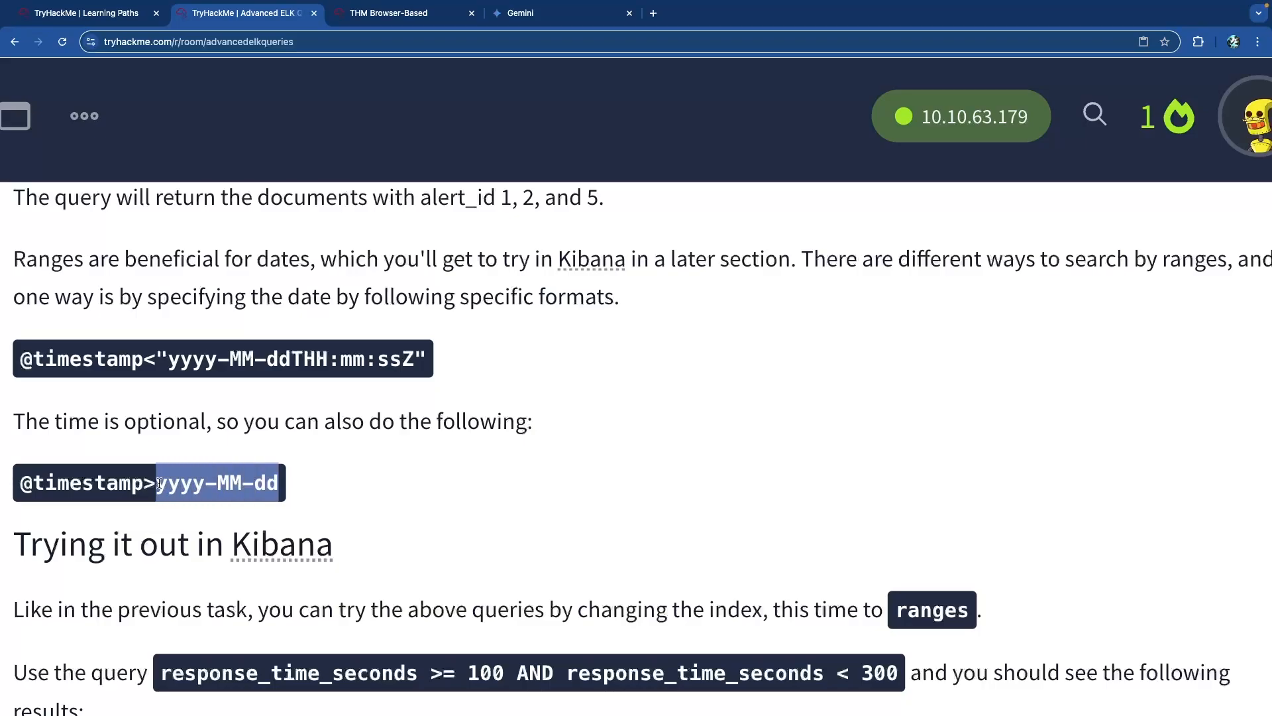
pyautogui.doubleClick(205, 362)
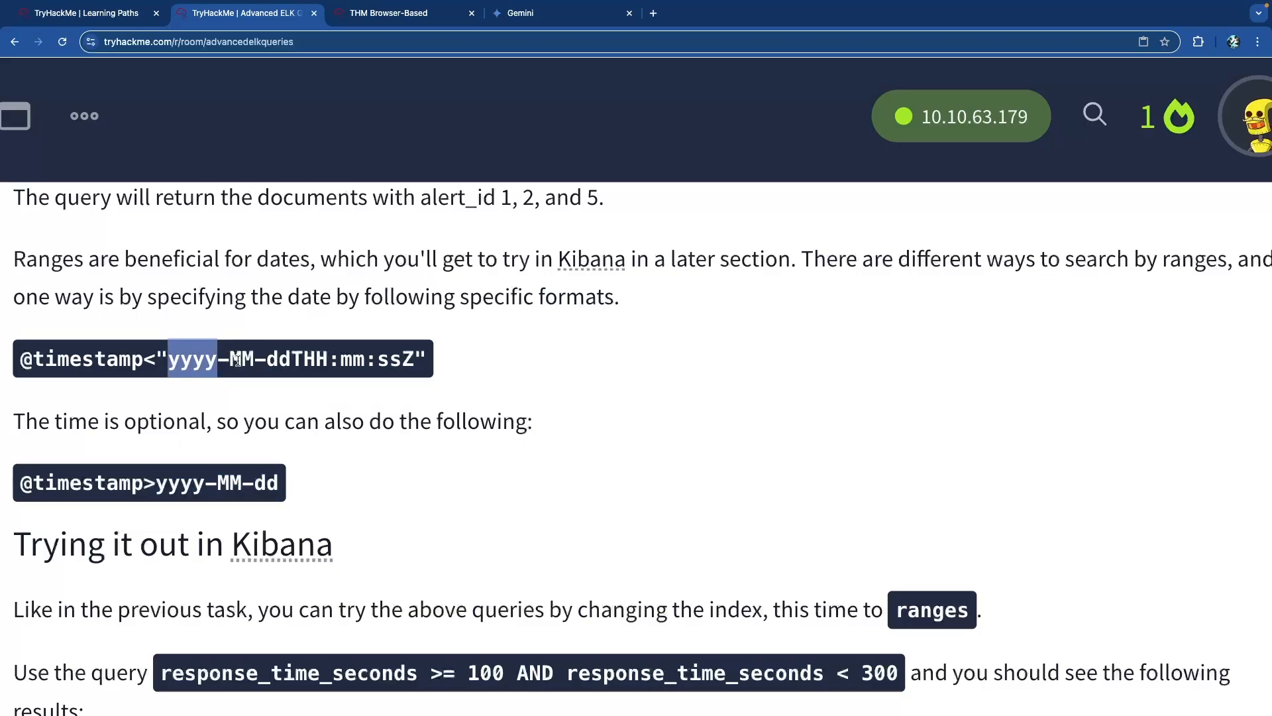
pyautogui.doubleClick(238, 361)
pyautogui.click(282, 361)
pyautogui.doubleClick(285, 361)
pyautogui.click(297, 363)
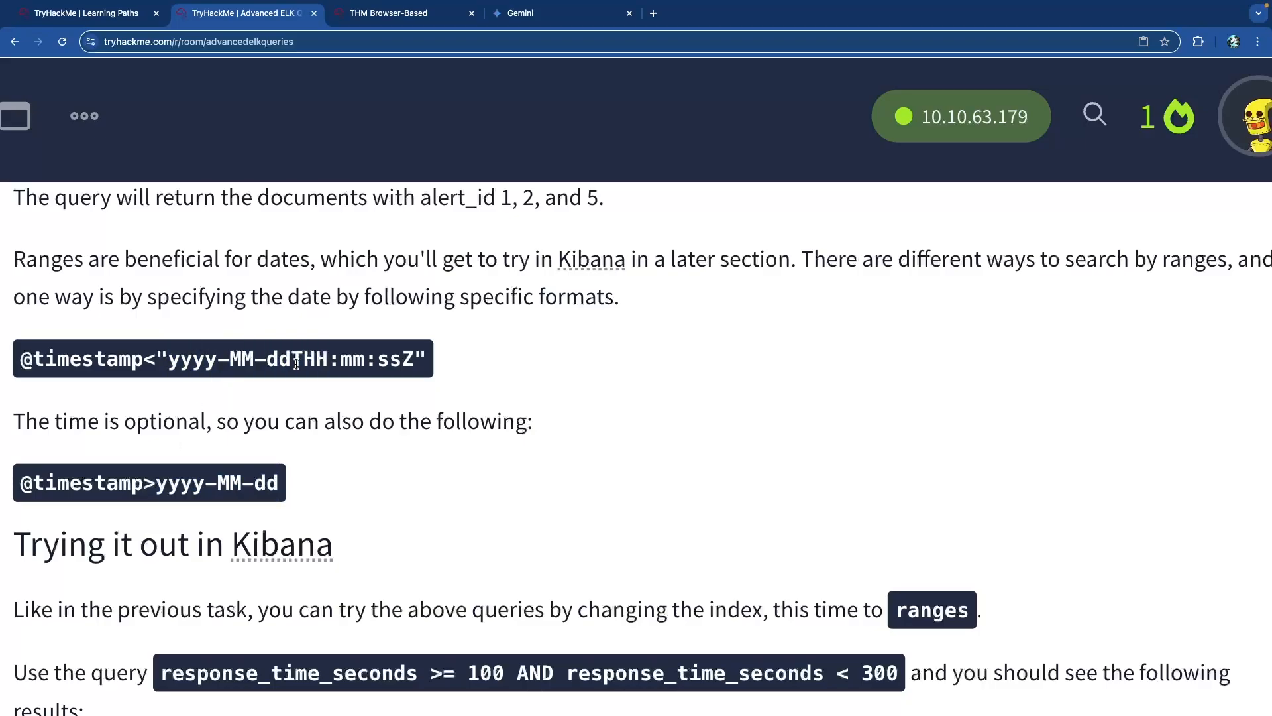
pyautogui.moveTo(296, 363); pyautogui.dragTo(415, 365)
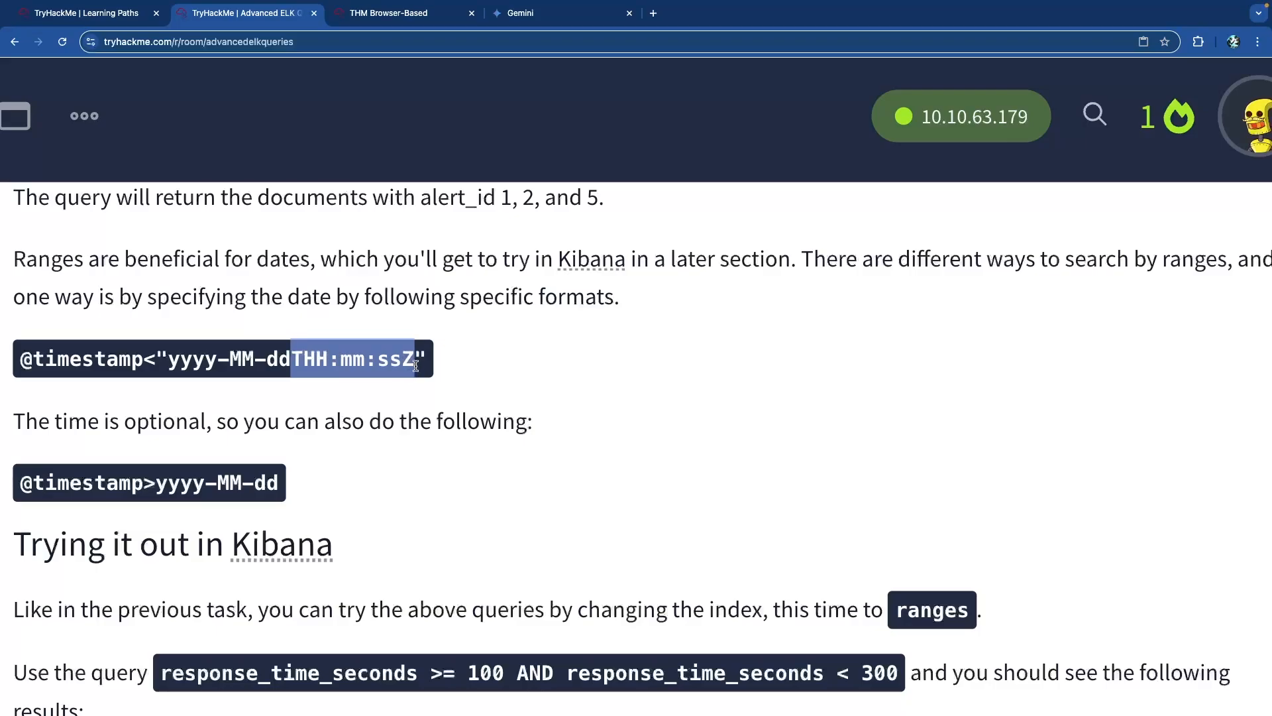
pyautogui.click(272, 418)
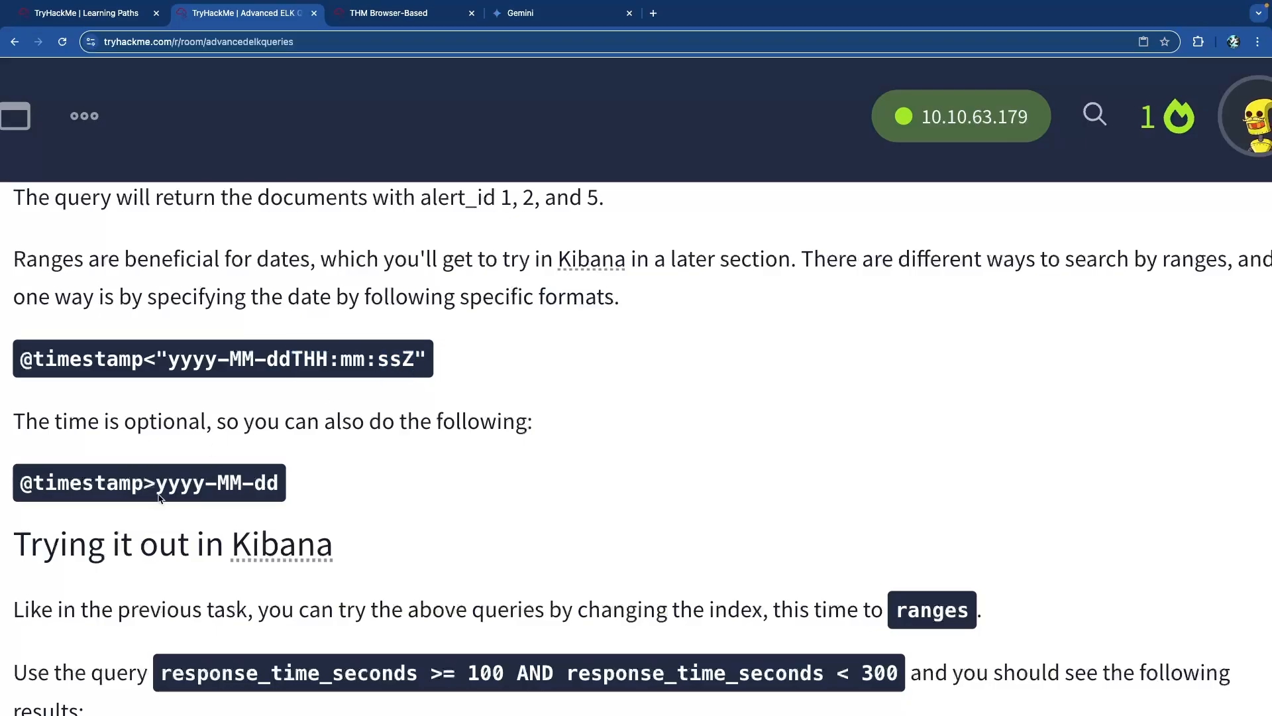
pyautogui.moveTo(158, 490); pyautogui.dragTo(277, 492)
pyautogui.moveTo(153, 487); pyautogui.dragTo(281, 492)
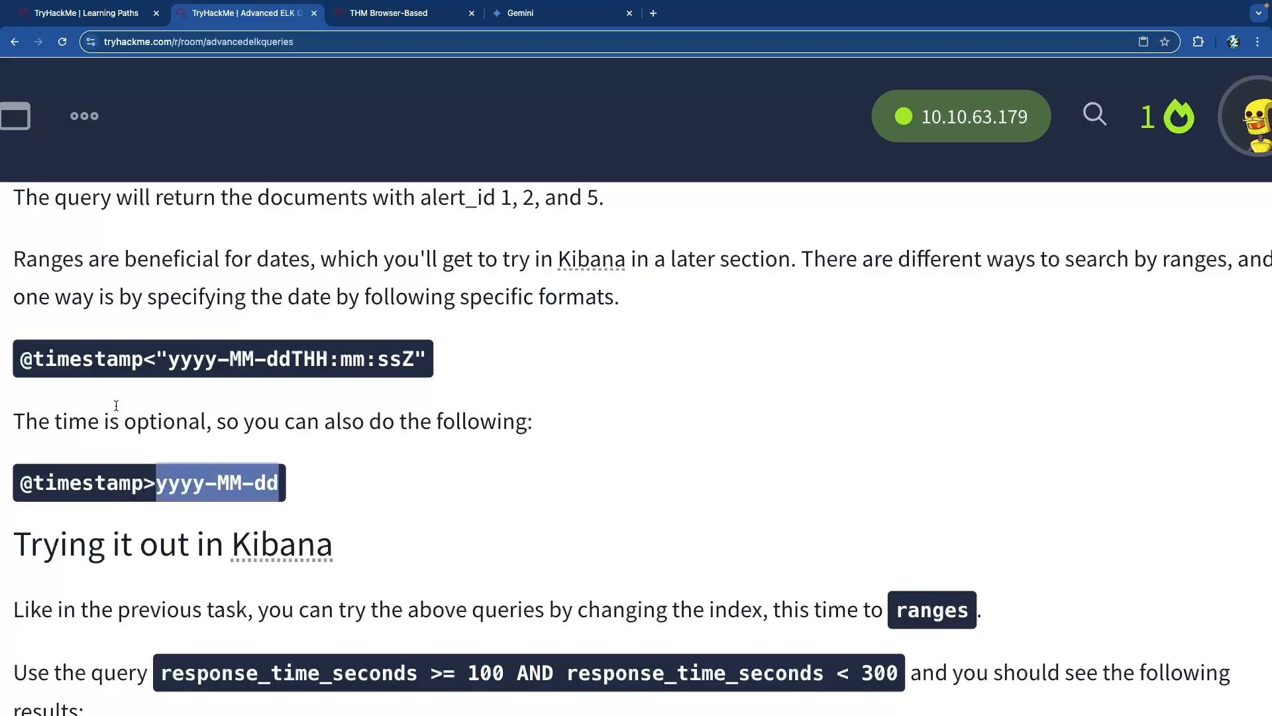
pyautogui.moveTo(157, 365); pyautogui.dragTo(338, 369)
pyautogui.click(340, 369)
pyautogui.scroll(-5, 358, 371)
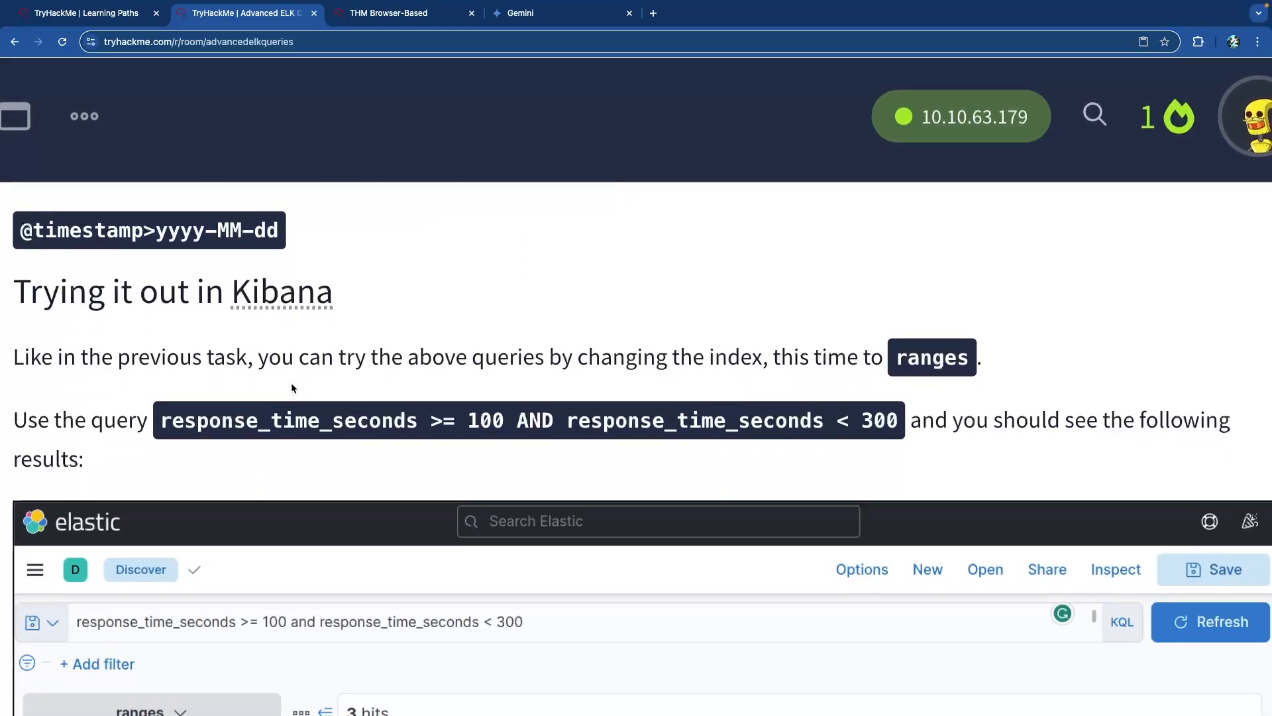
pyautogui.scroll(-5, 338, 323)
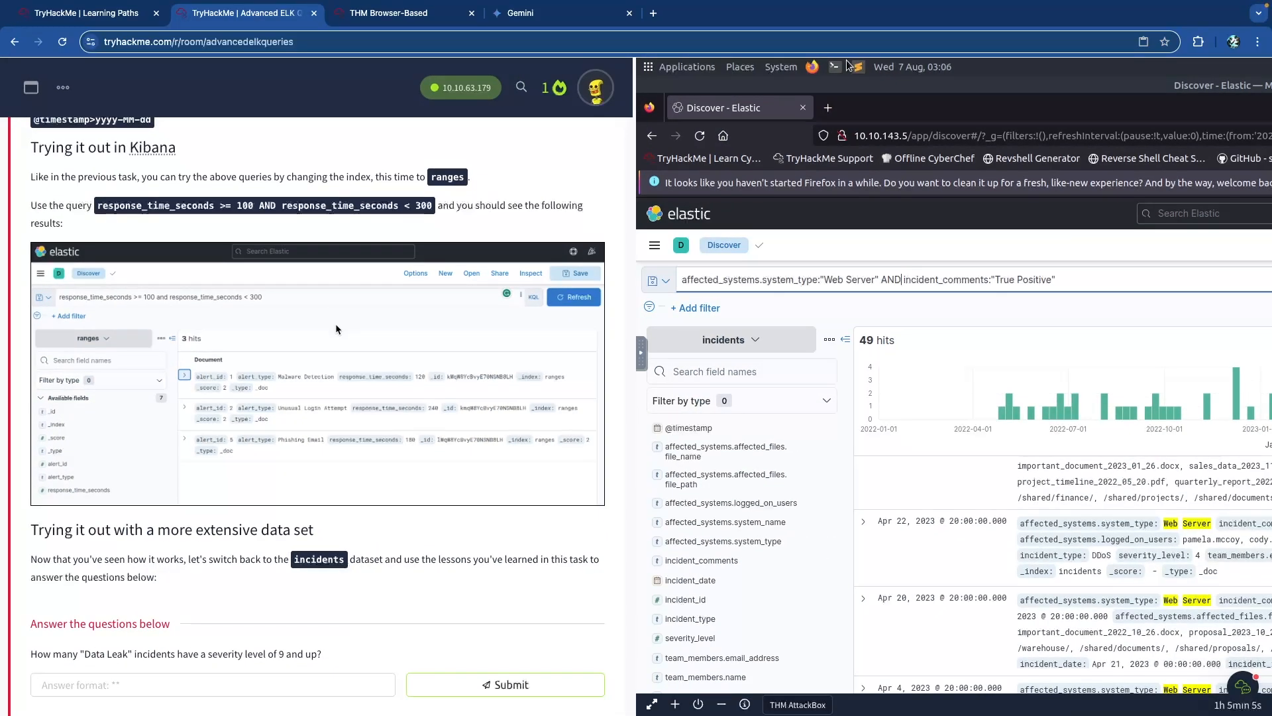
# Return to Kibana in the AttackBox and select the whole Web Server AND True Positive query.
pyautogui.click(411, 20)
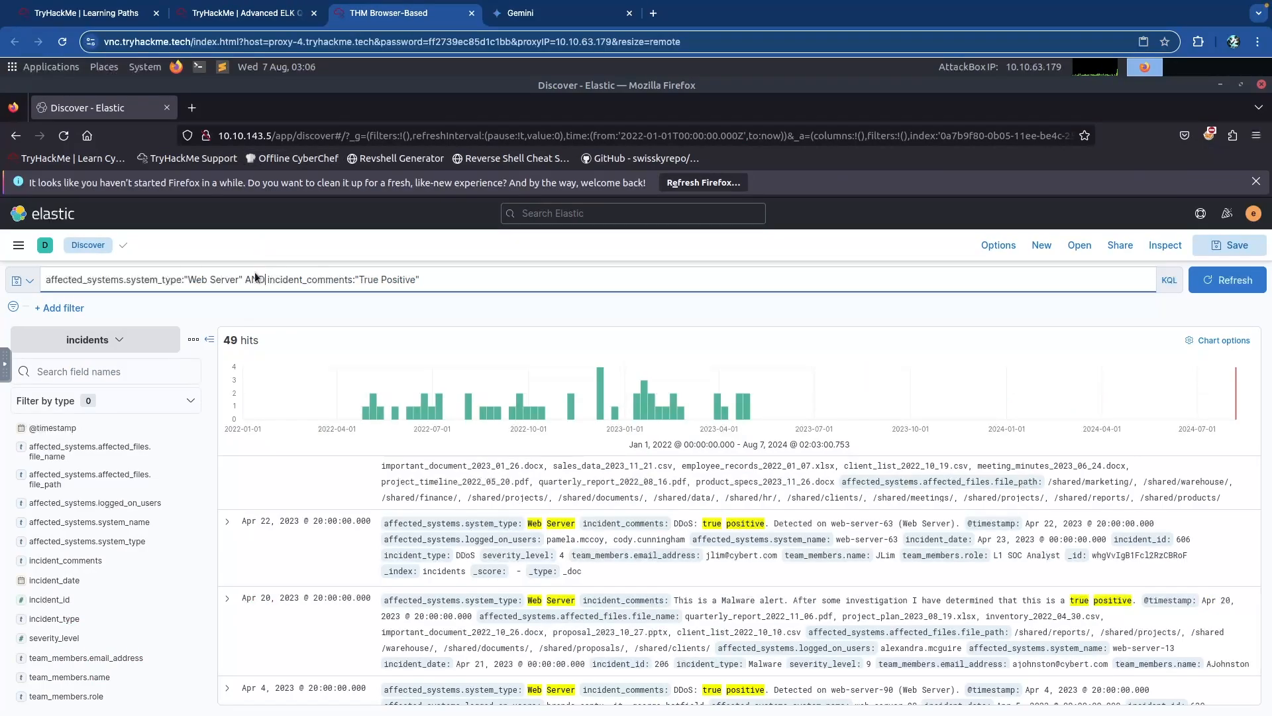
pyautogui.tripleClick(325, 277)
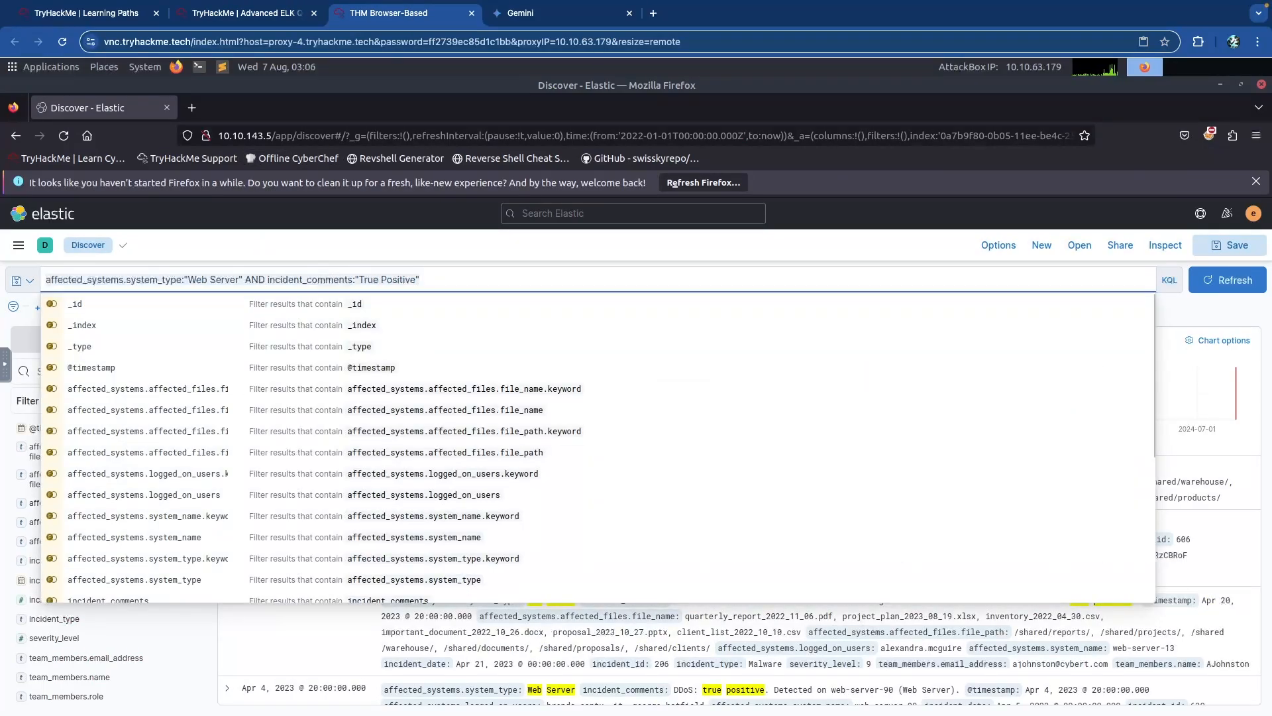
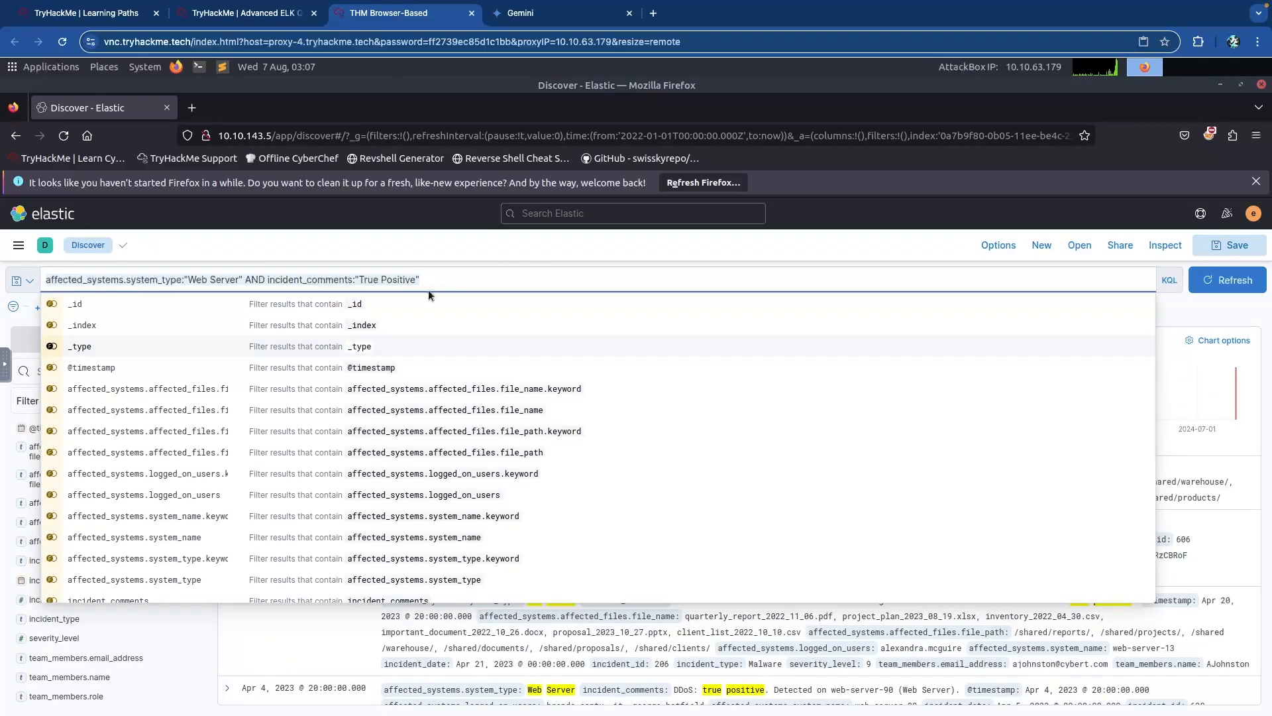
# Switch Discover to the ranges index and clear the old query to list all 5 alerts.
pyautogui.click(85, 339)
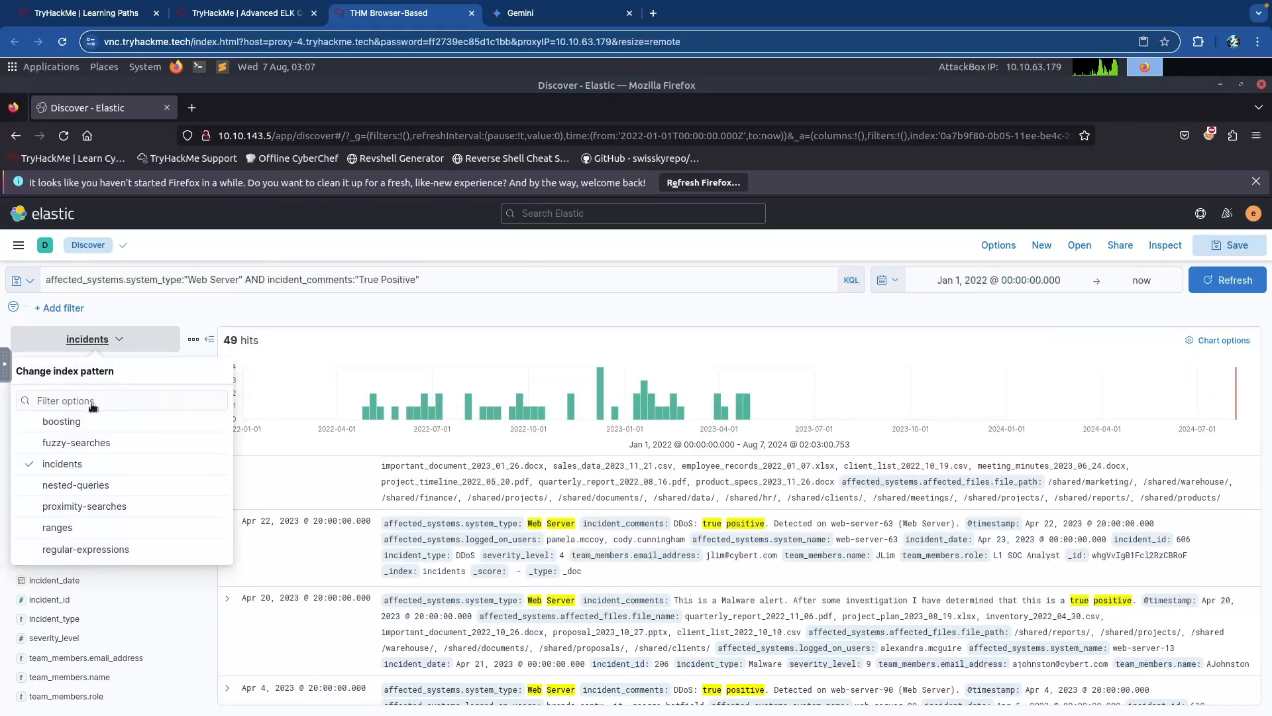
pyautogui.click(57, 528)
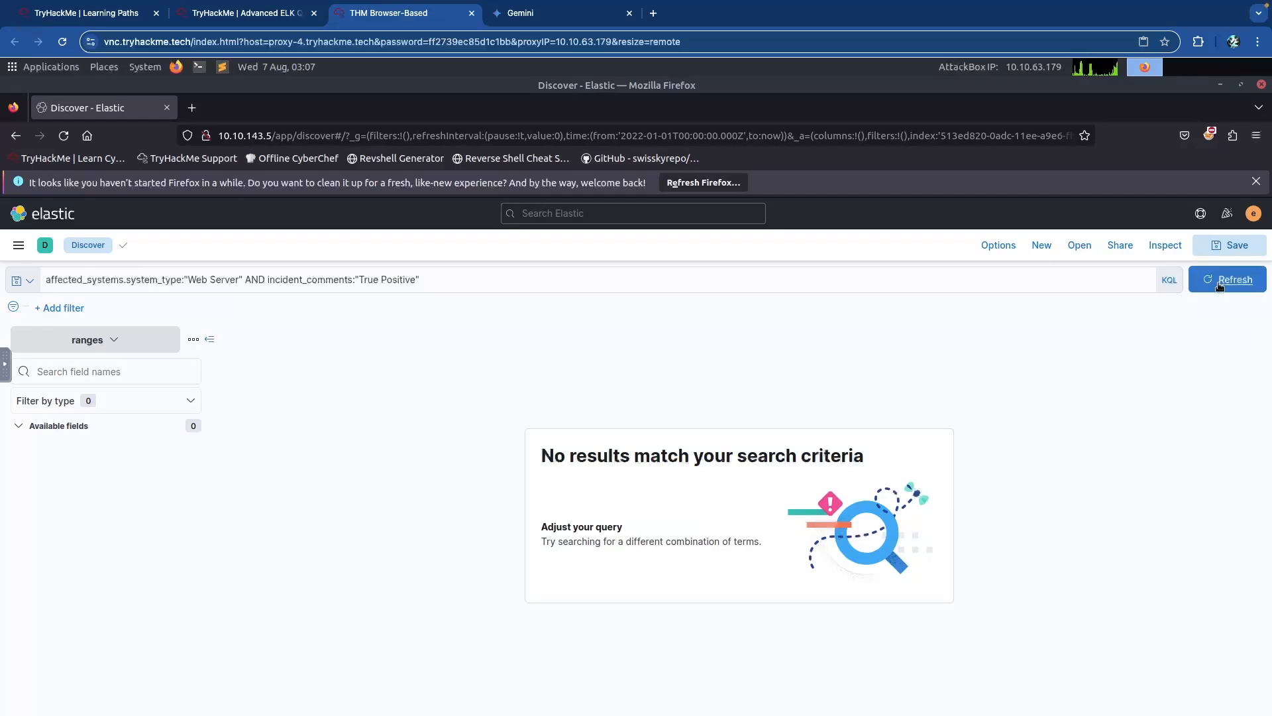
pyautogui.click(504, 276)
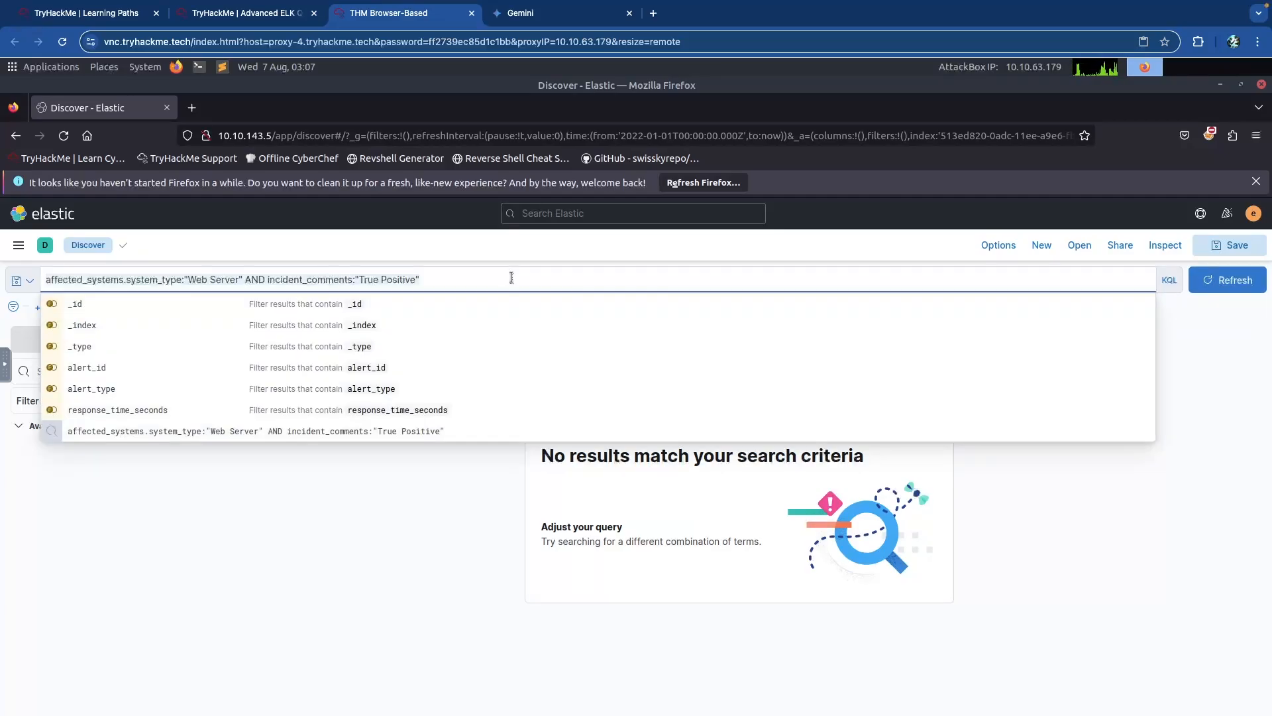
pyautogui.hotkey('ctrl', 'a')
pyautogui.press('BackSpace')
pyautogui.press('Return')
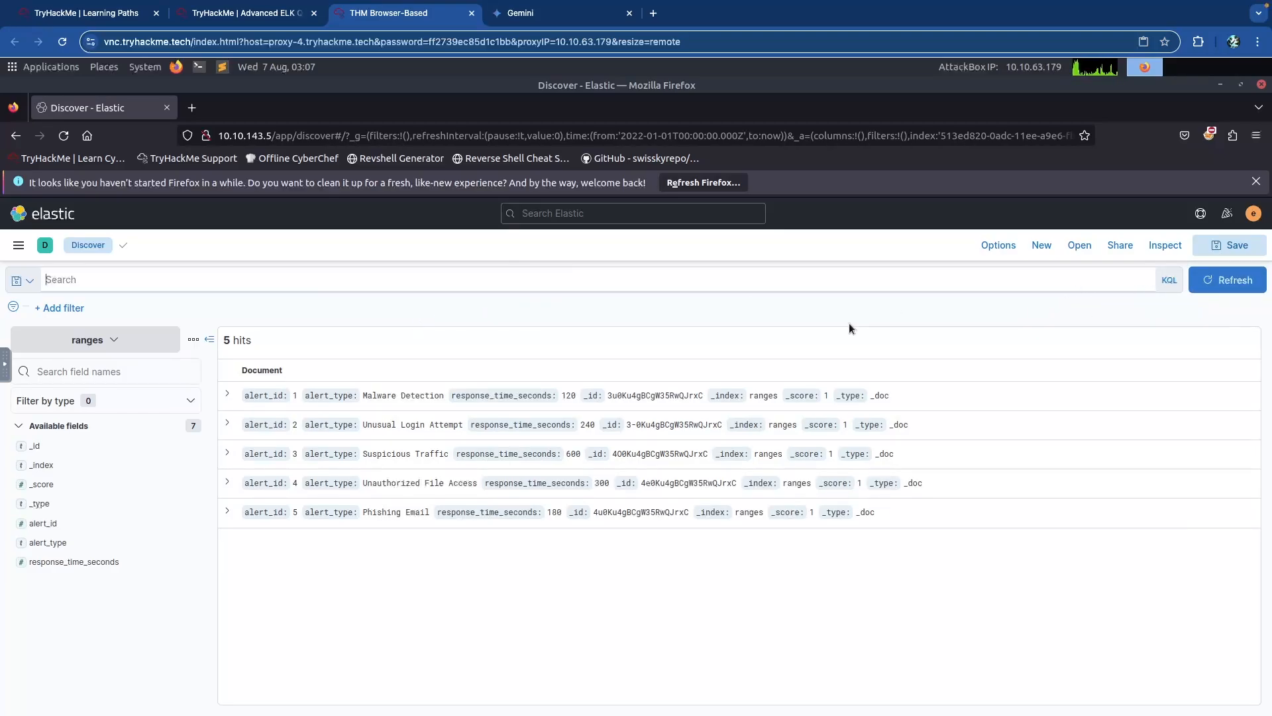
pyautogui.click(1227, 279)
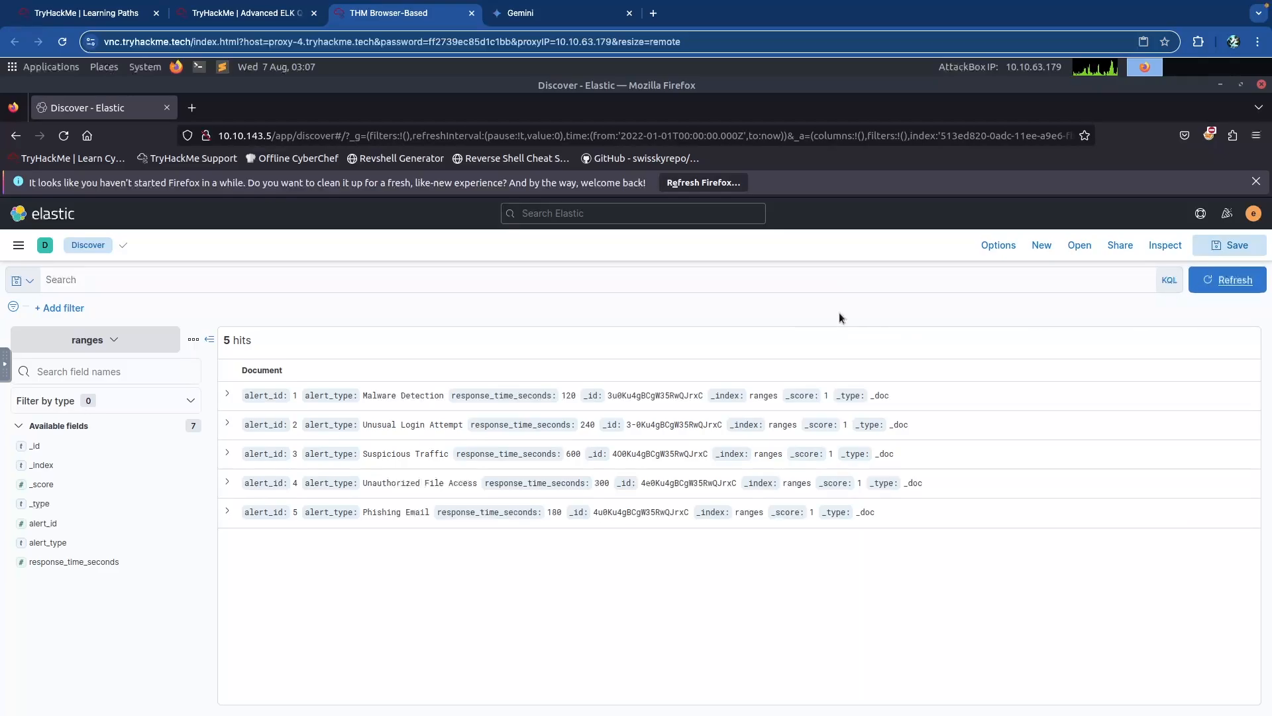
pyautogui.click(1135, 279)
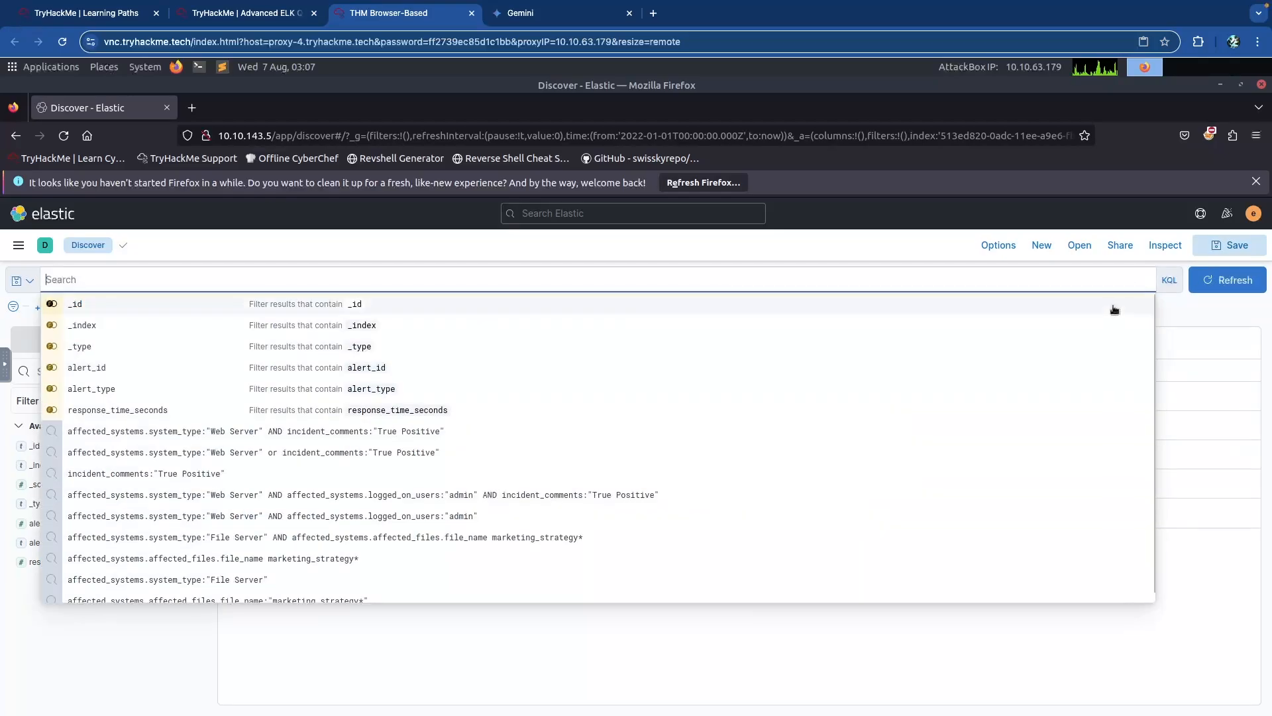
pyautogui.click(1190, 302)
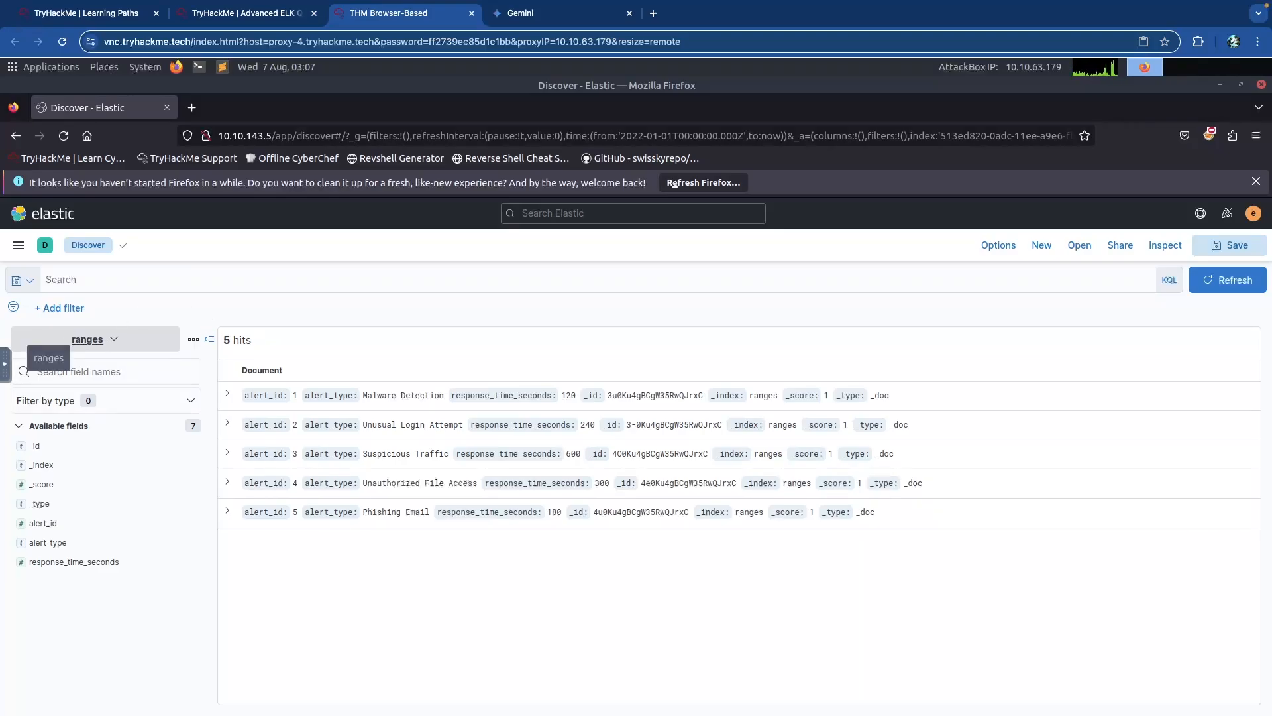
pyautogui.click(253, 14)
pyautogui.scroll(5, 218, 295)
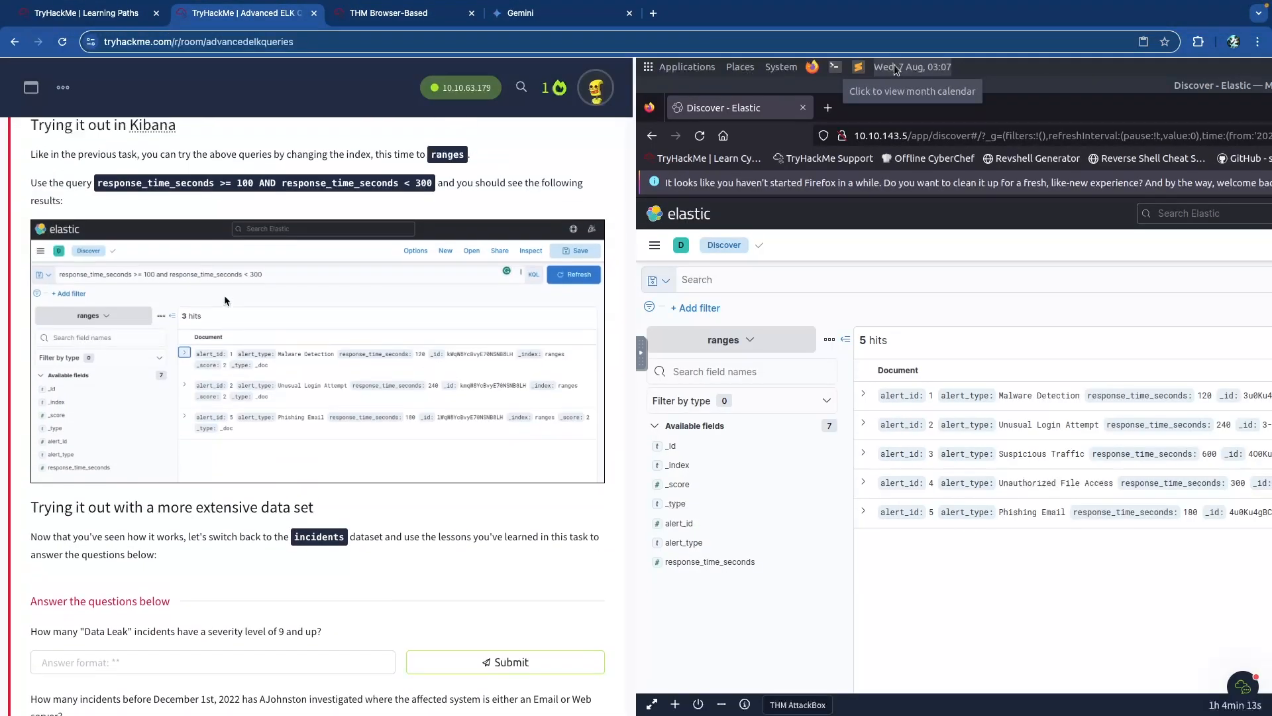
pyautogui.scroll(-1, 226, 302)
pyautogui.scroll(5, 176, 292)
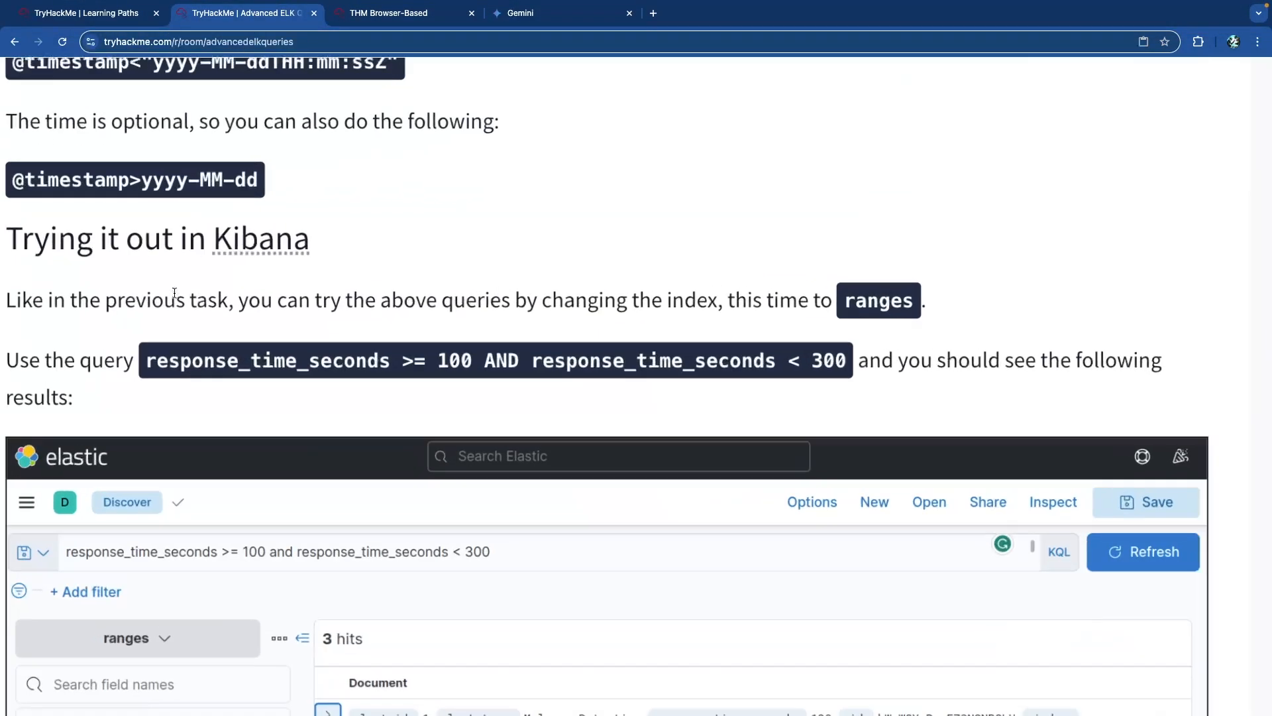
pyautogui.moveTo(201, 320); pyautogui.dragTo(477, 331)
pyautogui.click(431, 340)
pyautogui.click(599, 334)
pyautogui.moveTo(641, 333); pyautogui.dragTo(851, 329)
pyautogui.click(873, 329)
pyautogui.scroll(-5, 996, 321)
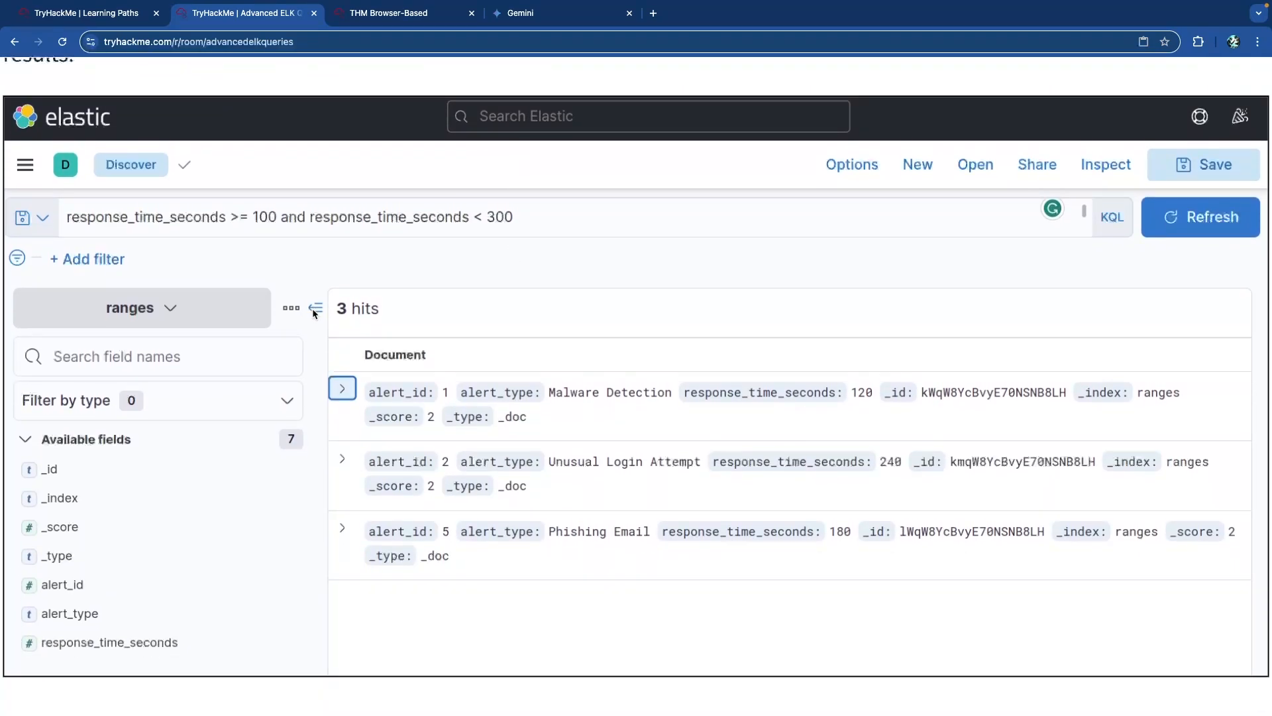
pyautogui.scroll(5, 338, 317)
pyautogui.scroll(-8, 338, 317)
pyautogui.scroll(-5, 338, 322)
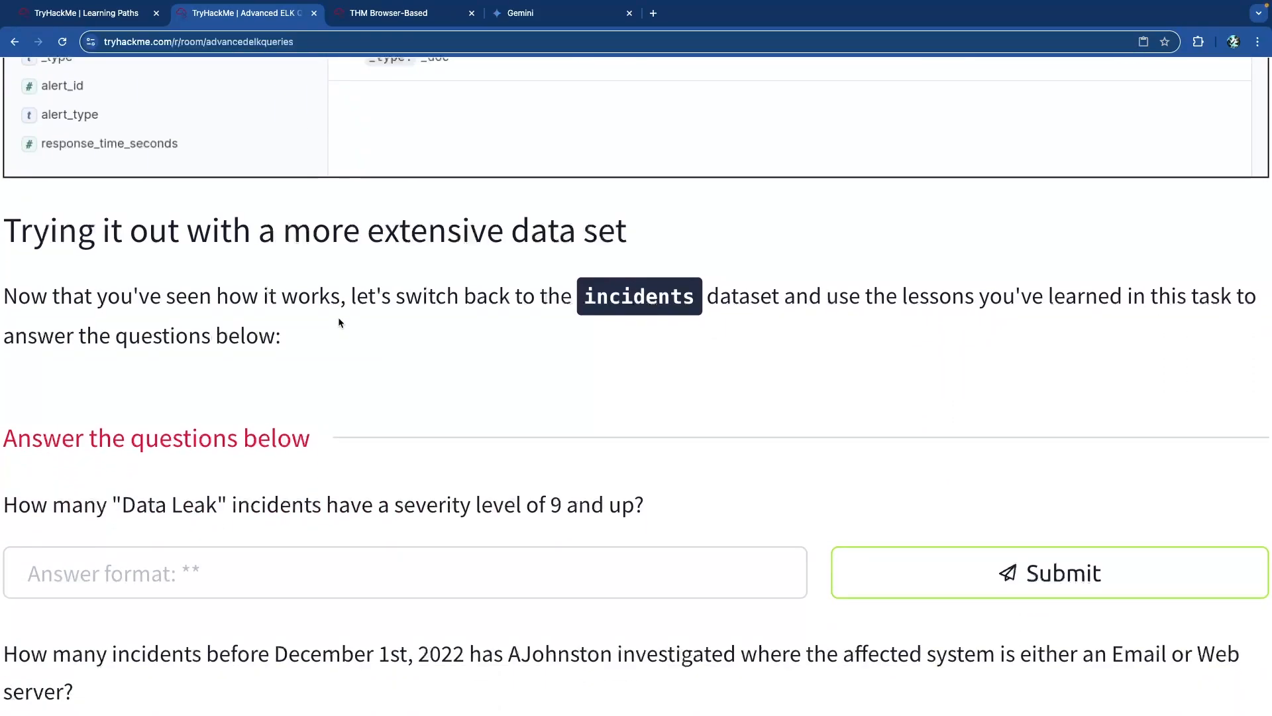
pyautogui.scroll(-1, 339, 323)
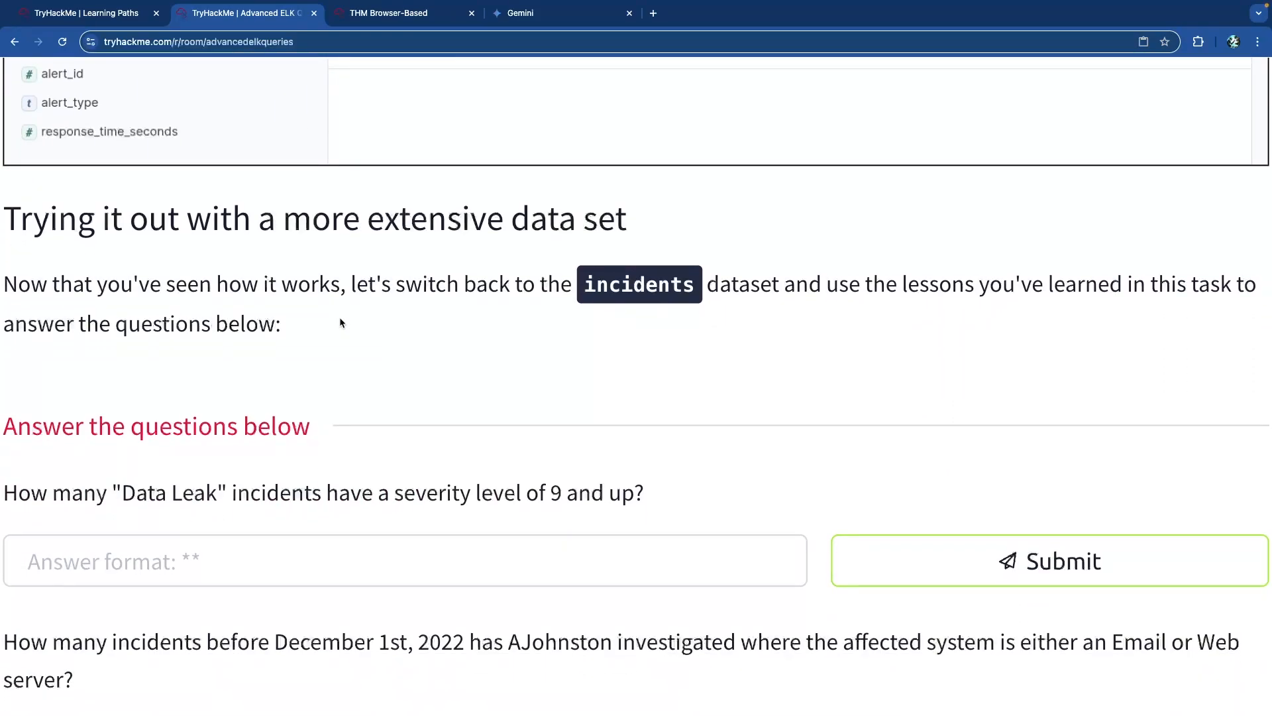
pyautogui.moveTo(486, 282); pyautogui.dragTo(823, 284)
pyautogui.click(789, 283)
pyautogui.scroll(-1, 737, 293)
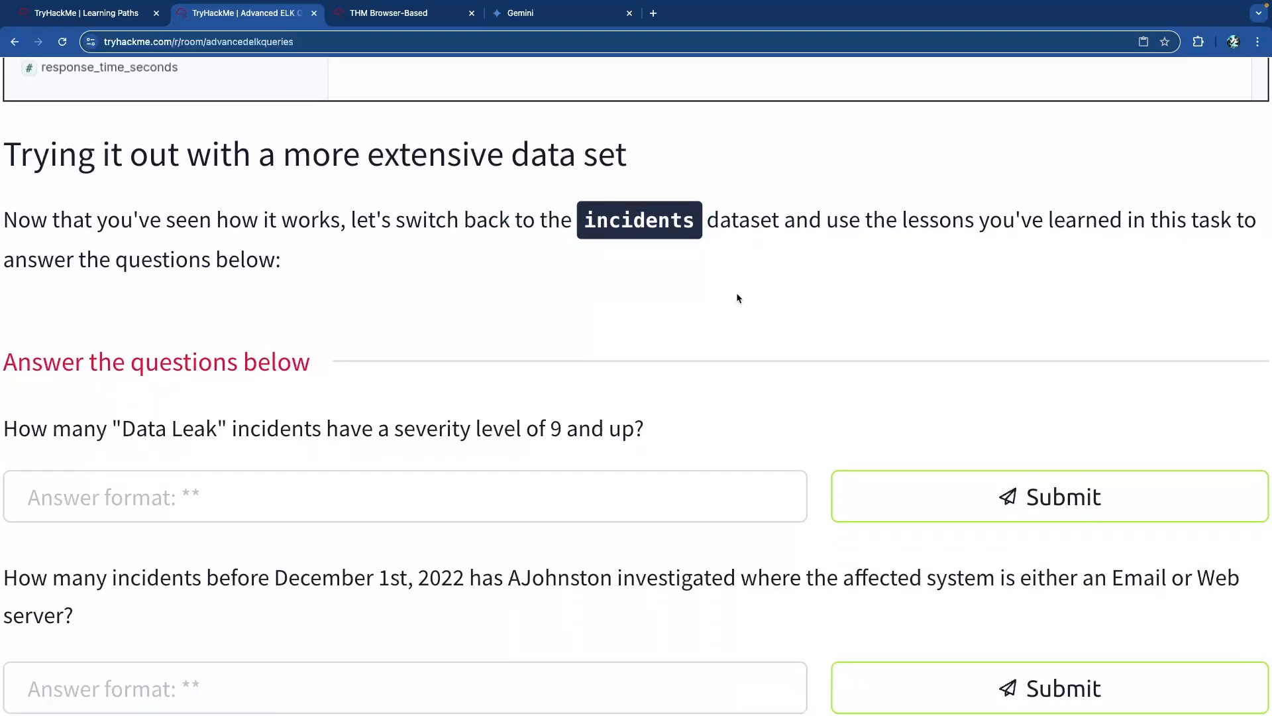
pyautogui.scroll(-2, 351, 272)
pyautogui.hscroll(-1, 351, 271)
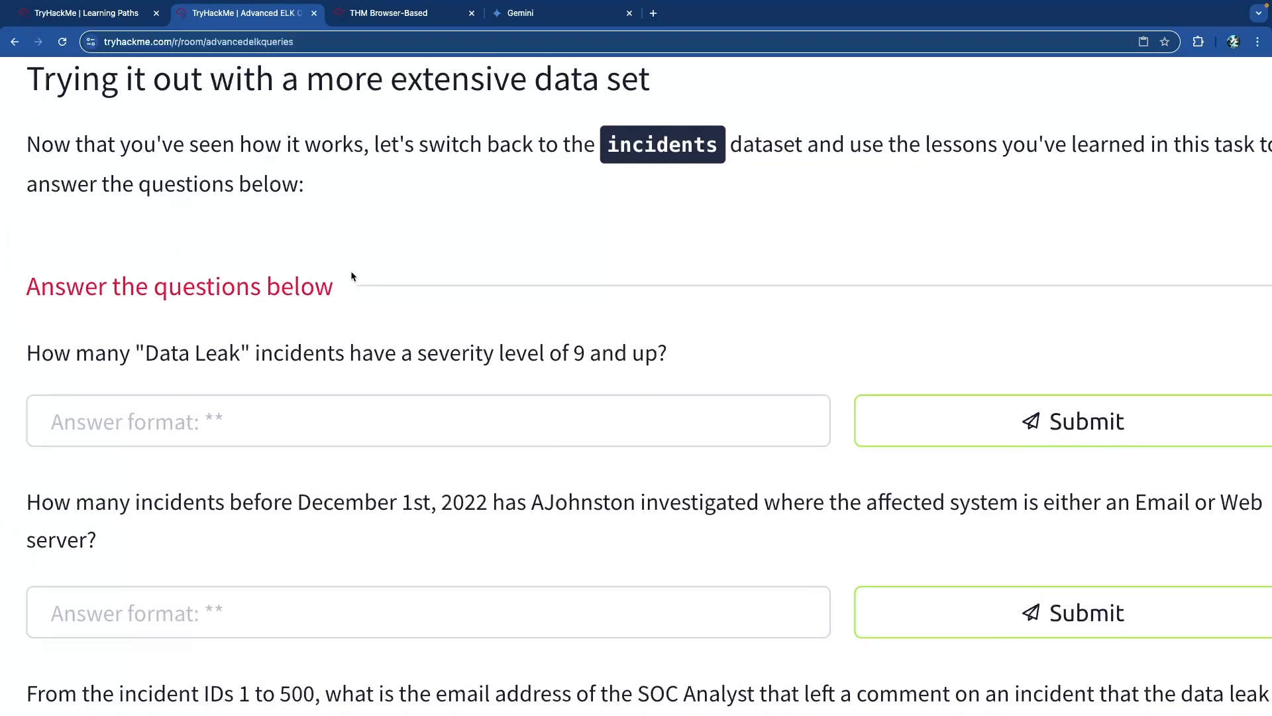
pyautogui.moveTo(76, 279); pyautogui.dragTo(413, 279)
pyautogui.click(315, 303)
pyautogui.scroll(-2, 314, 303)
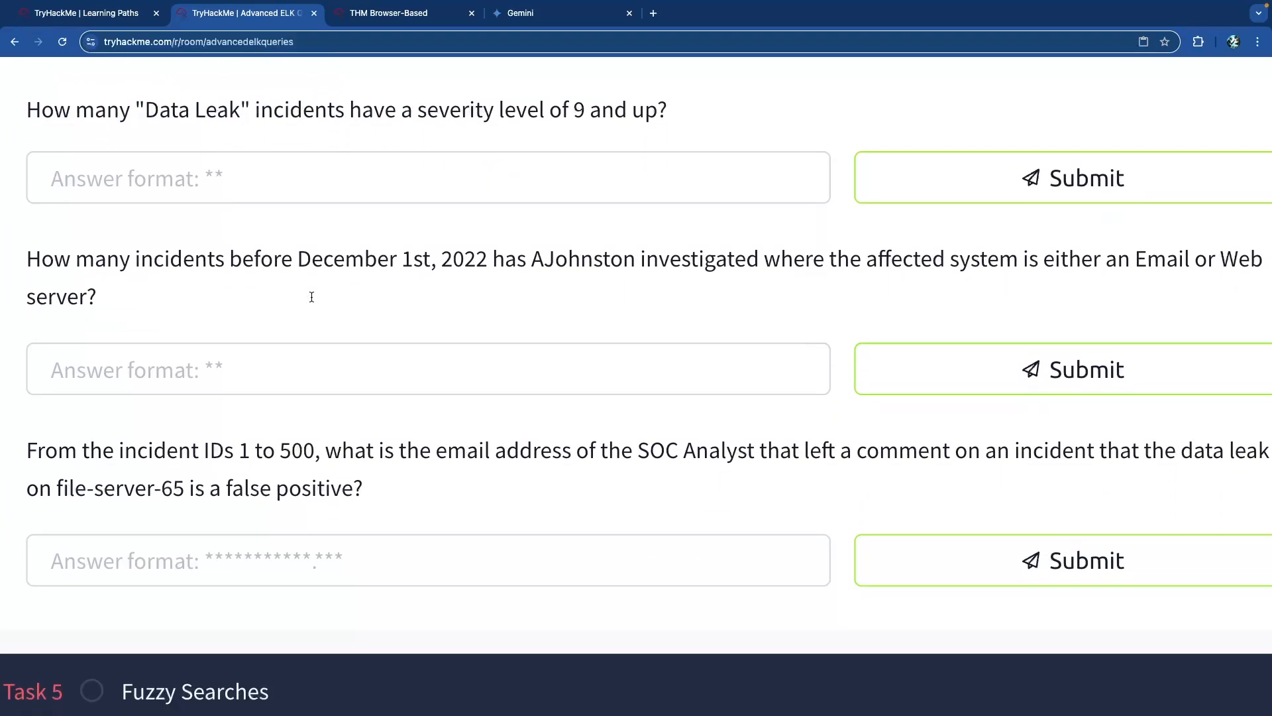
pyautogui.scroll(4, 315, 302)
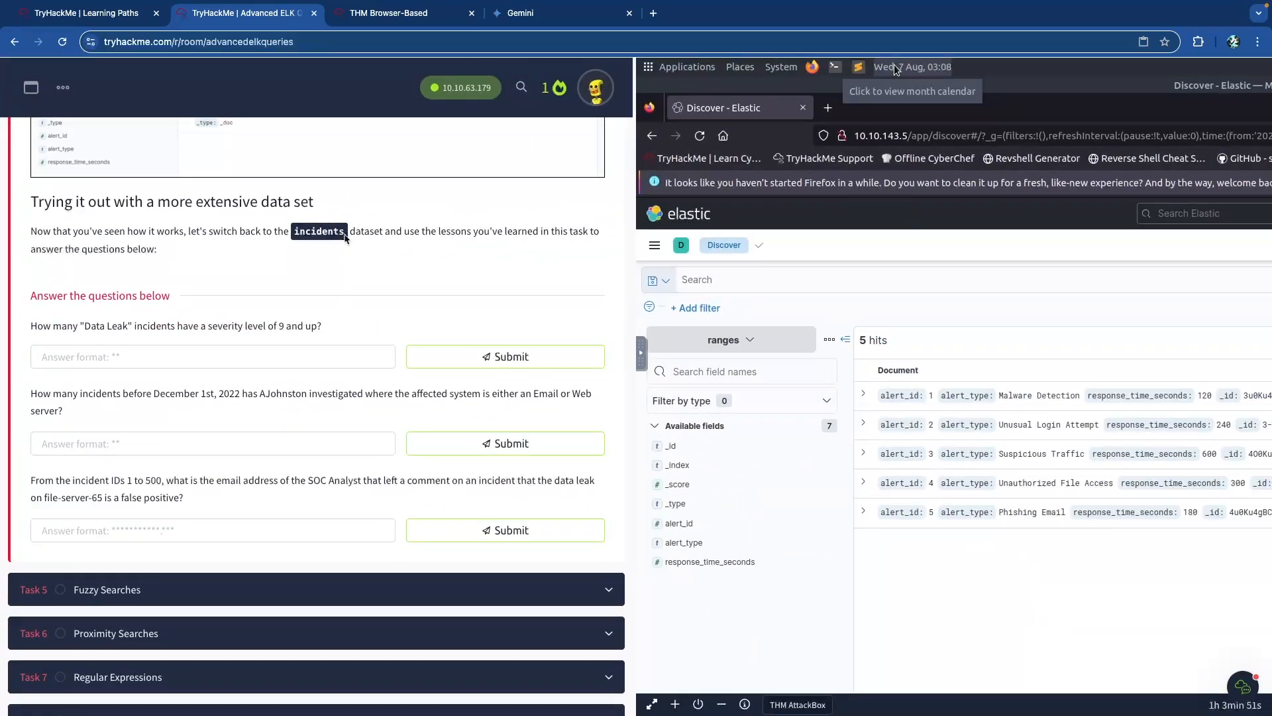
pyautogui.click(385, 20)
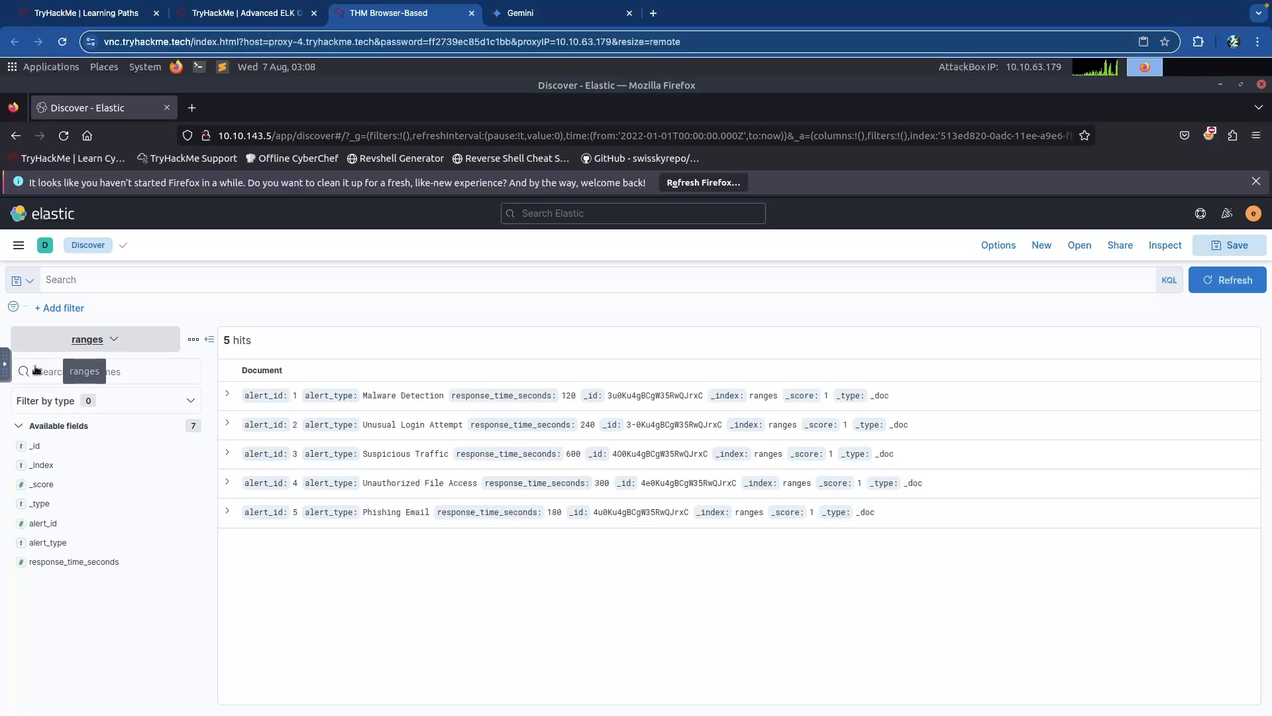
# Run the query response_time_seconds >= 100 AND response_time_seconds < 300 on the ranges alerts.
pyautogui.click(252, 280)
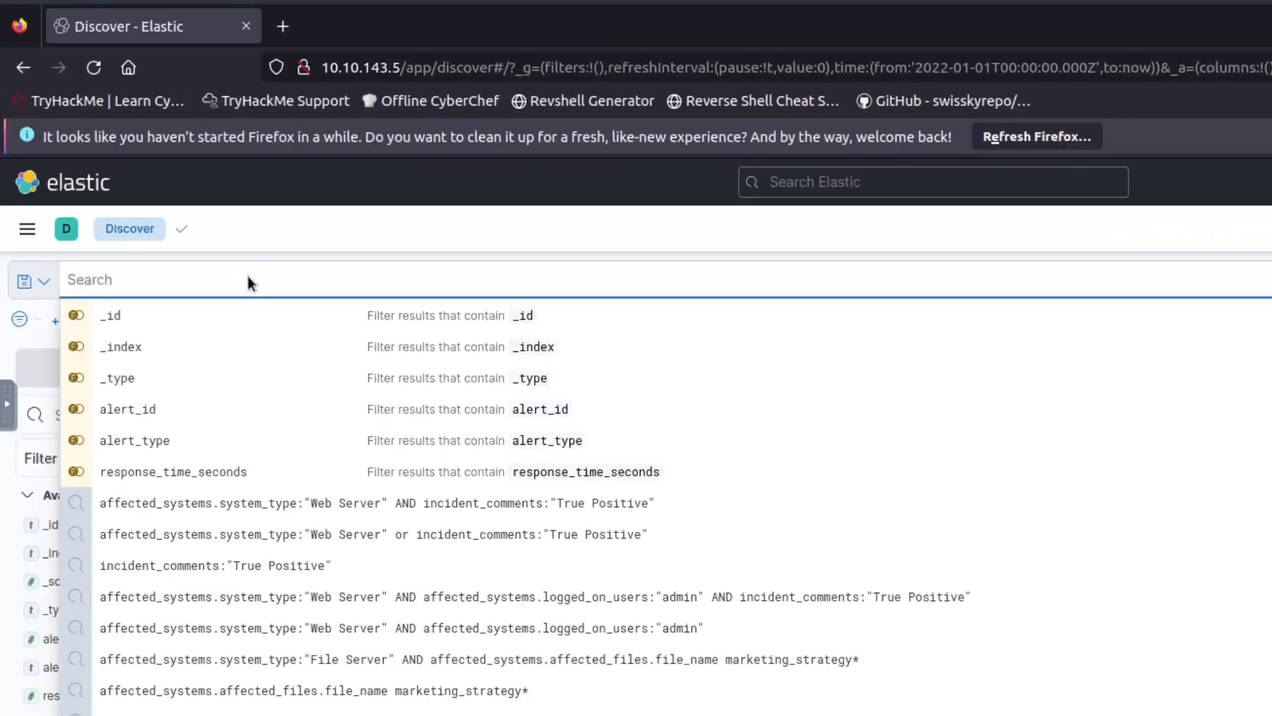
pyautogui.write('resposne_time_seconds >= 100 AND response_time_seconds < 300')
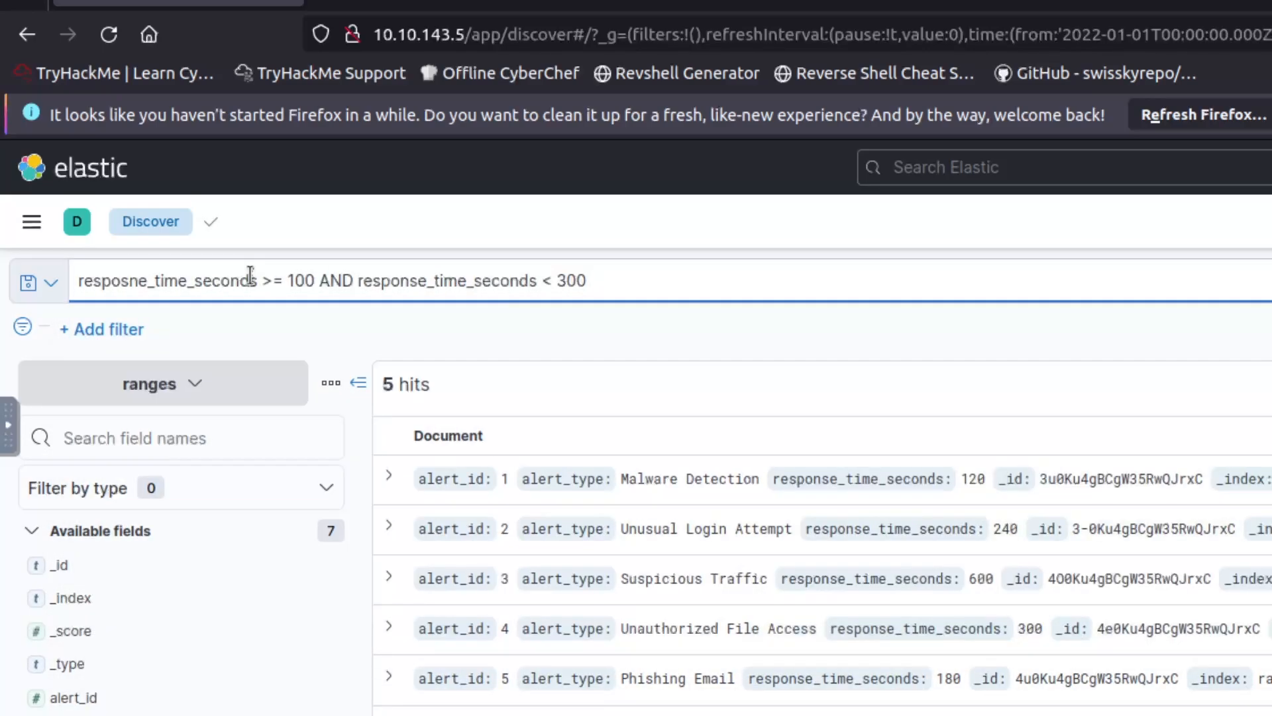
pyautogui.press('Return')
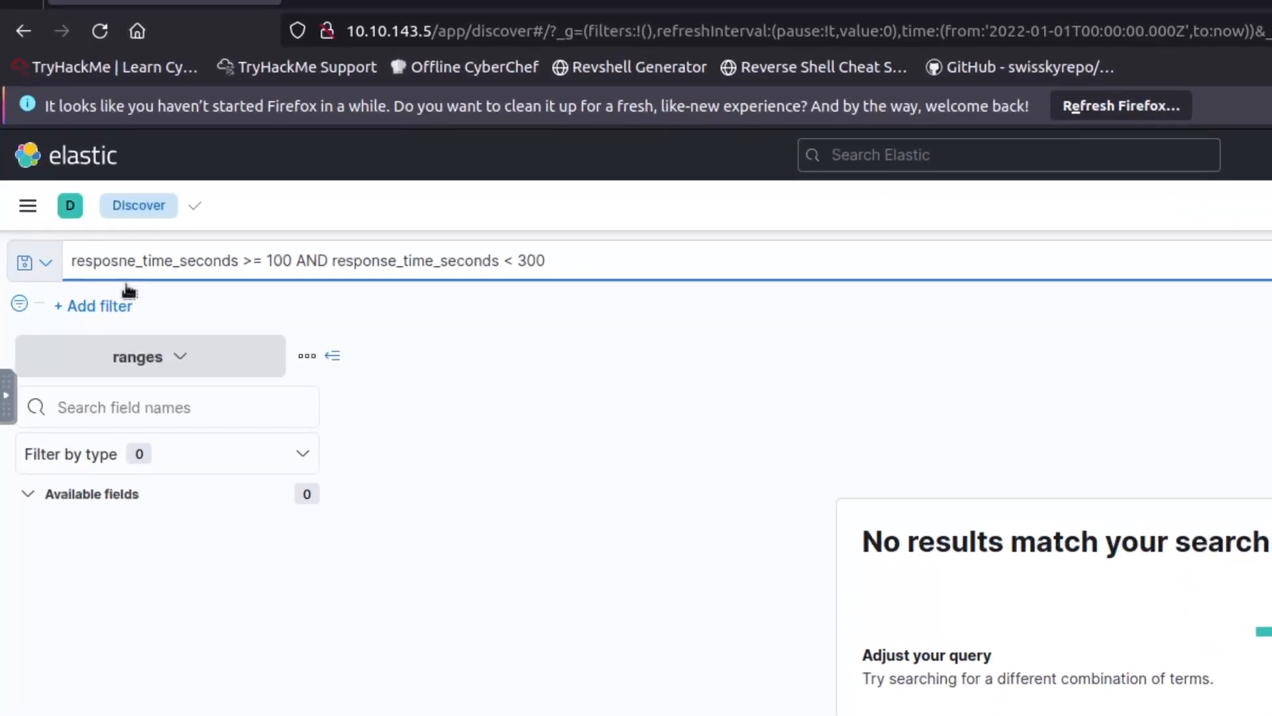
# Fix the misspelled field name, rerun the range query, and switch to the incidents index.
pyautogui.click(62, 285)
pyautogui.press('BackSpace')
pyautogui.press('BackSpace')
pyautogui.write('ns')
pyautogui.click(518, 259)
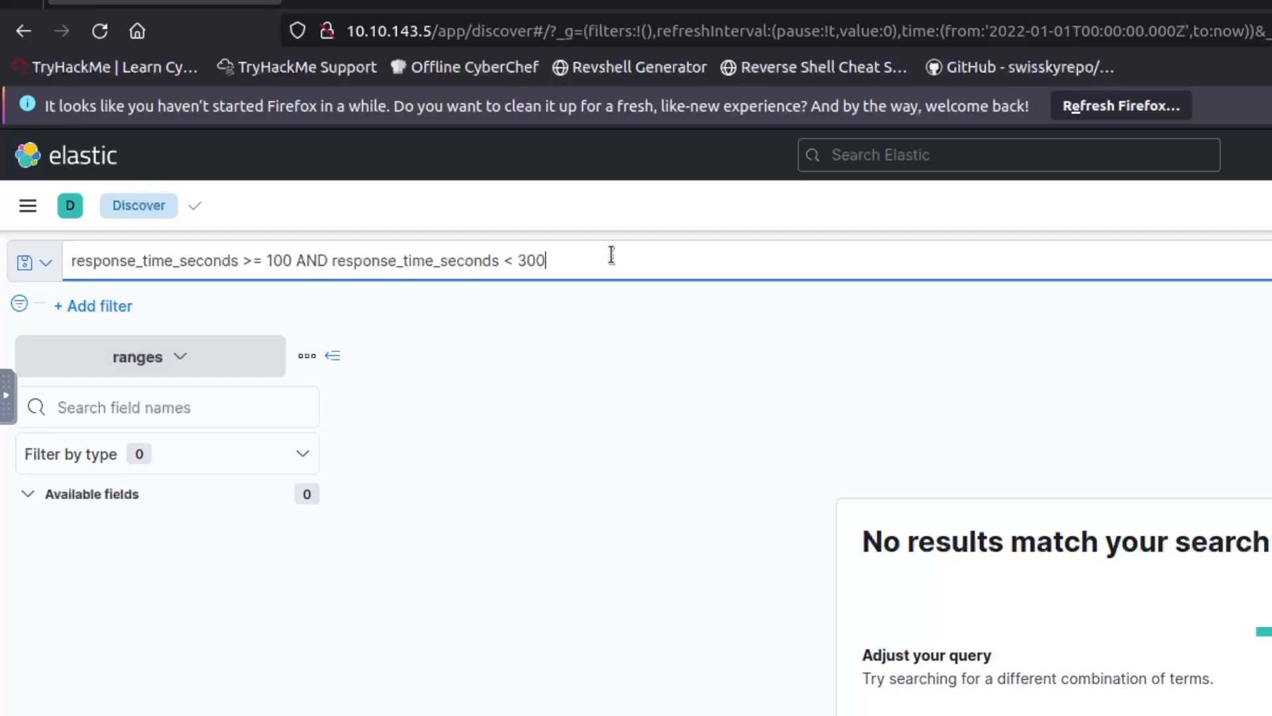
pyautogui.press('Return')
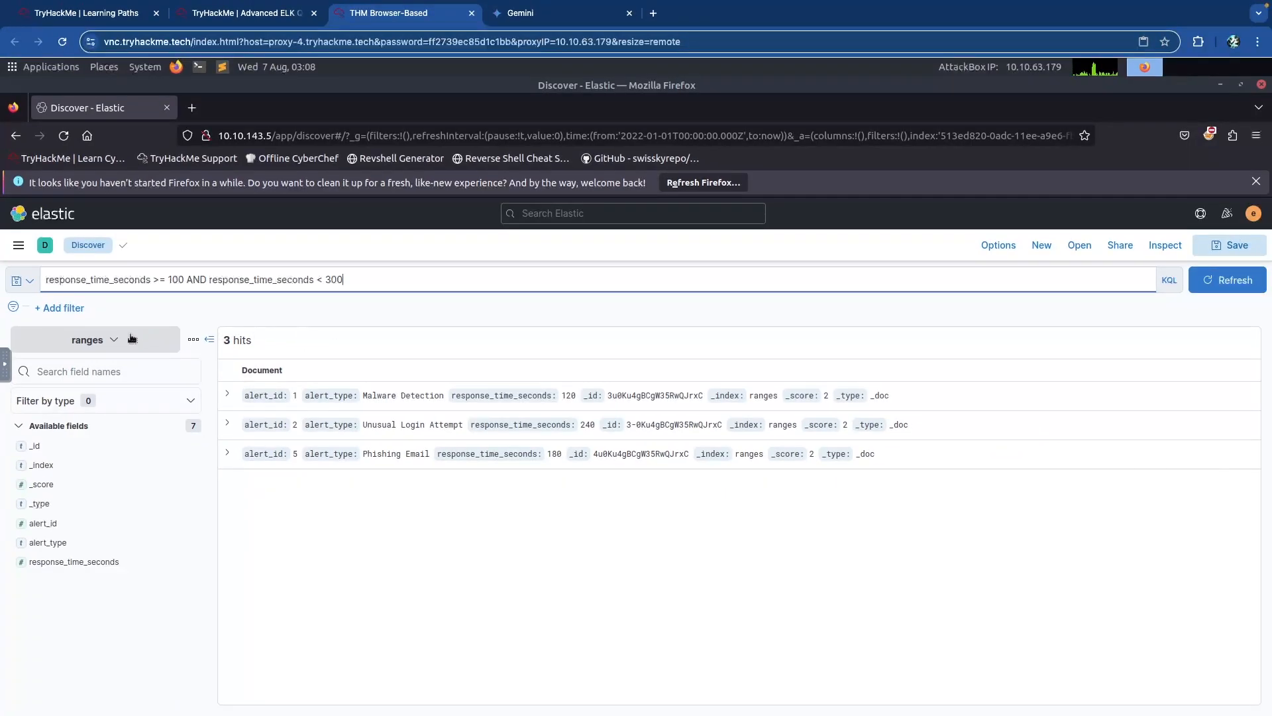
pyautogui.click(117, 340)
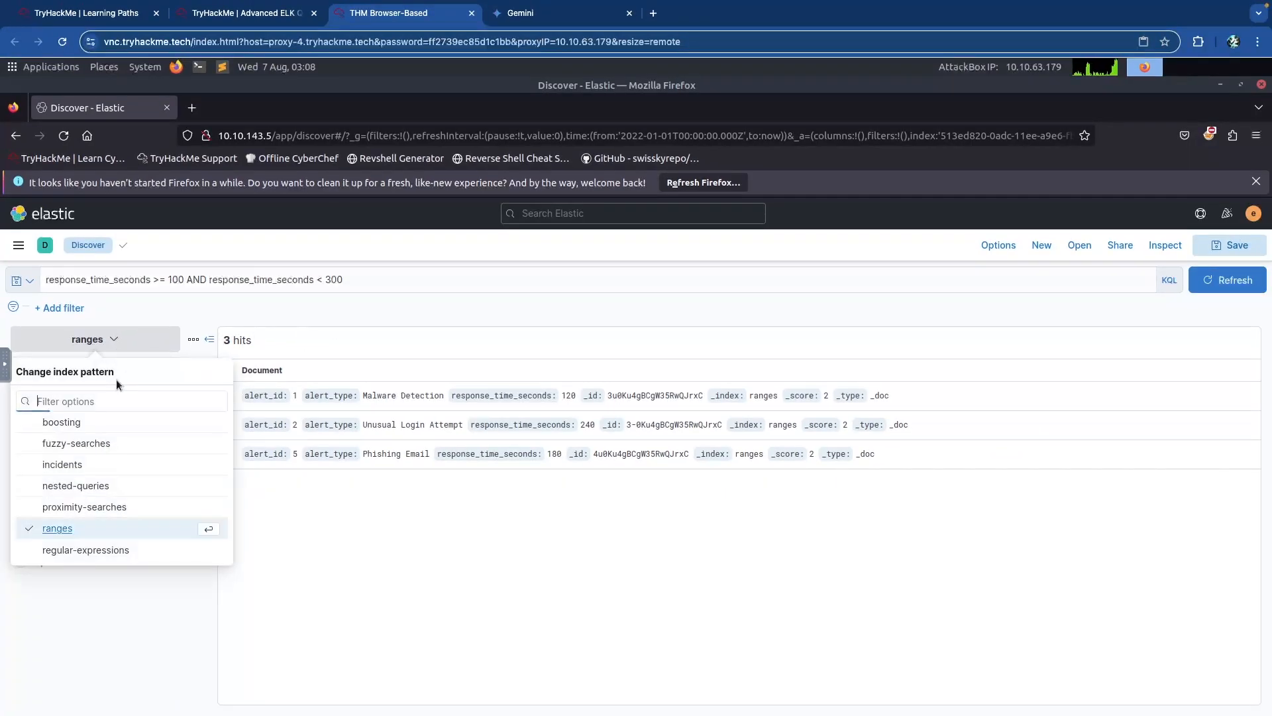
pyautogui.click(63, 465)
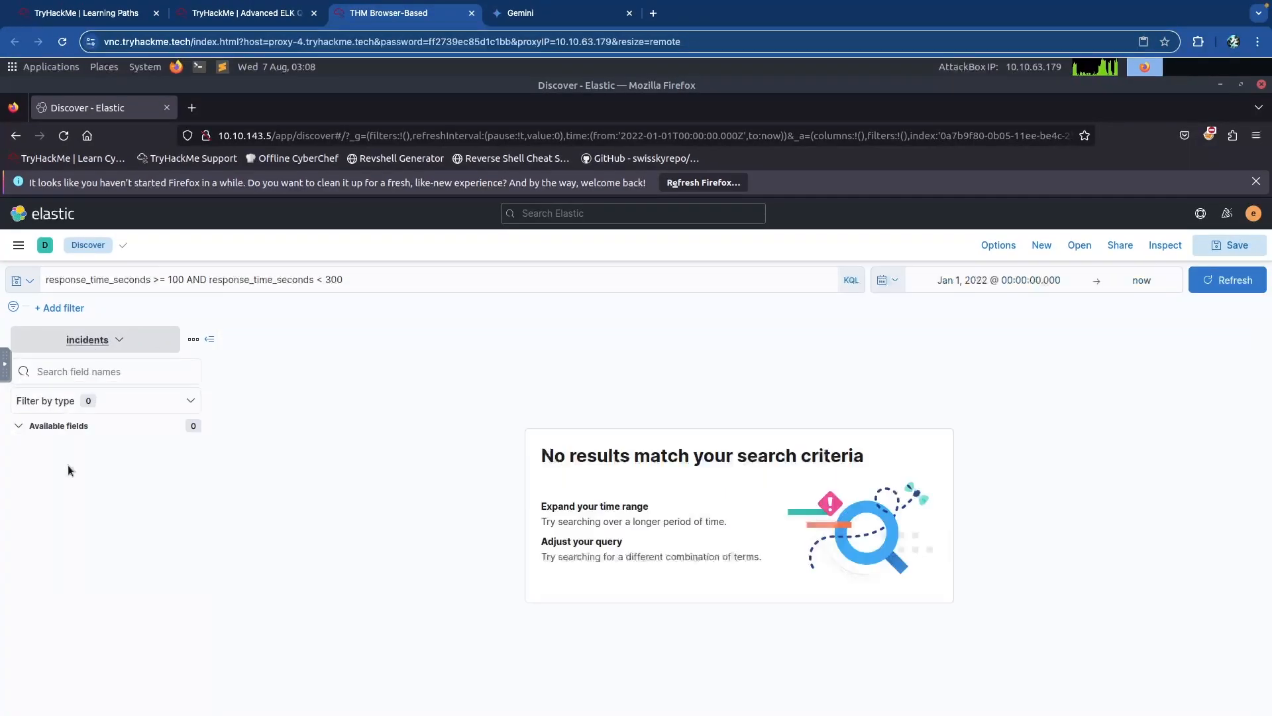
# Clear the query to list all incidents and inspect top values of incident_type and severity_level.
pyautogui.click(392, 282)
pyautogui.hotkey('ctrl', 'a')
pyautogui.press('BackSpace')
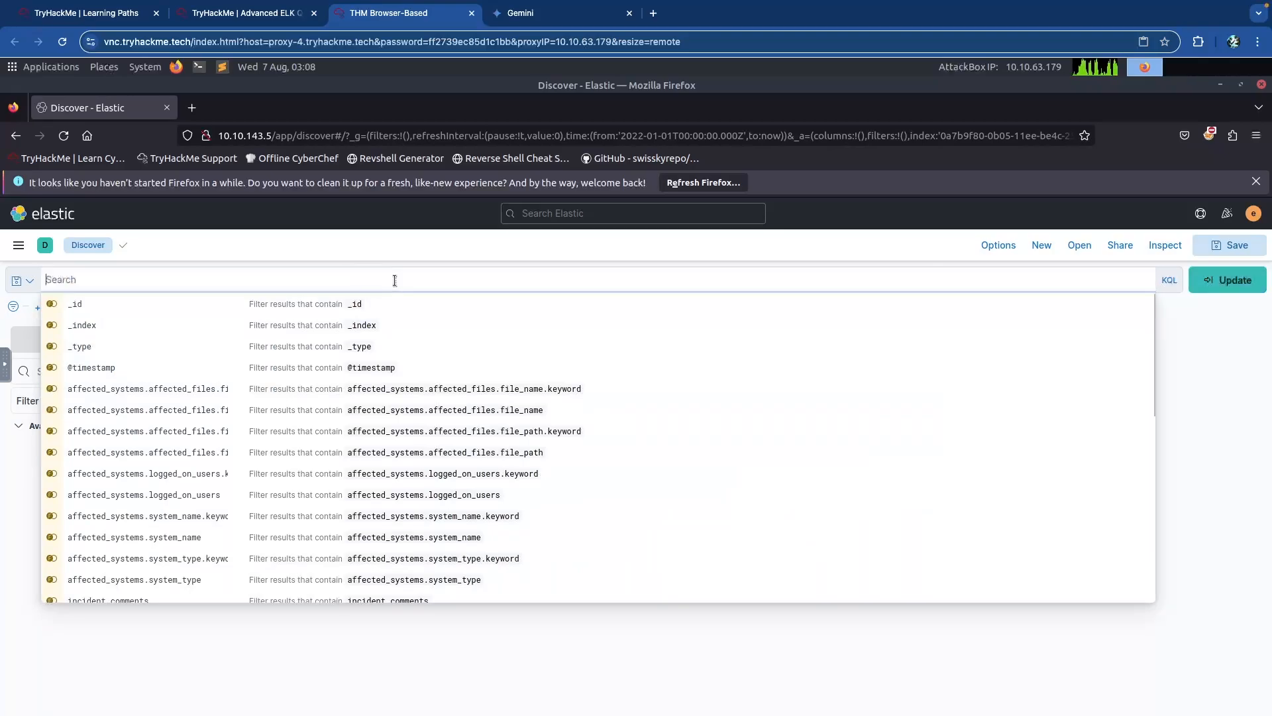
pyautogui.press('Return')
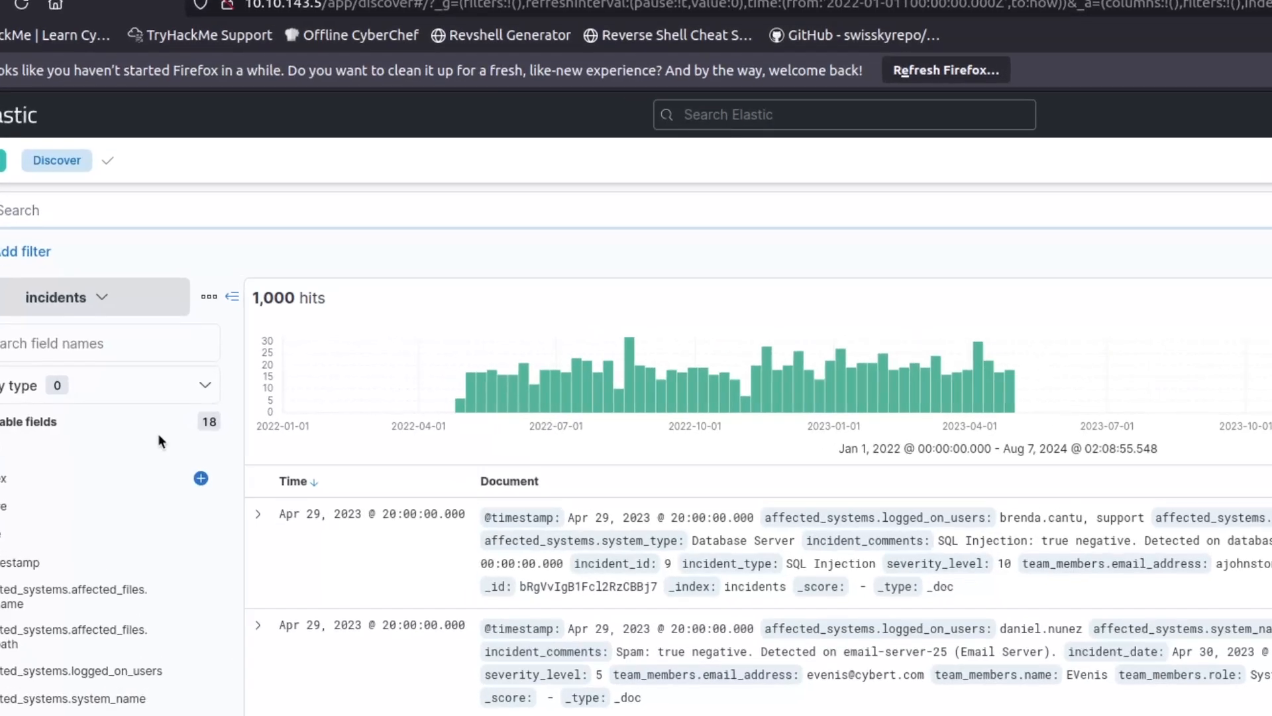
pyautogui.scroll(-3, 119, 436)
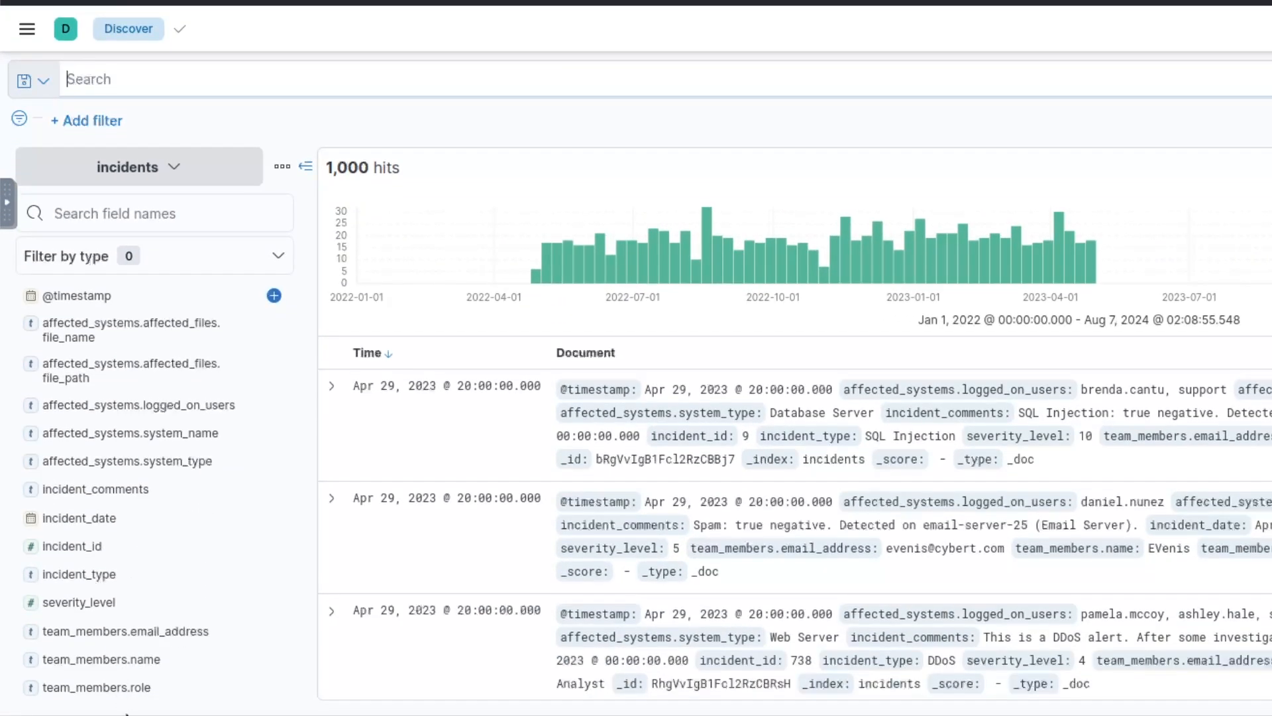
pyautogui.click(83, 574)
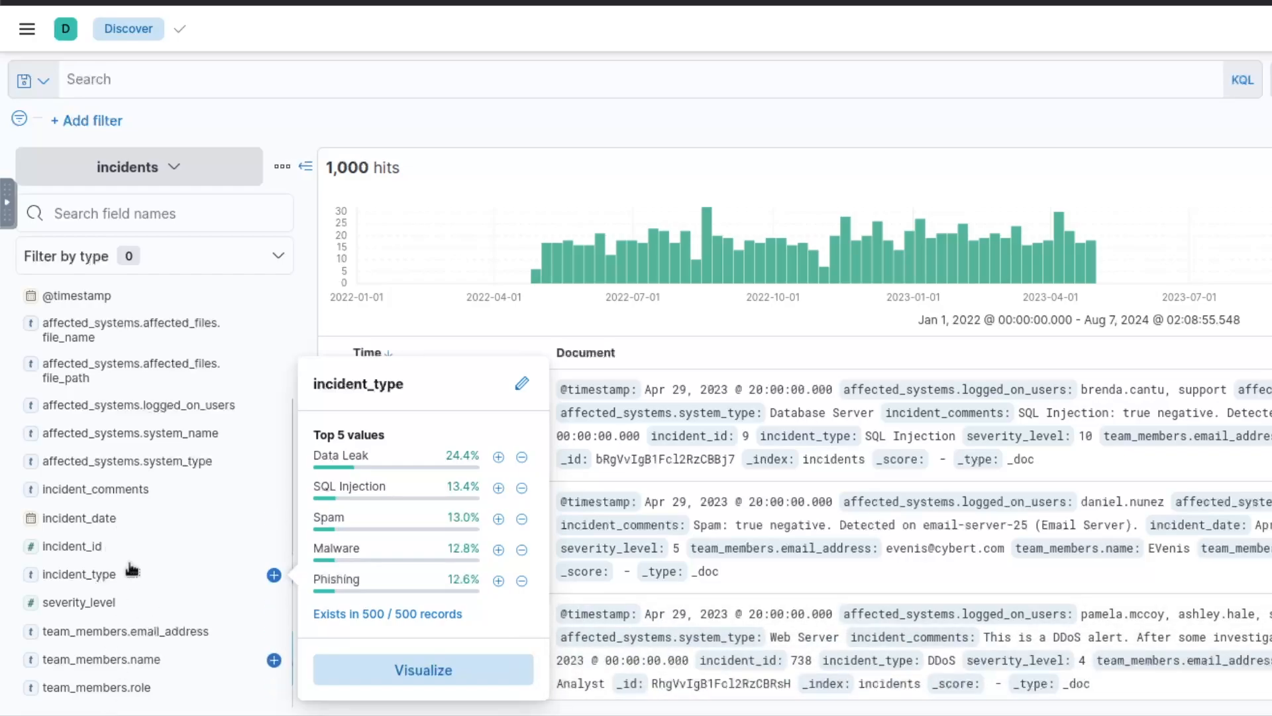
pyautogui.click(94, 602)
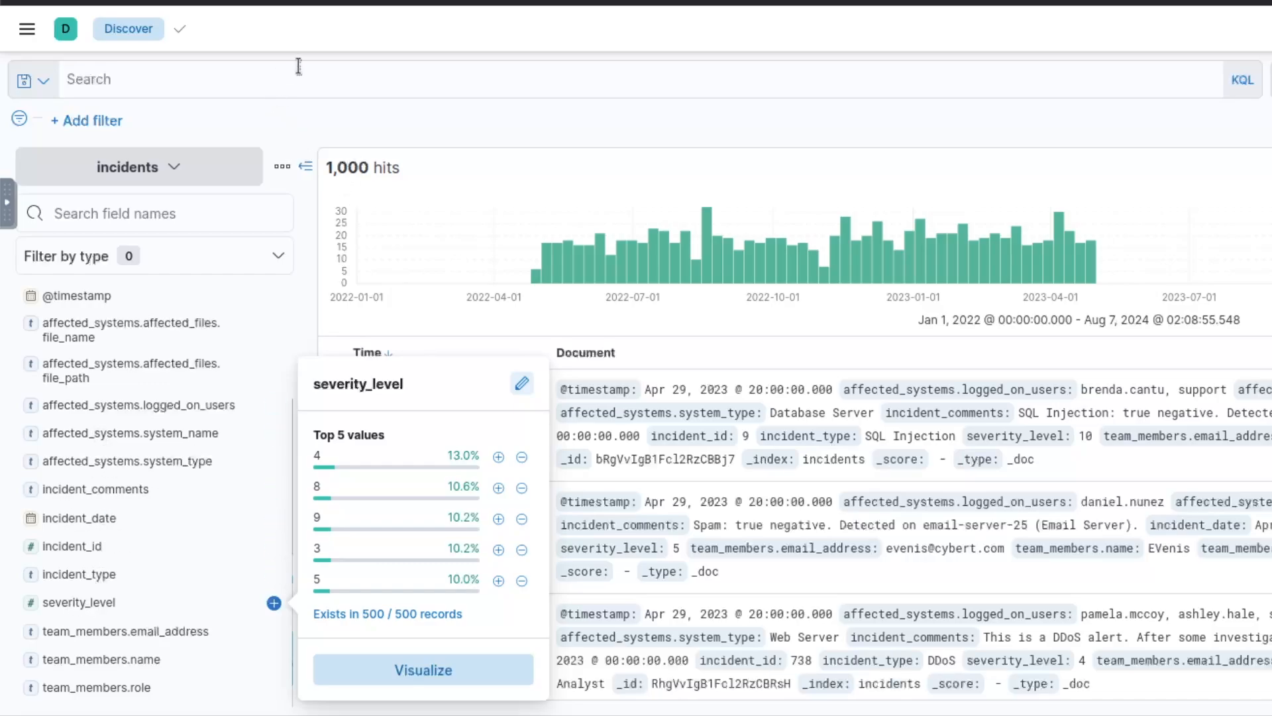
# Query incident_type:"Data Leak" AND severity_level >= 9, returning 52 hits.
pyautogui.click(361, 74)
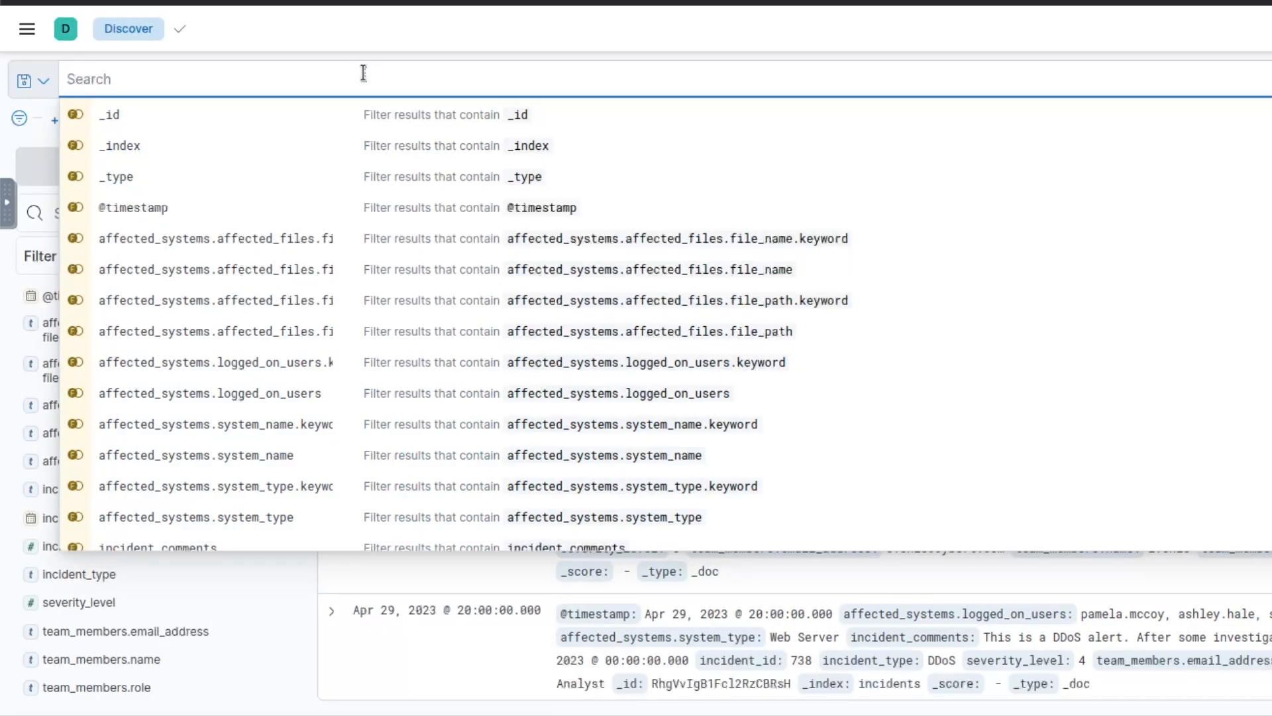
pyautogui.write('sever')
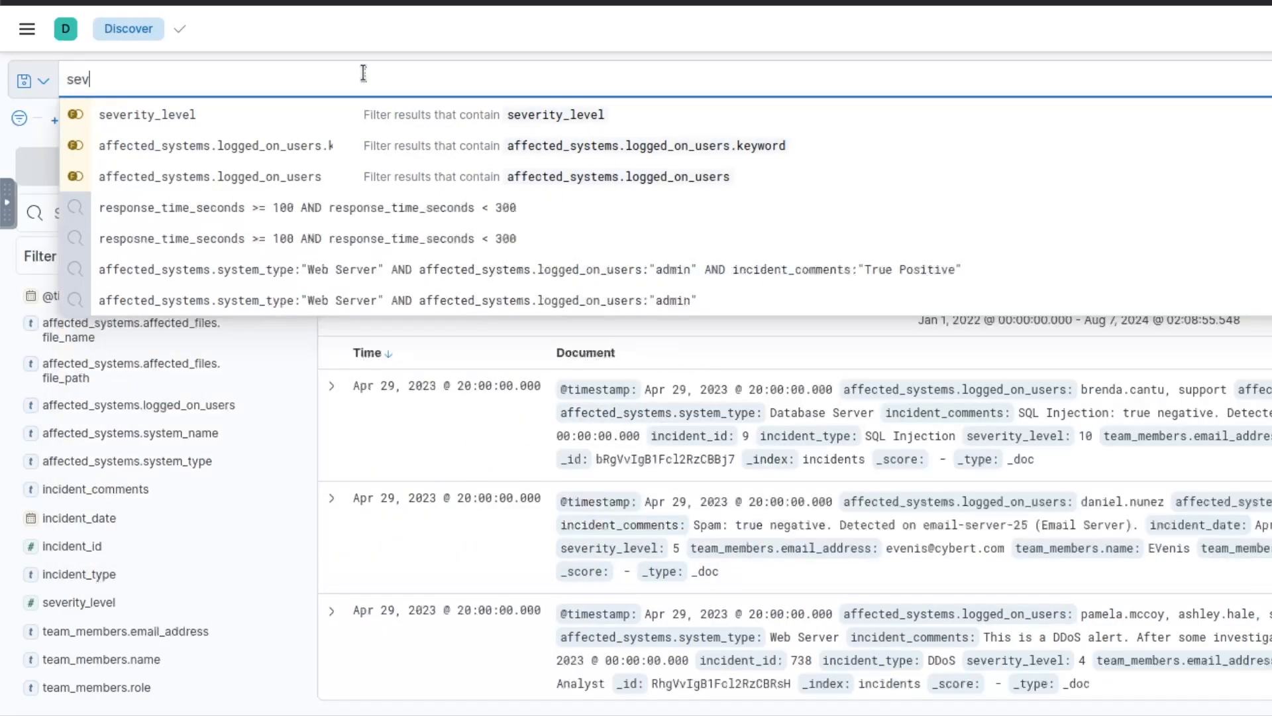
pyautogui.press('BackSpace')
pyautogui.press('BackSpace')
pyautogui.press('BackSpace')
pyautogui.press('BackSpace')
pyautogui.press('BackSpace')
pyautogui.write('incident_ty')
pyautogui.press('BackSpace')
pyautogui.write('ype:"P')
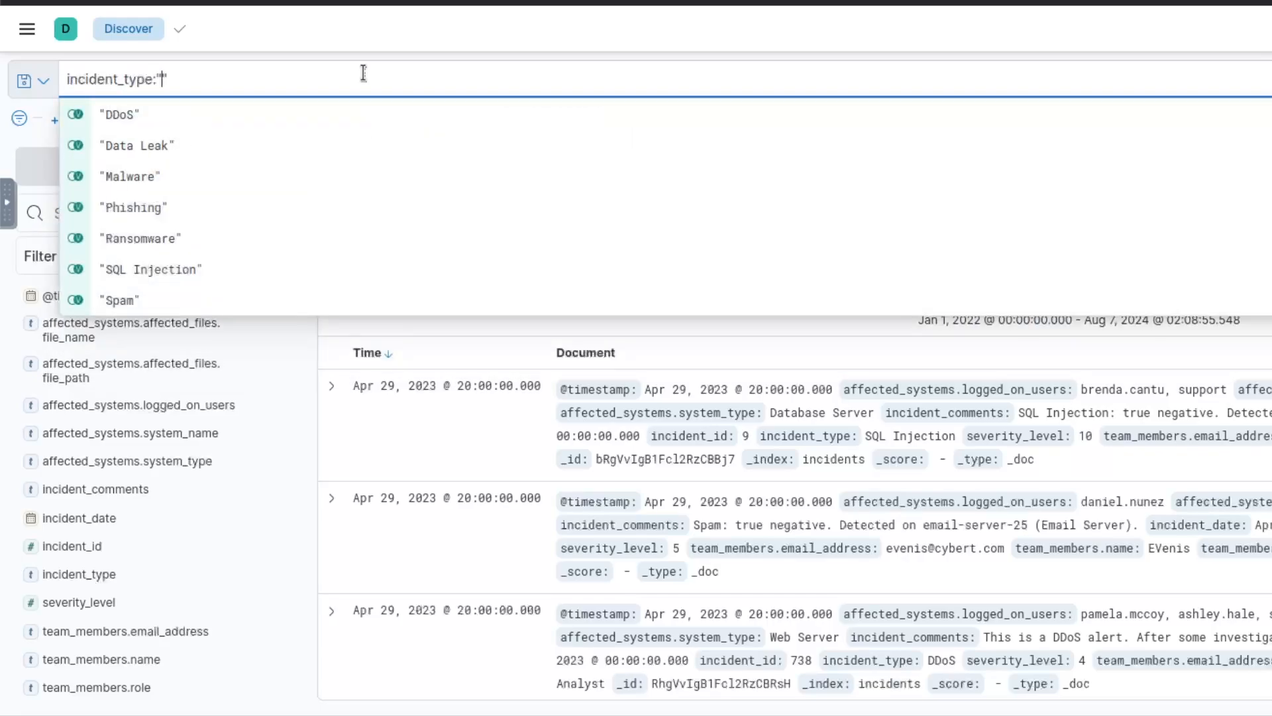
pyautogui.press('BackSpace')
pyautogui.write('Data Leak" AND se')
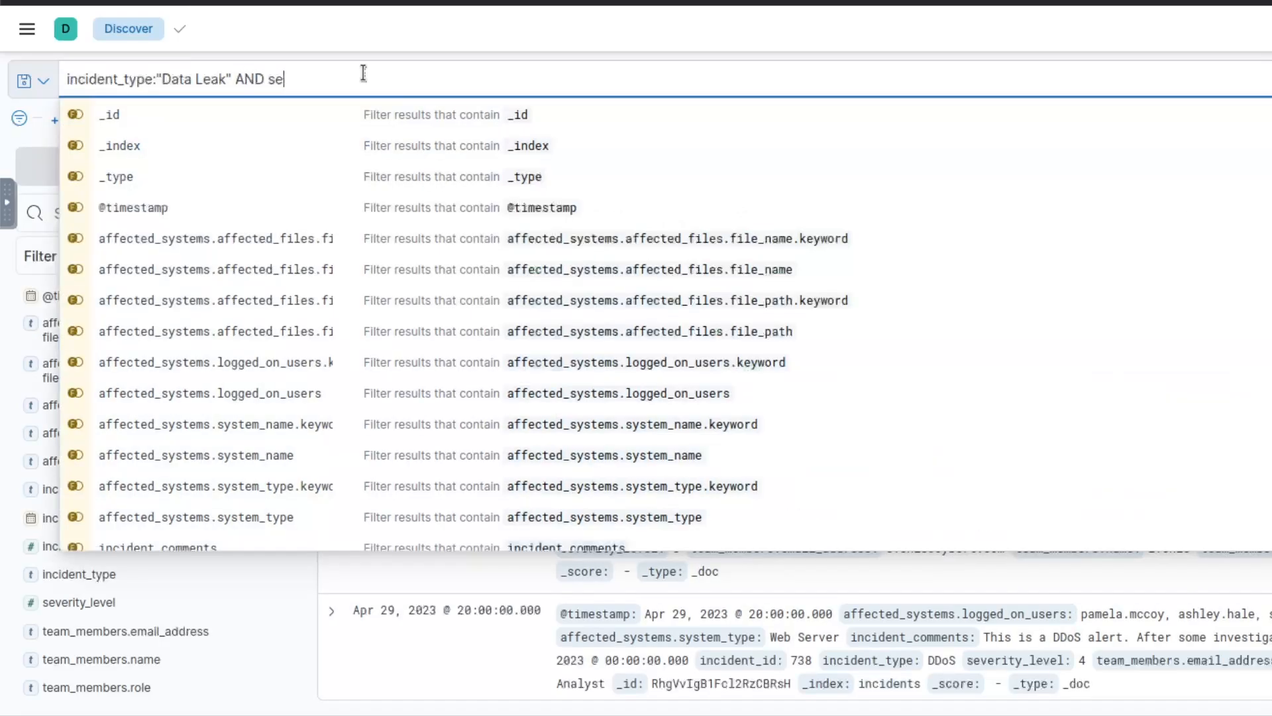
pyautogui.write('verity_level ')
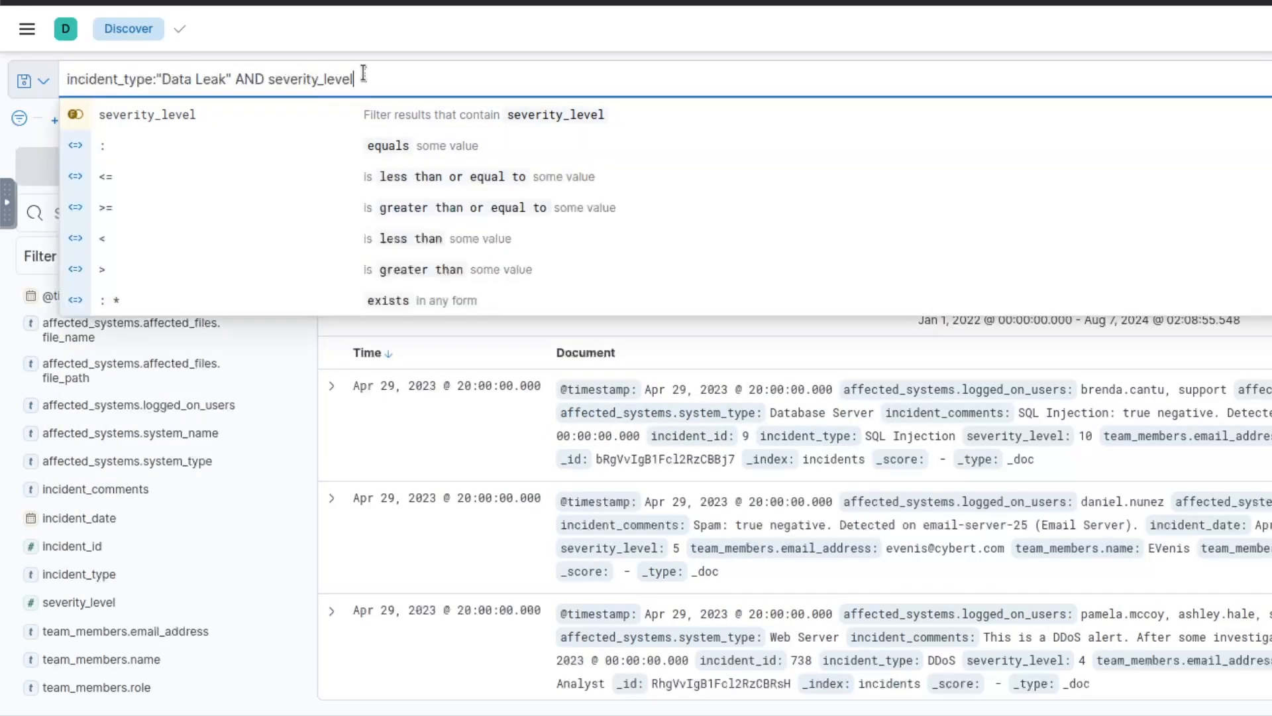
pyautogui.write('>=')
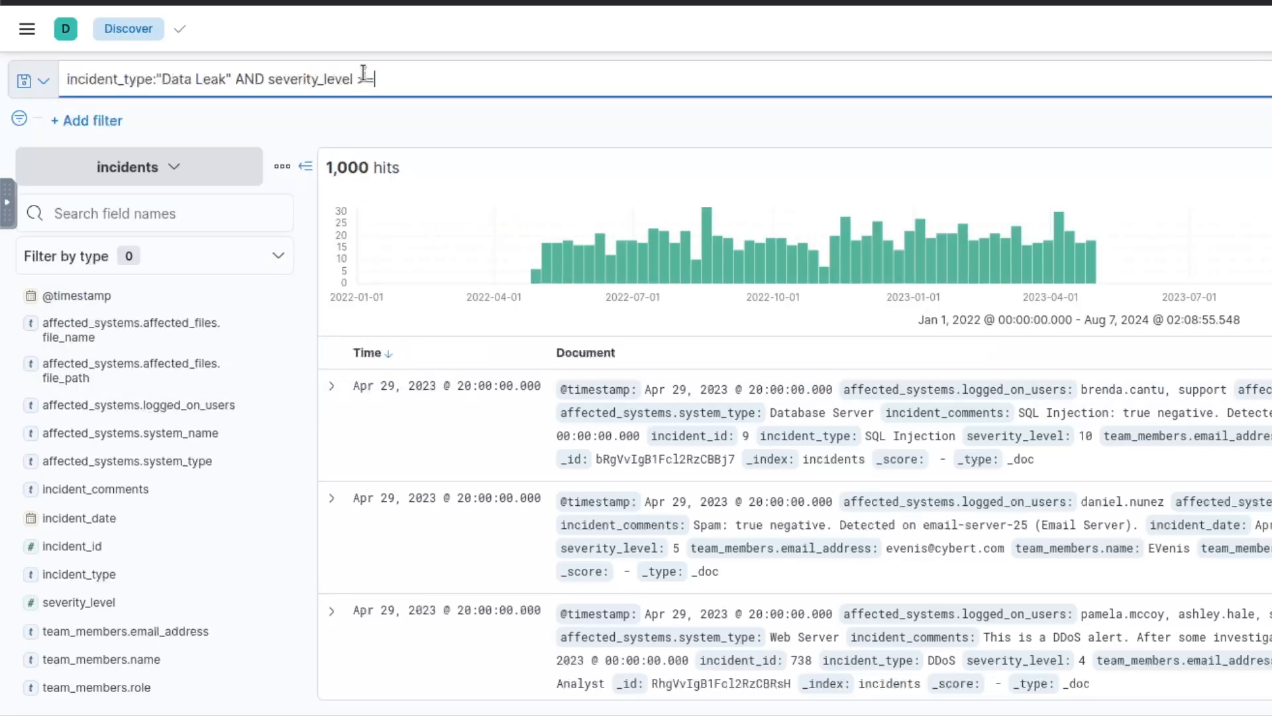
pyautogui.write('9')
pyautogui.press('Return')
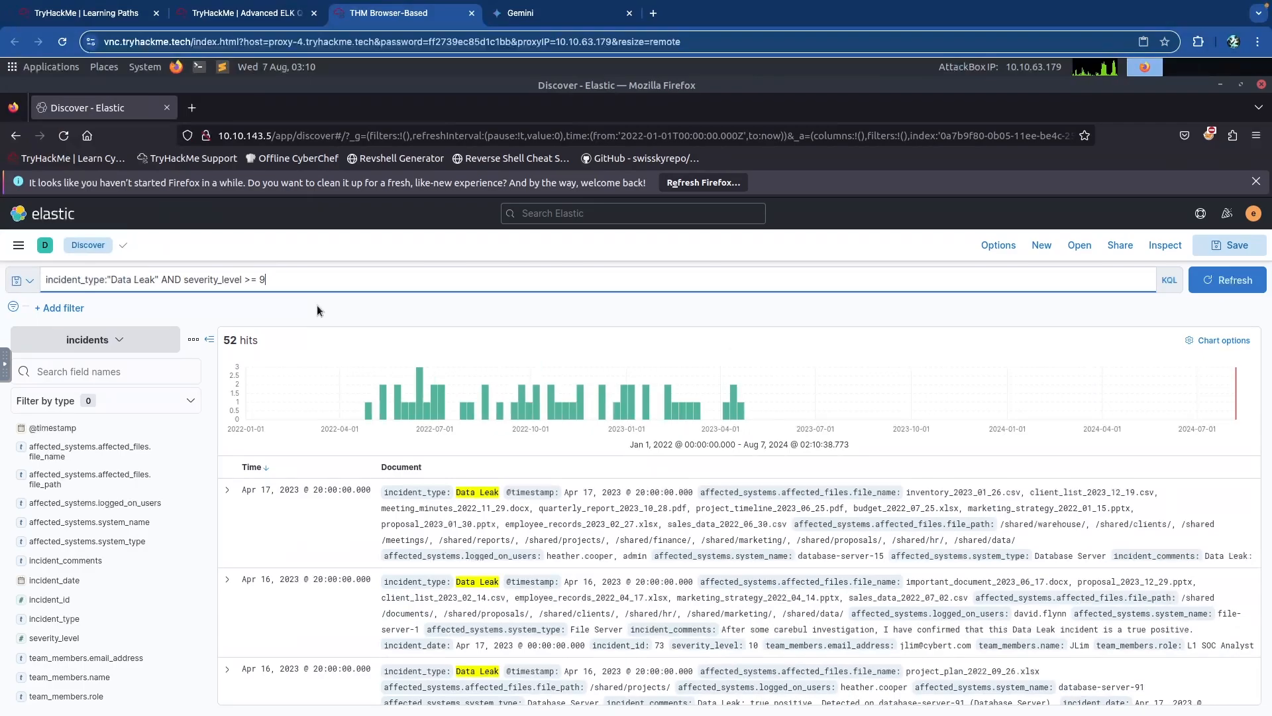
# Submit 52 as the answer to the severe Data Leak question.
pyautogui.hotkey('ctrl', 'shift', 'Tab')
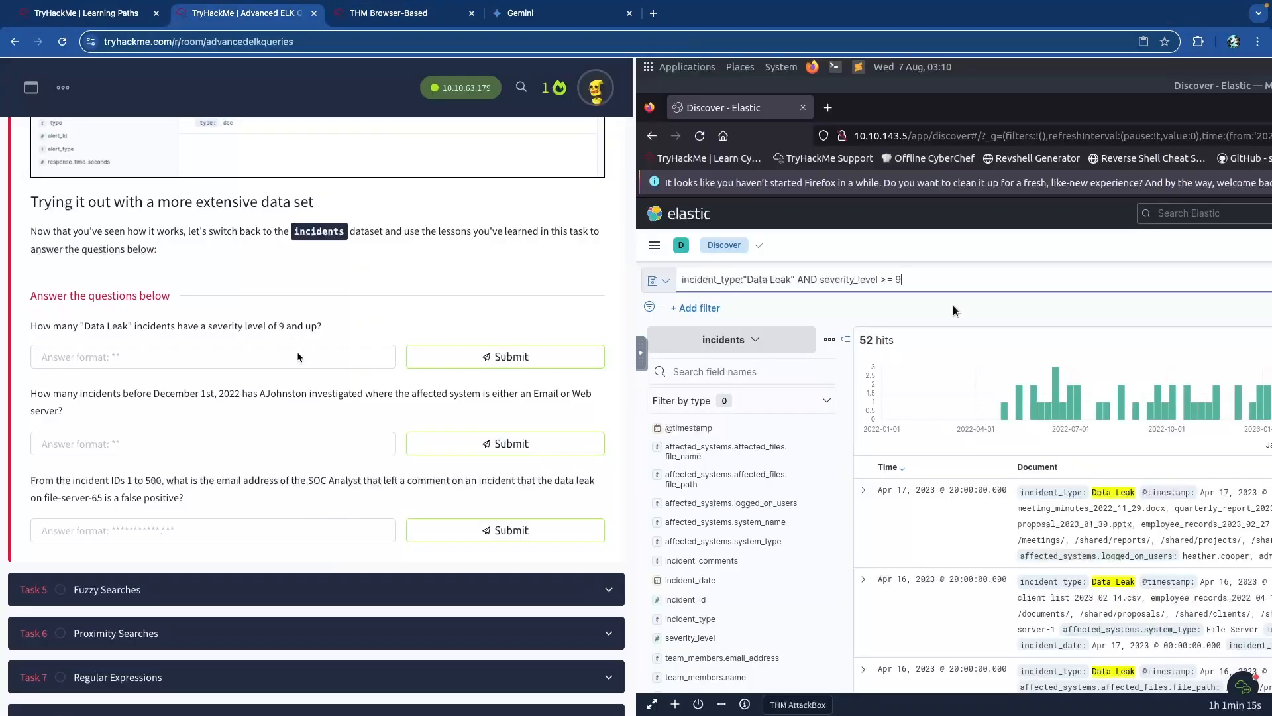
pyautogui.click(220, 352)
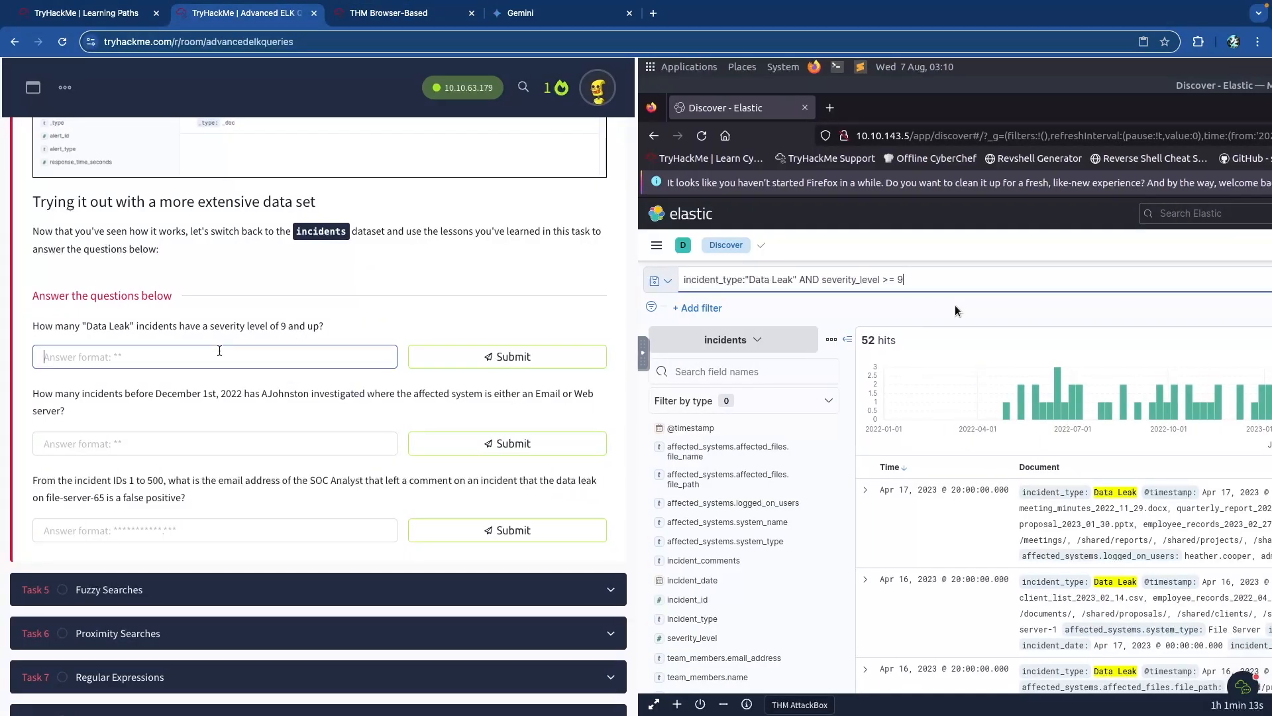
pyautogui.write('52')
pyautogui.press('Return')
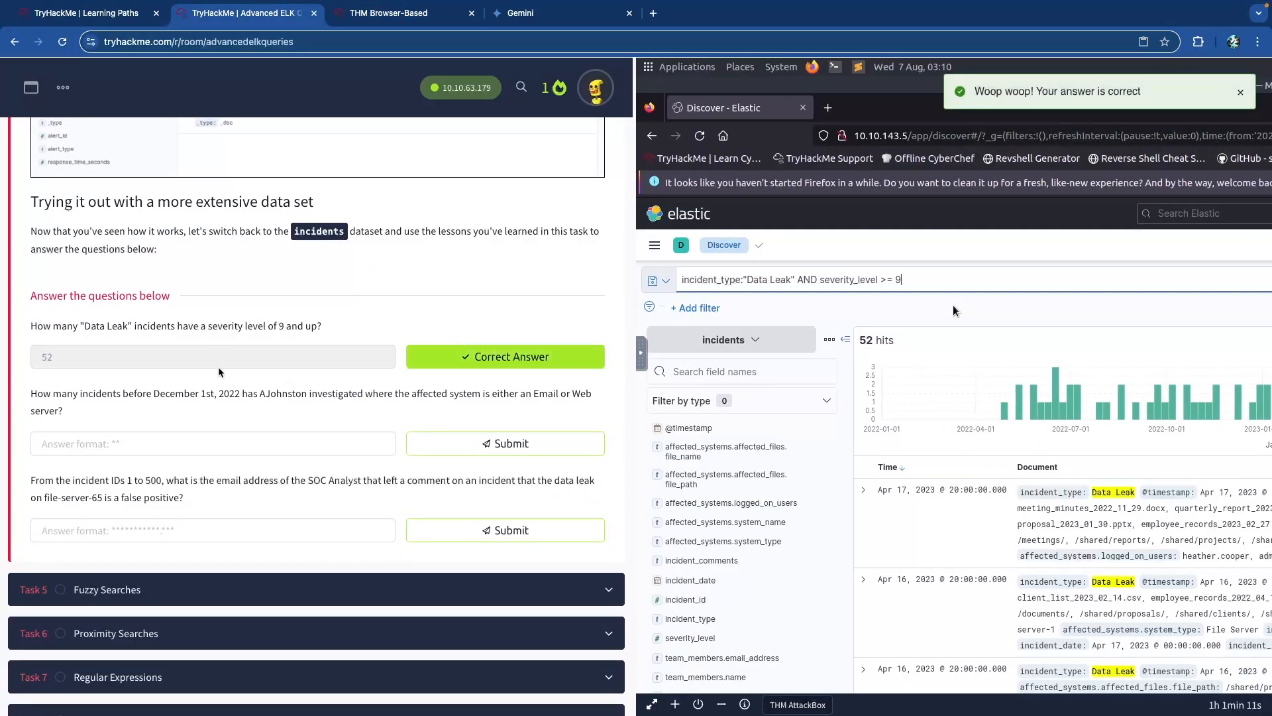
# Reread the second question, noting the analyst, Email or Web server condition and December 1st, 2022 cutoff.
pyautogui.moveTo(61, 389); pyautogui.dragTo(279, 411)
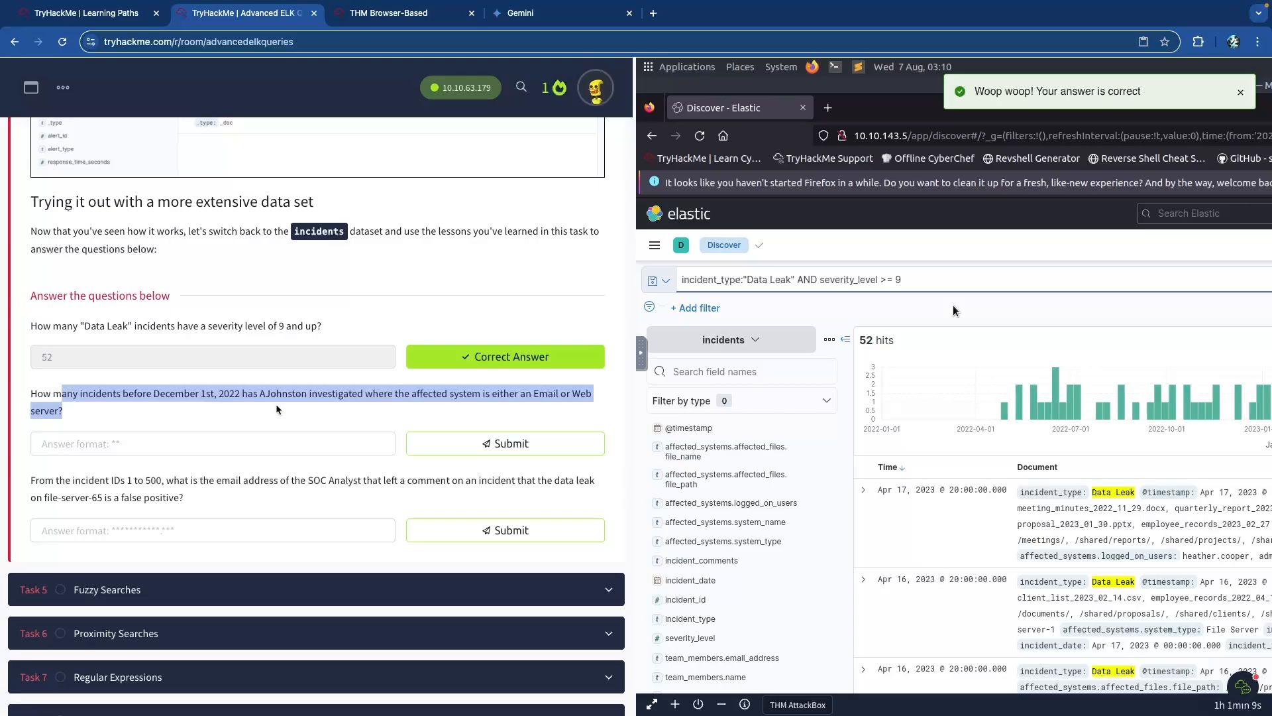
pyautogui.click(260, 410)
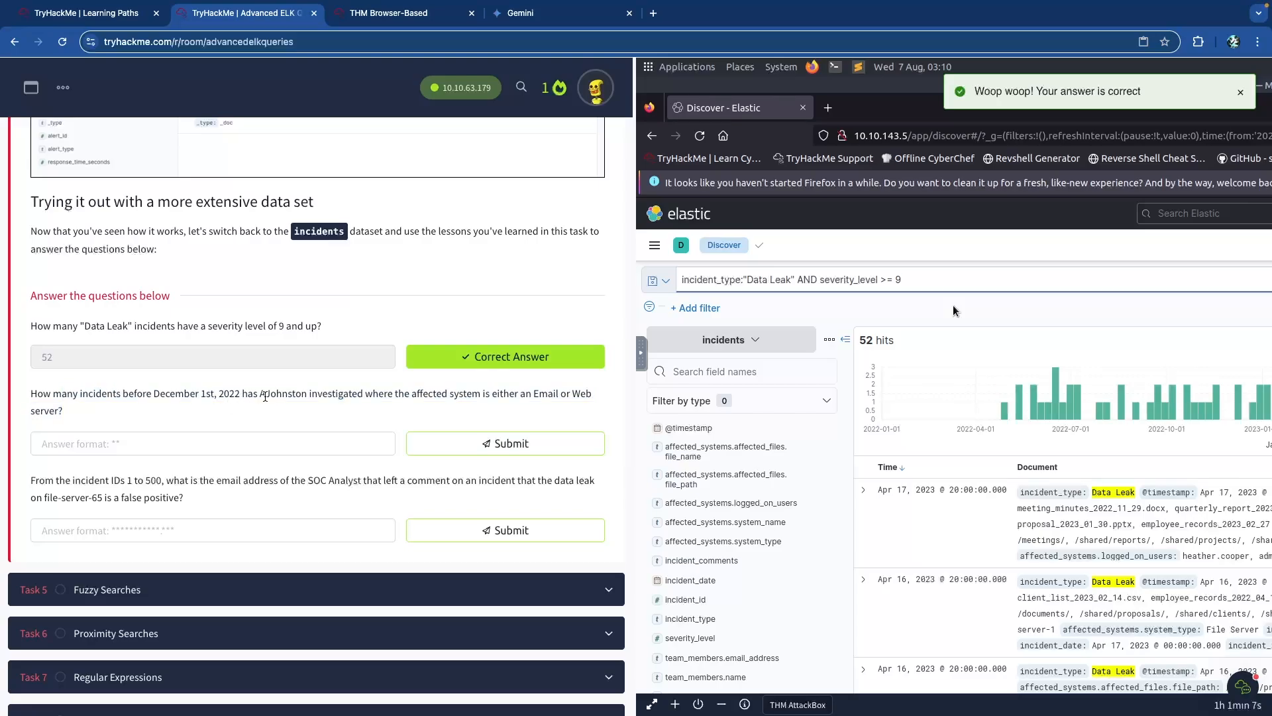
pyautogui.moveTo(262, 396); pyautogui.dragTo(311, 395)
pyautogui.click(353, 396)
pyautogui.scroll(5, 355, 399)
pyautogui.moveTo(908, 371); pyautogui.dragTo(1134, 370)
pyautogui.click(1135, 370)
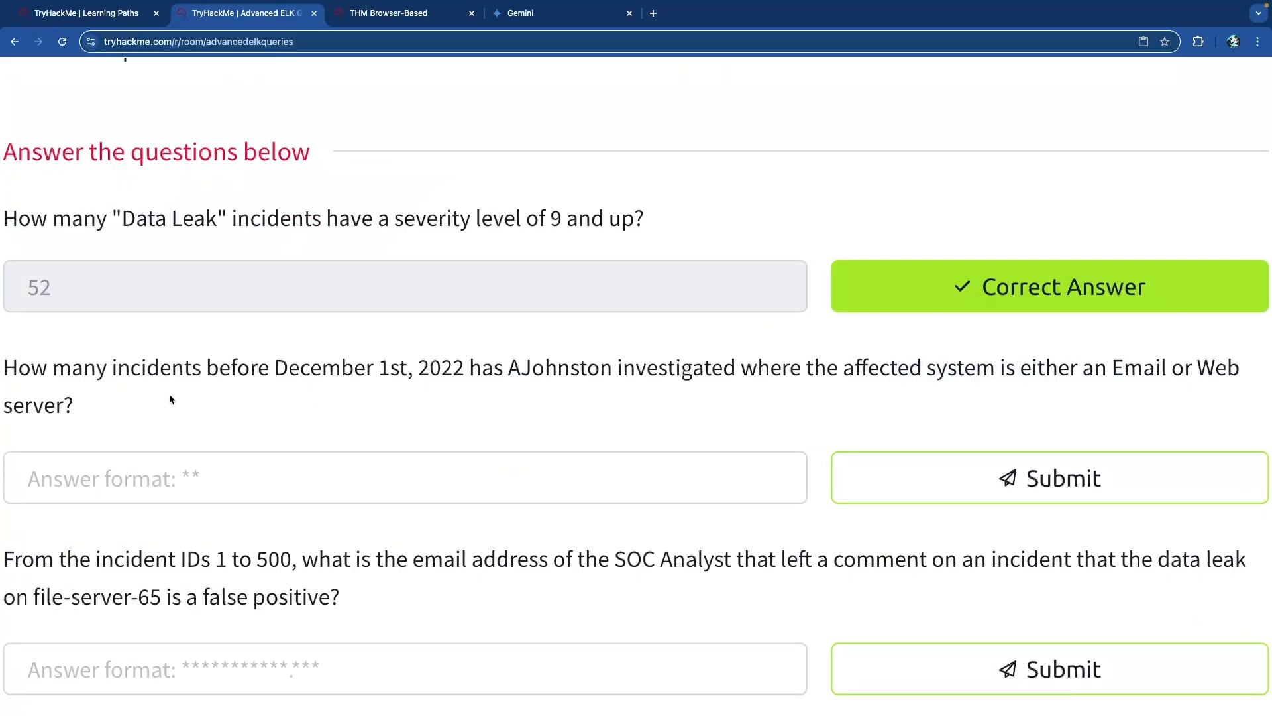
pyautogui.hscroll(-1, 170, 399)
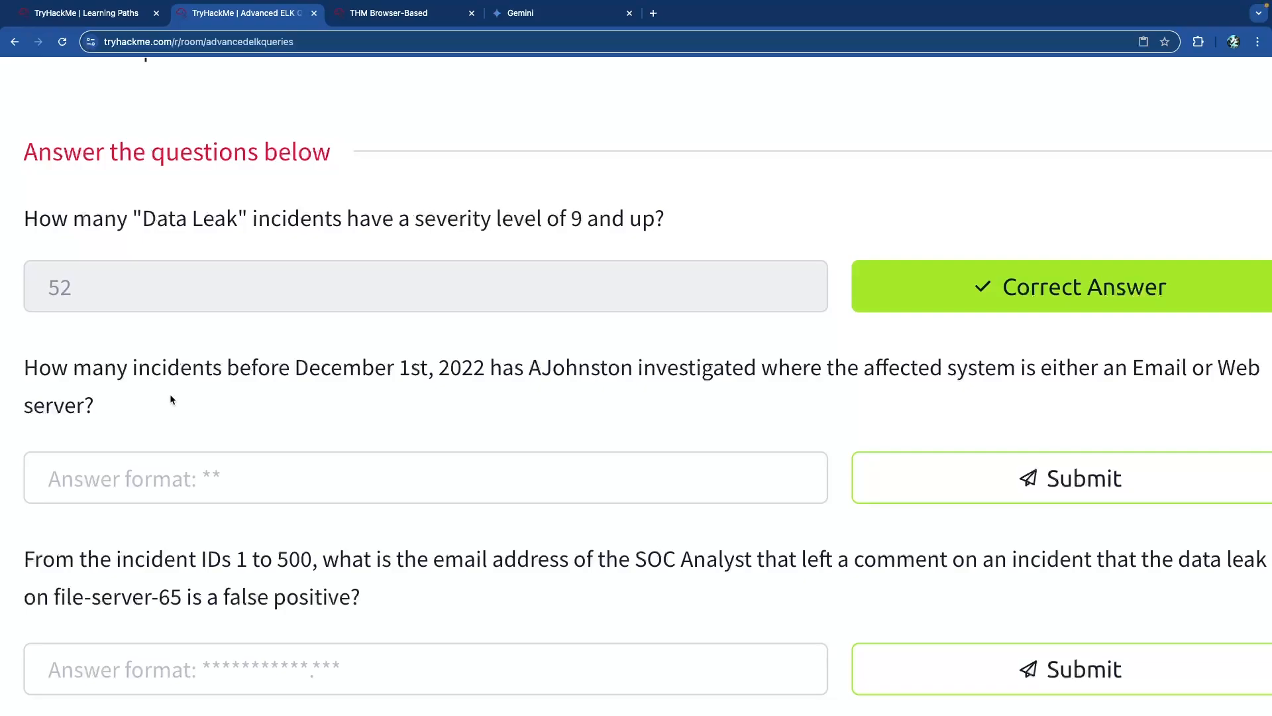
pyautogui.moveTo(1133, 369); pyautogui.dragTo(1238, 371)
pyautogui.click(1230, 369)
pyautogui.moveTo(296, 371); pyautogui.dragTo(674, 369)
pyautogui.click(507, 369)
pyautogui.click(663, 368)
pyautogui.moveTo(877, 369); pyautogui.dragTo(1035, 367)
pyautogui.click(1034, 368)
pyautogui.moveTo(1122, 368); pyautogui.dragTo(1233, 369)
pyautogui.click(929, 361)
pyautogui.hotkey('ctrl', 'Tab')
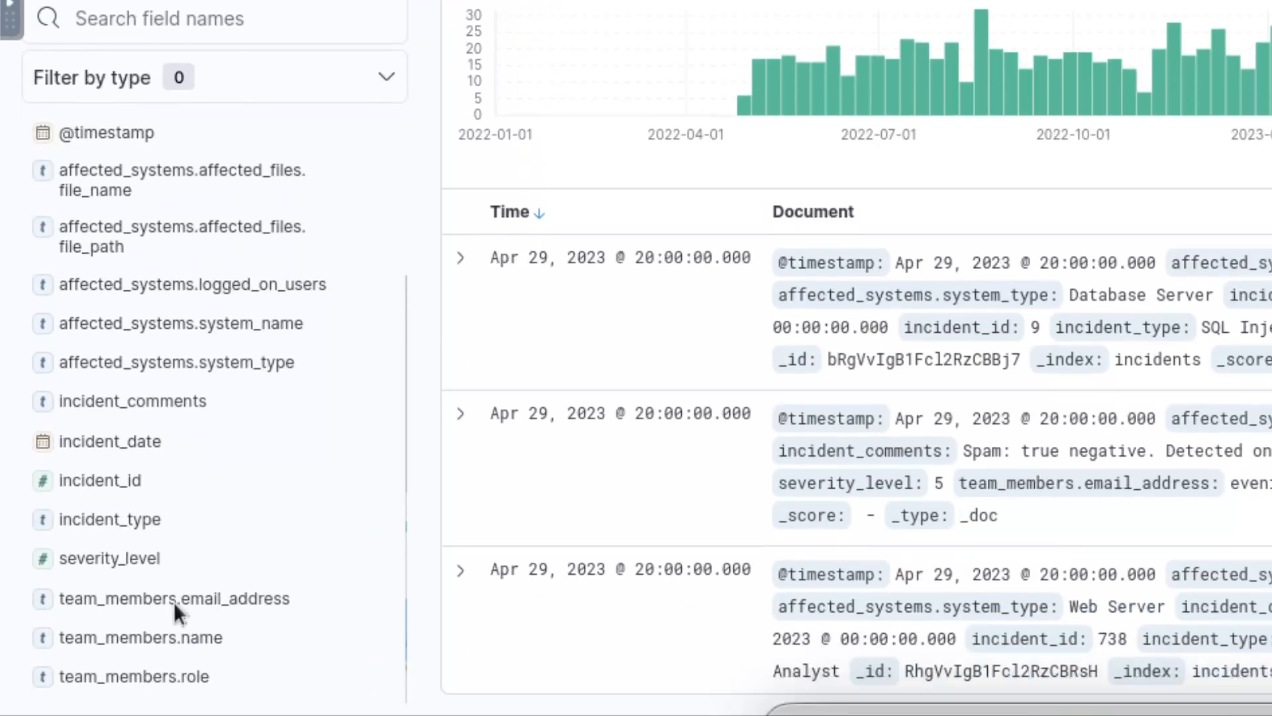
pyautogui.click(189, 600)
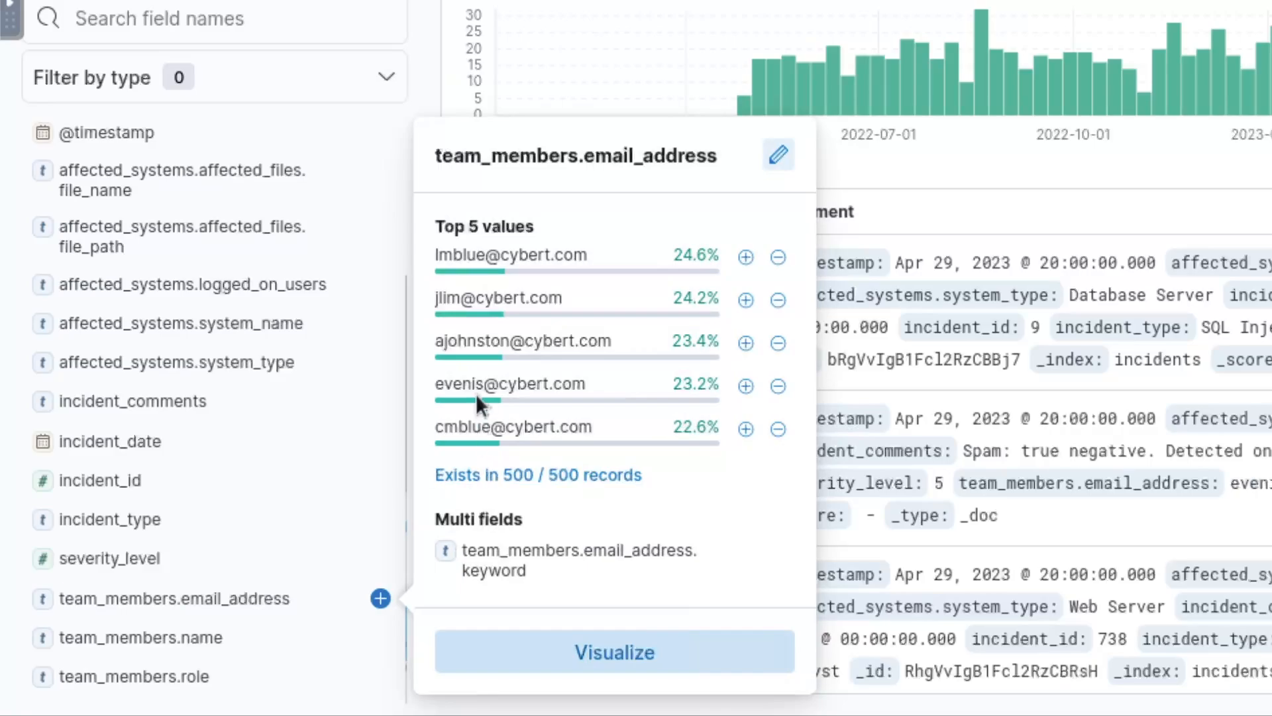
pyautogui.moveTo(441, 341); pyautogui.dragTo(541, 340)
pyautogui.click(541, 340)
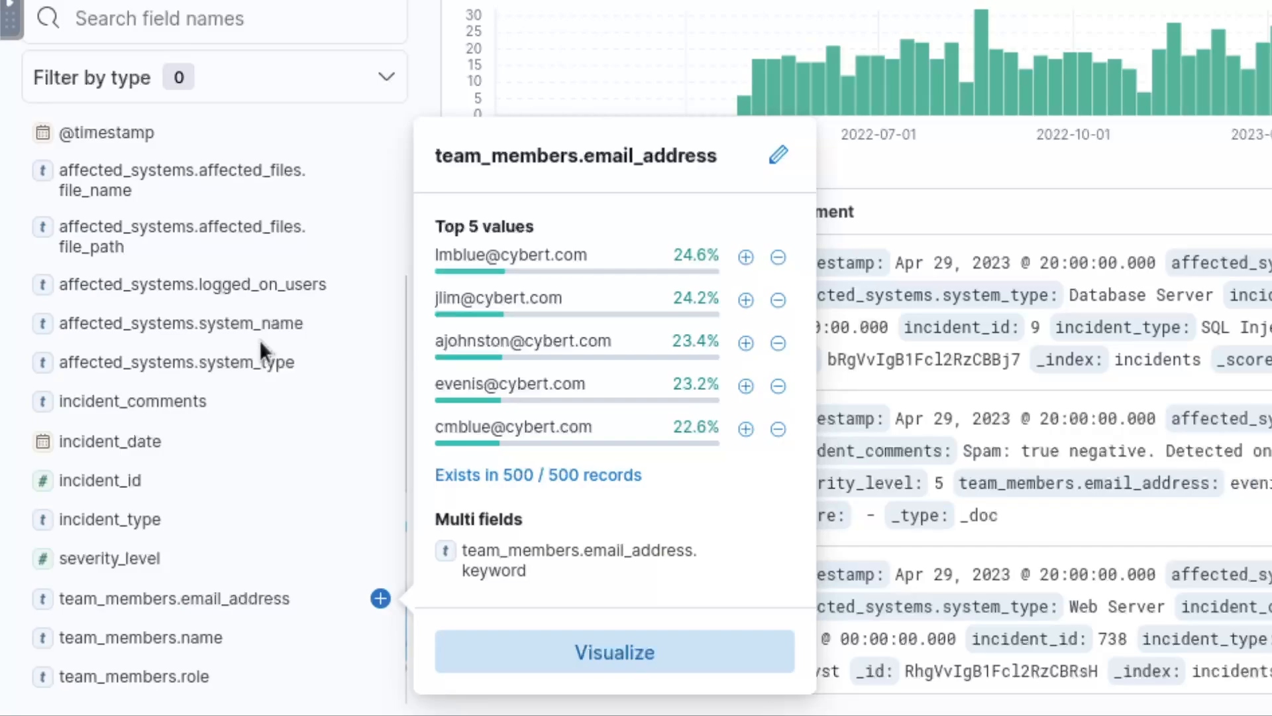
pyautogui.scroll(3, 259, 340)
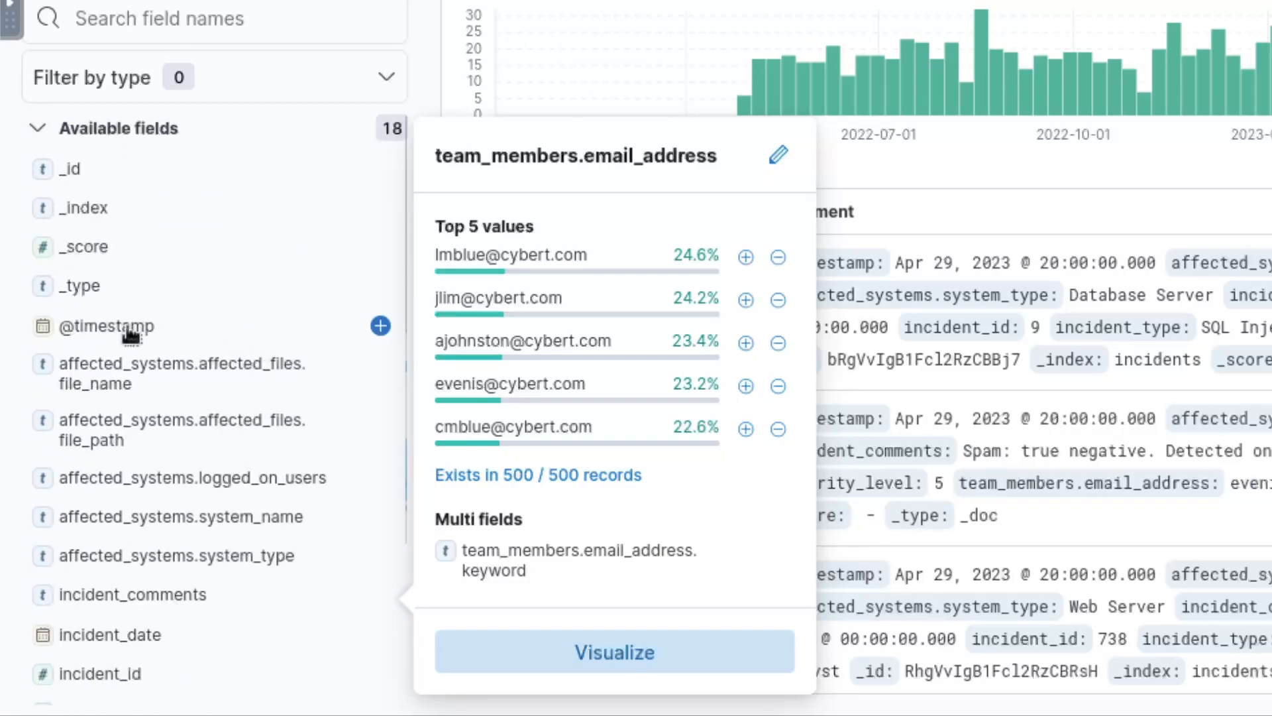
pyautogui.click(130, 328)
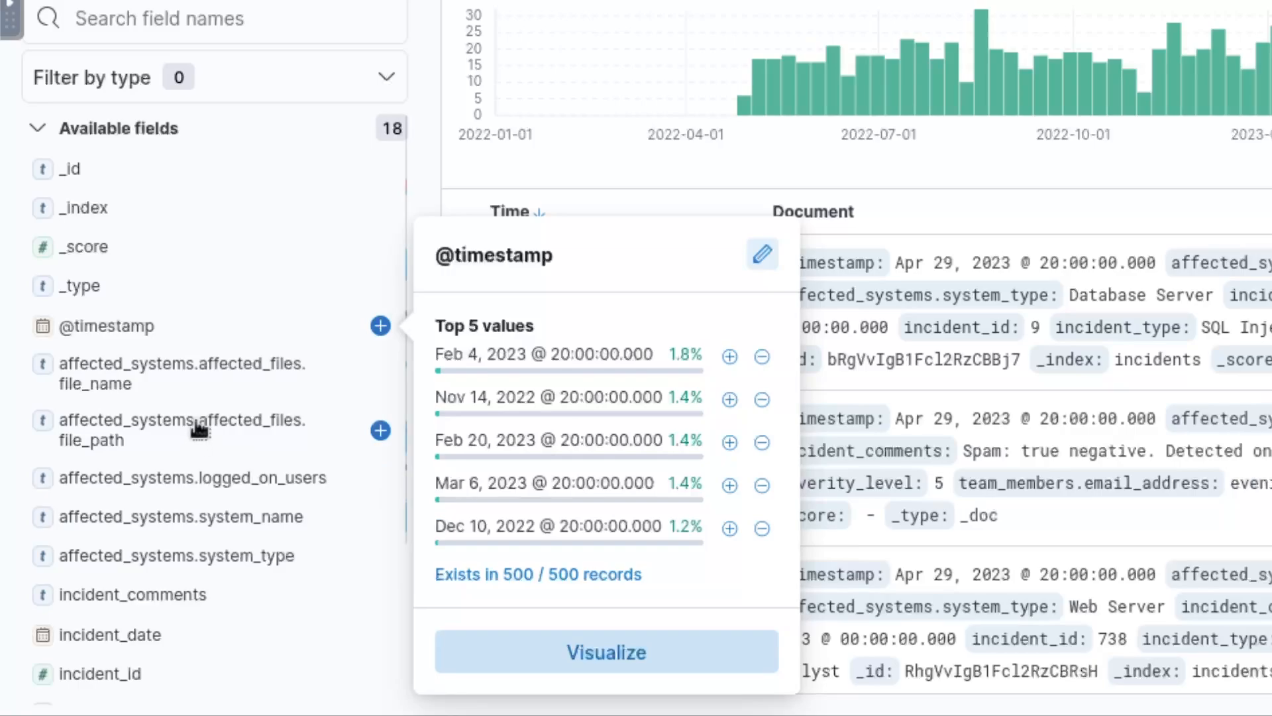
pyautogui.click(138, 636)
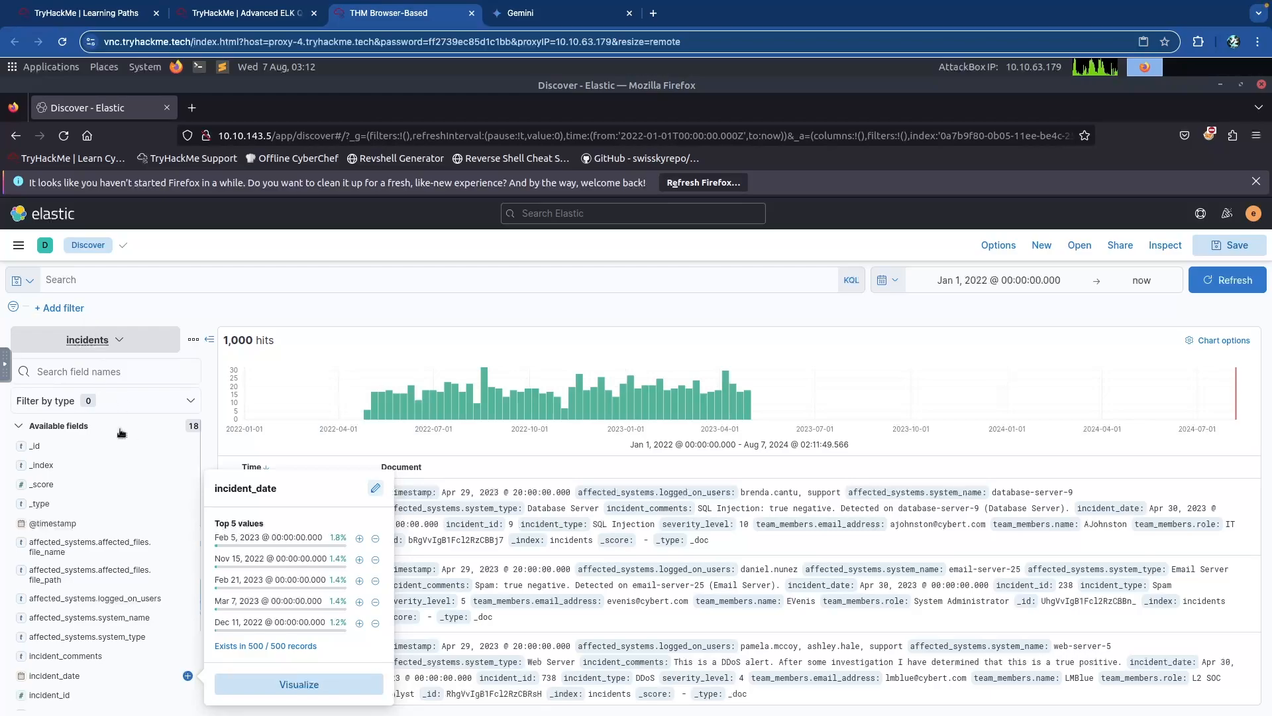
pyautogui.hotkey('ctrl', 'shift', 'Tab')
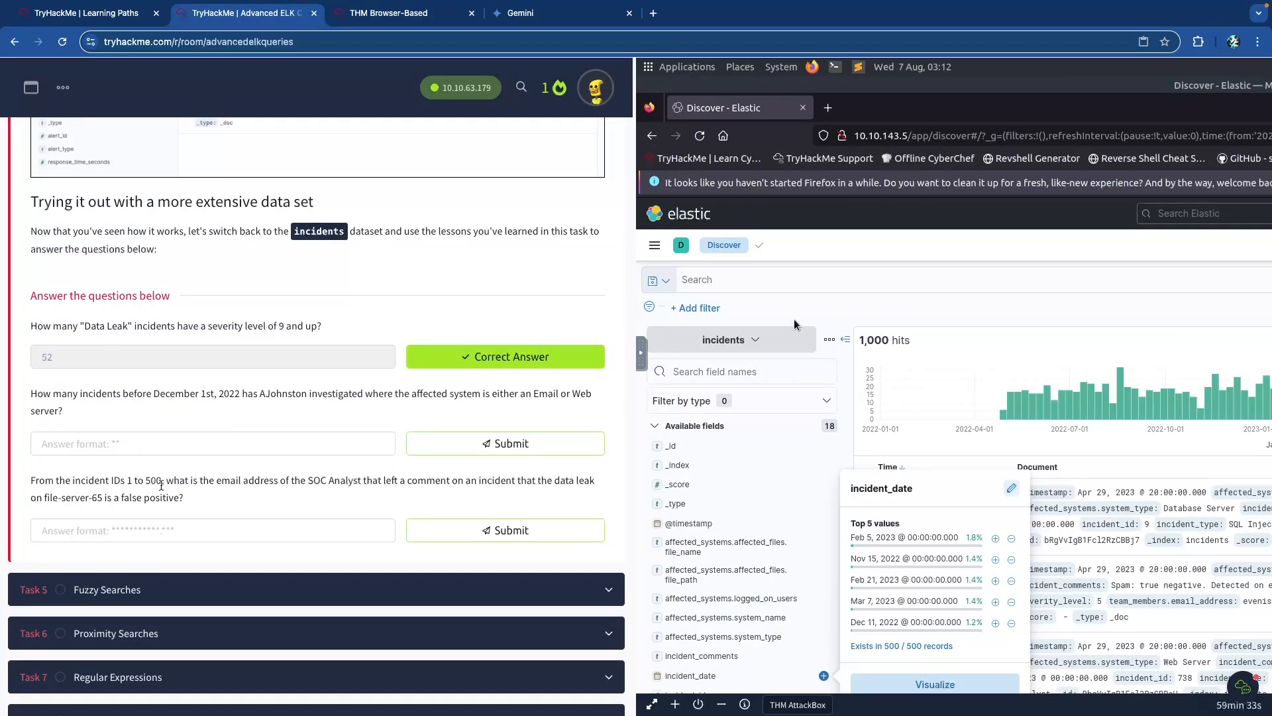
pyautogui.moveTo(119, 396); pyautogui.dragTo(157, 394)
pyautogui.click(199, 393)
pyautogui.moveTo(242, 395); pyautogui.dragTo(291, 395)
pyautogui.click(293, 395)
pyautogui.moveTo(428, 395); pyautogui.dragTo(541, 397)
pyautogui.click(542, 398)
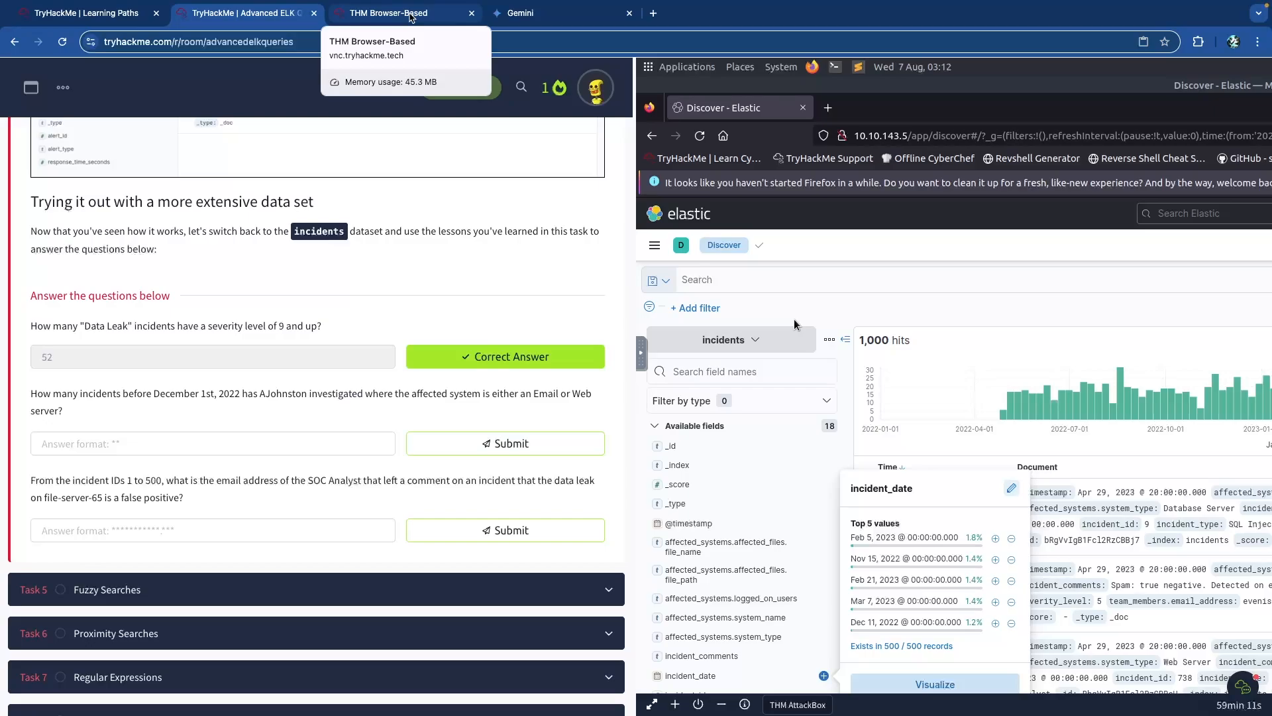
pyautogui.click(411, 17)
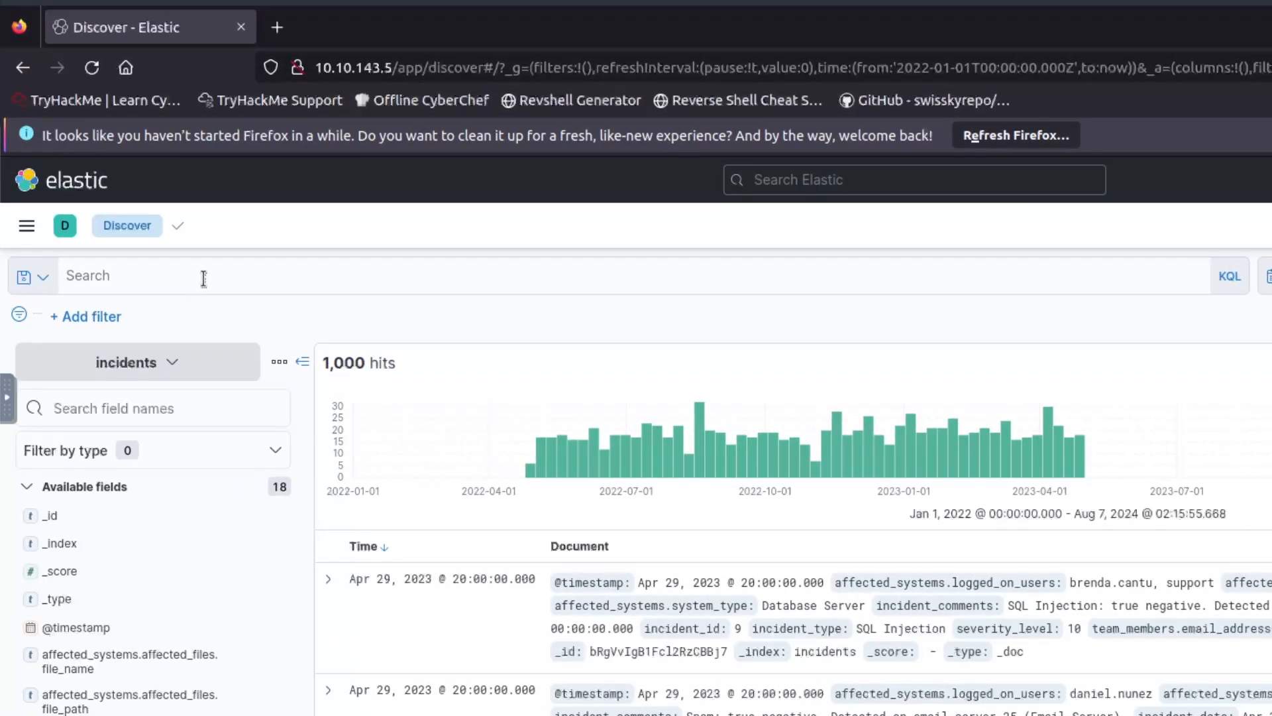
# Add a filter affected_systems.system_type is one of Email Server, Web Server.
pyautogui.click(204, 278)
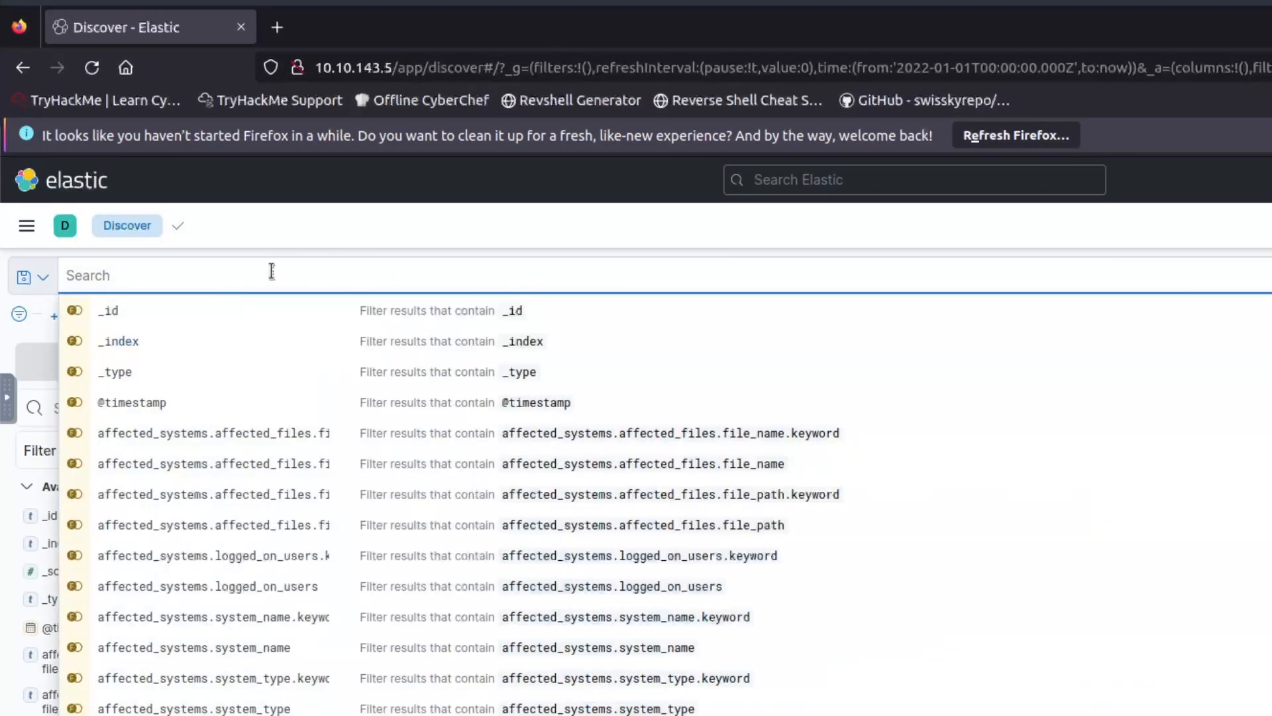
pyautogui.click(296, 252)
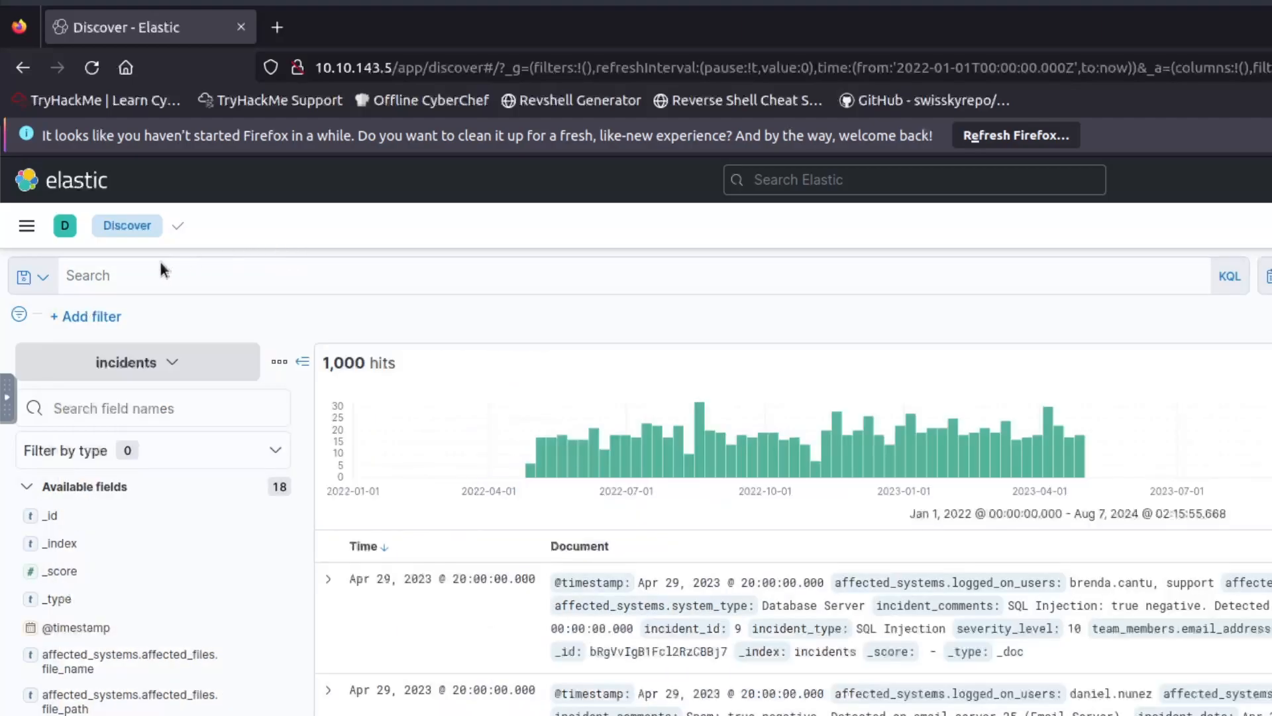
pyautogui.click(92, 318)
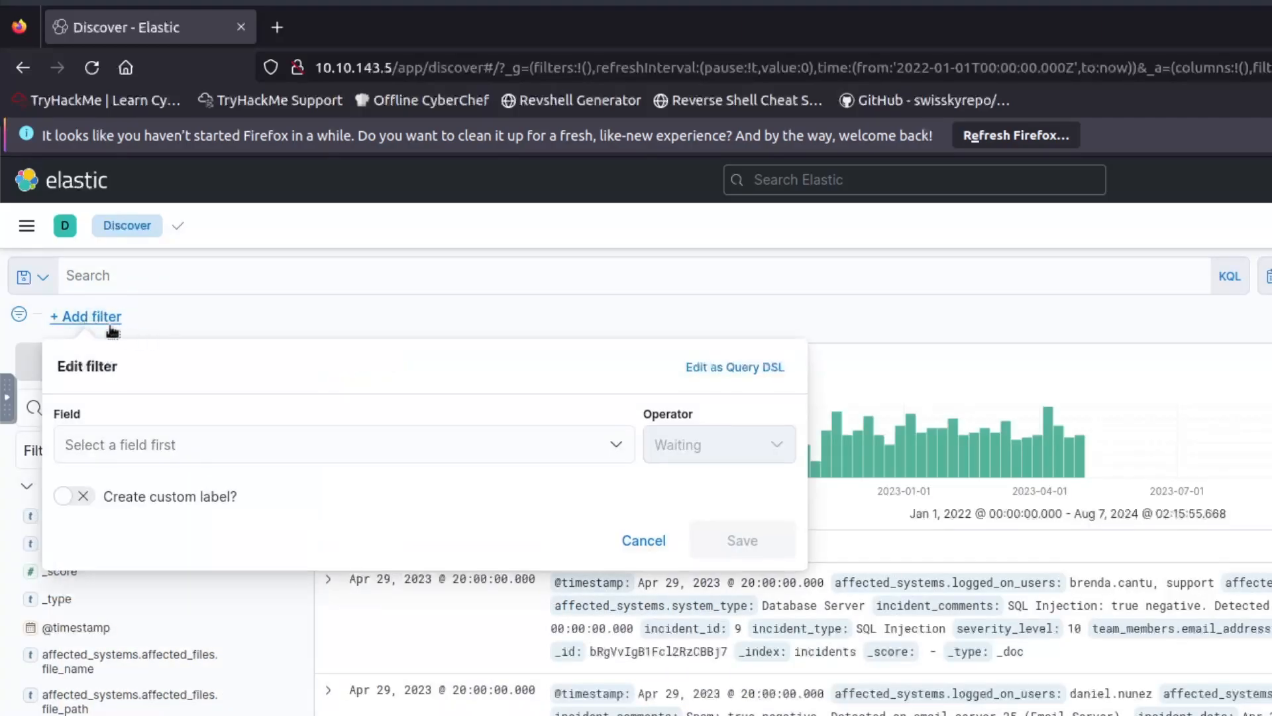
pyautogui.click(256, 434)
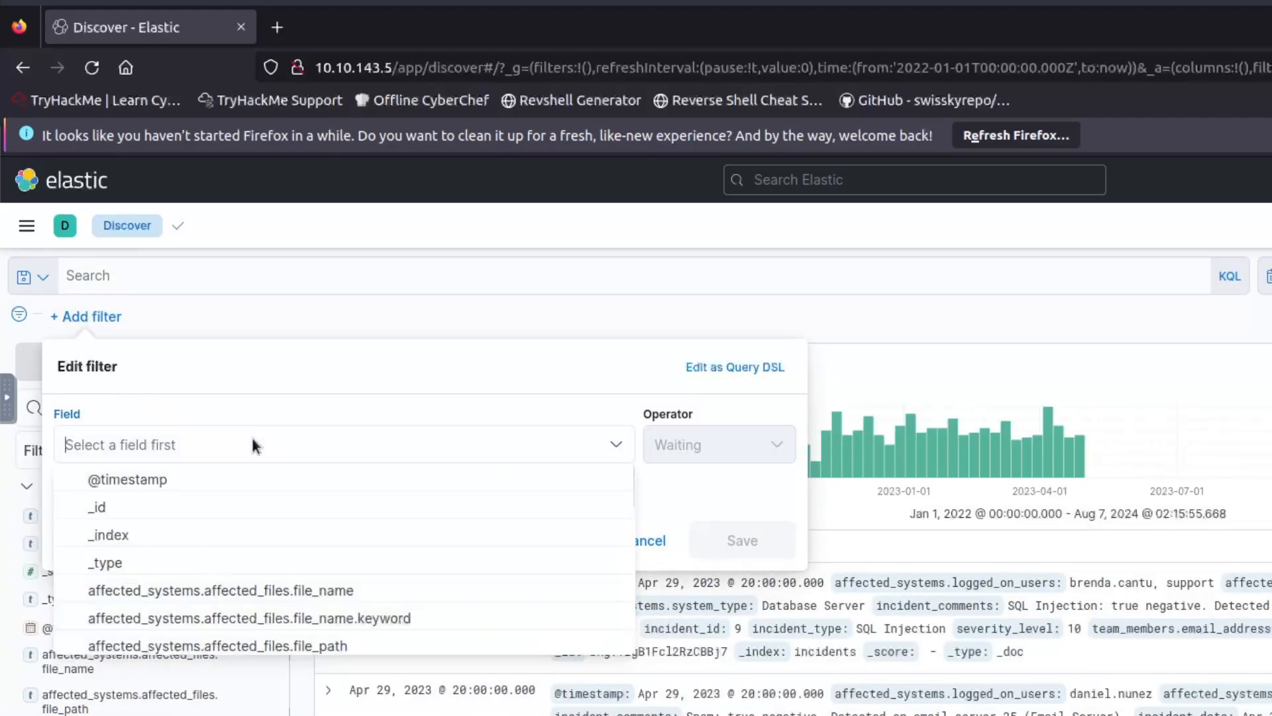
pyautogui.write('aff')
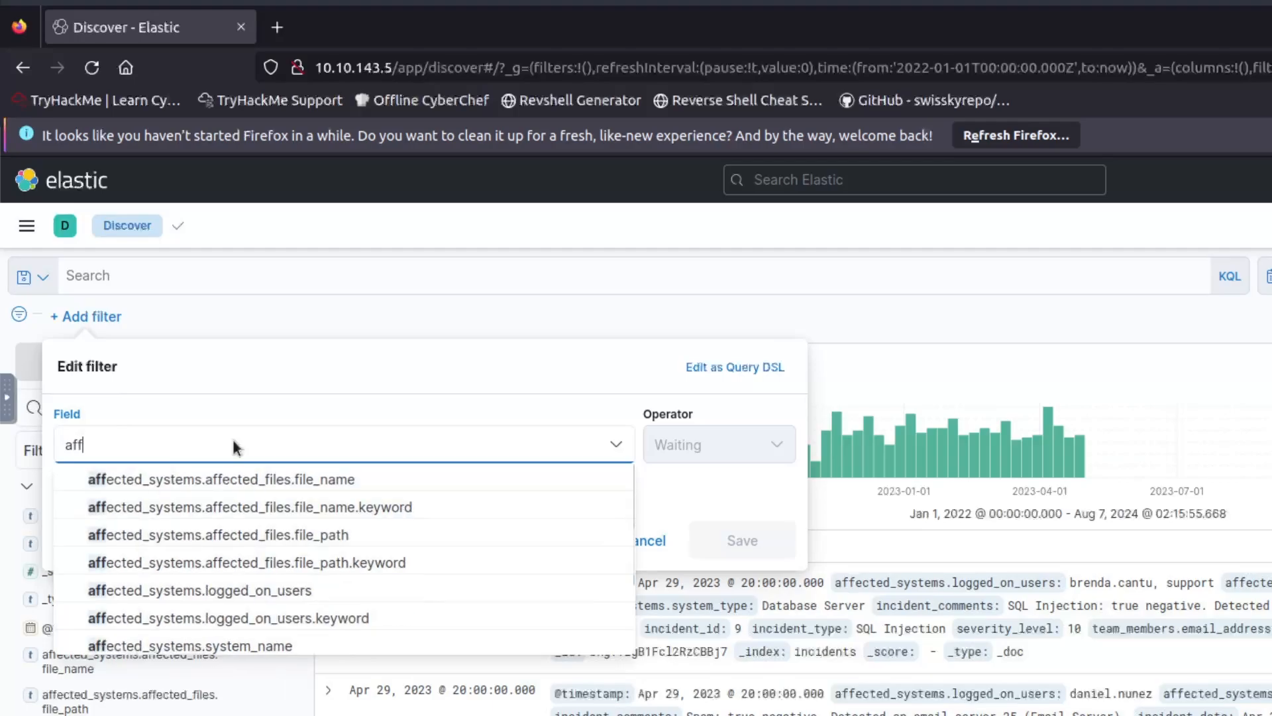
pyautogui.write('ected_systems.system_type')
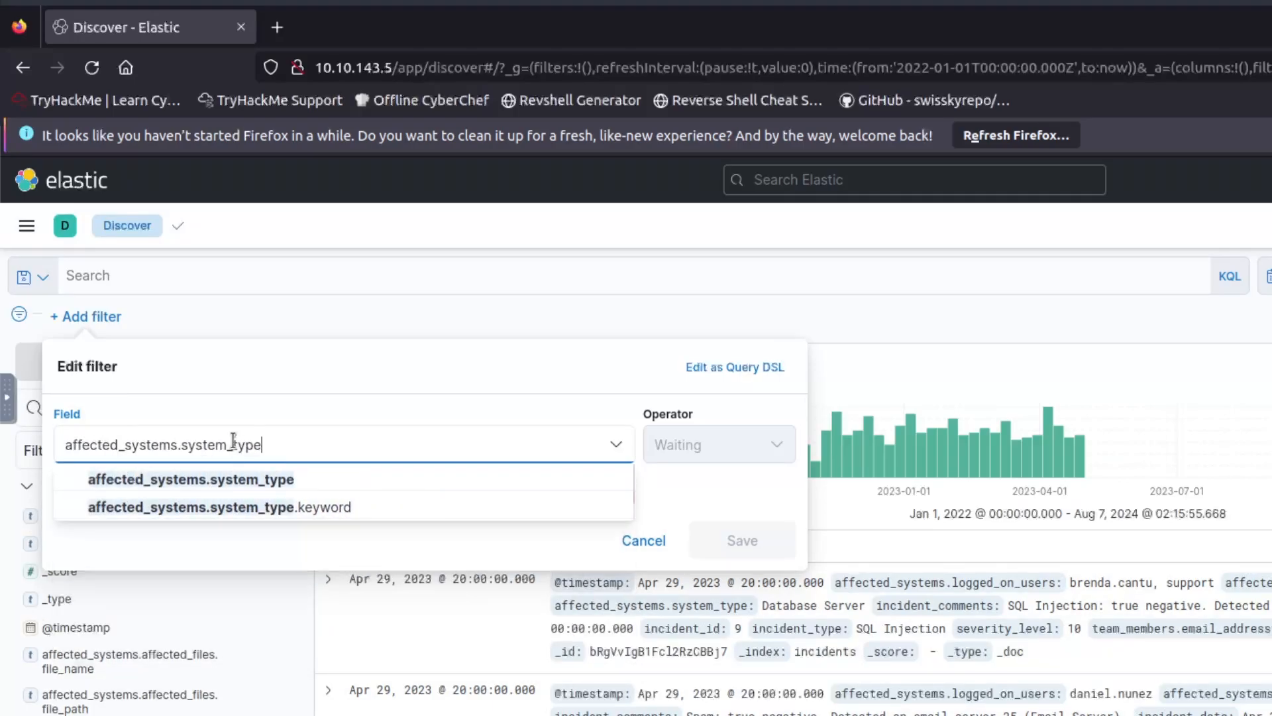
pyautogui.click(253, 481)
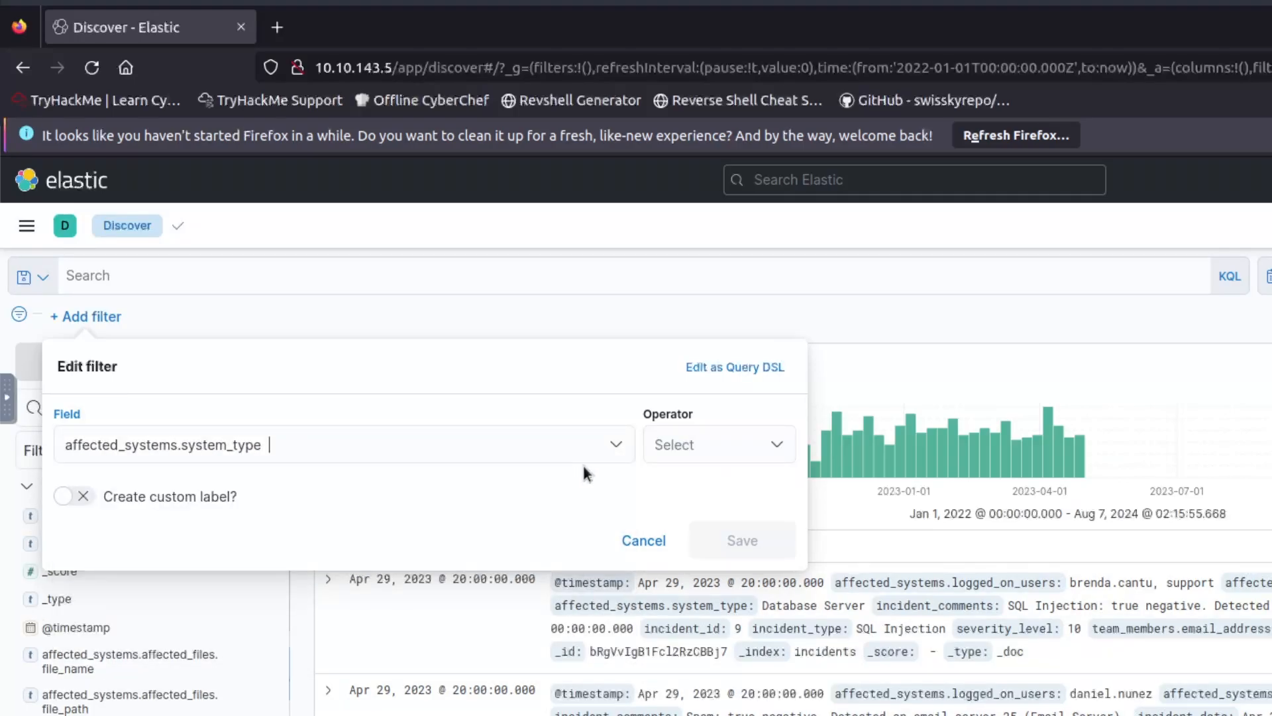
pyautogui.click(674, 452)
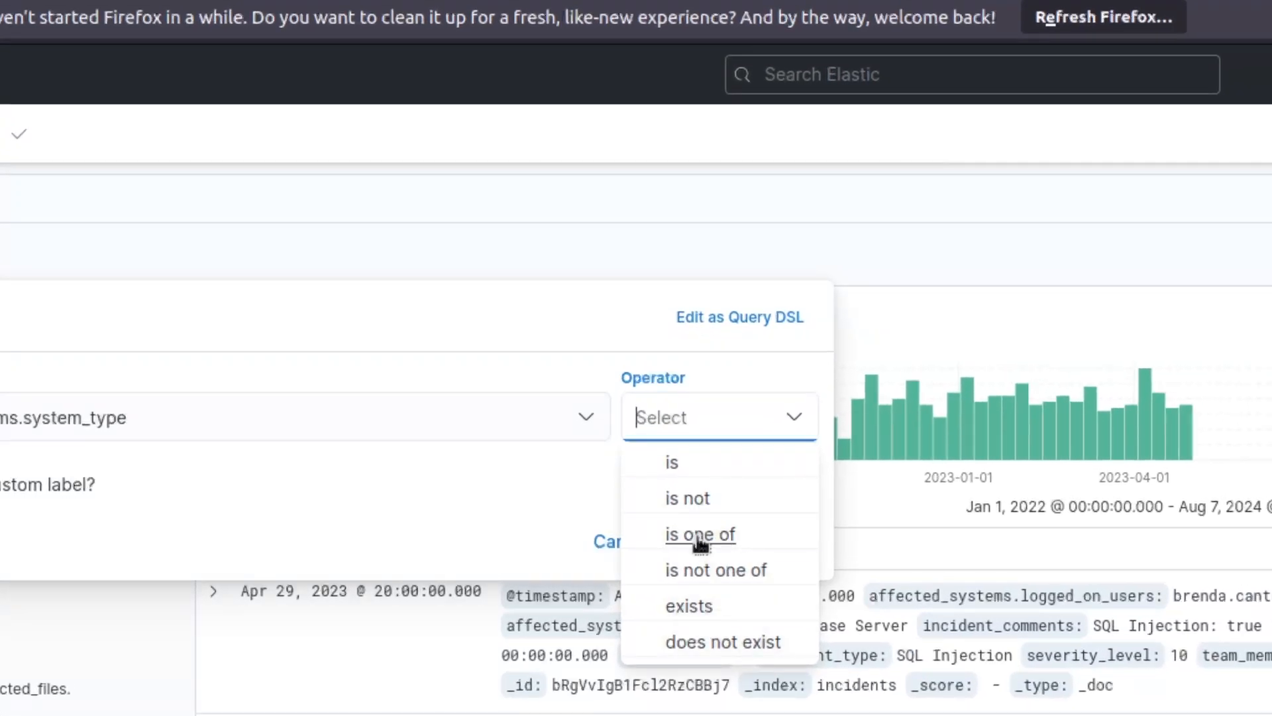
pyautogui.click(704, 536)
pyautogui.click(145, 508)
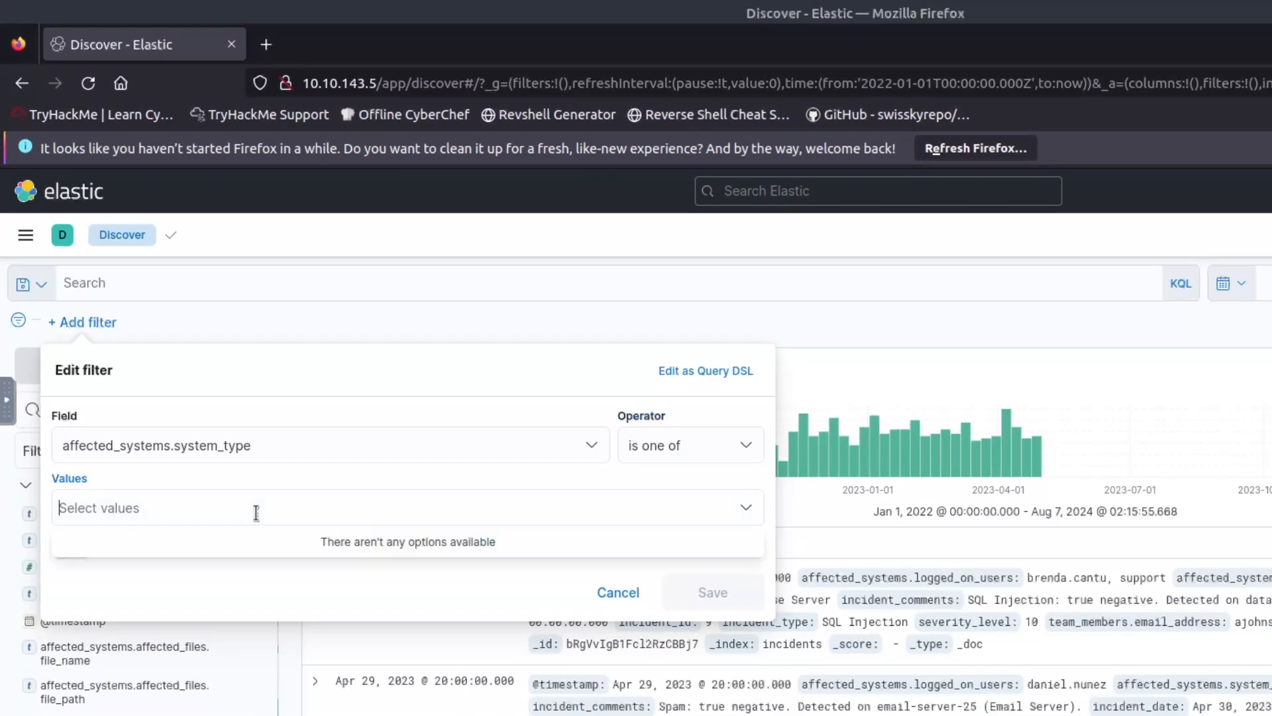
pyautogui.write('Email ')
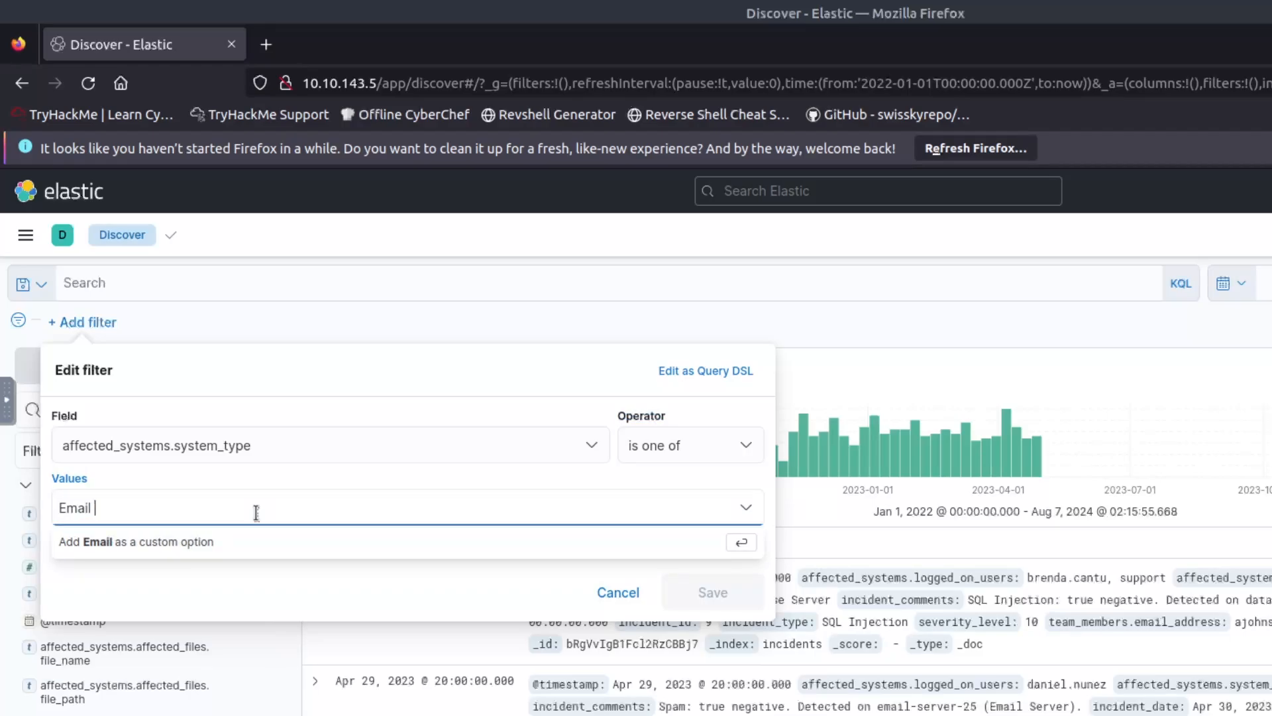
pyautogui.write('Server, Web Server')
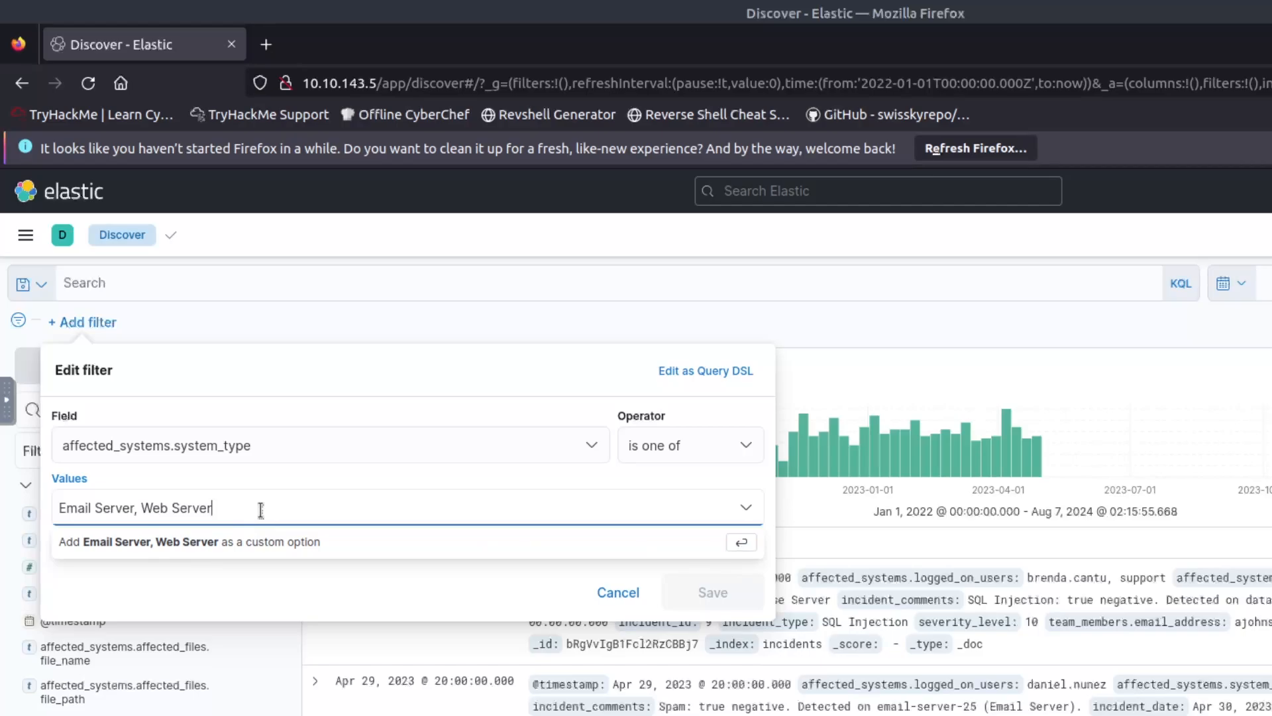
pyautogui.press('Return')
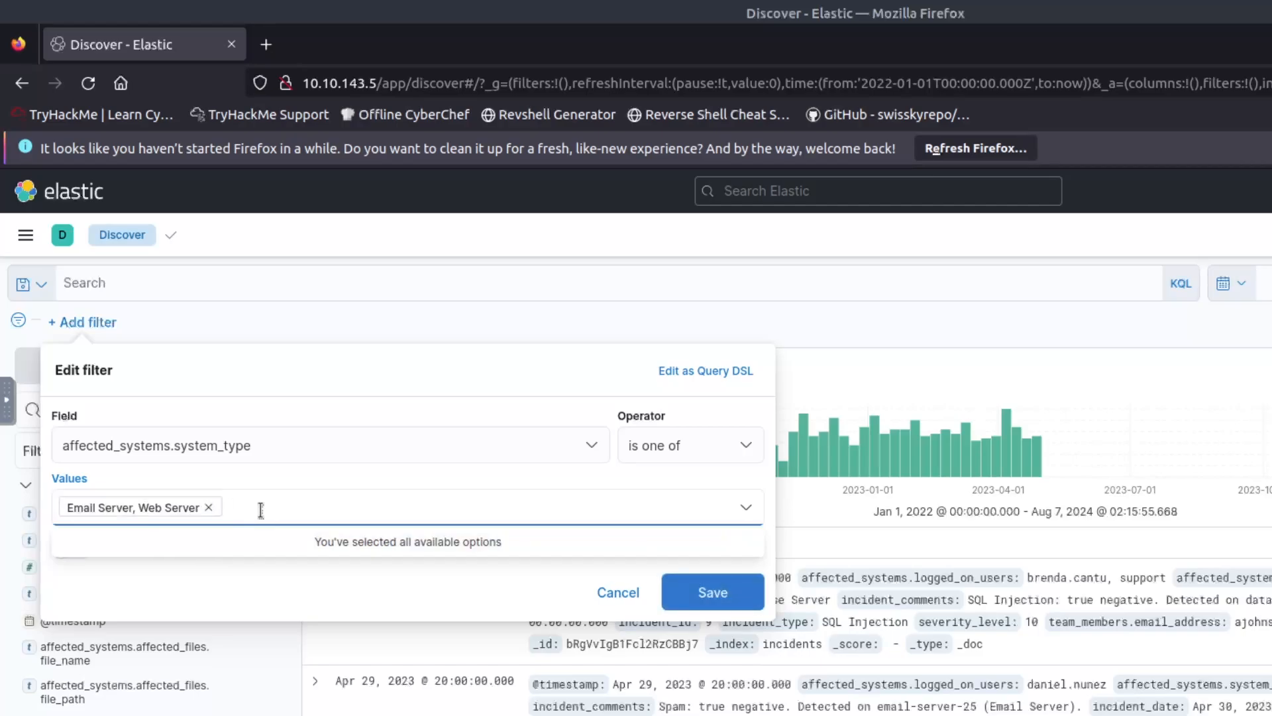
pyautogui.click(730, 603)
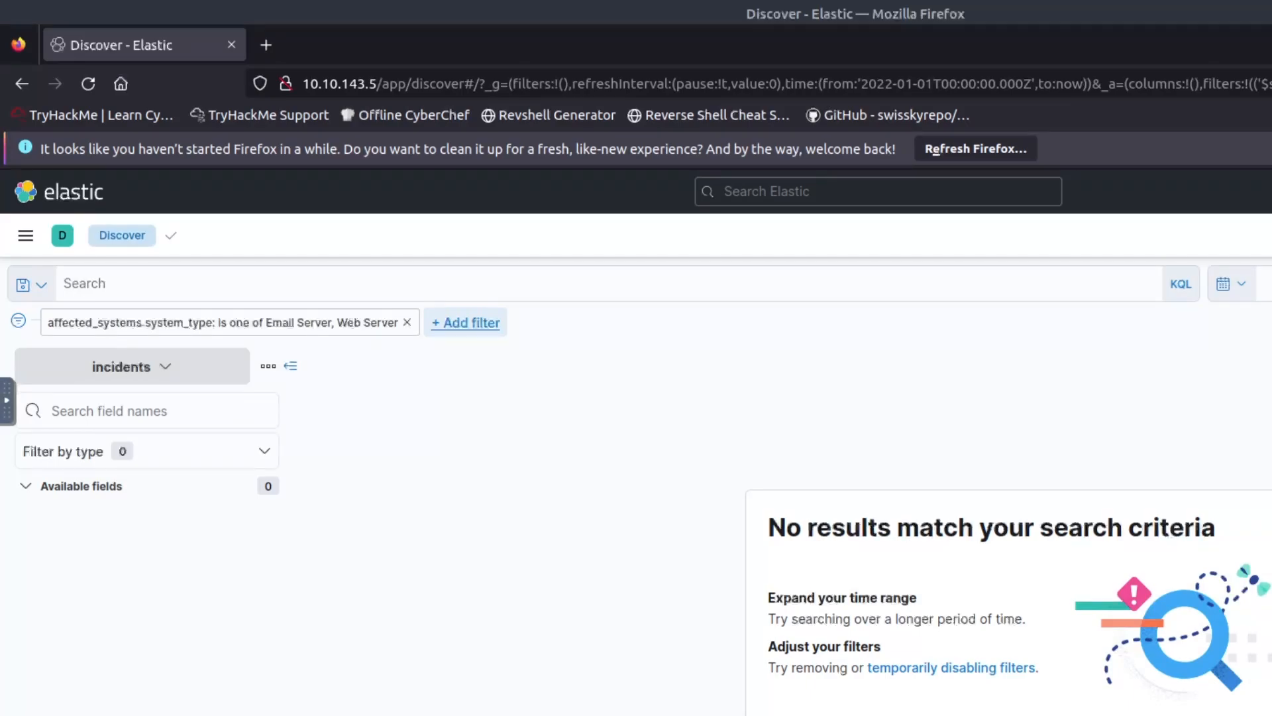
# Add a second filter requiring team_members.email_address to be the analyst's e-mail address.
pyautogui.click(462, 323)
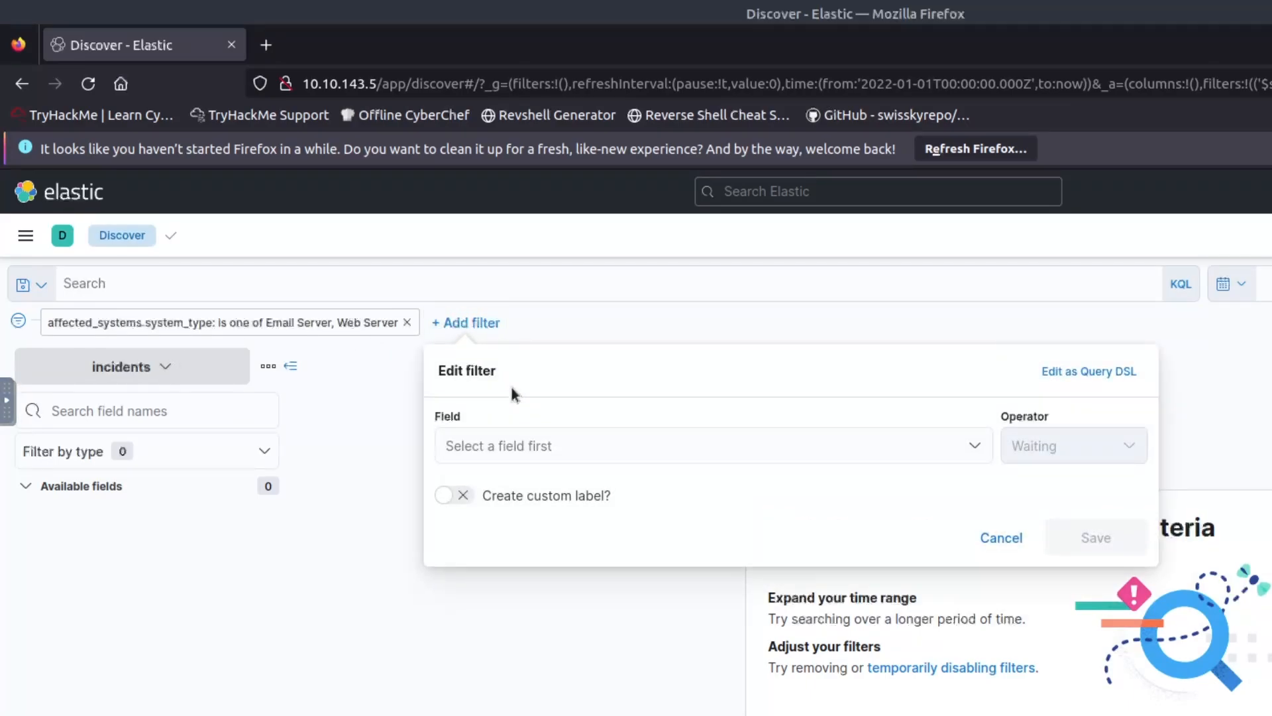
pyautogui.click(596, 442)
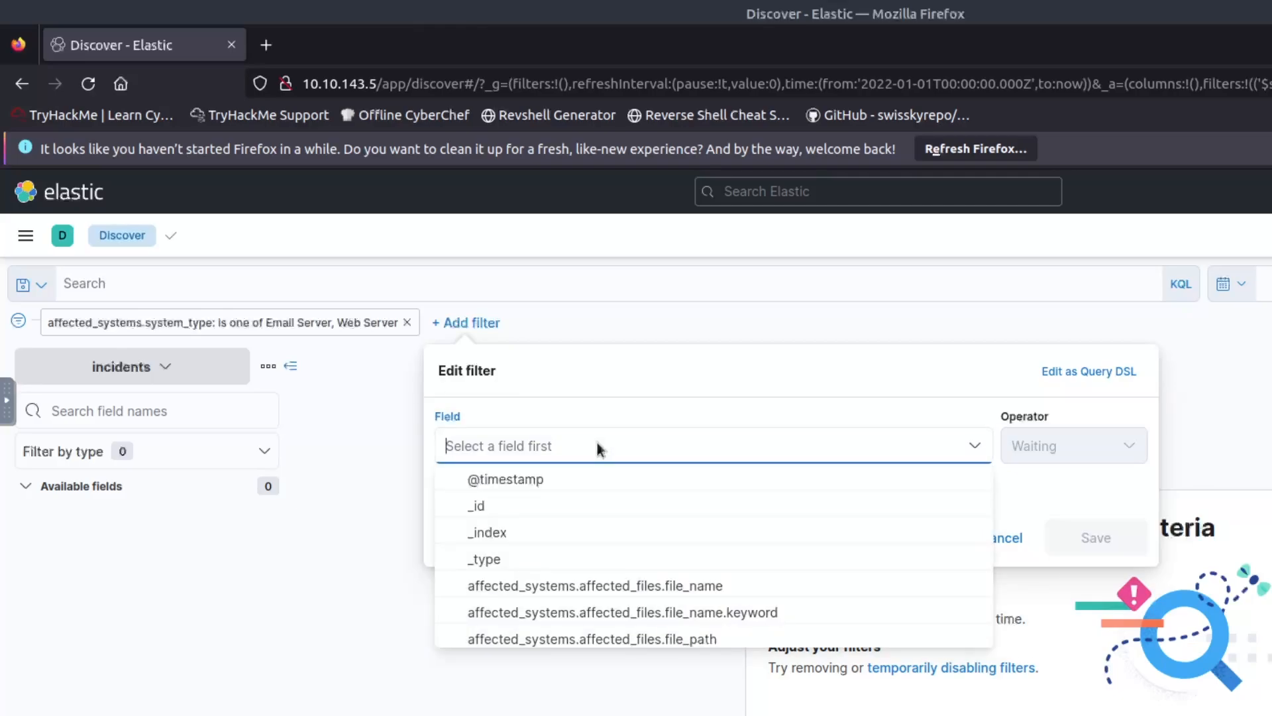
pyautogui.write('team')
pyautogui.press('BackSpace')
pyautogui.press('BackSpace')
pyautogui.press('BackSpace')
pyautogui.press('BackSpace')
pyautogui.write('team_members.email_address')
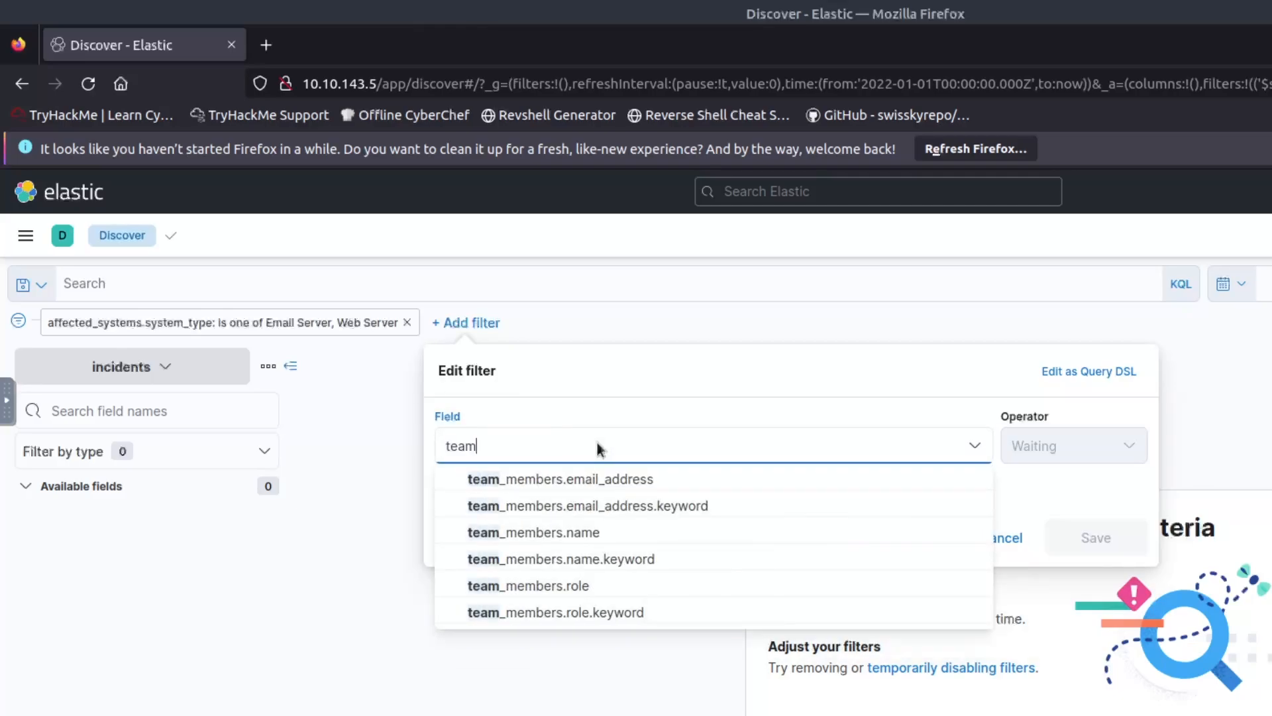
pyautogui.press('Return')
pyautogui.click(1060, 455)
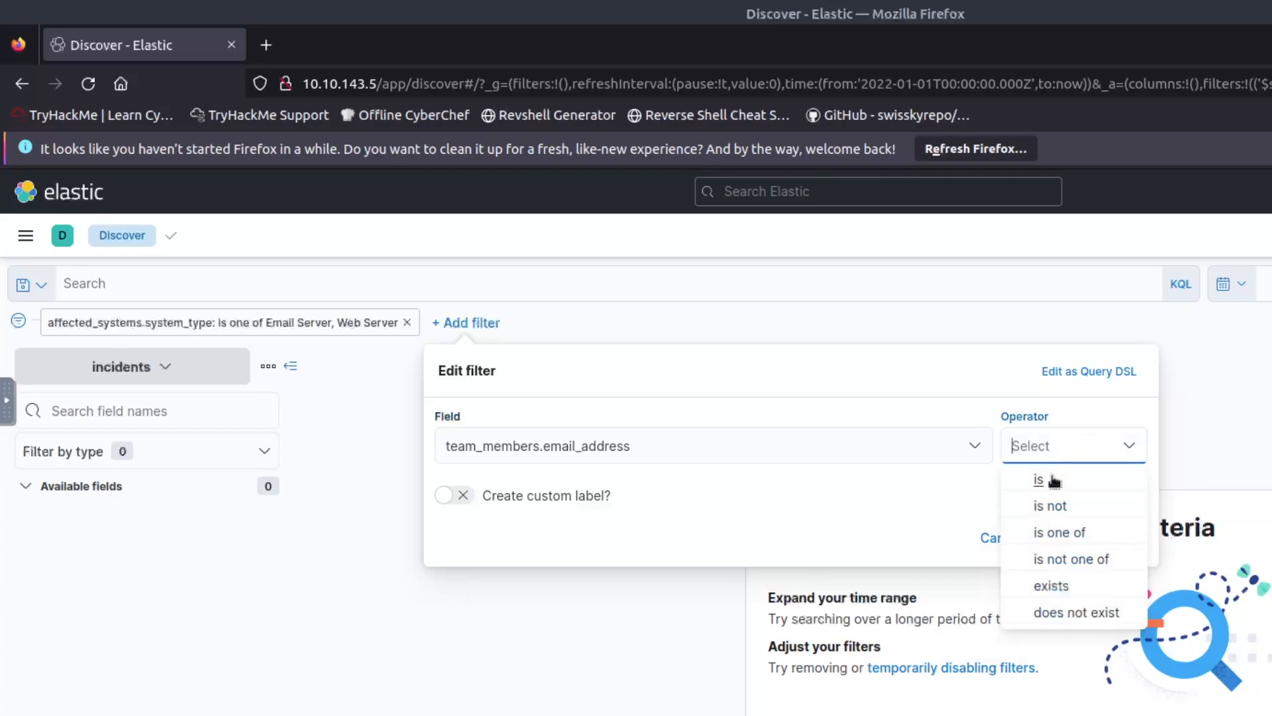
pyautogui.click(1053, 483)
pyautogui.click(652, 505)
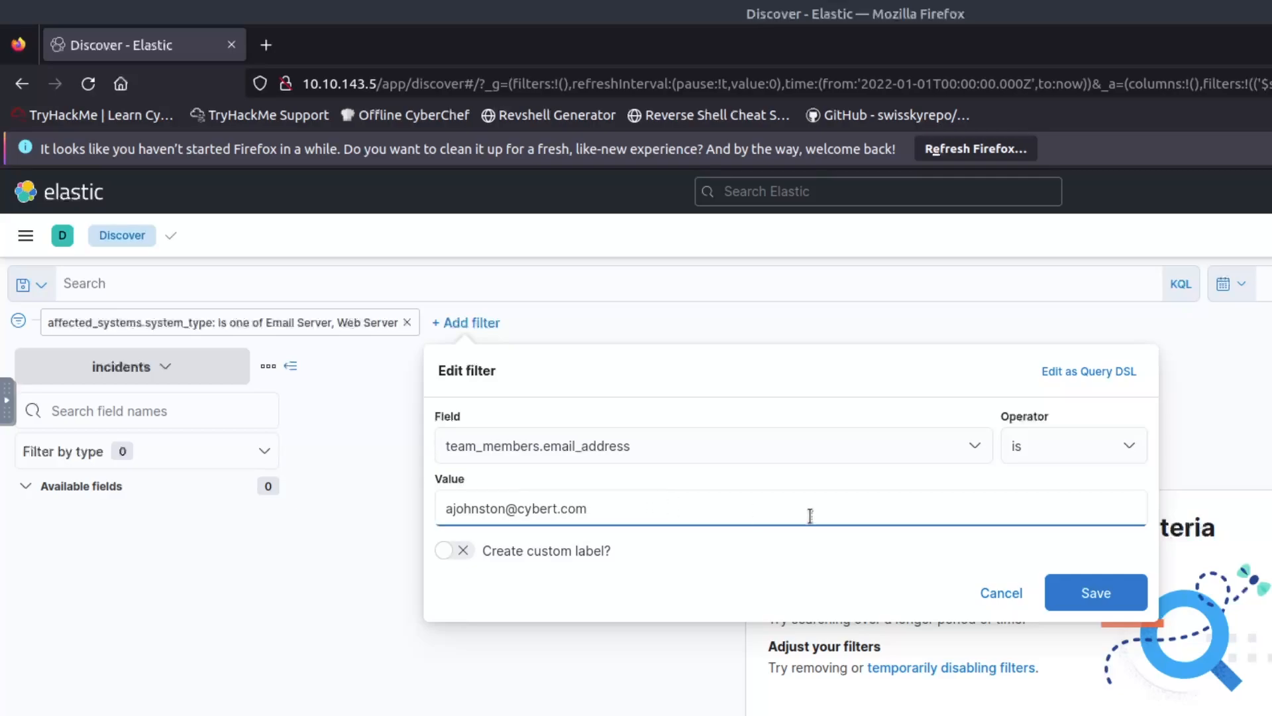
pyautogui.click(1082, 591)
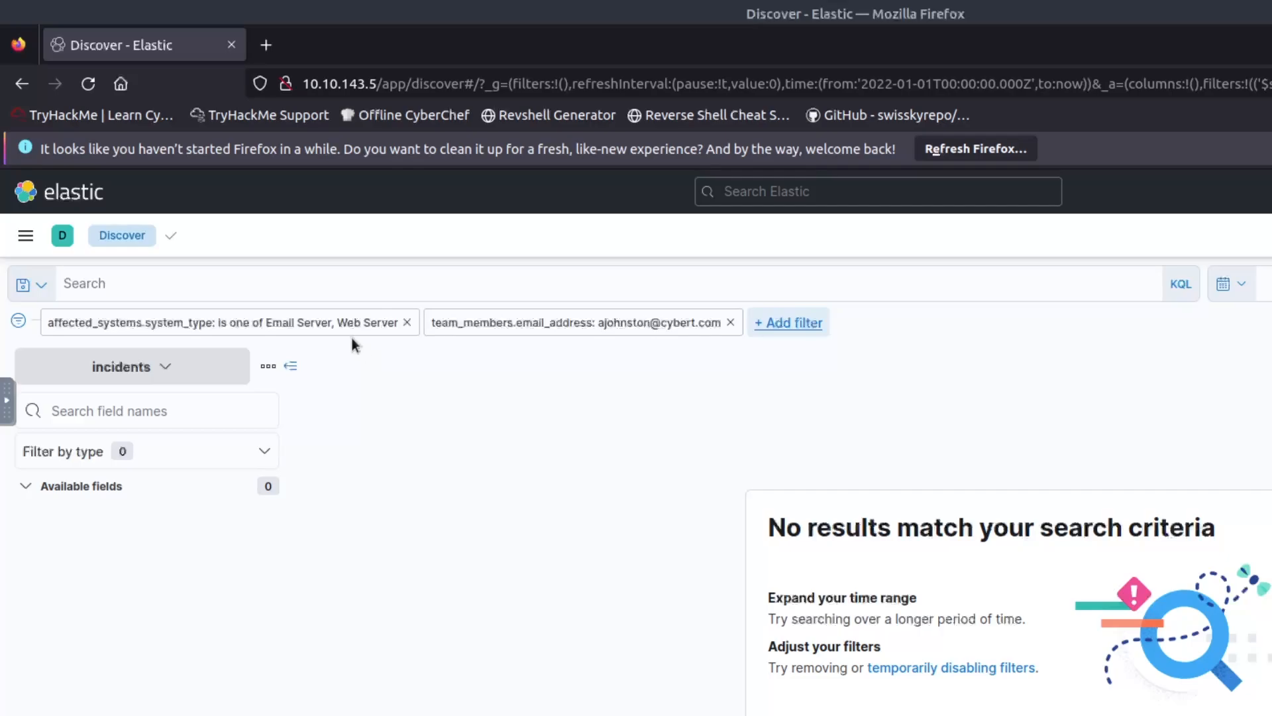
pyautogui.click(364, 282)
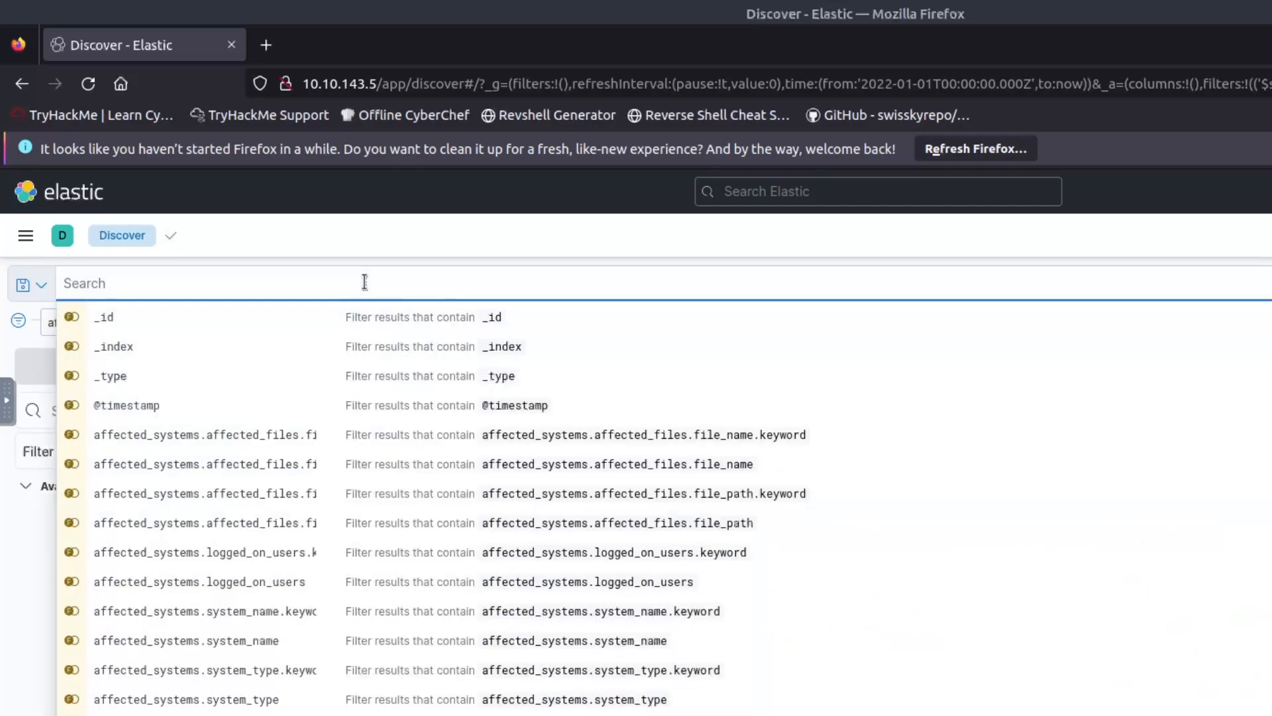
pyautogui.write('@timestamp')
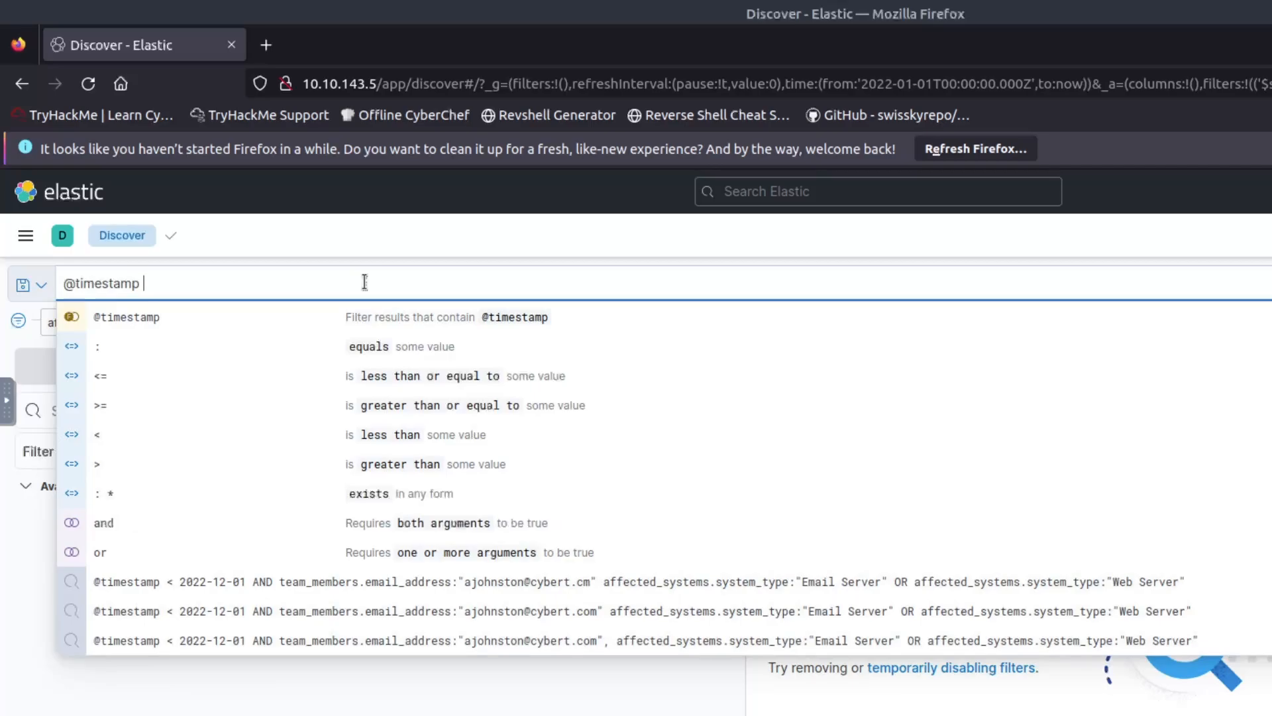
pyautogui.write(' < 2022-12-01')
pyautogui.press('Return')
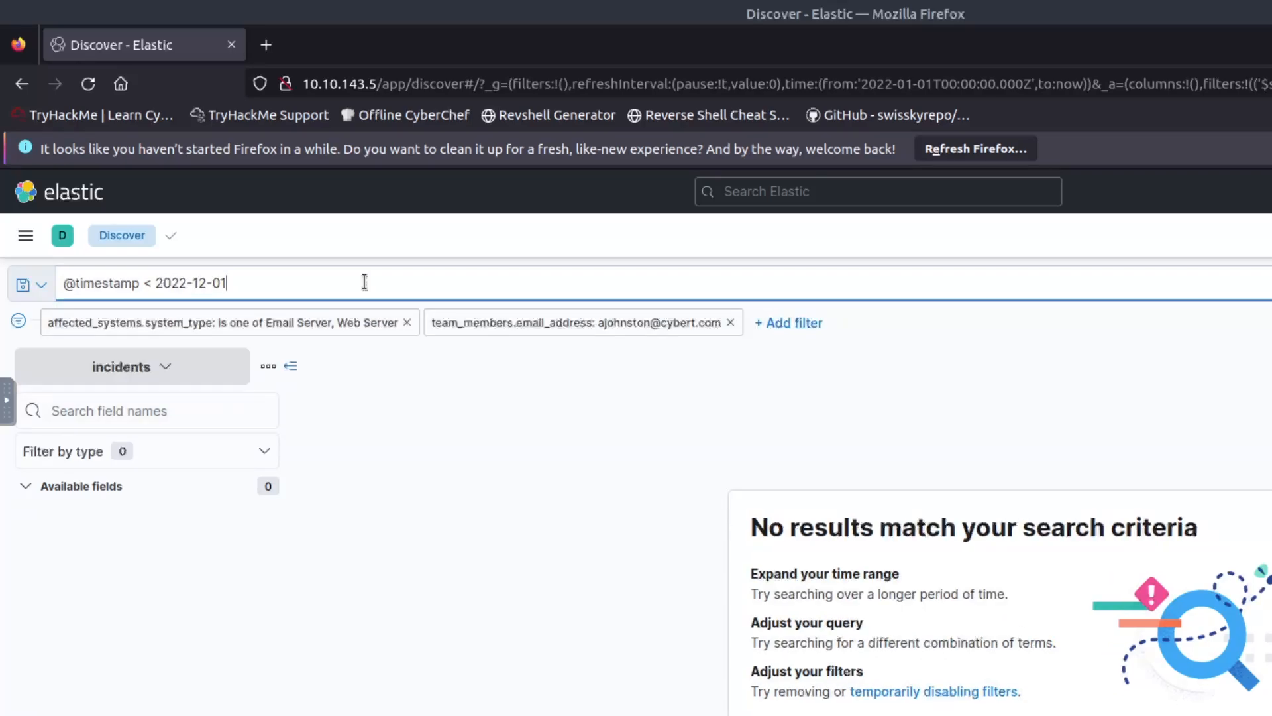
pyautogui.click(229, 322)
pyautogui.click(234, 506)
pyautogui.press('BackSpace')
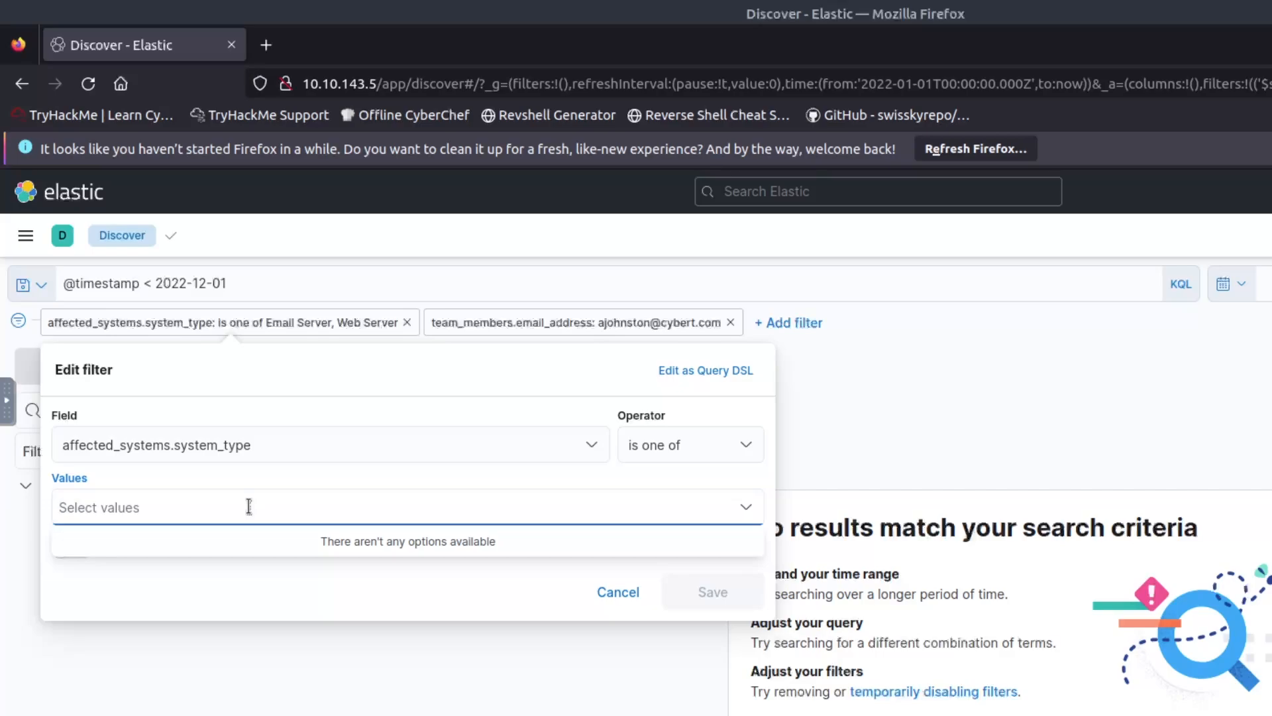
pyautogui.write('Email Server')
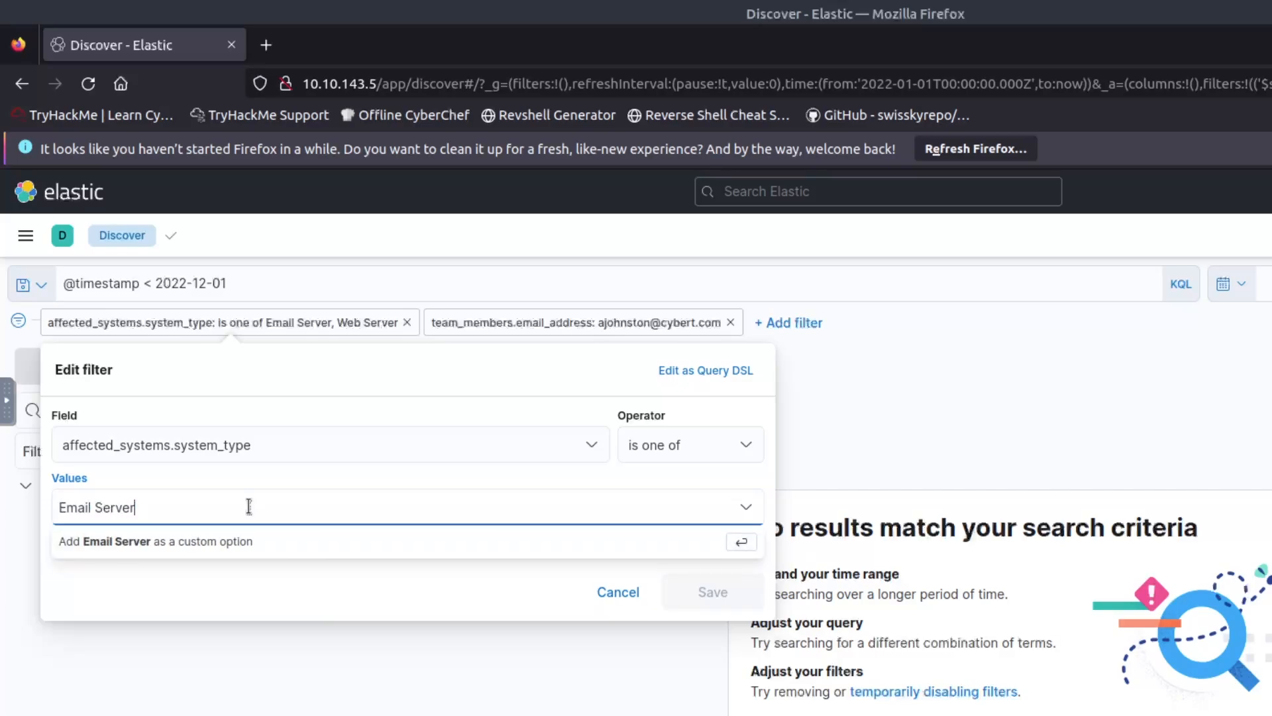
pyautogui.press('Return')
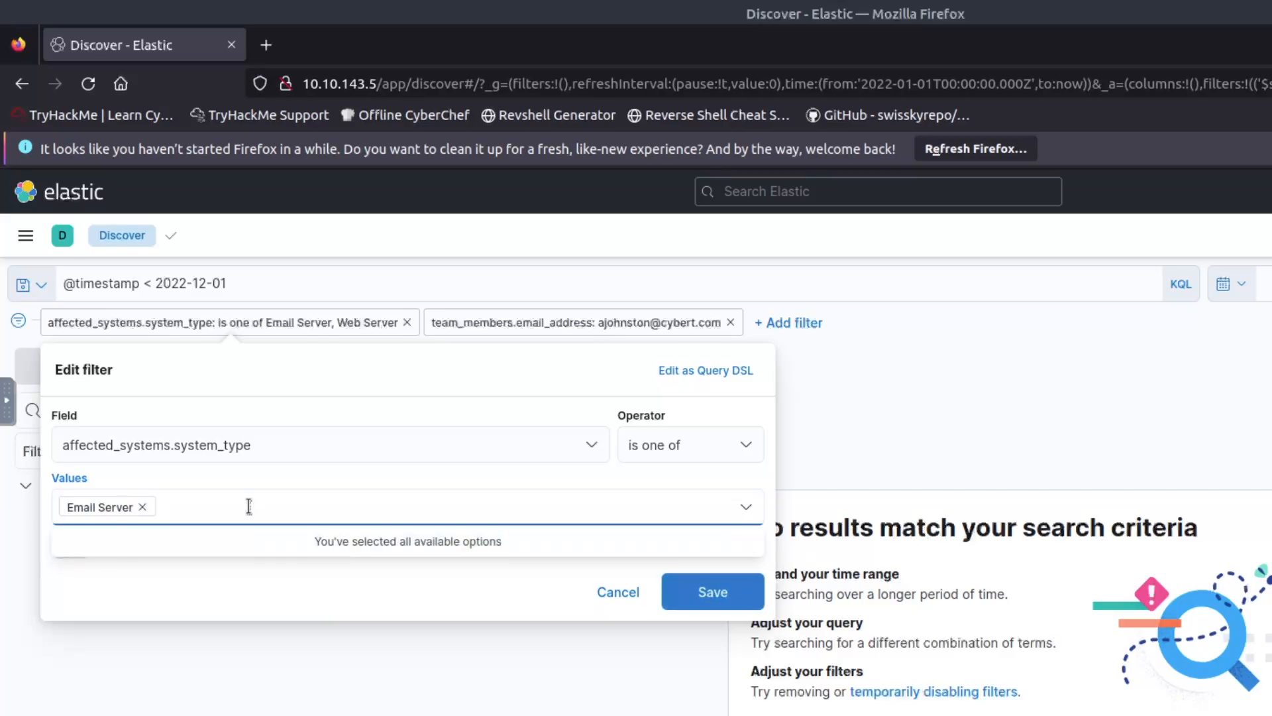
pyautogui.write('Web Server')
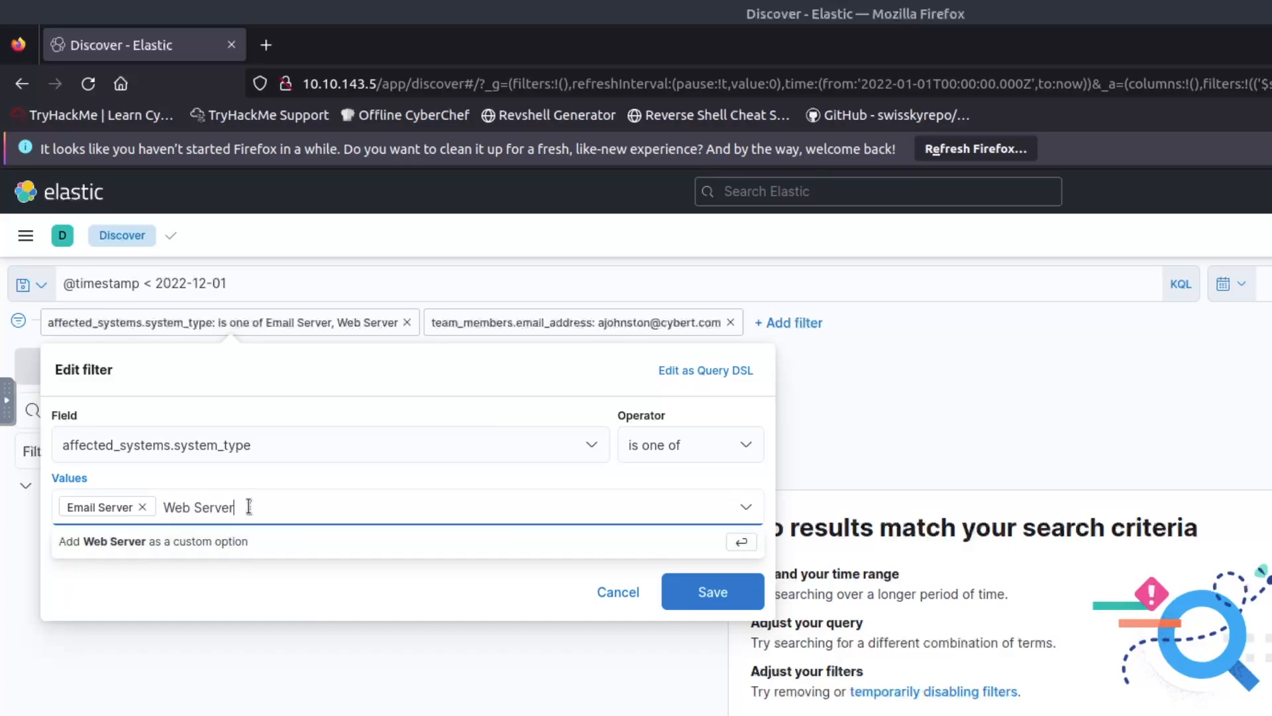
pyautogui.press('Return')
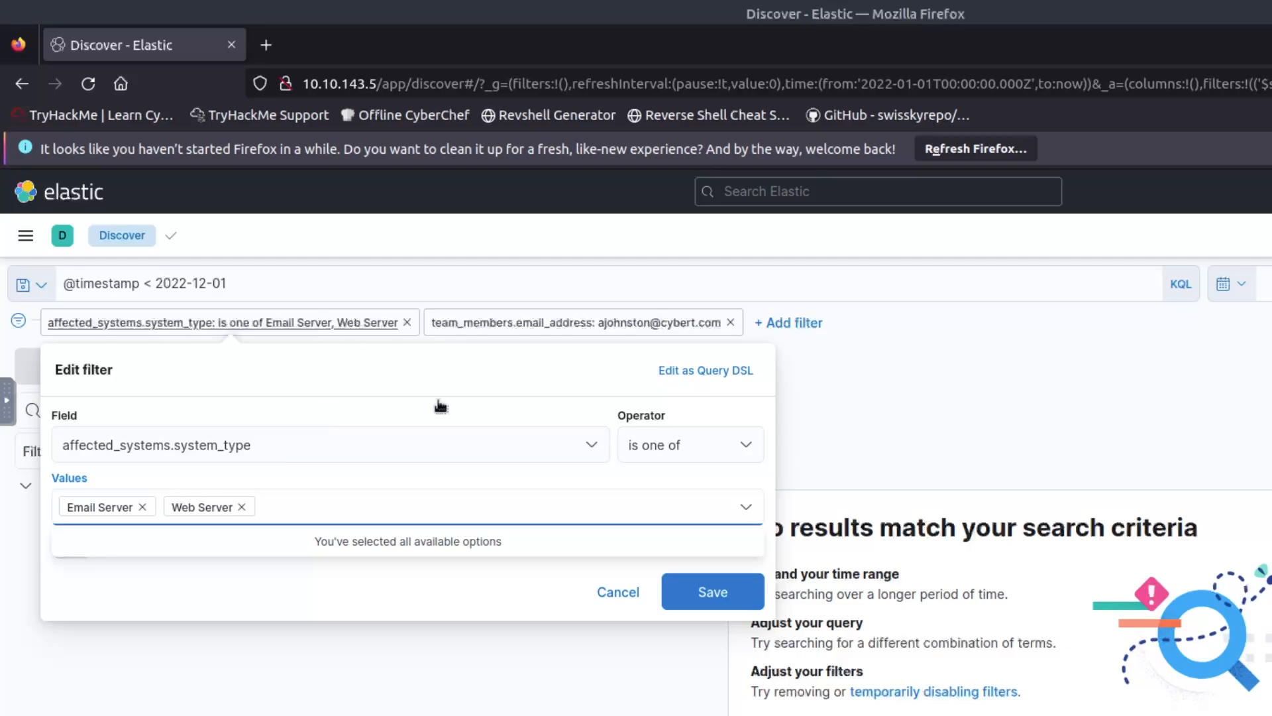
pyautogui.click(716, 590)
pyautogui.click(714, 591)
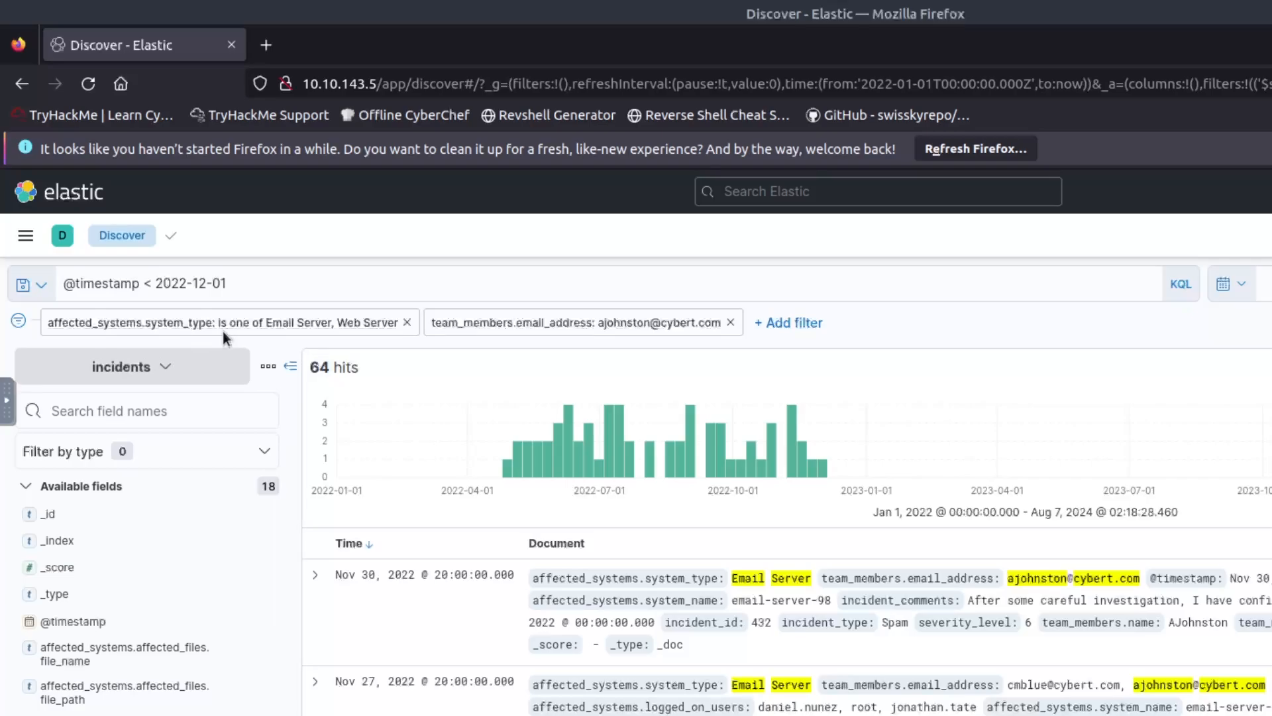
# Review the system type and e-mail filters and re-apply them unchanged, leaving 64 hits.
pyautogui.click(250, 282)
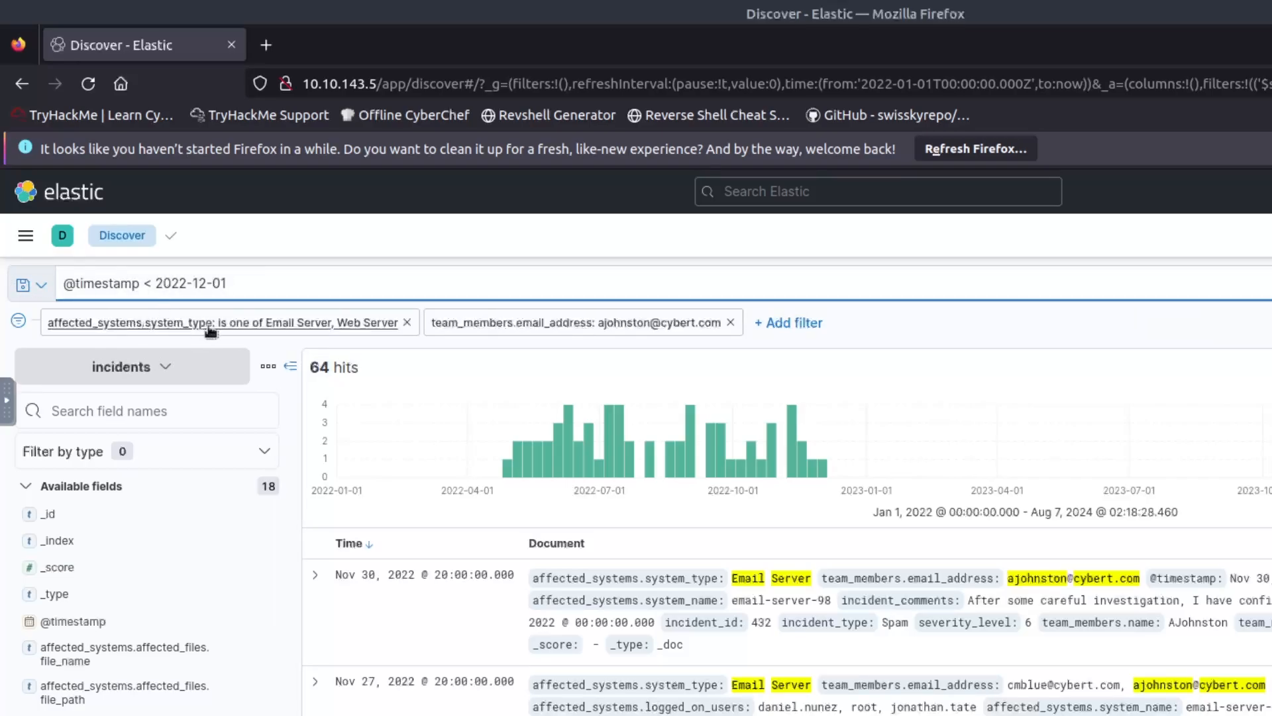
pyautogui.click(337, 330)
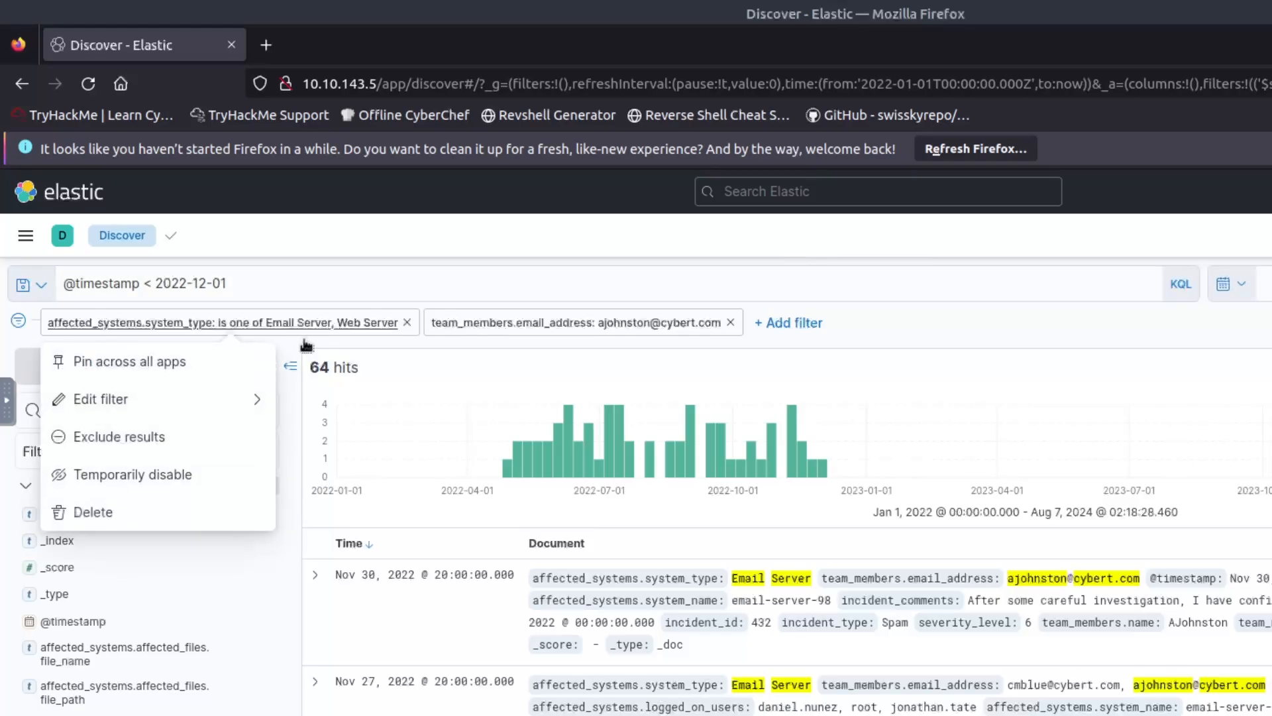
pyautogui.click(201, 396)
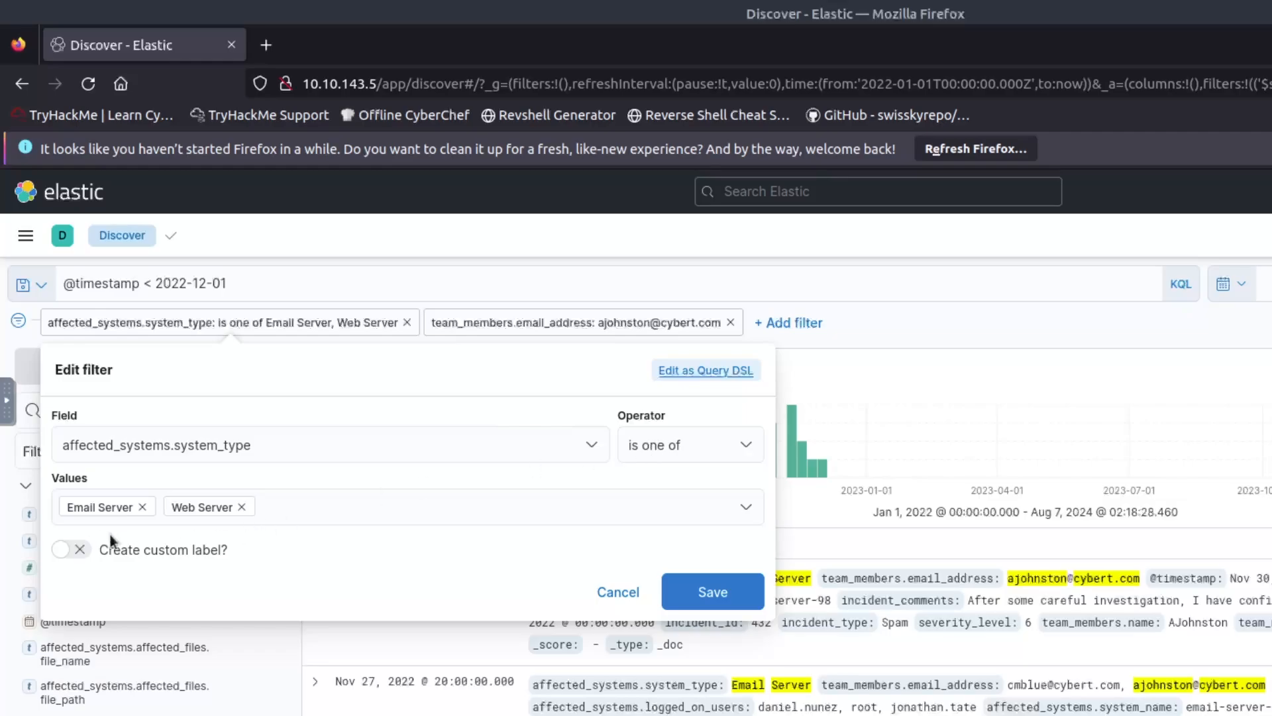
pyautogui.click(710, 593)
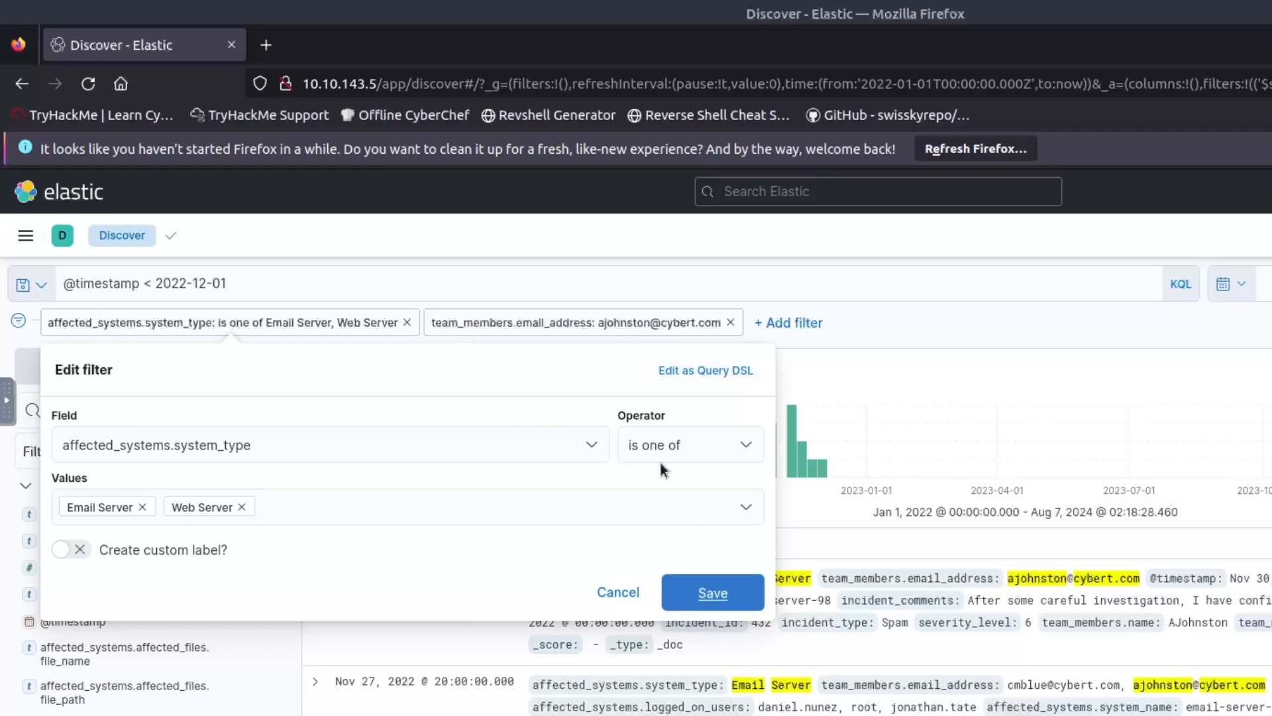
pyautogui.click(511, 332)
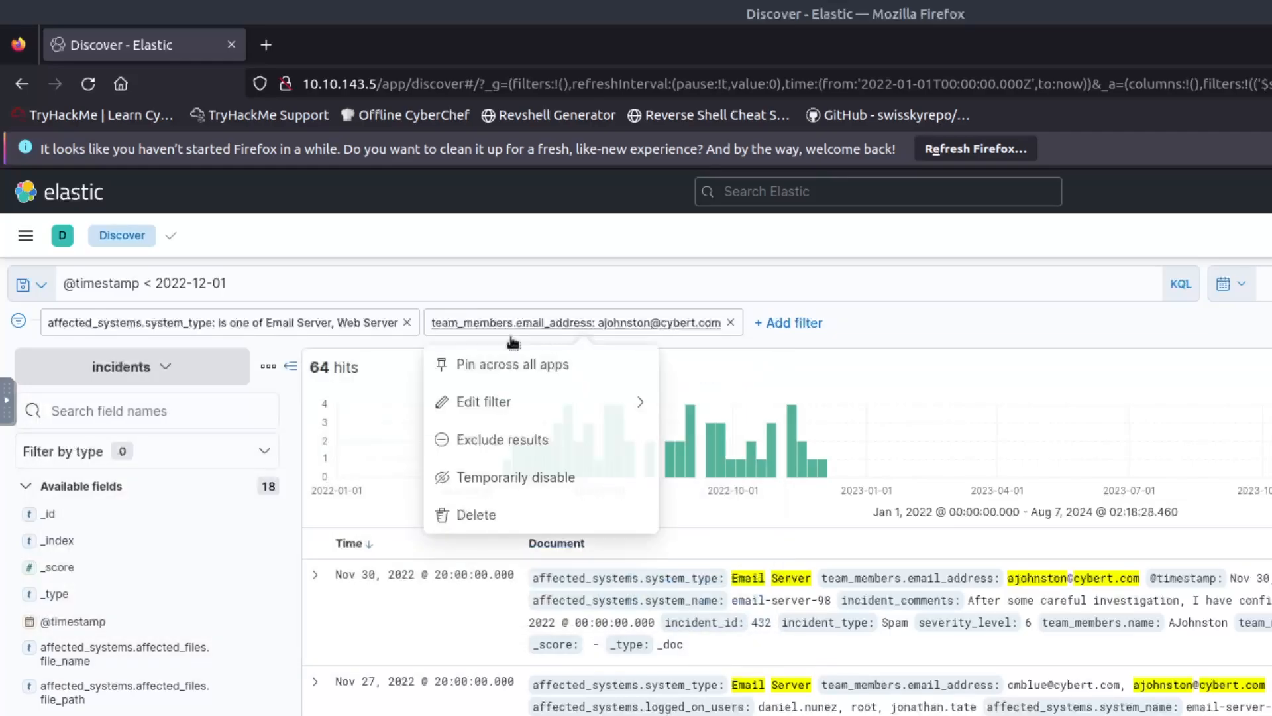
pyautogui.click(514, 402)
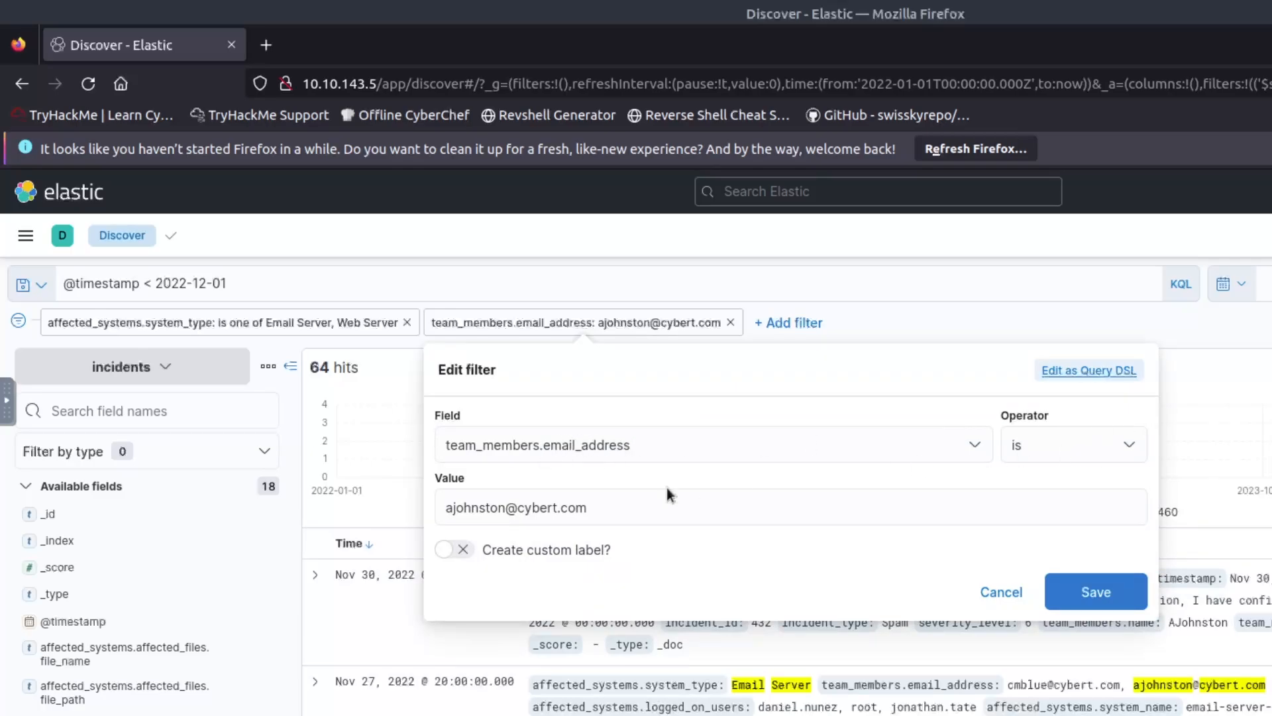
pyautogui.click(1087, 592)
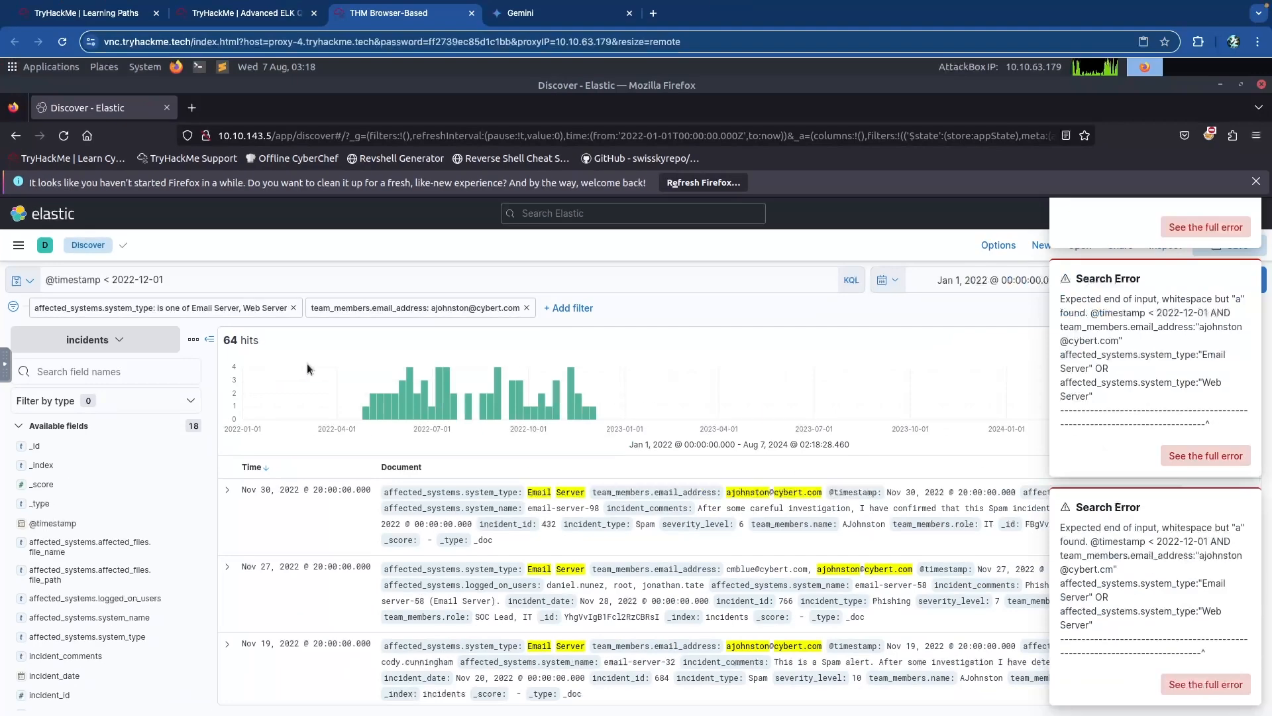
# Answer the analyst's Email or Web server incidents question with 64, then correct it to 63.
pyautogui.hotkey('ctrl', 'shift', 'Tab')
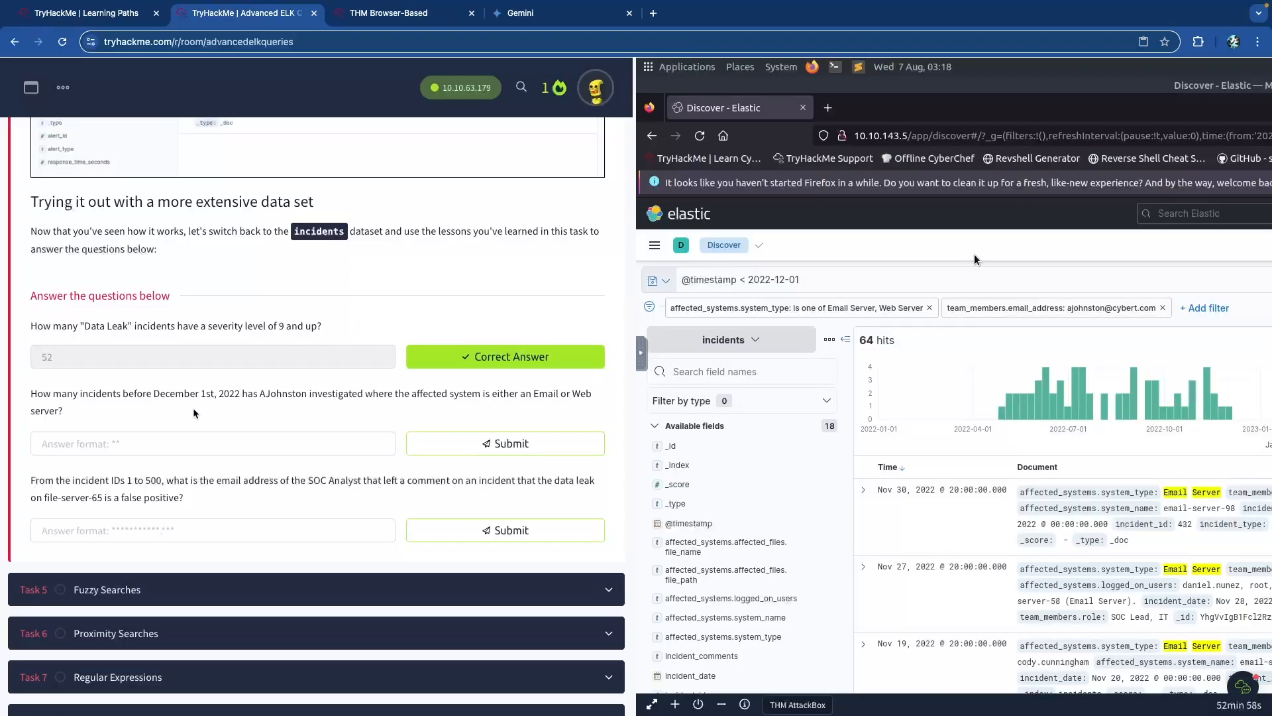
pyautogui.click(278, 441)
pyautogui.write('64')
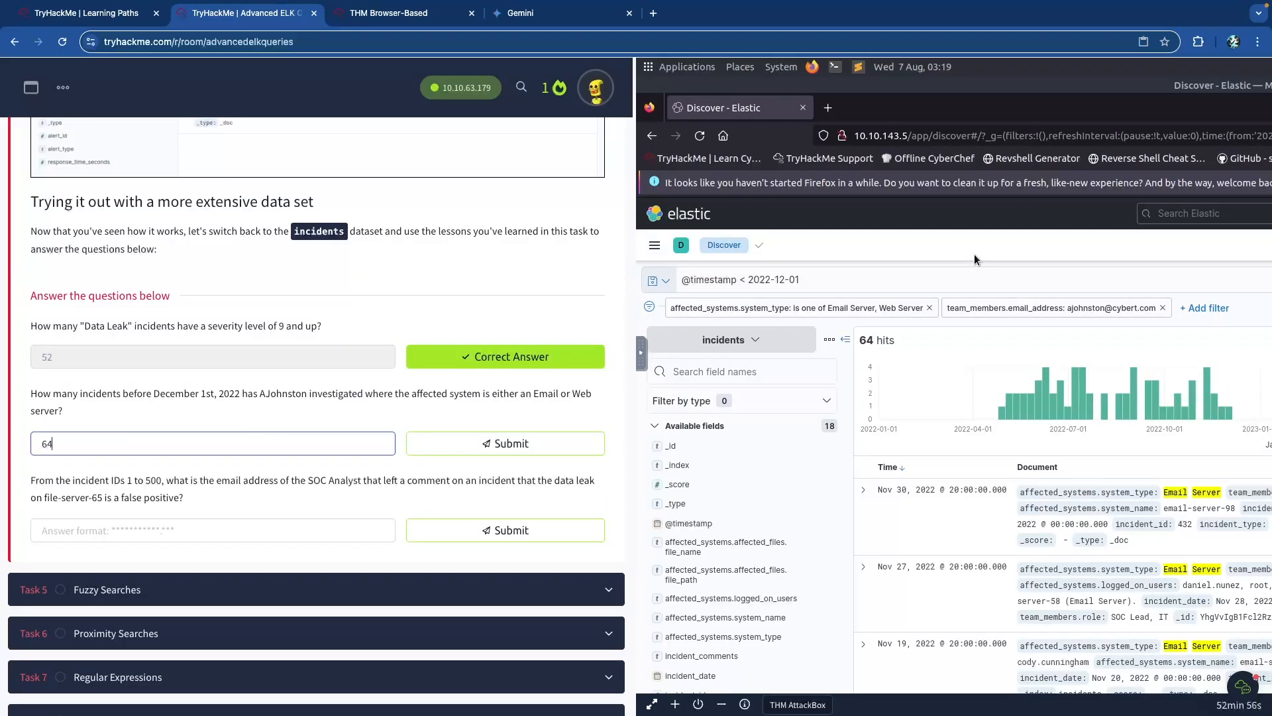
pyautogui.press('Return')
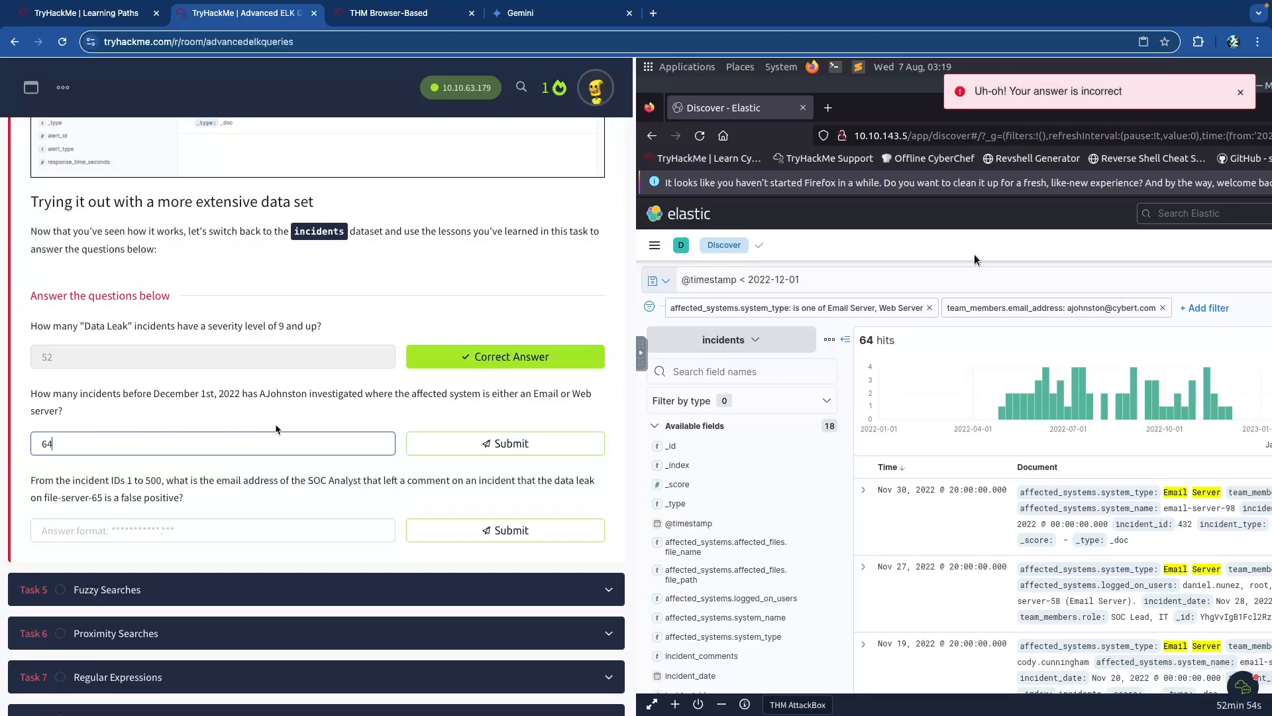
pyautogui.click(558, 398)
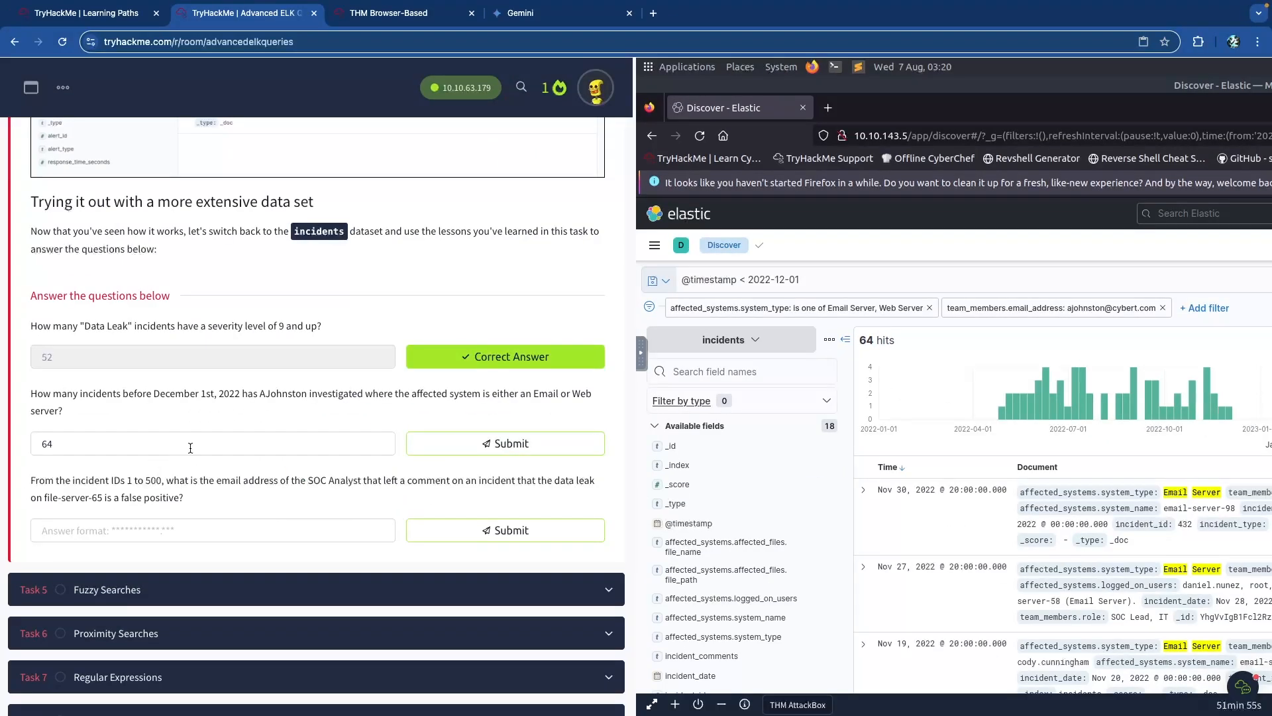
pyautogui.click(190, 448)
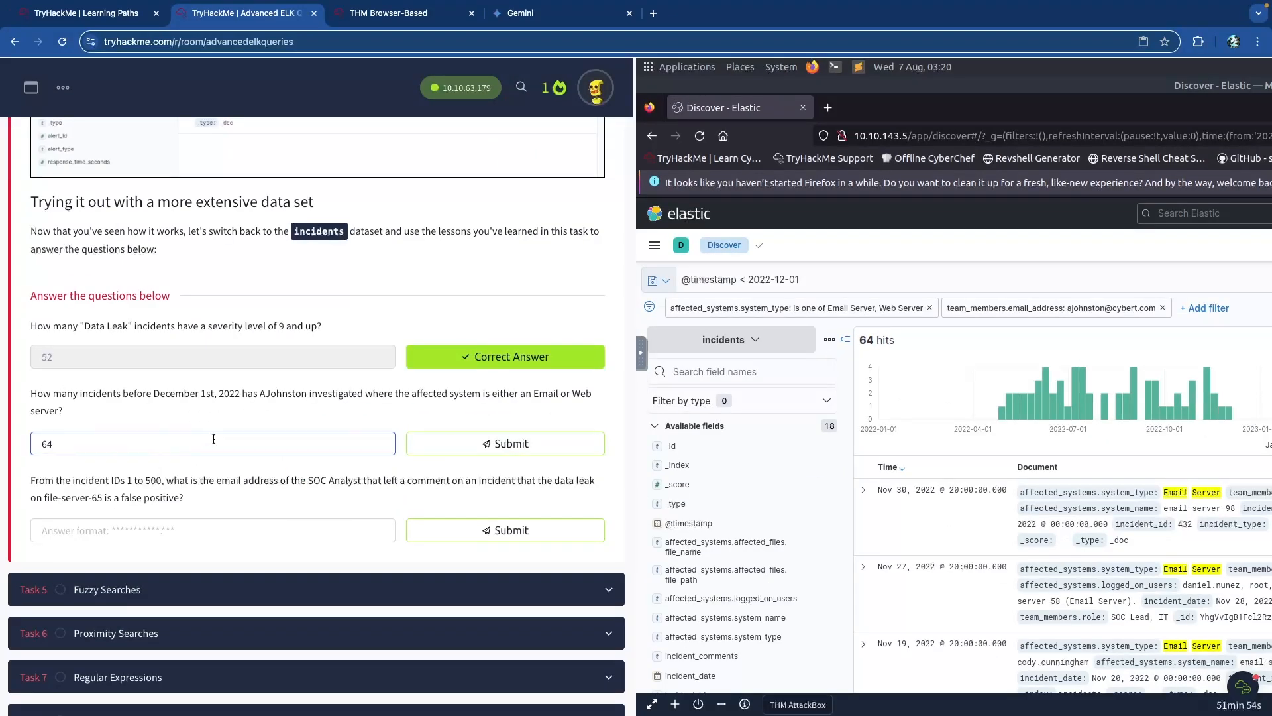
pyautogui.press('Return')
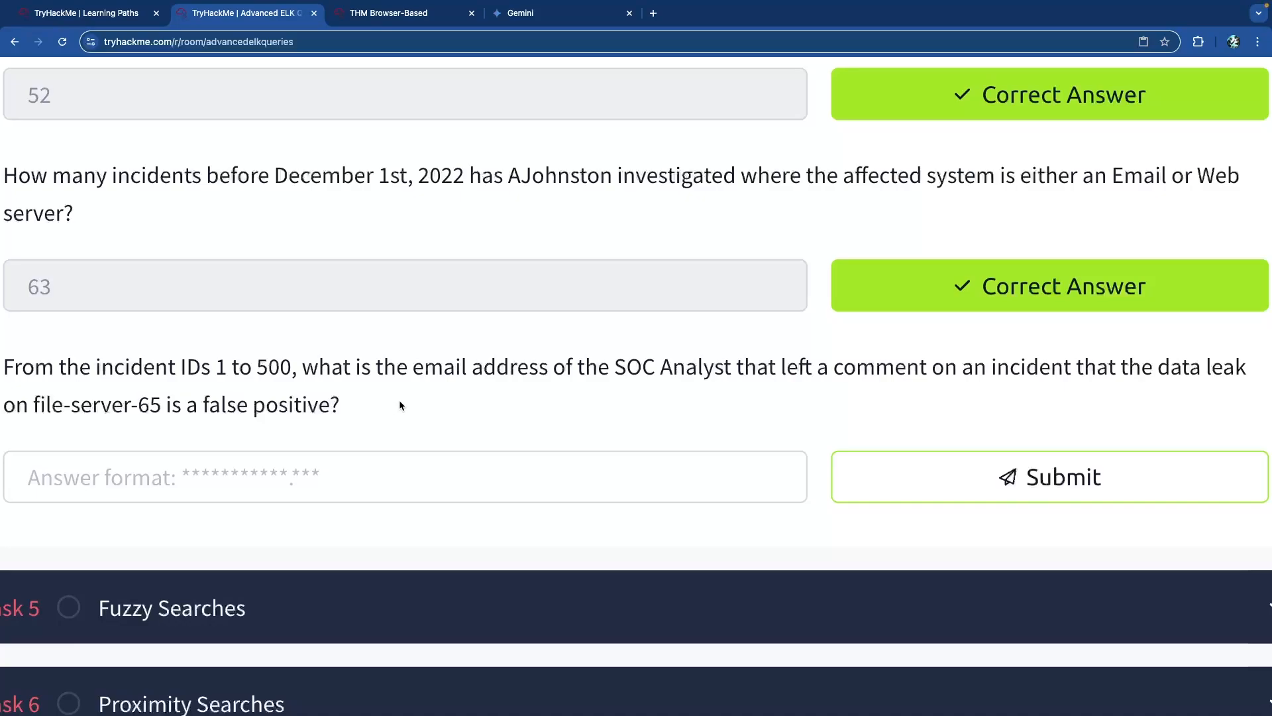
pyautogui.moveTo(94, 366); pyautogui.dragTo(257, 366)
pyautogui.click(258, 367)
pyautogui.moveTo(489, 369); pyautogui.dragTo(413, 371)
pyautogui.click(641, 371)
pyautogui.click(413, 371)
pyautogui.moveTo(787, 368); pyautogui.dragTo(1244, 369)
pyautogui.click(1087, 370)
pyautogui.click(1227, 370)
pyautogui.click(1170, 370)
pyautogui.click(1070, 368)
pyautogui.moveTo(291, 366); pyautogui.dragTo(201, 367)
pyautogui.click(217, 367)
pyautogui.moveTo(161, 406); pyautogui.dragTo(35, 405)
pyautogui.click(141, 405)
# Add the filter affected_systems.system_type is File Server to the incidents, giving 245 hits.
pyautogui.click(392, 18)
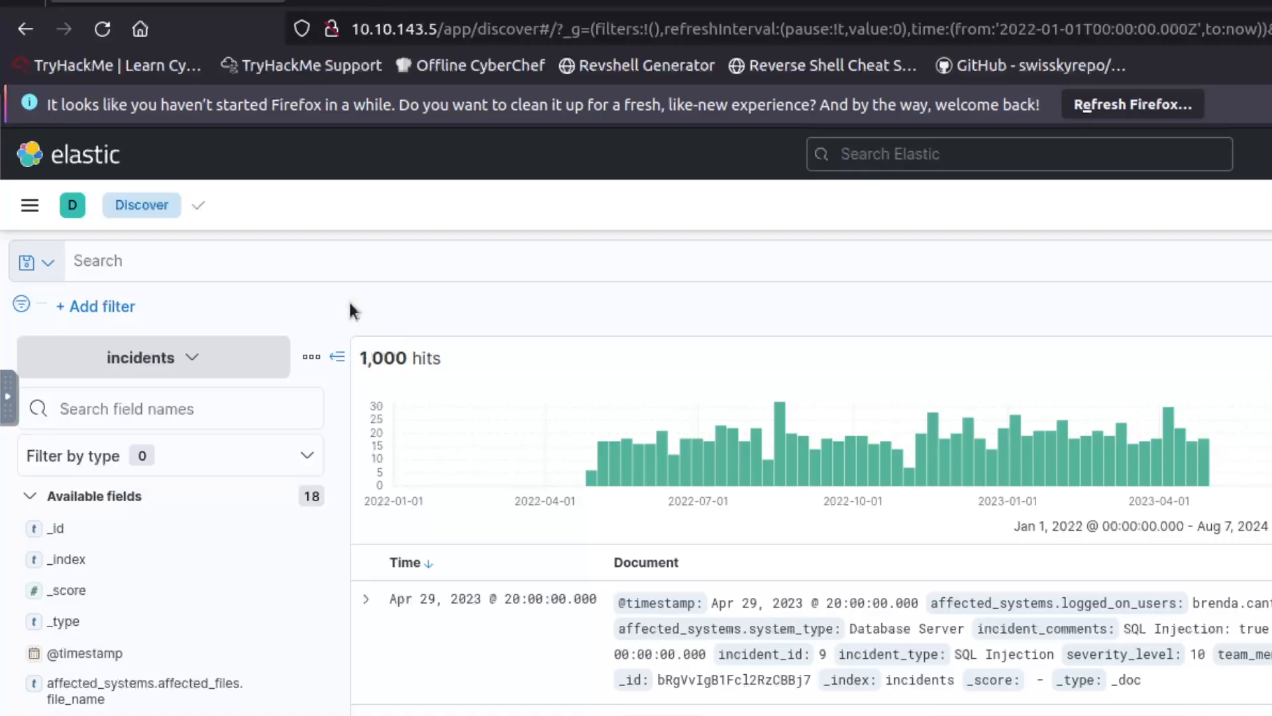
pyautogui.scroll(1, 348, 300)
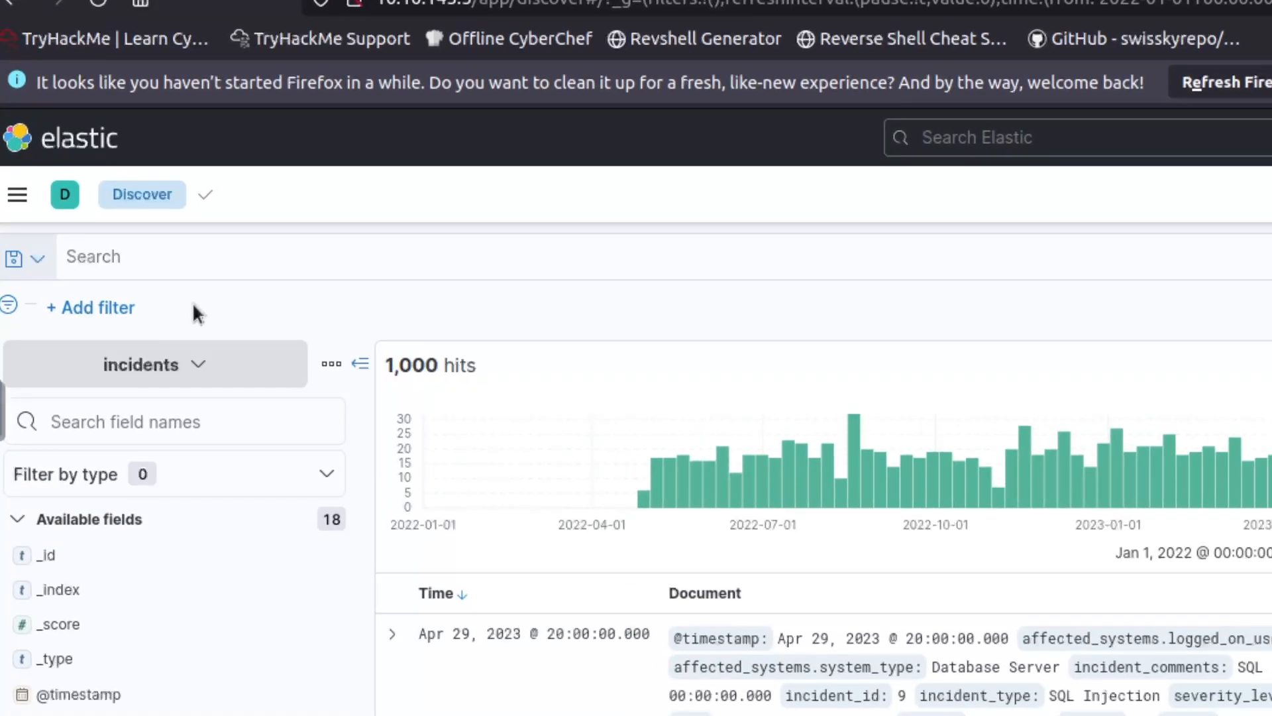
pyautogui.click(126, 308)
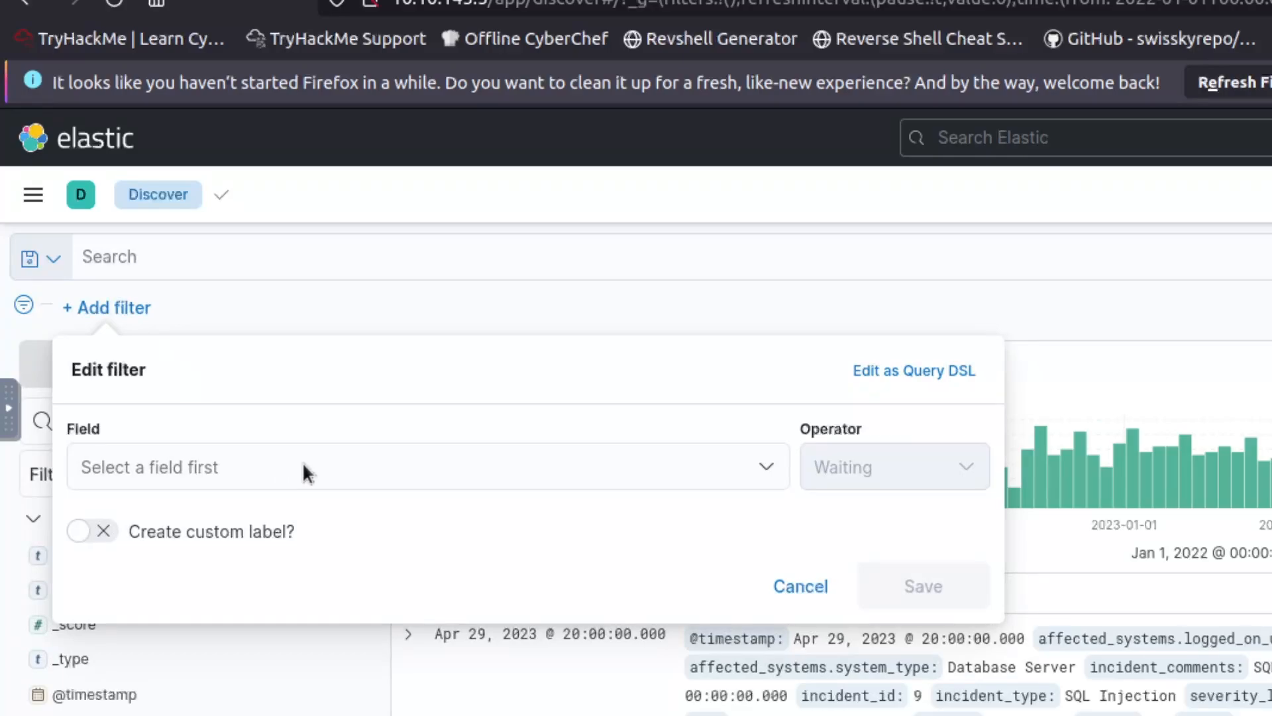
pyautogui.click(269, 462)
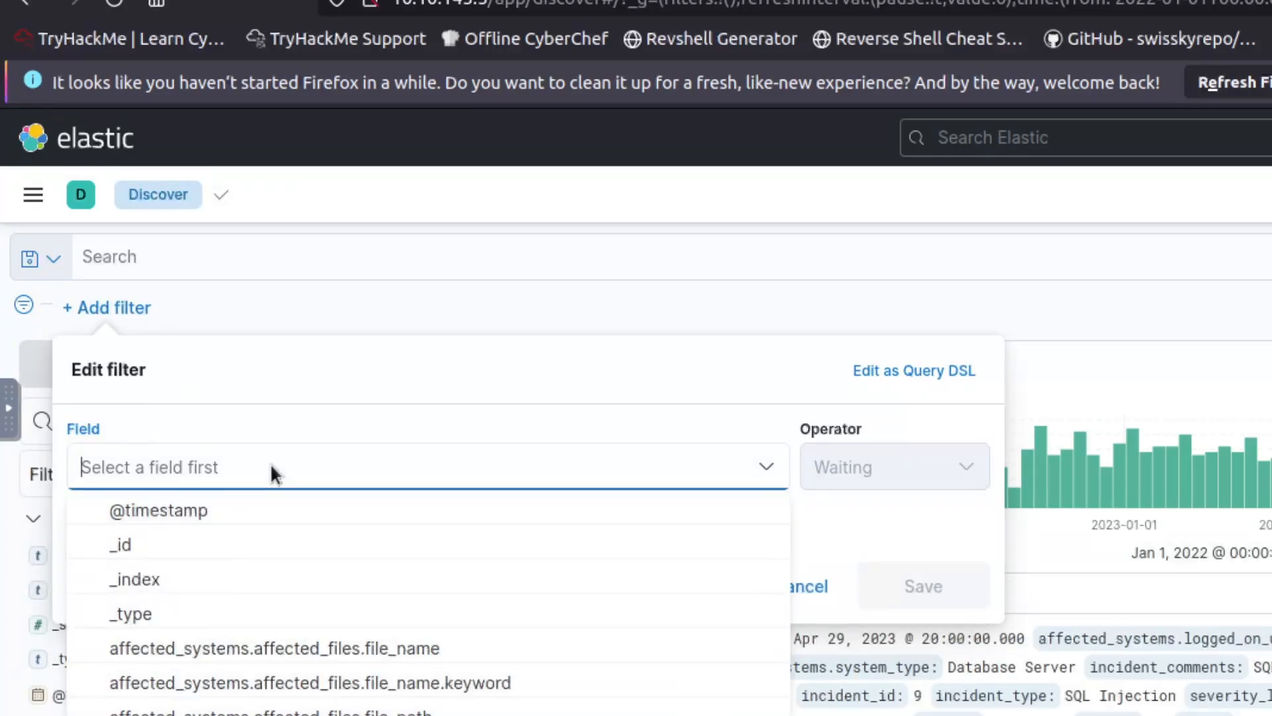
pyautogui.write('afected')
pyautogui.press('BackSpace')
pyautogui.press('BackSpace')
pyautogui.press('BackSpace')
pyautogui.press('BackSpace')
pyautogui.press('BackSpace')
pyautogui.write('fec')
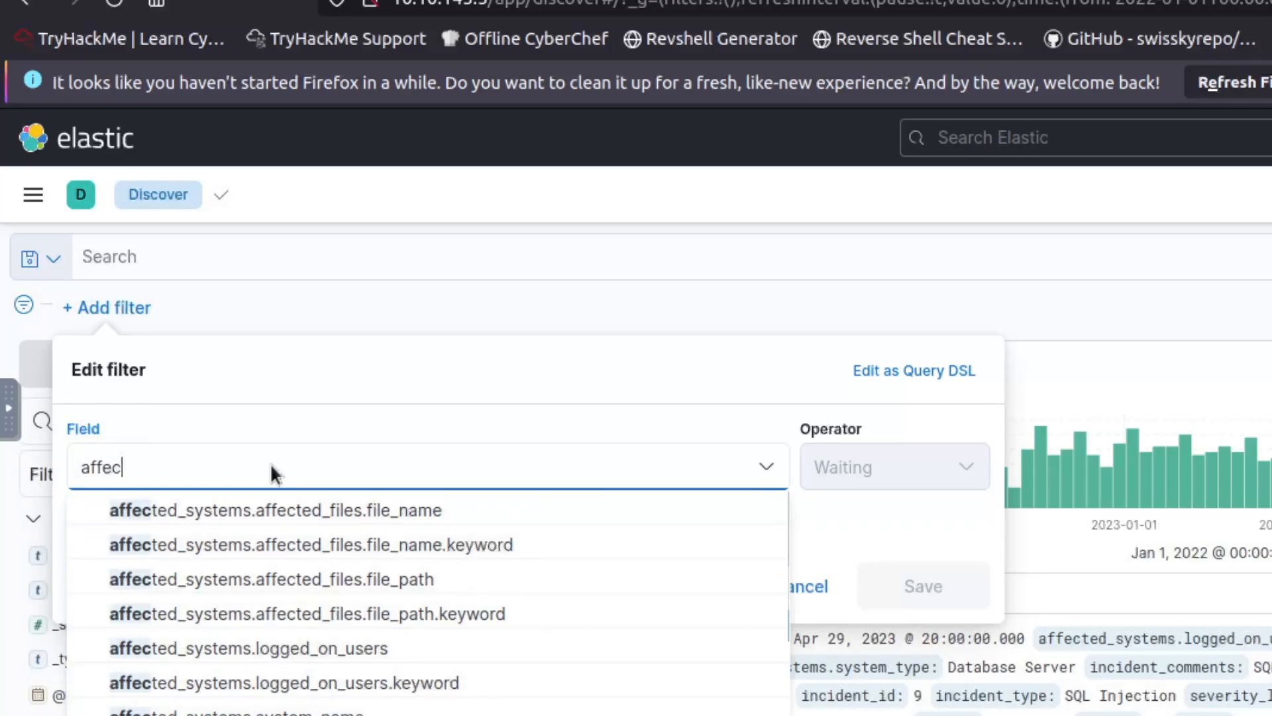
pyautogui.write('ted_systems.syste')
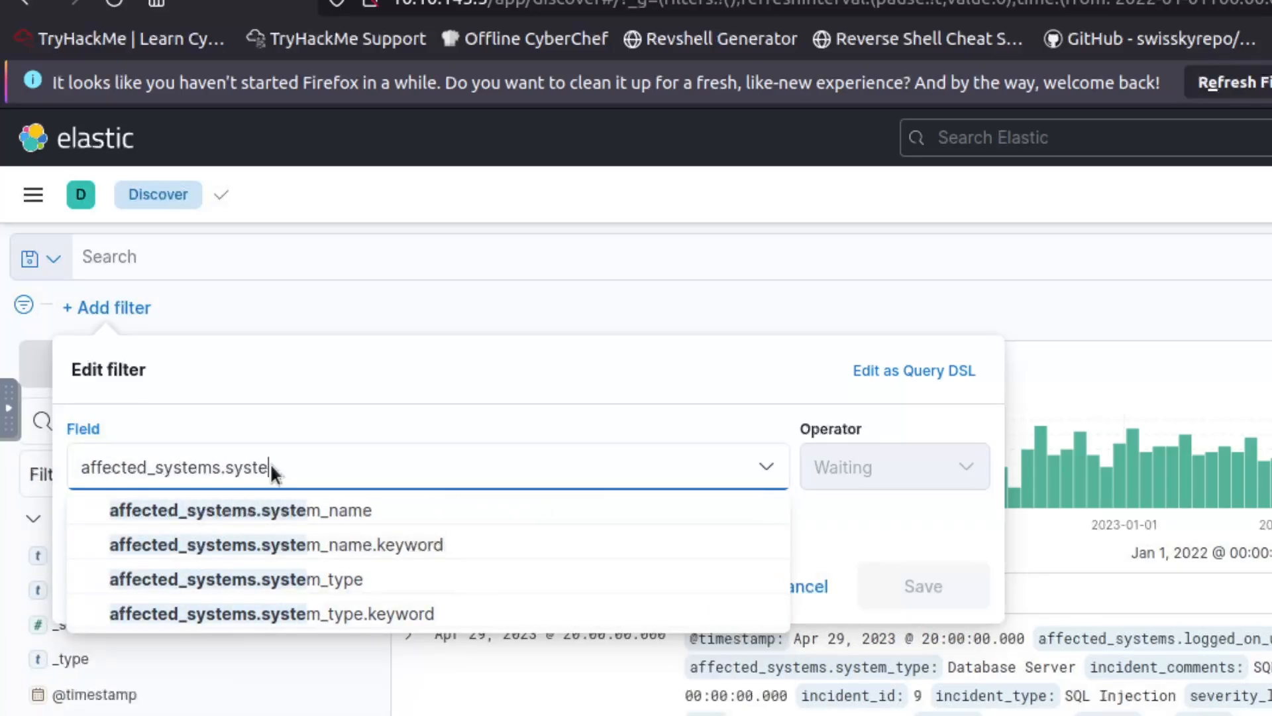
pyautogui.write('m_type')
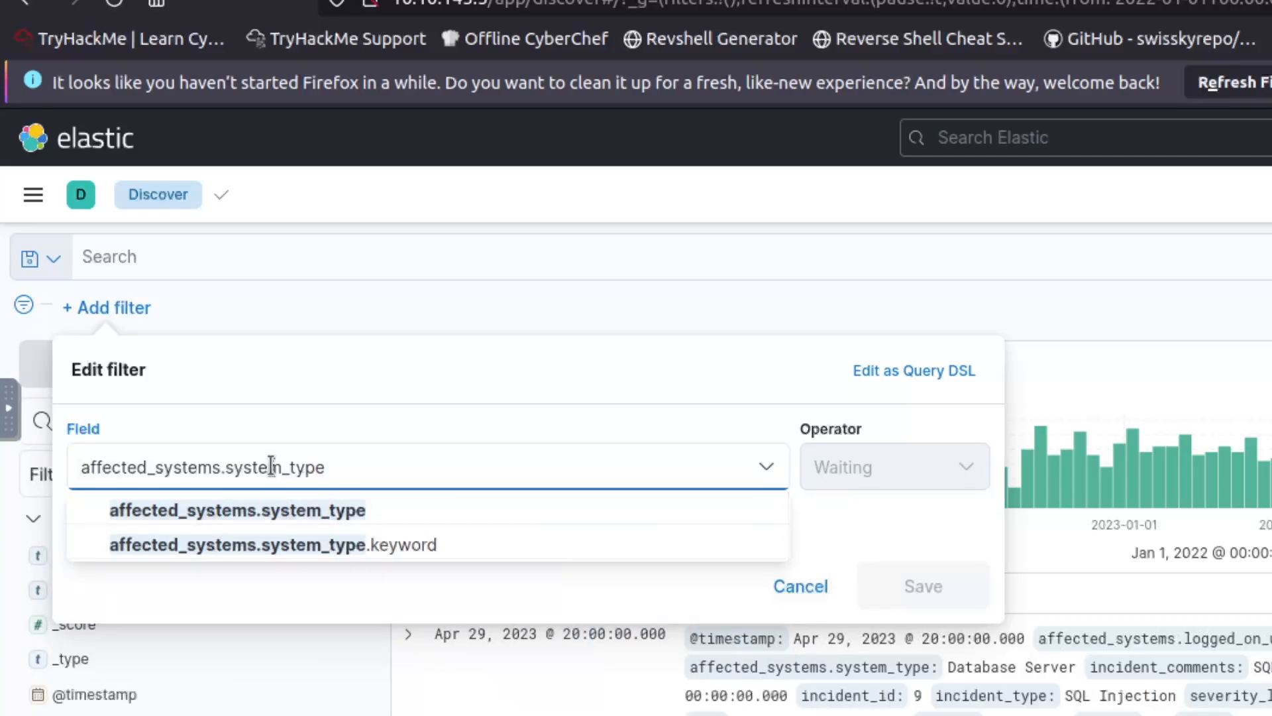
pyautogui.click(331, 510)
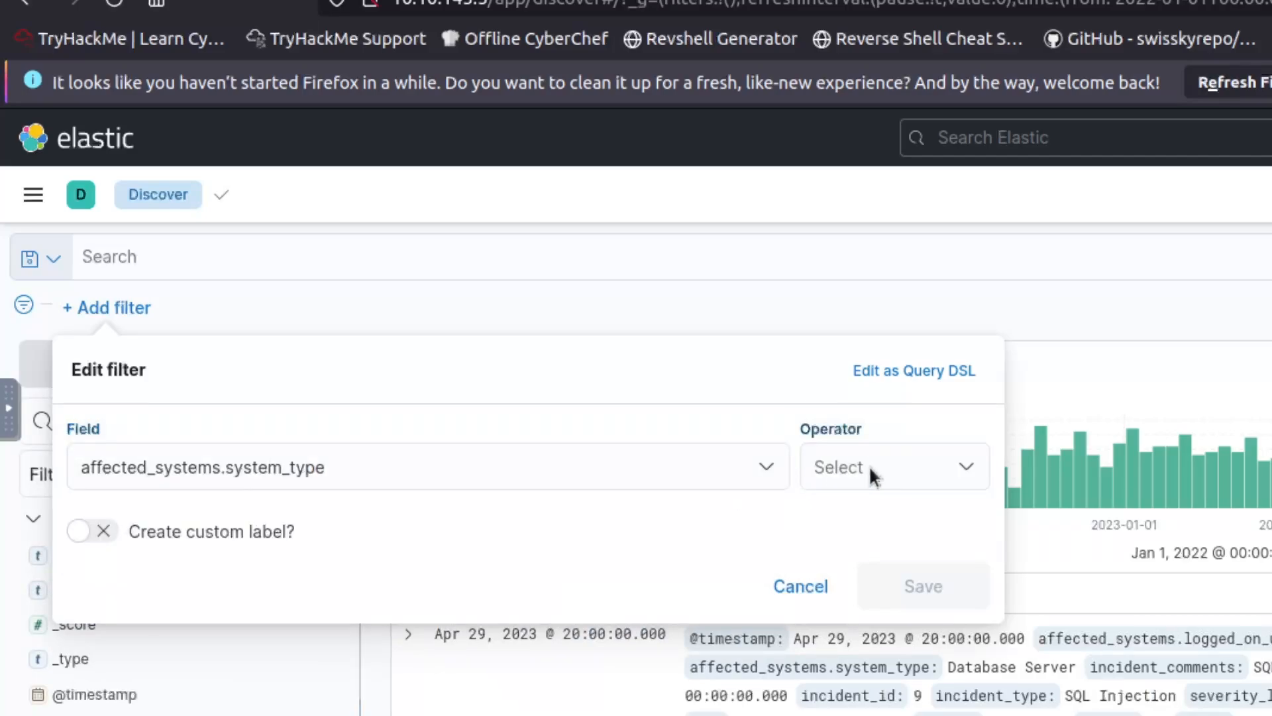
pyautogui.click(869, 465)
pyautogui.click(862, 511)
pyautogui.click(238, 537)
pyautogui.write('e Server')
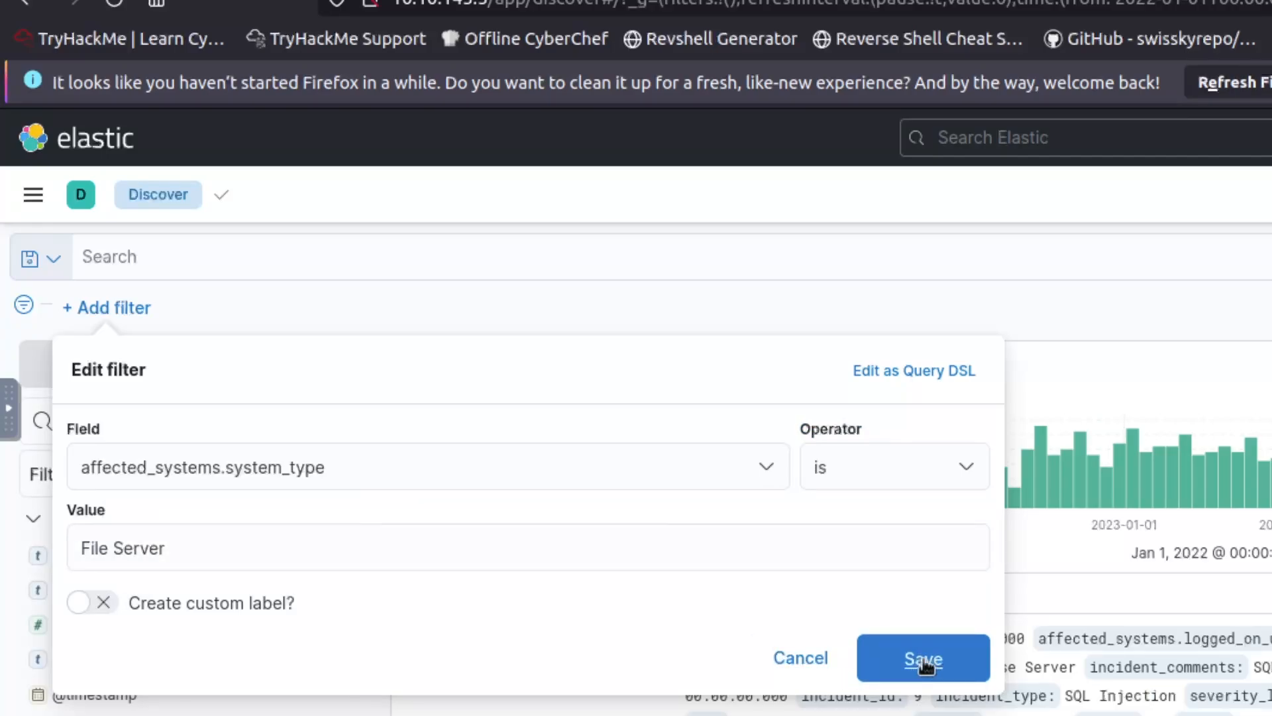
pyautogui.click(901, 656)
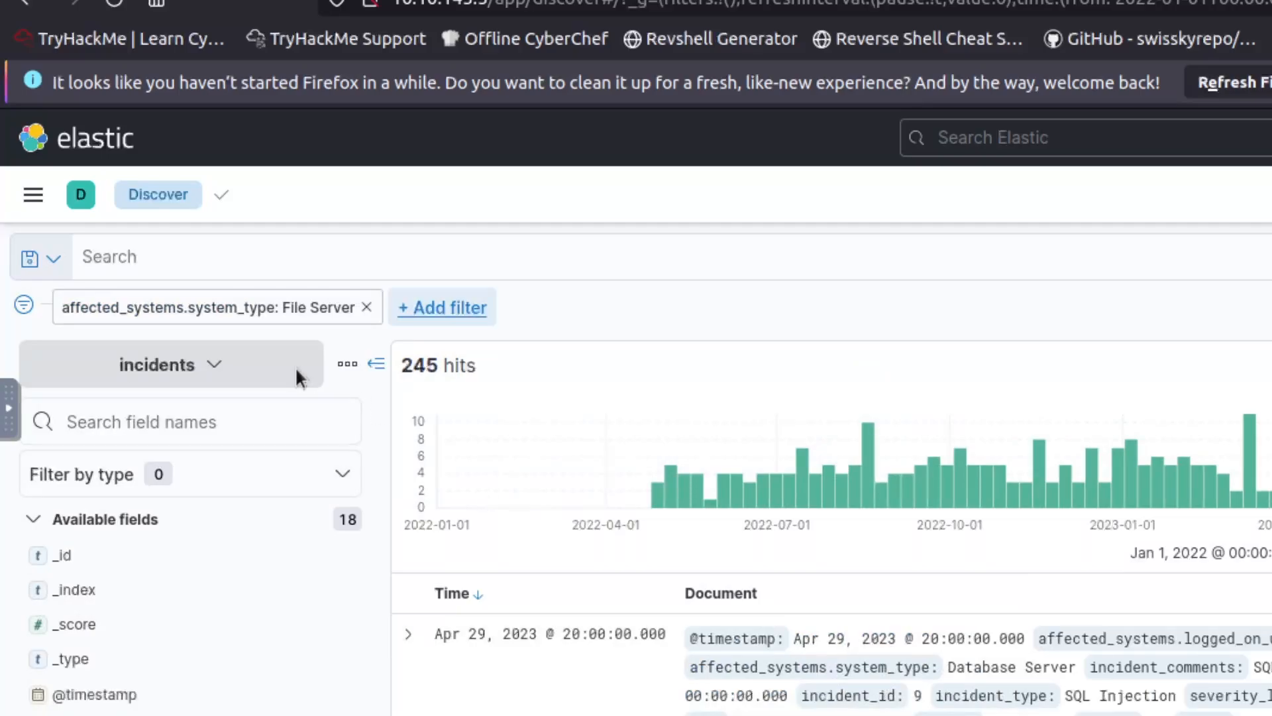
# Add a second filter affected_systems.system_name is file-server-65, leaving 3 hits.
pyautogui.click(439, 313)
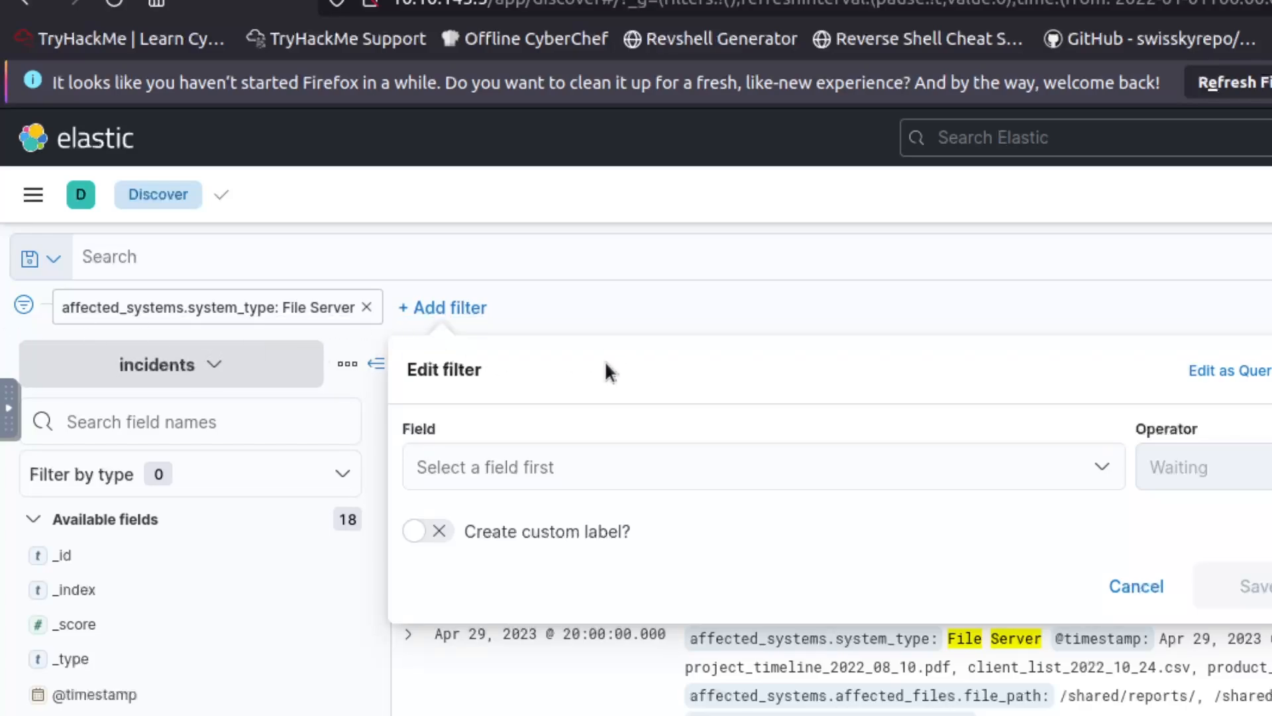
pyautogui.click(676, 462)
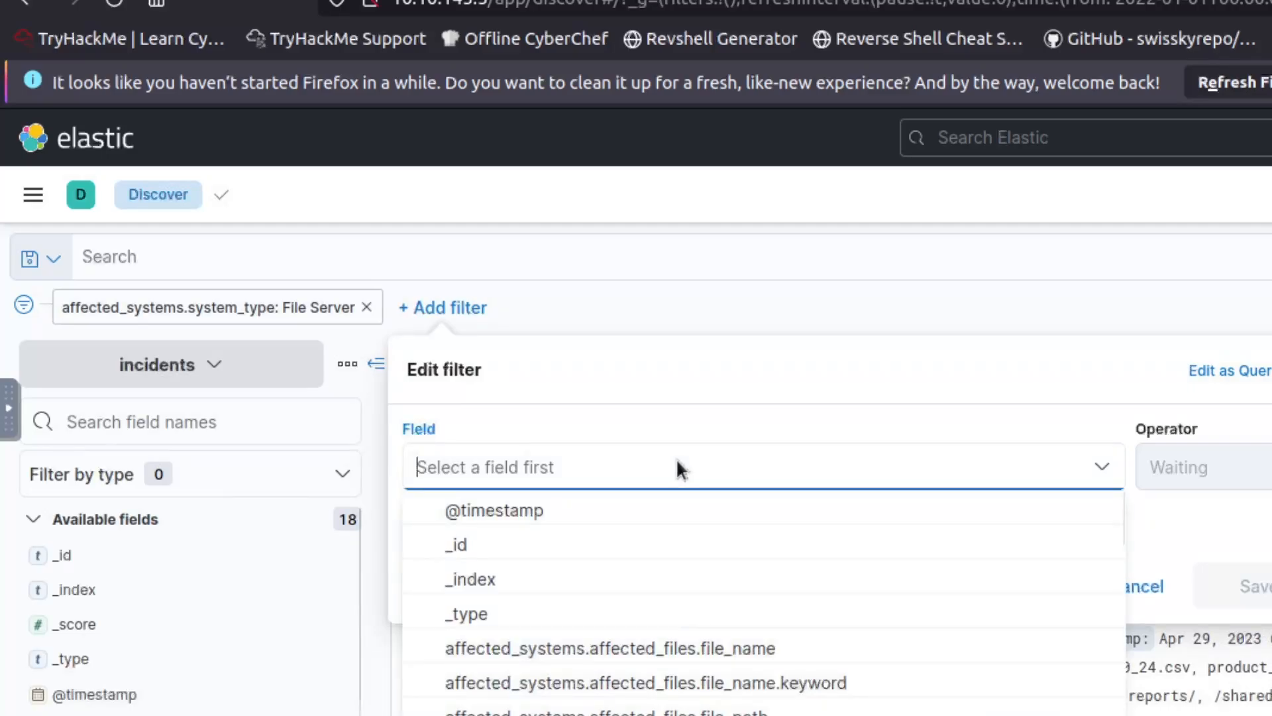
pyautogui.write('ffected_systems.system_name')
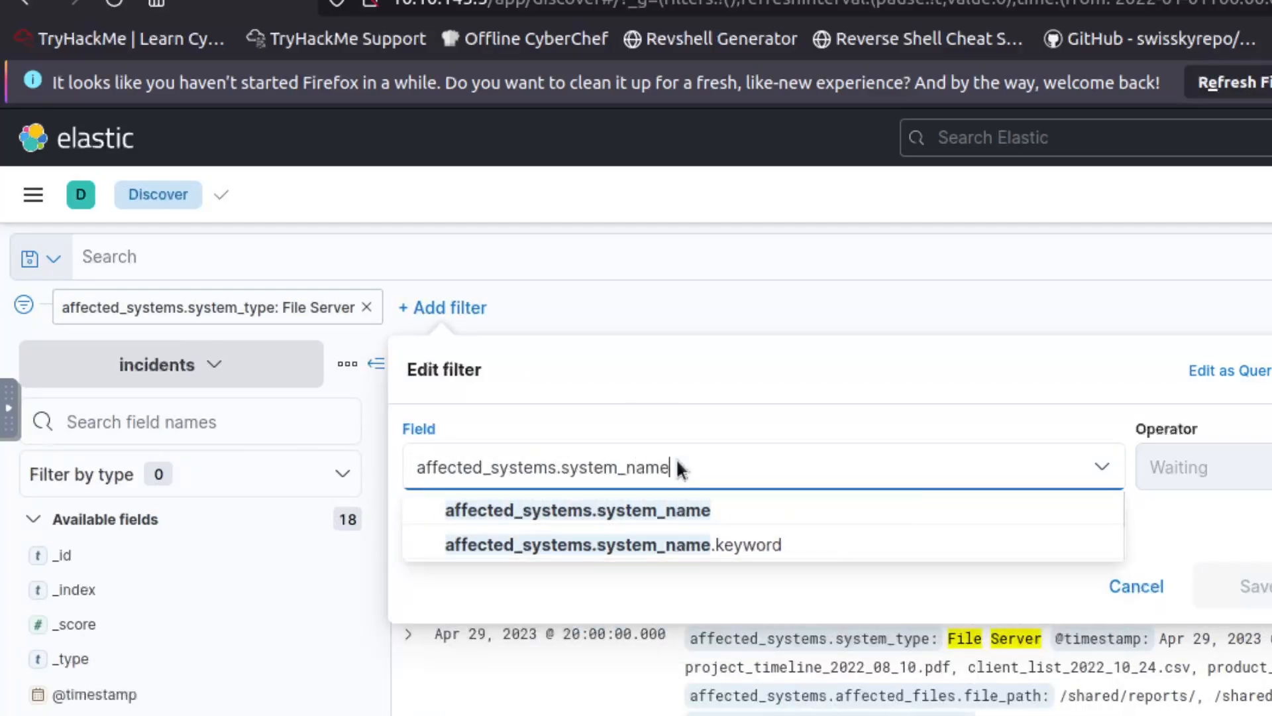
pyautogui.click(1171, 458)
pyautogui.click(690, 466)
pyautogui.click(633, 511)
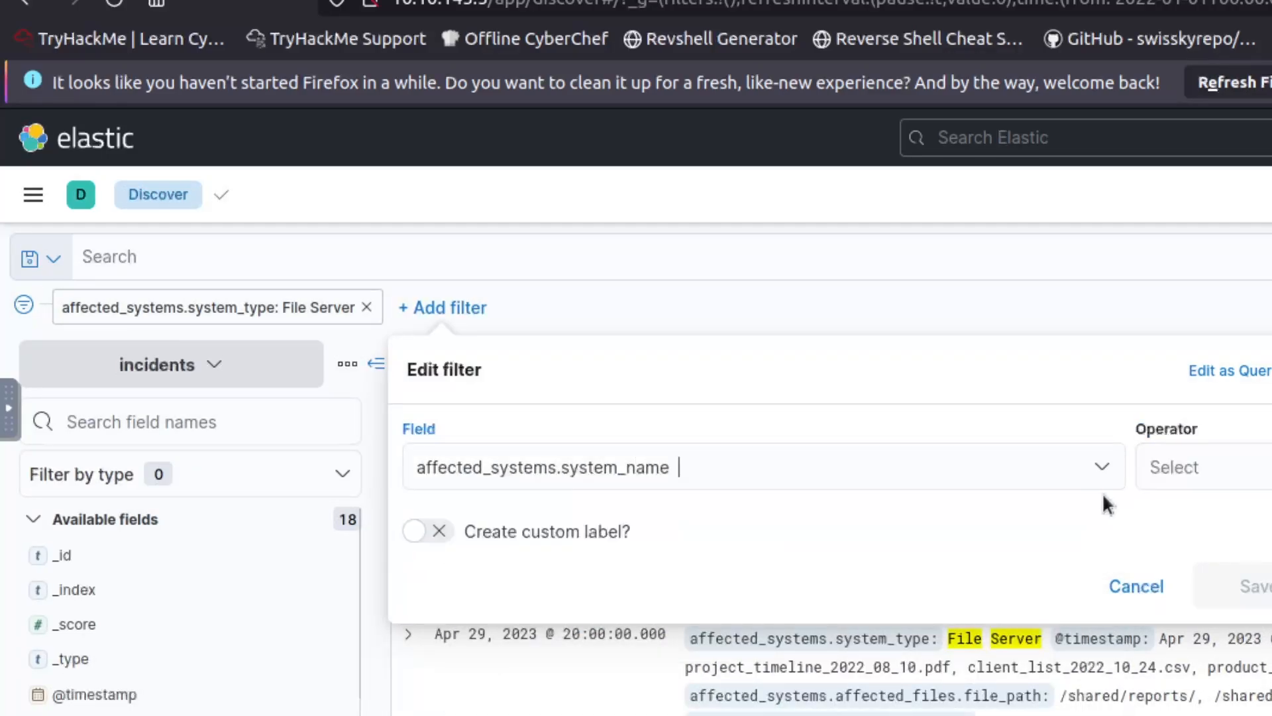
pyautogui.click(1190, 474)
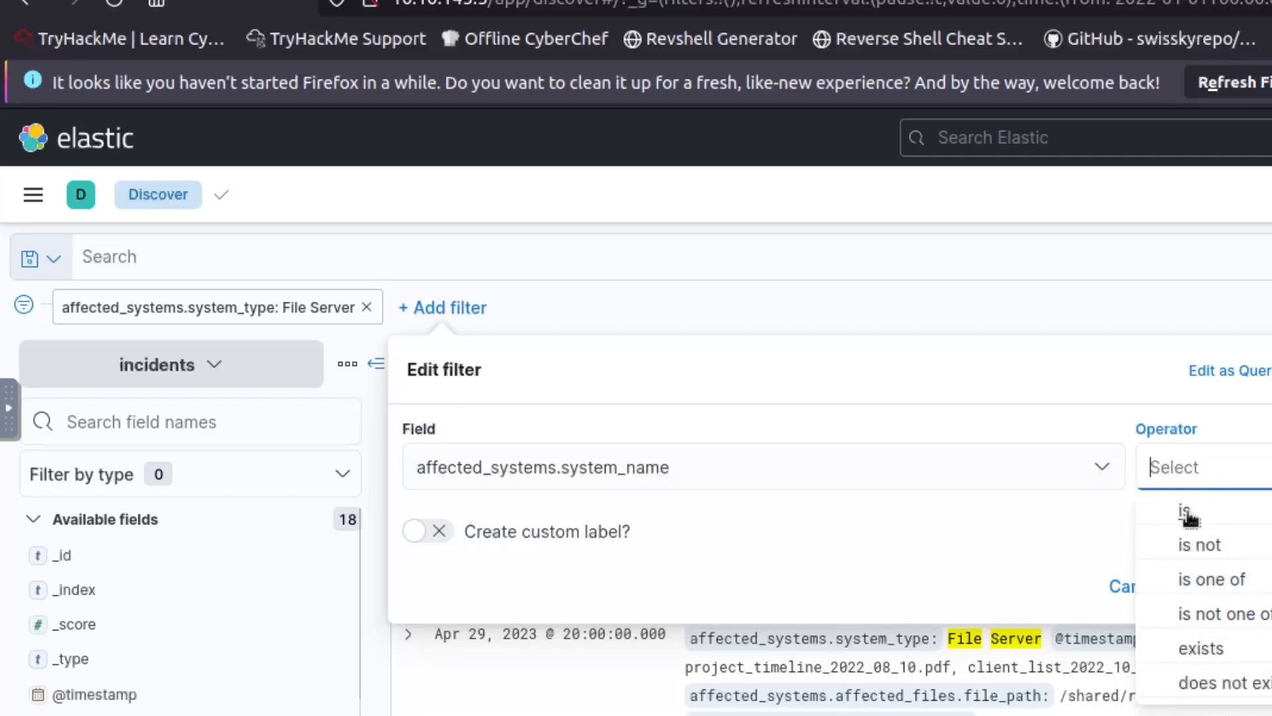
pyautogui.press('Return')
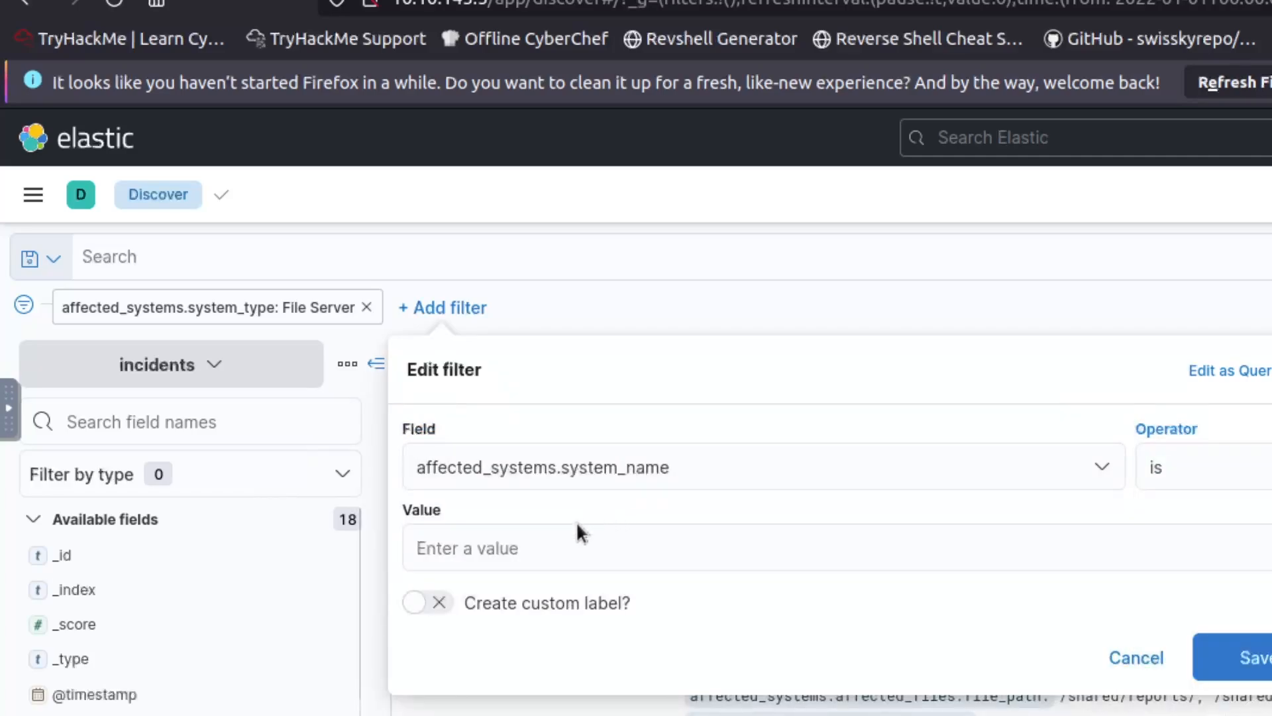
pyautogui.click(585, 538)
pyautogui.write('file')
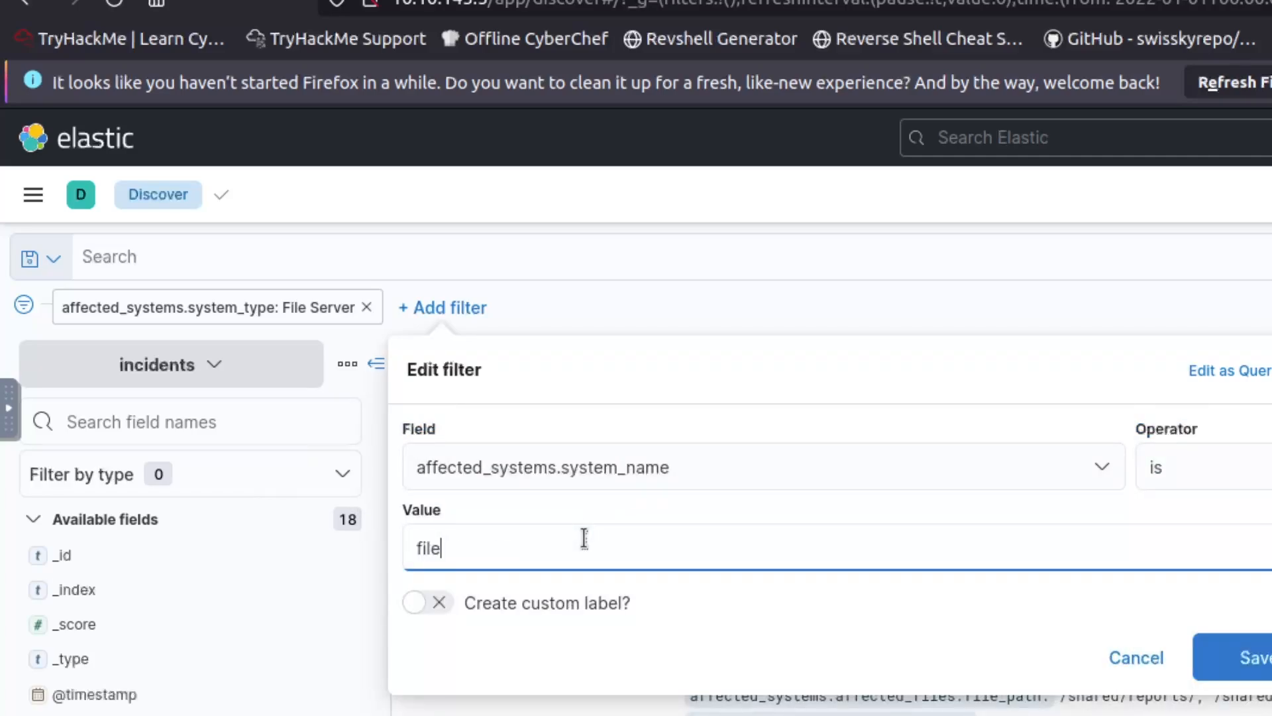
pyautogui.write('-server-65')
pyautogui.press('BackSpace')
pyautogui.write('65')
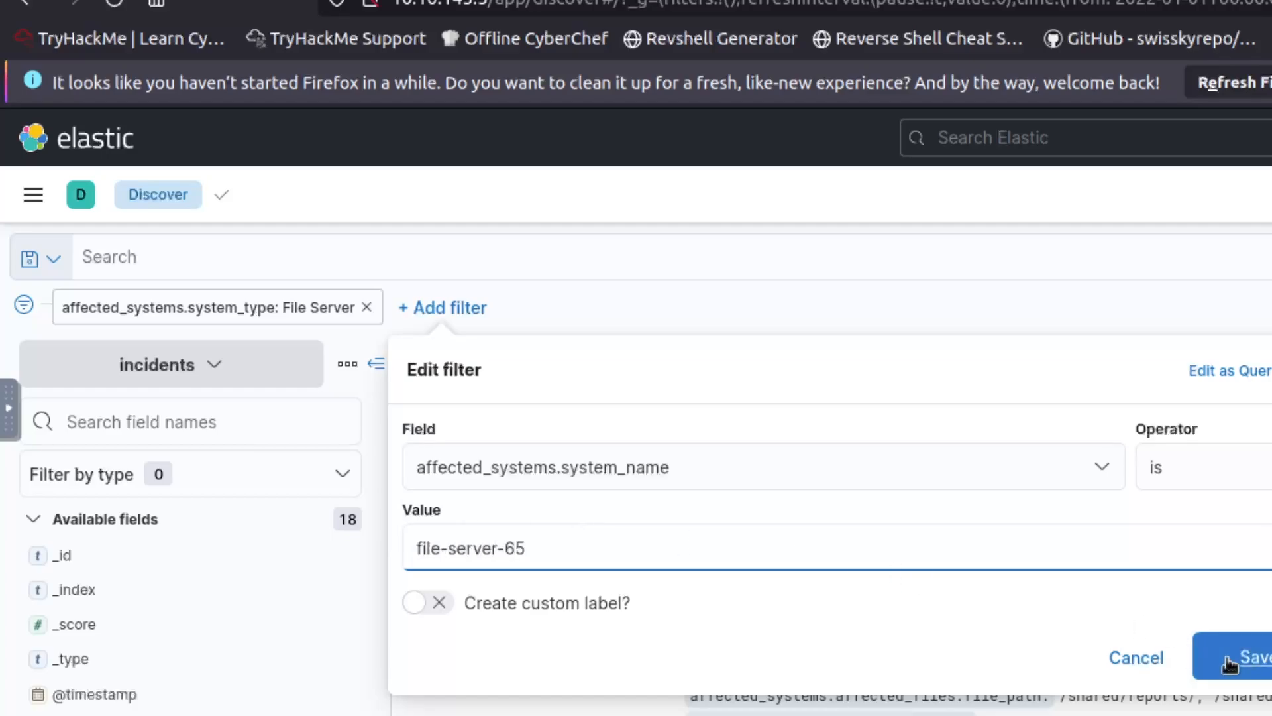
pyautogui.click(1247, 669)
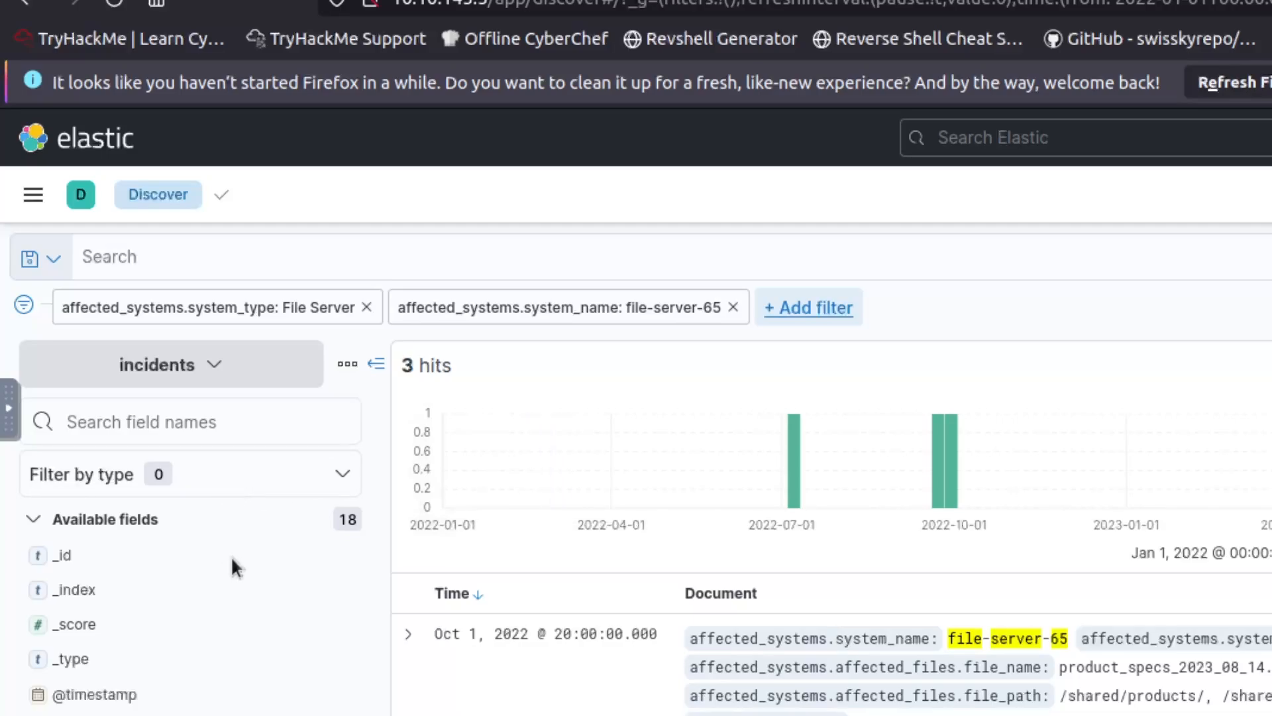
# Check the top incident_id values against the question's incident ID range.
pyautogui.scroll(-2, 137, 568)
pyautogui.scroll(2, 142, 570)
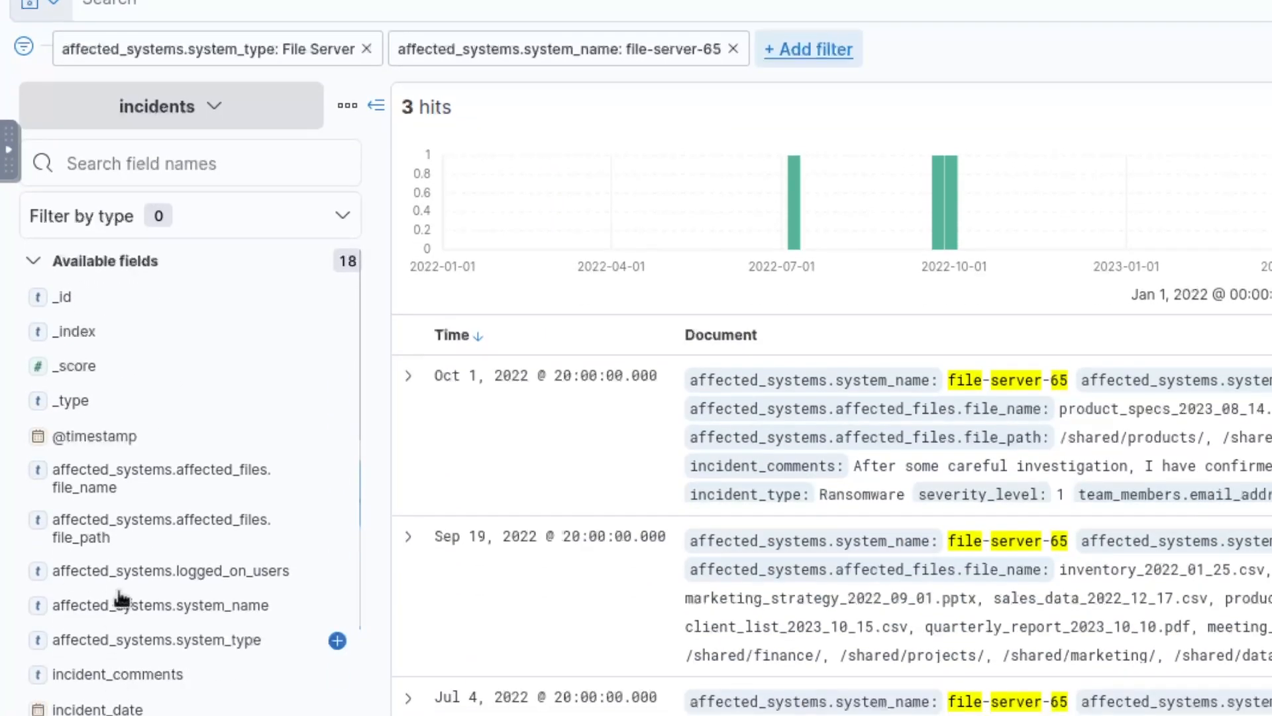
pyautogui.scroll(-3, 131, 424)
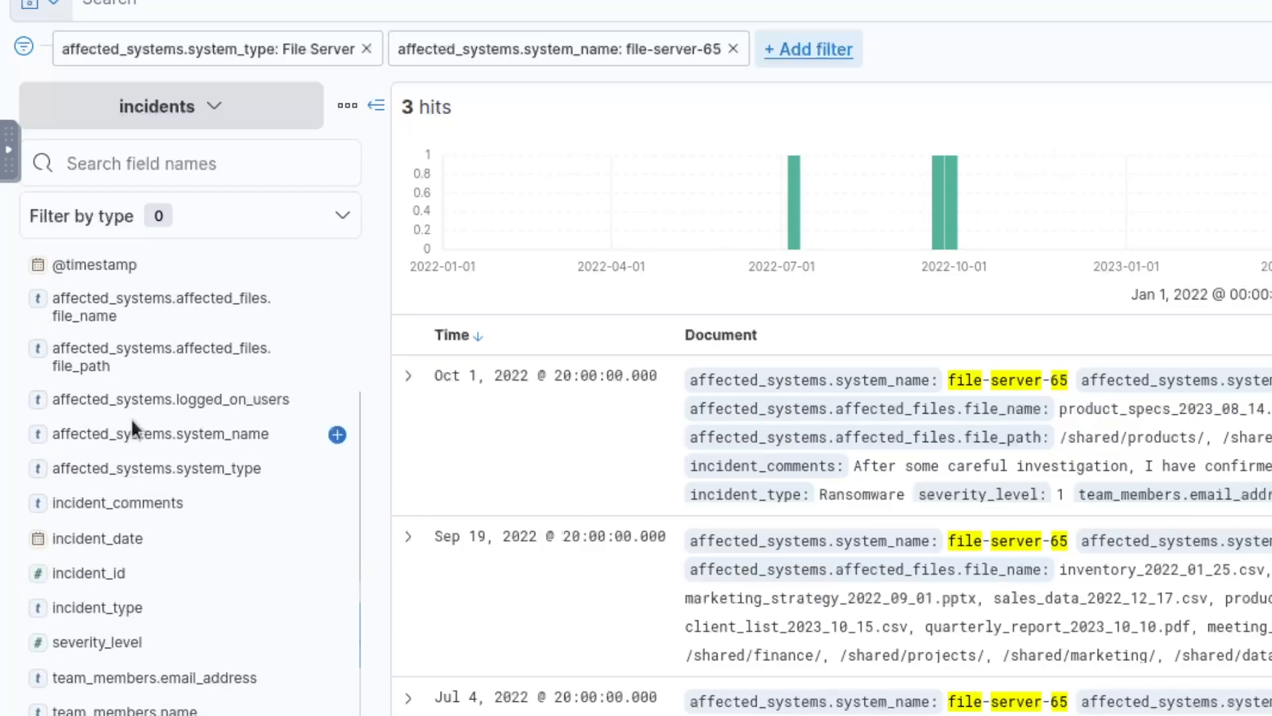
pyautogui.click(85, 576)
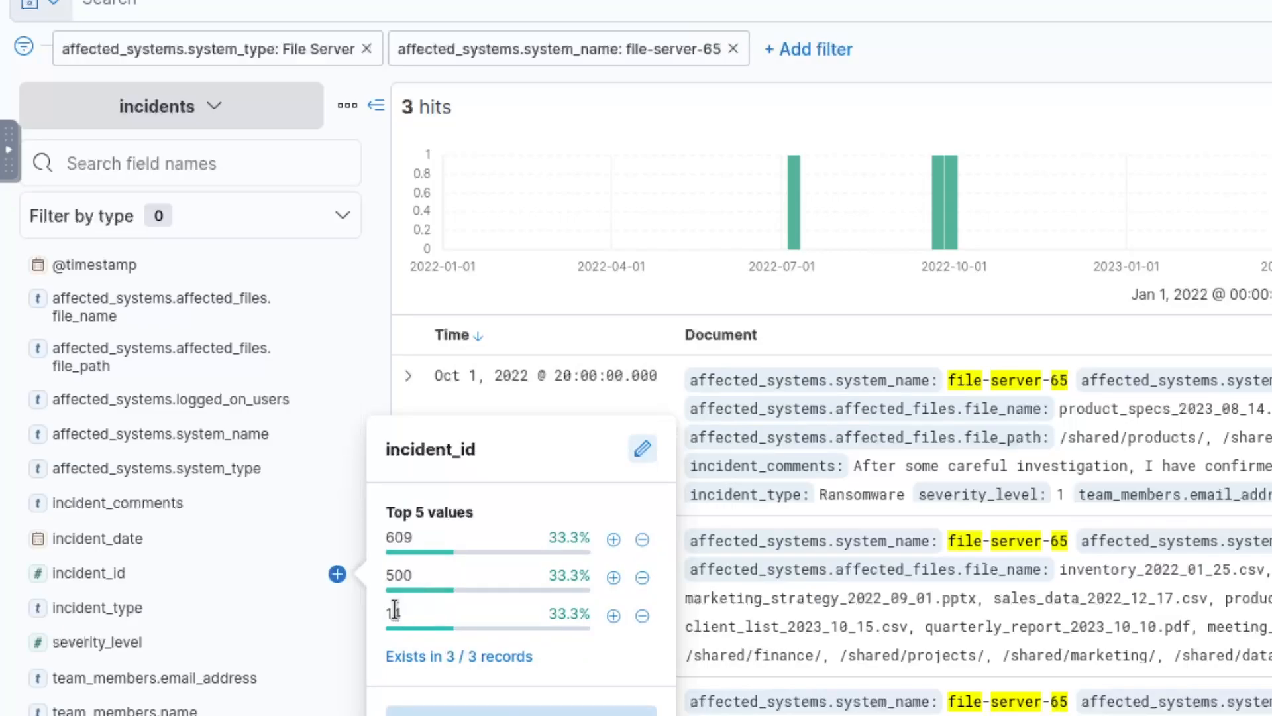
pyautogui.moveTo(516, 611)
pyautogui.moveTo(409, 578)
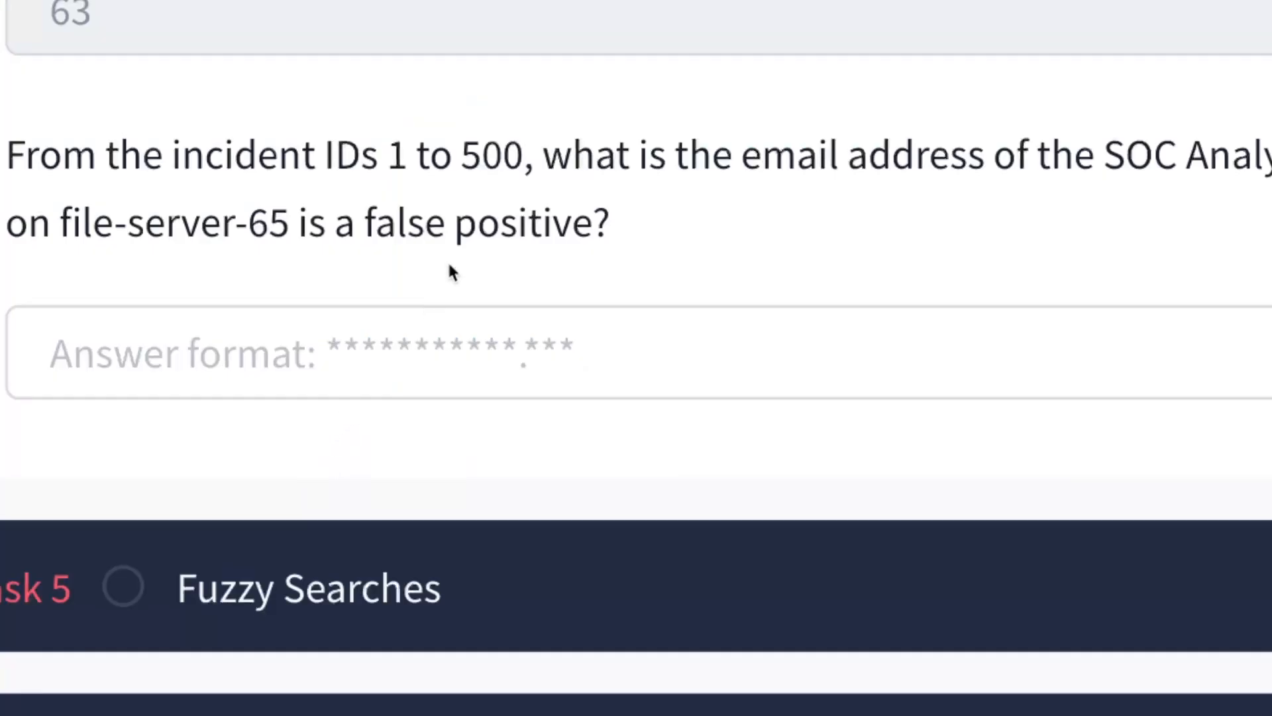
pyautogui.moveTo(387, 157); pyautogui.dragTo(523, 159)
pyautogui.click(504, 159)
# Filter the hits to incident_id 14 and review the top team member e-mail addresses.
pyautogui.hotkey('ctrl', 'Tab')
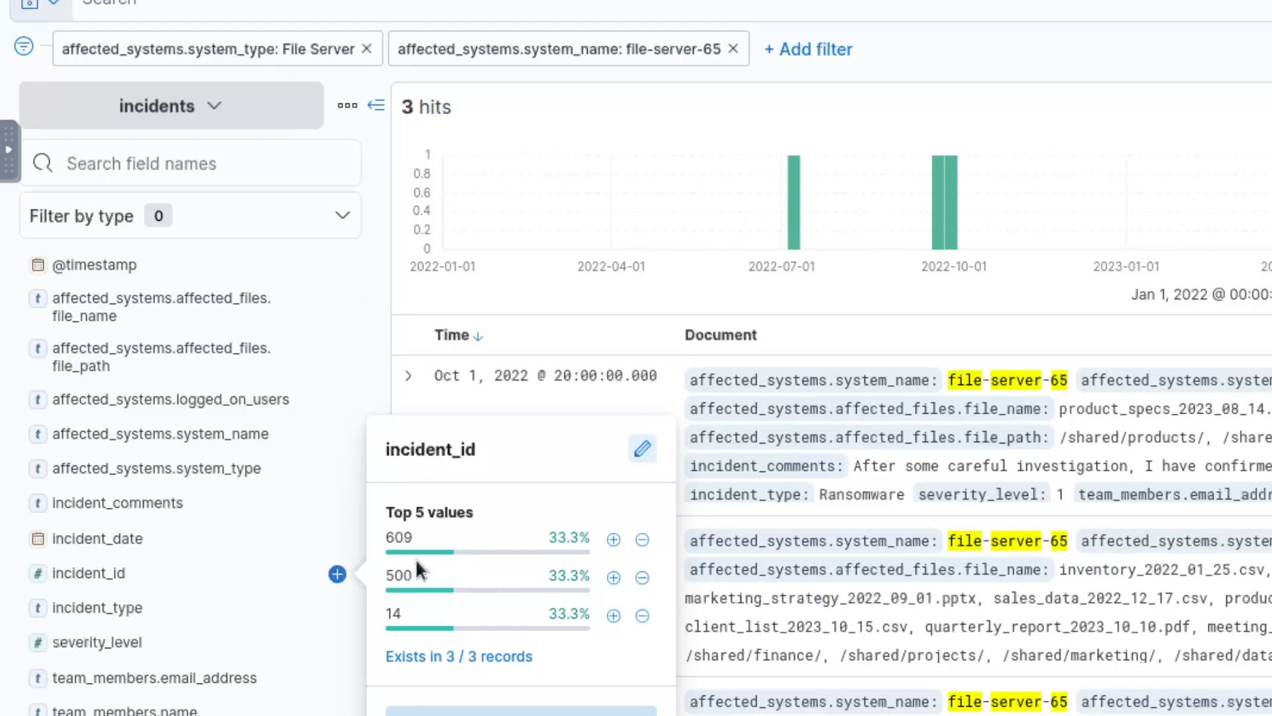
pyautogui.click(614, 615)
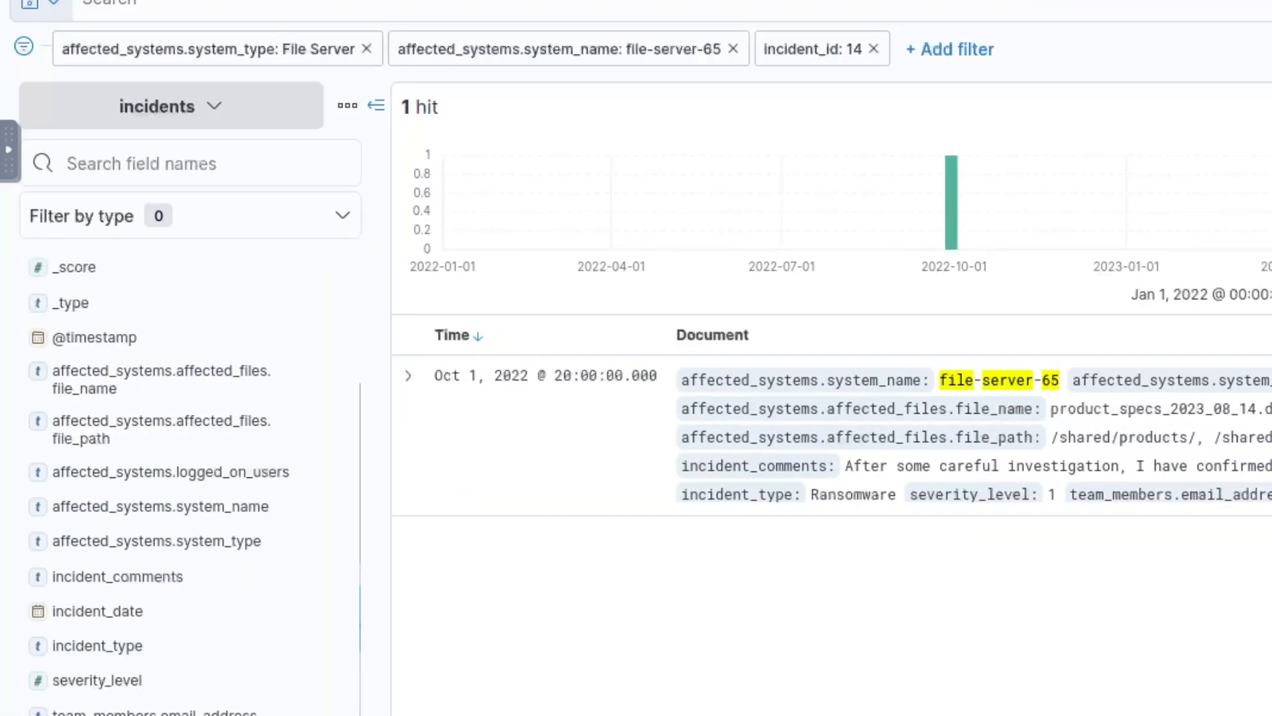
pyautogui.scroll(-1, 161, 520)
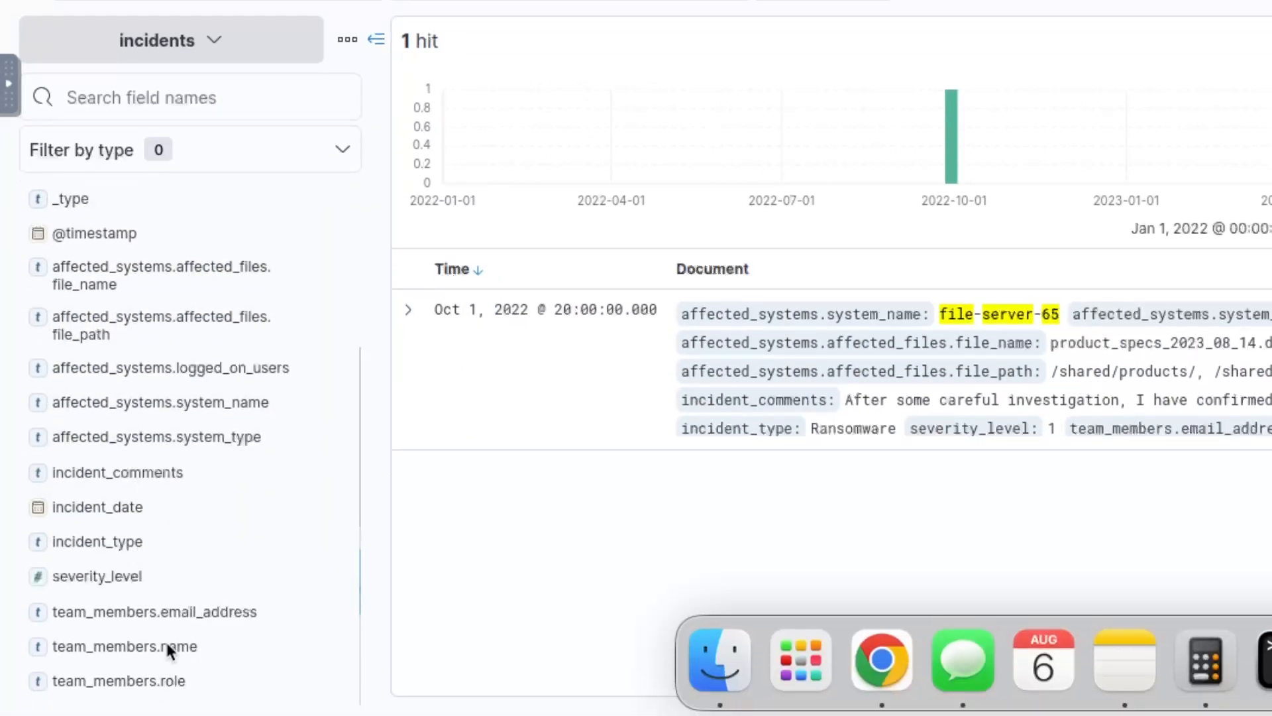
pyautogui.click(175, 614)
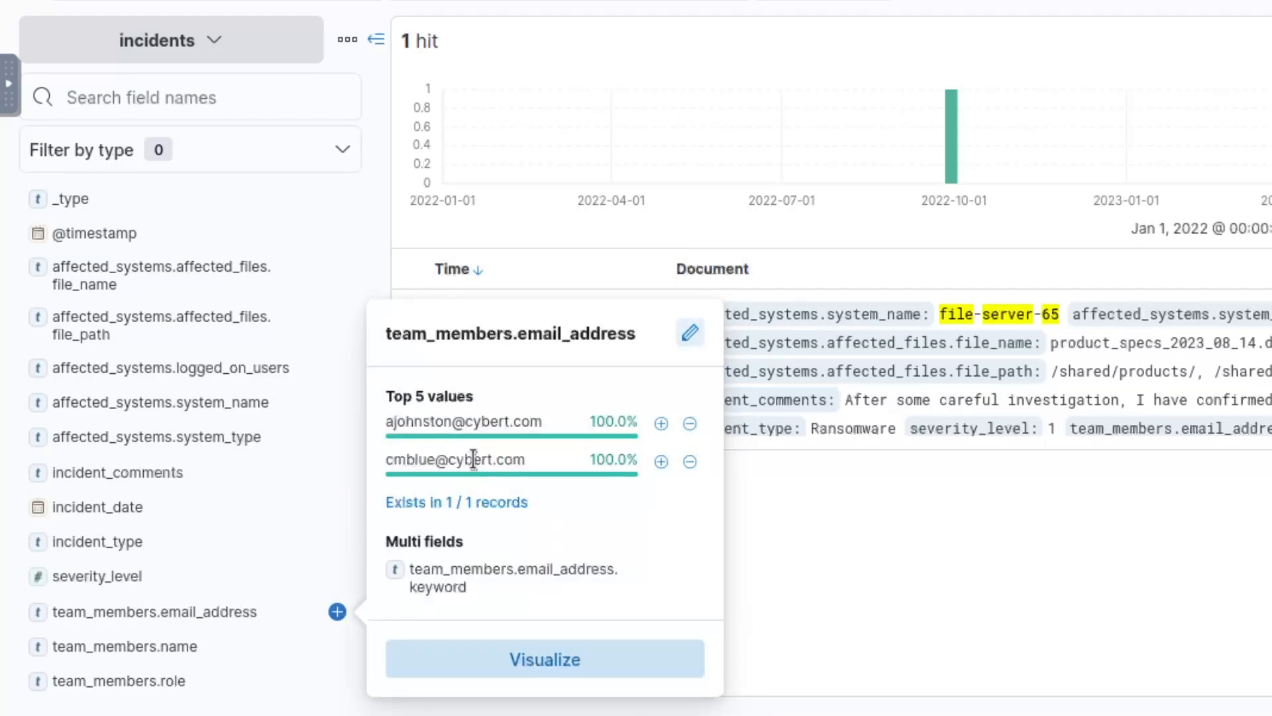
pyautogui.moveTo(473, 458)
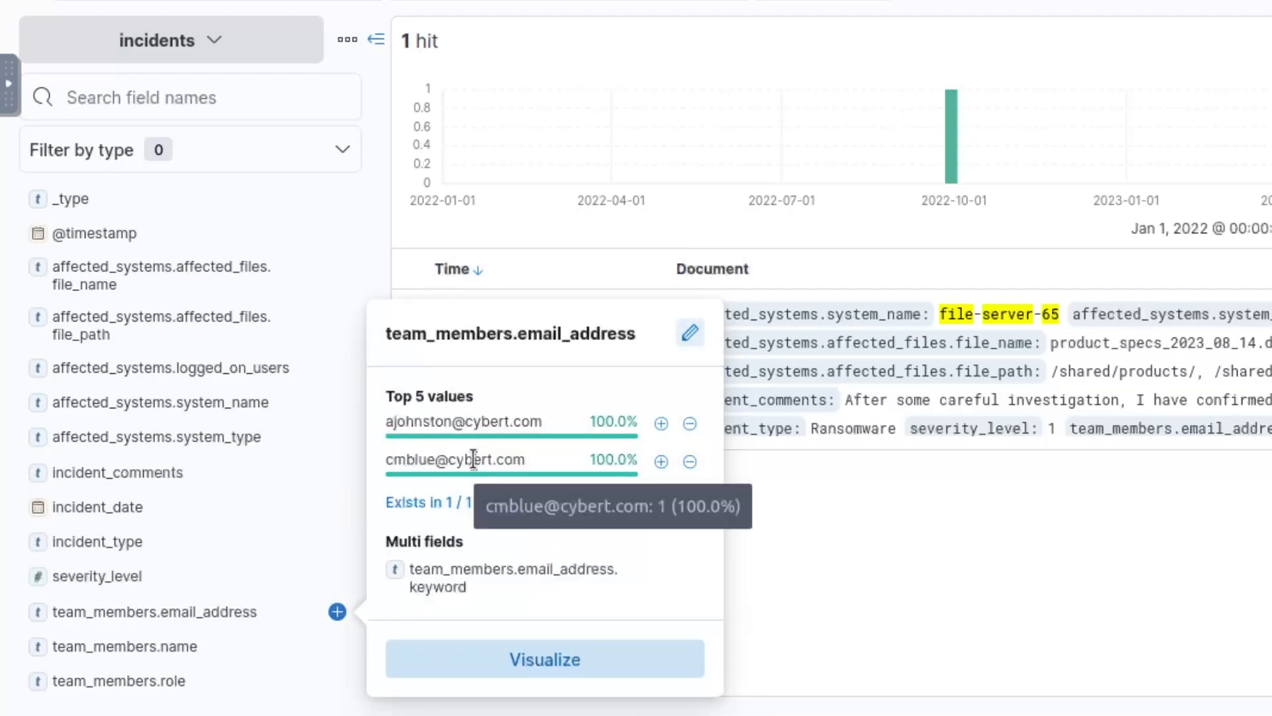
pyautogui.click(798, 504)
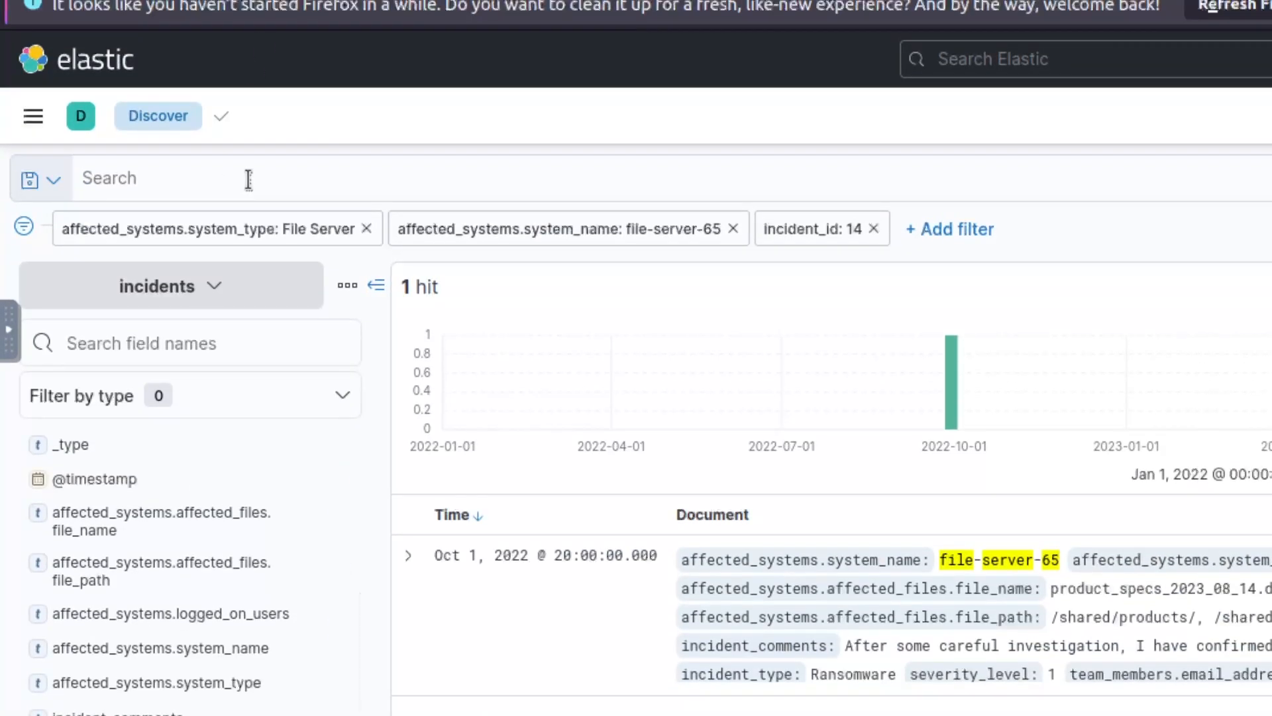
# Replace the incident_id 14 filter with the query incident_id >= 1 AND incident_id <=500.
pyautogui.click(873, 232)
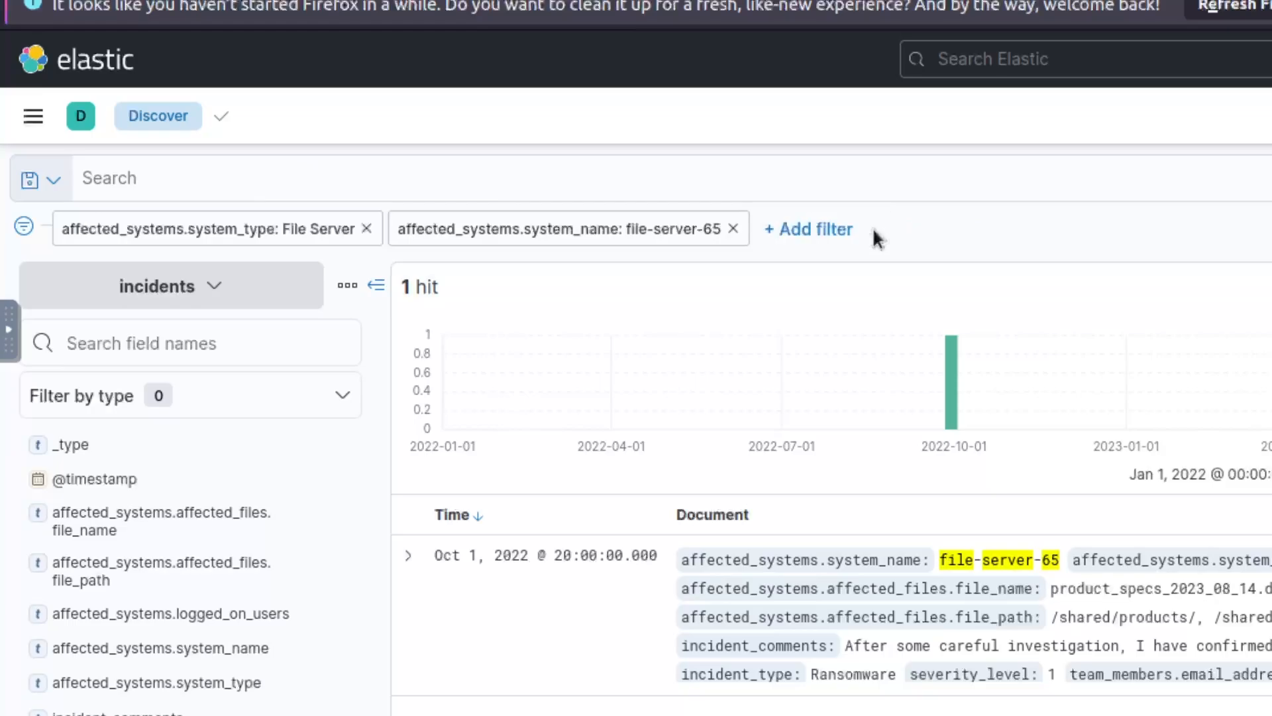
pyautogui.click(357, 180)
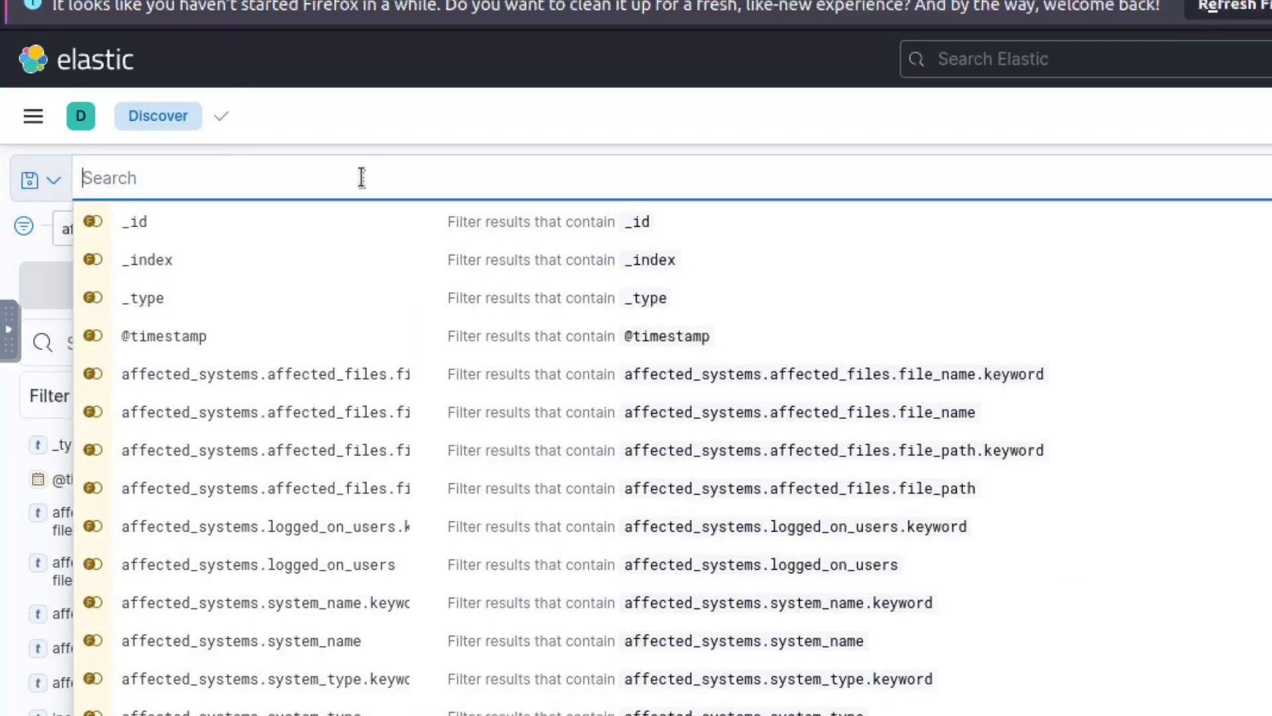
pyautogui.write('incident')
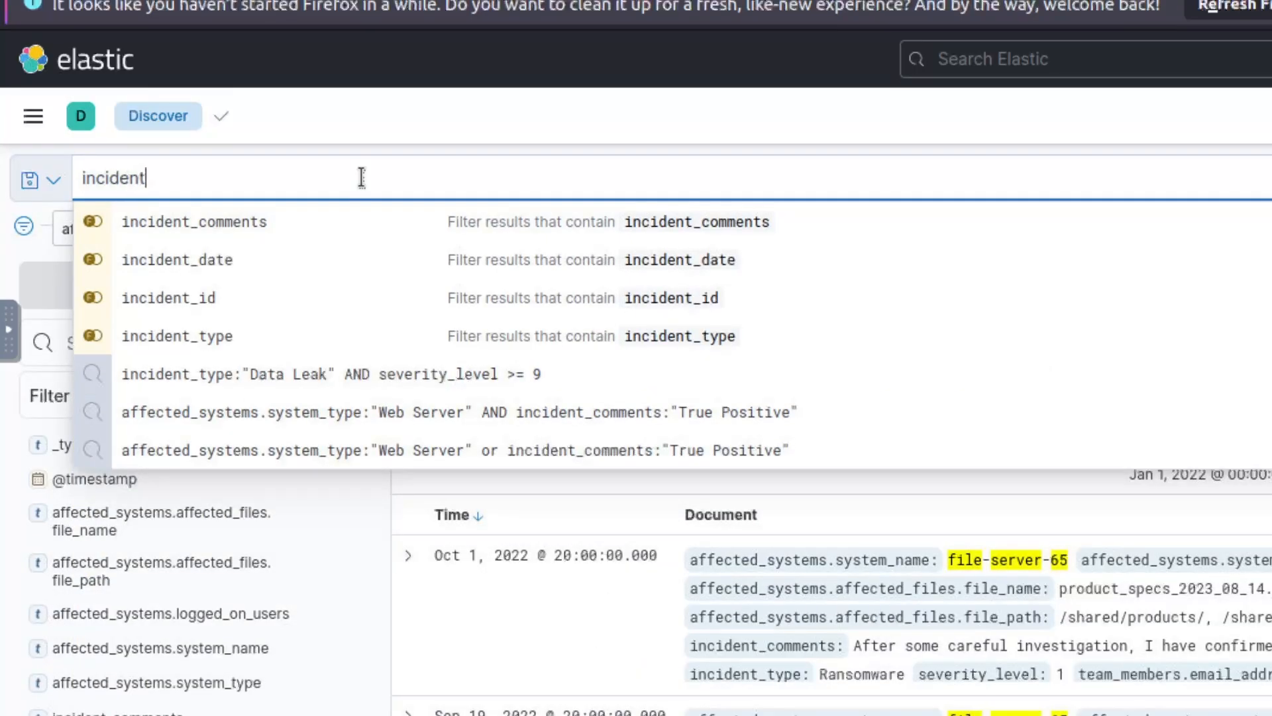
pyautogui.write('_id <')
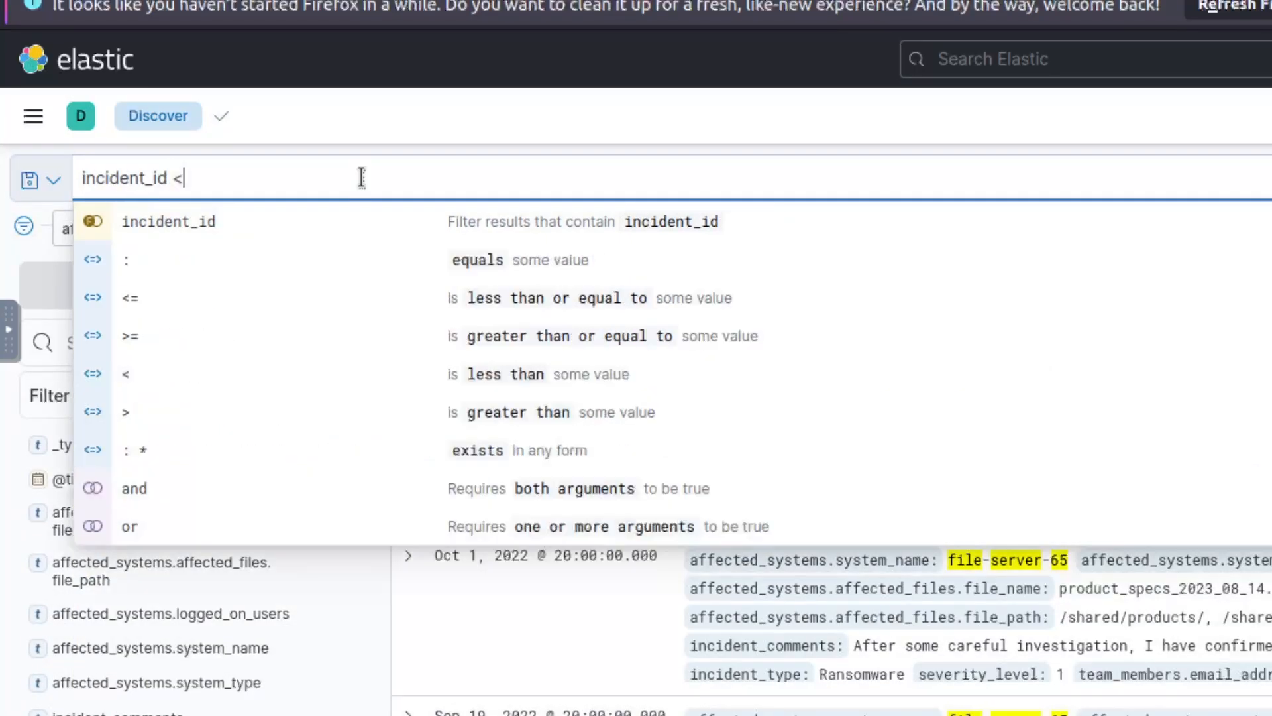
pyautogui.press('Escape')
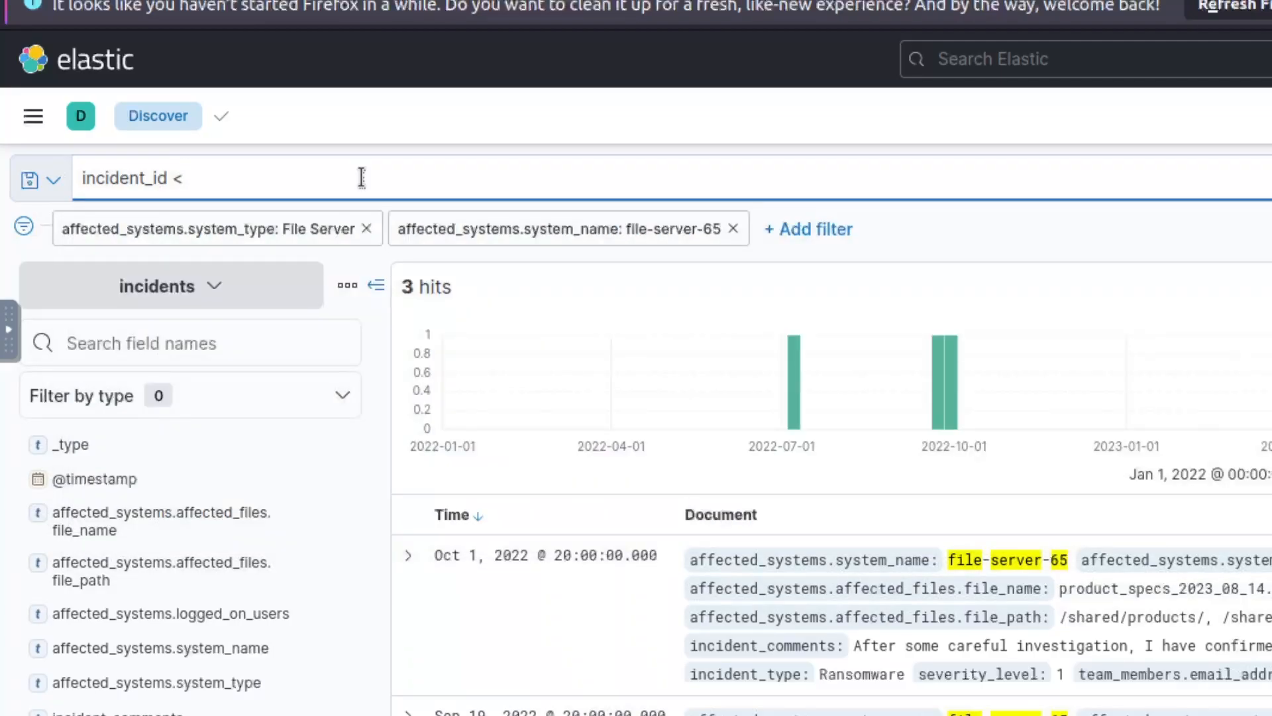
pyautogui.write('>= 1 AND')
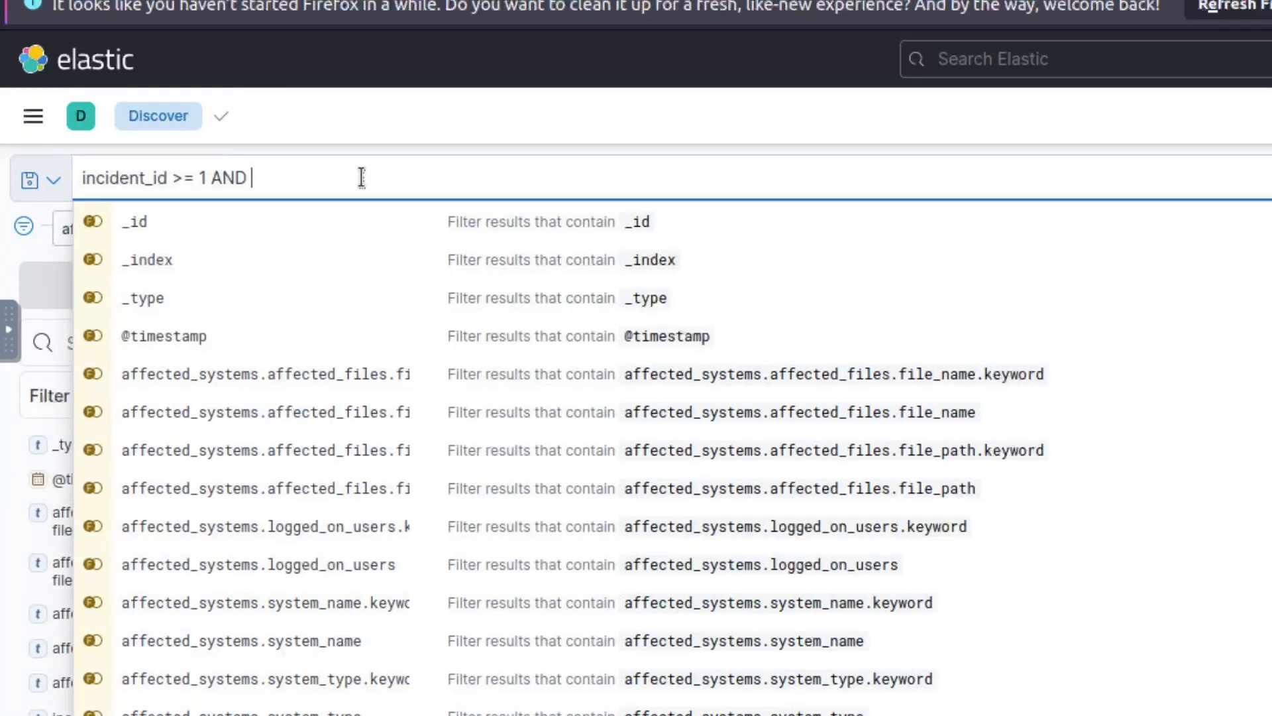
pyautogui.write(' incident_id <')
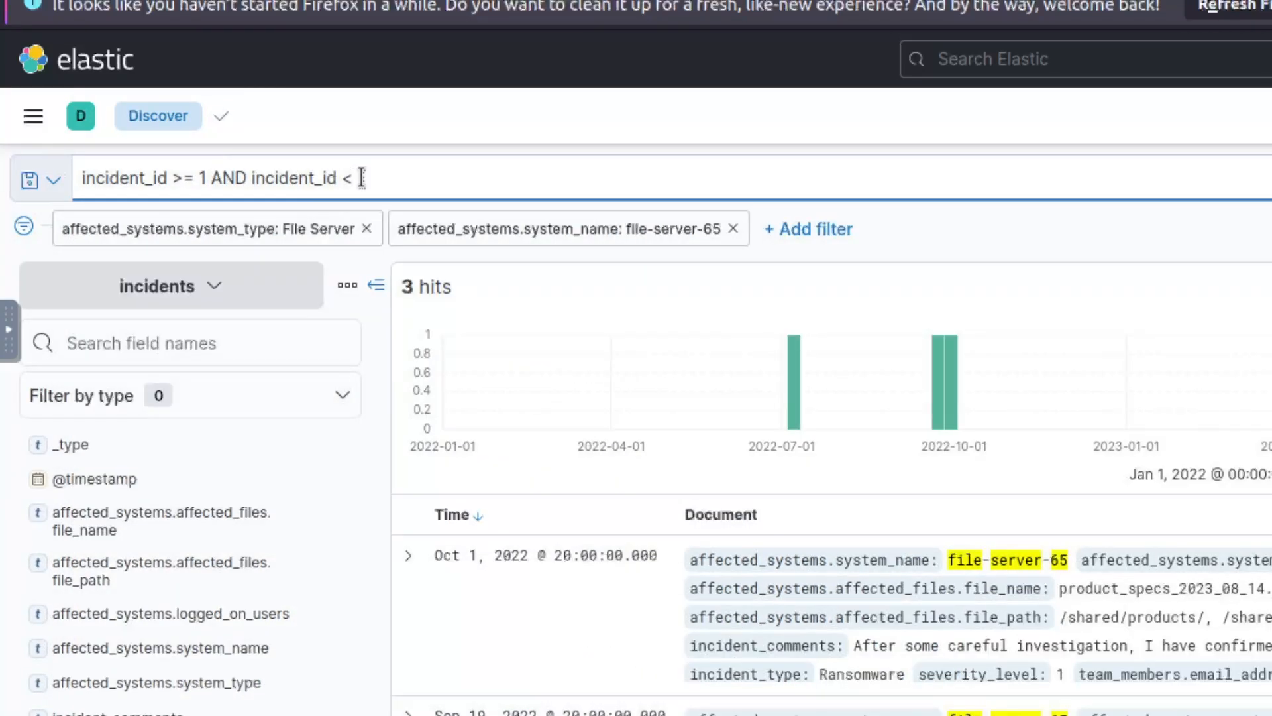
pyautogui.write('=500')
pyautogui.press('Return')
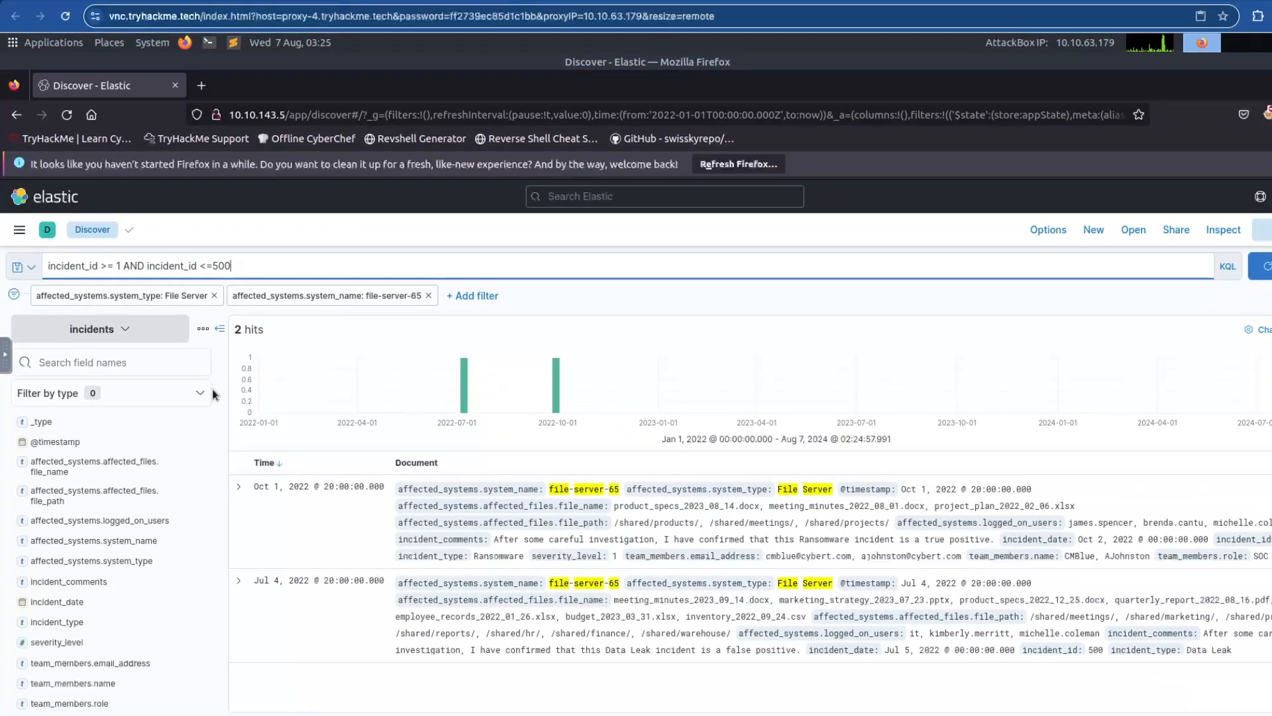
# Copy the Data Leak analyst's address from team_members.email_address and focus TryHackMe's answer box.
pyautogui.click(111, 703)
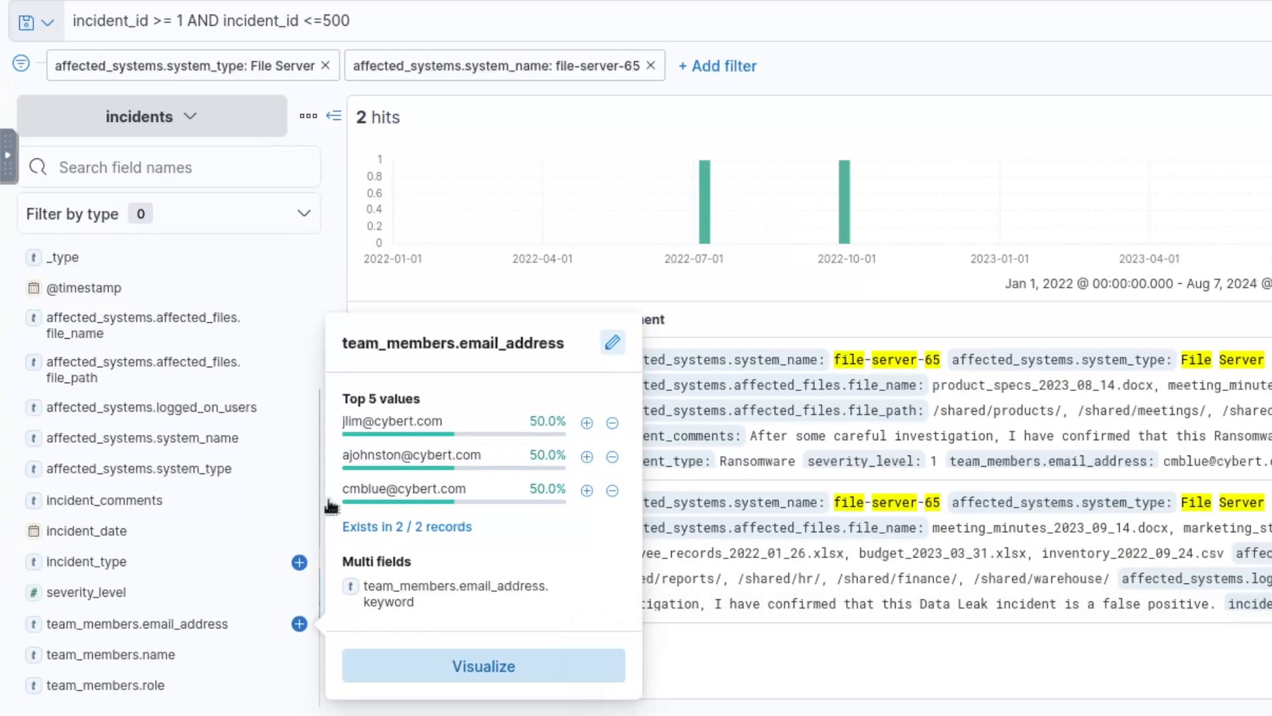
pyautogui.moveTo(442, 422); pyautogui.dragTo(340, 422)
pyautogui.rightClick(392, 423)
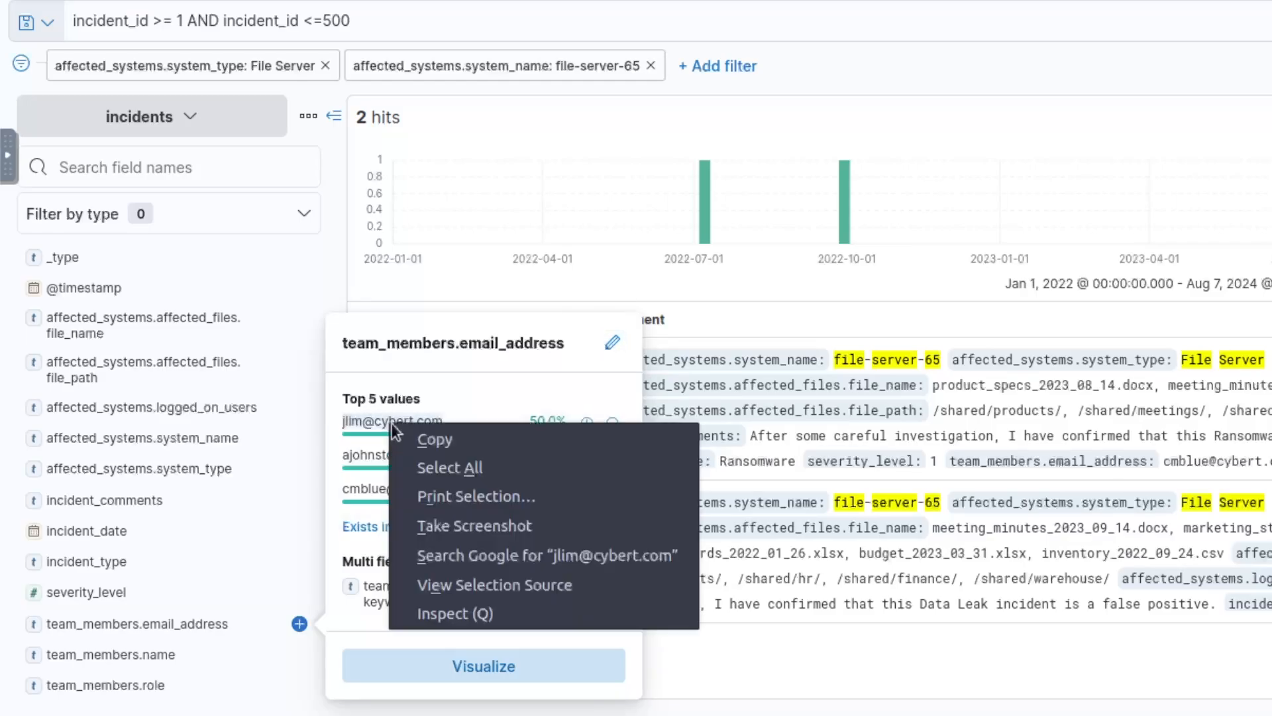
pyautogui.click(433, 438)
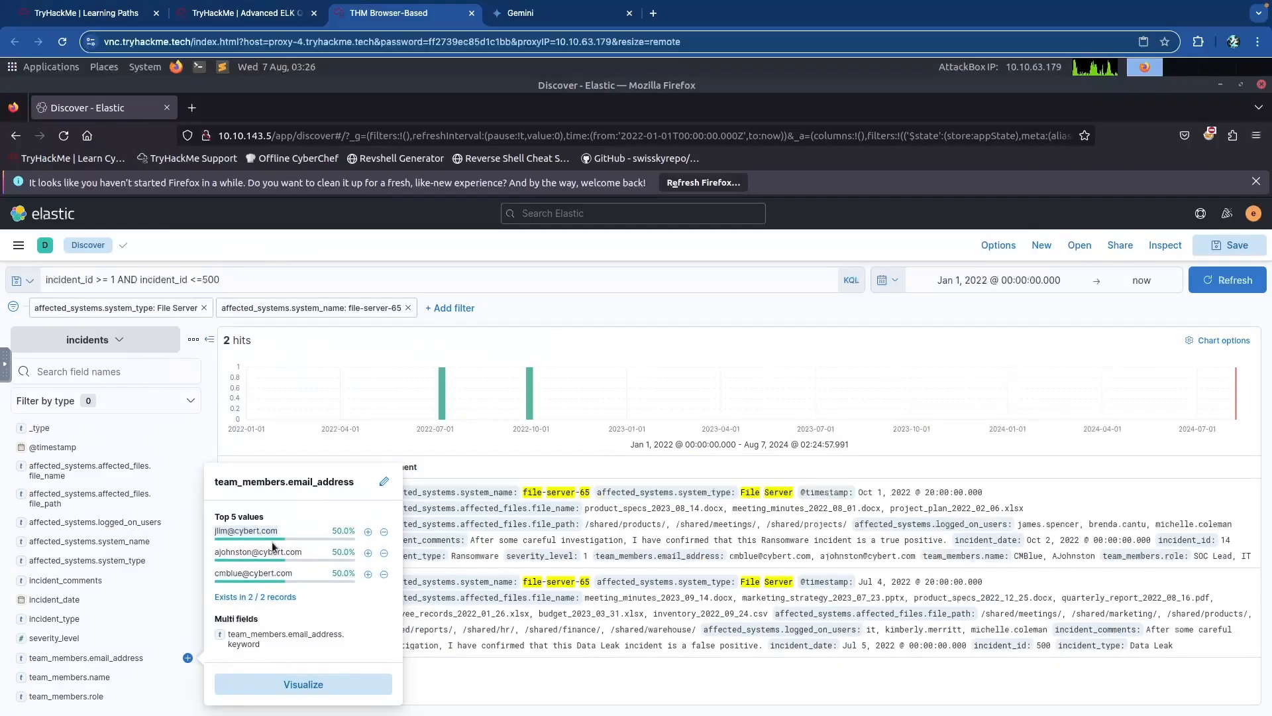
pyautogui.hotkey('ctrl', 'shift', 'Tab')
pyautogui.click(219, 474)
# Paste and submit the analyst's e-mail address as the answer, then return to Kibana Discover.
pyautogui.hotkey('ctrl', 'v')
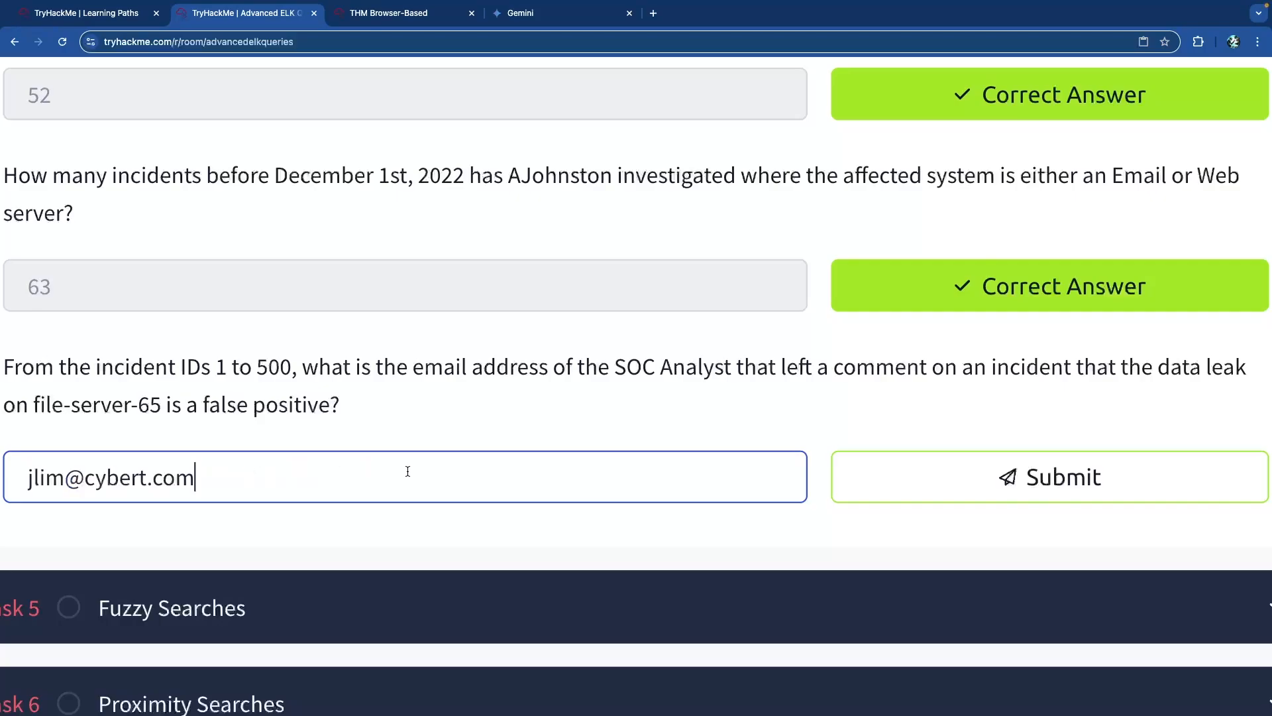
pyautogui.click(970, 473)
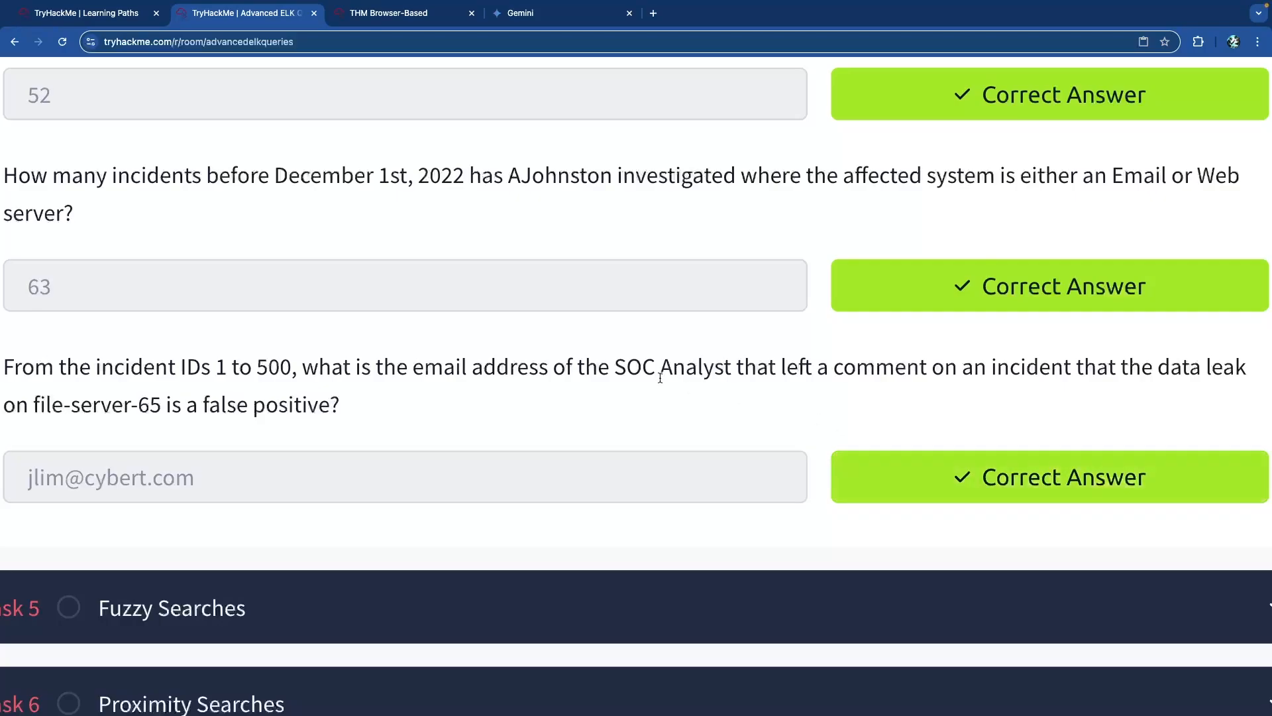
pyautogui.hotkey('ctrl', 'Tab')
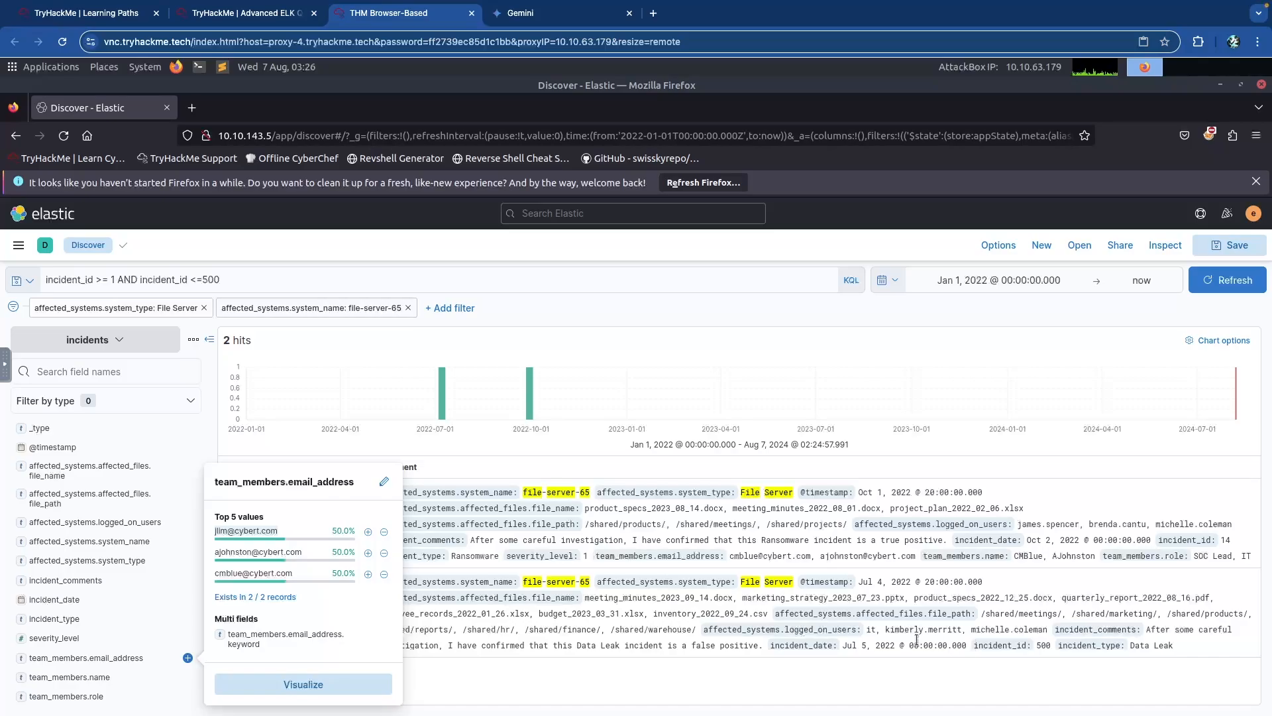
# Expand and review the Jul 4 and Oct 1, 2022 file-server-65 incident records in turn.
pyautogui.click(802, 671)
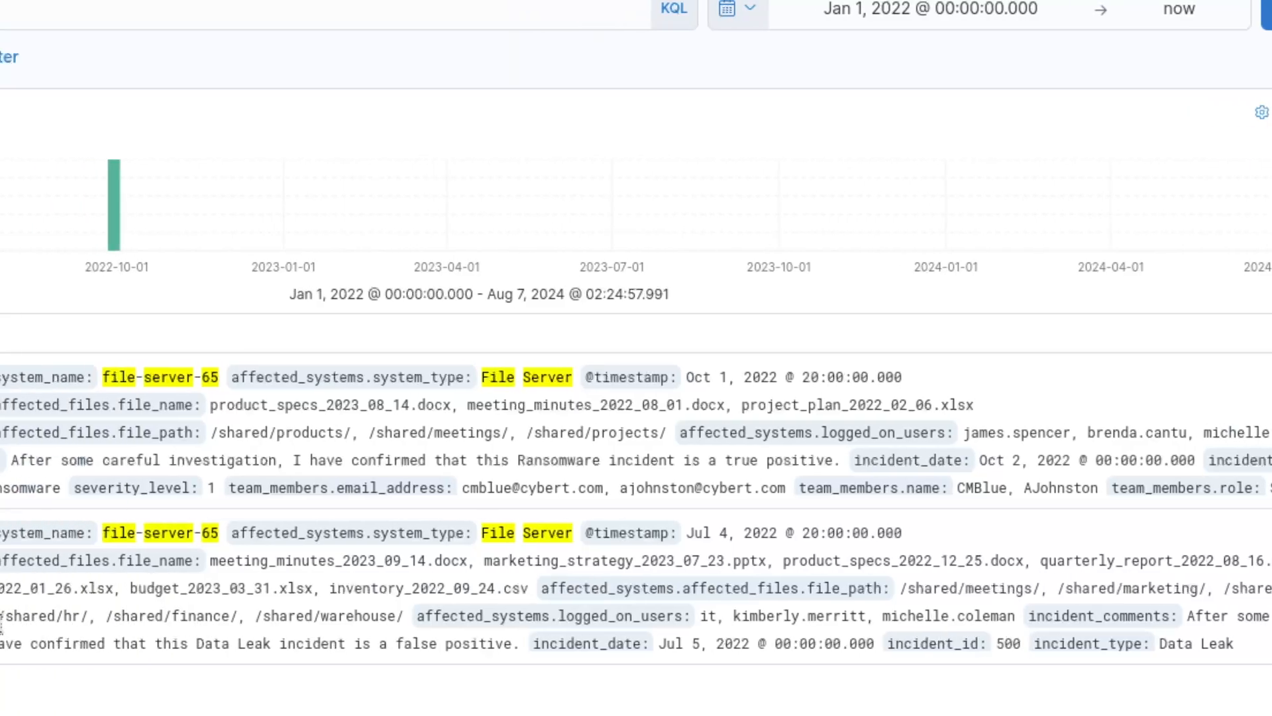
pyautogui.click(227, 579)
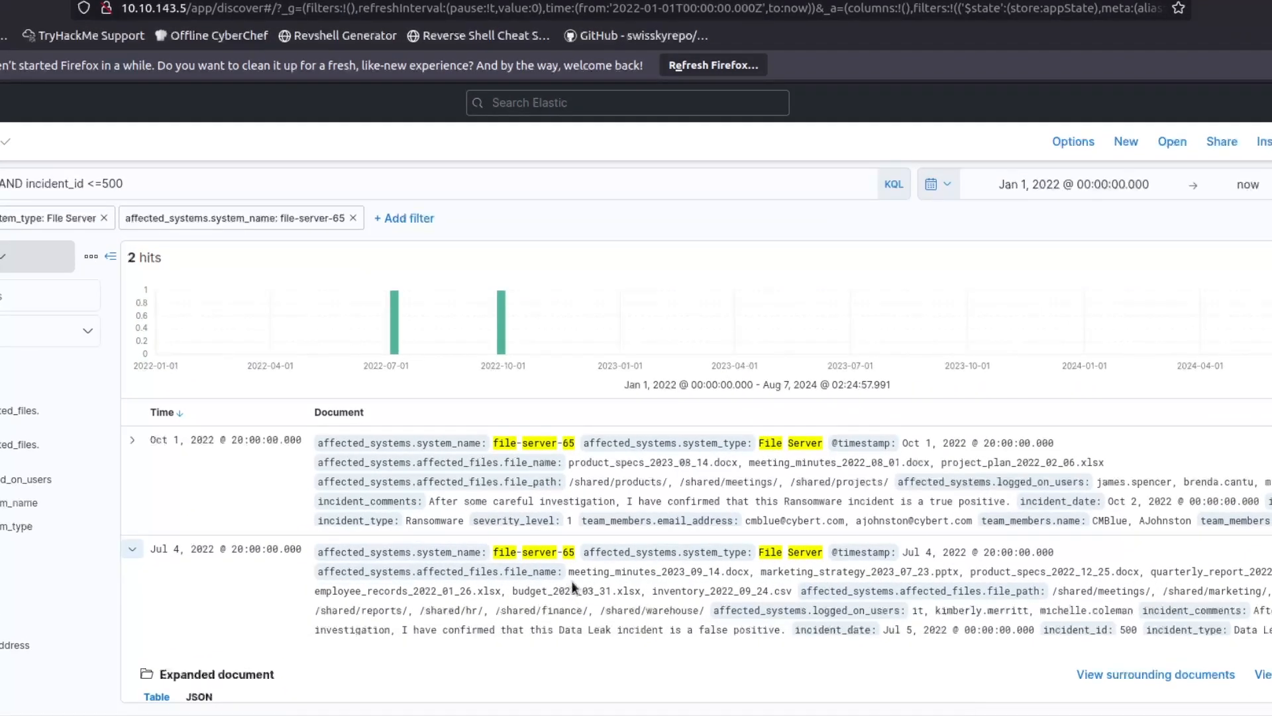
pyautogui.scroll(-6, 571, 581)
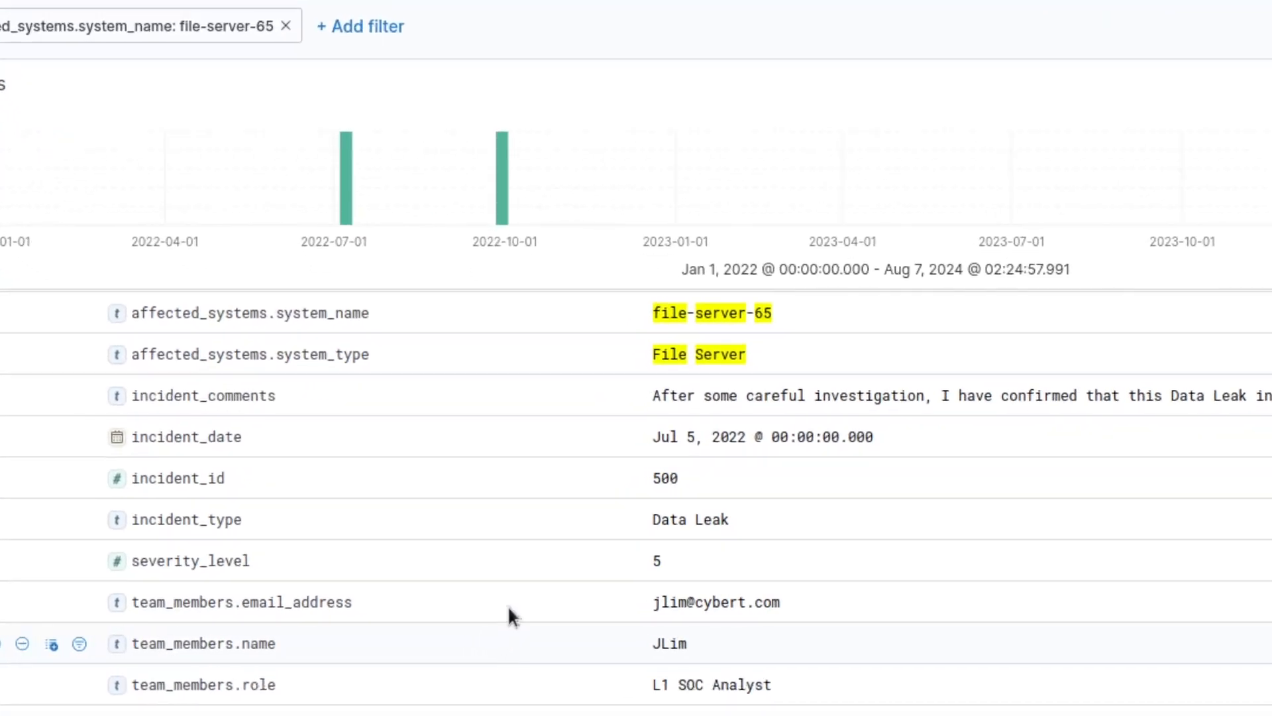
pyautogui.scroll(5, 474, 591)
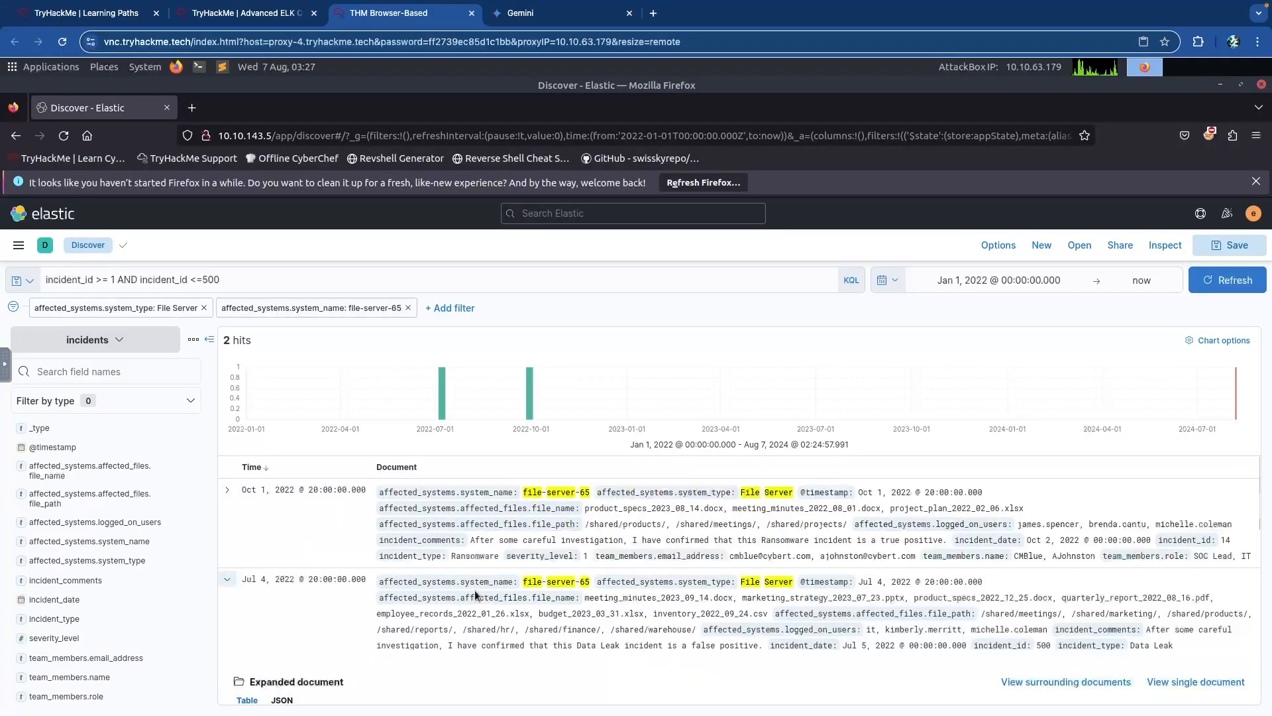
pyautogui.click(227, 579)
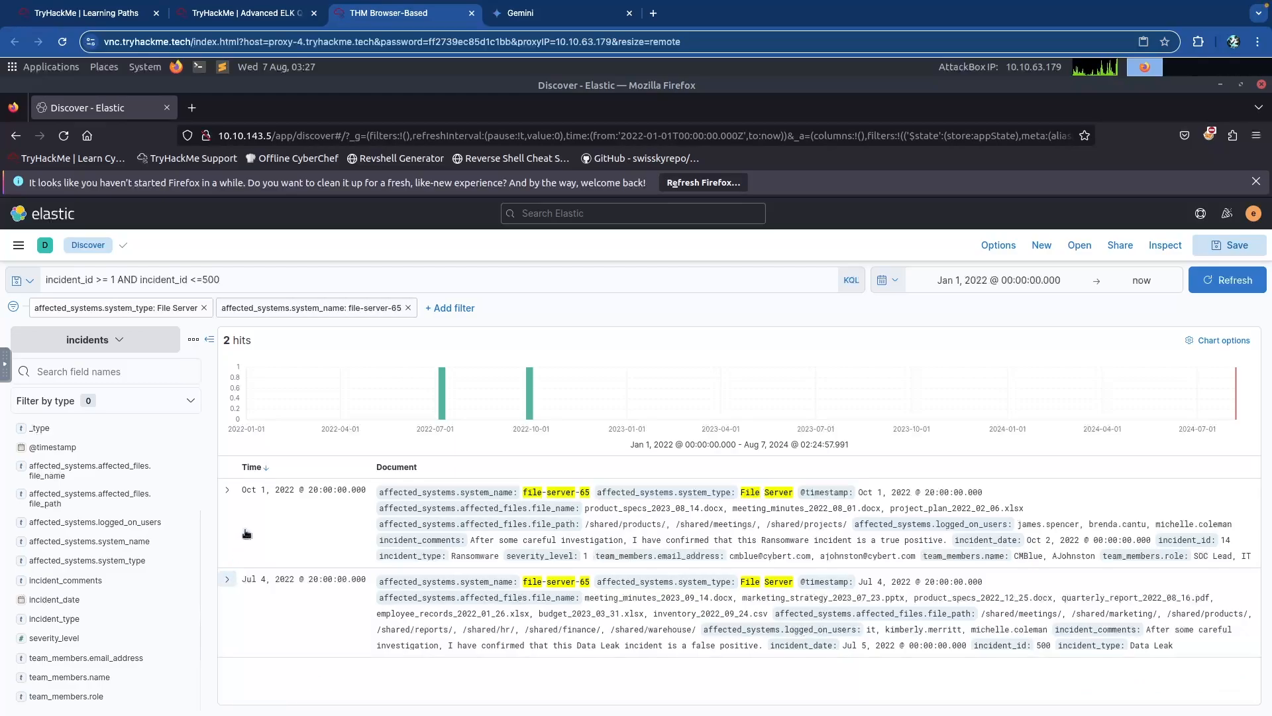
pyautogui.click(228, 491)
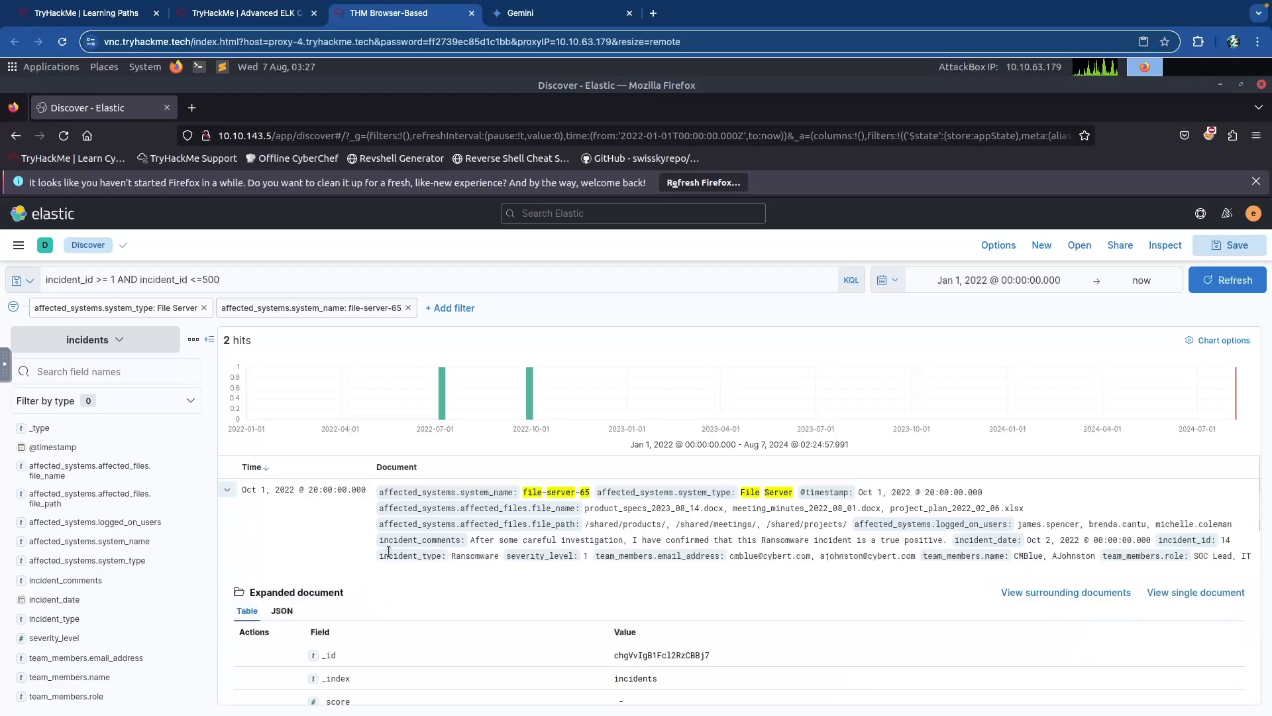
pyautogui.scroll(-5, 400, 594)
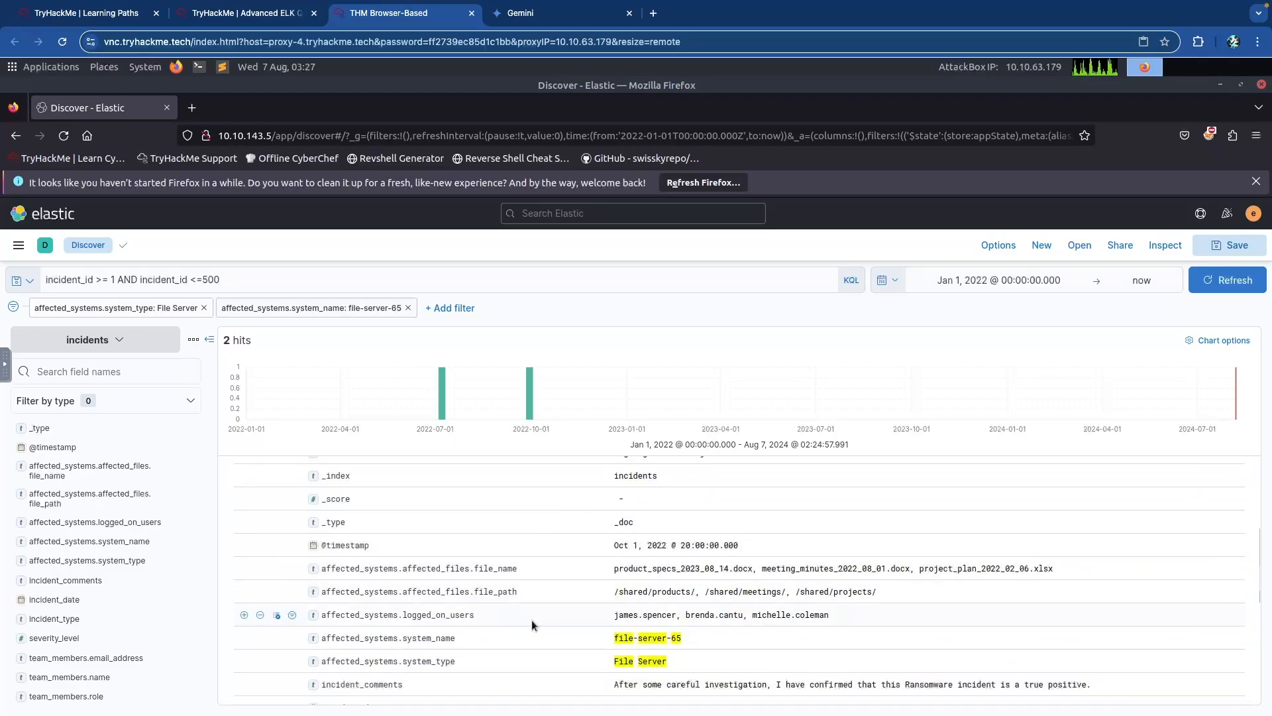
pyautogui.scroll(-4, 531, 616)
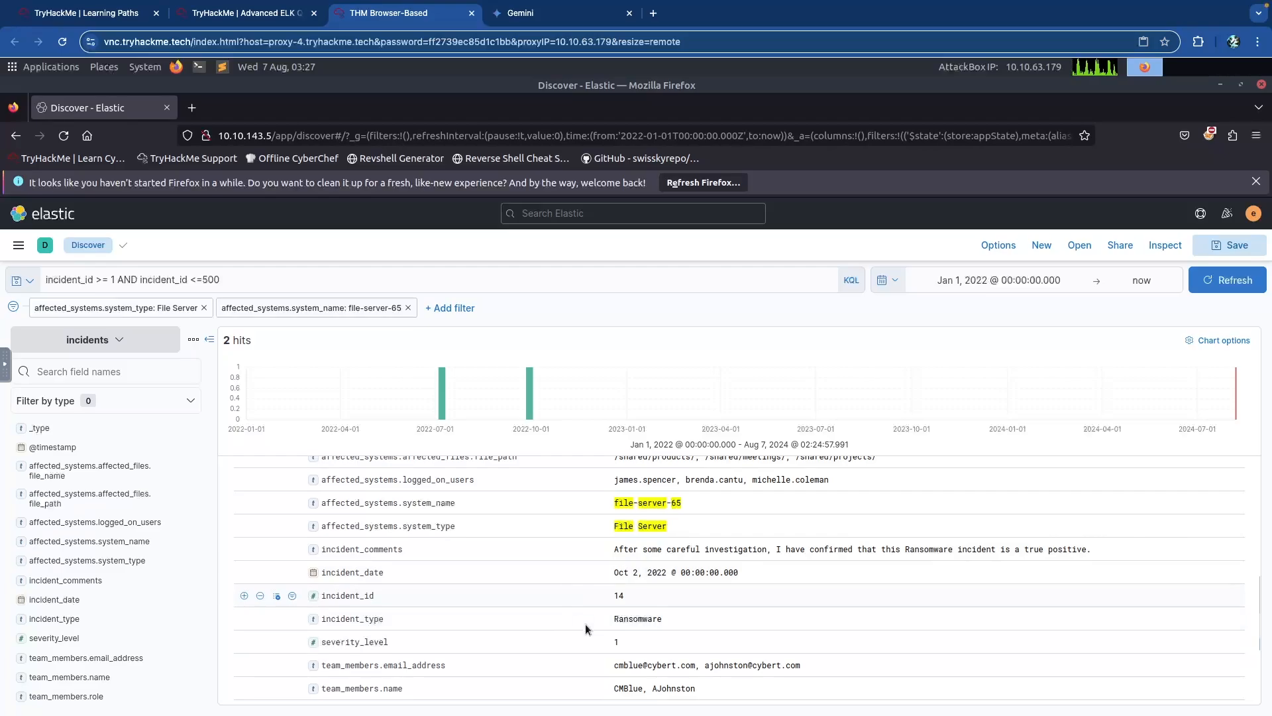
pyautogui.scroll(-2, 579, 615)
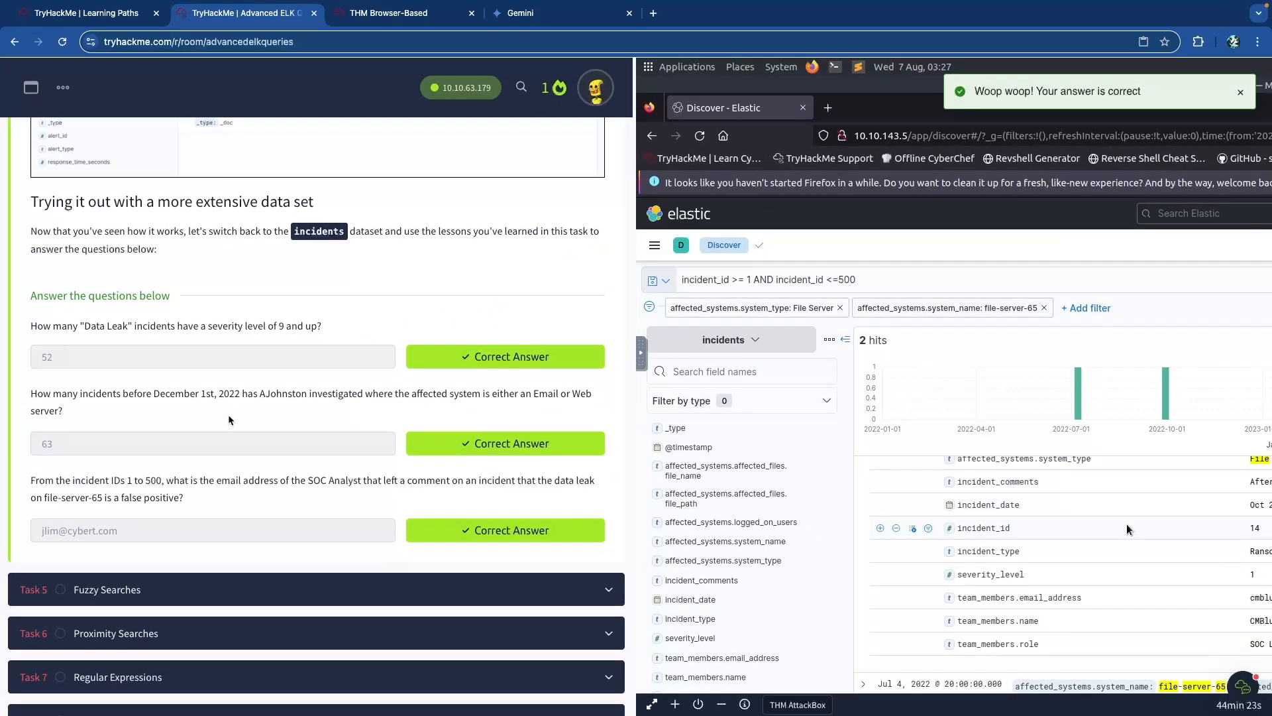
# Collapse Task 4 Ranges and expand Task 5 Fuzzy Searches, scrolling into its content.
pyautogui.scroll(20, 219, 414)
pyautogui.scroll(-6, 241, 422)
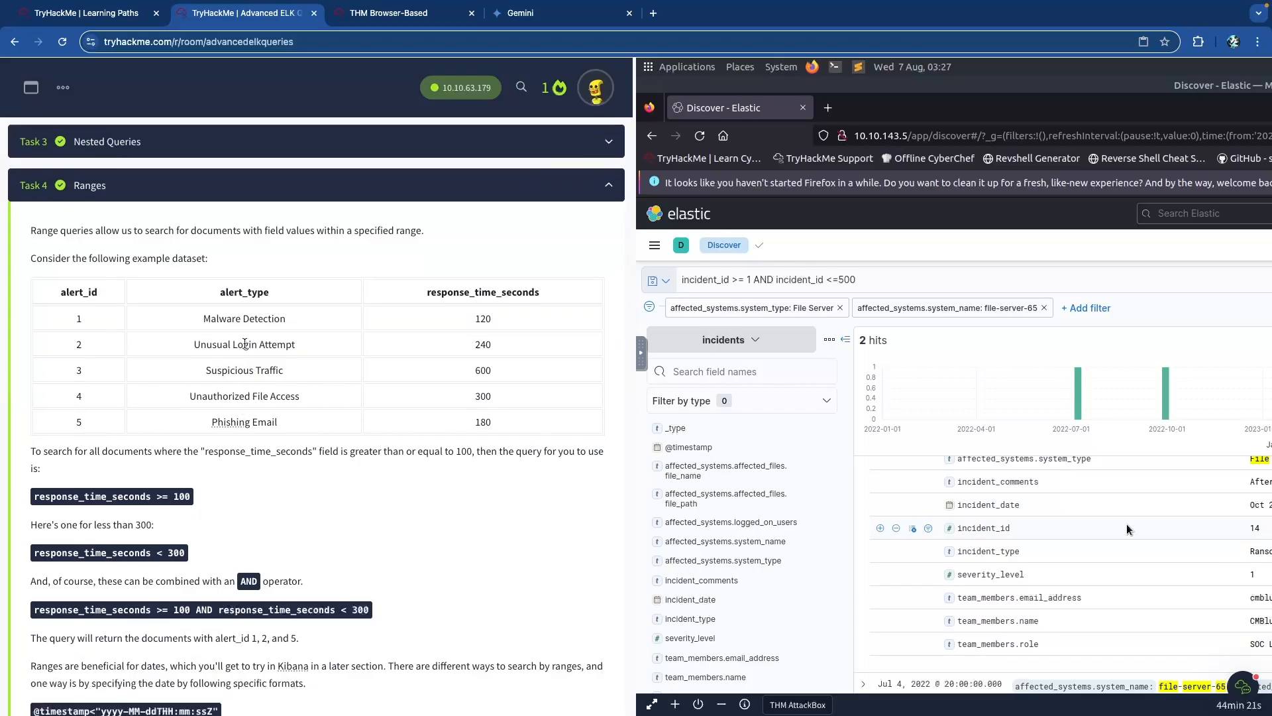
pyautogui.scroll(1, 244, 344)
pyautogui.click(302, 251)
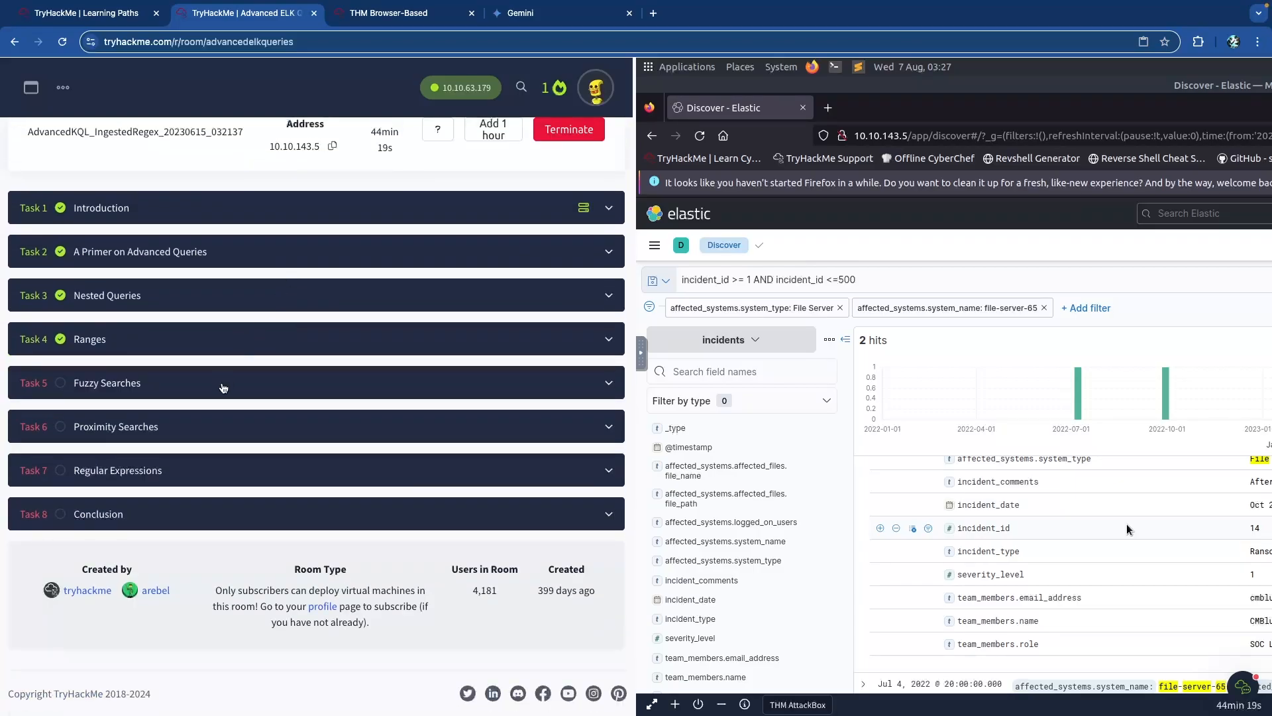
pyautogui.click(205, 383)
pyautogui.scroll(-3, 248, 371)
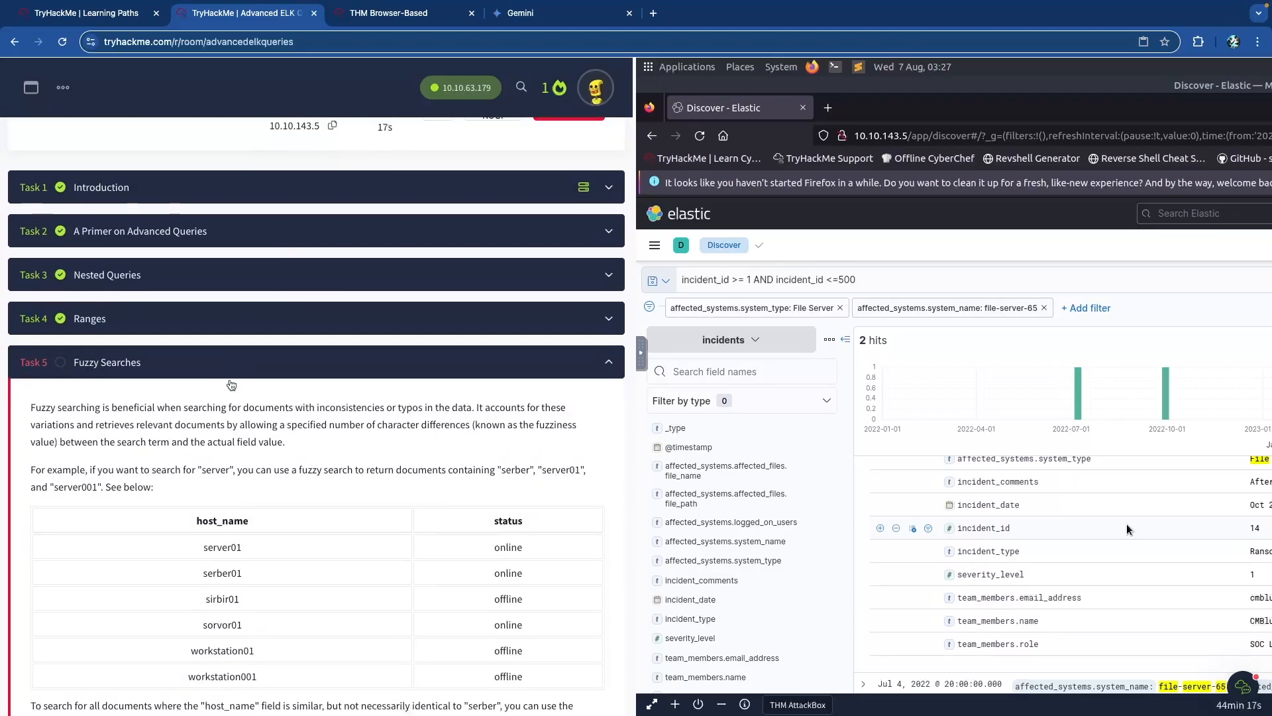
pyautogui.scroll(-1, 235, 349)
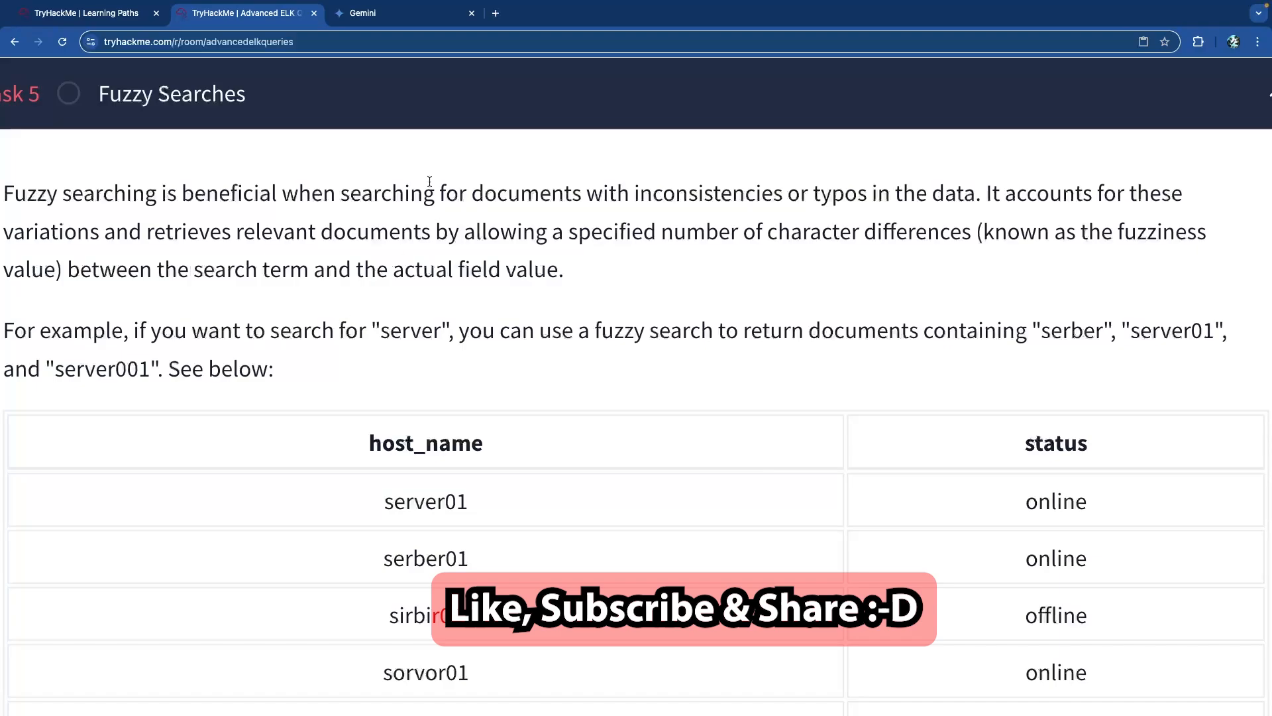
# Highlight the intro's phrases on inconsistencies, character differences, search term and actual field value.
pyautogui.doubleClick(660, 195)
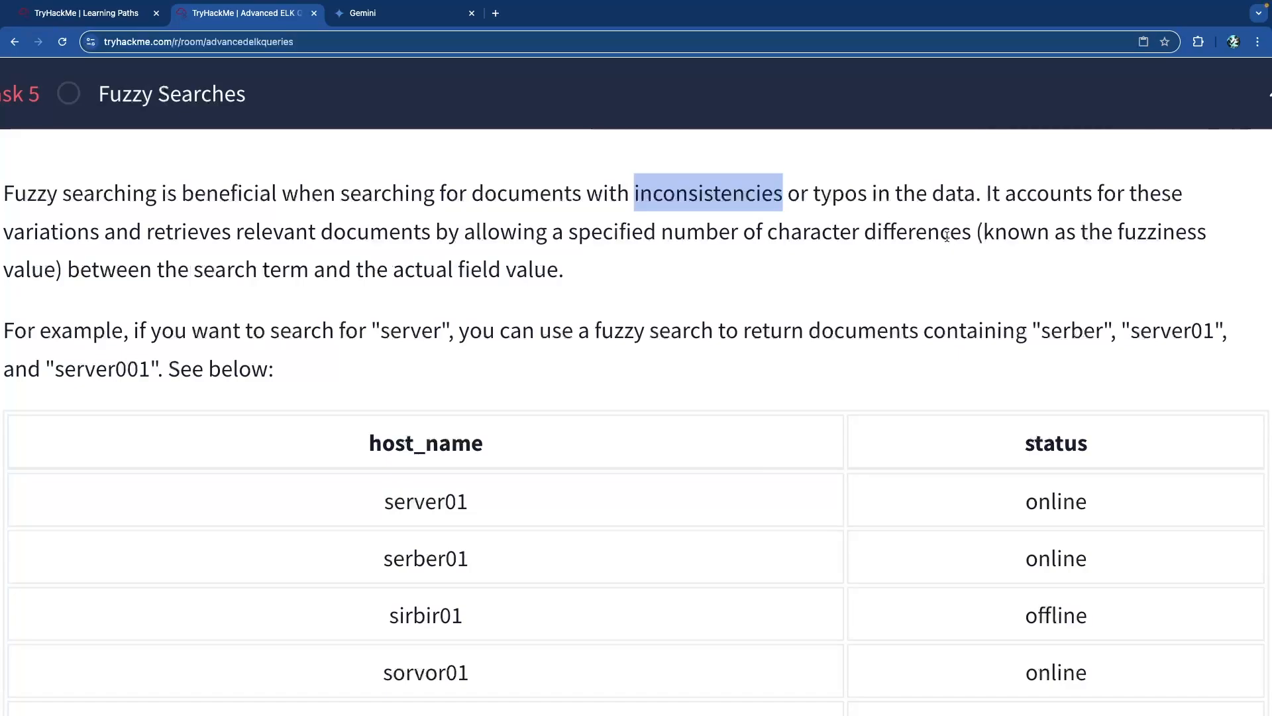
pyautogui.moveTo(783, 236); pyautogui.dragTo(964, 236)
pyautogui.click(126, 267)
pyautogui.moveTo(126, 267); pyautogui.dragTo(309, 269)
pyautogui.click(315, 273)
pyautogui.moveTo(417, 269); pyautogui.dragTo(545, 271)
pyautogui.click(424, 279)
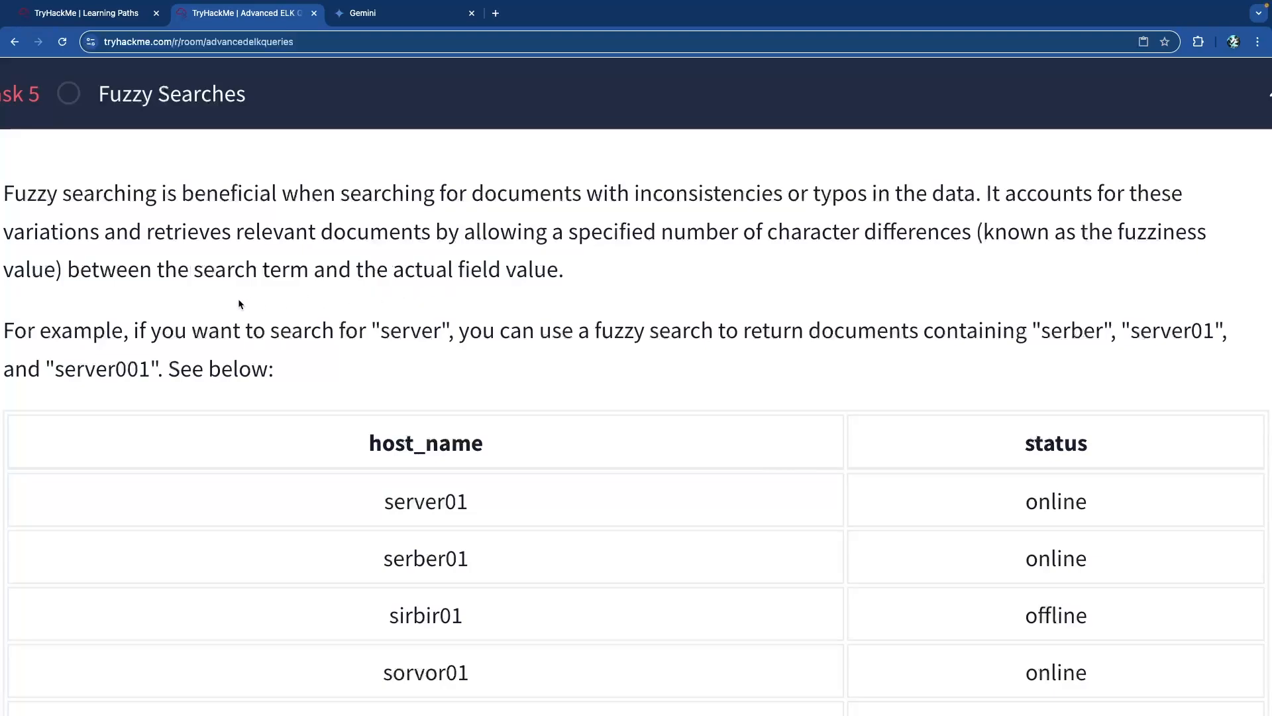
# Highlight the example search term server in the fuzzy search explanation.
pyautogui.scroll(-3, 178, 305)
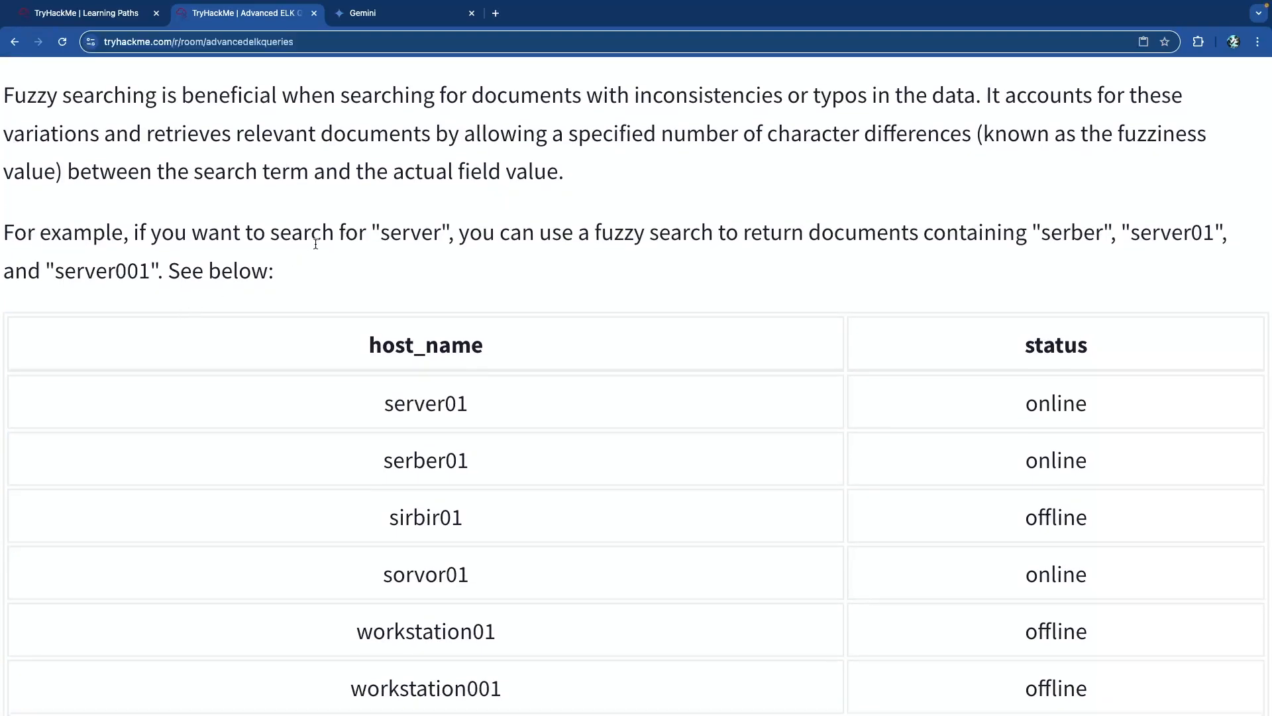
pyautogui.doubleClick(400, 235)
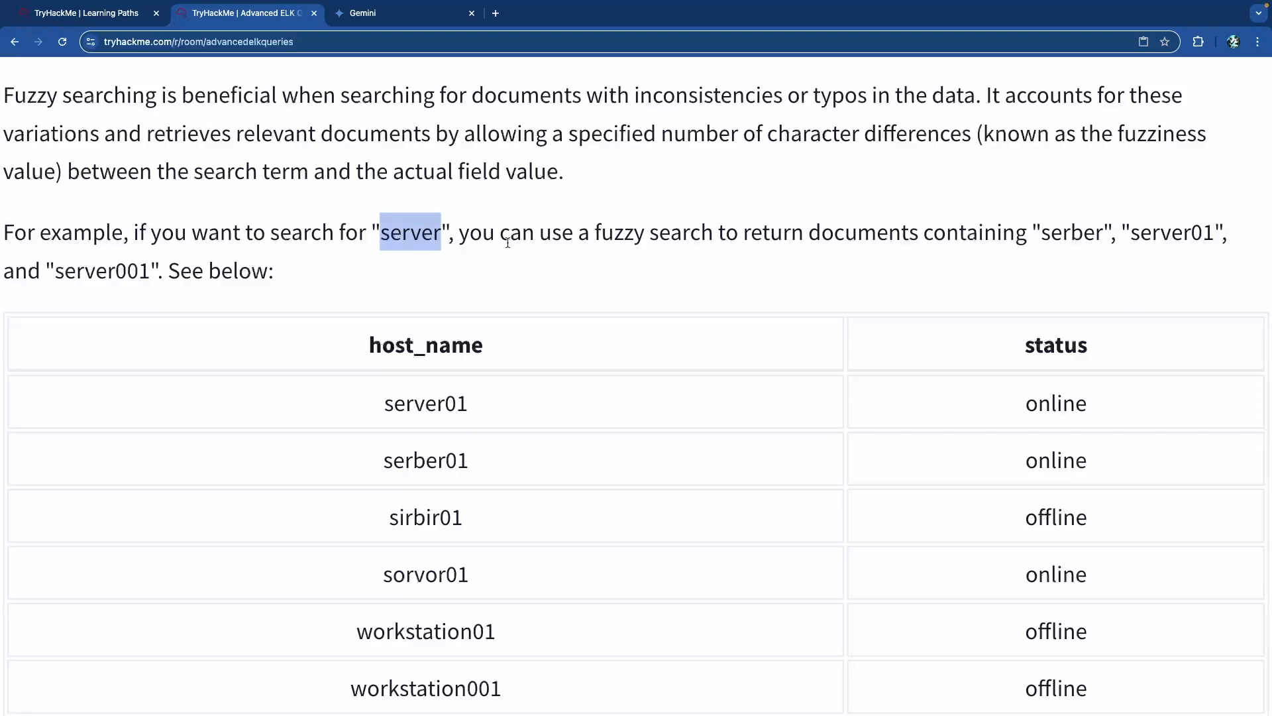
pyautogui.moveTo(537, 238); pyautogui.dragTo(958, 246)
pyautogui.click(959, 247)
pyautogui.scroll(-2, 745, 242)
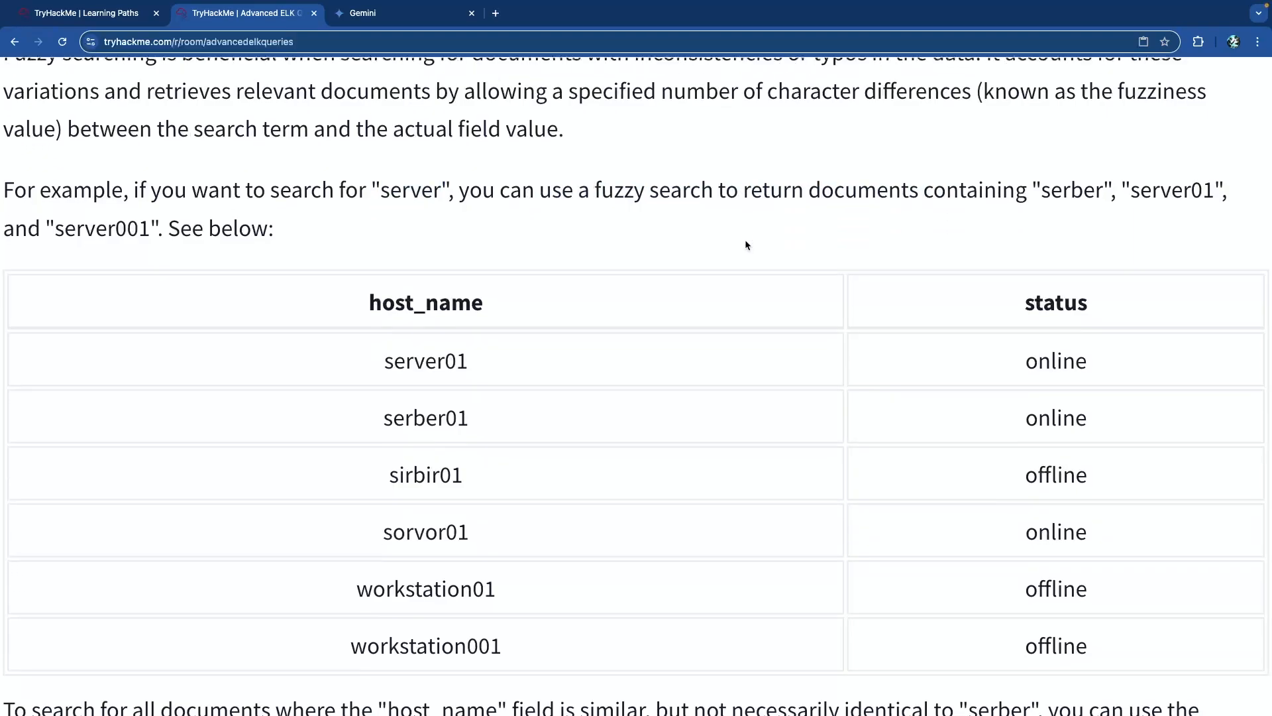
pyautogui.scroll(-1, 747, 245)
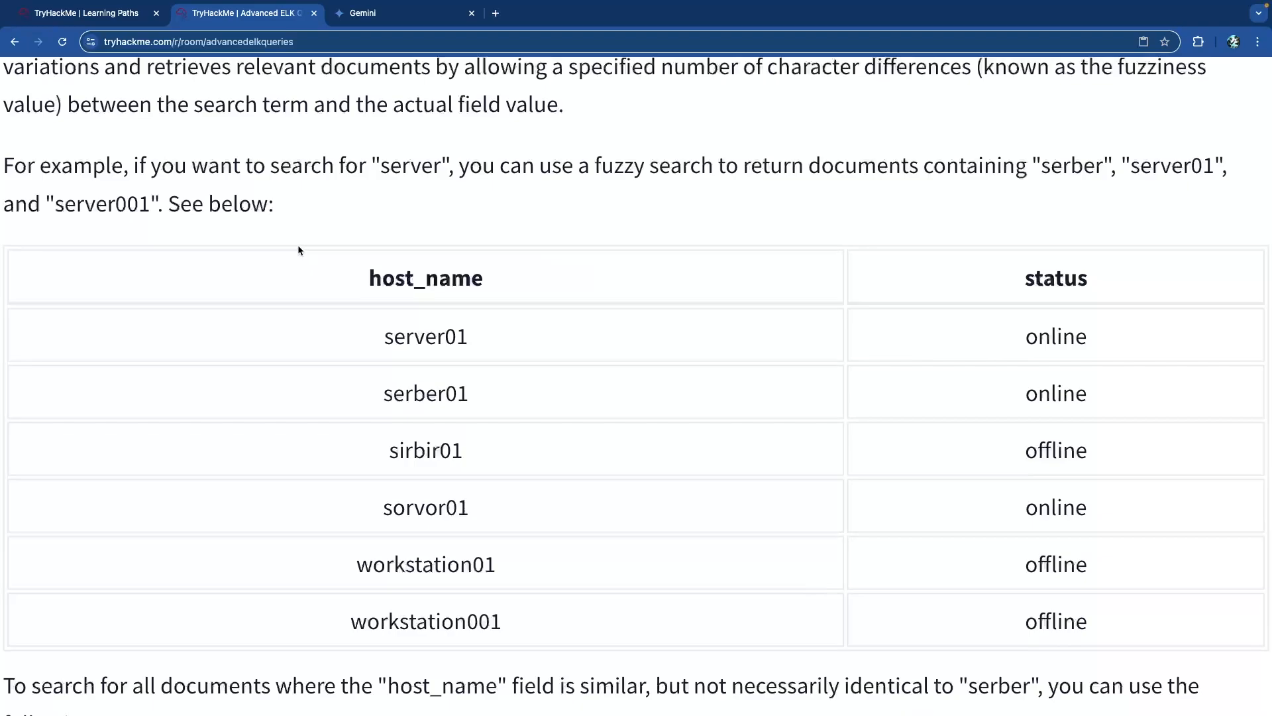
pyautogui.scroll(-2, 297, 245)
# Highlight server01, serber01 and sirbir01 in the example host table.
pyautogui.doubleClick(414, 275)
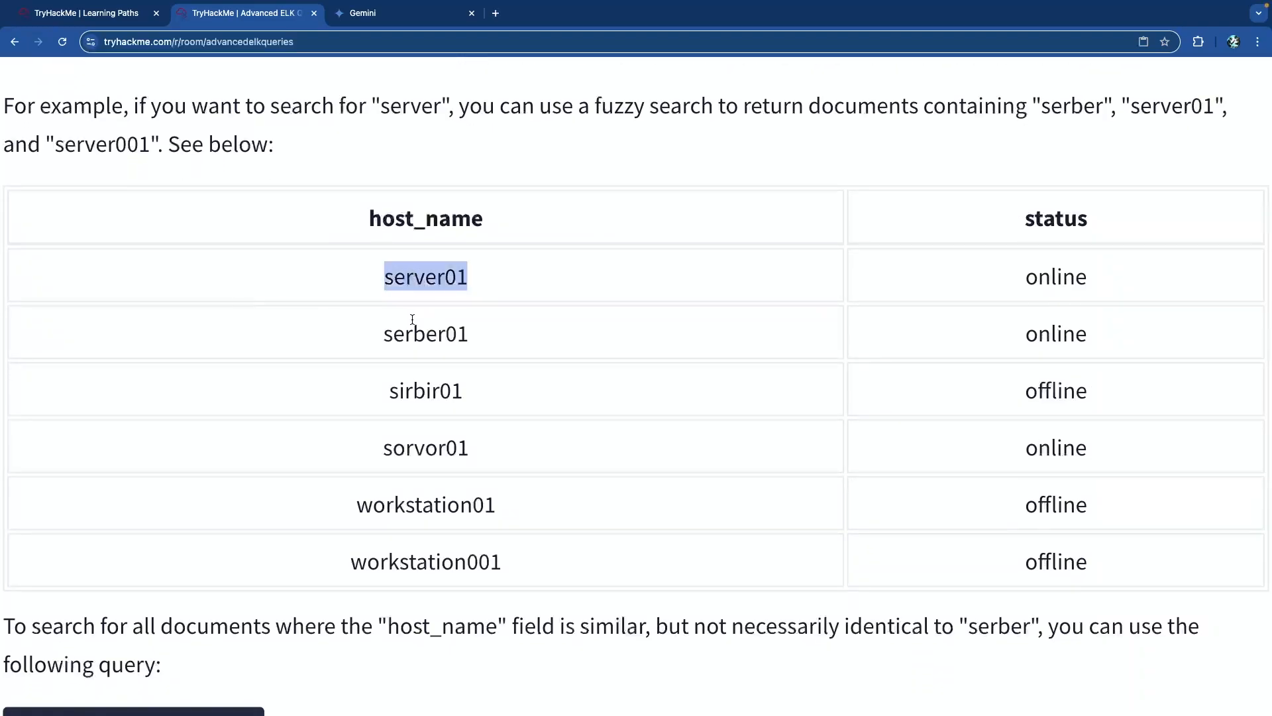
pyautogui.doubleClick(428, 337)
pyautogui.moveTo(413, 390); pyautogui.dragTo(476, 439)
pyautogui.click(456, 398)
pyautogui.scroll(-1, 406, 443)
pyautogui.click(420, 429)
pyautogui.scroll(-2, 421, 431)
pyautogui.click(478, 438)
# Highlight the workstation rows and the server01 to sorvor01 rows, reaching the host_name:server01~1 example.
pyautogui.moveTo(376, 494); pyautogui.dragTo(508, 501)
pyautogui.click(508, 500)
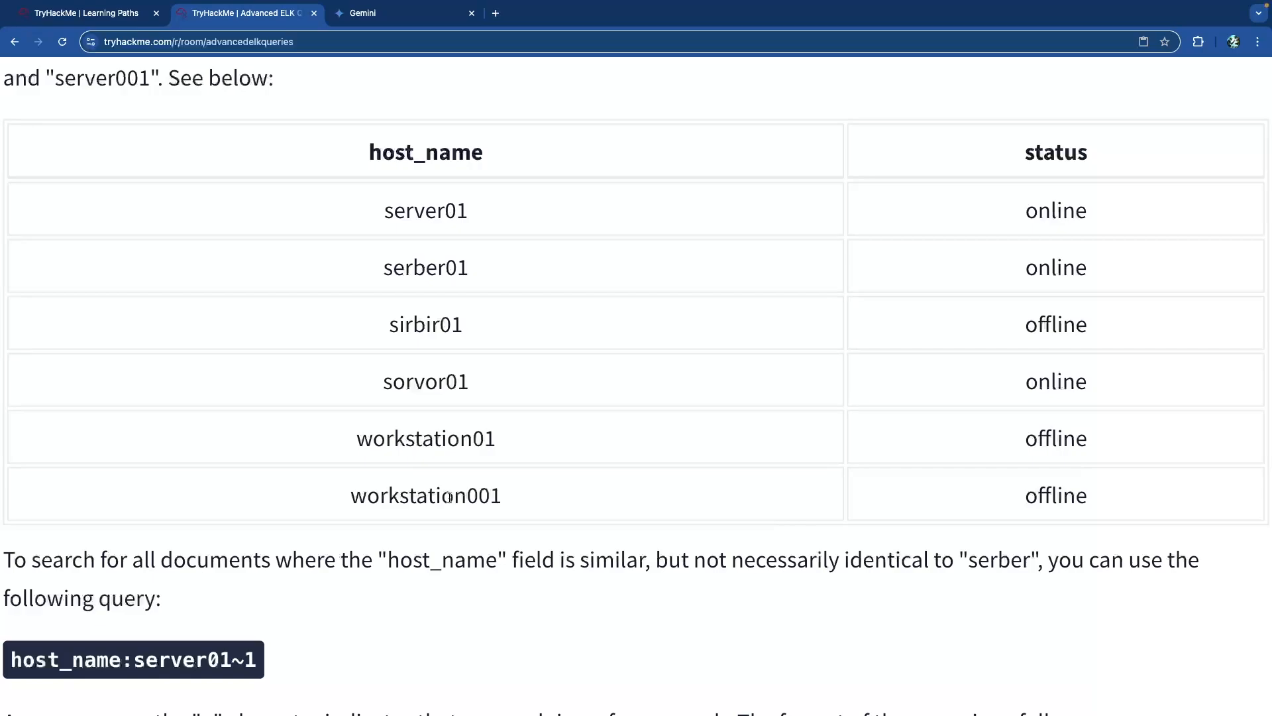
pyautogui.moveTo(357, 444)
pyautogui.mouseDown()
pyautogui.moveTo(458, 469)
pyautogui.moveTo(522, 507)
pyautogui.moveTo(359, 438)
pyautogui.mouseUp()
pyautogui.click(523, 508)
pyautogui.click(412, 440)
pyautogui.scroll(-1, 424, 461)
pyautogui.moveTo(473, 378); pyautogui.dragTo(344, 201)
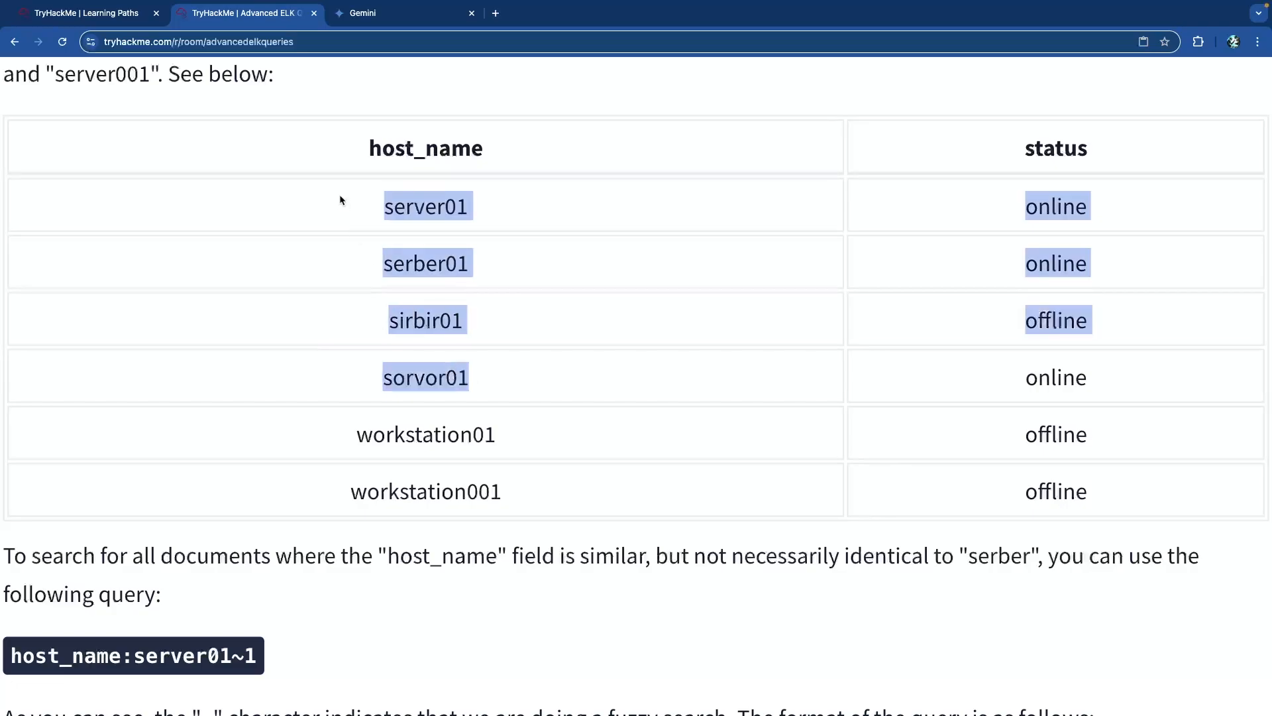
pyautogui.scroll(-5, 355, 252)
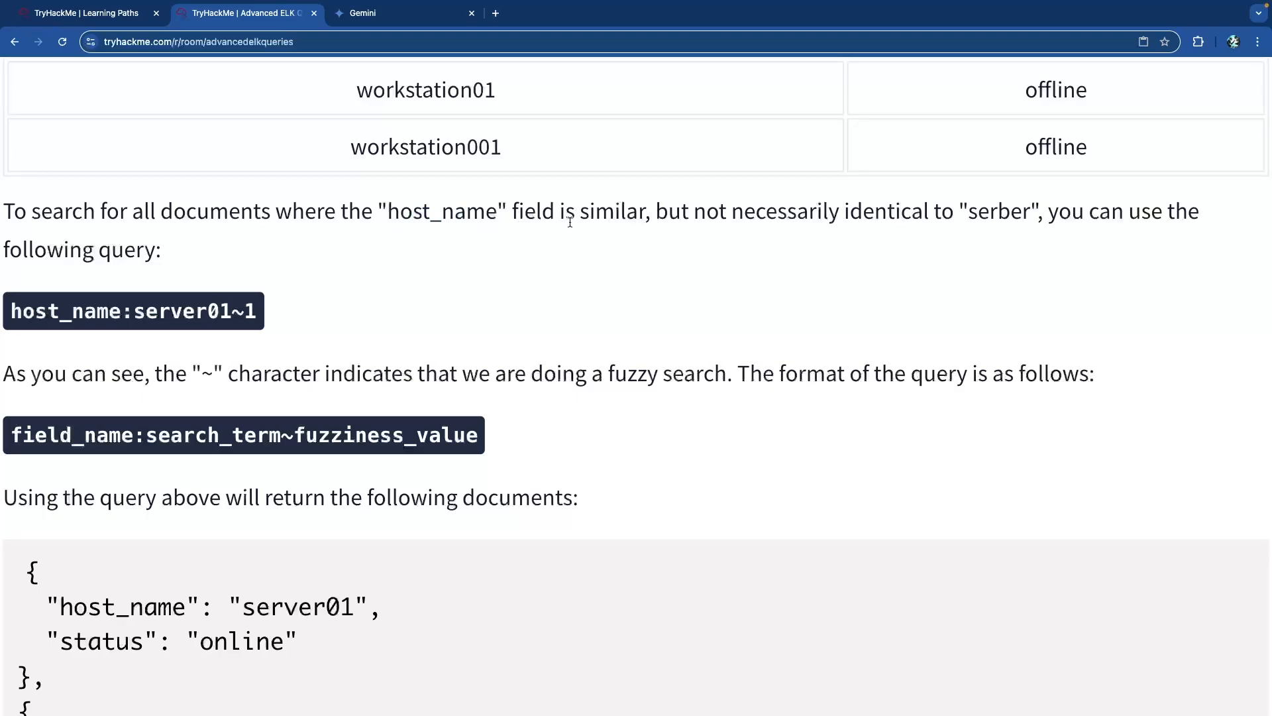
# Highlight host_name, server01, fuzziness 1 and the ~ character in the host_name:server01~1 example.
pyautogui.doubleClick(988, 213)
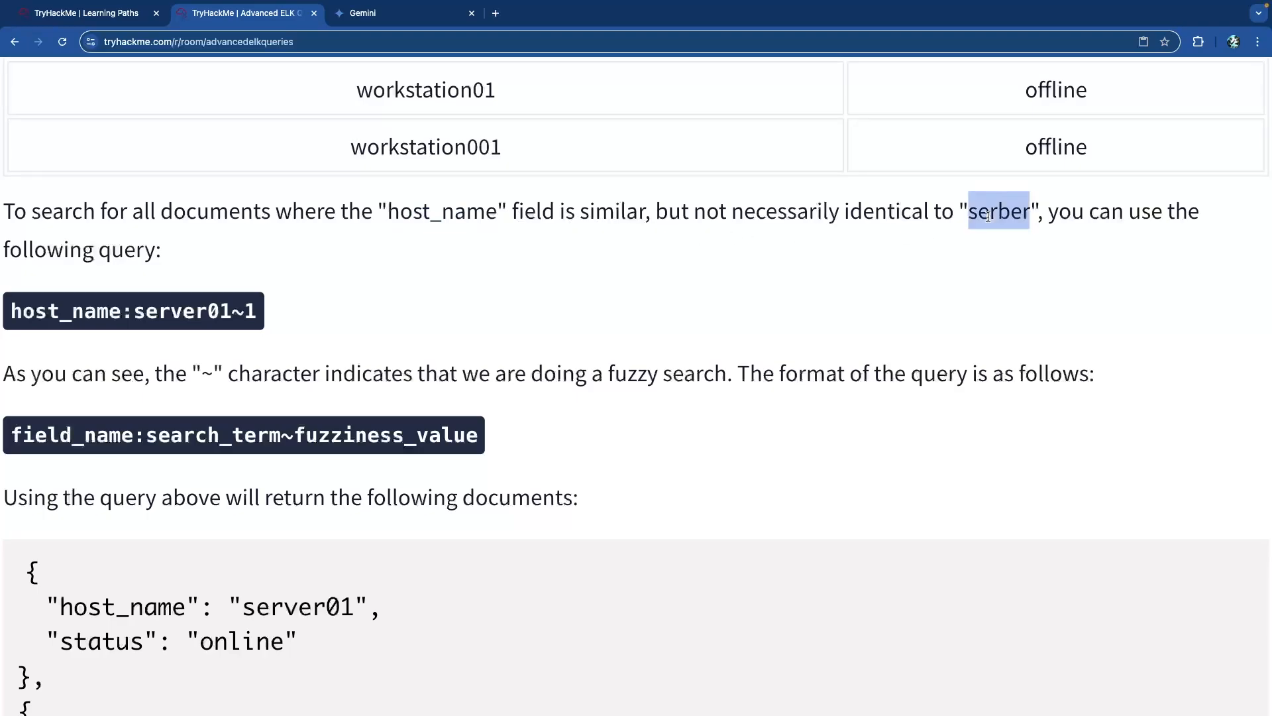
pyautogui.doubleClick(112, 311)
pyautogui.click(205, 313)
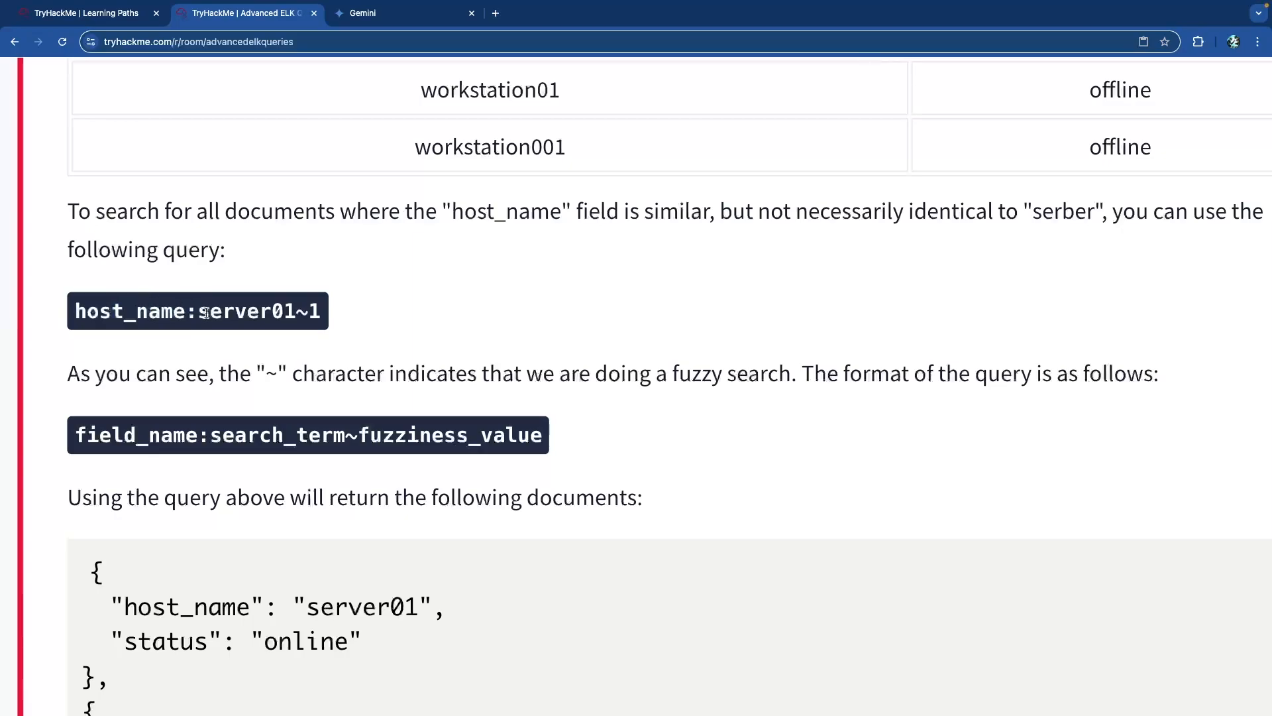
pyautogui.moveTo(205, 313); pyautogui.dragTo(301, 317)
pyautogui.doubleClick(311, 316)
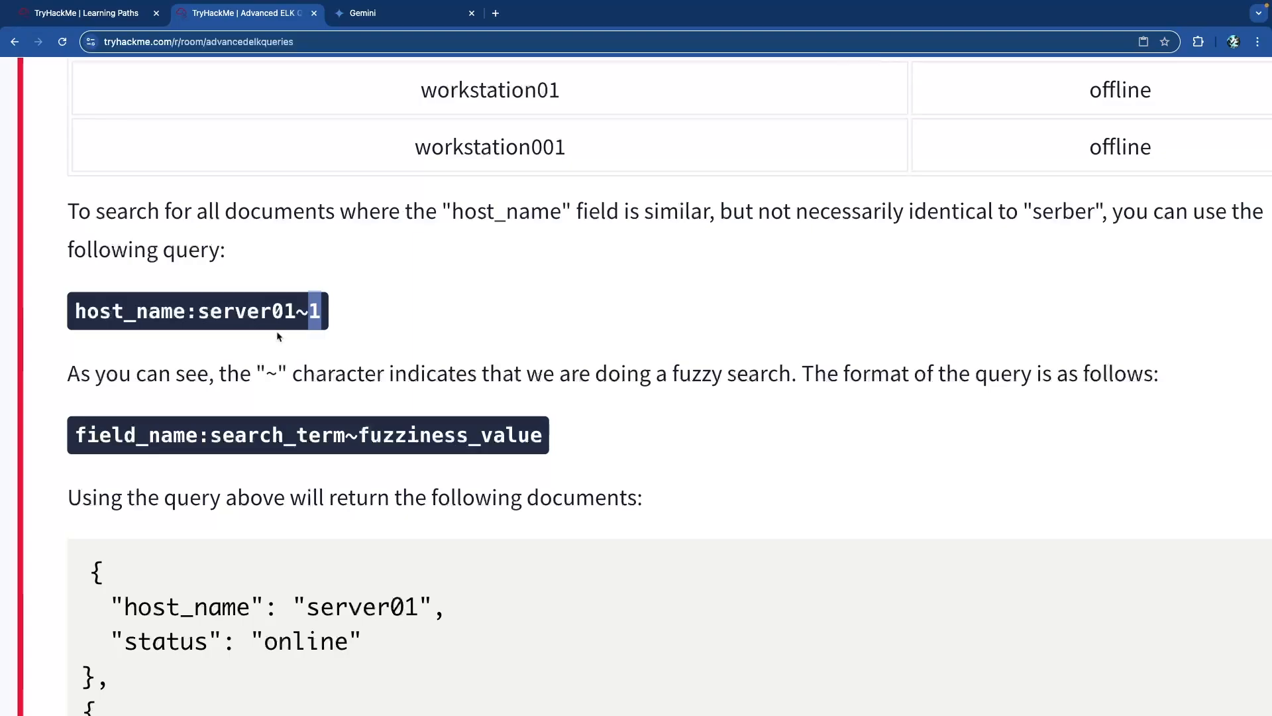
pyautogui.doubleClick(272, 375)
pyautogui.moveTo(501, 389); pyautogui.dragTo(796, 381)
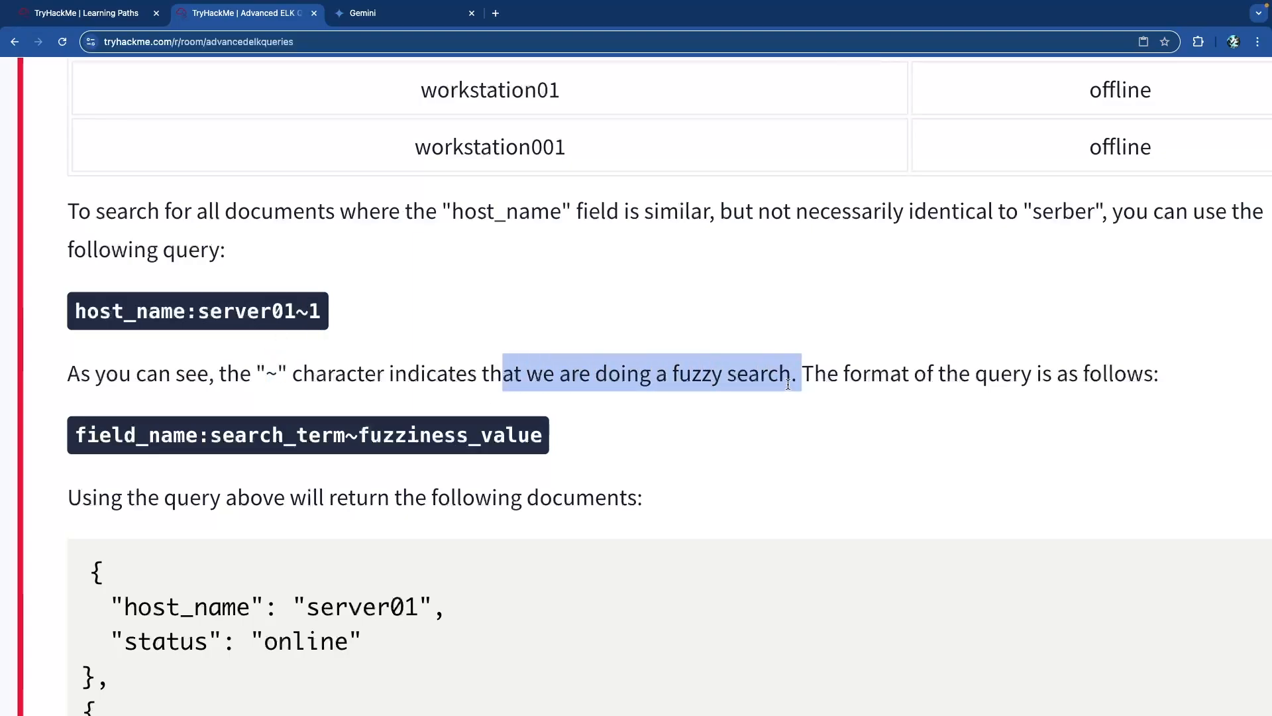
pyautogui.click(845, 378)
# Go over the query format field_name:search_term~fuzziness_value, part by part.
pyautogui.scroll(-1, 192, 411)
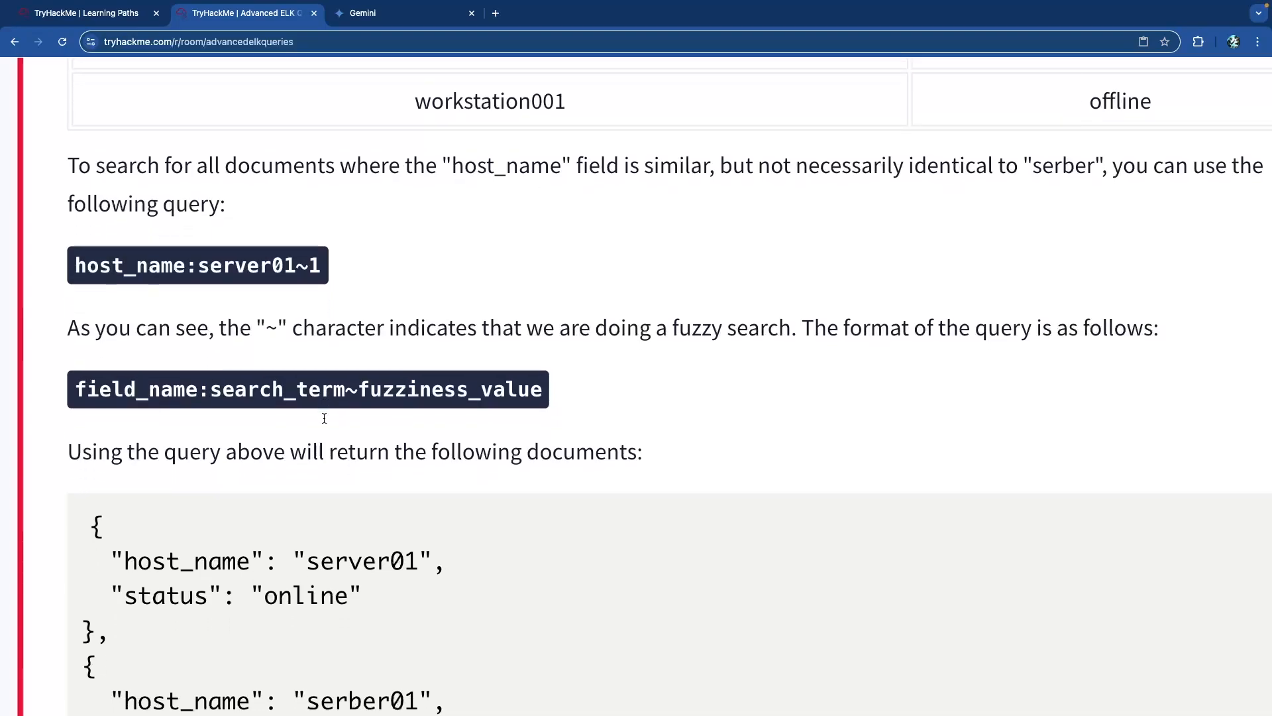
pyautogui.doubleClick(191, 395)
pyautogui.click(179, 389)
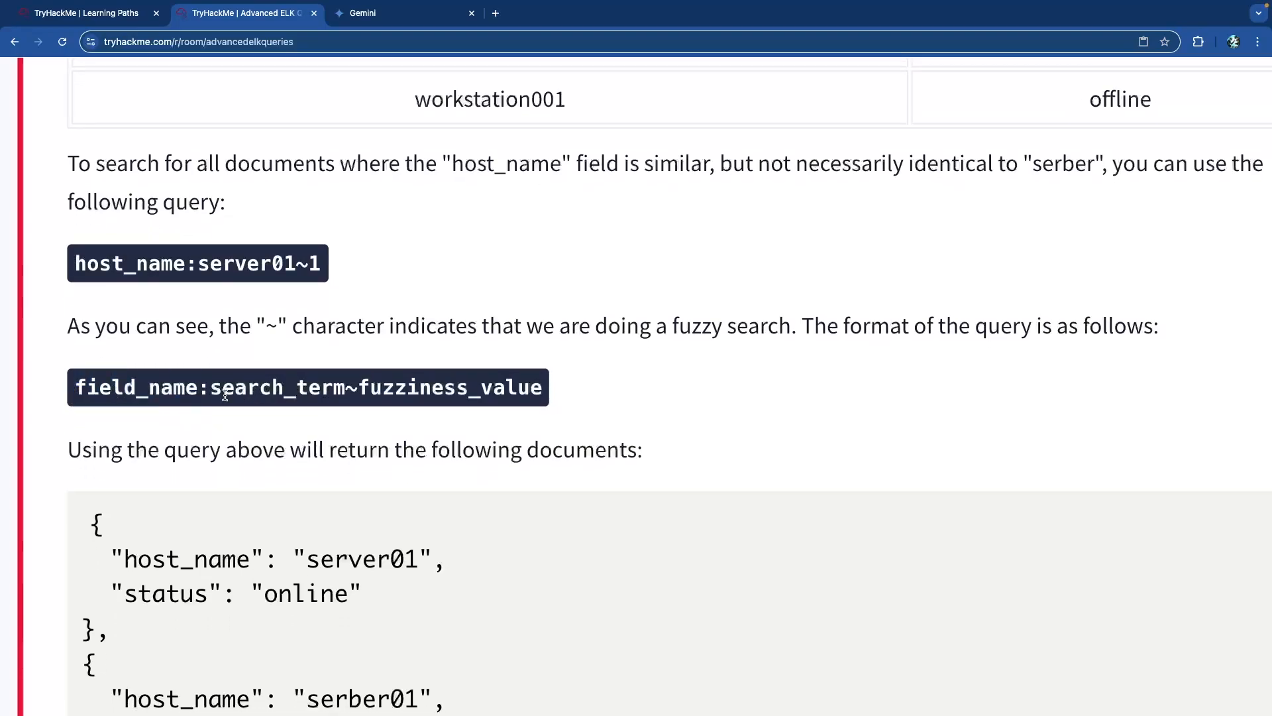
pyautogui.moveTo(211, 395); pyautogui.dragTo(542, 391)
pyautogui.click(358, 395)
pyautogui.click(542, 392)
pyautogui.scroll(-3, 411, 384)
# Point out the server01 and serber01 host_name results in the JSON output.
pyautogui.moveTo(204, 389); pyautogui.dragTo(167, 386)
pyautogui.click(299, 385)
pyautogui.moveTo(317, 384); pyautogui.dragTo(406, 388)
pyautogui.click(414, 389)
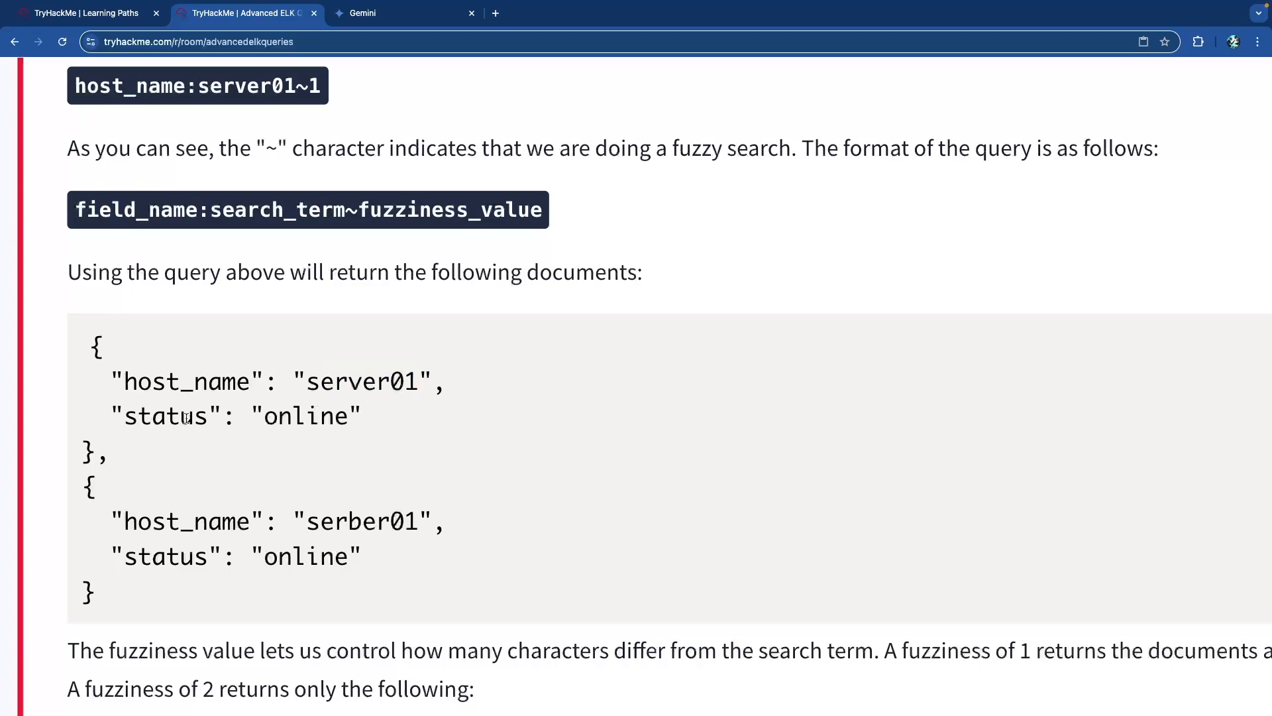
pyautogui.moveTo(223, 522); pyautogui.dragTo(152, 522)
pyautogui.click(345, 522)
pyautogui.scroll(-1, 243, 542)
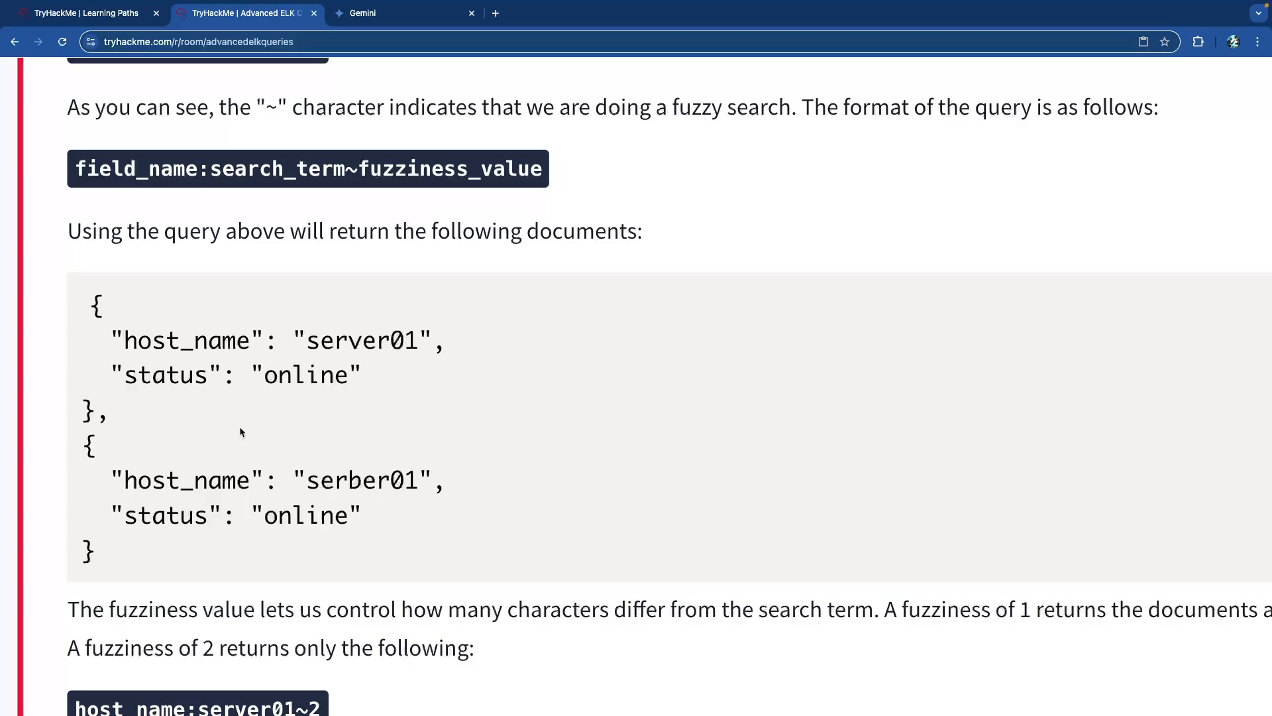
pyautogui.scroll(2, 240, 431)
pyautogui.moveTo(323, 130); pyautogui.dragTo(69, 131)
pyautogui.scroll(-1, 236, 167)
pyautogui.scroll(-5, 237, 167)
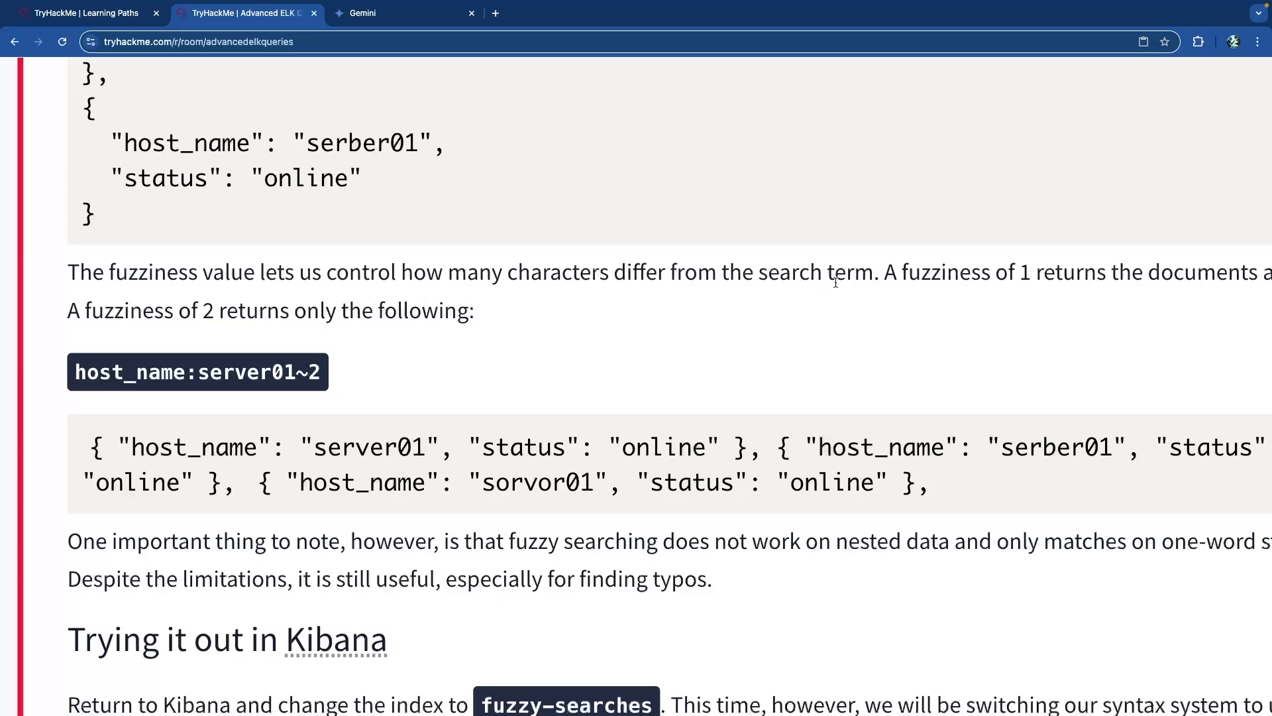
pyautogui.hscroll(2, 835, 282)
pyautogui.hscroll(1, 944, 279)
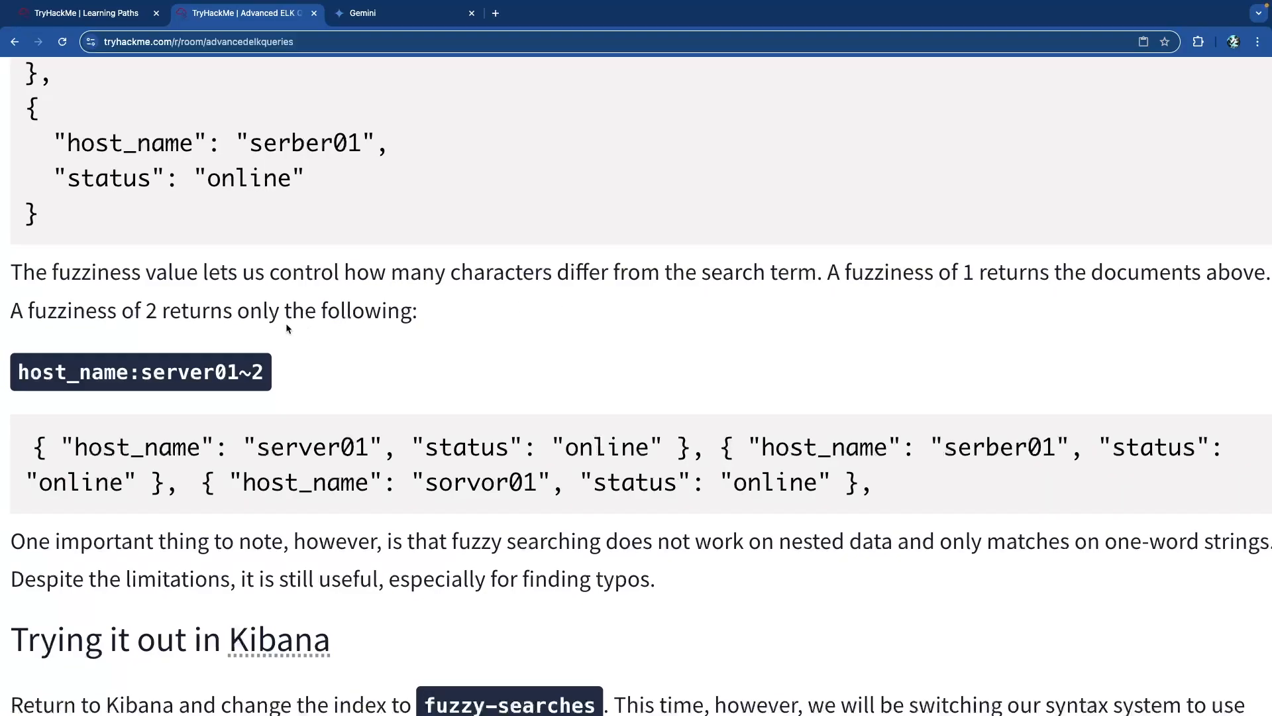
pyautogui.scroll(-1, 246, 390)
pyautogui.moveTo(240, 367); pyautogui.dragTo(29, 369)
pyautogui.click(254, 369)
pyautogui.moveTo(253, 368); pyautogui.dragTo(243, 370)
pyautogui.click(263, 369)
pyautogui.click(256, 388)
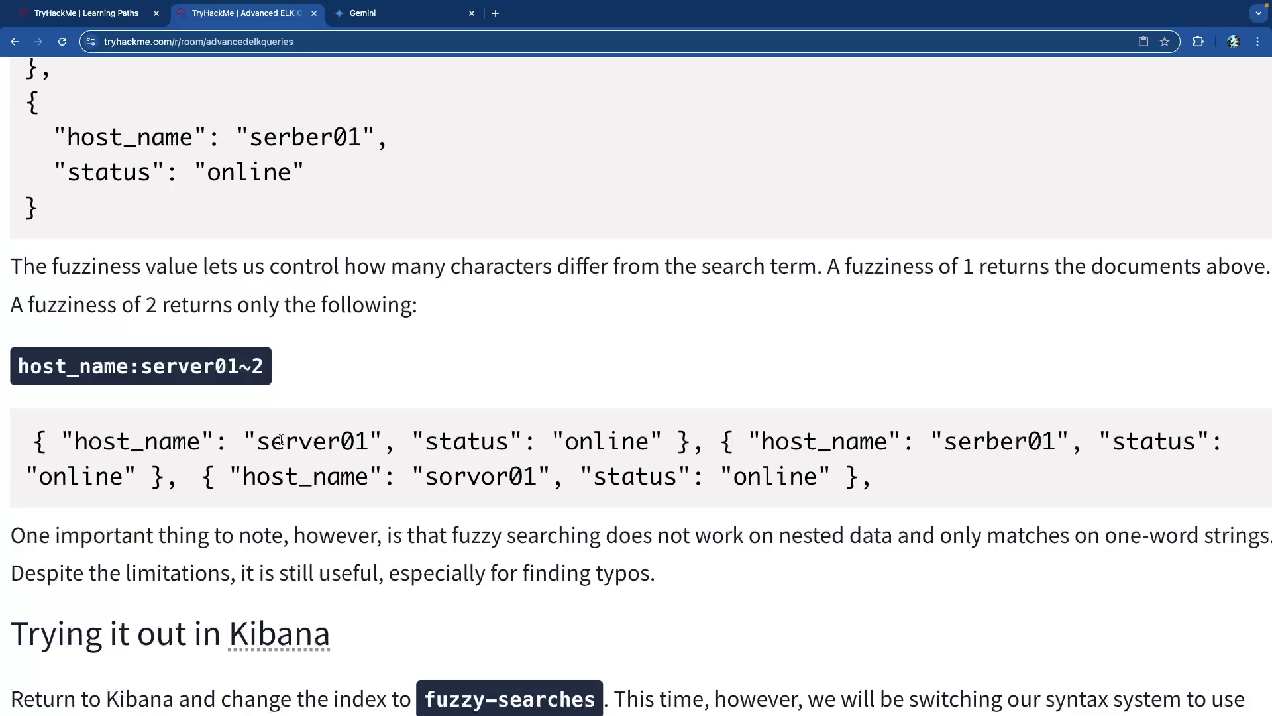
pyautogui.moveTo(294, 444); pyautogui.dragTo(554, 443)
pyautogui.click(655, 444)
pyautogui.moveTo(828, 449); pyautogui.dragTo(888, 450)
pyautogui.click(961, 452)
pyautogui.scroll(-1, 604, 490)
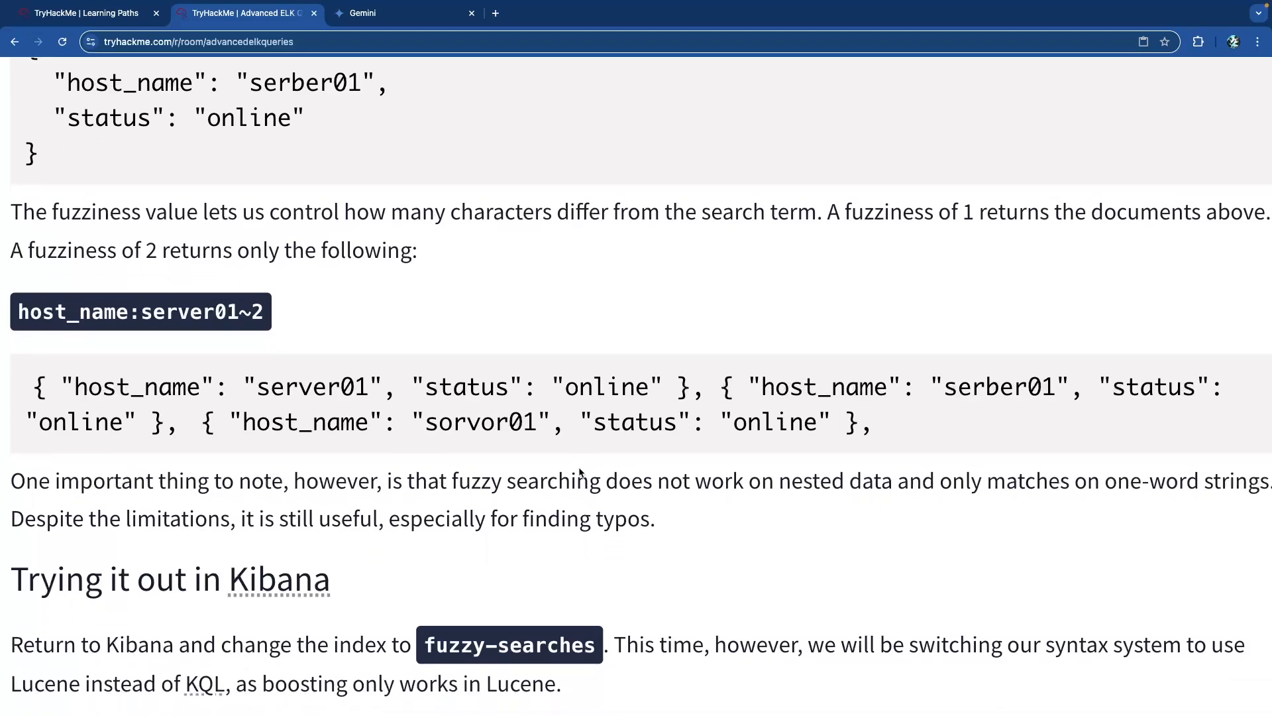
pyautogui.hscroll(1, 622, 492)
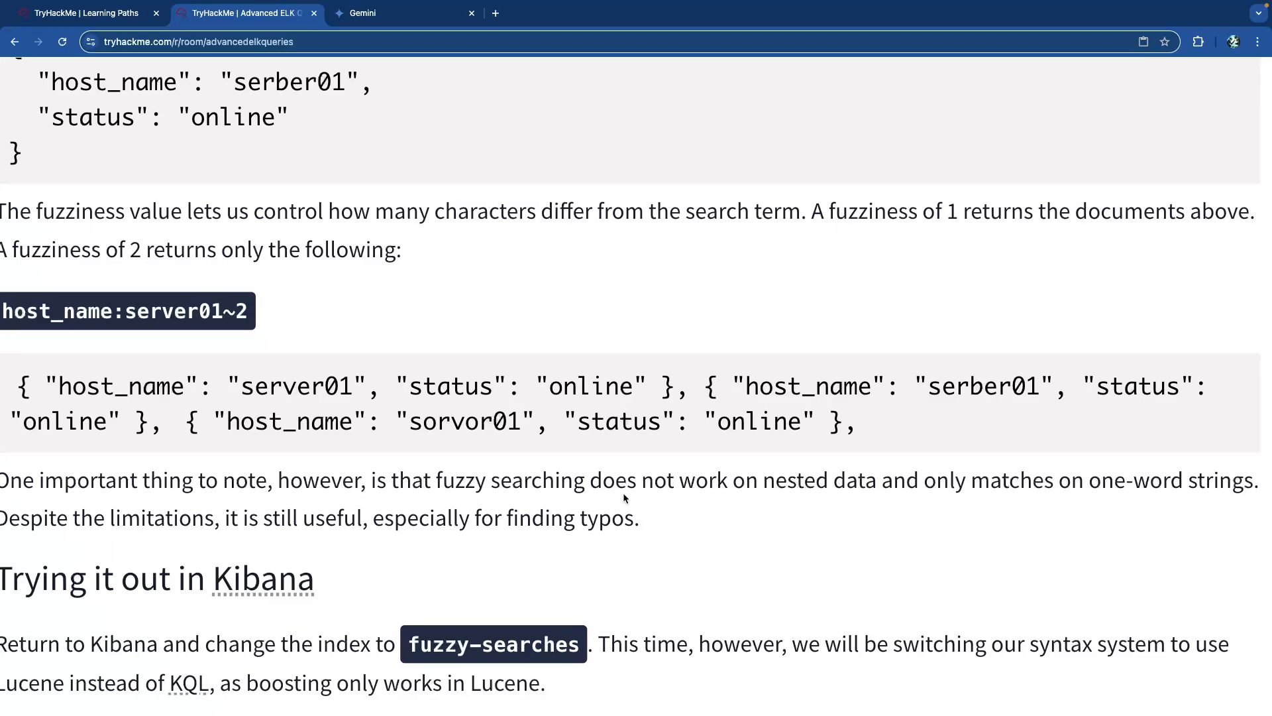
pyautogui.moveTo(644, 491); pyautogui.dragTo(913, 494)
pyautogui.doubleClick(913, 494)
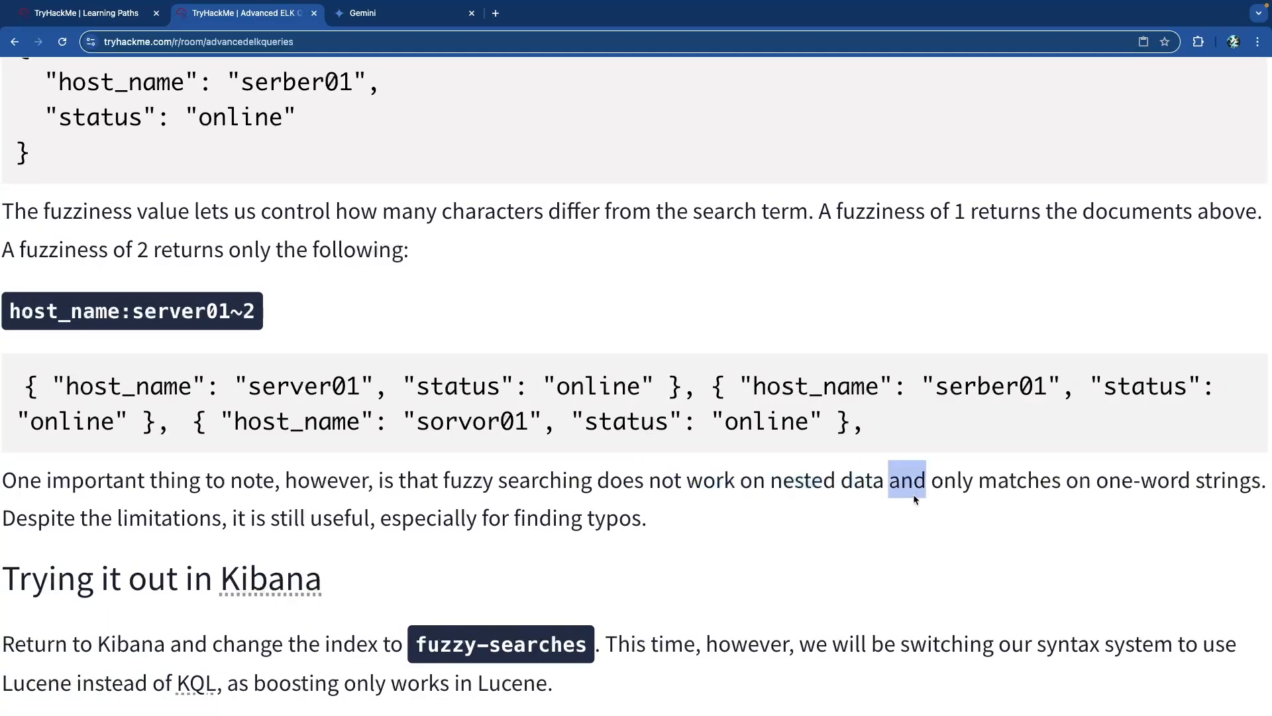
pyautogui.click(952, 481)
pyautogui.hscroll(1, 965, 480)
pyautogui.hscroll(-2, 965, 481)
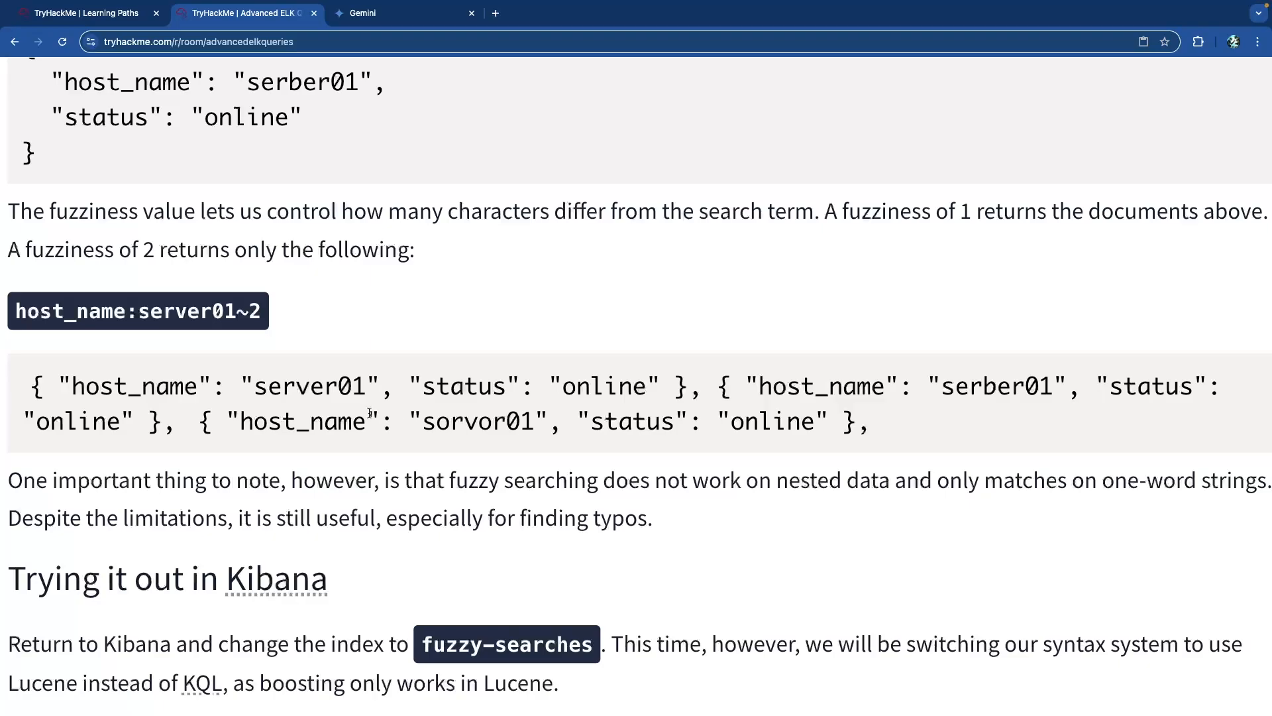
pyautogui.moveTo(331, 390); pyautogui.dragTo(249, 391)
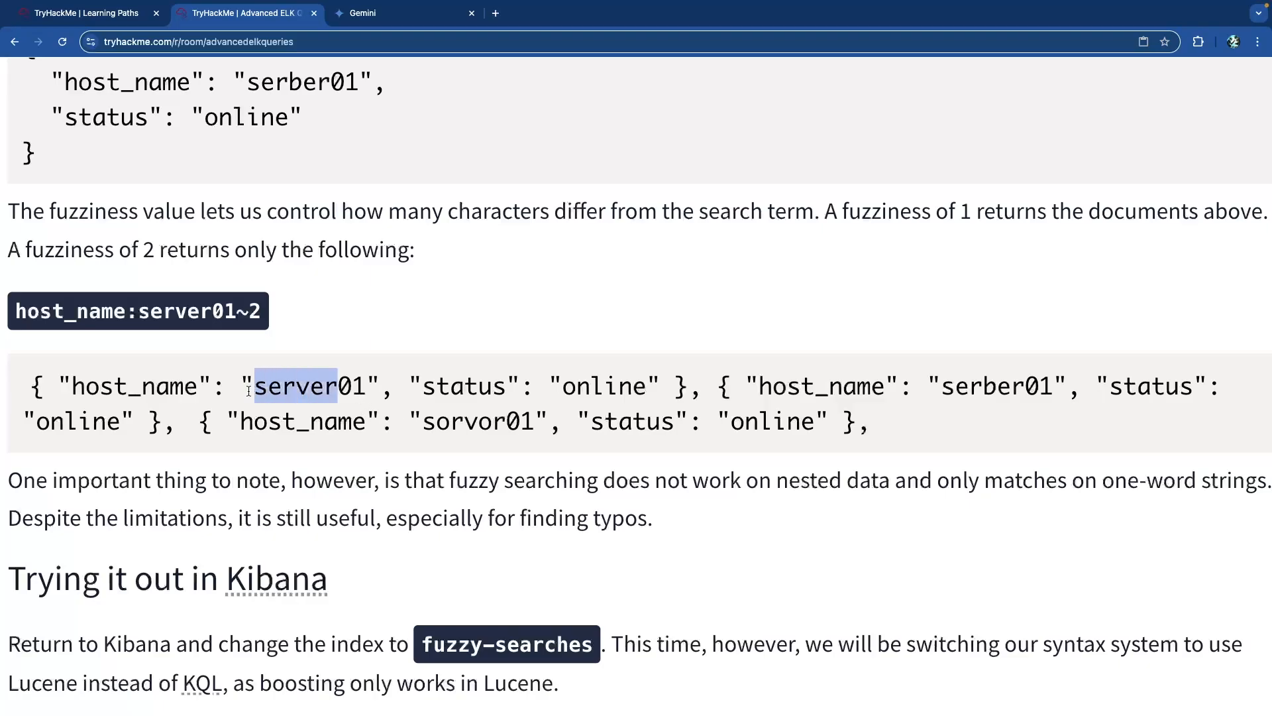
pyautogui.moveTo(237, 313); pyautogui.dragTo(143, 315)
pyautogui.click(255, 318)
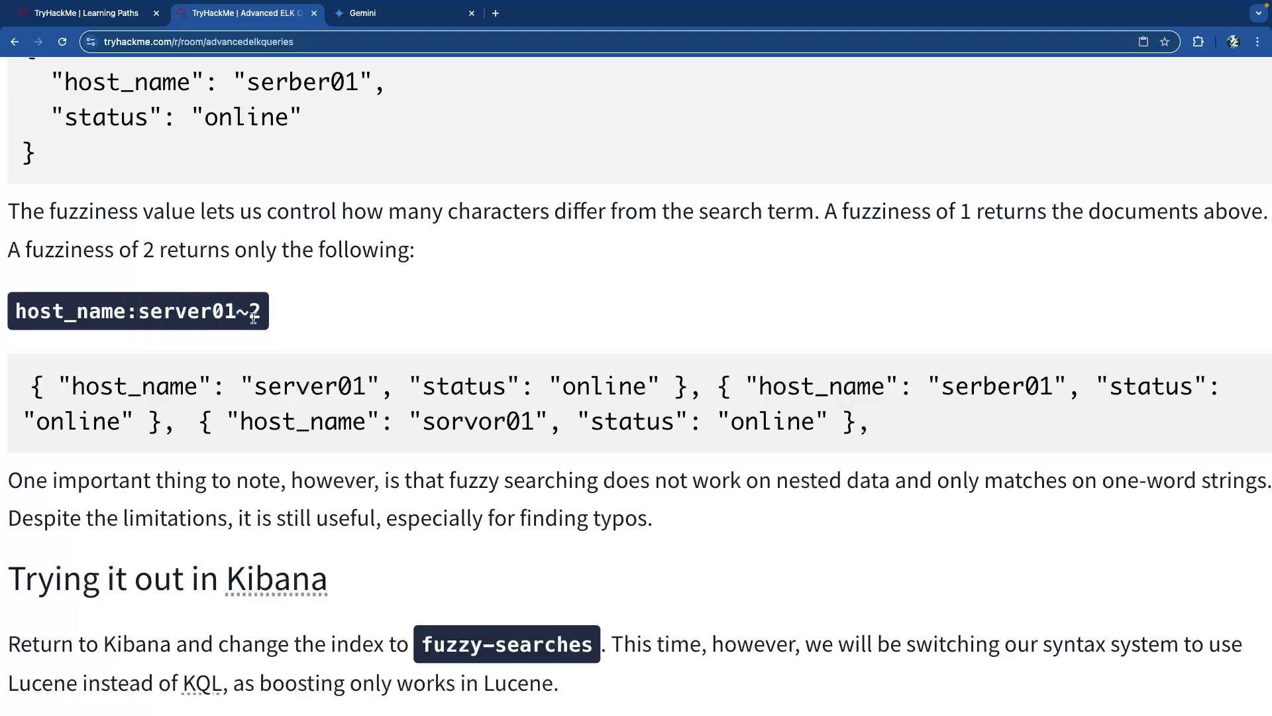
pyautogui.moveTo(1052, 391); pyautogui.dragTo(941, 391)
pyautogui.click(981, 393)
pyautogui.moveTo(1025, 393); pyautogui.dragTo(986, 393)
pyautogui.click(983, 393)
pyautogui.moveTo(310, 387); pyautogui.dragTo(298, 388)
pyautogui.click(437, 399)
pyautogui.moveTo(452, 426)
pyautogui.mouseDown()
pyautogui.moveTo(438, 426)
pyautogui.moveTo(491, 425)
pyautogui.moveTo(441, 425)
pyautogui.mouseUp()
pyautogui.click(446, 425)
pyautogui.moveTo(337, 387); pyautogui.dragTo(255, 386)
pyautogui.click(475, 418)
pyautogui.moveTo(508, 425); pyautogui.dragTo(424, 423)
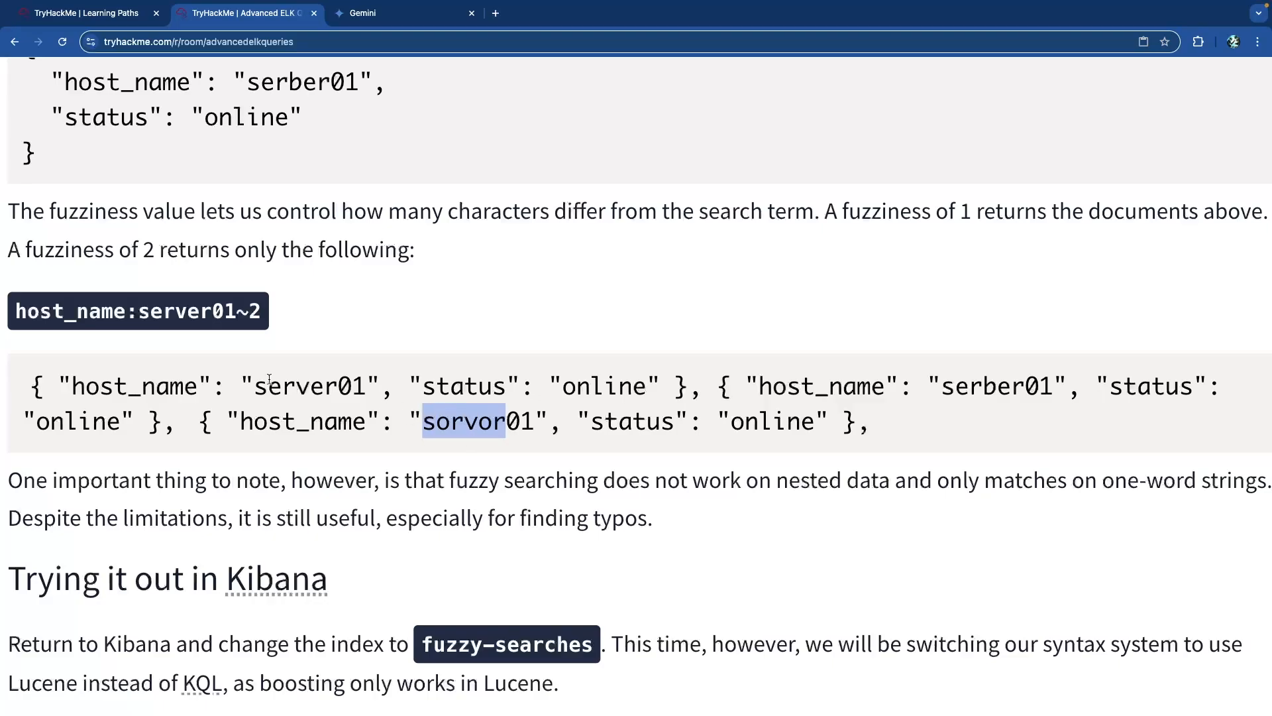
pyautogui.moveTo(261, 312); pyautogui.dragTo(246, 316)
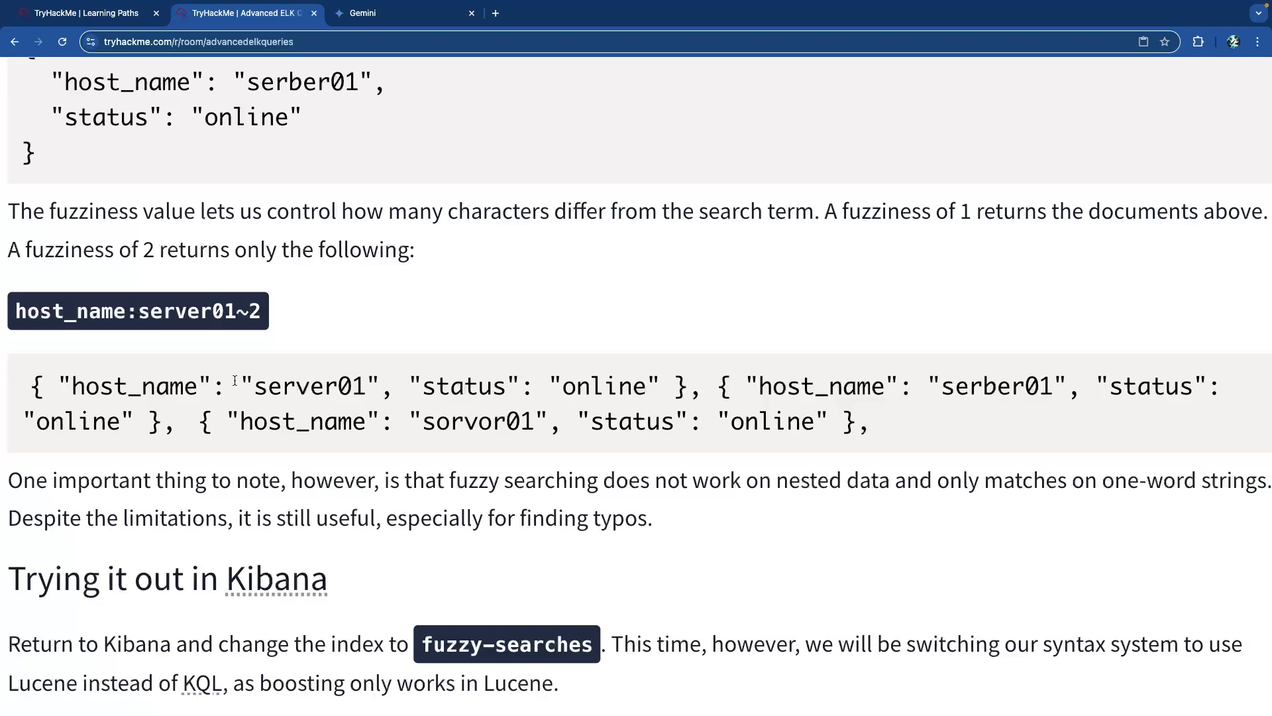
pyautogui.scroll(-5, 235, 380)
pyautogui.scroll(-2, 236, 385)
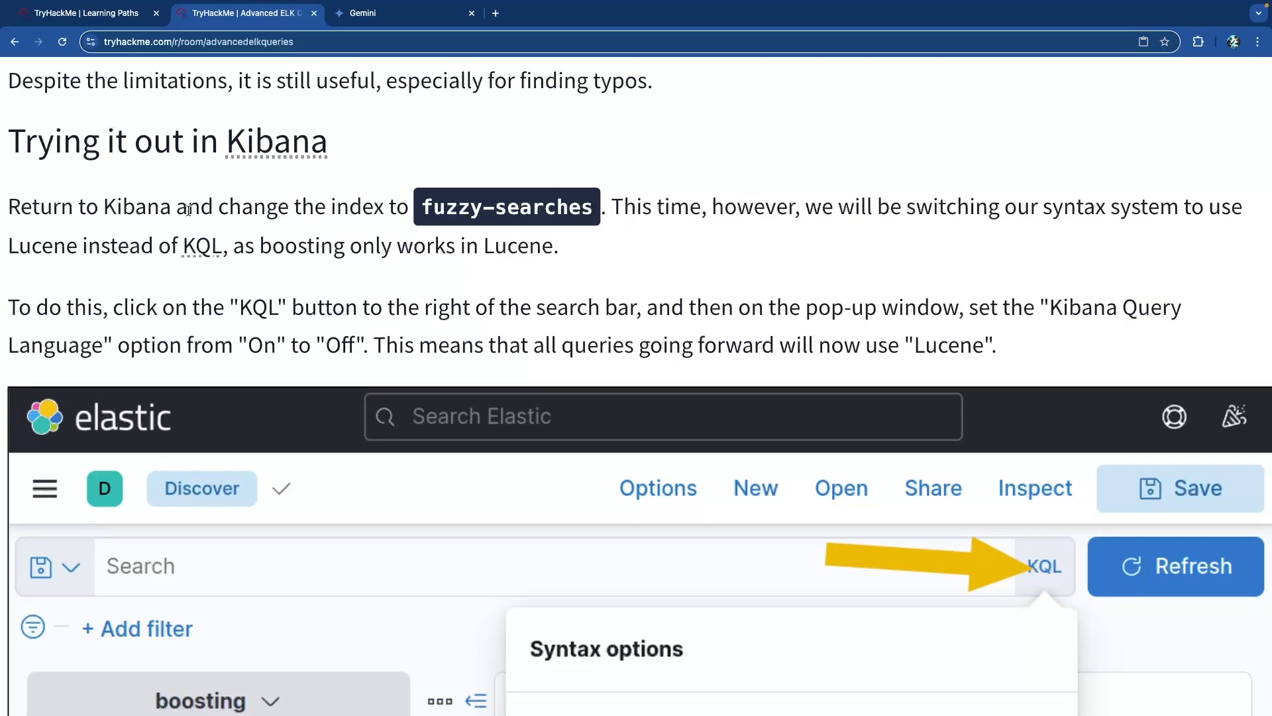
pyautogui.moveTo(447, 206); pyautogui.dragTo(566, 211)
pyautogui.click(505, 214)
pyautogui.scroll(-1, 599, 268)
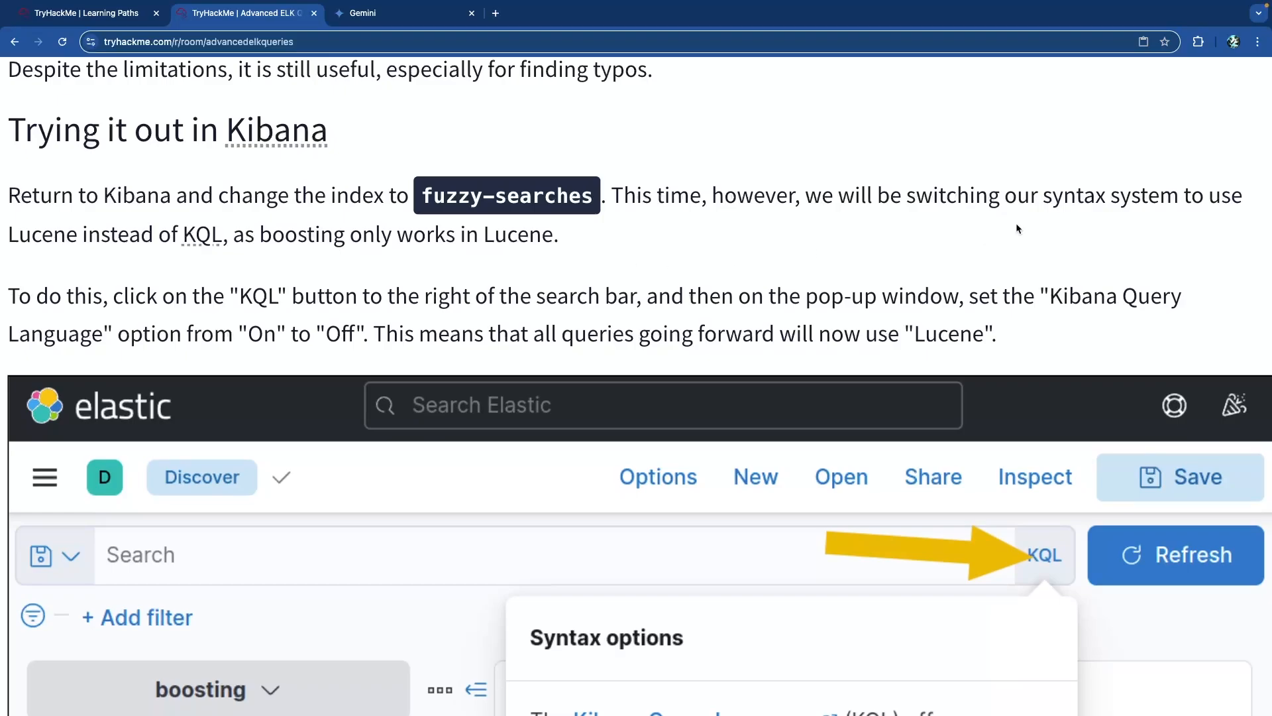
pyautogui.moveTo(32, 237); pyautogui.dragTo(244, 237)
pyautogui.click(243, 237)
pyautogui.scroll(-2, 365, 266)
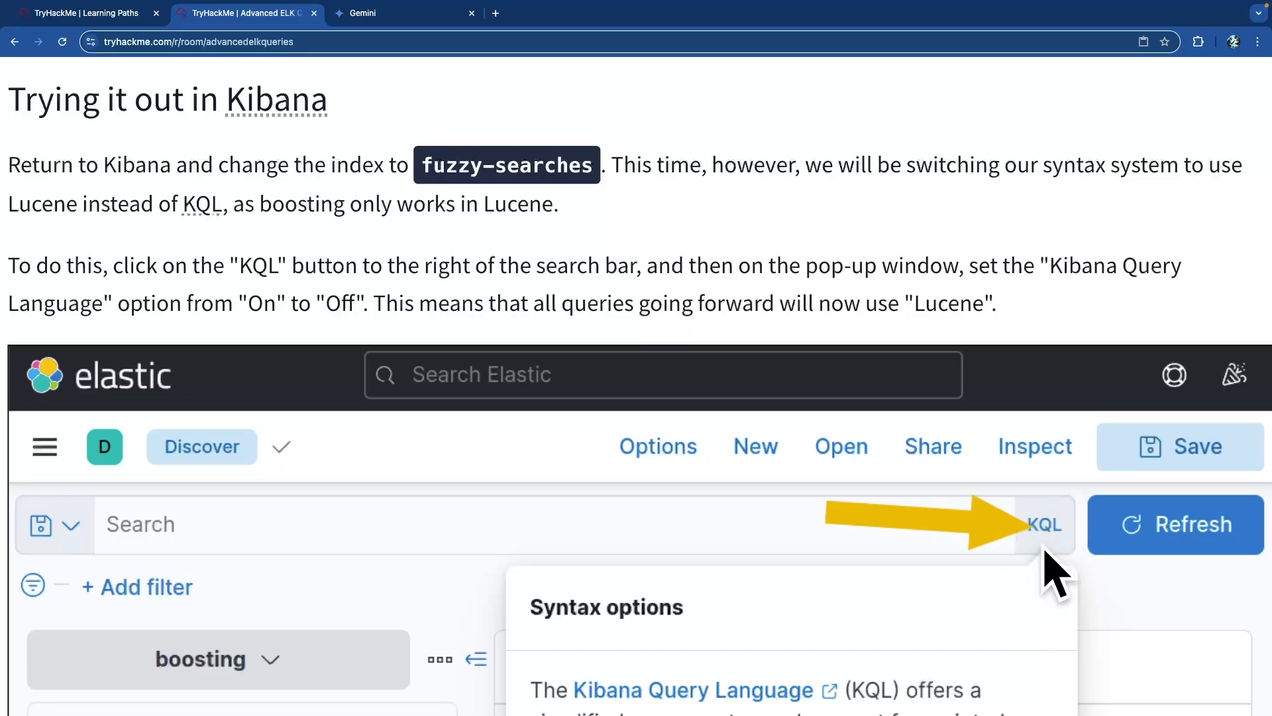
pyautogui.scroll(-4, 1027, 550)
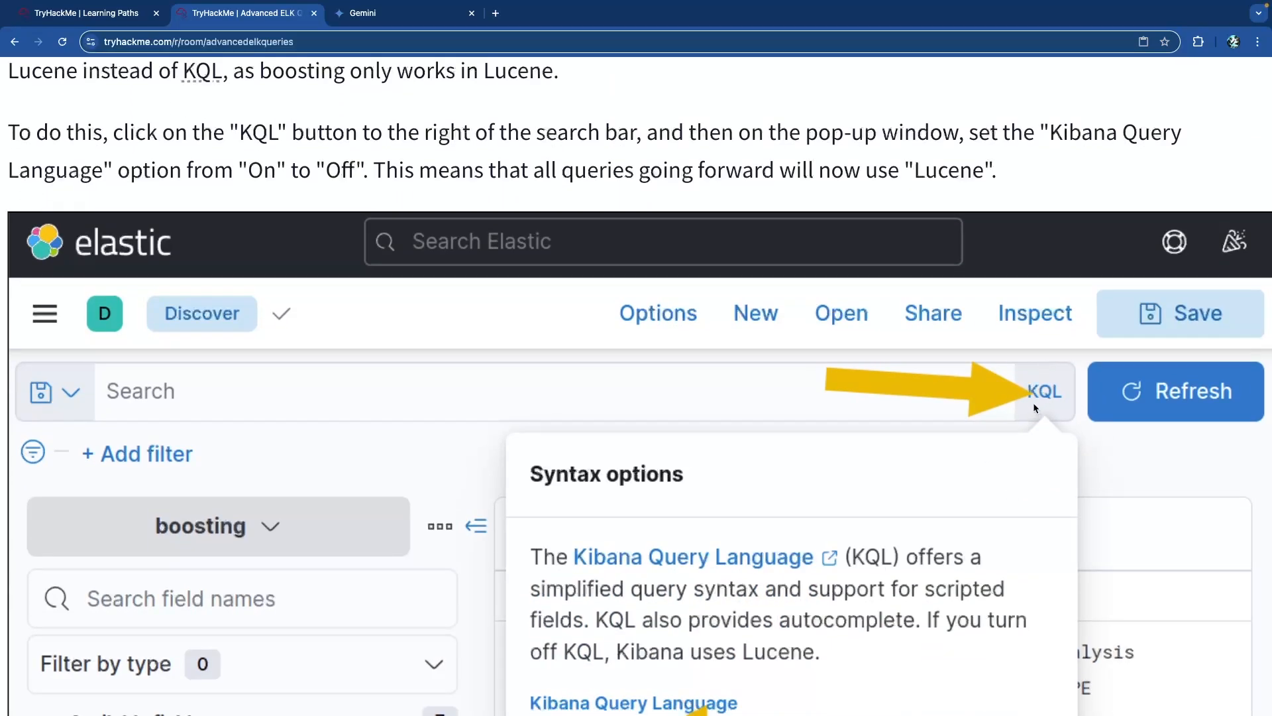
pyautogui.scroll(-2, 1035, 406)
pyautogui.scroll(-5, 894, 413)
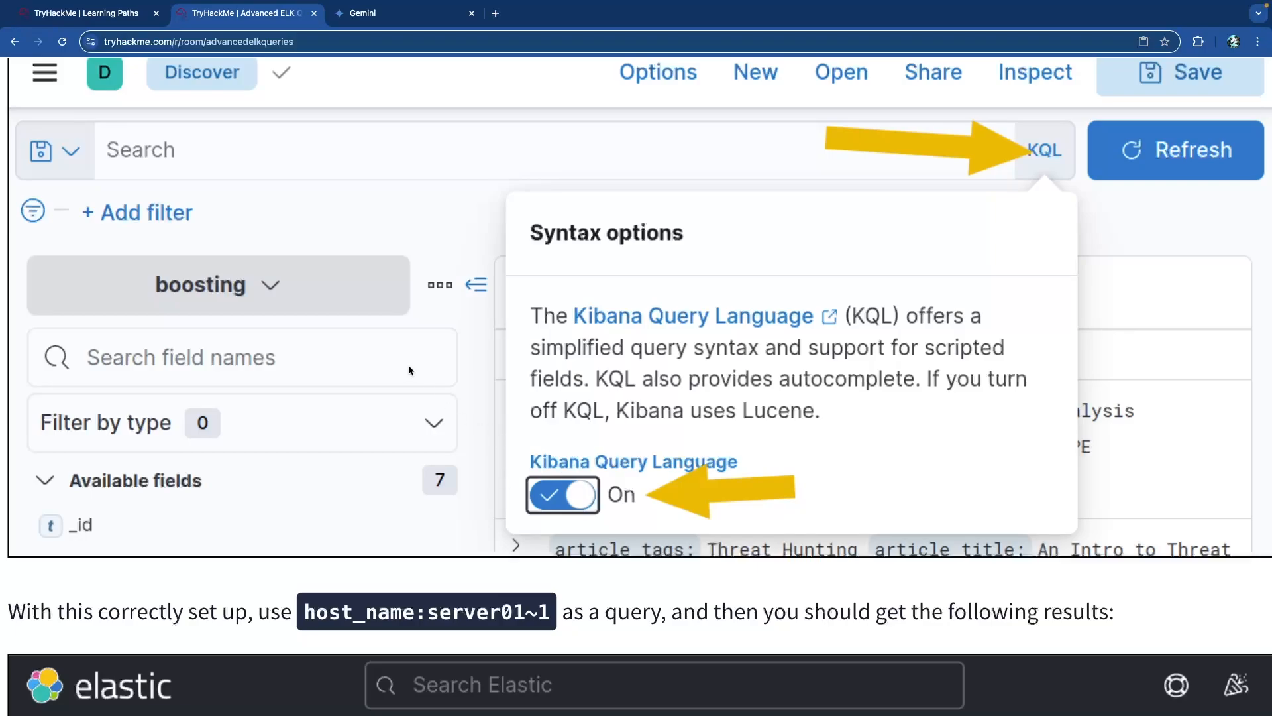
pyautogui.scroll(10, 411, 371)
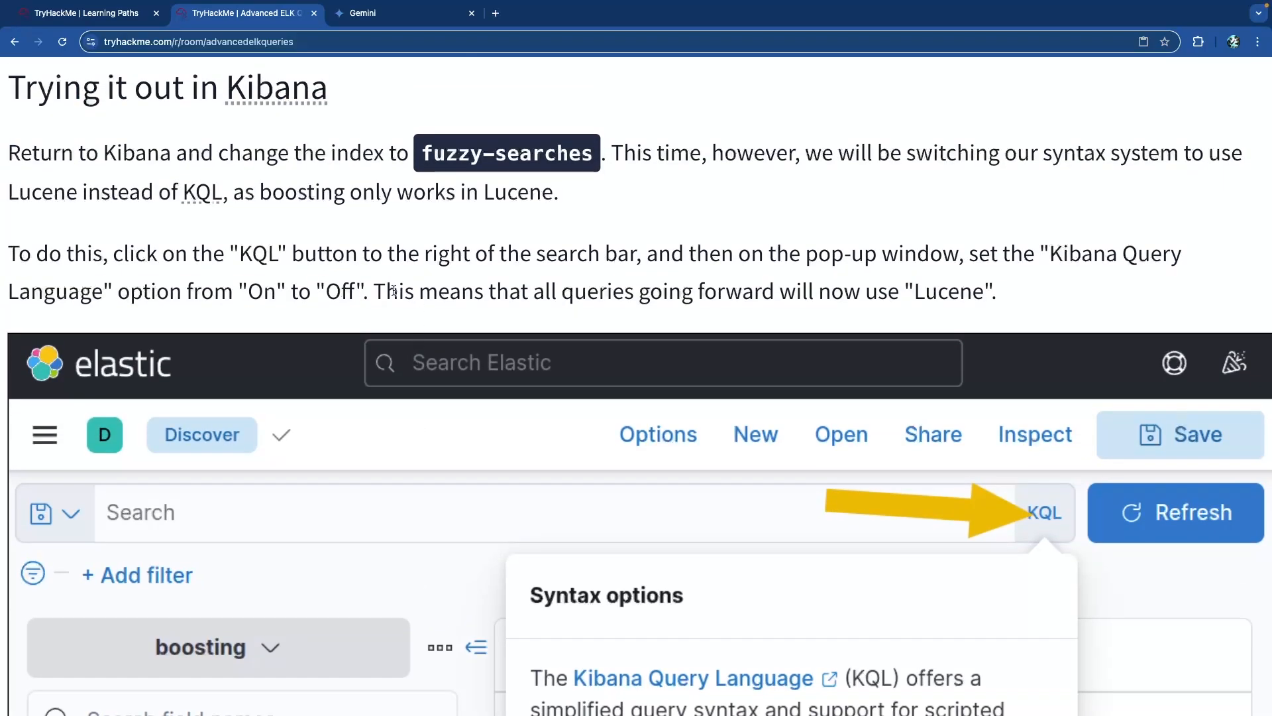
pyautogui.scroll(-18, 392, 290)
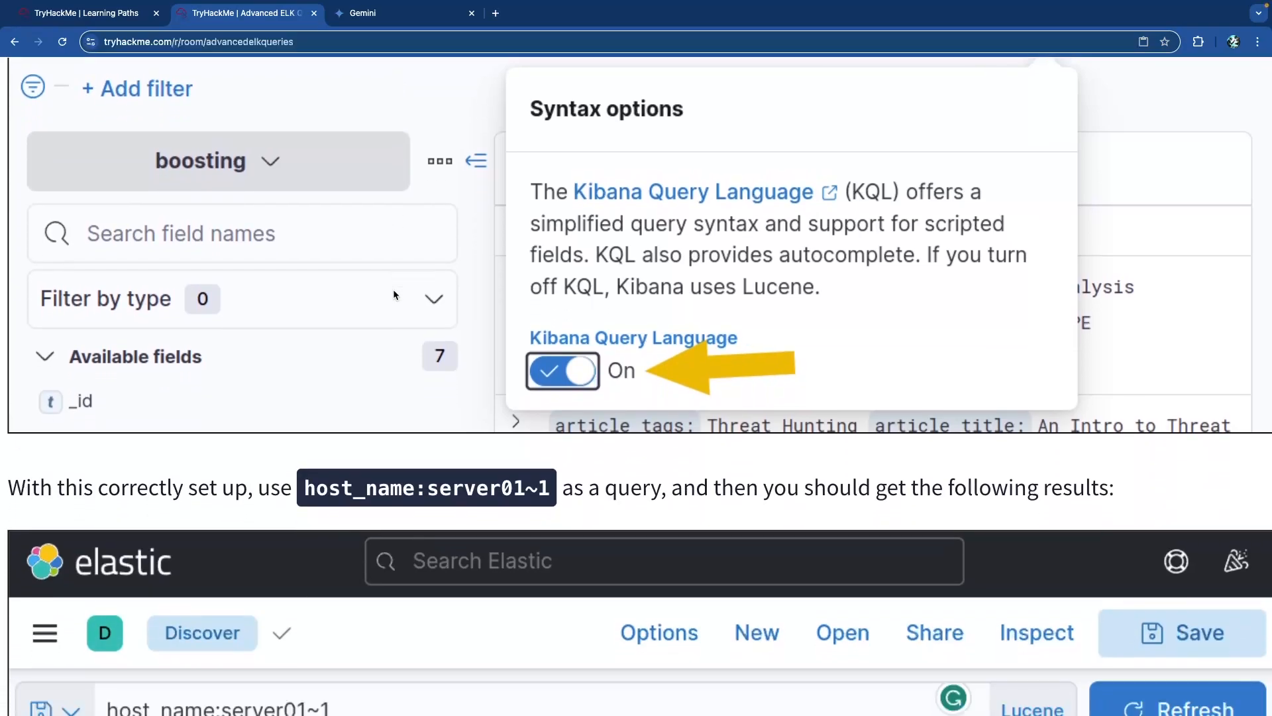
pyautogui.scroll(-1, 392, 289)
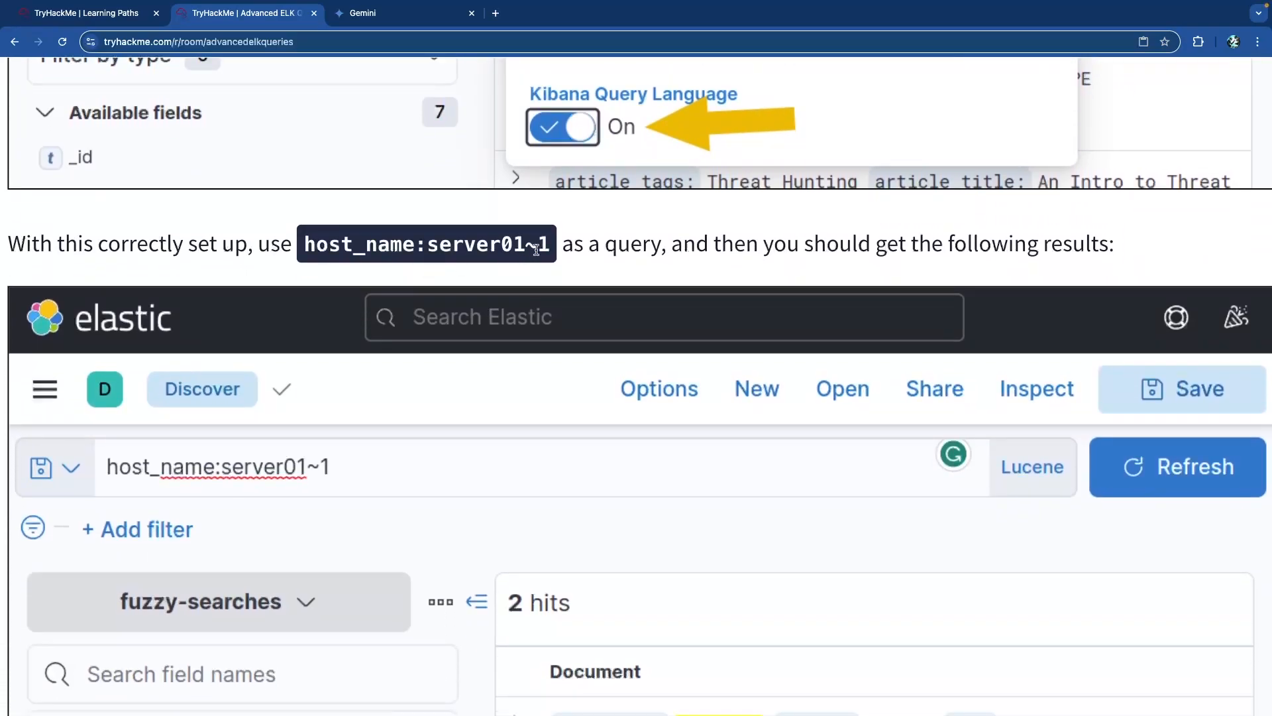
pyautogui.moveTo(549, 245); pyautogui.dragTo(306, 244)
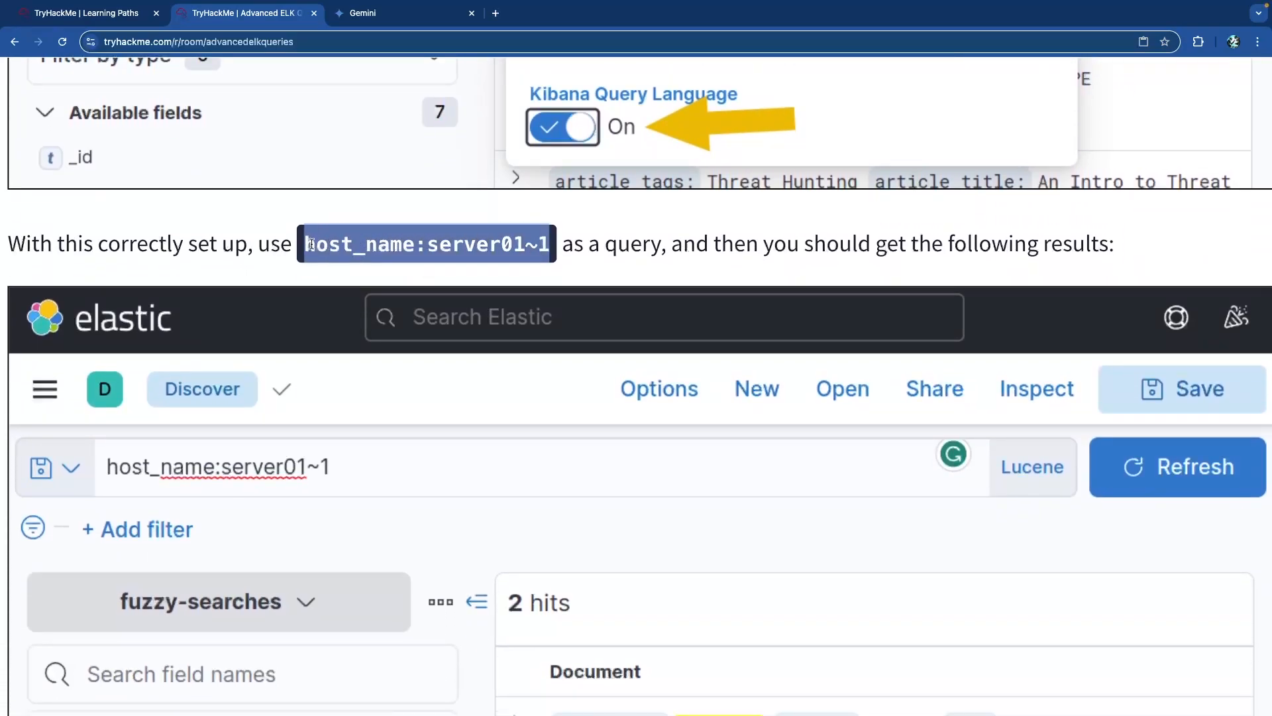
pyautogui.click(312, 244)
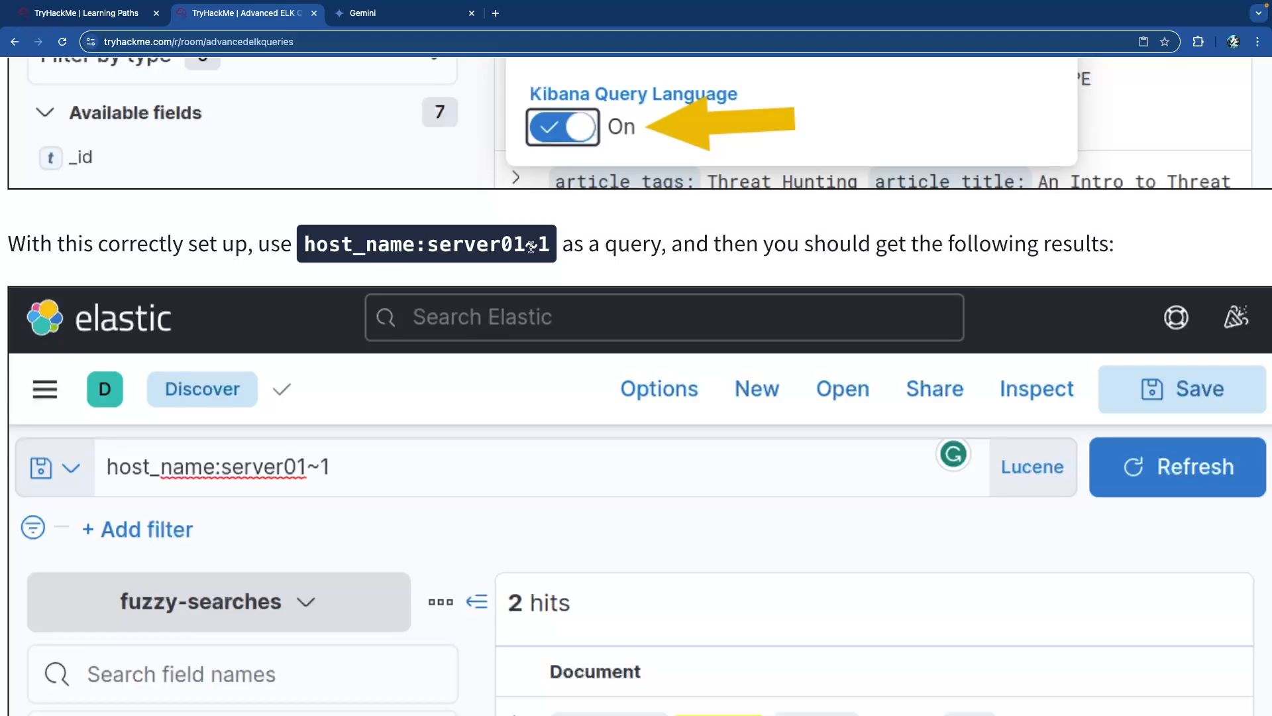
pyautogui.moveTo(721, 246); pyautogui.dragTo(1003, 250)
pyautogui.click(941, 249)
pyautogui.scroll(-1, 631, 235)
pyautogui.scroll(-10, 630, 235)
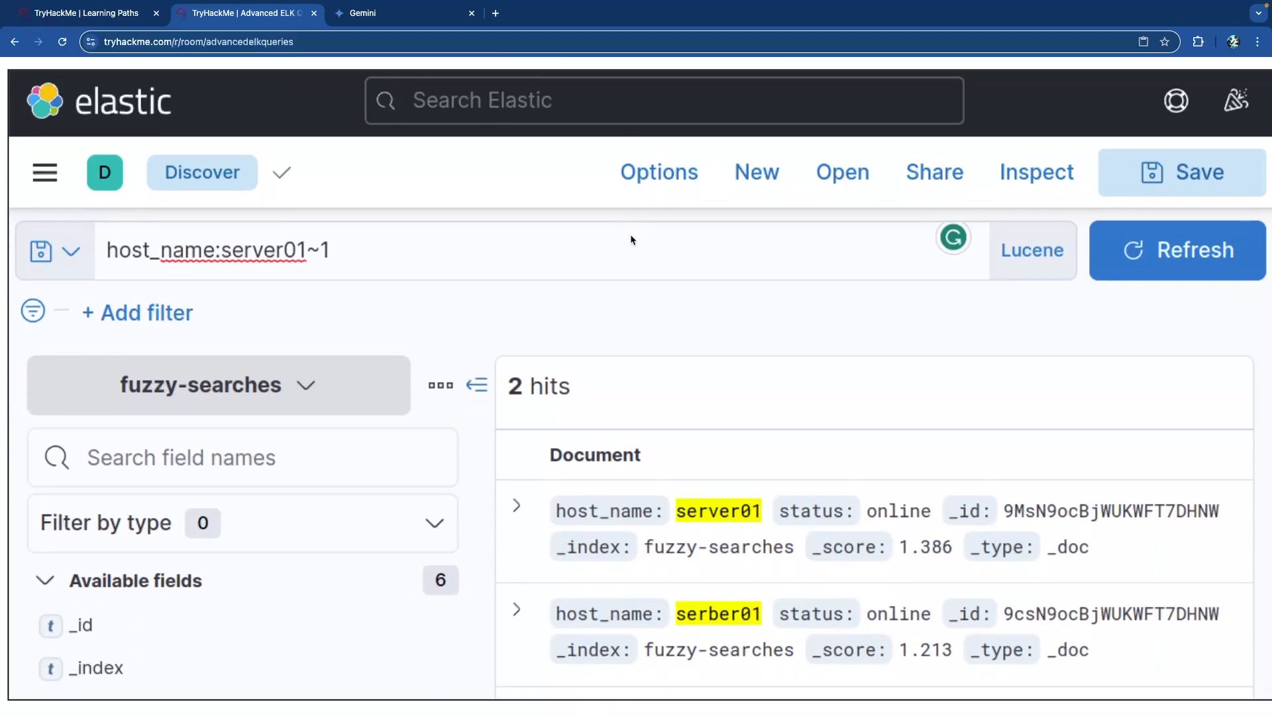
pyautogui.scroll(-1, 631, 237)
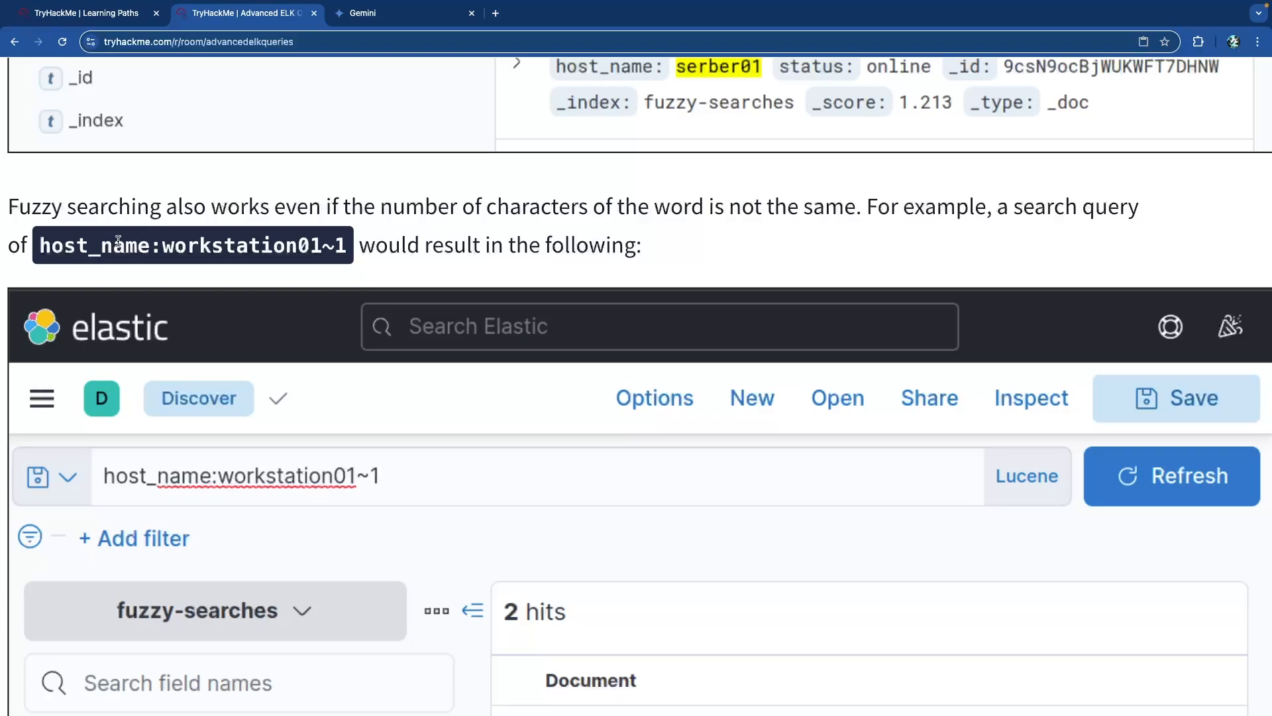
pyautogui.moveTo(164, 249); pyautogui.dragTo(326, 248)
pyautogui.click(338, 248)
pyautogui.scroll(-5, 411, 236)
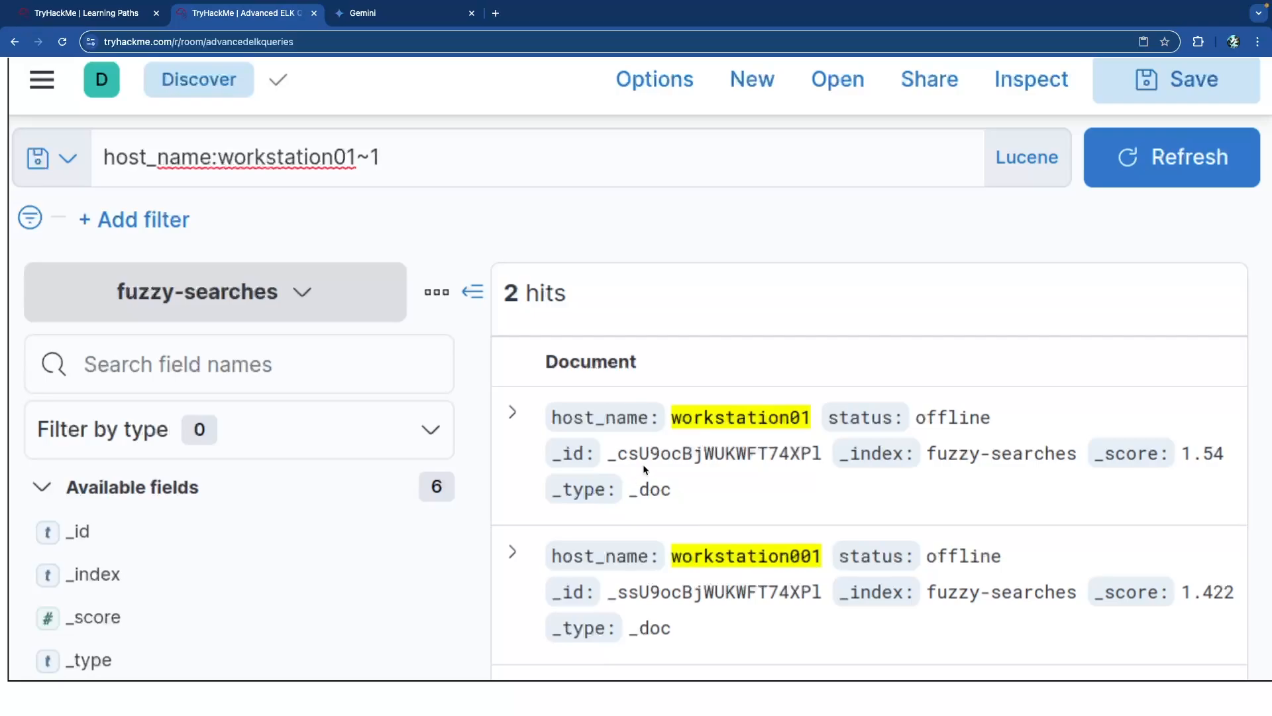
pyautogui.scroll(-1, 663, 464)
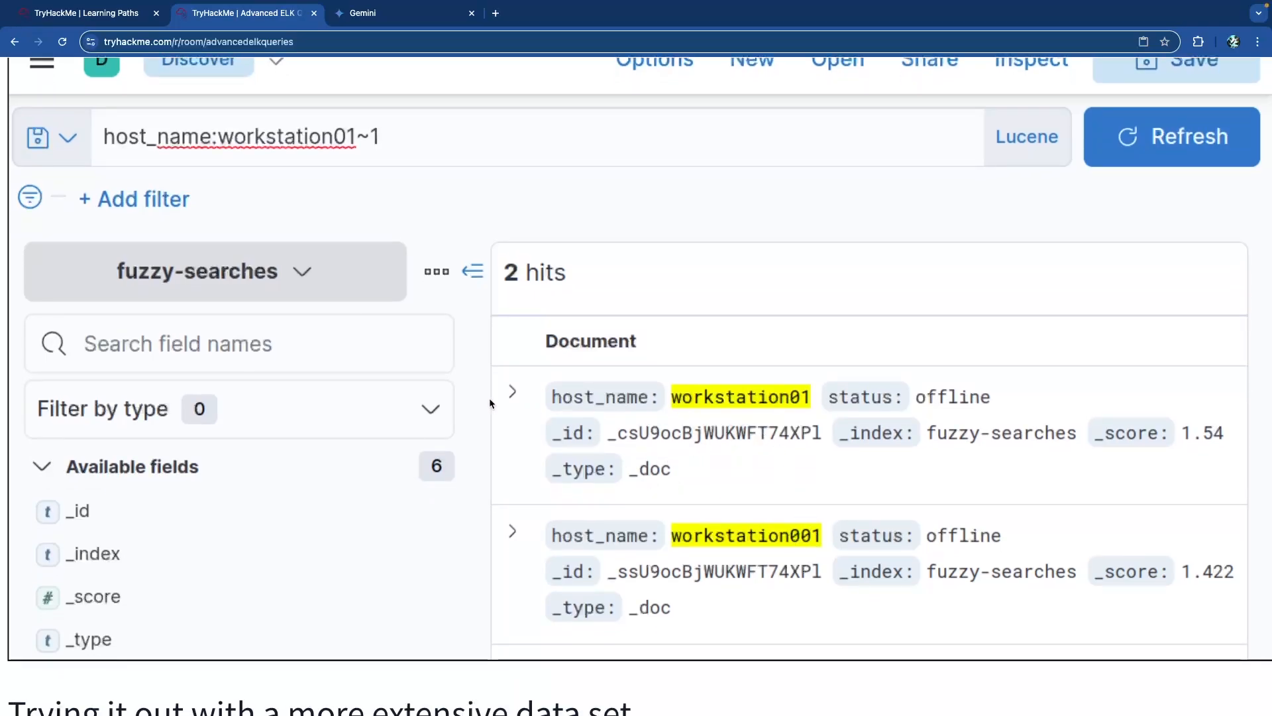
pyautogui.scroll(-5, 473, 385)
pyautogui.scroll(-1, 473, 391)
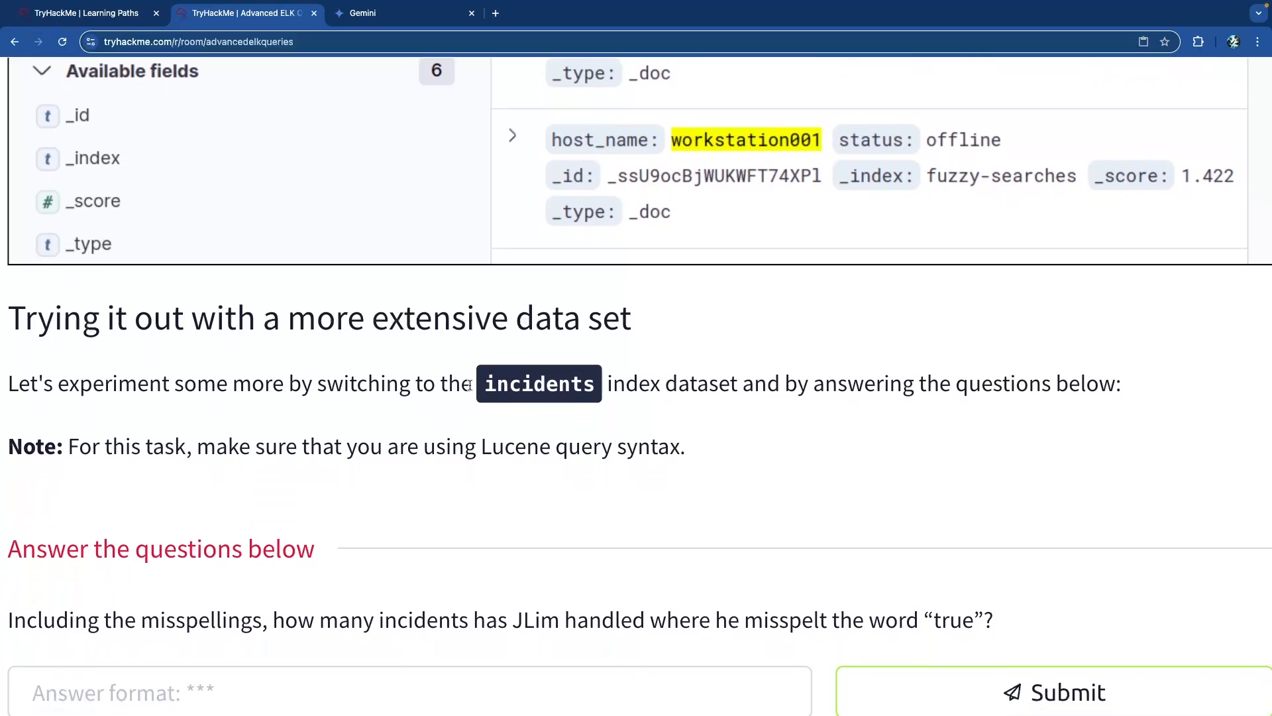
pyautogui.moveTo(136, 381); pyautogui.dragTo(592, 381)
pyautogui.click(386, 367)
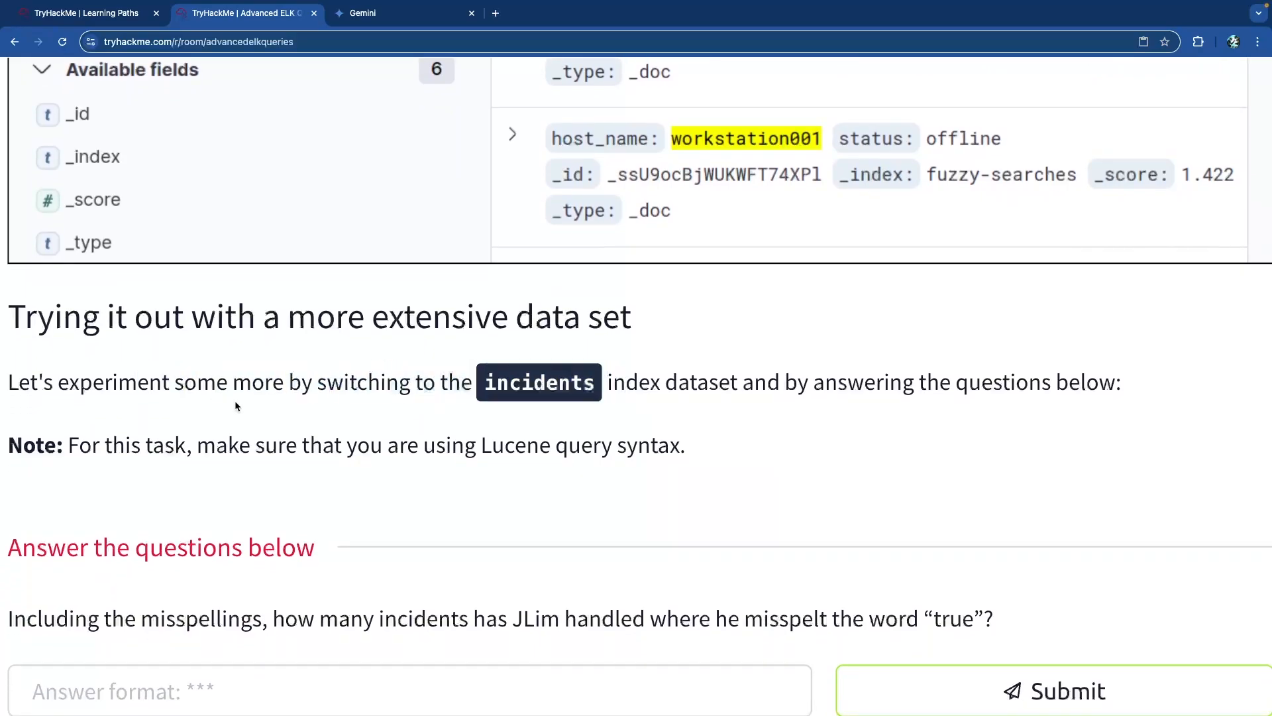
pyautogui.scroll(-5, 249, 417)
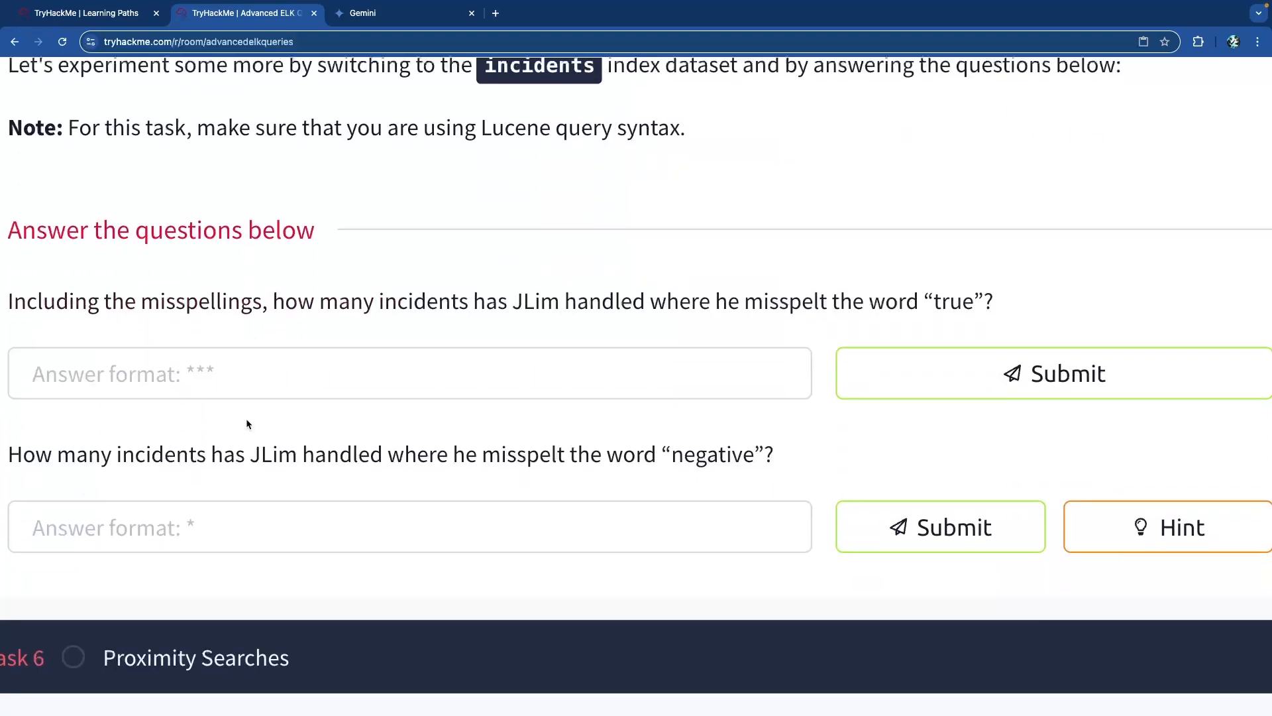
pyautogui.scroll(7, 247, 419)
# Close the welcome terminal and load 10.10.117.198 in the AttackBox's Firefox.
pyautogui.scroll(-5, 246, 419)
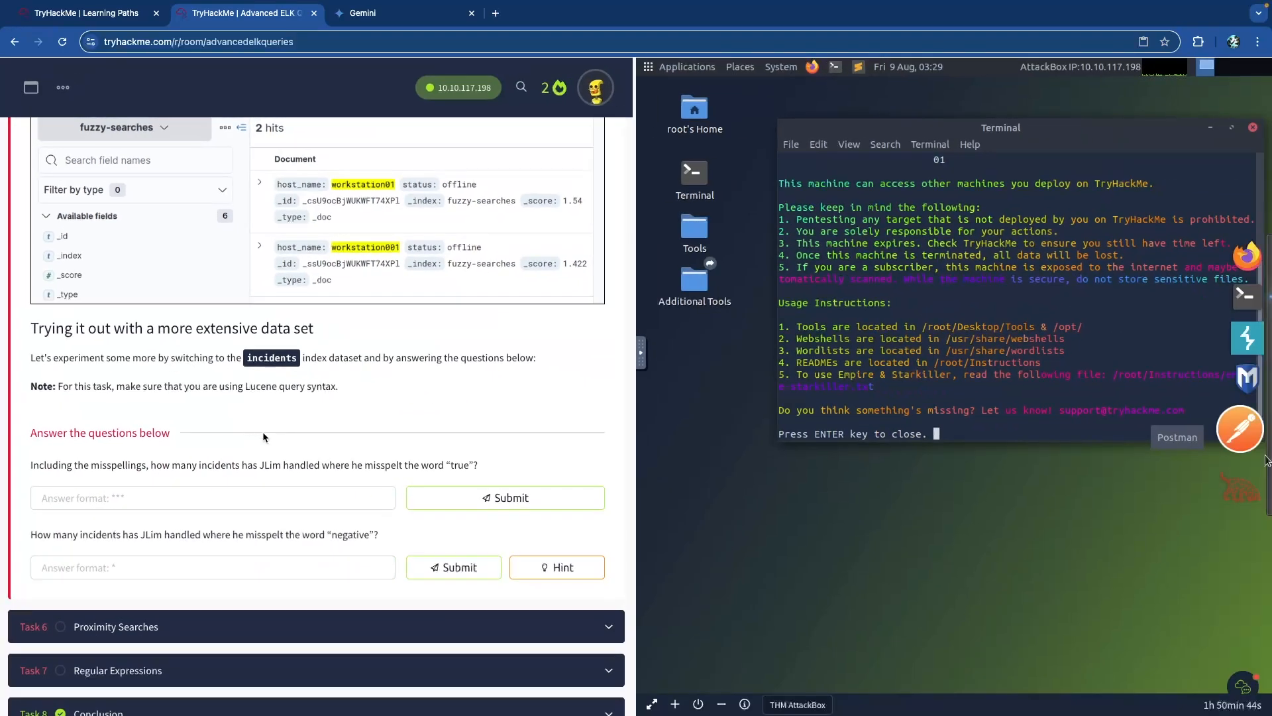
pyautogui.scroll(1, 267, 432)
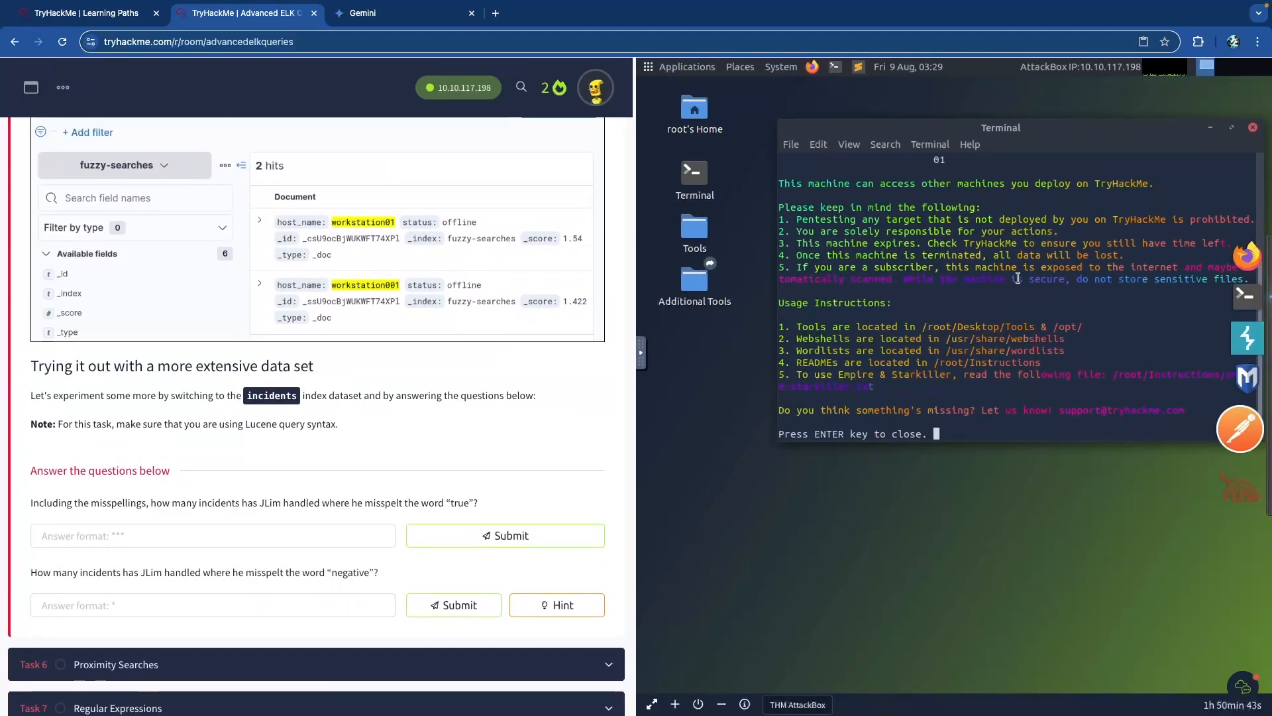
pyautogui.click(1253, 127)
pyautogui.click(1248, 268)
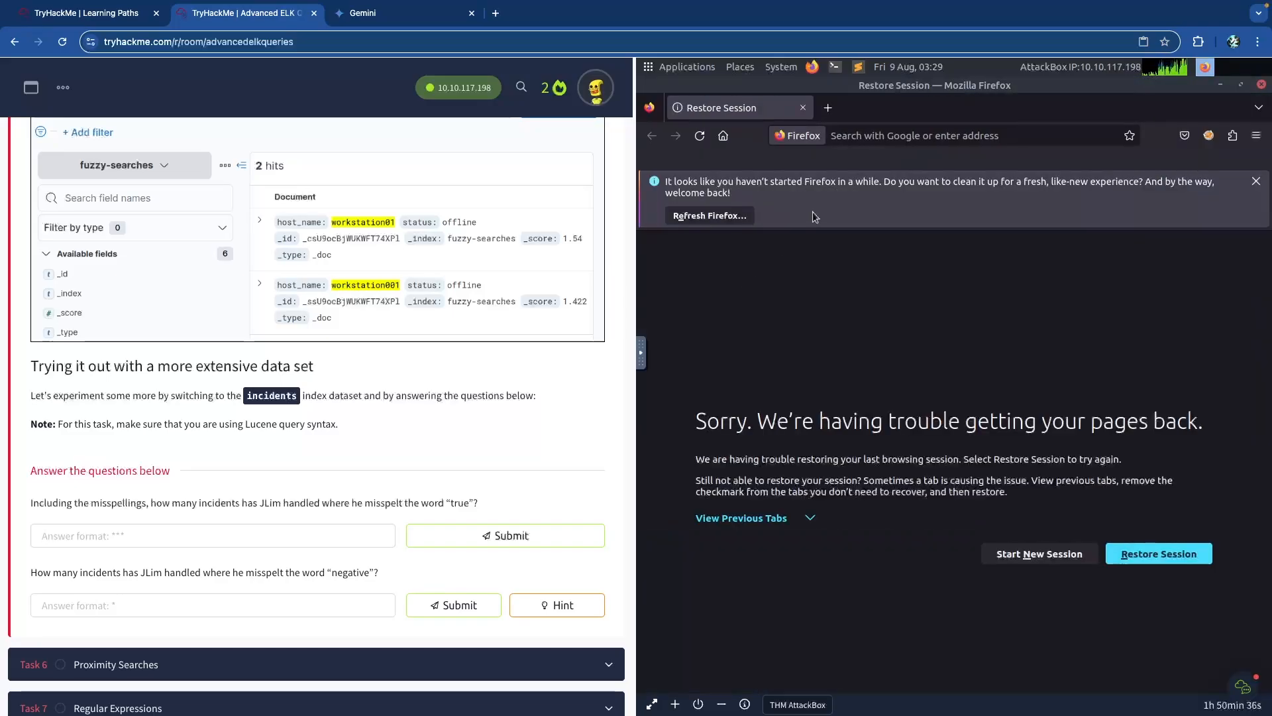
pyautogui.click(921, 136)
pyautogui.write('10')
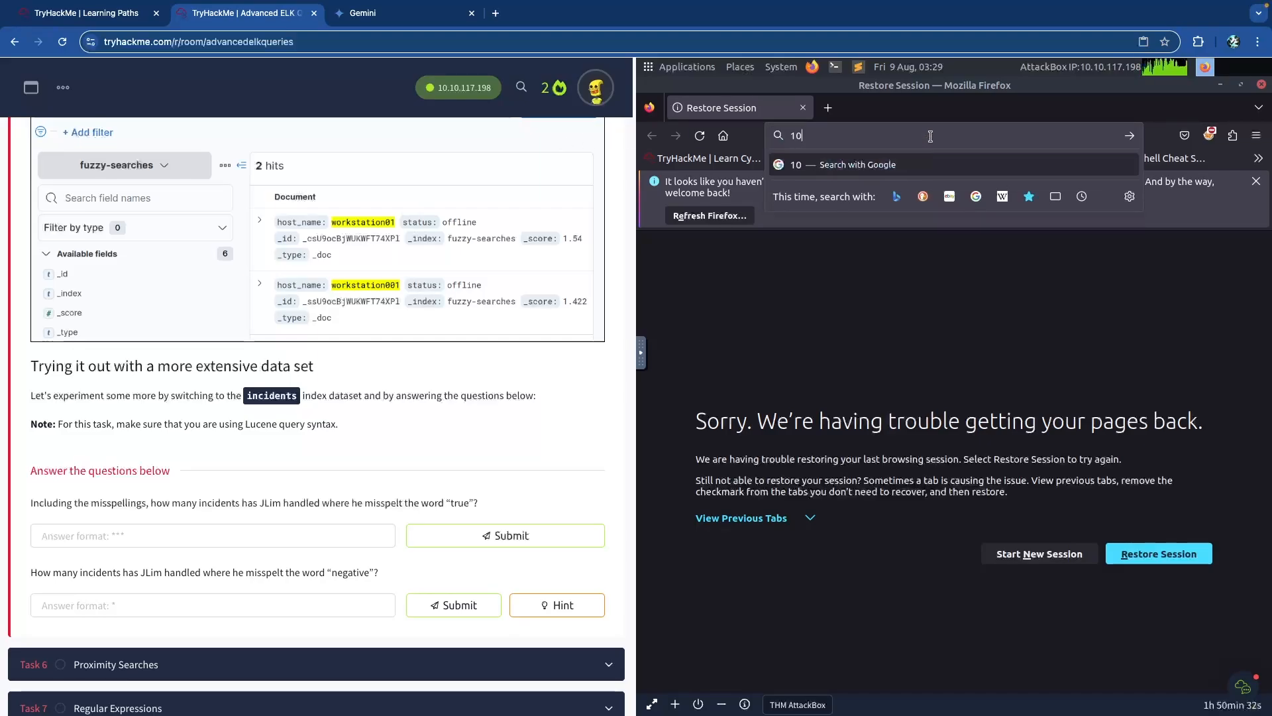
pyautogui.write('.10.117.198')
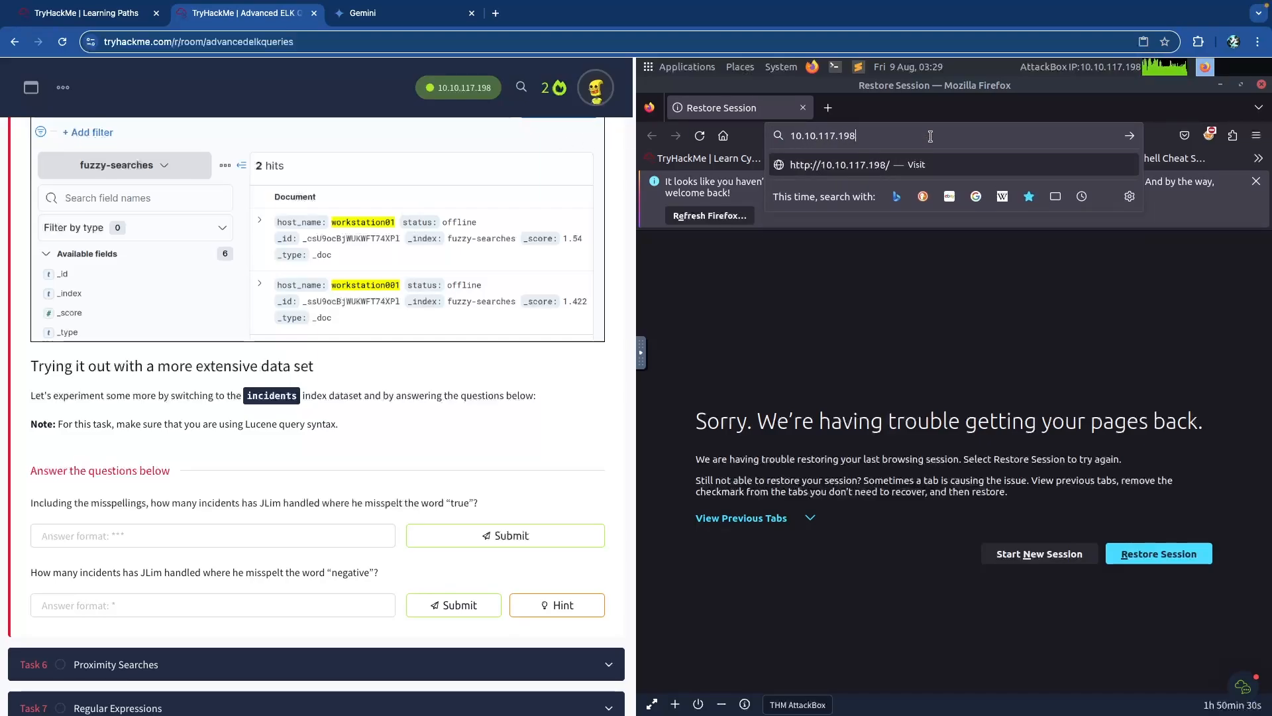
pyautogui.press('Return')
# Copy the target IP address 10.10.199.40 and select the browser's current address.
pyautogui.scroll(20, 447, 259)
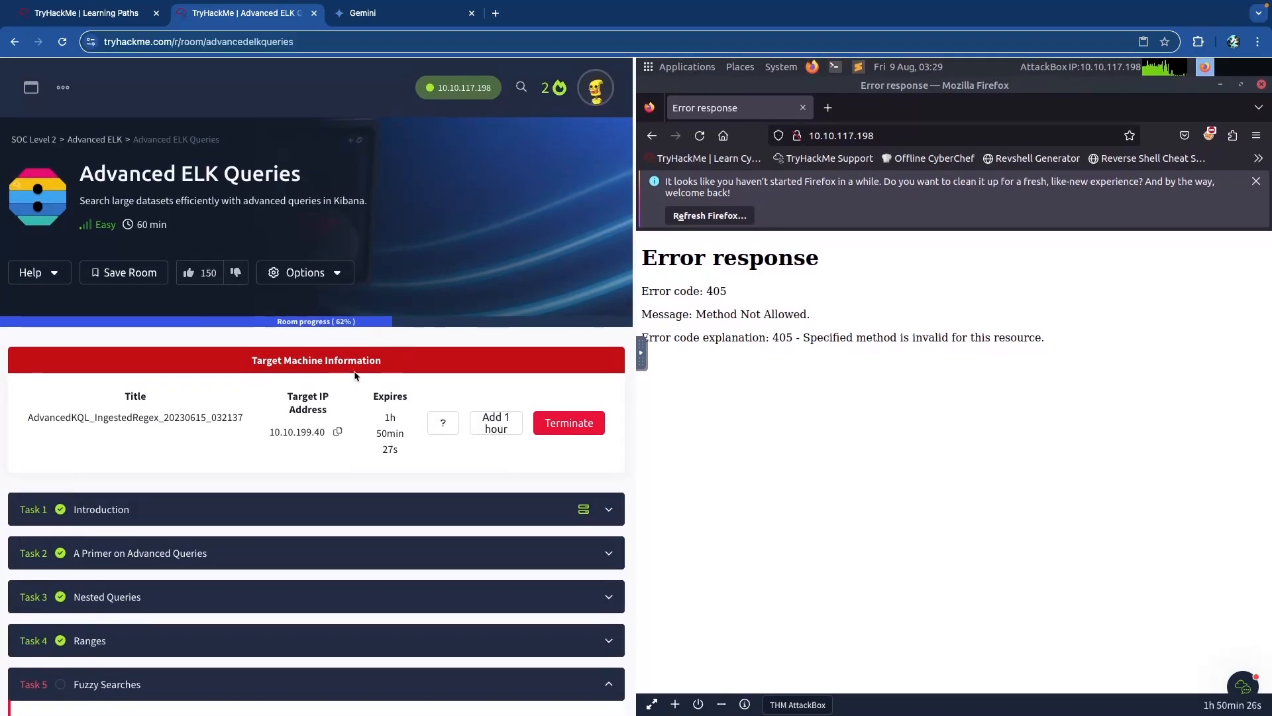
pyautogui.click(337, 429)
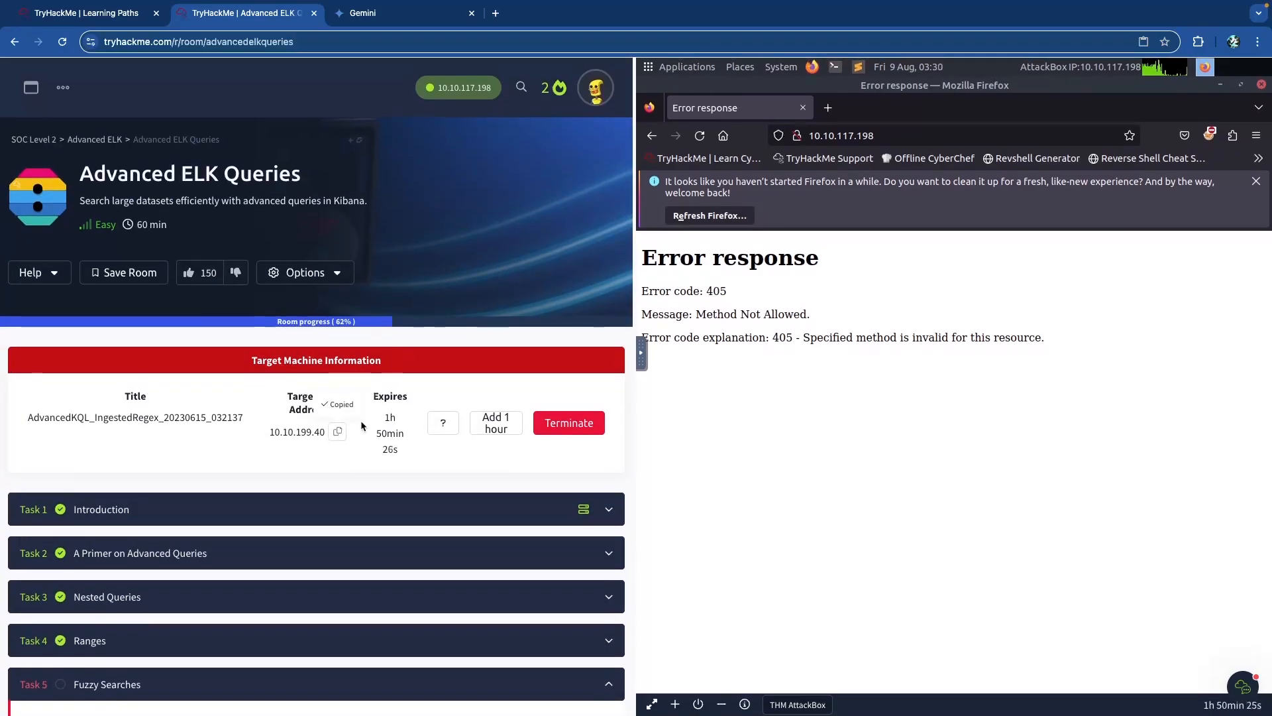
pyautogui.click(829, 134)
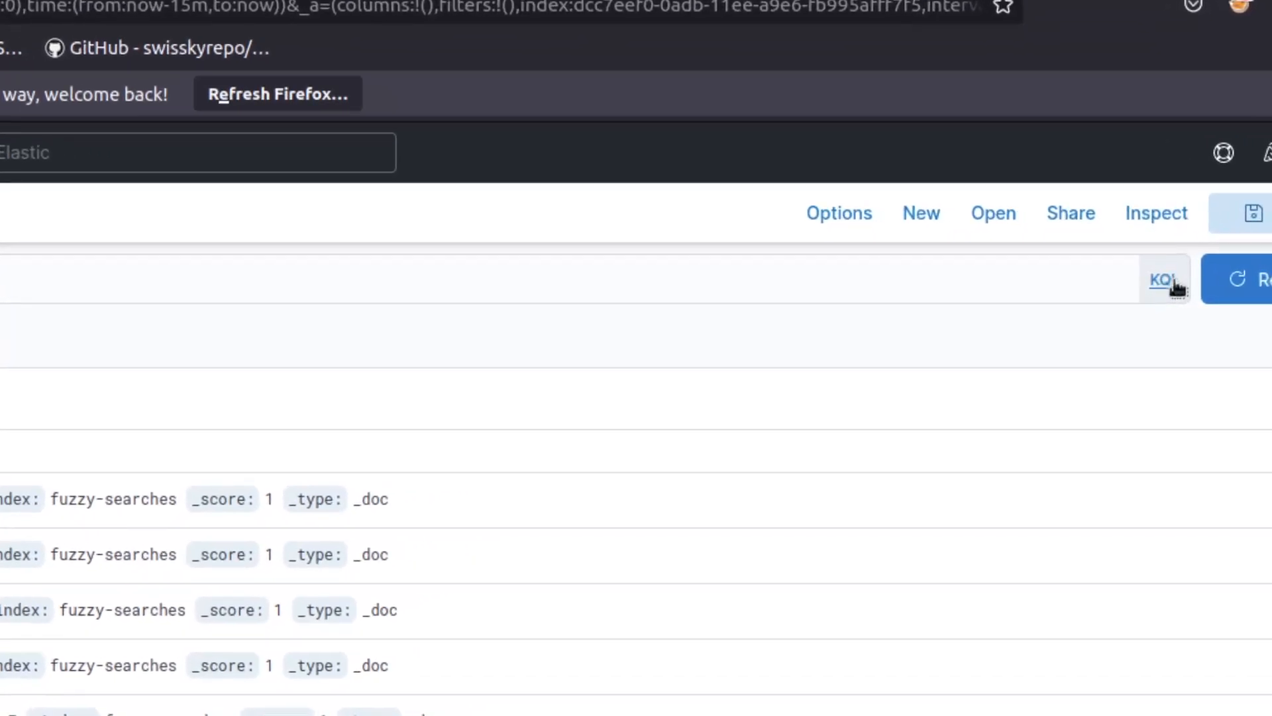
# Turn off Kibana Query Language so the search bar uses Lucene syntax.
pyautogui.click(1171, 283)
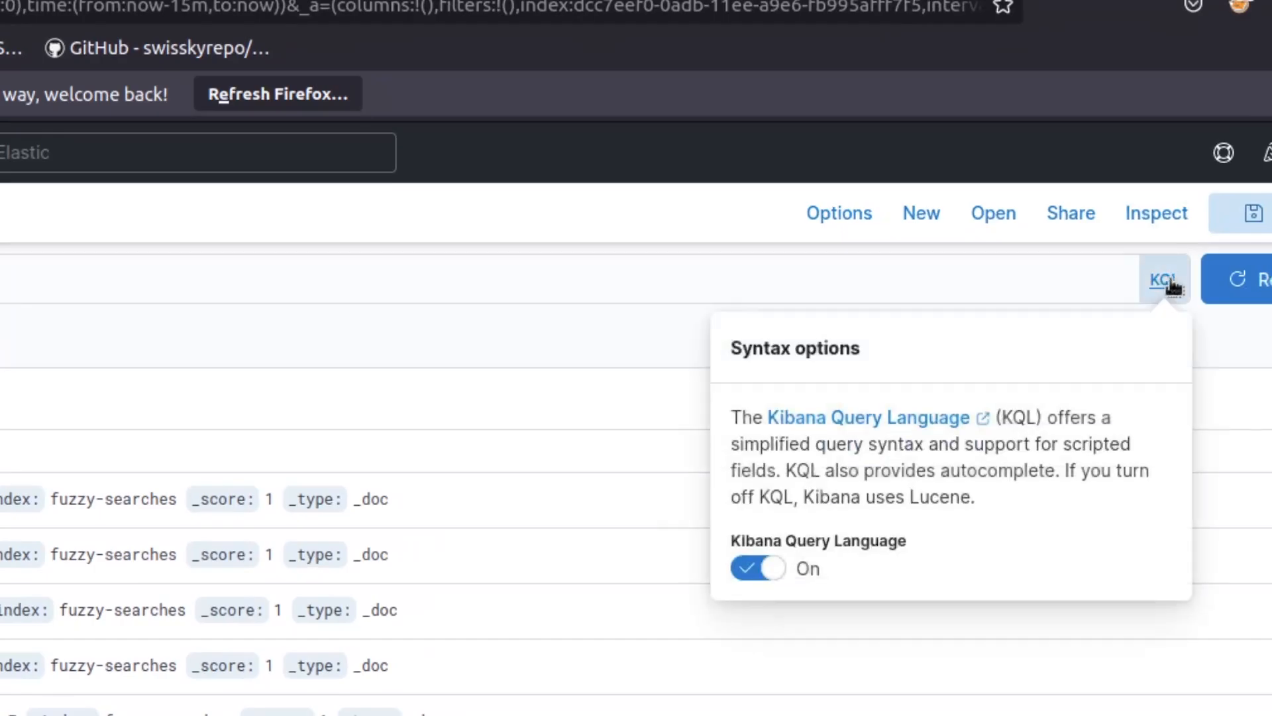
pyautogui.click(779, 570)
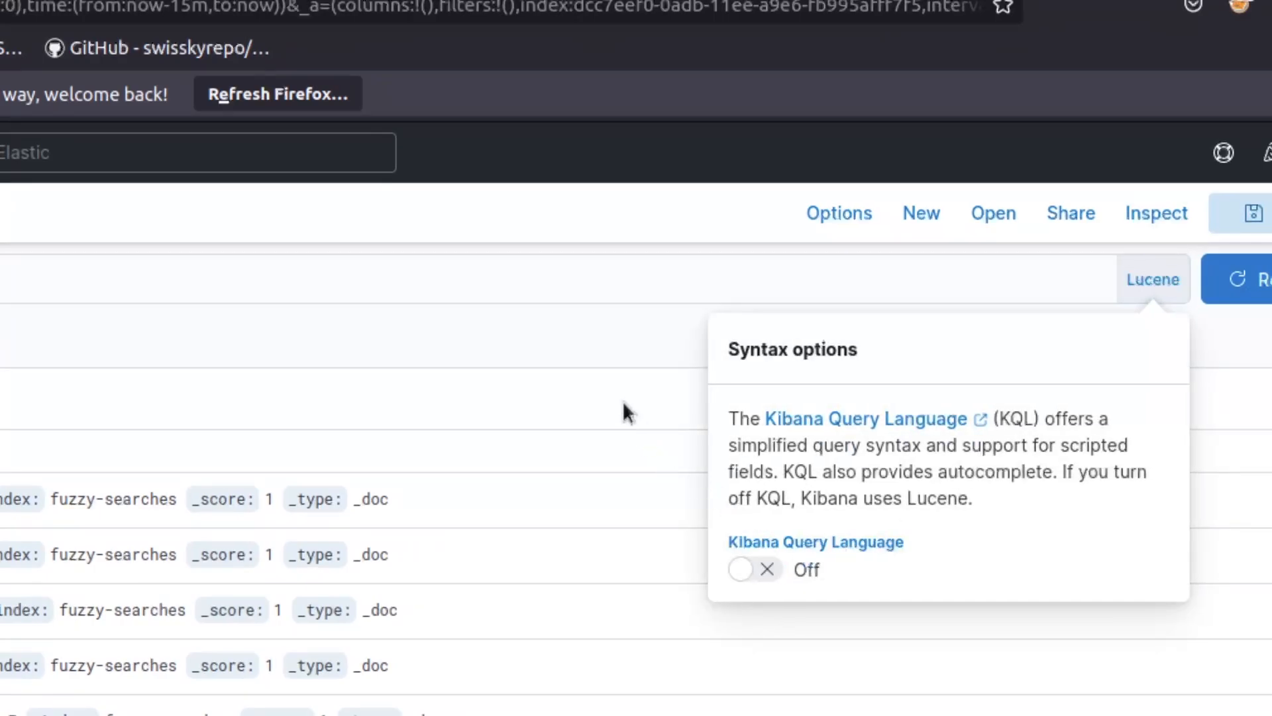
pyautogui.click(610, 287)
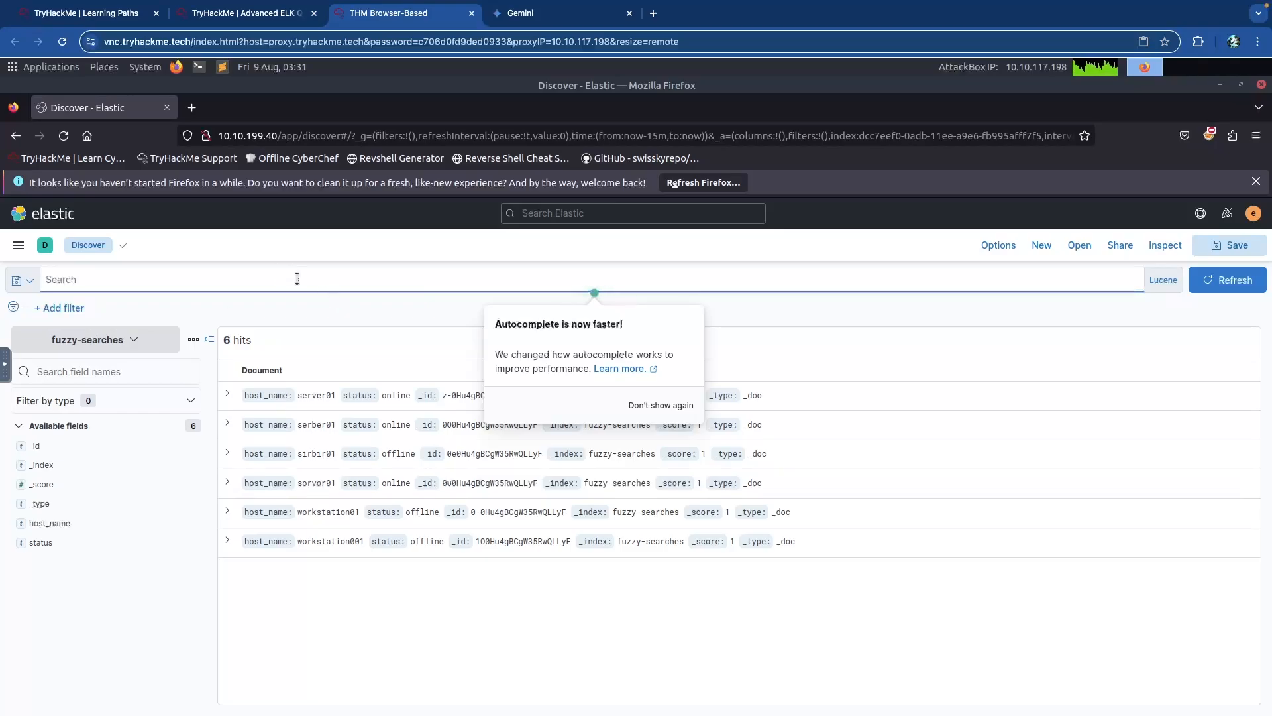
# Run fuzzy searches host_name:server01~1, then host_name:workstation01~1, returning workstation01 and workstation001.
pyautogui.write('host_name:server01~1')
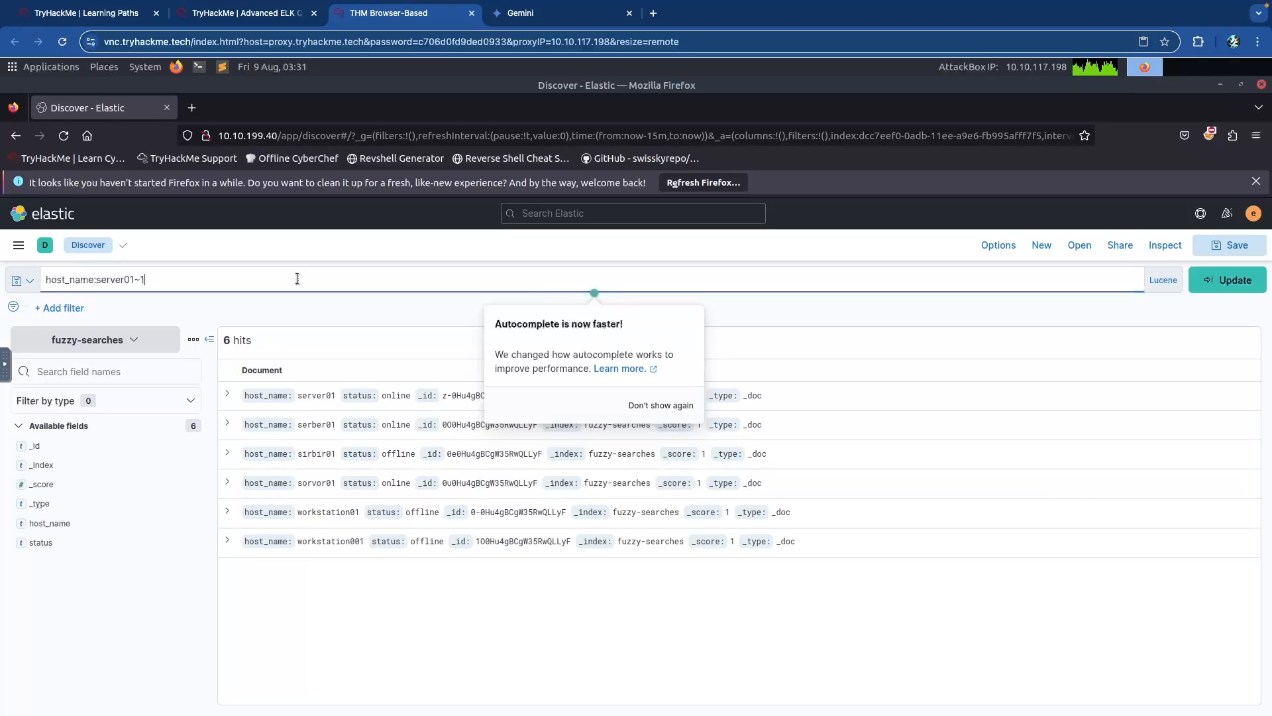
pyautogui.press('Return')
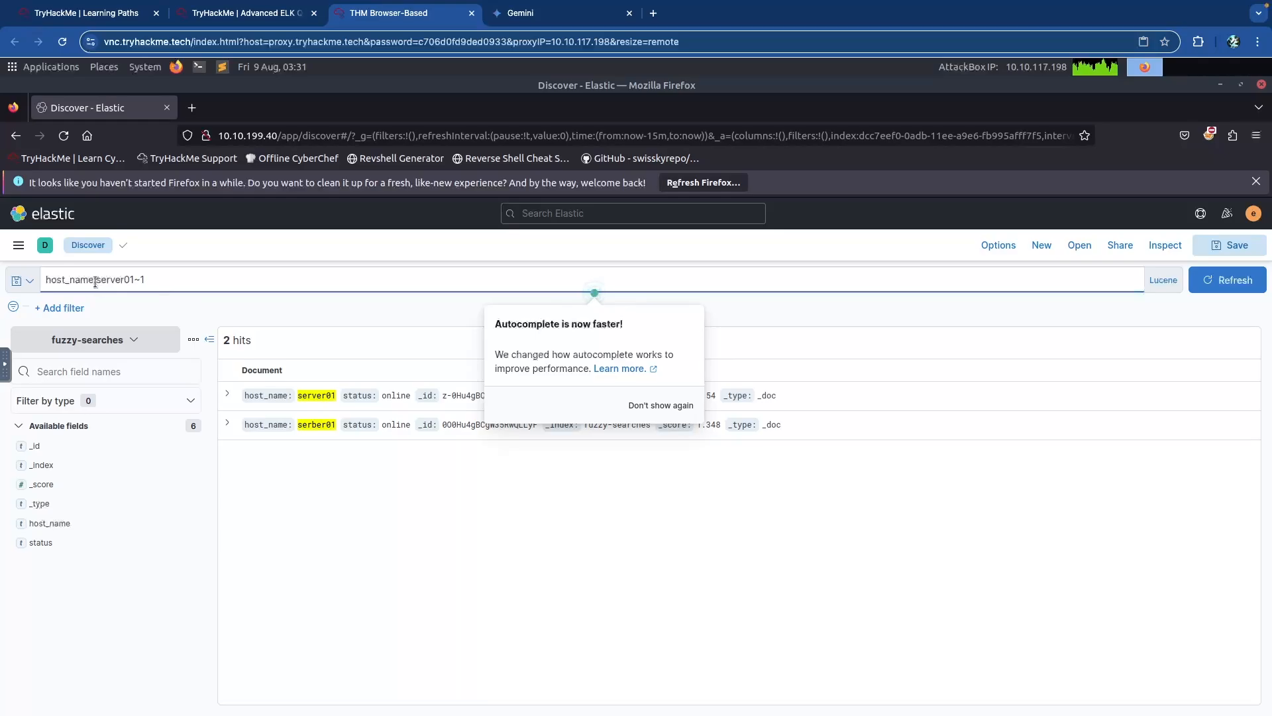
pyautogui.click(209, 275)
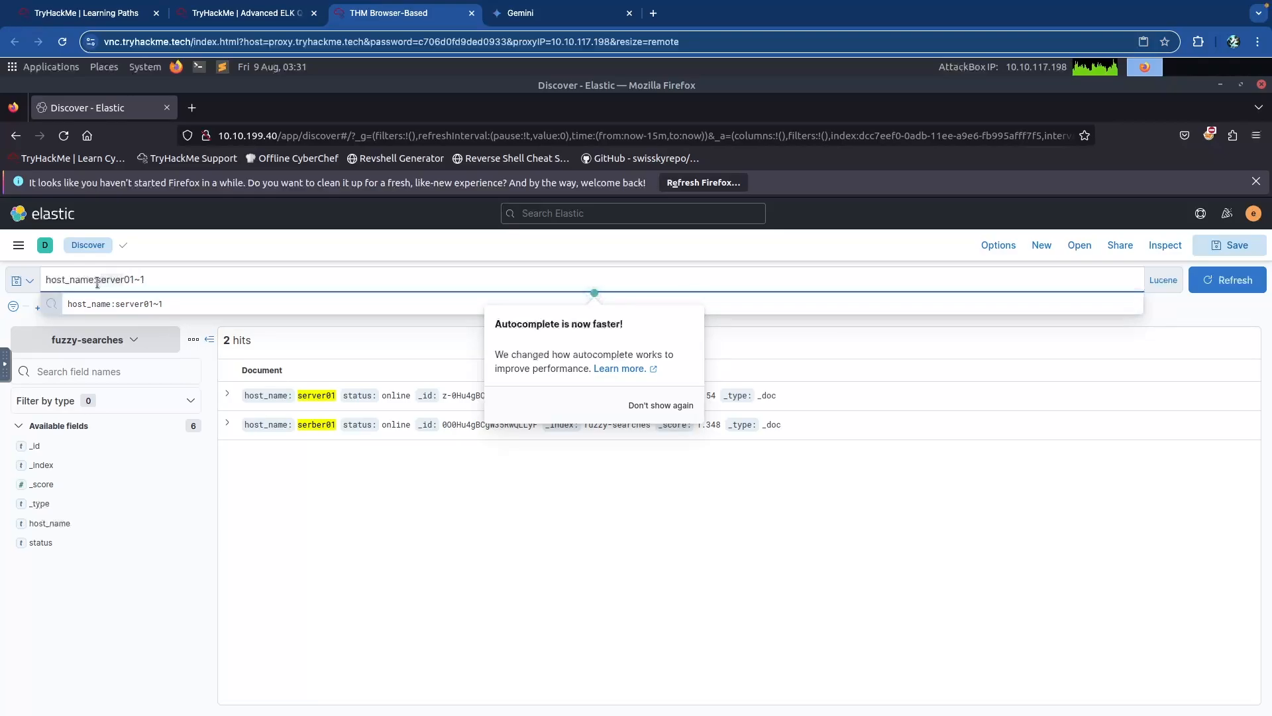
pyautogui.write('workstation')
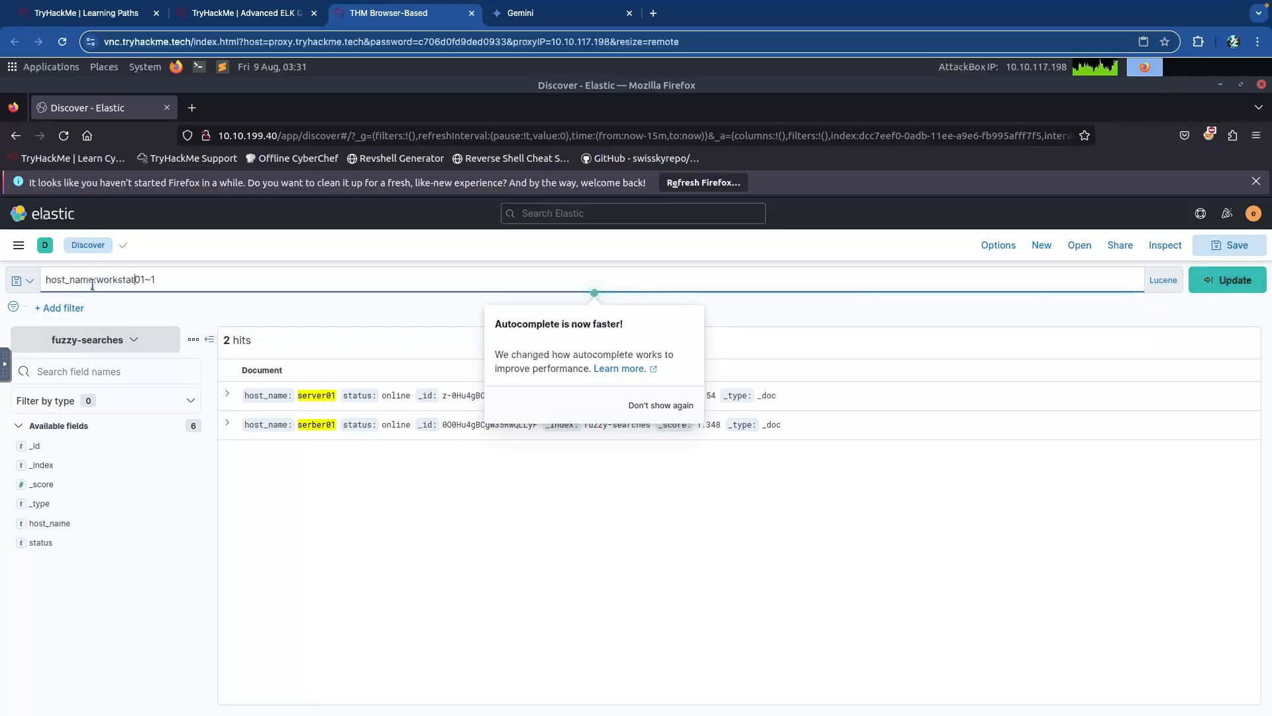
pyautogui.press('Return')
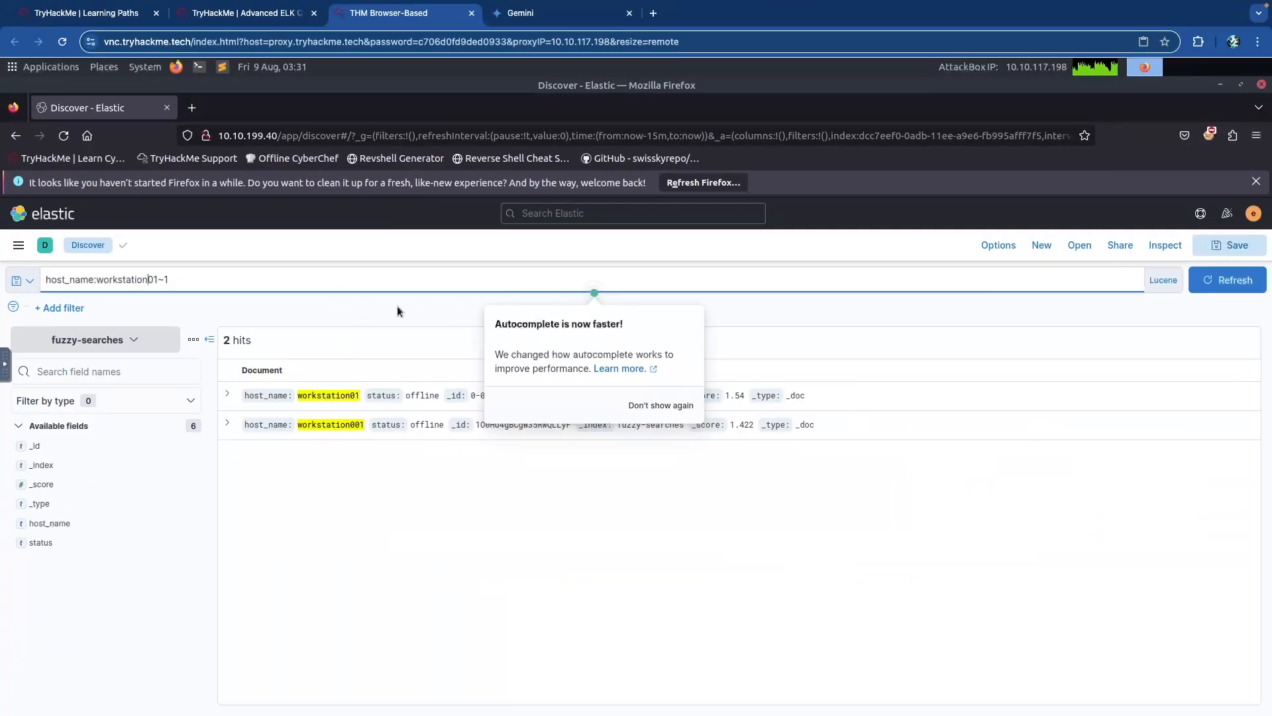
pyautogui.click(397, 307)
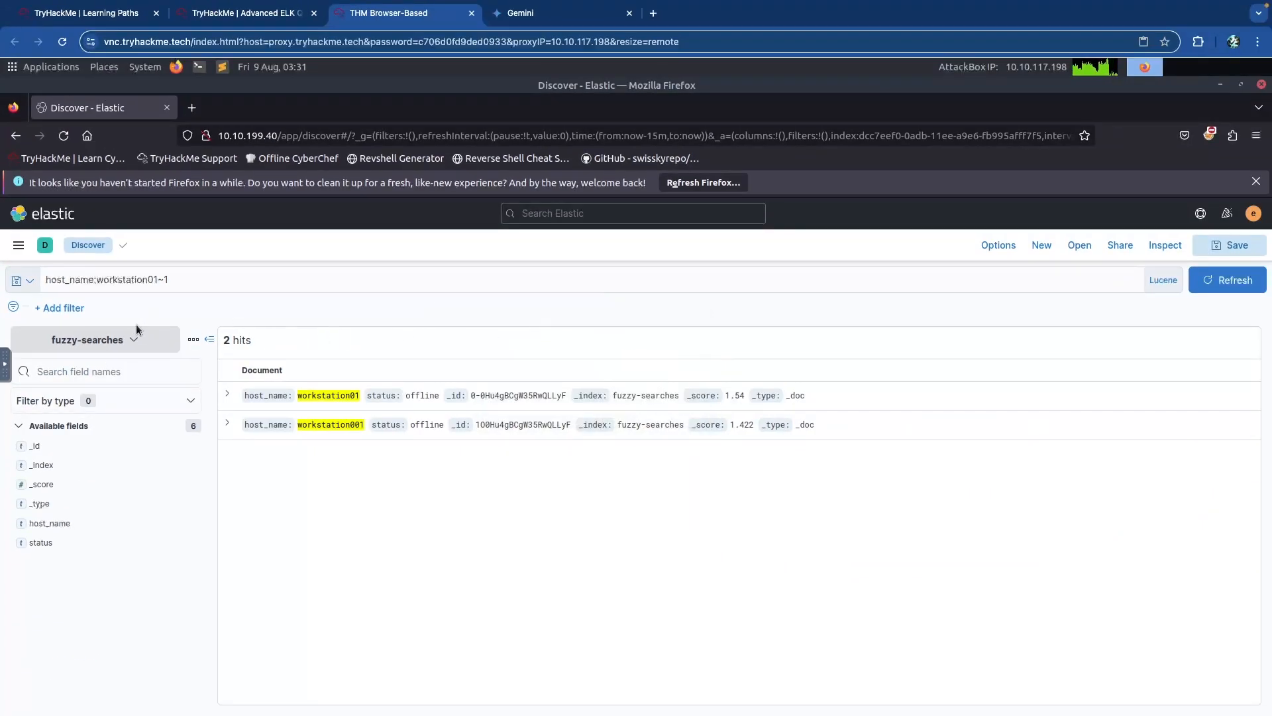
# Switch to the incidents index pattern and refresh with the old fuzzy query cleared.
pyautogui.click(106, 341)
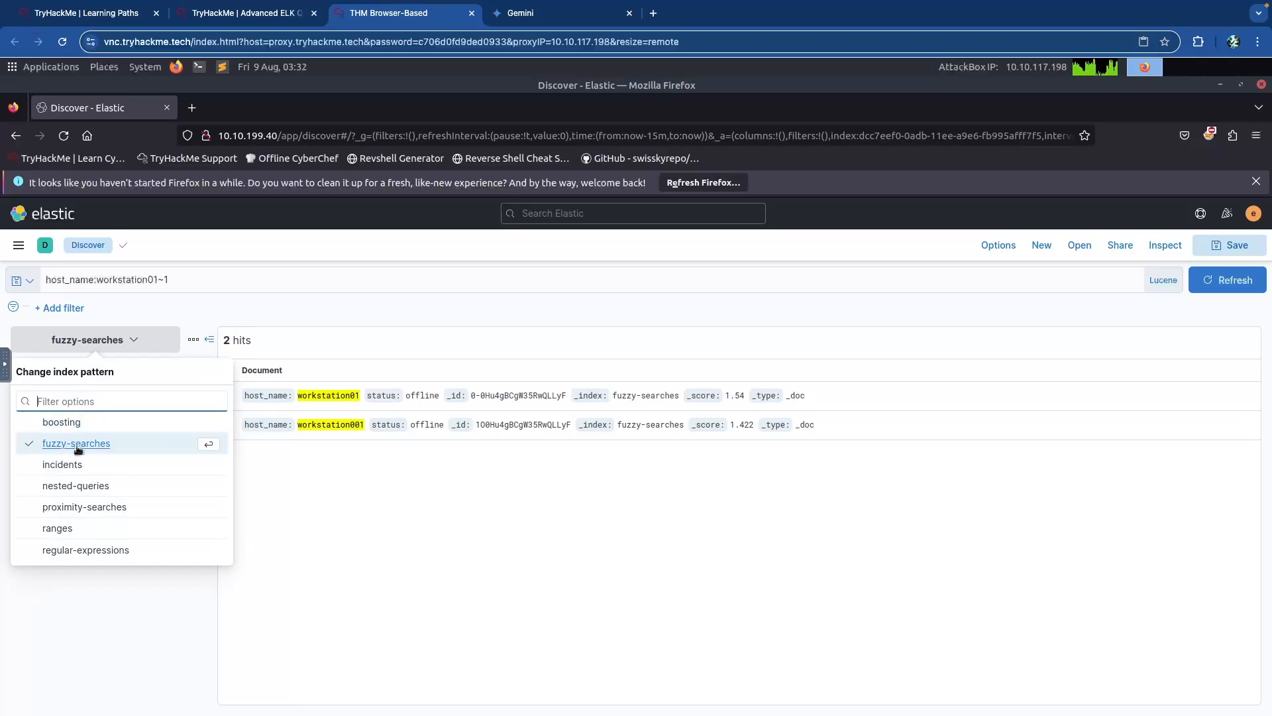
pyautogui.click(62, 465)
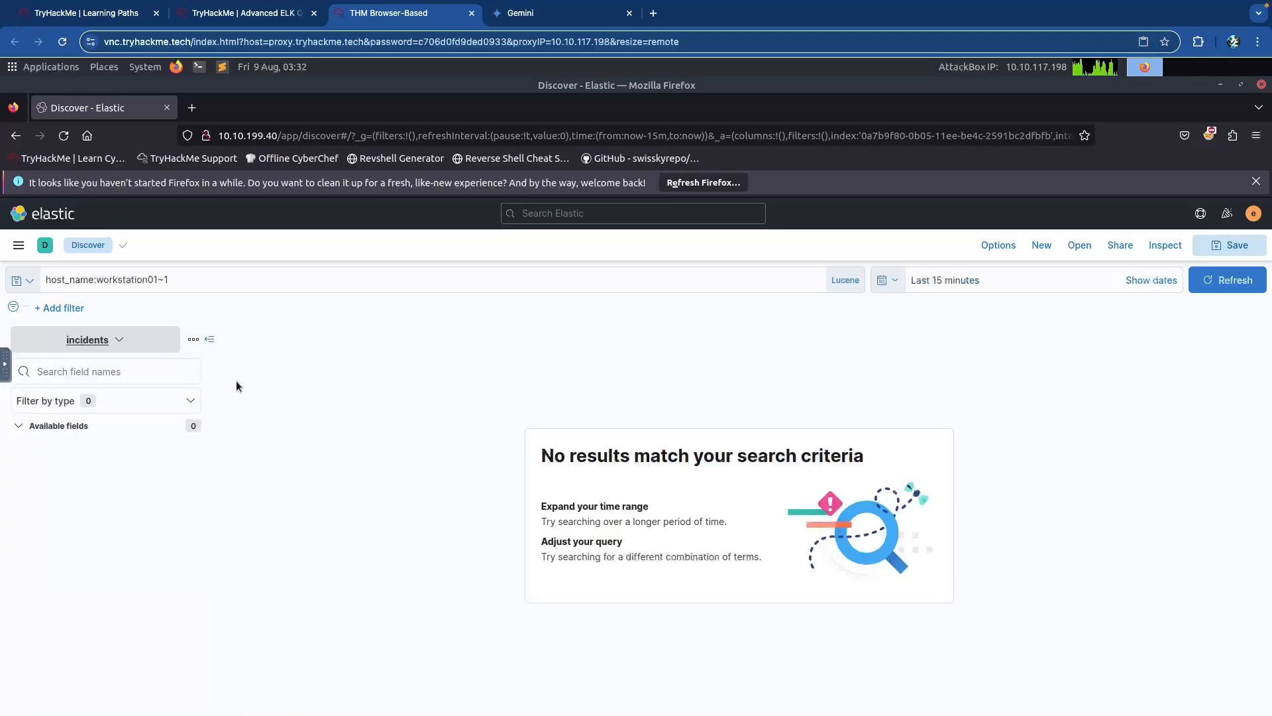
pyautogui.click(245, 283)
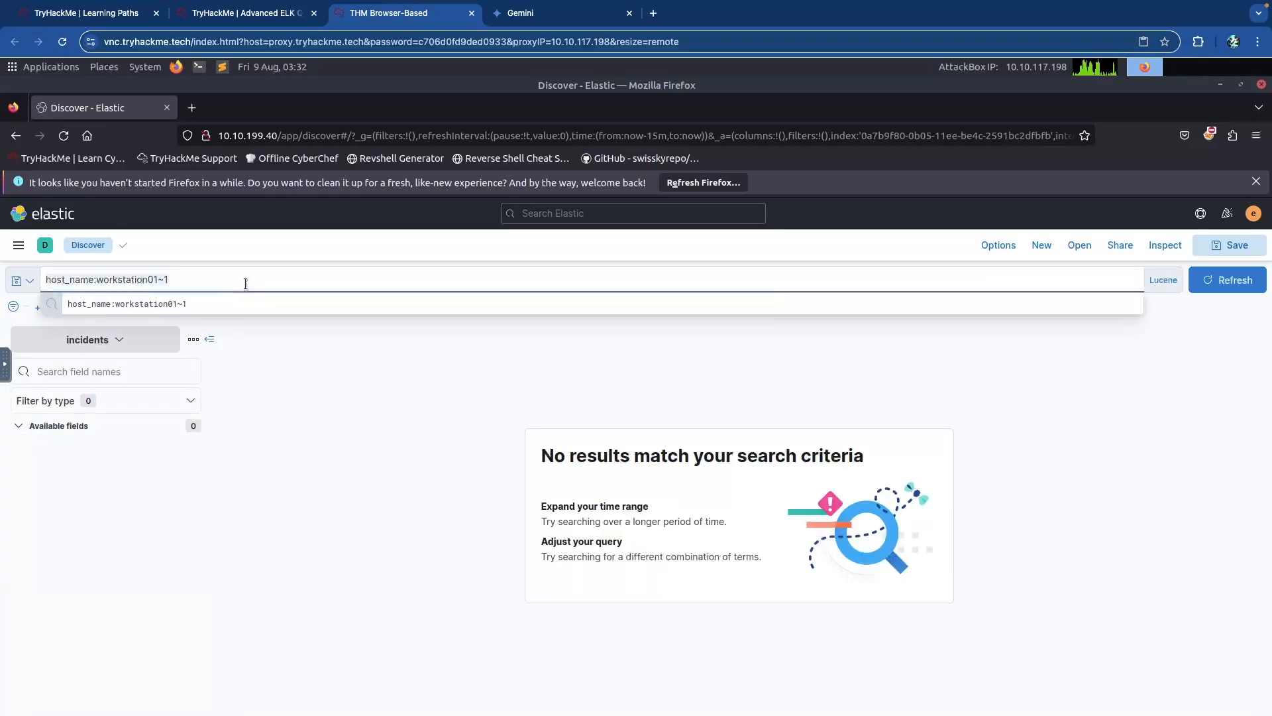
pyautogui.hotkey('ctrl', 'a')
pyautogui.press('BackSpace')
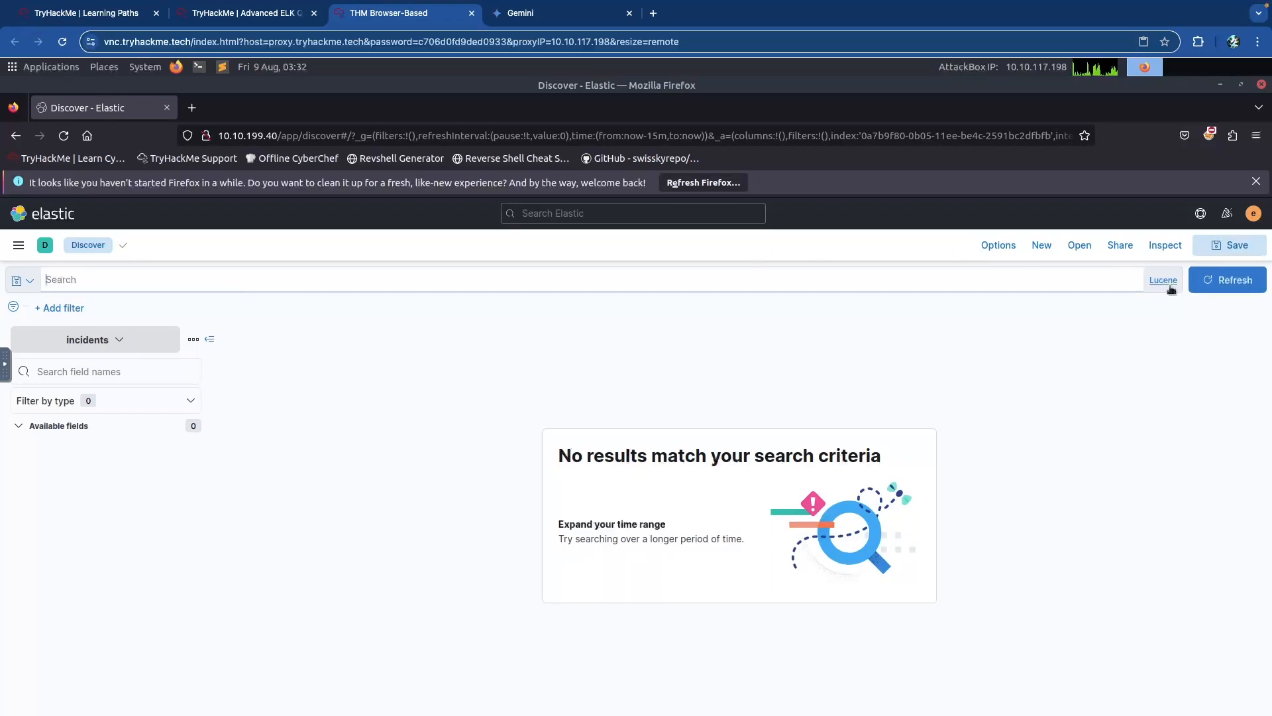
pyautogui.click(1229, 279)
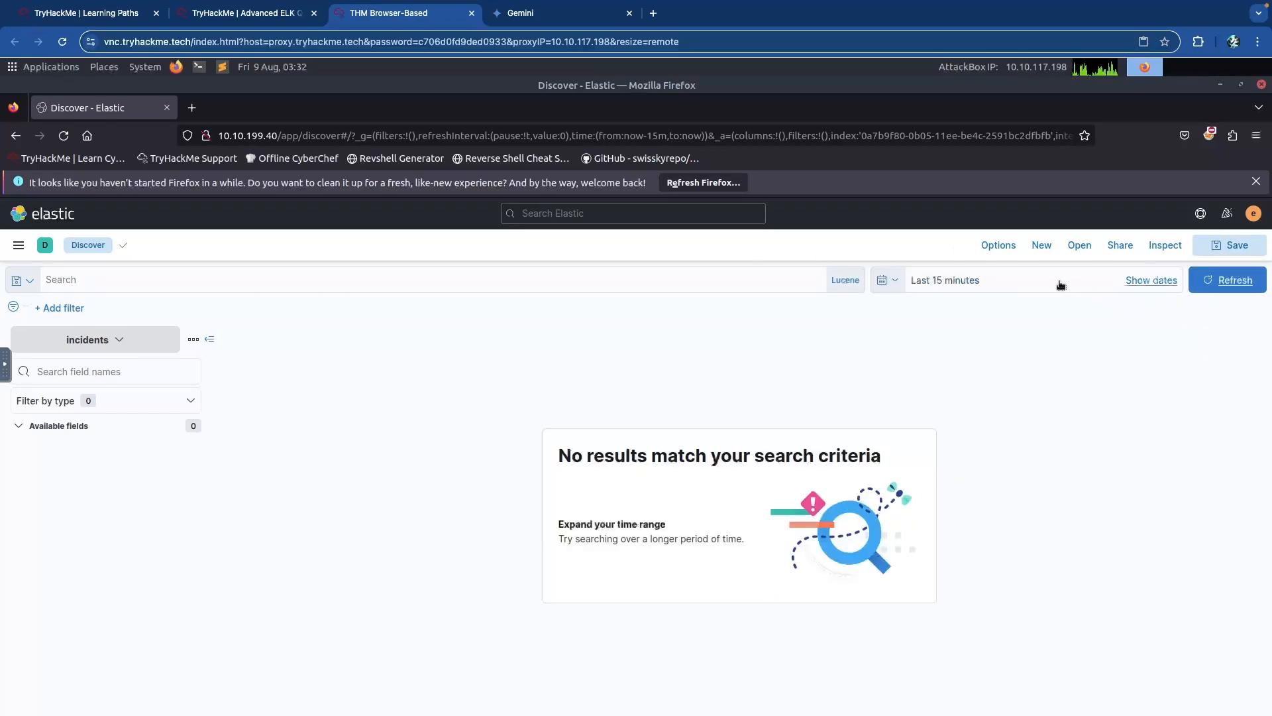
# Set the time range's absolute start date to Jan 1, 2022.
pyautogui.click(1030, 283)
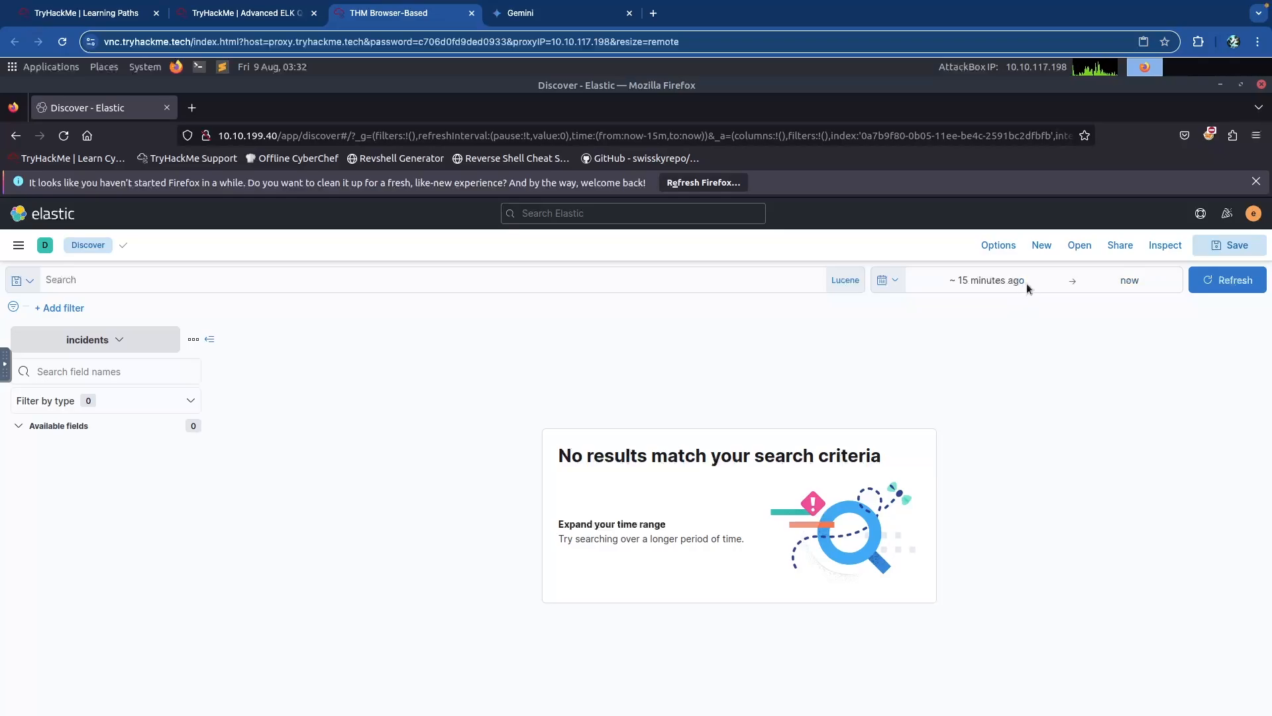
pyautogui.click(980, 280)
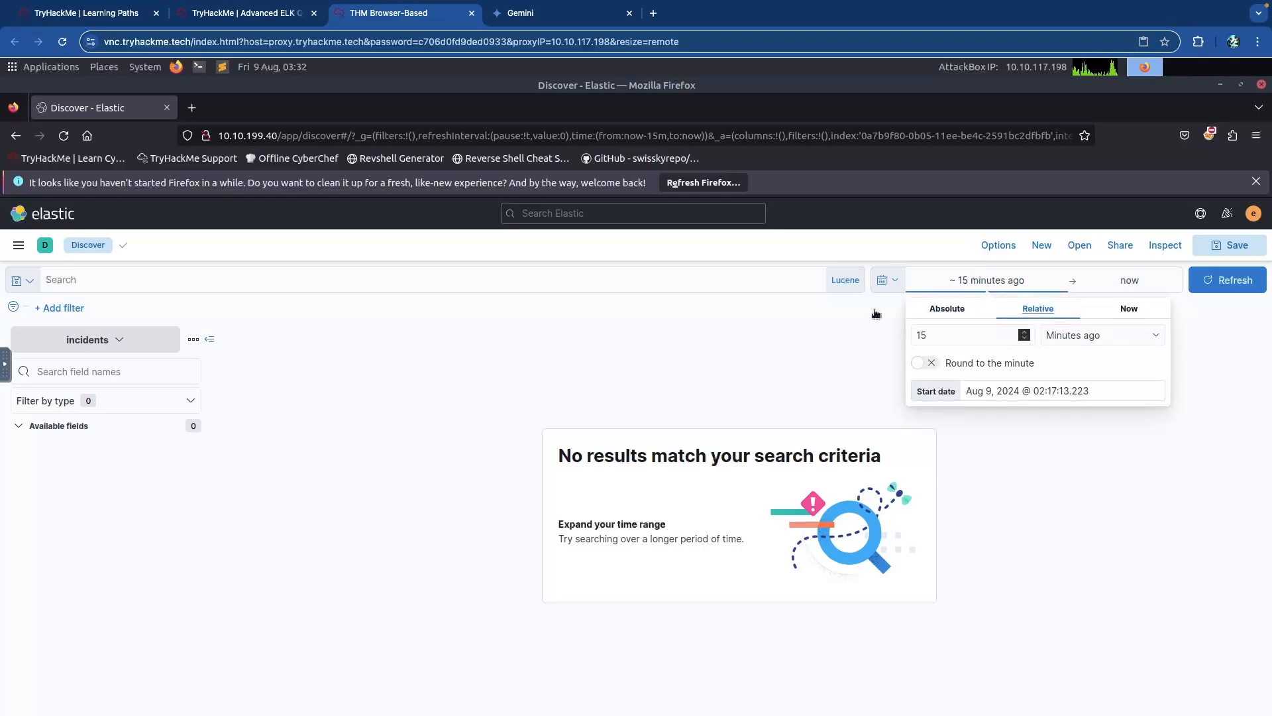
pyautogui.click(956, 313)
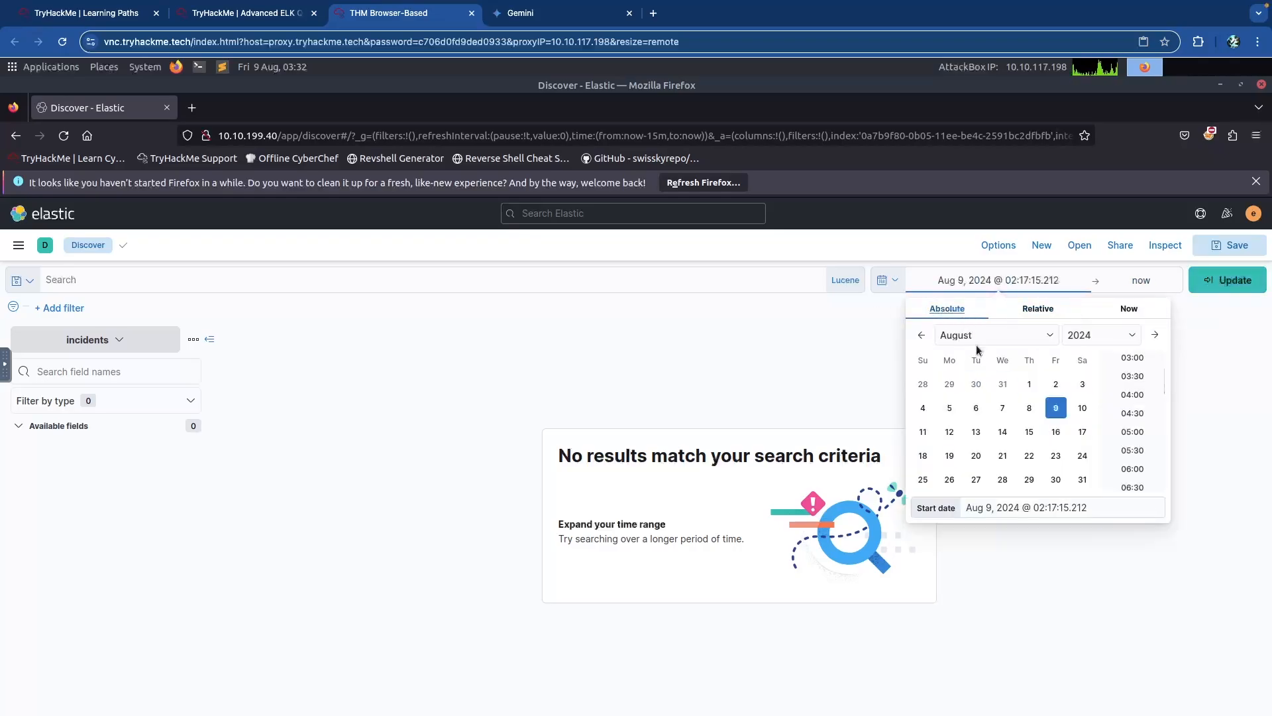
pyautogui.click(1080, 336)
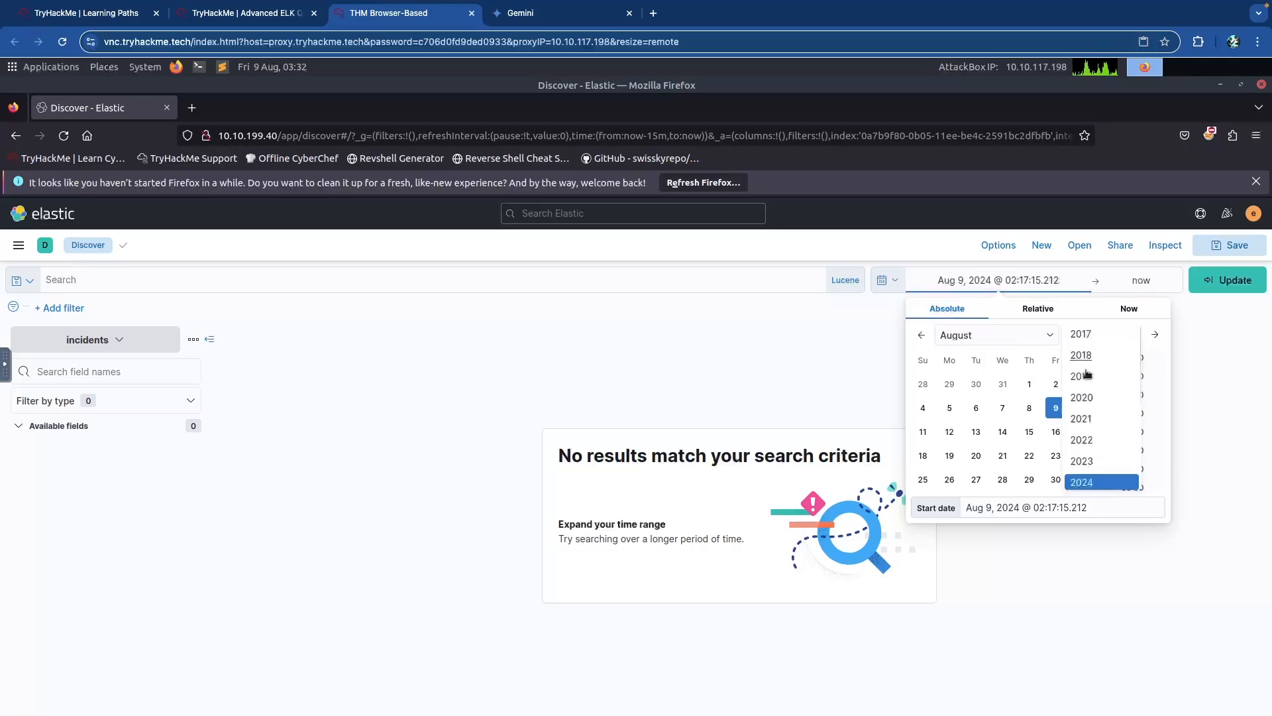
pyautogui.click(1082, 440)
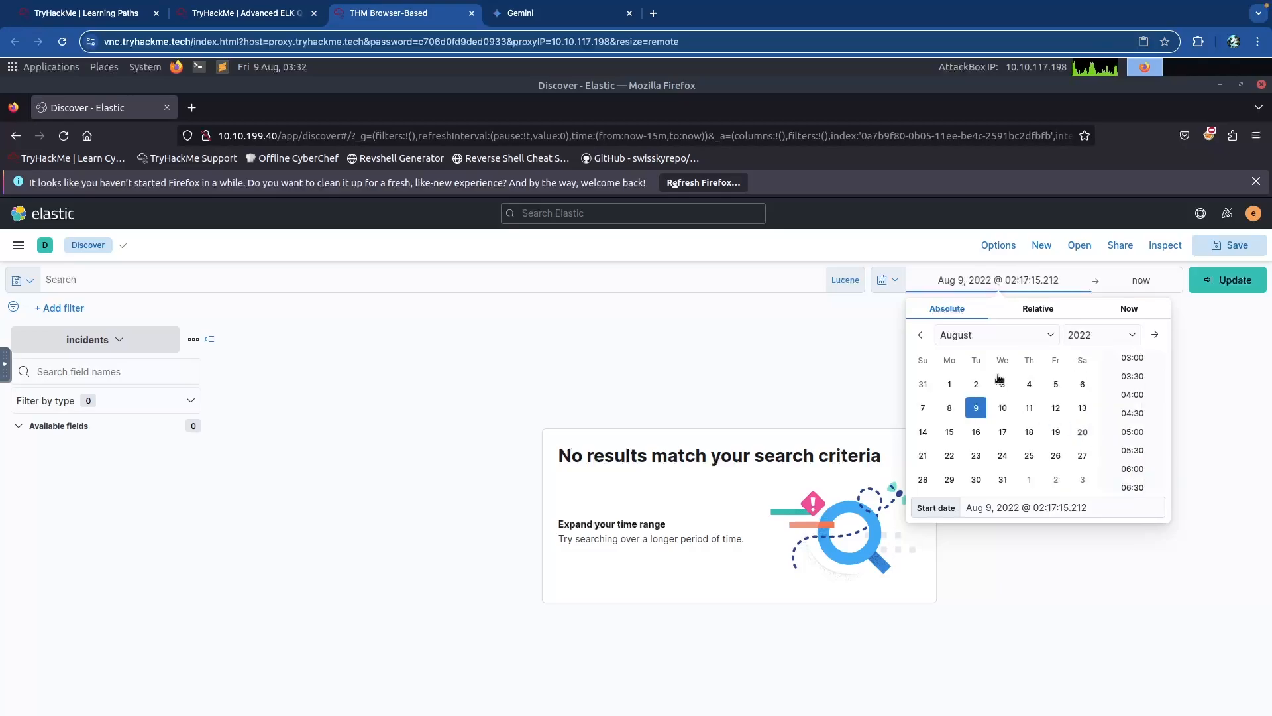
pyautogui.click(970, 337)
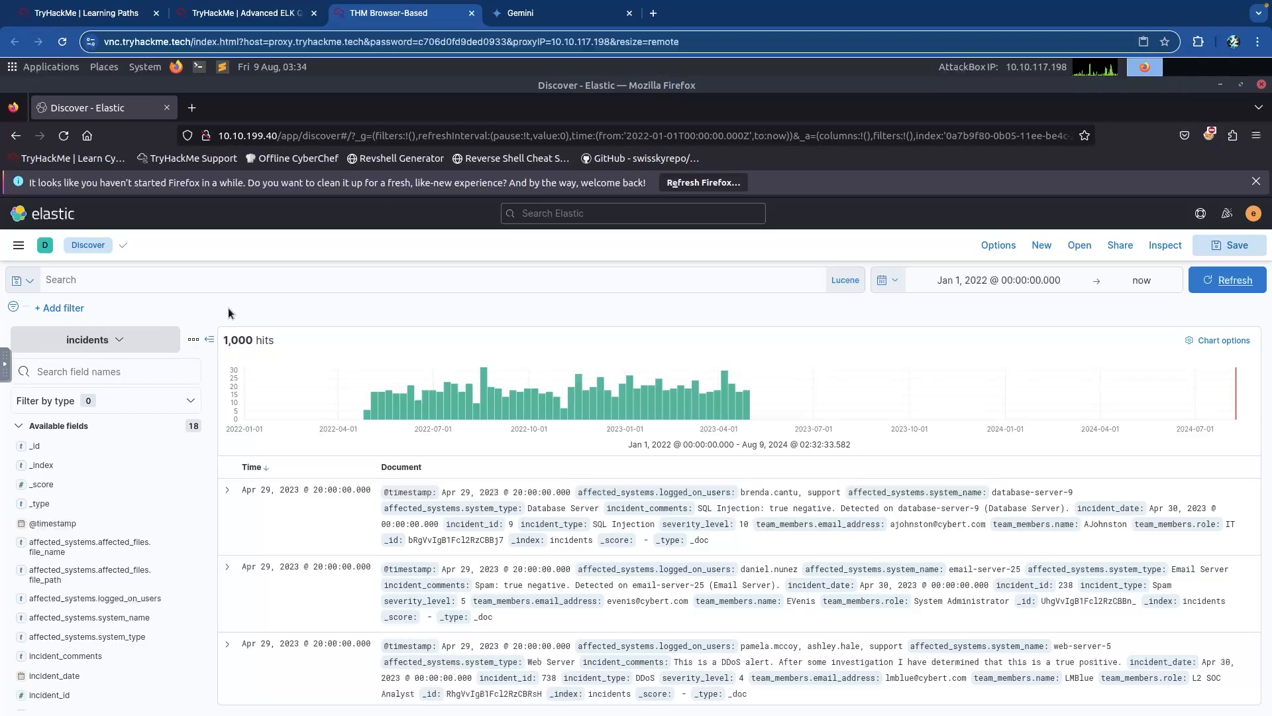
pyautogui.click(255, 13)
pyautogui.scroll(-20, 230, 350)
pyautogui.scroll(-15, 230, 350)
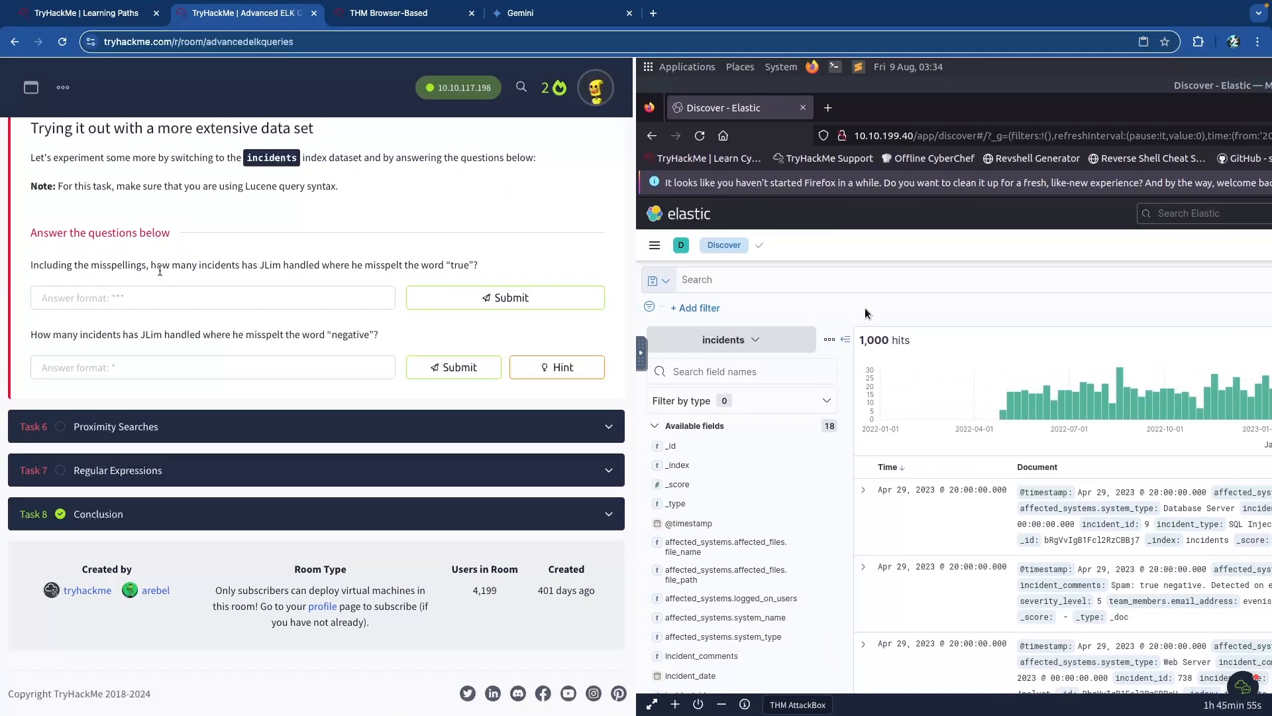
pyautogui.scroll(8, 162, 273)
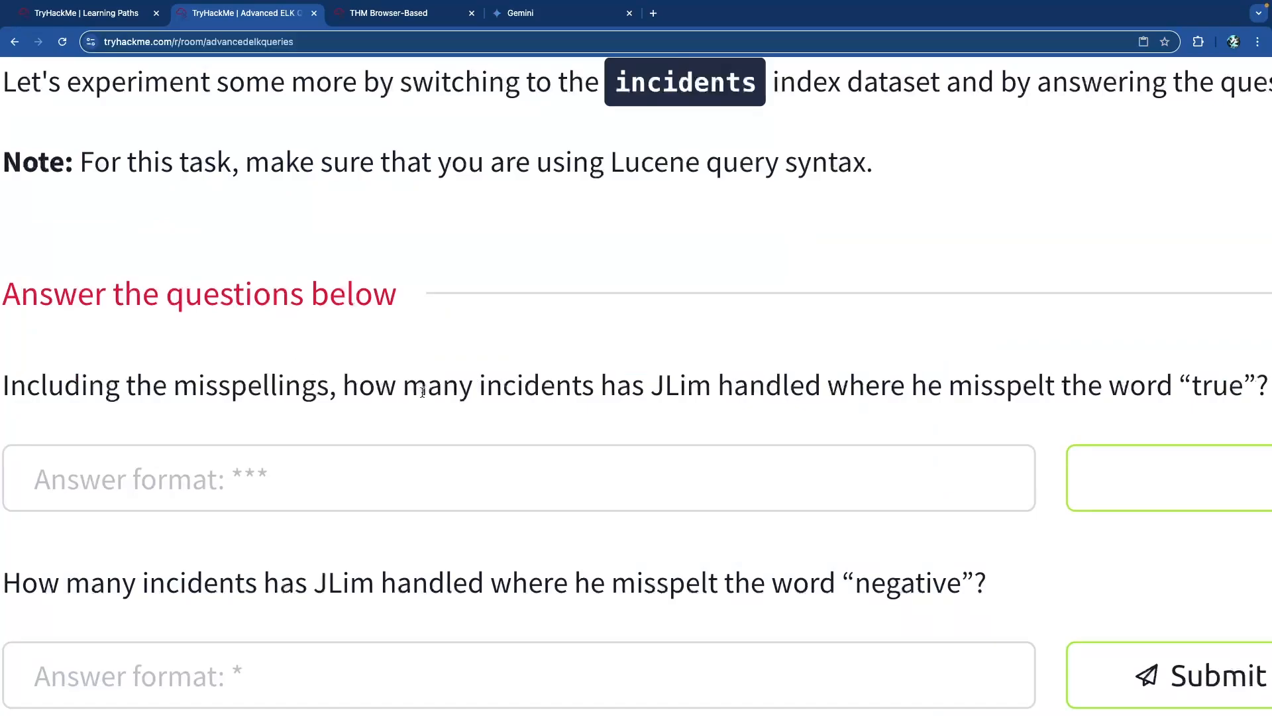
pyautogui.hscroll(3, 563, 397)
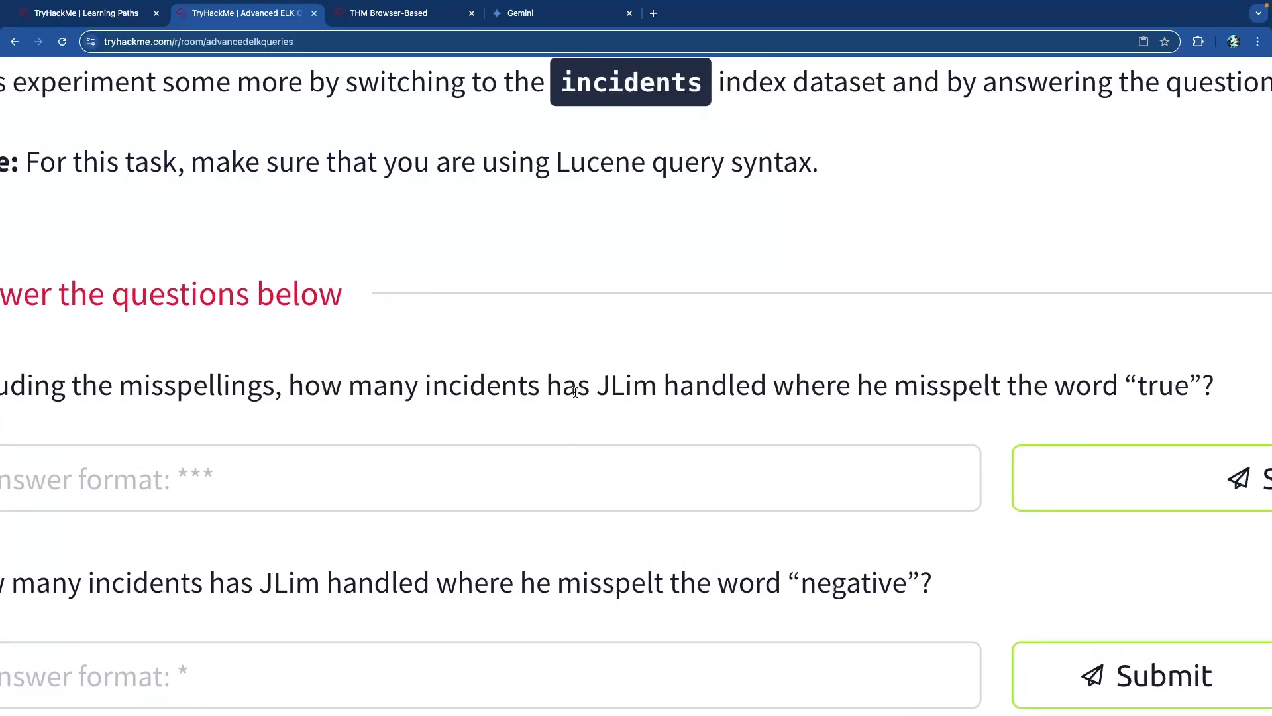
pyautogui.hscroll(1, 575, 392)
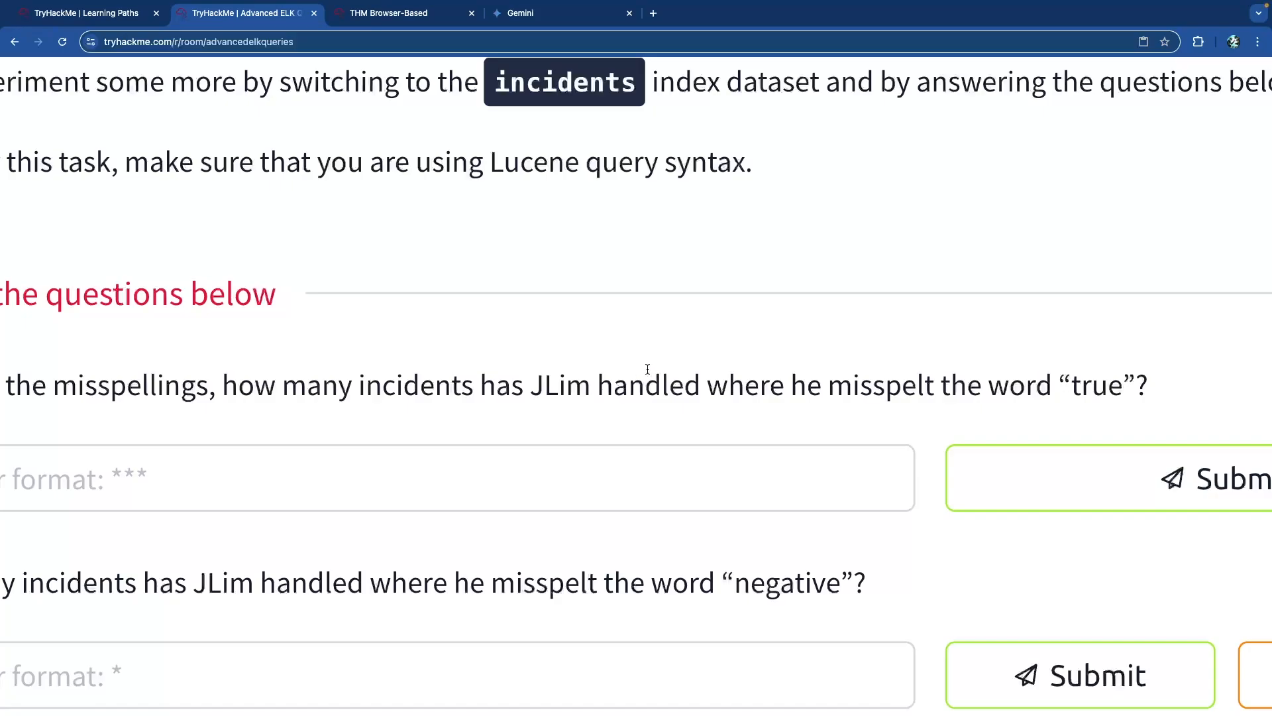
pyautogui.scroll(-5, 647, 370)
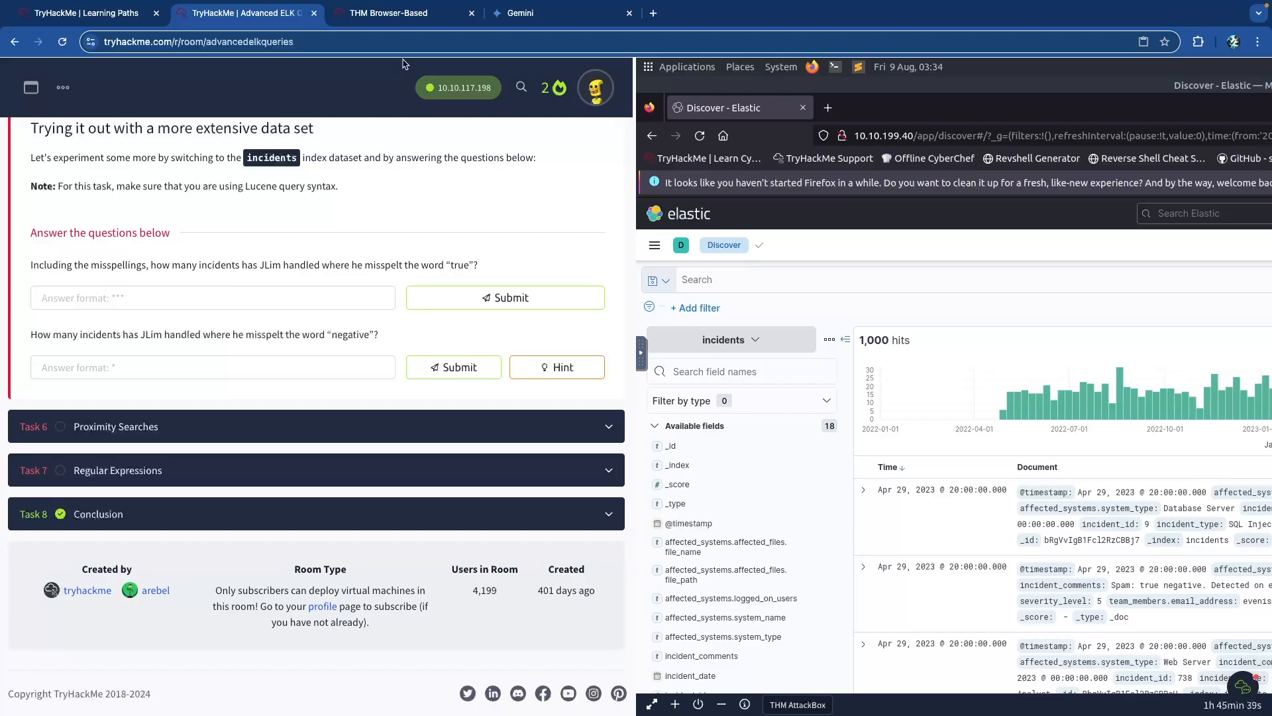
pyautogui.click(402, 19)
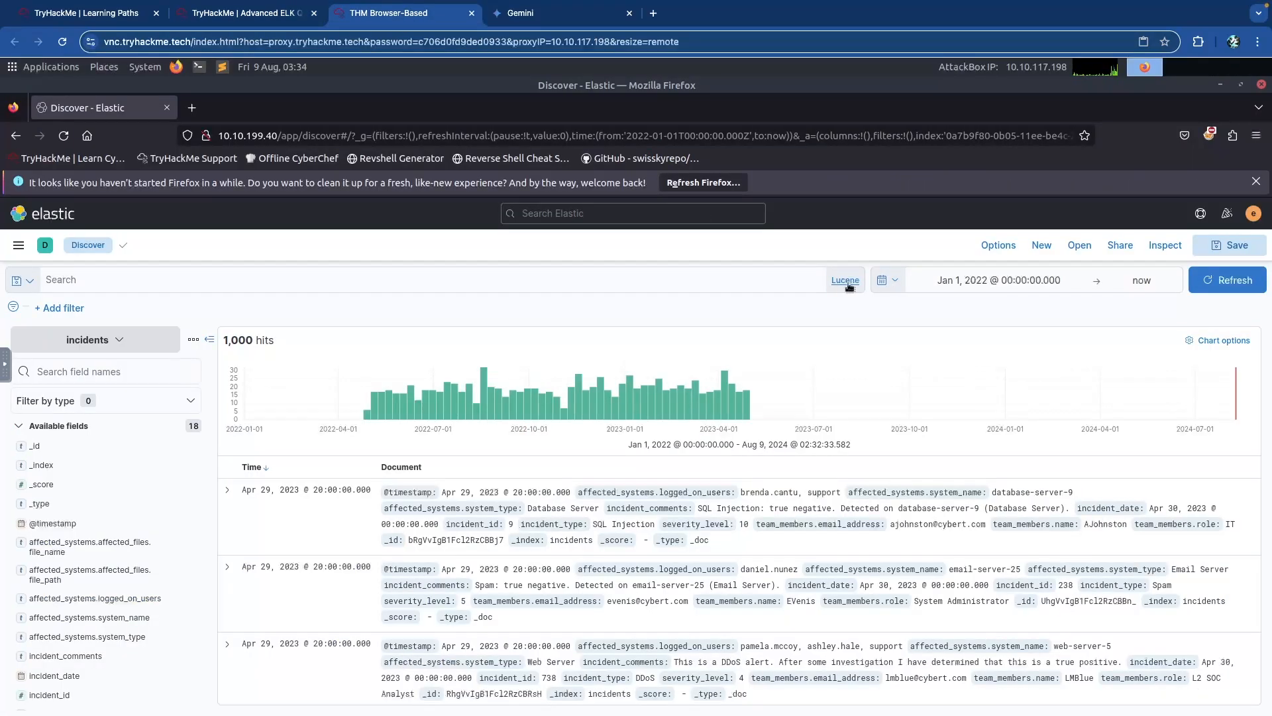
pyautogui.click(649, 279)
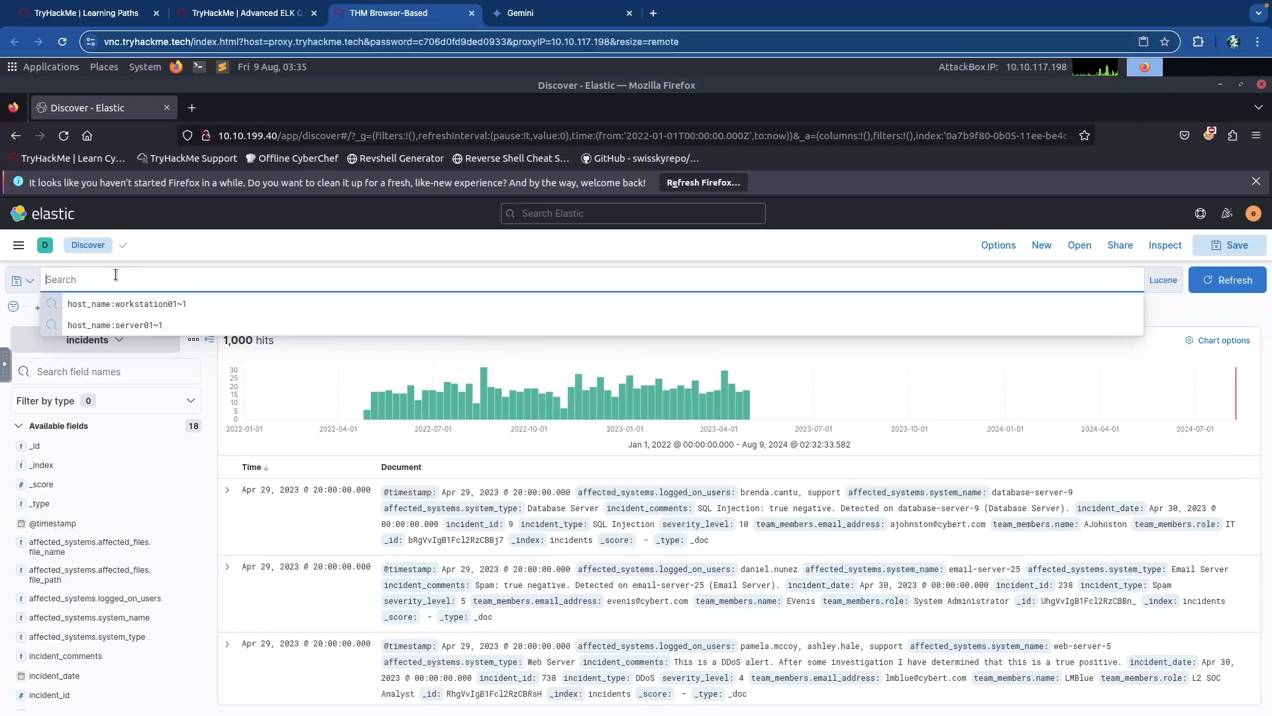
# Filter the incidents to one team member's e-mail address with a team_members.email_address query.
pyautogui.click(222, 349)
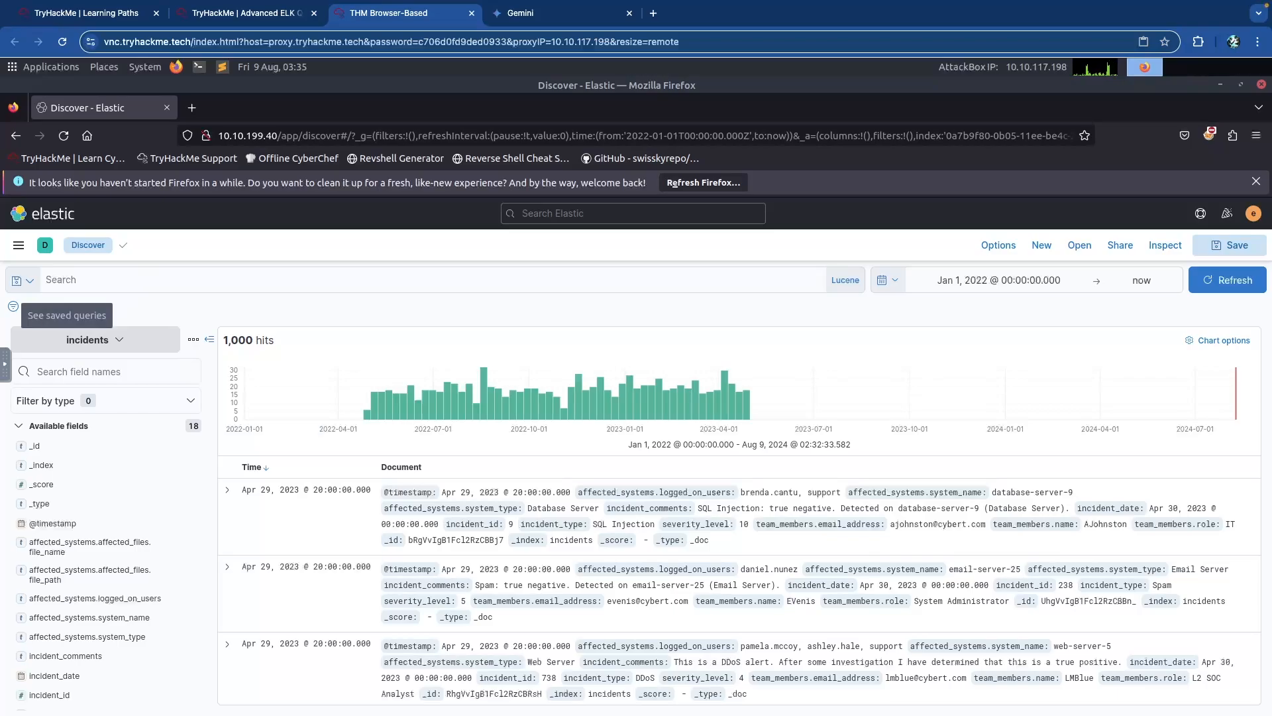
pyautogui.click(255, 279)
pyautogui.write('team_members.email_address')
pyautogui.press('BackSpace')
pyautogui.press('BackSpace')
pyautogui.press('BackSpace')
pyautogui.press('BackSpace')
pyautogui.press('BackSpace')
pyautogui.press('BackSpace')
pyautogui.press('BackSpace')
pyautogui.press('BackSpace')
pyautogui.press('BackSpace')
pyautogui.press('BackSpace')
pyautogui.press('BackSpace')
pyautogui.press('BackSpace')
pyautogui.press('BackSpace')
pyautogui.press('BackSpace')
pyautogui.press('BackSpace')
pyautogui.press('BackSpace')
pyautogui.press('BackSpace')
pyautogui.press('BackSpace')
pyautogui.press('BackSpace')
pyautogui.press('BackSpace')
pyautogui.write('m_members.email_')
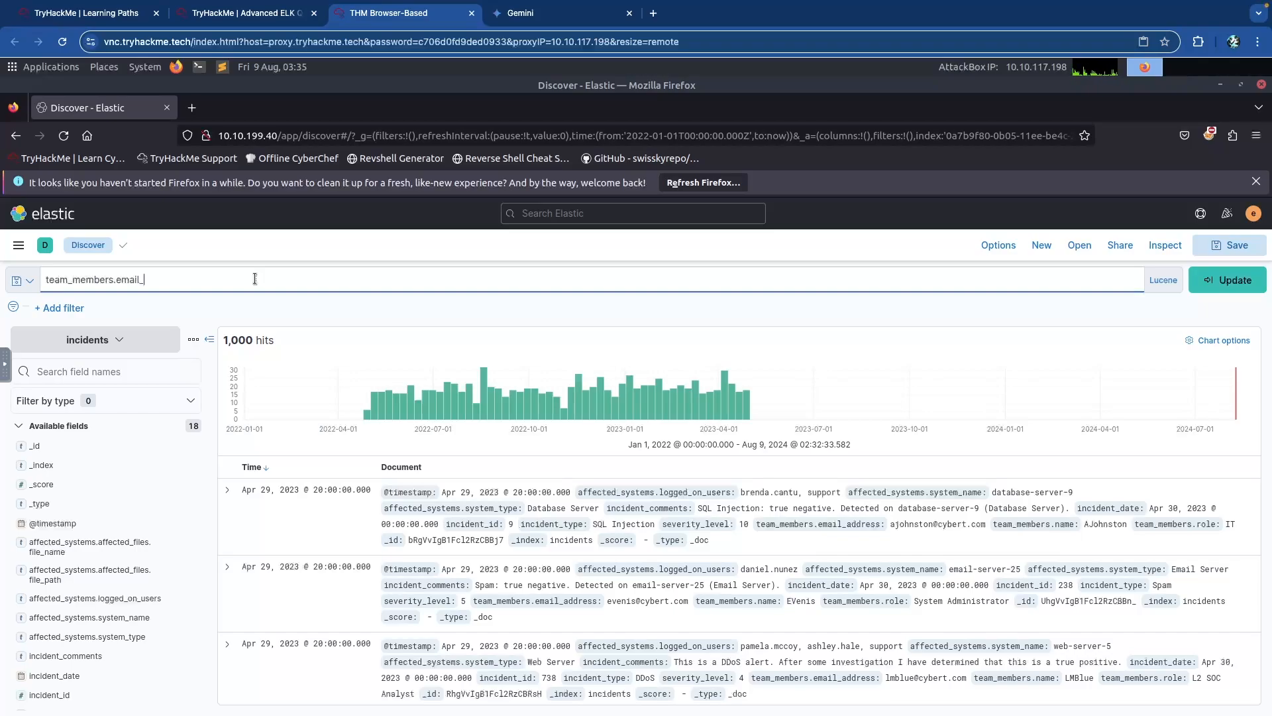
pyautogui.press('Return')
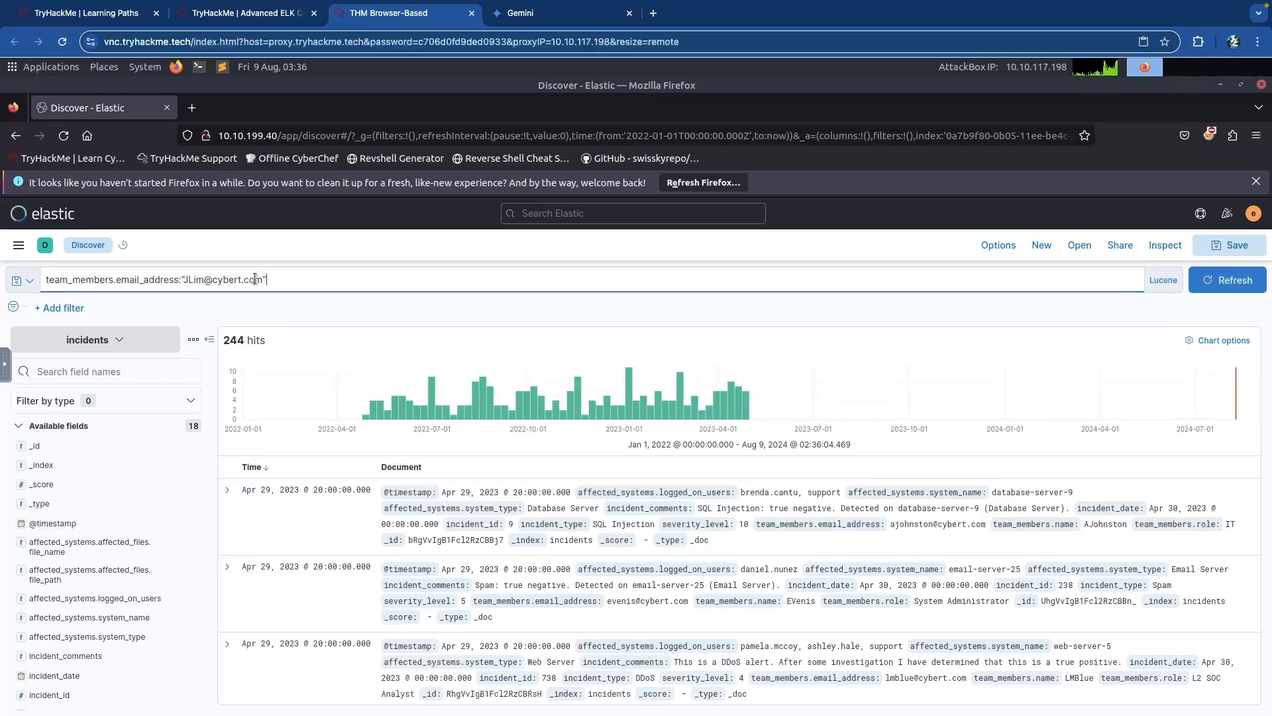
# Add AND incident_comments:true~1 to the query, lowering the fuzziness from 2 to 1.
pyautogui.write('AND incident_comments:true~2')
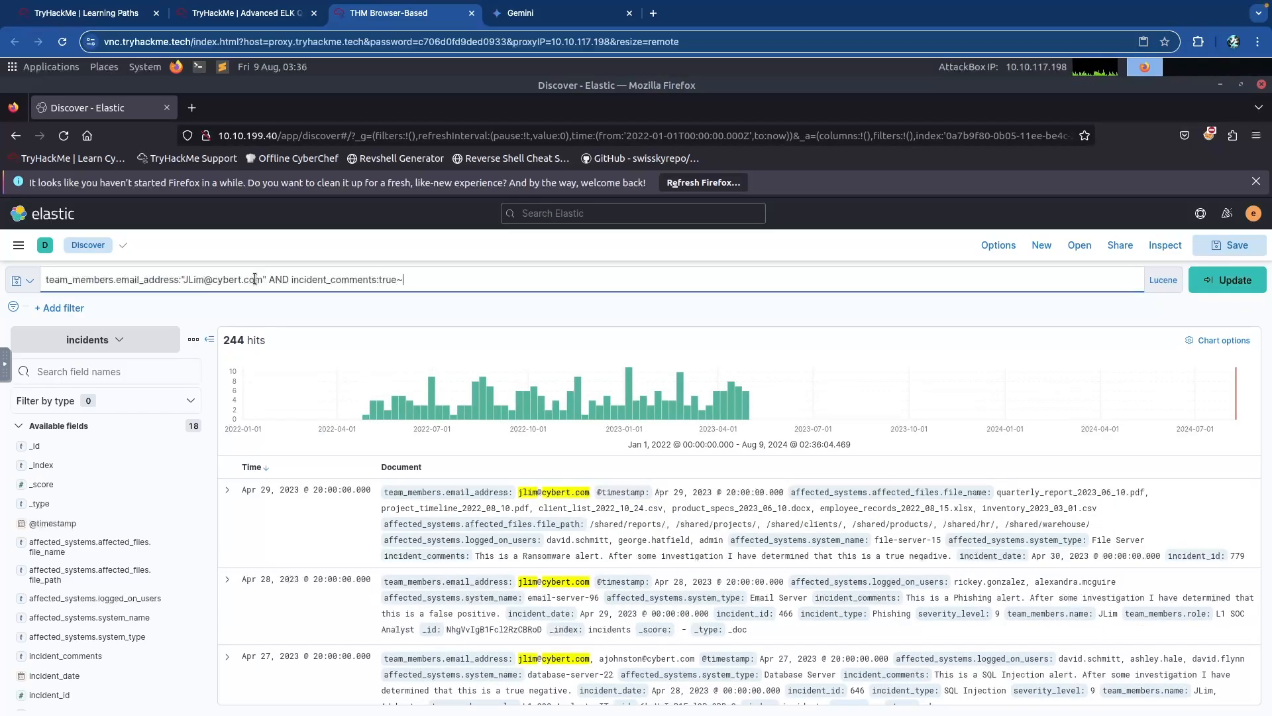
pyautogui.press('BackSpace')
pyautogui.write('1')
pyautogui.press('Return')
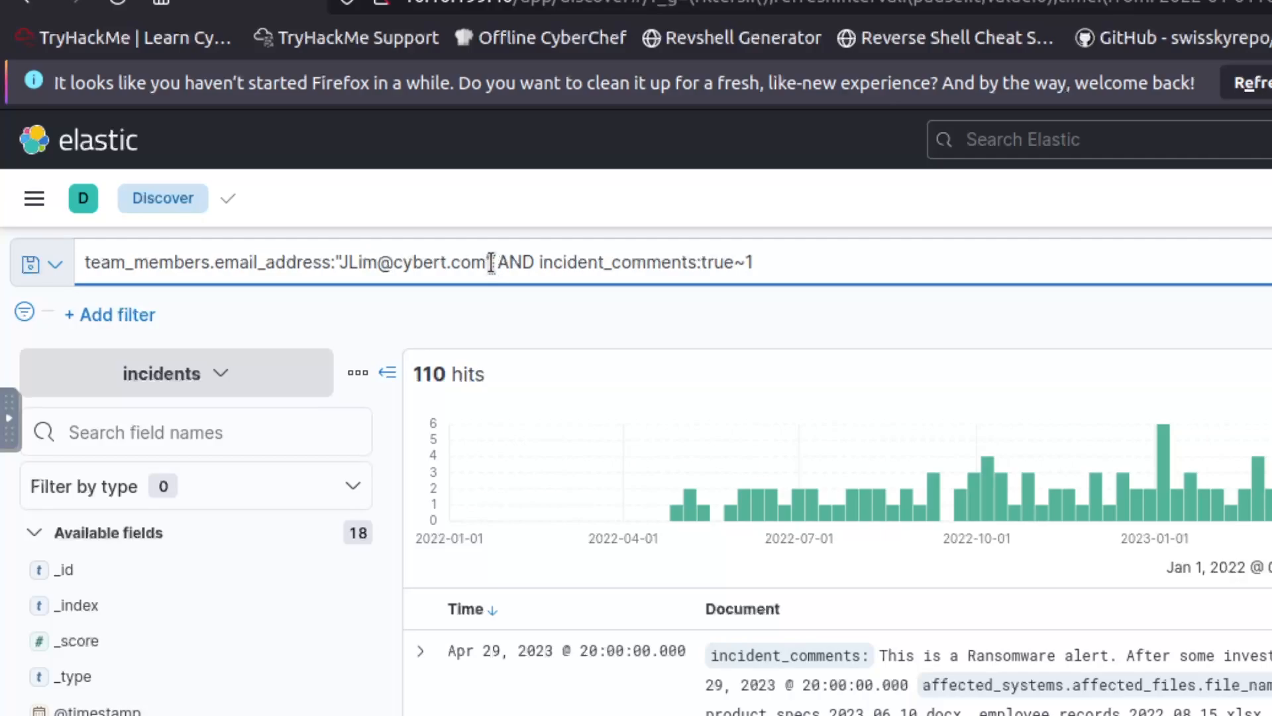
pyautogui.moveTo(492, 263); pyautogui.dragTo(96, 261)
pyautogui.click(132, 261)
pyautogui.click(269, 261)
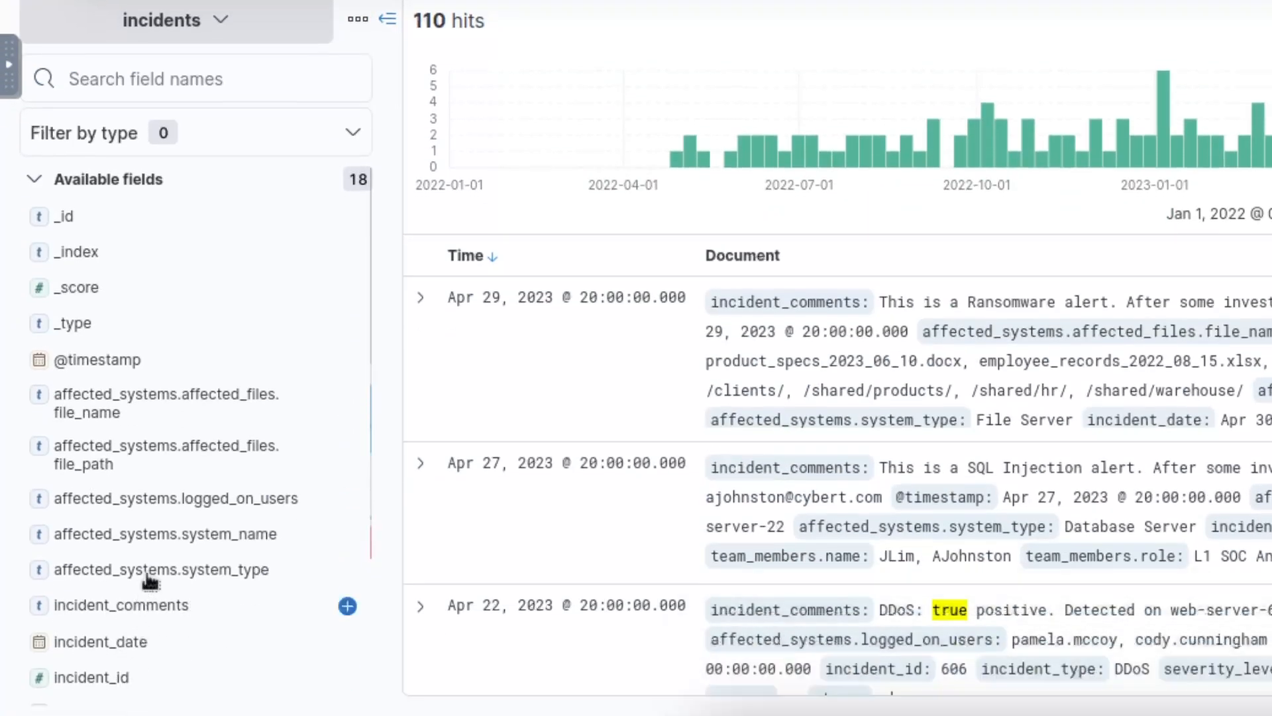
pyautogui.scroll(-3, 137, 523)
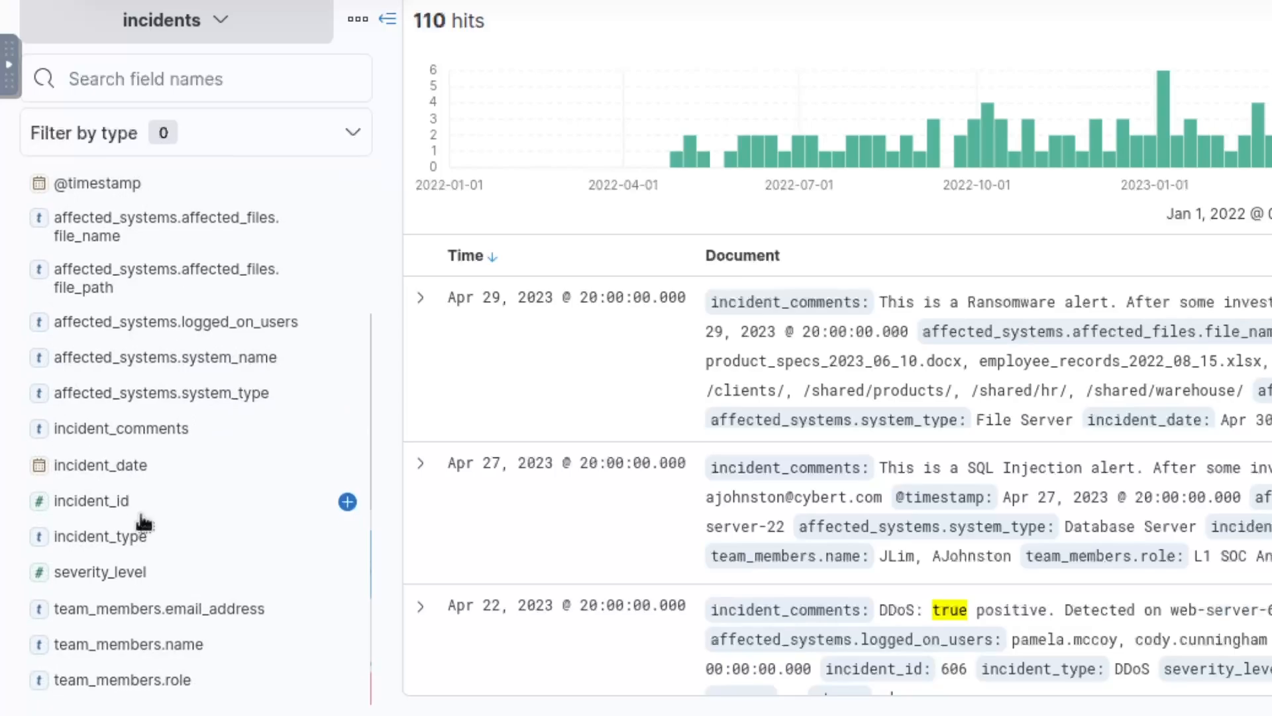
pyautogui.click(166, 609)
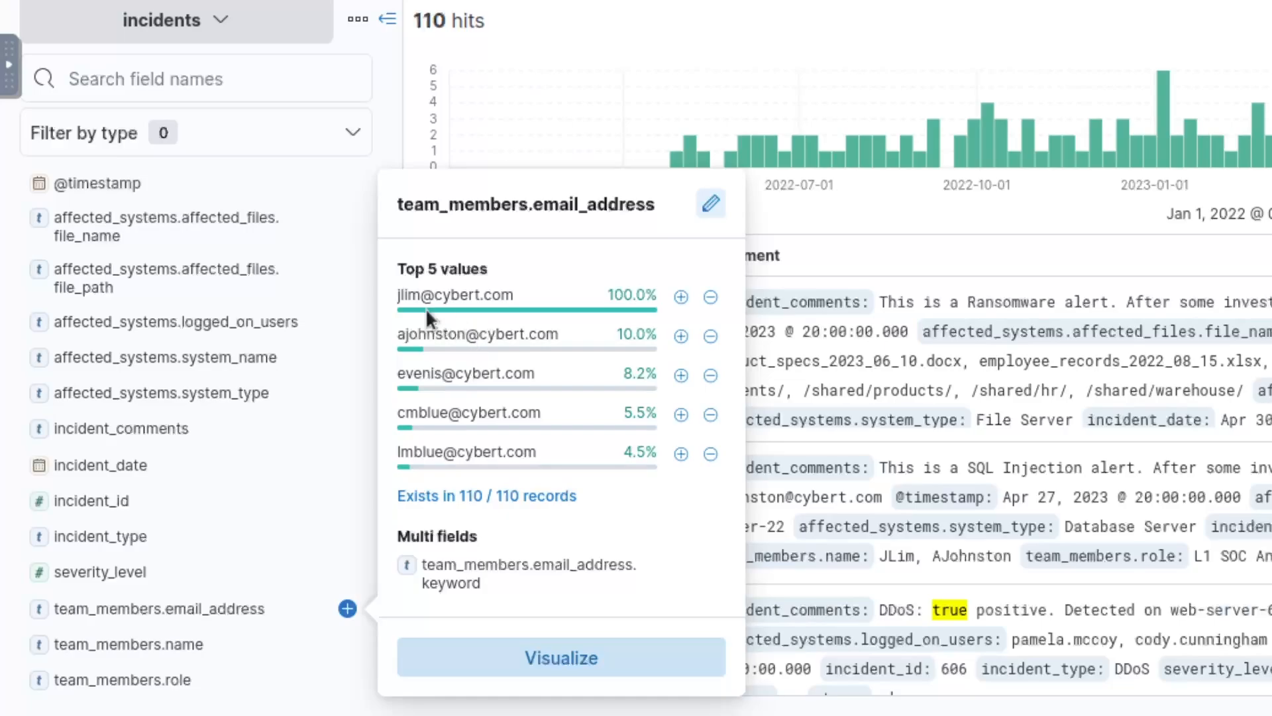
pyautogui.click(409, 294)
pyautogui.scroll(3, 338, 300)
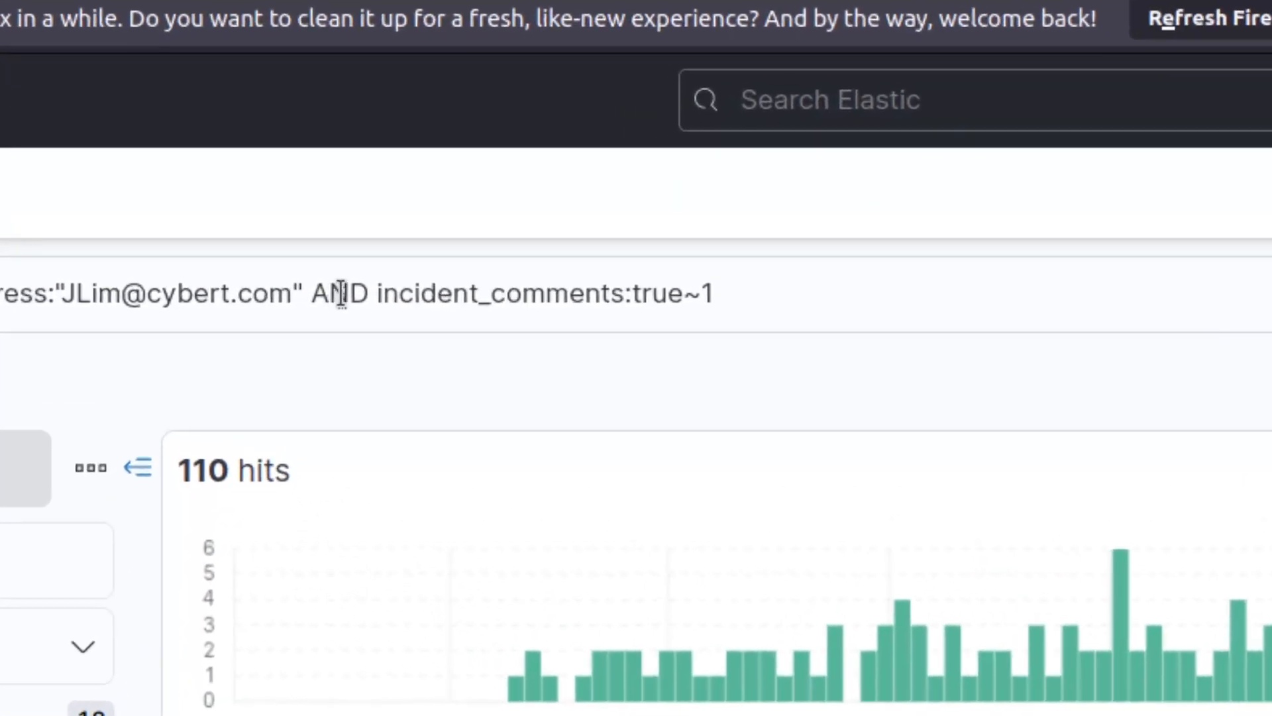
pyautogui.doubleClick(340, 296)
pyautogui.click(392, 296)
pyautogui.moveTo(379, 296); pyautogui.dragTo(798, 293)
pyautogui.click(798, 293)
pyautogui.moveTo(681, 296); pyautogui.dragTo(637, 298)
pyautogui.moveTo(727, 293); pyautogui.dragTo(686, 295)
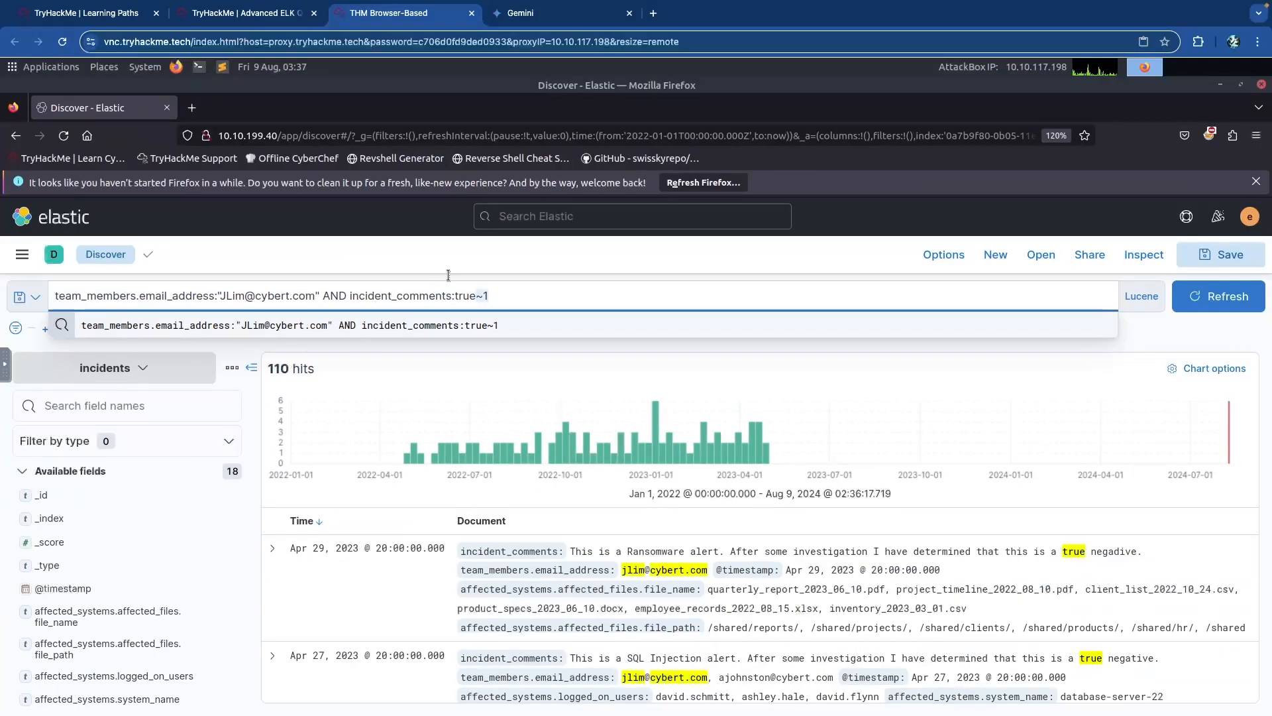
# Remove the incident_comments condition to see the member's 244 e-mail-only hits.
pyautogui.click(828, 37)
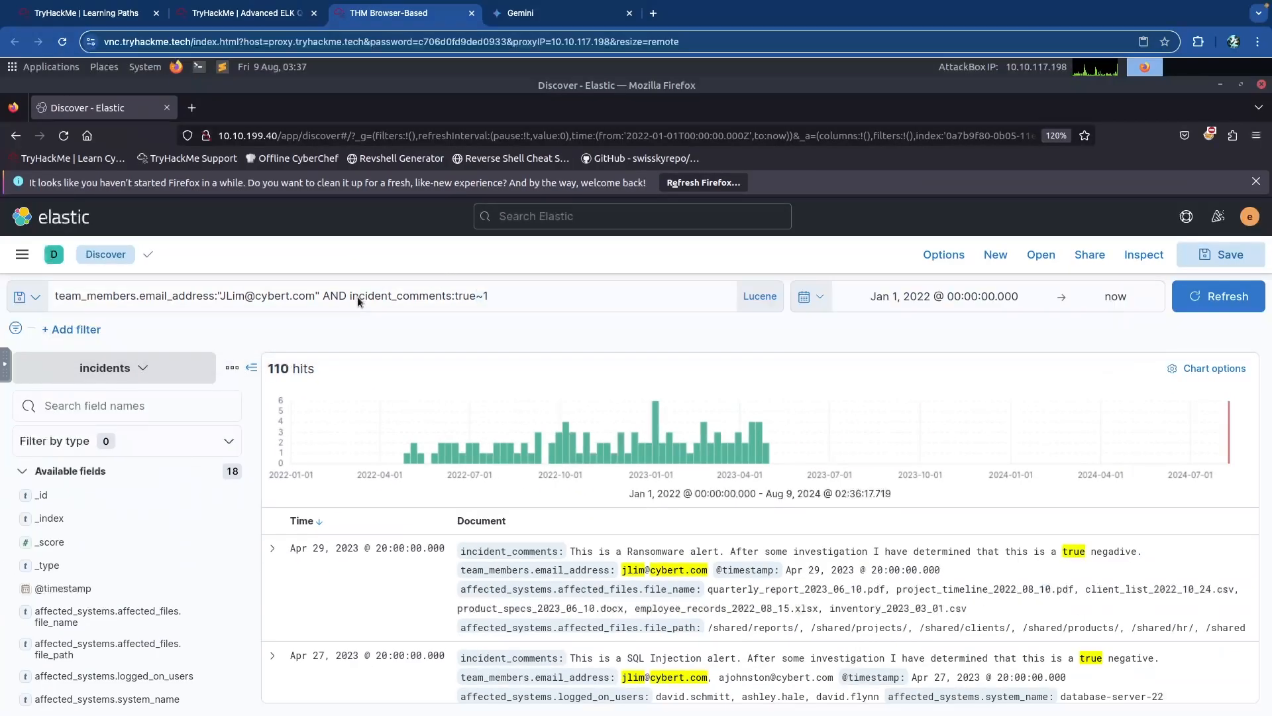
pyautogui.moveTo(324, 296); pyautogui.dragTo(574, 293)
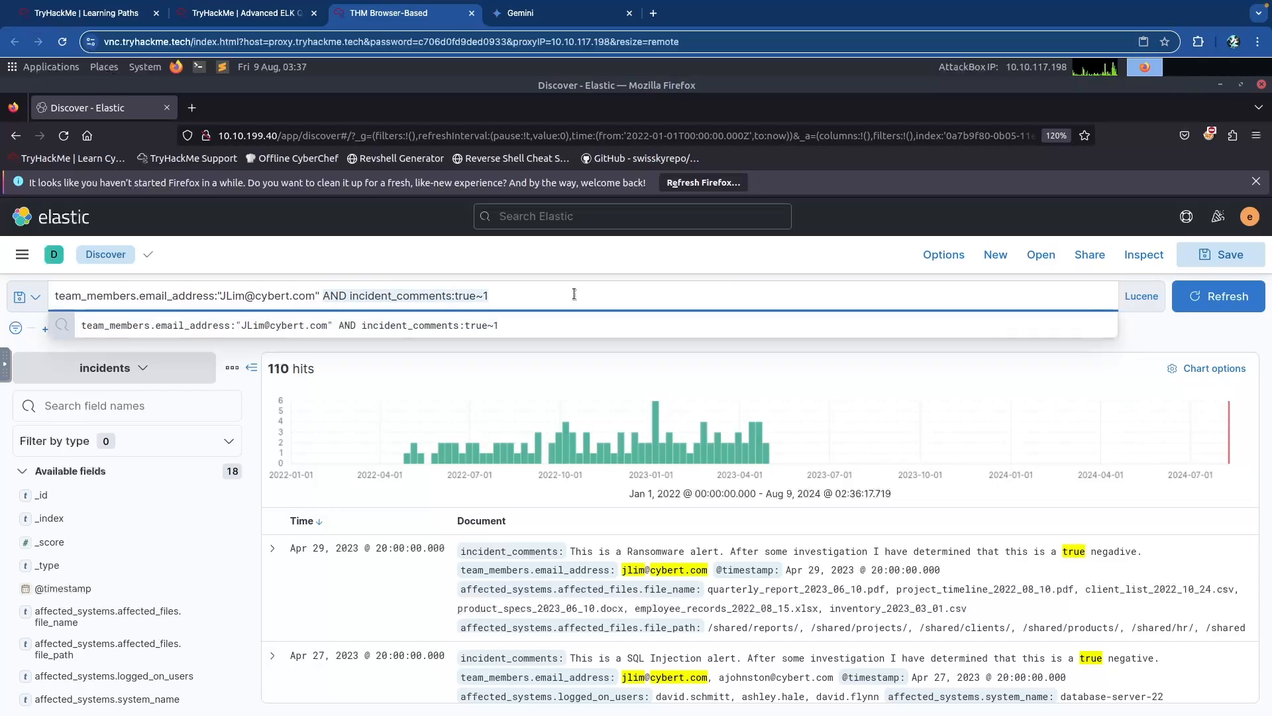
pyautogui.press('BackSpace')
pyautogui.press('Return')
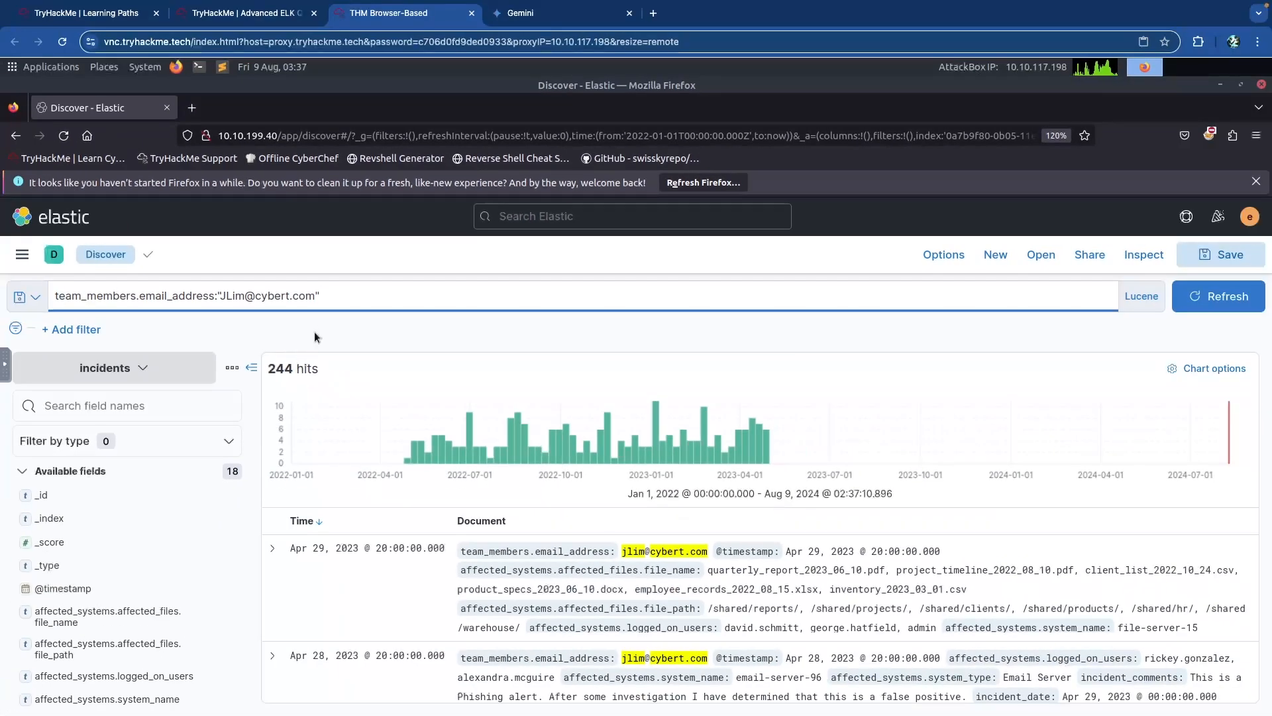
# Restore the earlier true~1 query with 110 hits, then bring up the room questions.
pyautogui.click(355, 295)
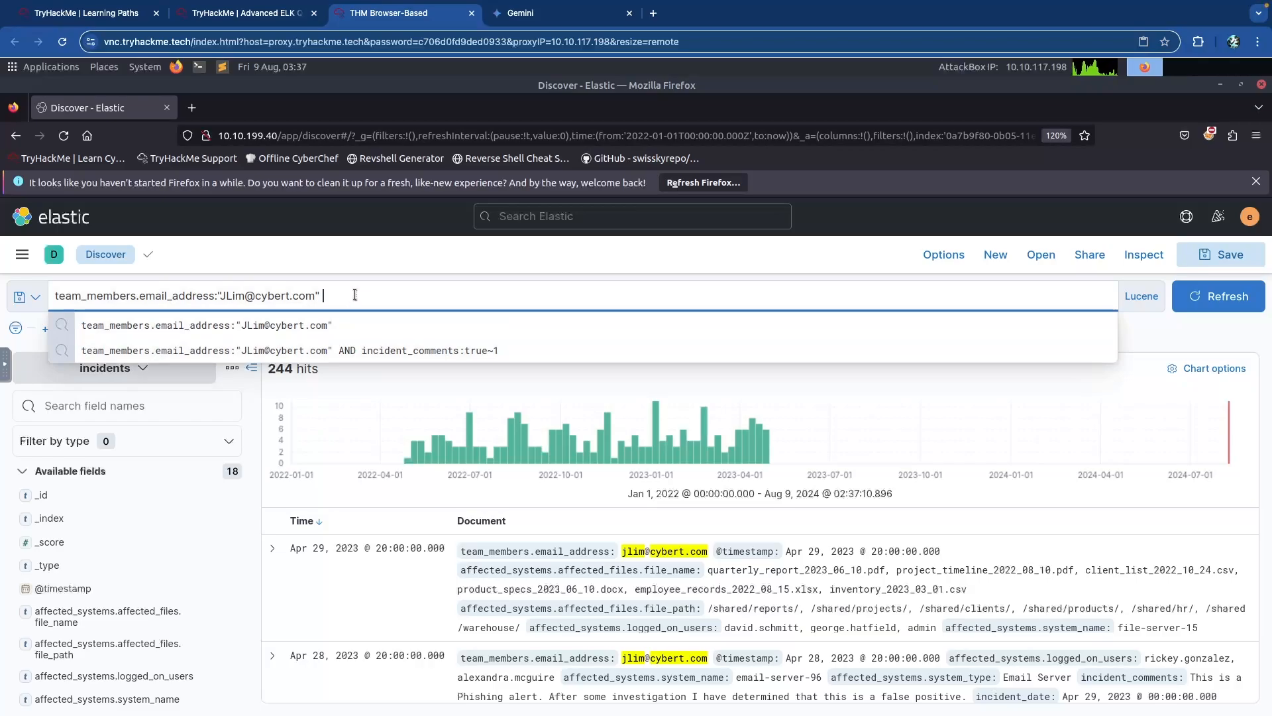
pyautogui.click(401, 352)
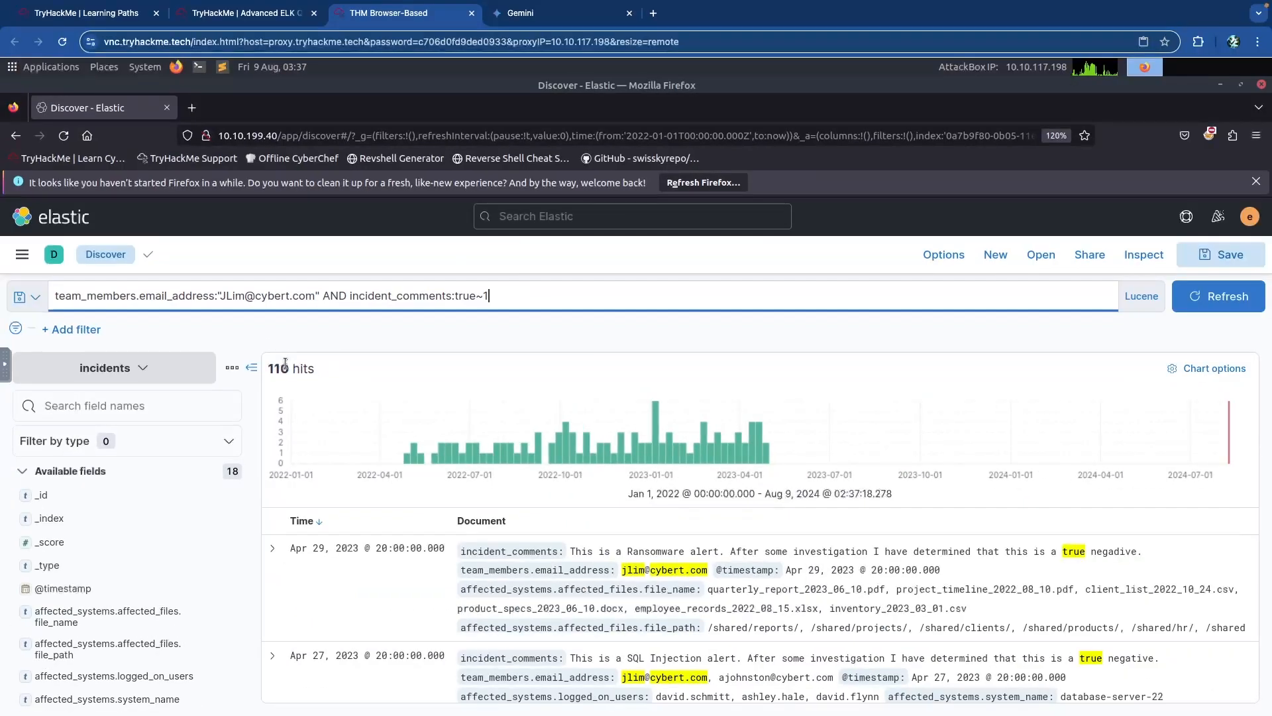
pyautogui.hotkey('ctrl', 'shift', 'Tab')
# Submit 110 as the answer to the misspelt 'true' question.
pyautogui.click(245, 301)
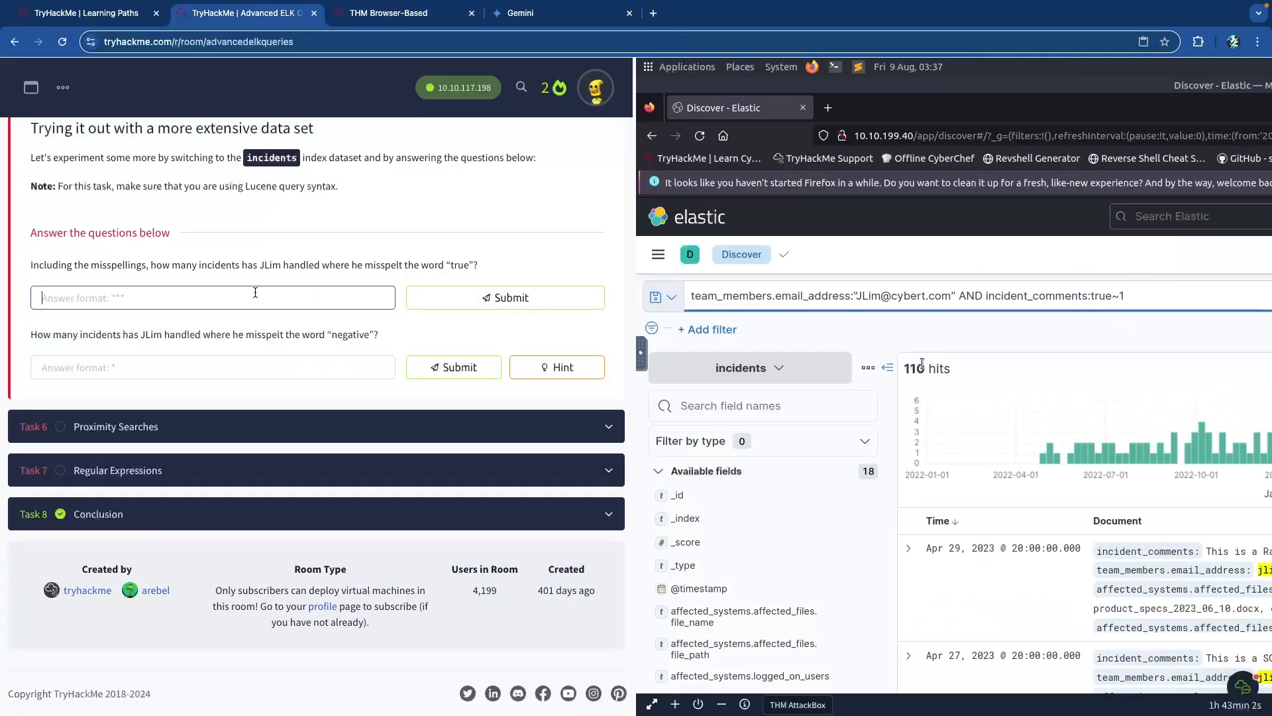
pyautogui.write('110')
pyautogui.press('Return')
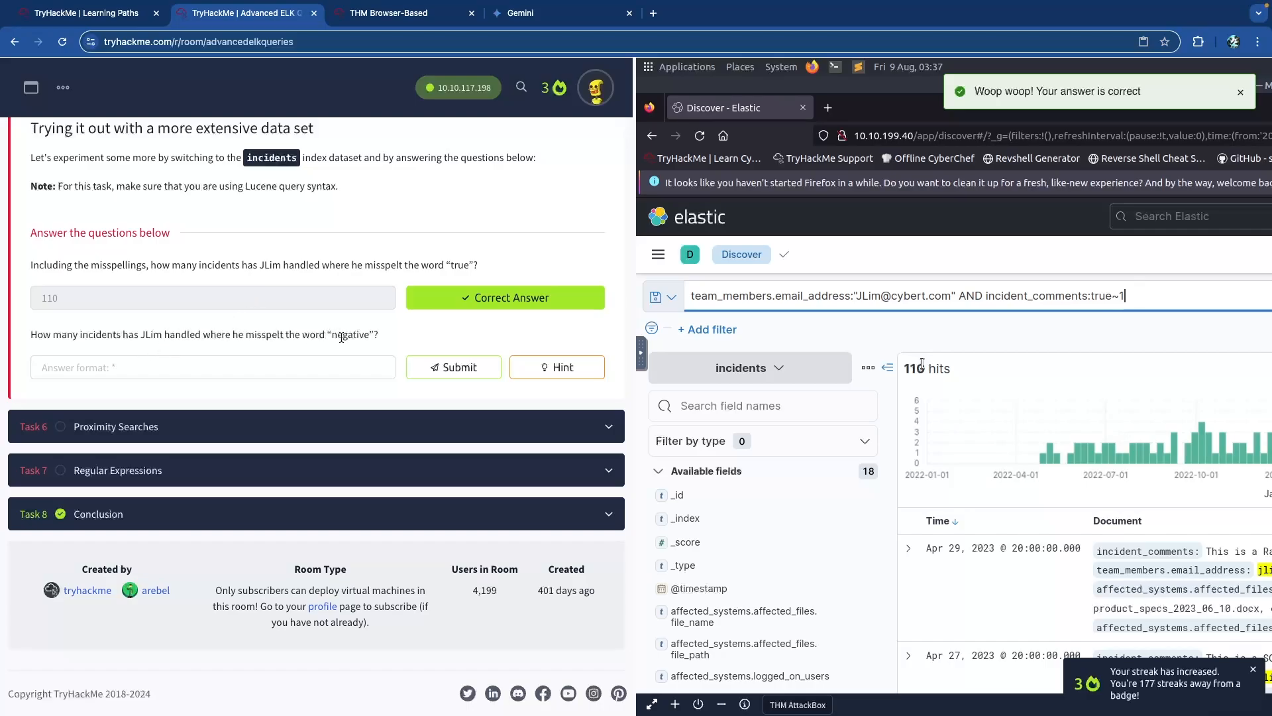
# Read the hint for the negative question, then return to Kibana's query bar.
pyautogui.click(556, 367)
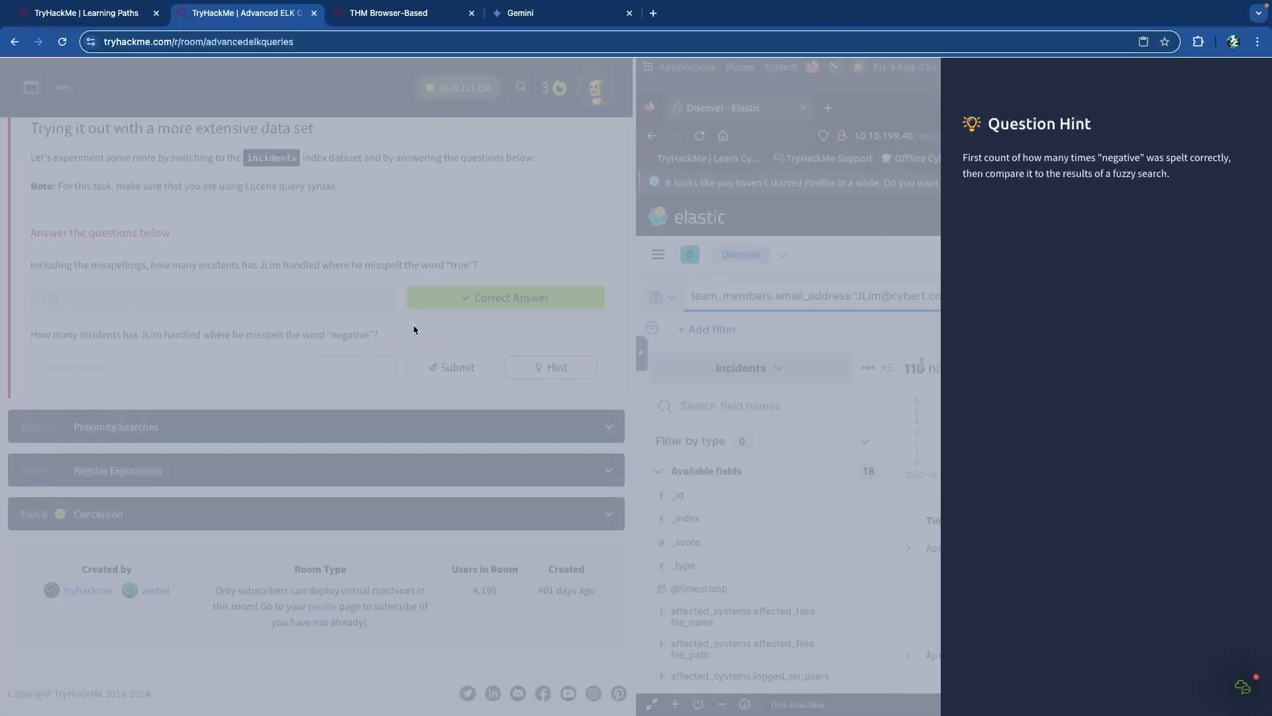
pyautogui.click(414, 329)
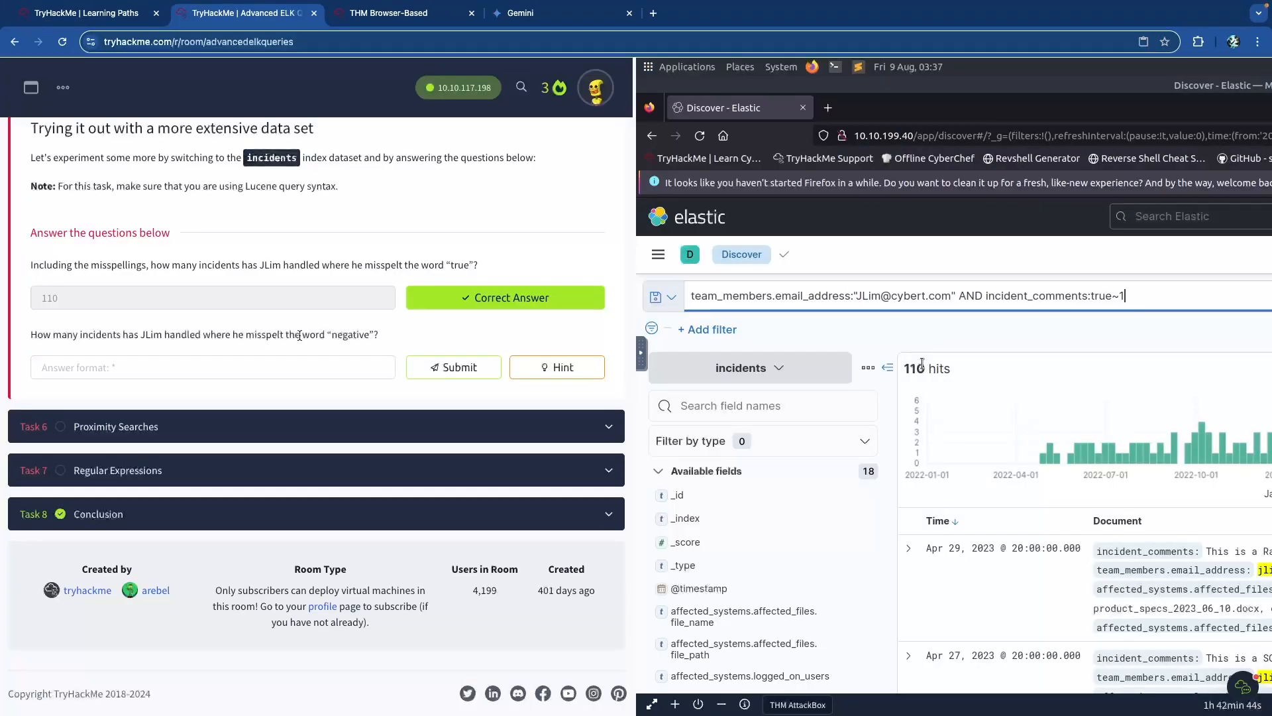
pyautogui.moveTo(153, 339); pyautogui.dragTo(265, 339)
pyautogui.click(266, 339)
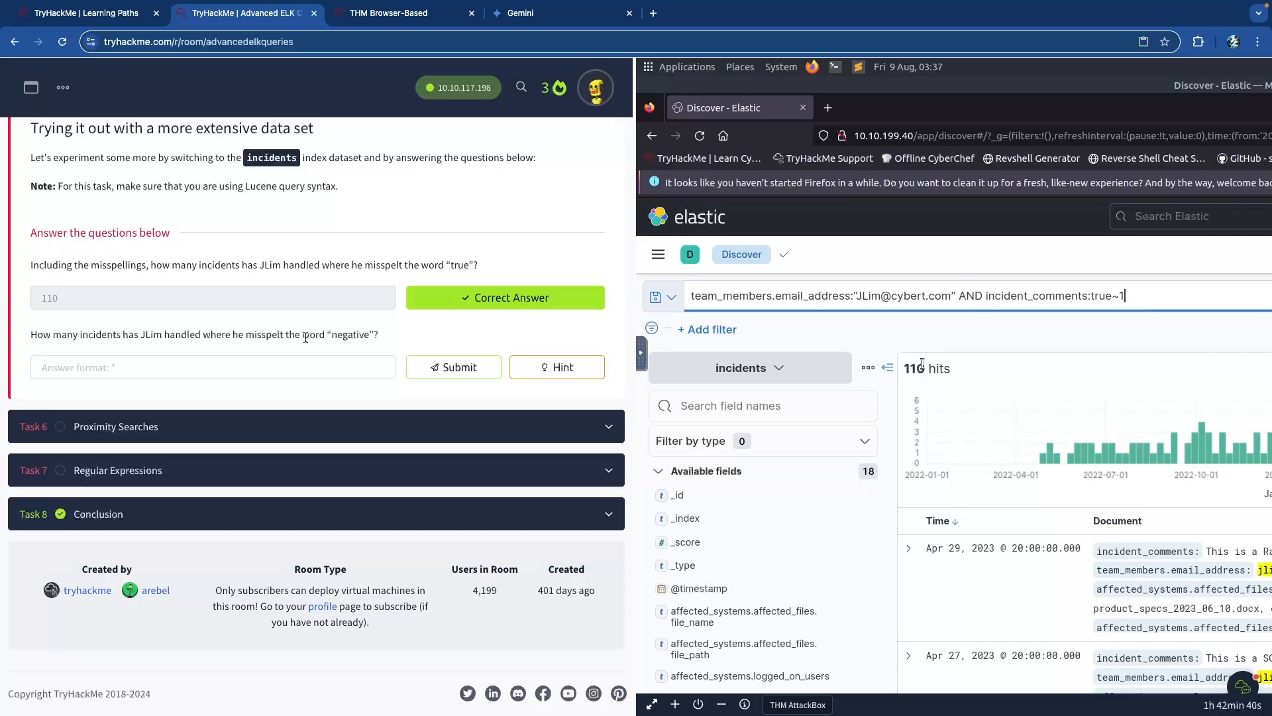
pyautogui.hotkey('ctrl', 'Tab')
pyautogui.click(409, 296)
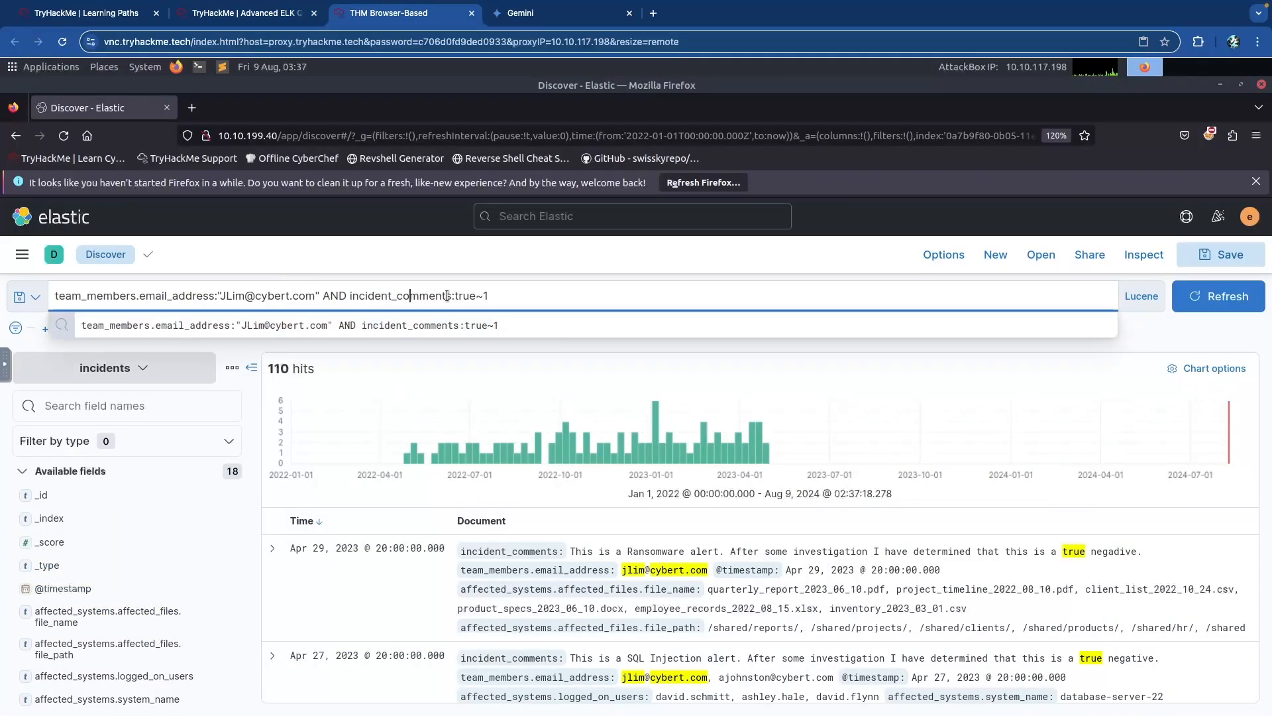
# Replace true~1 with the exact term negative, returning 115 hits.
pyautogui.hotkey('shift', 'End')
pyautogui.write('negative')
pyautogui.press('Return')
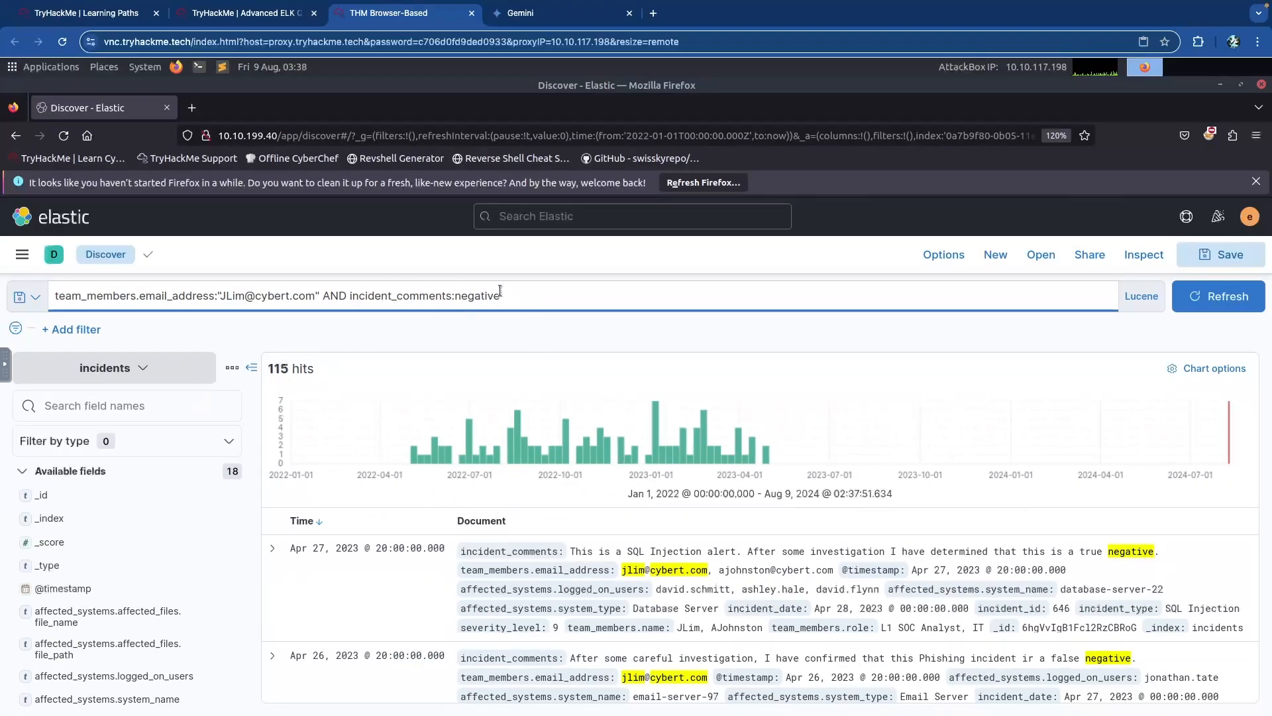
# Make the term fuzzy as negative~1 for 119 hits, then go to the room's answer field.
pyautogui.click(523, 296)
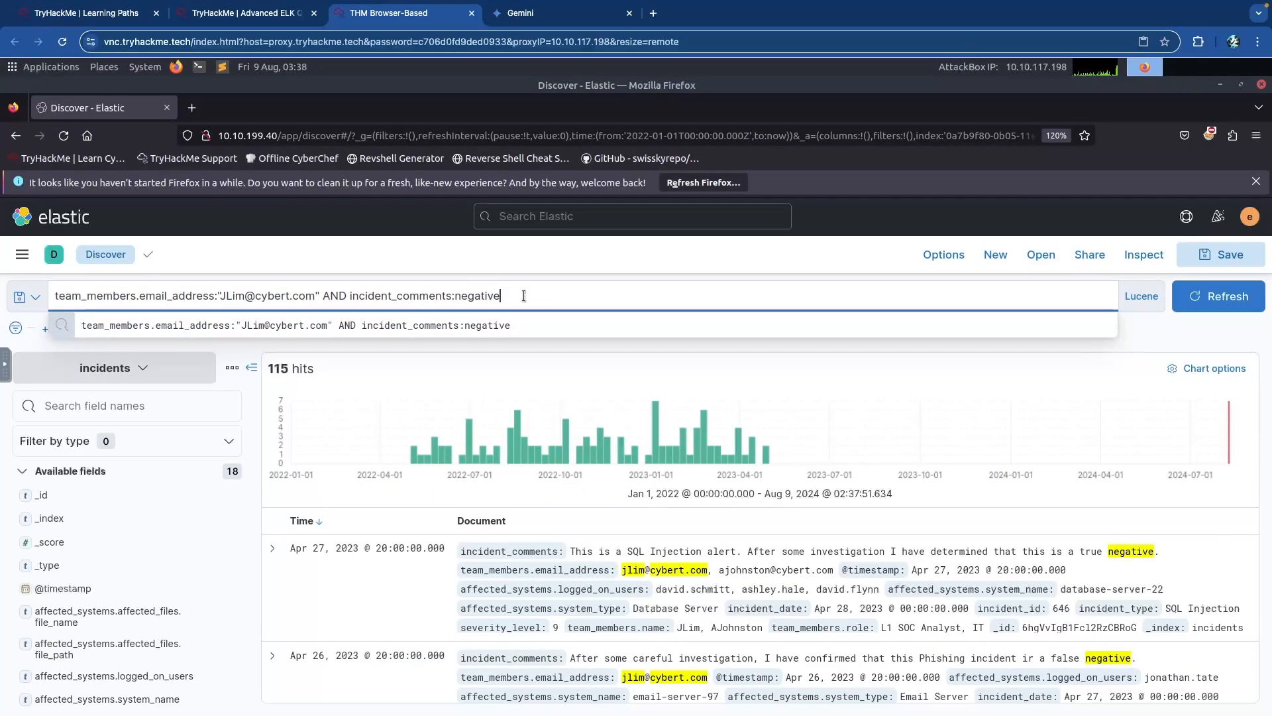
pyautogui.write('~')
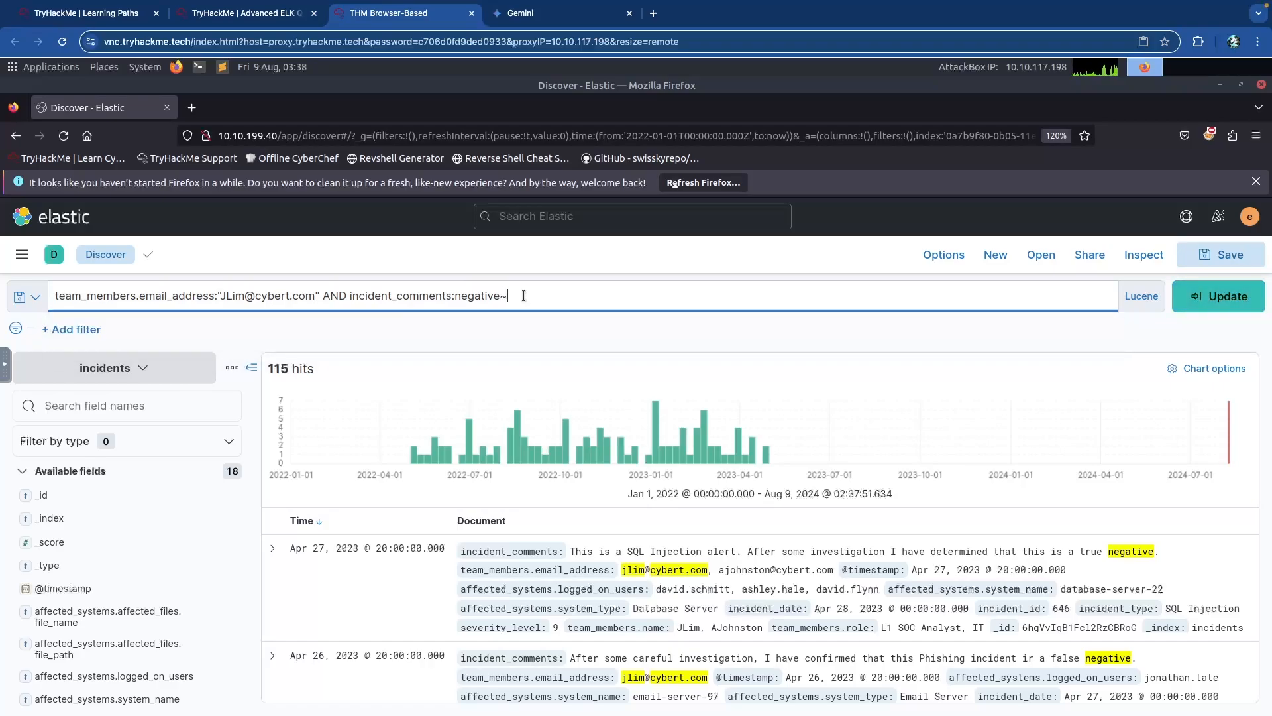
pyautogui.press('Return')
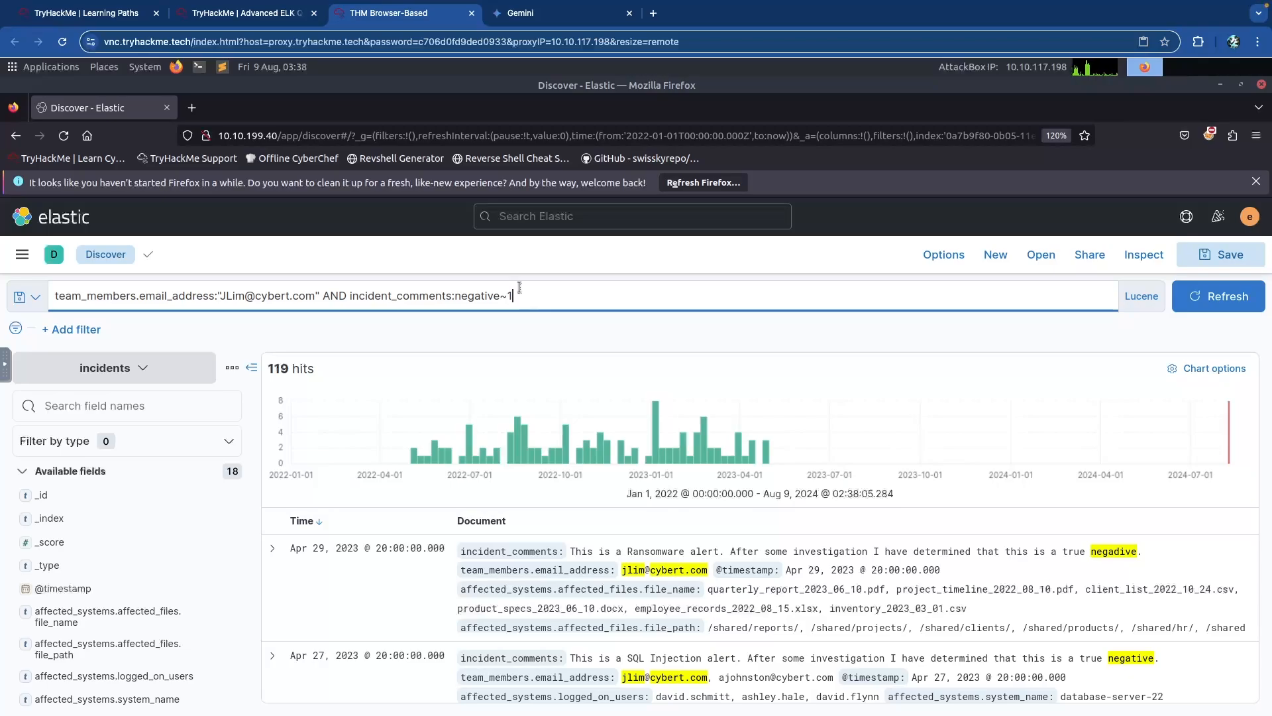
pyautogui.hotkey('ctrl', 'shift', 'Tab')
pyautogui.click(230, 368)
# Submit 4 for the misspelt-negative question and collapse the Fuzzy Searches task.
pyautogui.write('4')
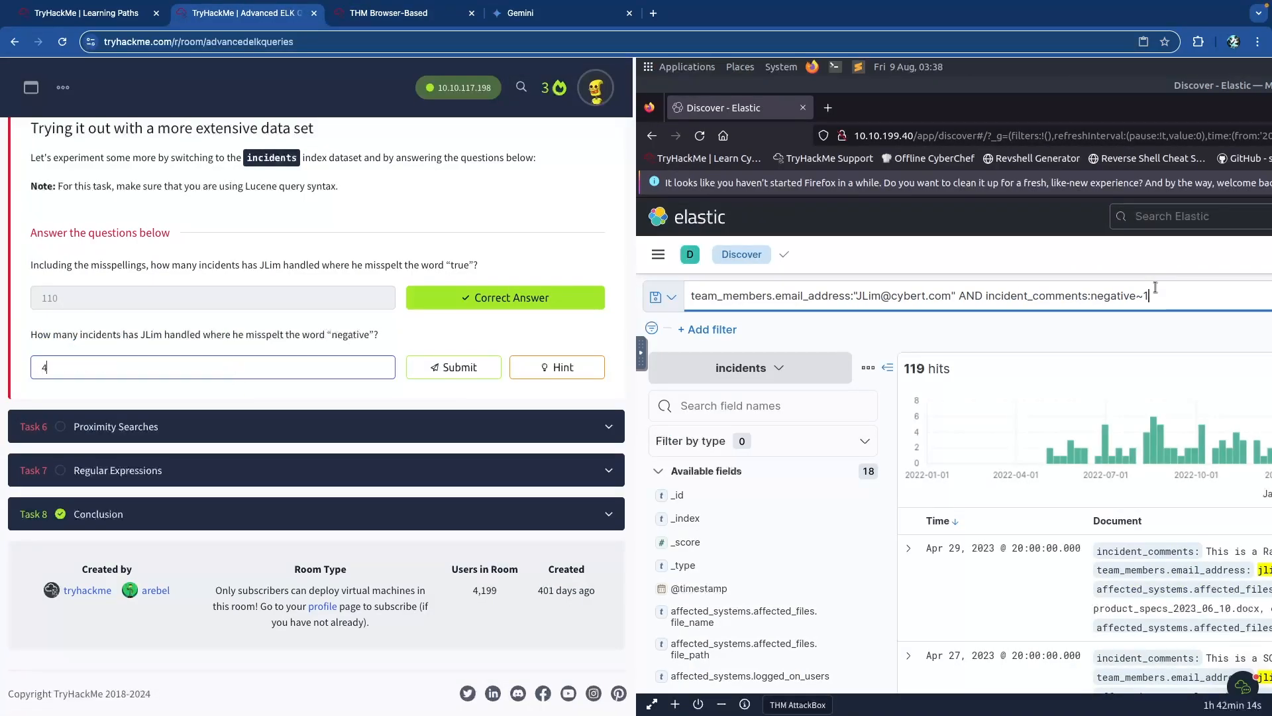
pyautogui.press('Return')
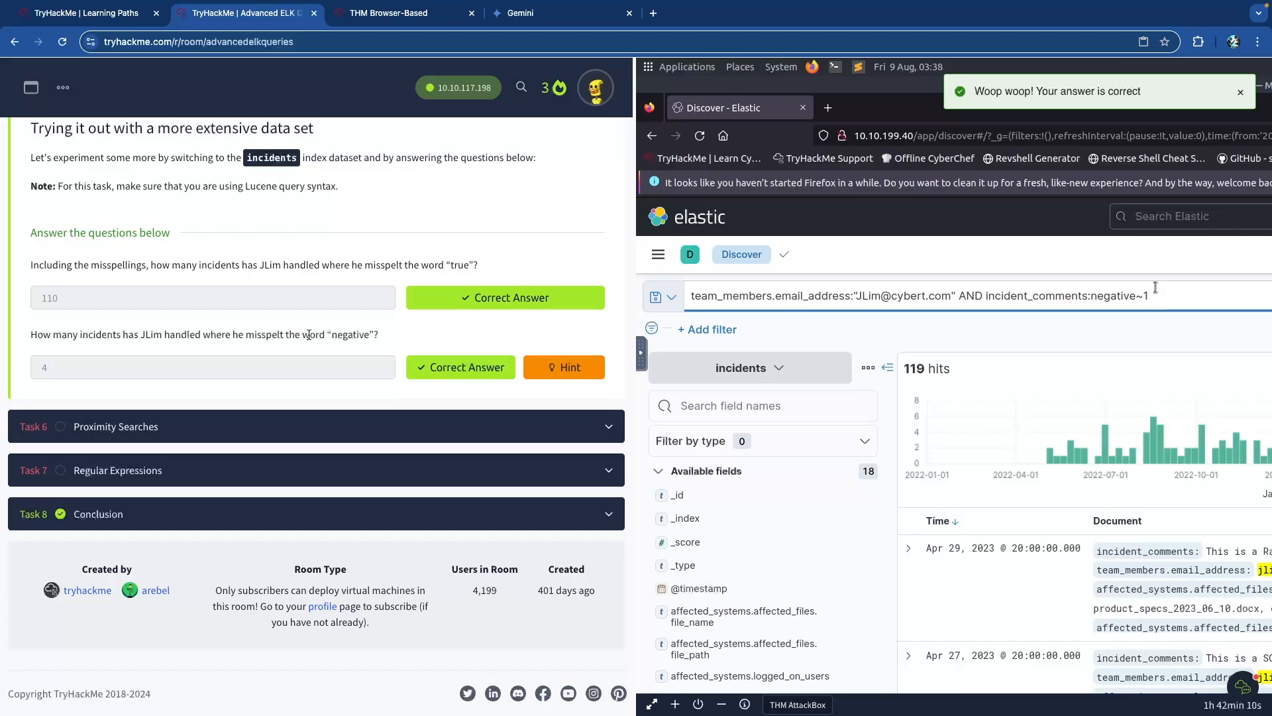
pyautogui.scroll(15, 307, 335)
pyautogui.scroll(-4, 326, 344)
pyautogui.scroll(-2, 326, 344)
pyautogui.click(318, 283)
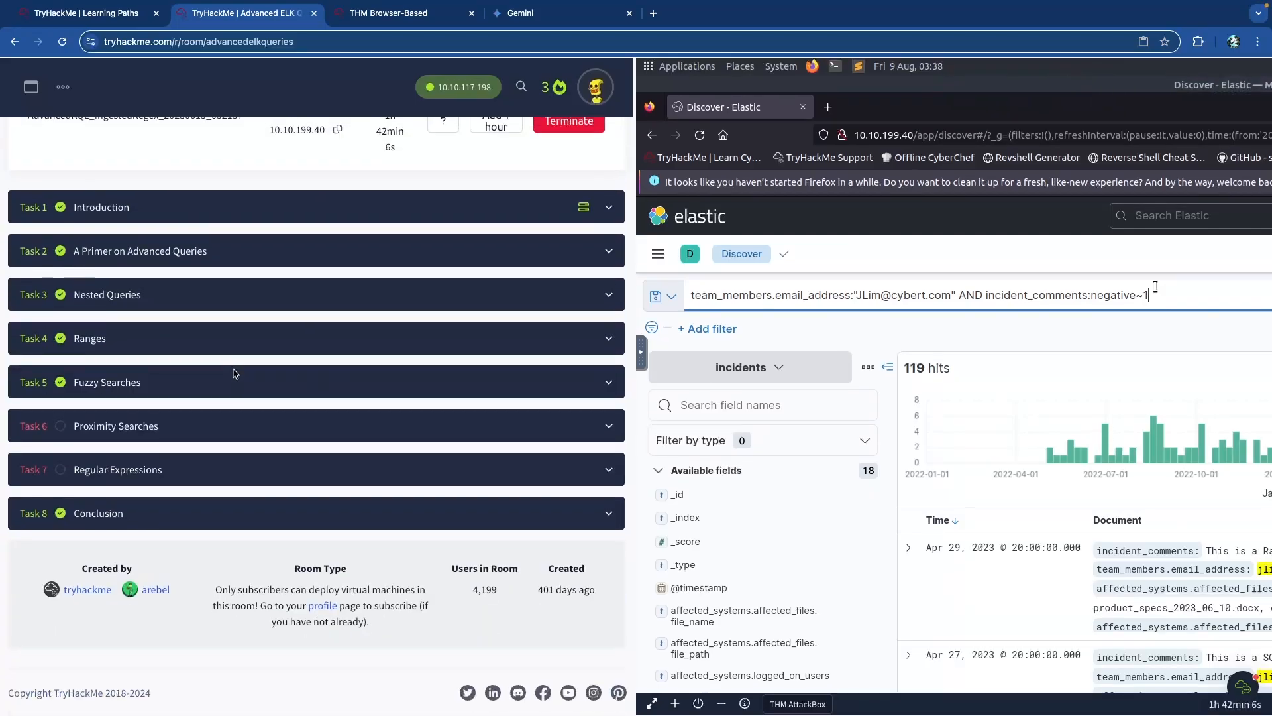
# Expand Proximity Searches and read how the phrase slop parameter sets maximum word distance.
pyautogui.click(196, 434)
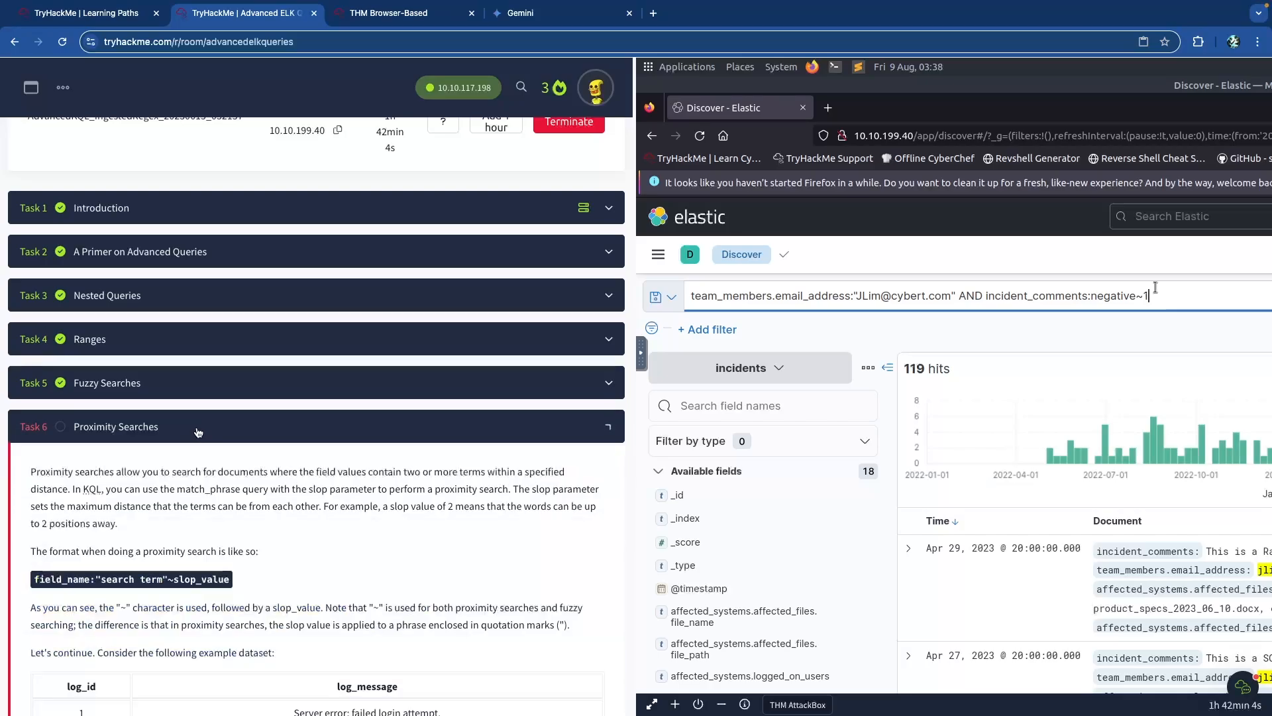
pyautogui.scroll(-3, 203, 427)
pyautogui.scroll(-1, 204, 423)
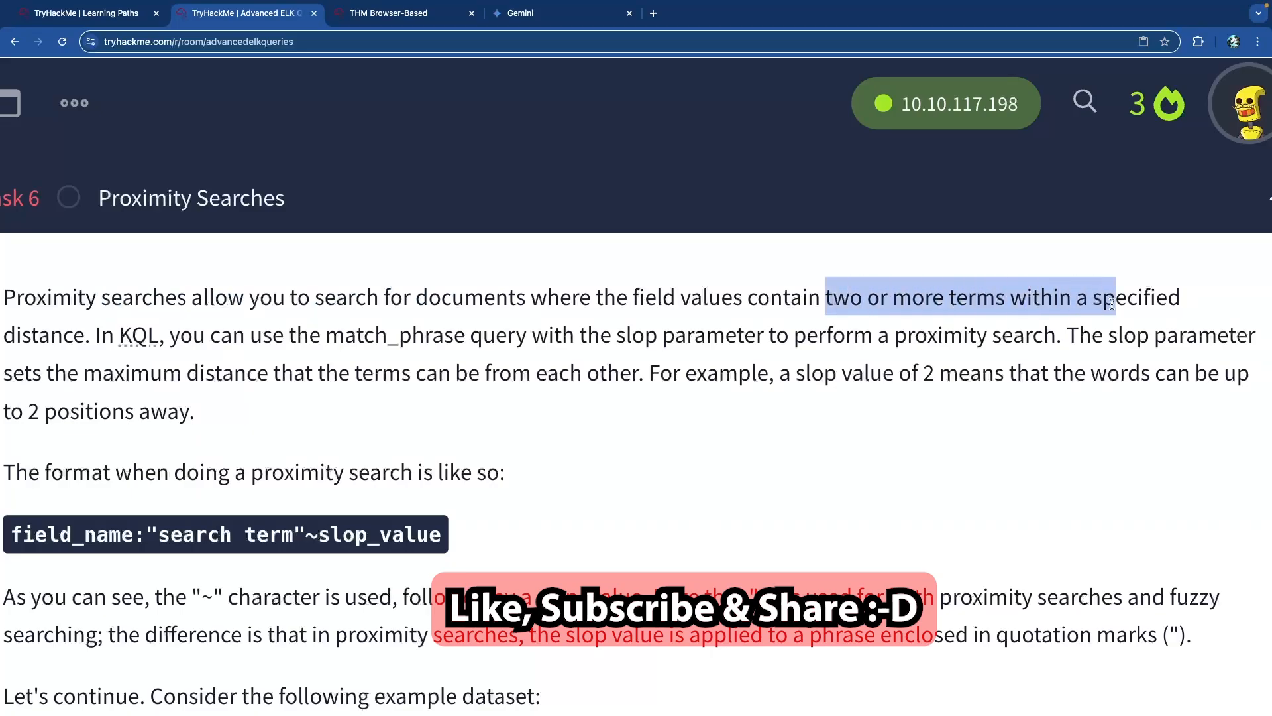
pyautogui.doubleClick(51, 333)
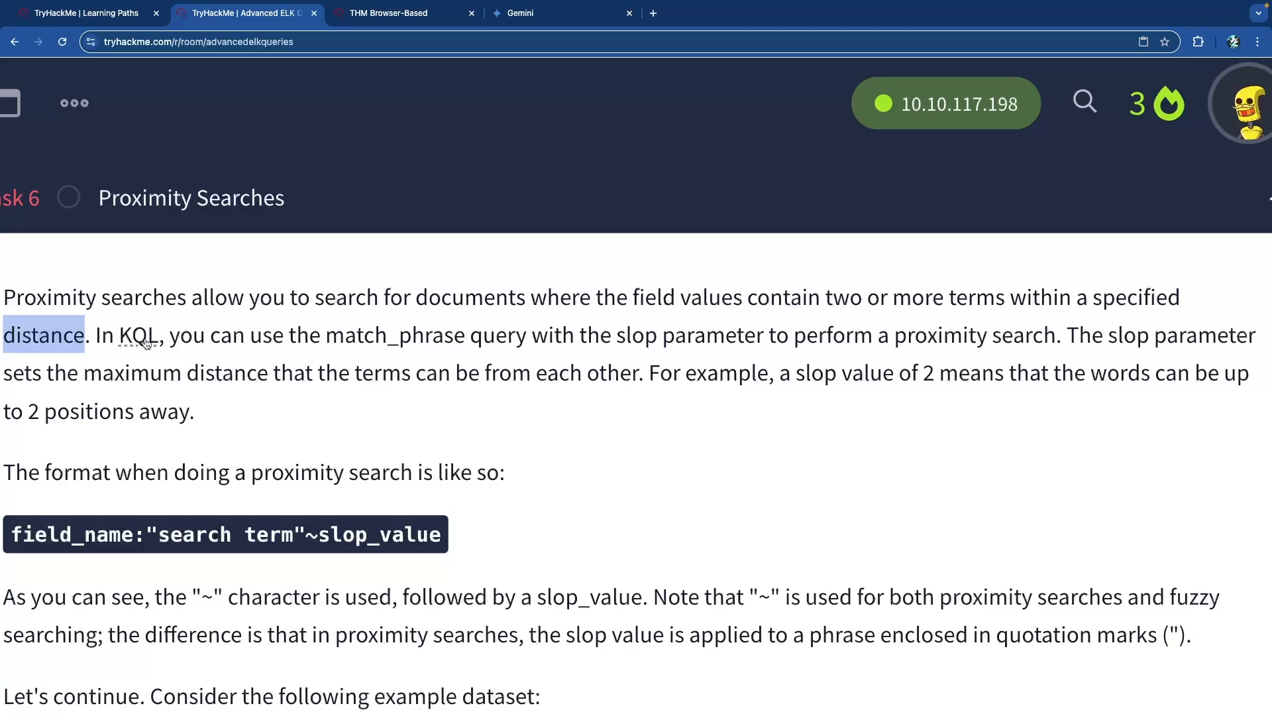
pyautogui.moveTo(290, 336); pyautogui.dragTo(540, 341)
pyautogui.click(648, 342)
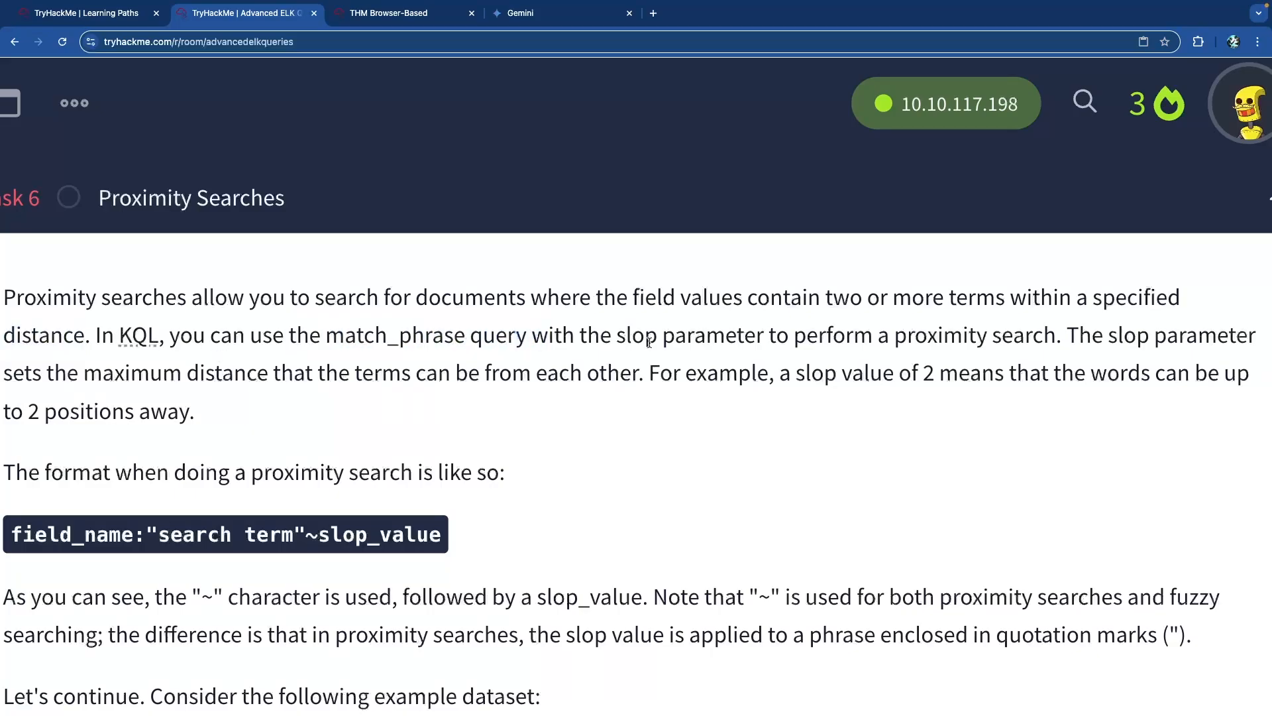
pyautogui.moveTo(619, 340); pyautogui.dragTo(756, 340)
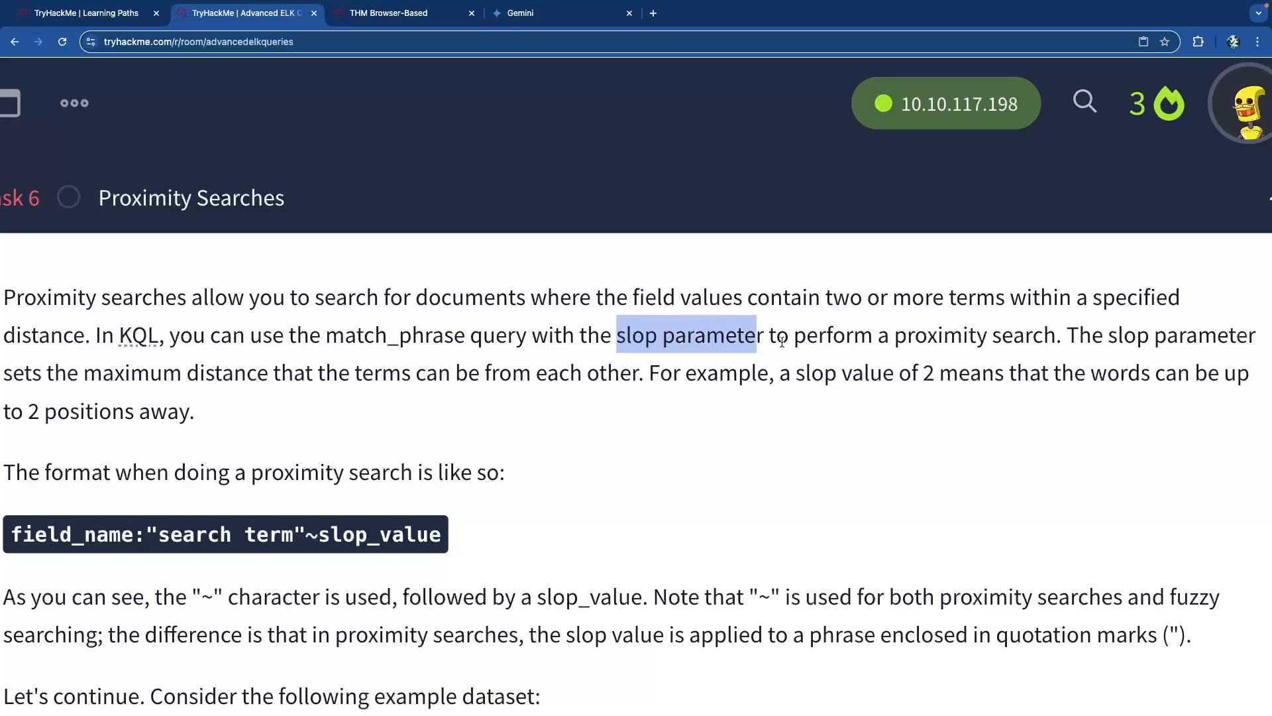
pyautogui.moveTo(818, 341); pyautogui.dragTo(1035, 346)
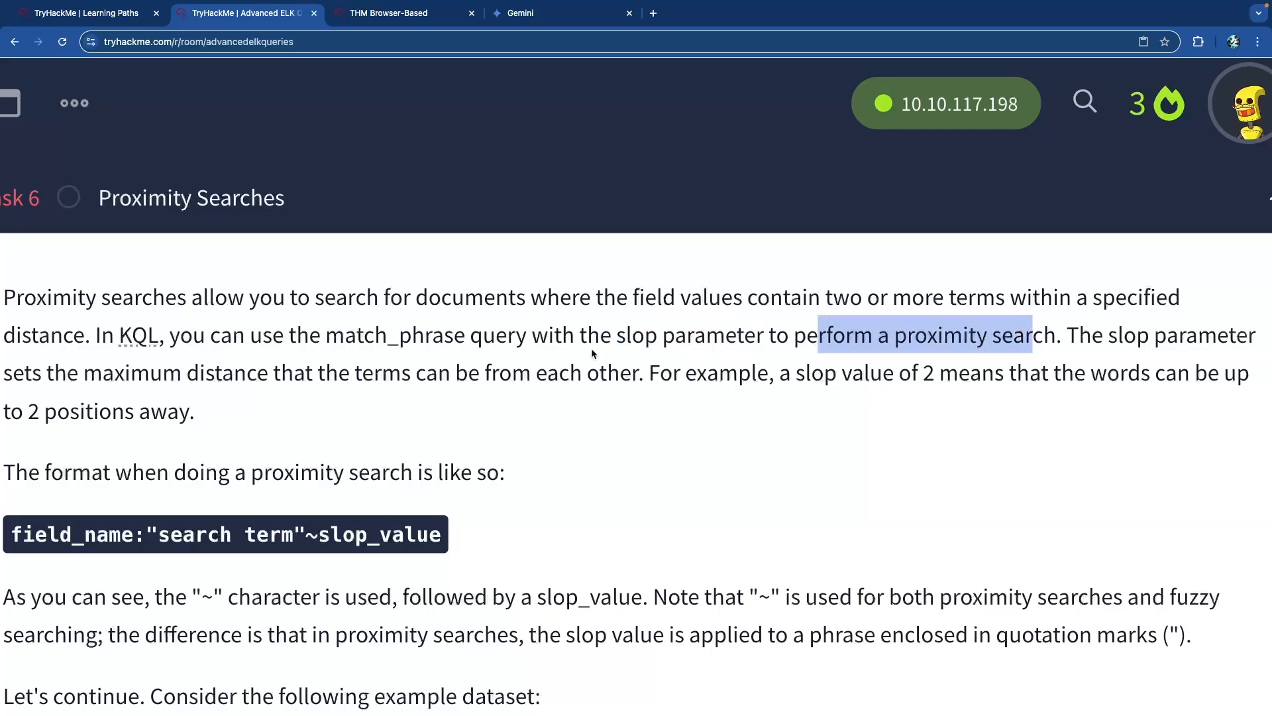
pyautogui.scroll(-2, 231, 366)
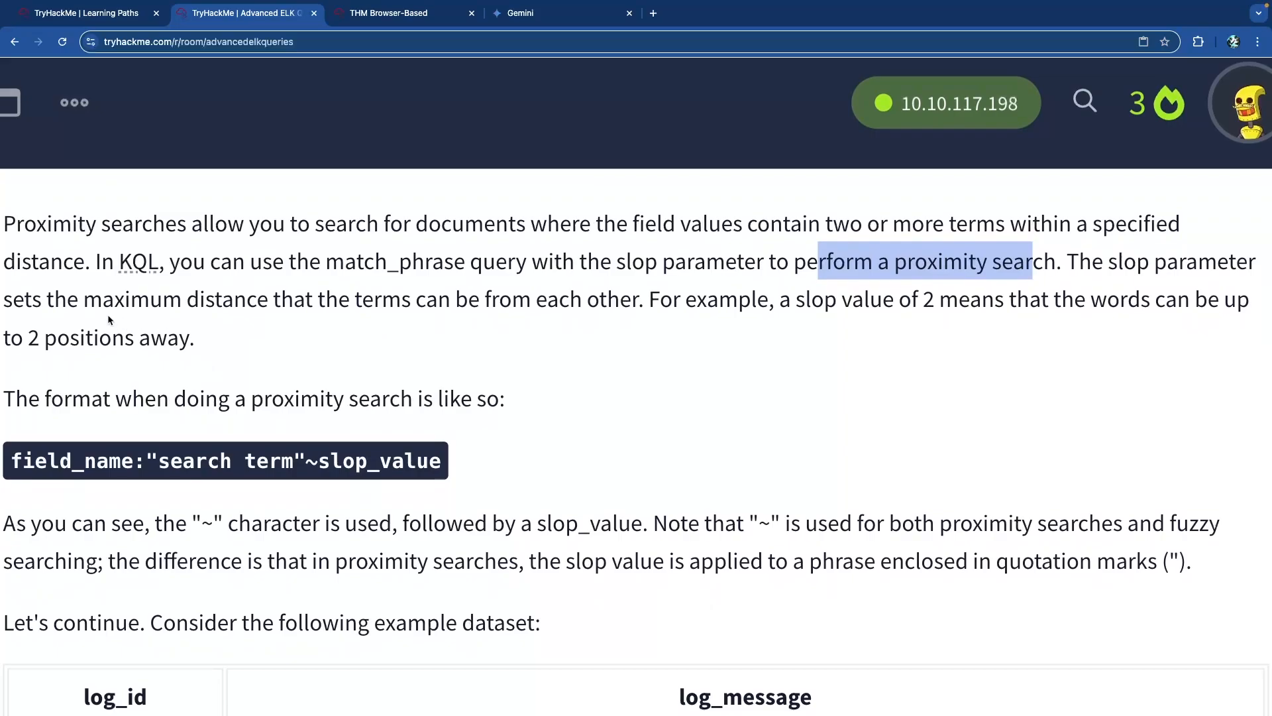
pyautogui.doubleClick(119, 299)
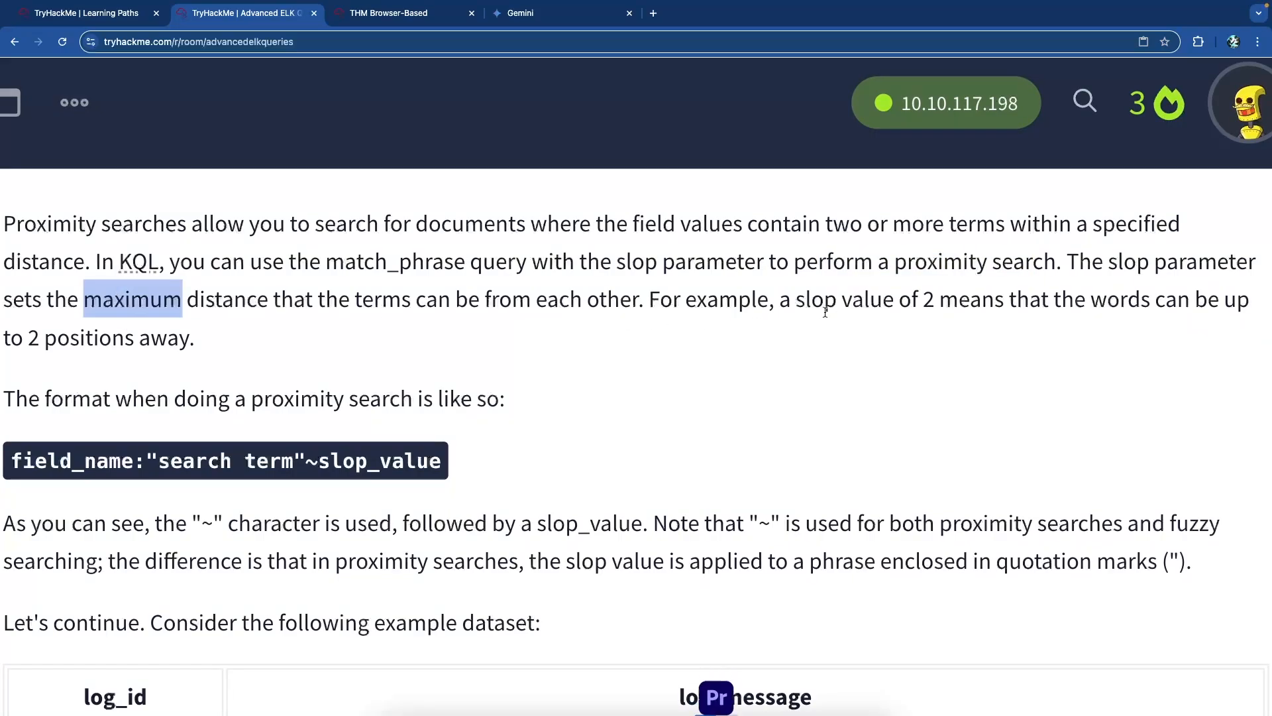
pyautogui.moveTo(805, 302); pyautogui.dragTo(1014, 306)
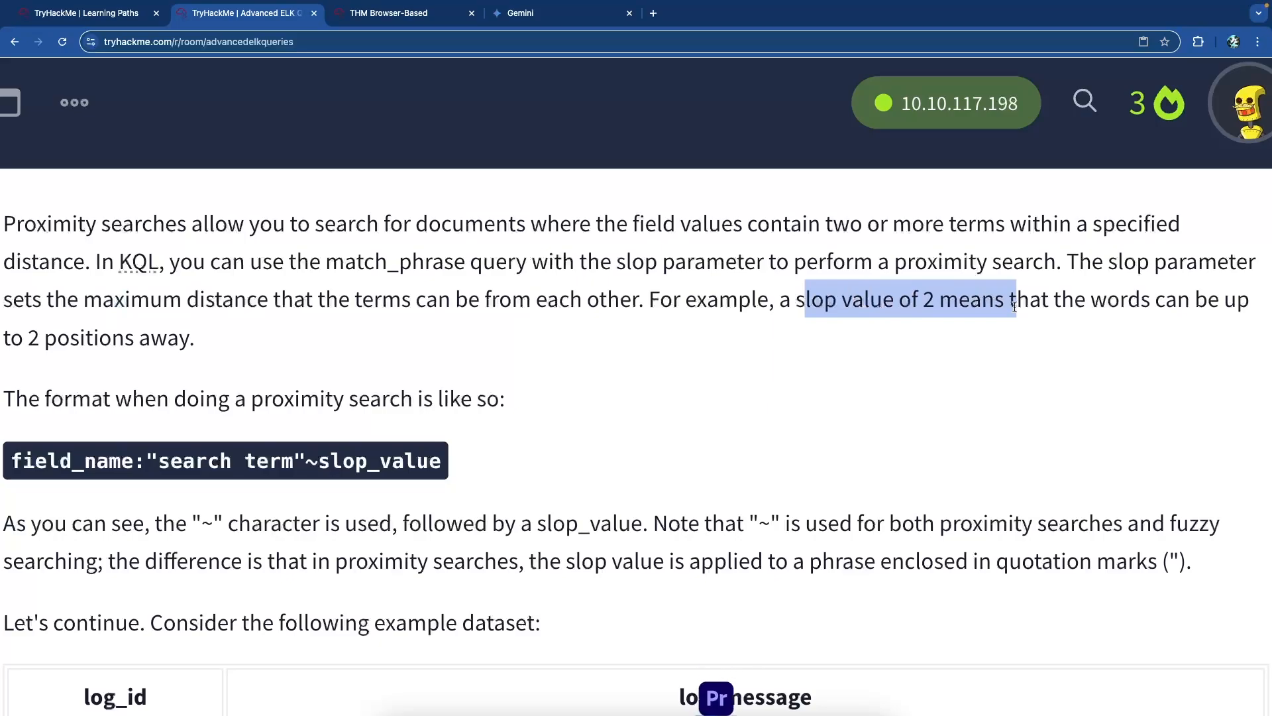
pyautogui.click(1081, 307)
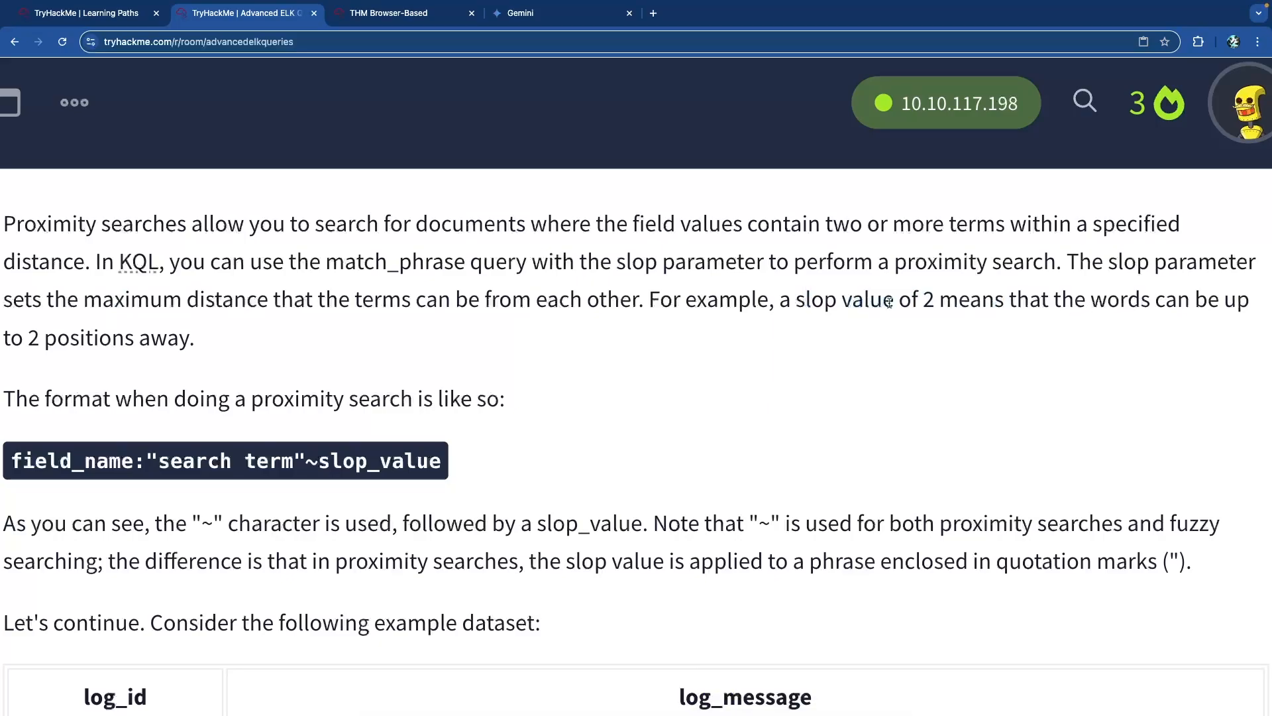
pyautogui.moveTo(15, 335); pyautogui.dragTo(183, 341)
pyautogui.click(170, 343)
# Read the "search term"~slop_value format and the explanation of the ~ character.
pyautogui.scroll(-2, 130, 365)
pyautogui.moveTo(91, 336); pyautogui.dragTo(346, 336)
pyautogui.click(162, 383)
pyautogui.moveTo(138, 400); pyautogui.dragTo(441, 400)
pyautogui.click(267, 397)
pyautogui.scroll(-1, 267, 396)
pyautogui.scroll(-3, 271, 394)
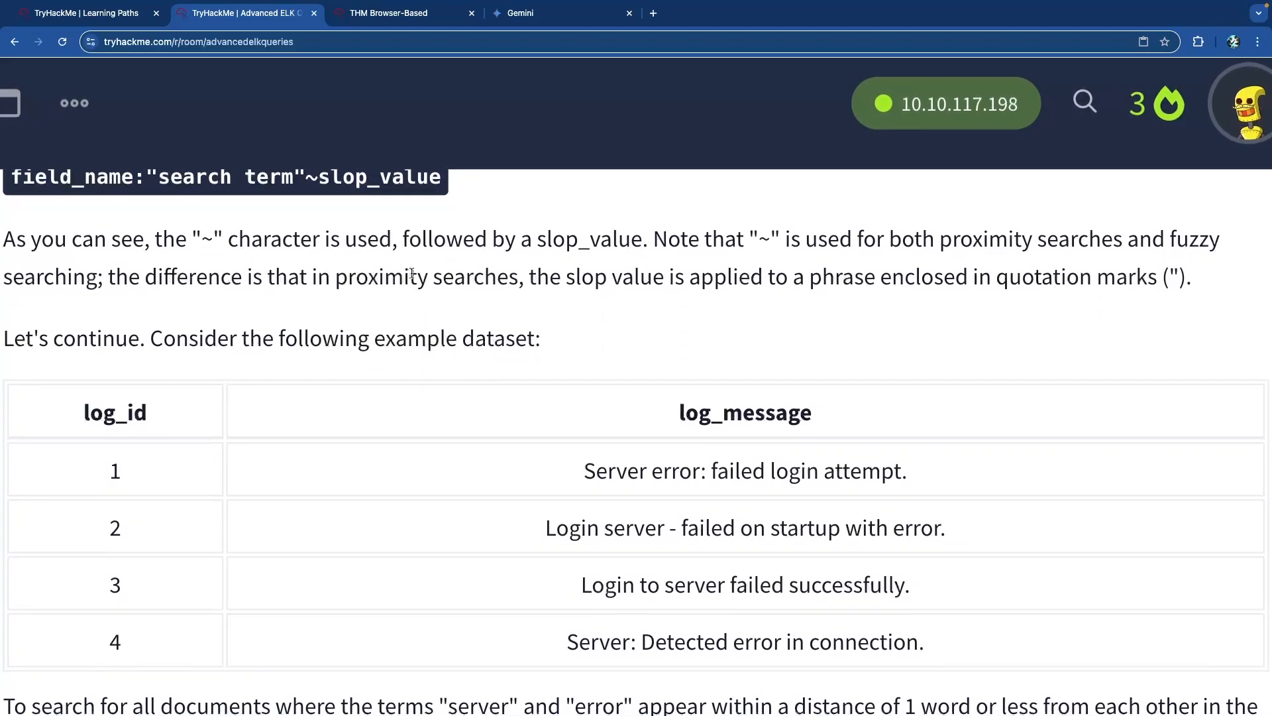
pyautogui.moveTo(758, 242); pyautogui.dragTo(1093, 257)
pyautogui.click(762, 243)
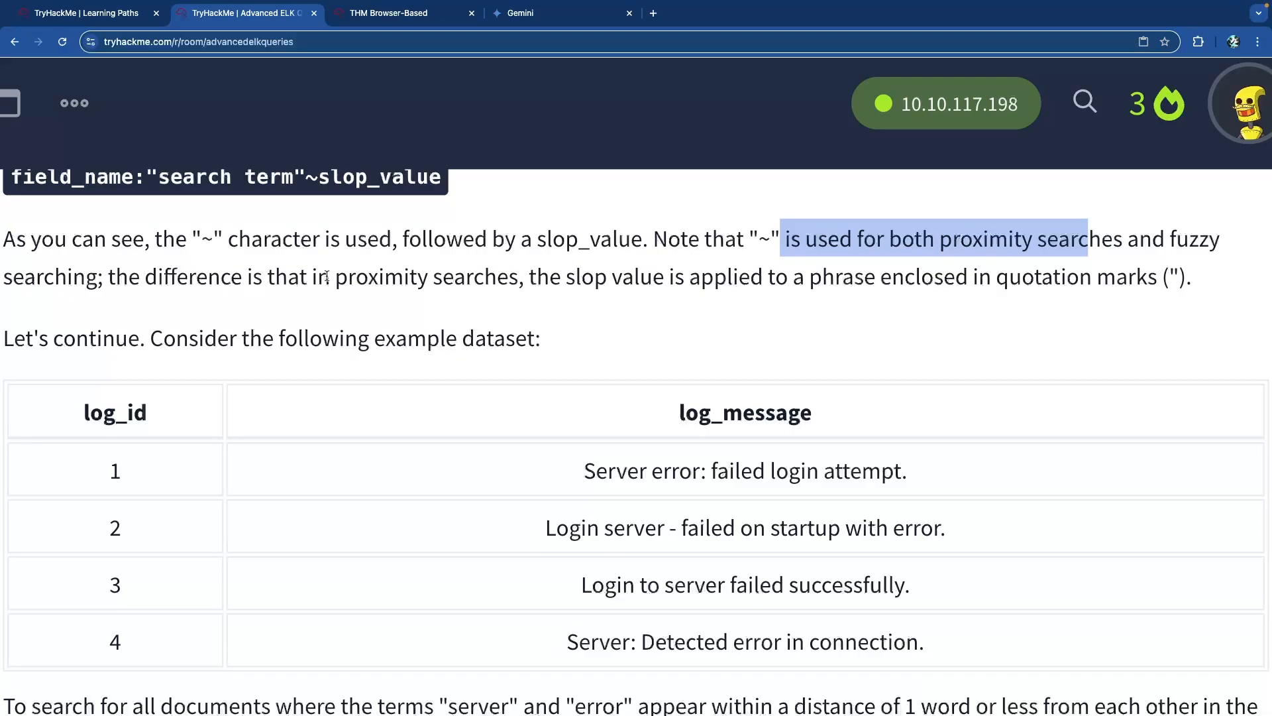
pyautogui.scroll(-1, 329, 276)
pyautogui.moveTo(369, 252); pyautogui.dragTo(896, 256)
pyautogui.click(837, 250)
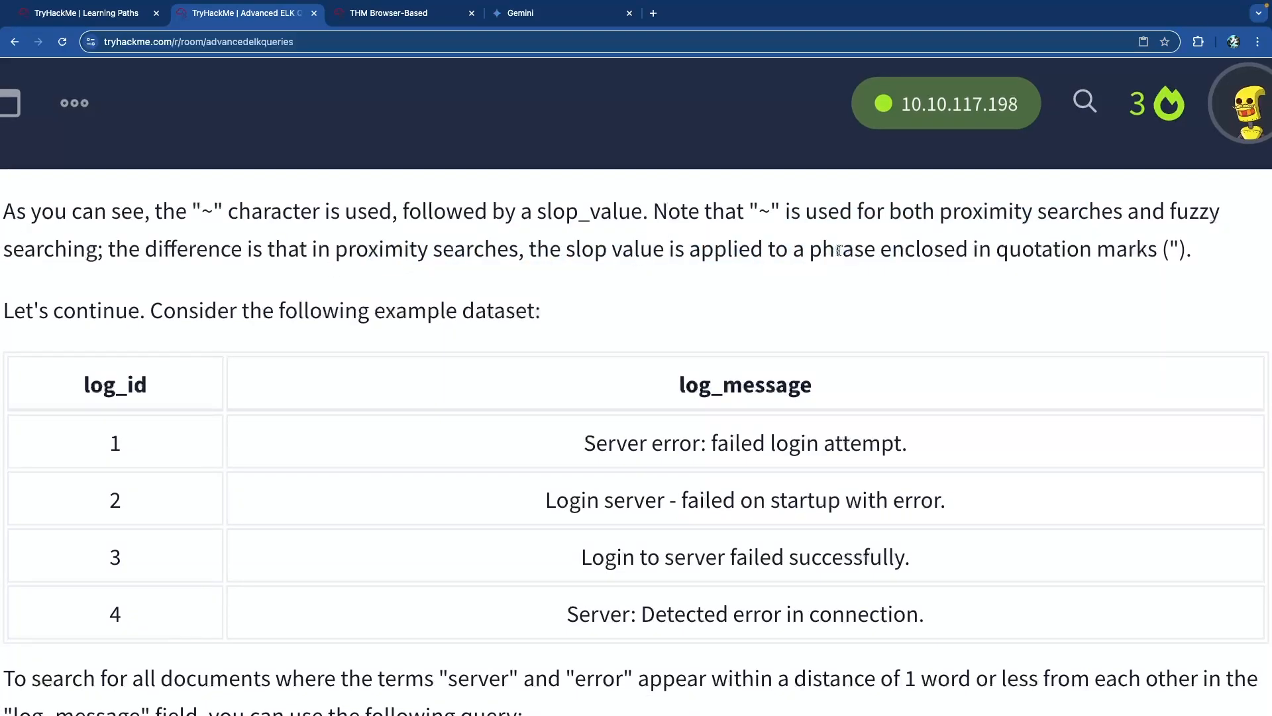
pyautogui.scroll(5, 699, 278)
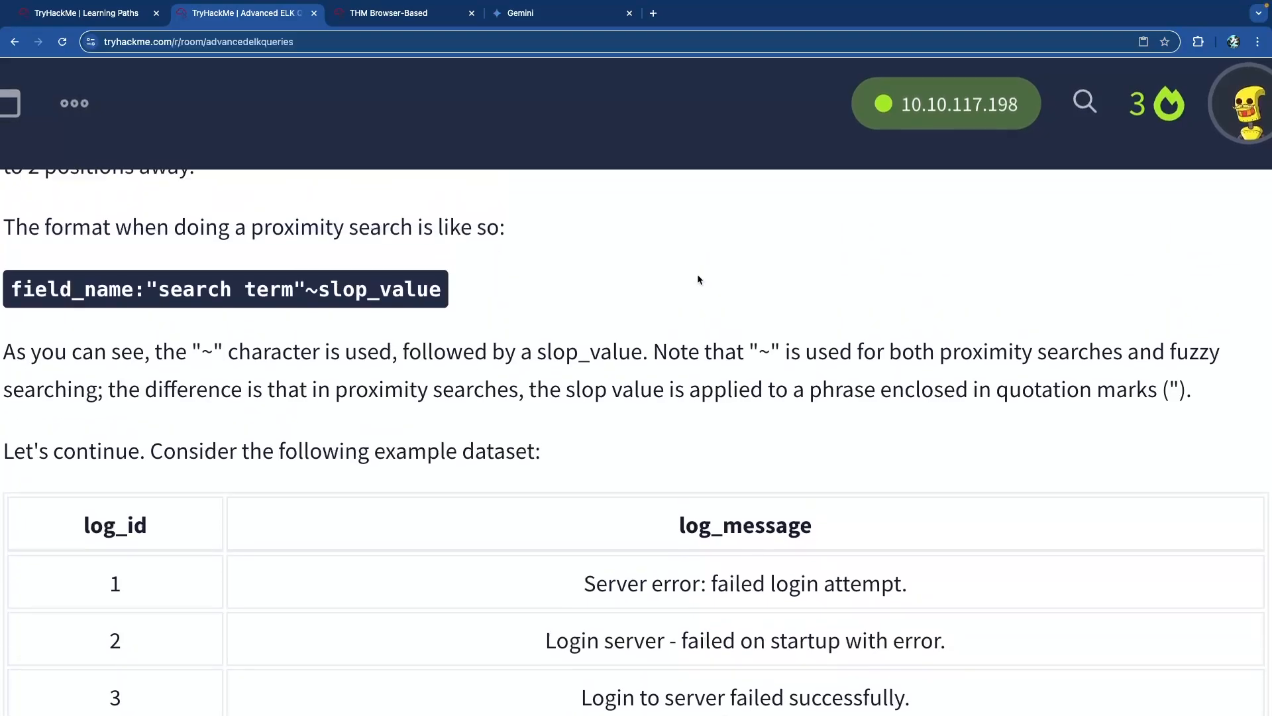
pyautogui.moveTo(295, 291); pyautogui.dragTo(157, 290)
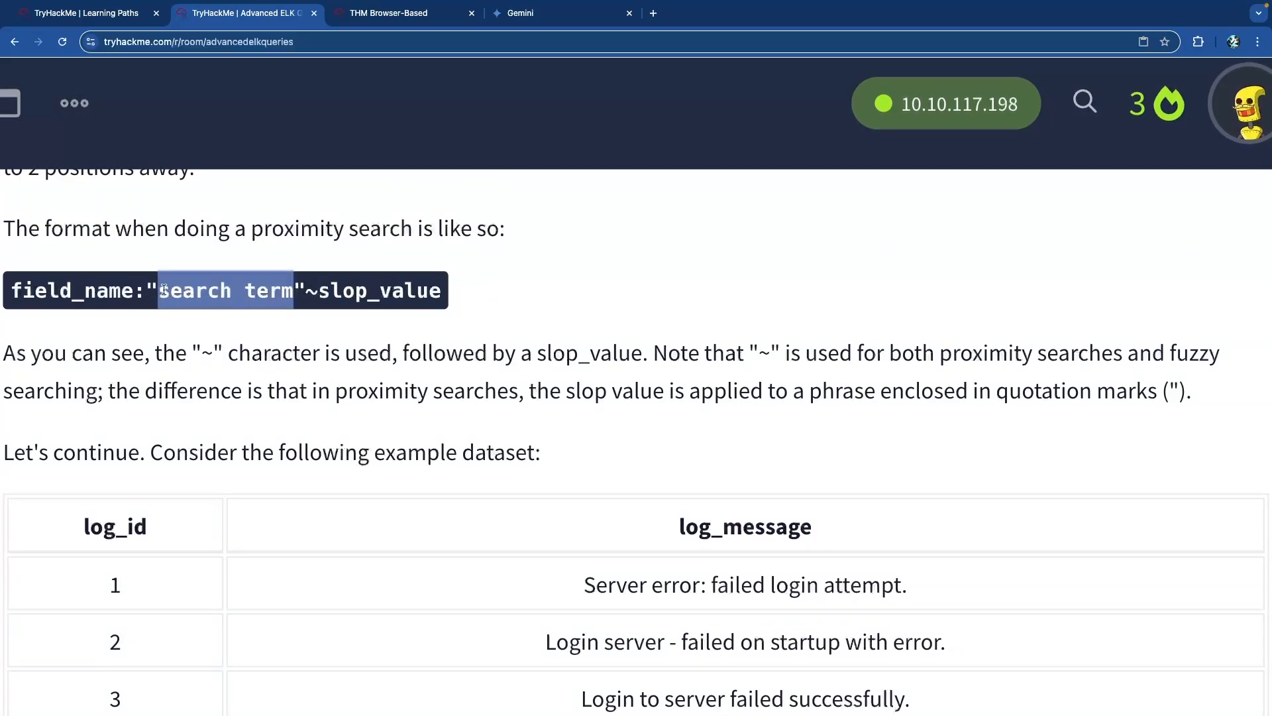
pyautogui.click(366, 293)
pyautogui.scroll(-4, 367, 295)
pyautogui.scroll(-2, 367, 295)
# Review the four log messages in the example dataset.
pyautogui.moveTo(62, 273); pyautogui.dragTo(330, 270)
pyautogui.click(369, 267)
pyautogui.scroll(-2, 465, 274)
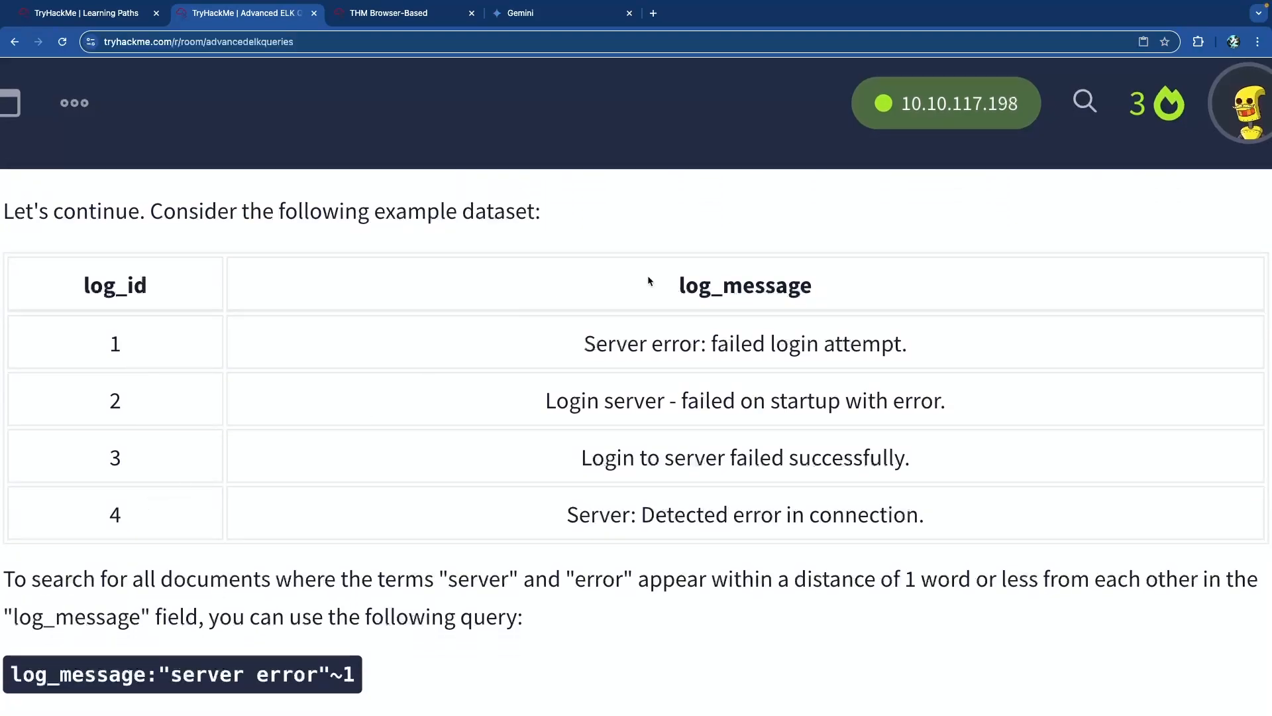
pyautogui.moveTo(642, 349); pyautogui.dragTo(910, 359)
pyautogui.moveTo(570, 400); pyautogui.dragTo(828, 400)
pyautogui.scroll(-2, 698, 387)
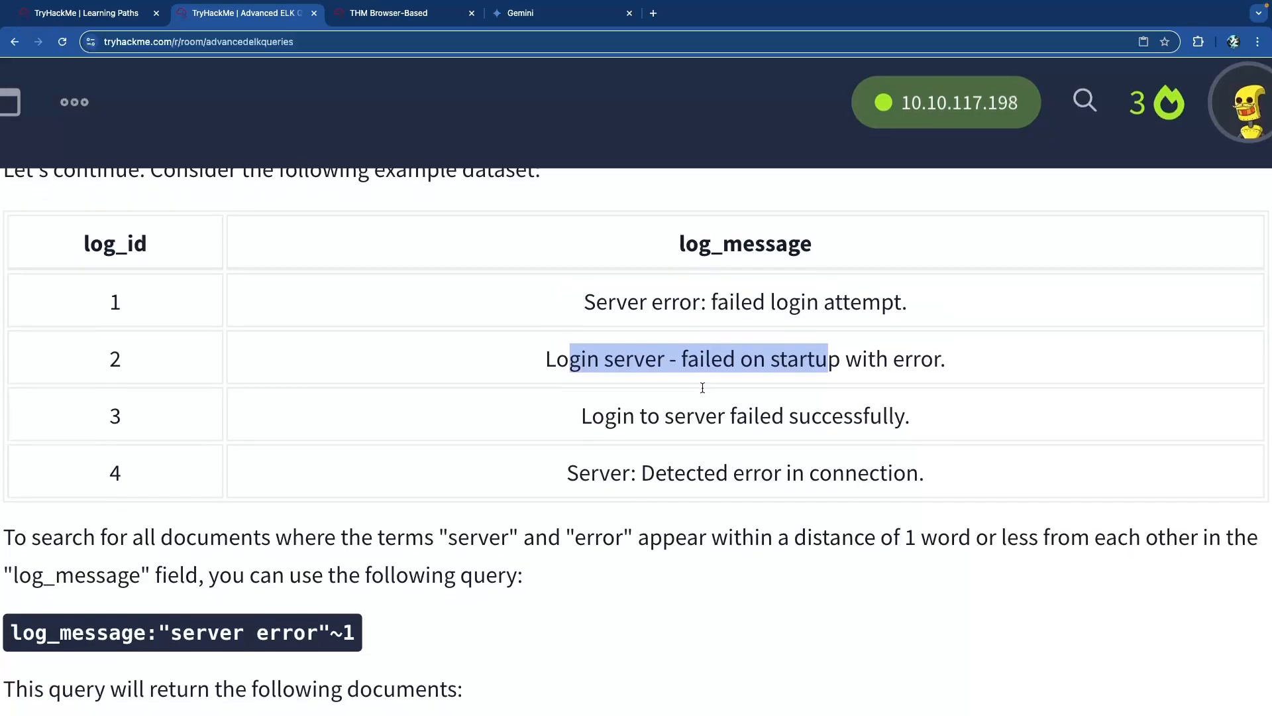
pyautogui.moveTo(597, 379); pyautogui.dragTo(837, 378)
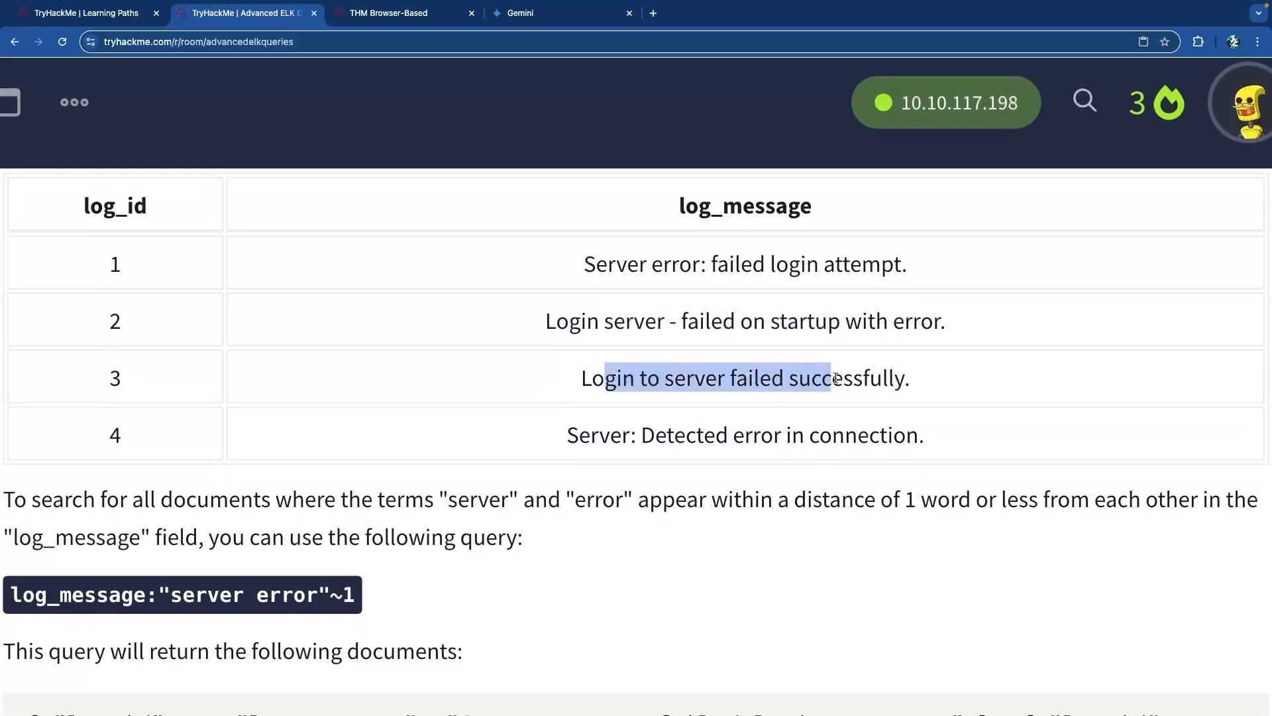
pyautogui.moveTo(600, 439); pyautogui.dragTo(810, 440)
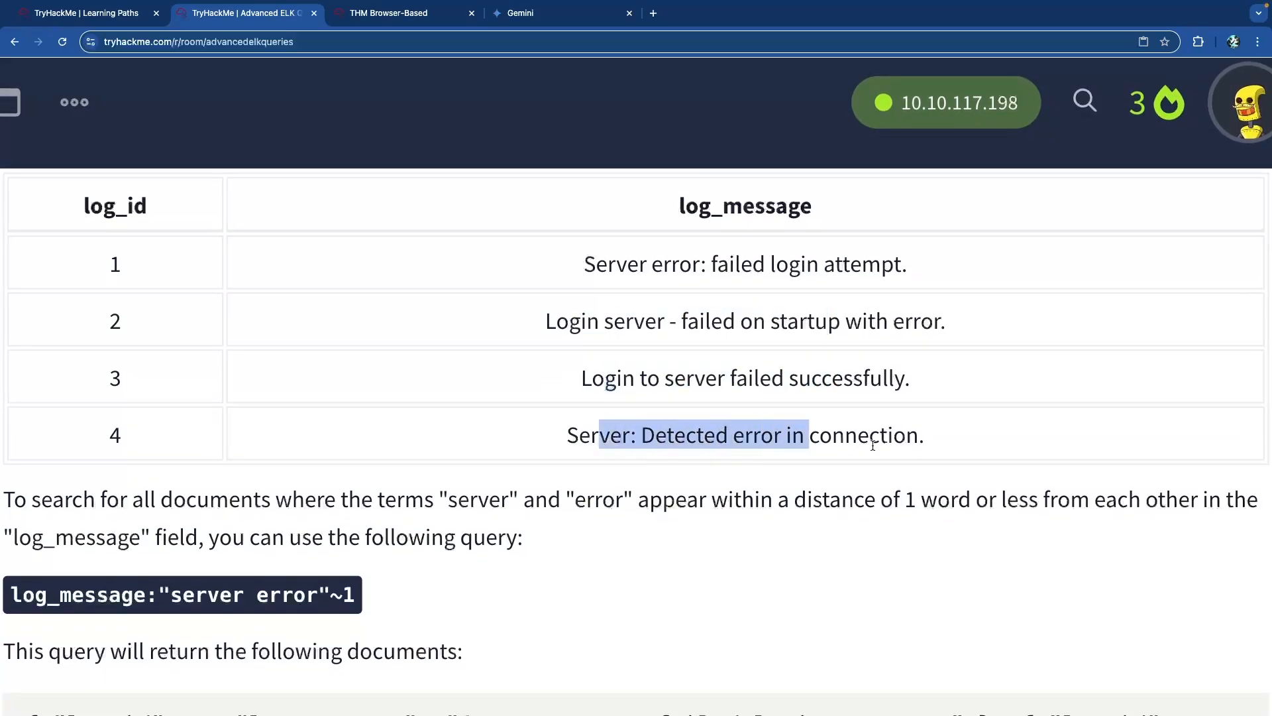
pyautogui.scroll(-4, 735, 442)
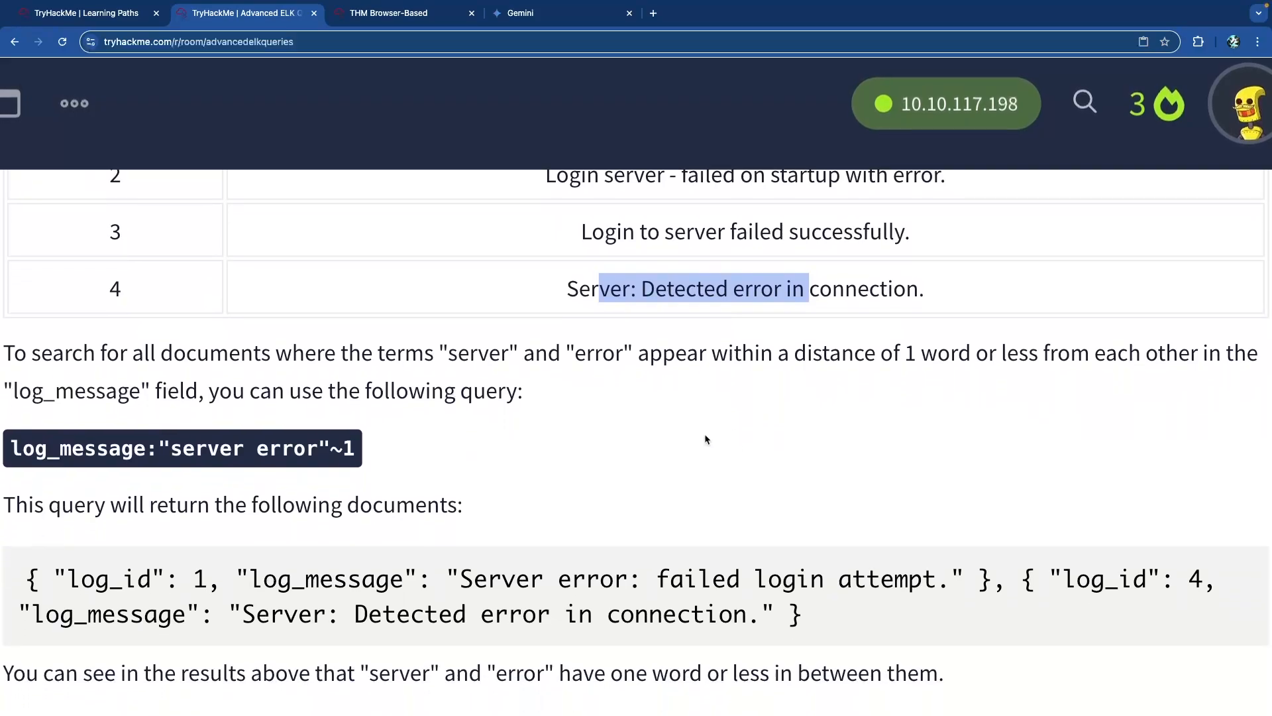
# Study the log_message:"server error"~1 example query and its explanation.
pyautogui.moveTo(188, 355); pyautogui.dragTo(434, 355)
pyautogui.click(436, 356)
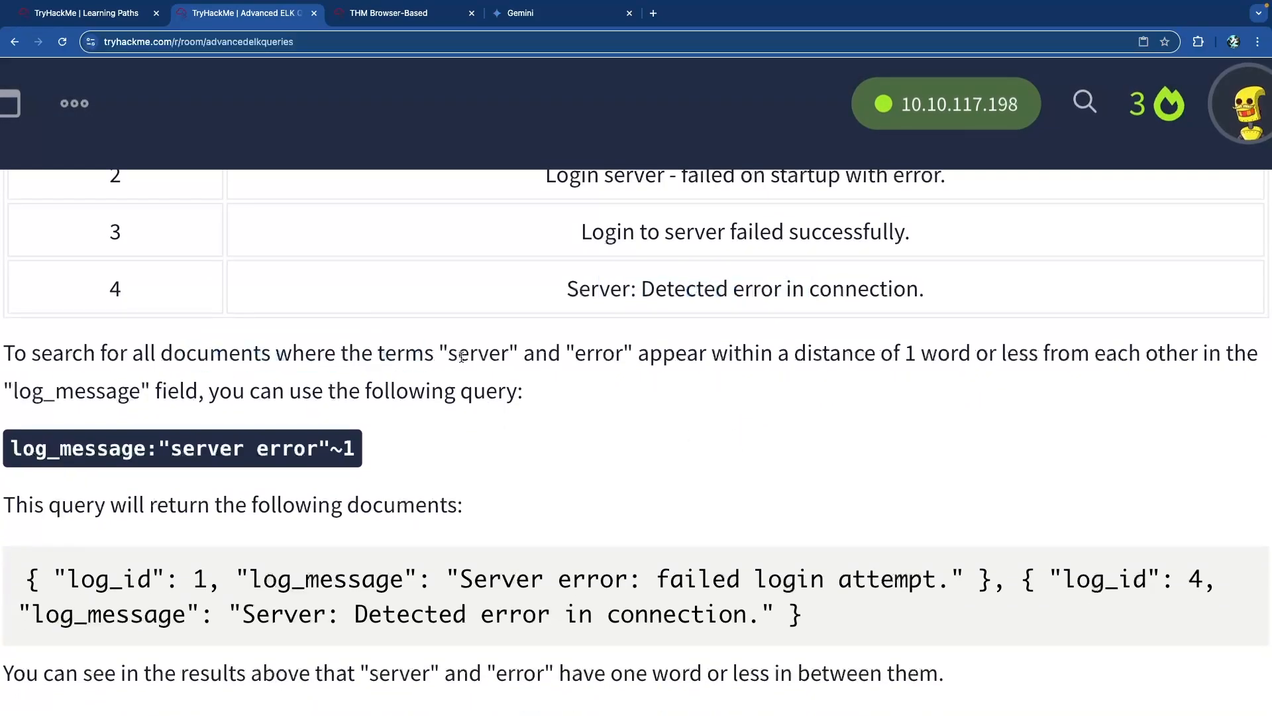
pyautogui.doubleClick(470, 354)
pyautogui.doubleClick(591, 355)
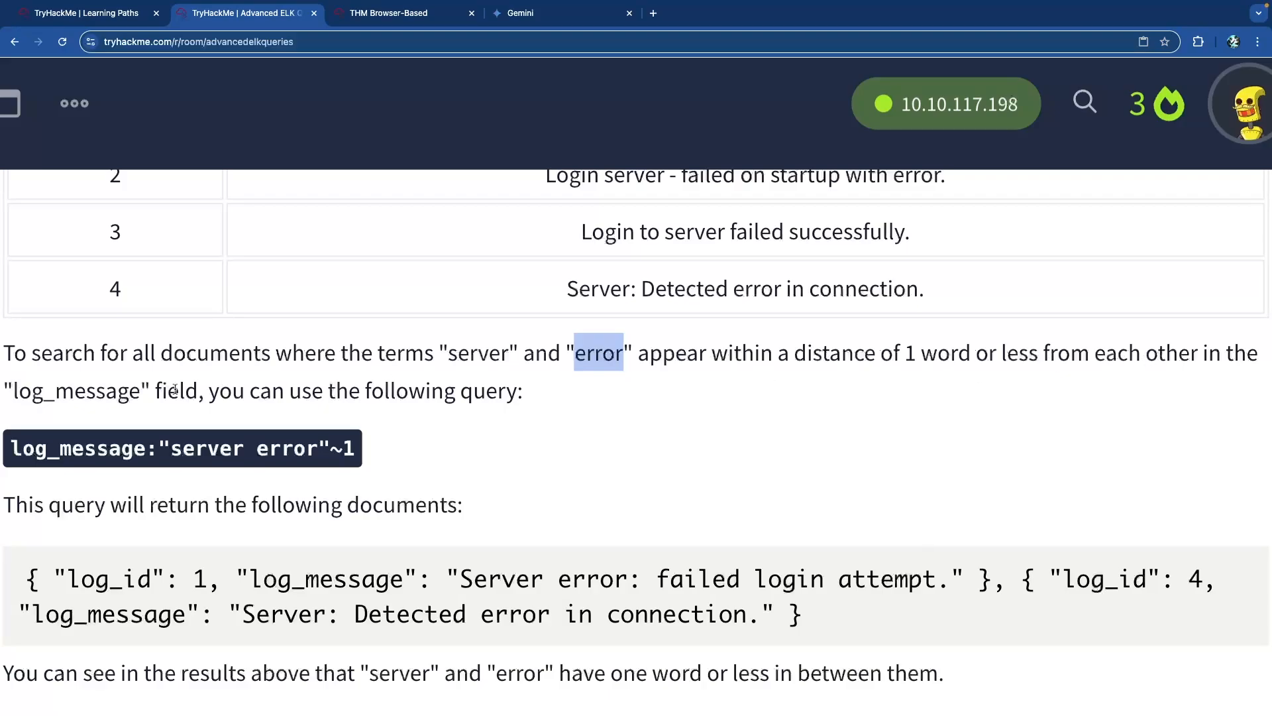
pyautogui.click(123, 391)
pyautogui.moveTo(234, 396); pyautogui.dragTo(499, 396)
pyautogui.click(468, 397)
pyautogui.moveTo(156, 450); pyautogui.dragTo(12, 446)
pyautogui.click(123, 447)
pyautogui.moveTo(171, 449); pyautogui.dragTo(235, 451)
pyautogui.click(329, 452)
pyautogui.click(287, 450)
pyautogui.moveTo(317, 449); pyautogui.dragTo(171, 449)
# Examine the two "server error"~1 matches, including 'Server: Detected error' with one word between.
pyautogui.scroll(-4, 216, 390)
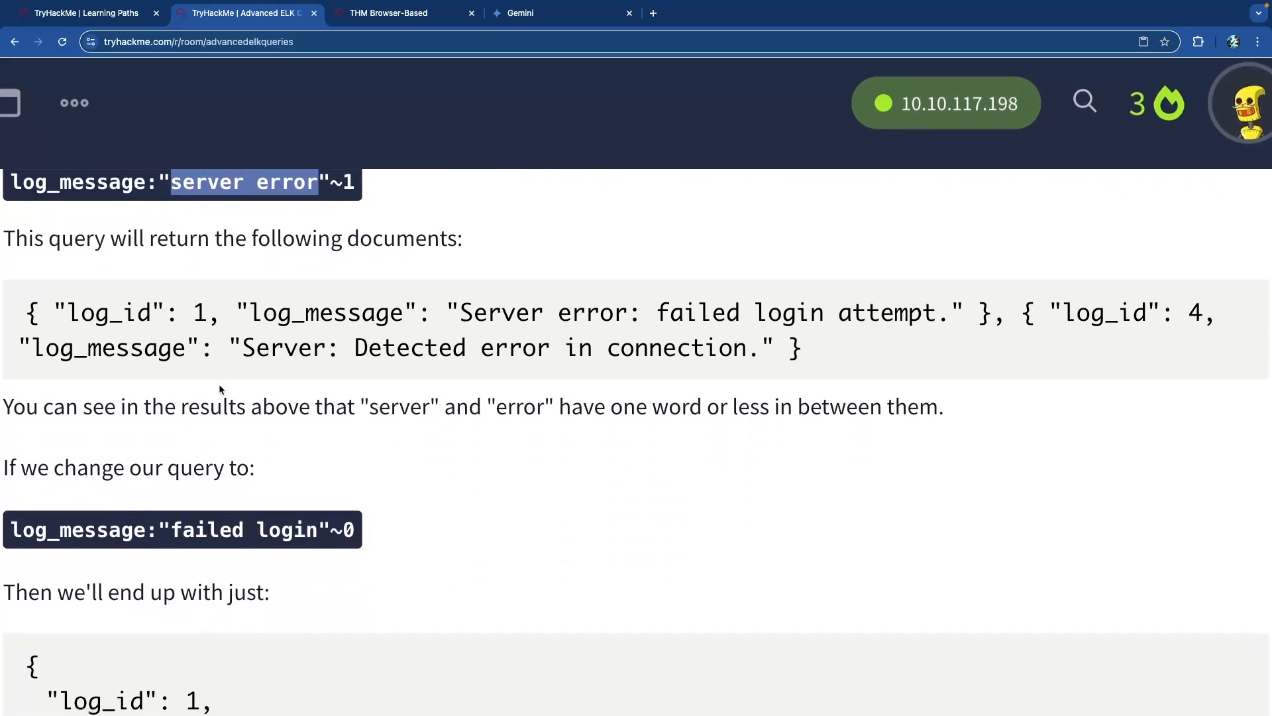
pyautogui.scroll(1, 217, 391)
pyautogui.click(121, 366)
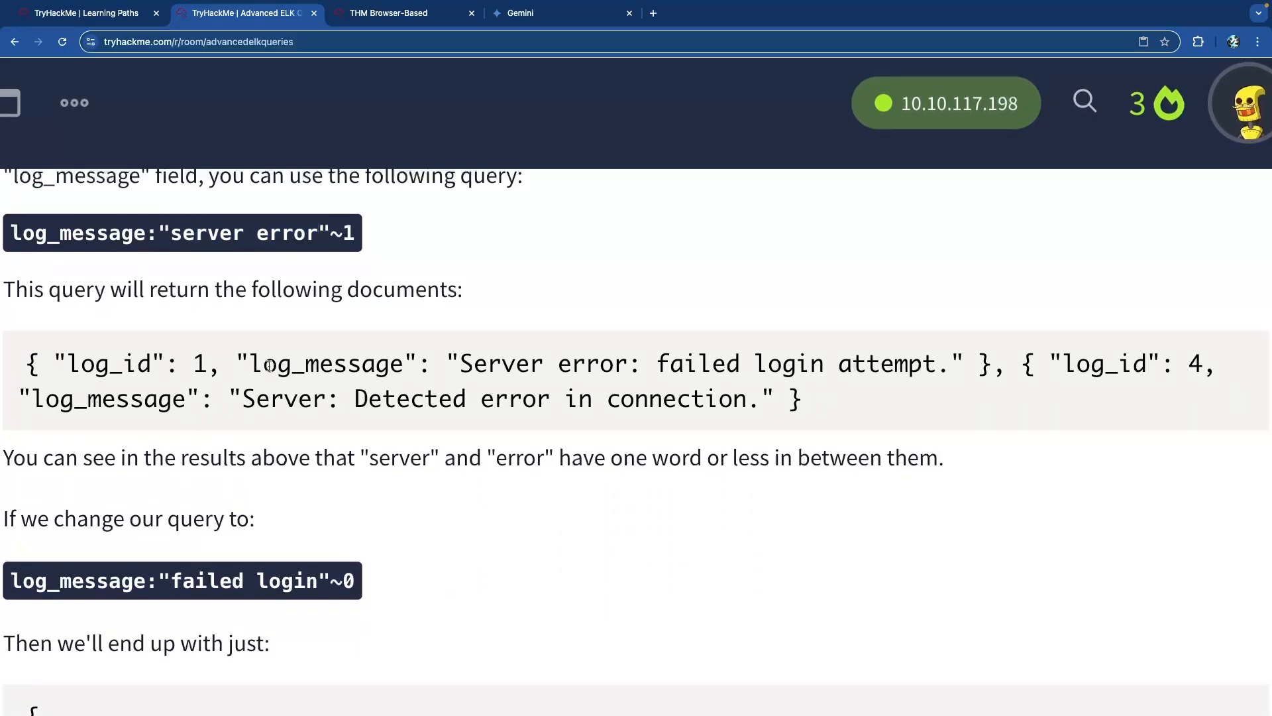
pyautogui.moveTo(267, 365); pyautogui.dragTo(365, 365)
pyautogui.click(480, 379)
pyautogui.moveTo(665, 366); pyautogui.dragTo(926, 369)
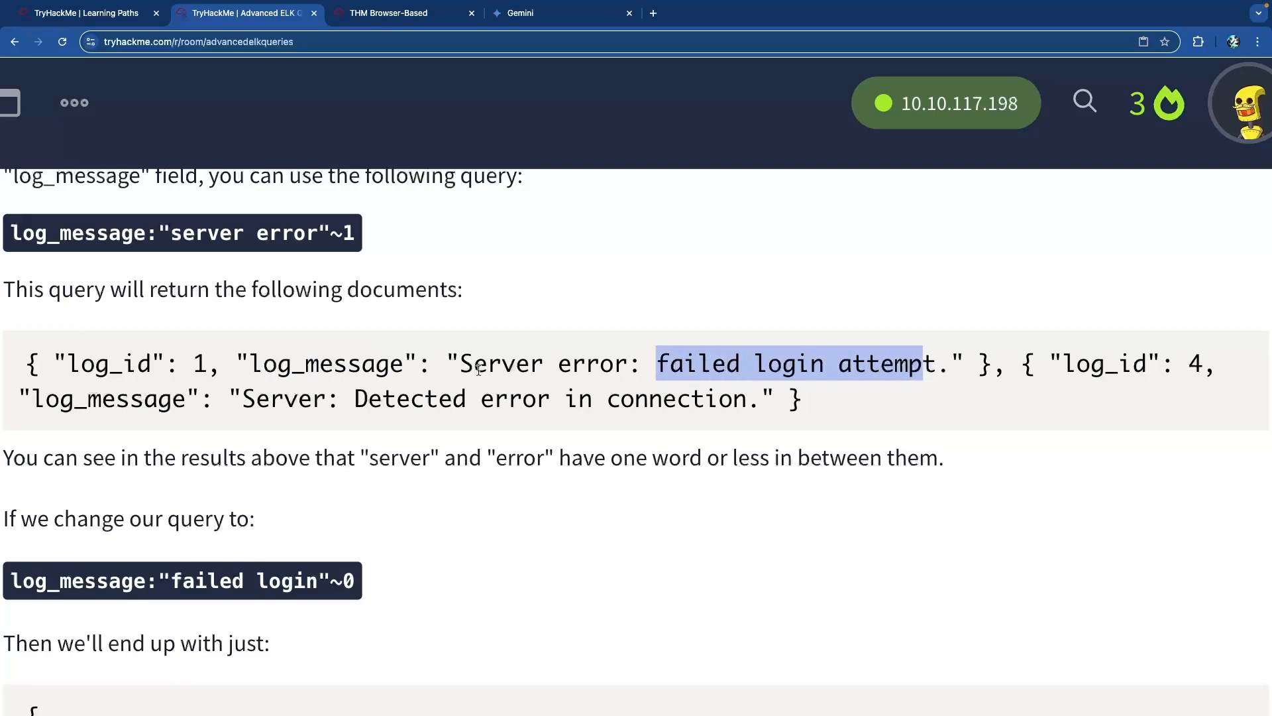
pyautogui.moveTo(457, 367); pyautogui.dragTo(627, 369)
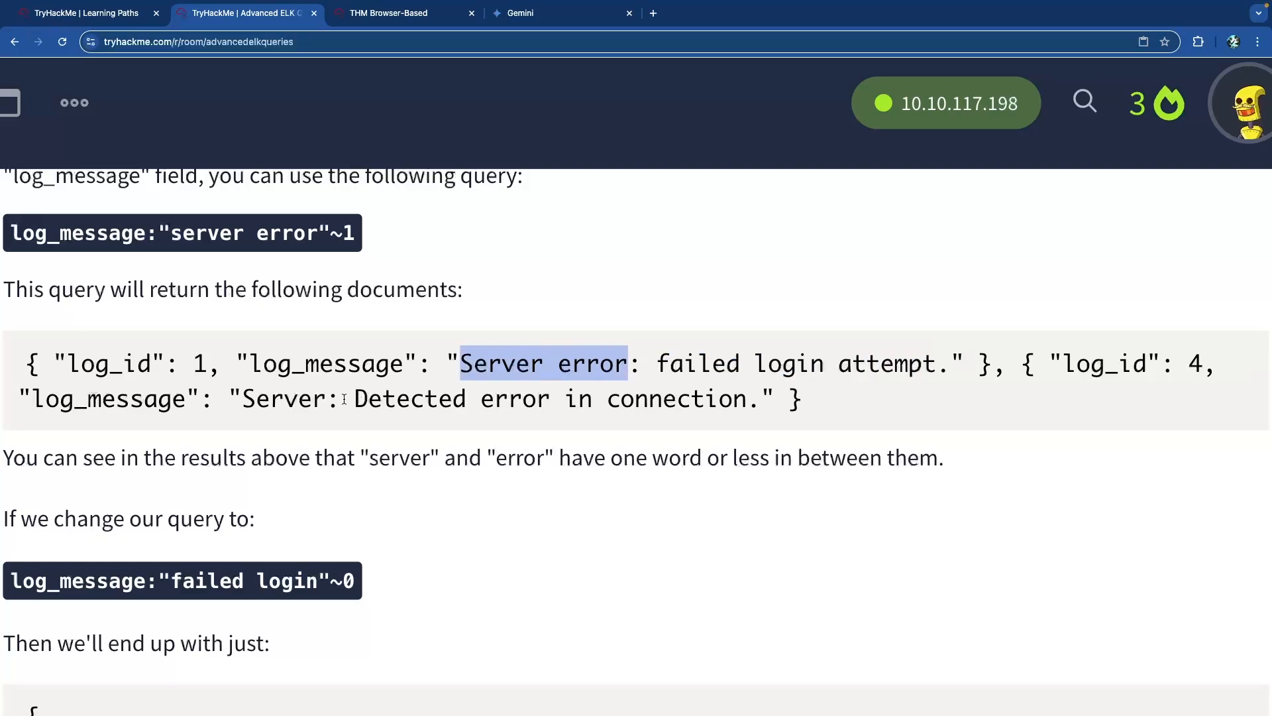
pyautogui.moveTo(324, 399); pyautogui.dragTo(226, 399)
pyautogui.click(386, 400)
pyautogui.doubleClick(383, 400)
pyautogui.click(491, 405)
pyautogui.doubleClick(504, 402)
pyautogui.click(471, 404)
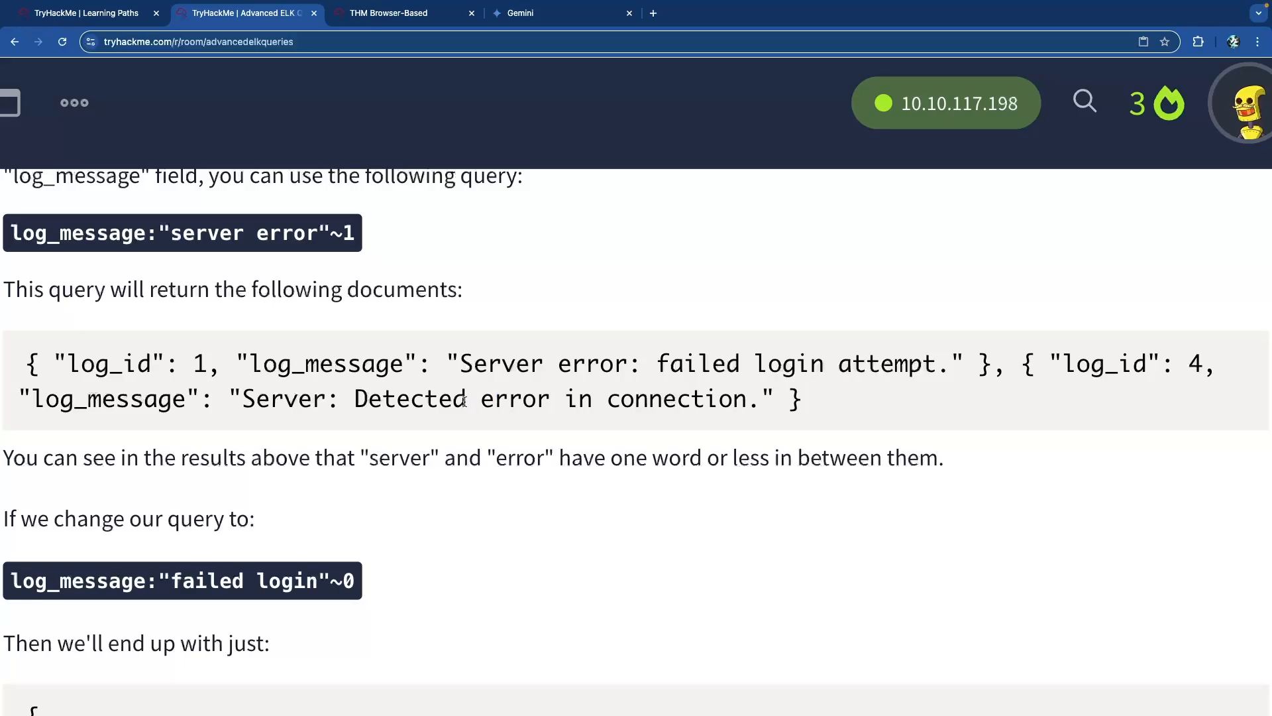
pyautogui.moveTo(466, 401); pyautogui.dragTo(358, 400)
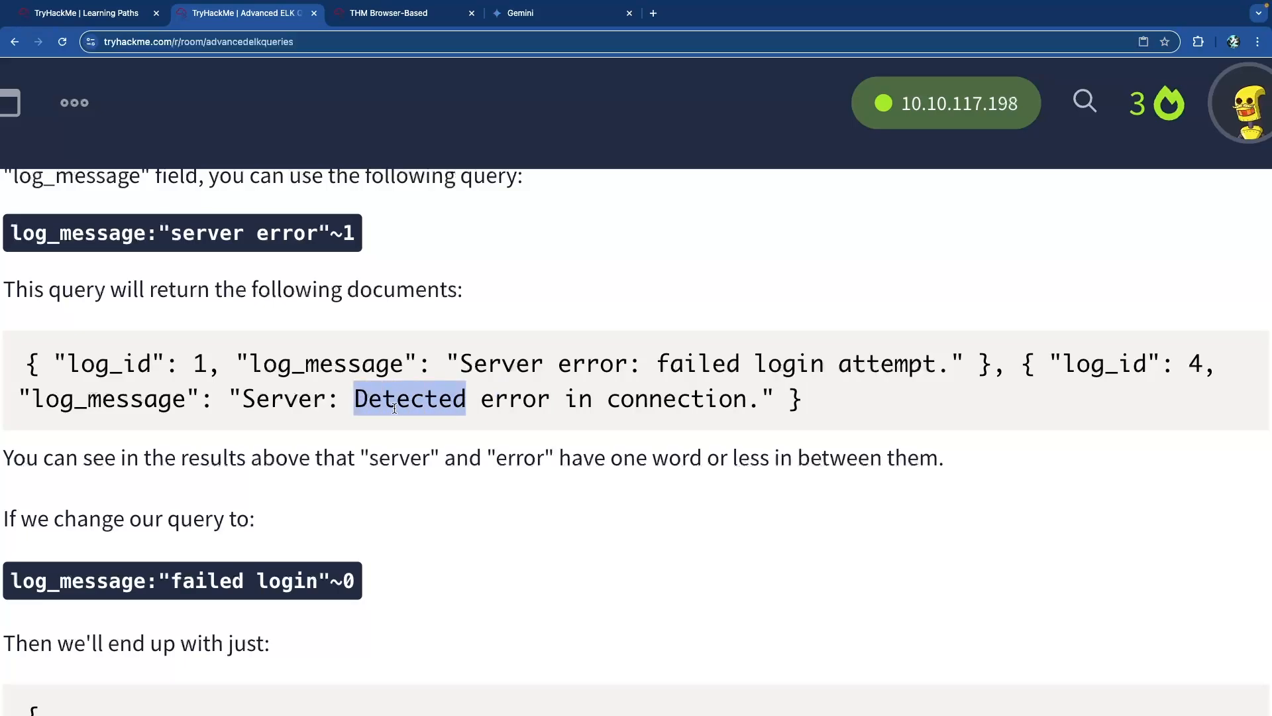
pyautogui.scroll(3, 394, 407)
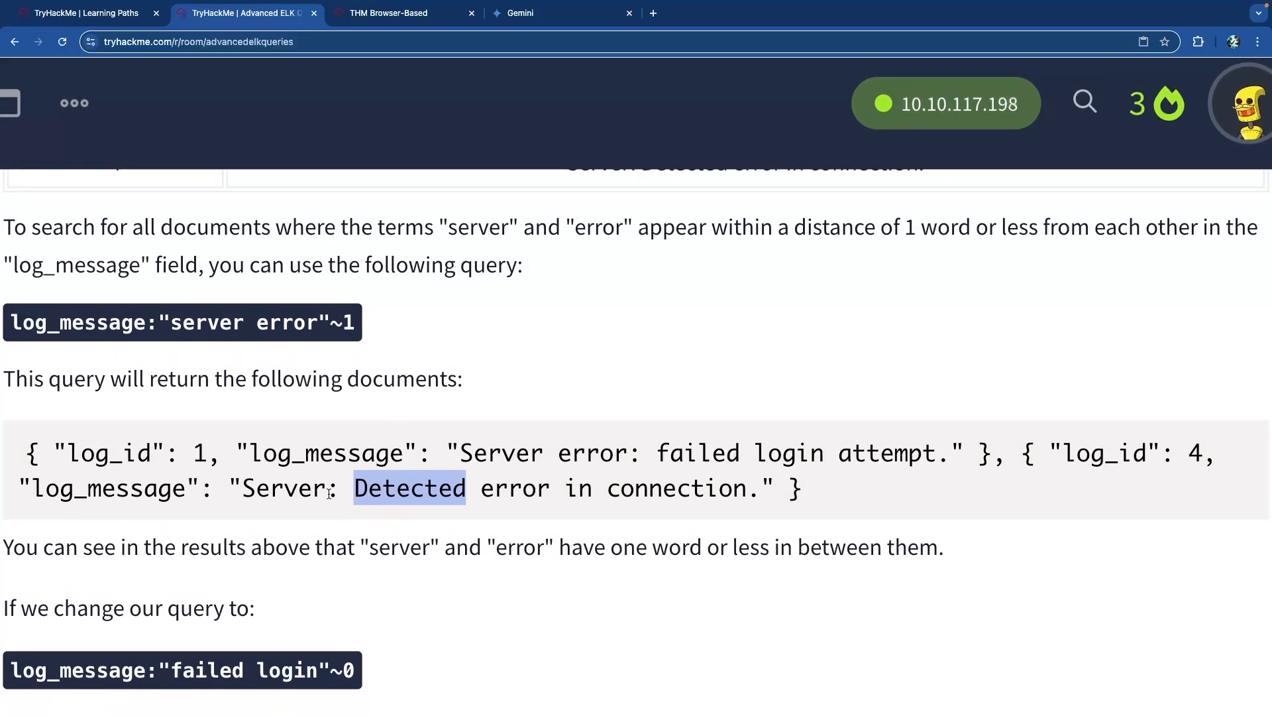
pyautogui.moveTo(550, 491); pyautogui.dragTo(243, 493)
pyautogui.click(327, 497)
pyautogui.doubleClick(413, 491)
pyautogui.doubleClick(348, 331)
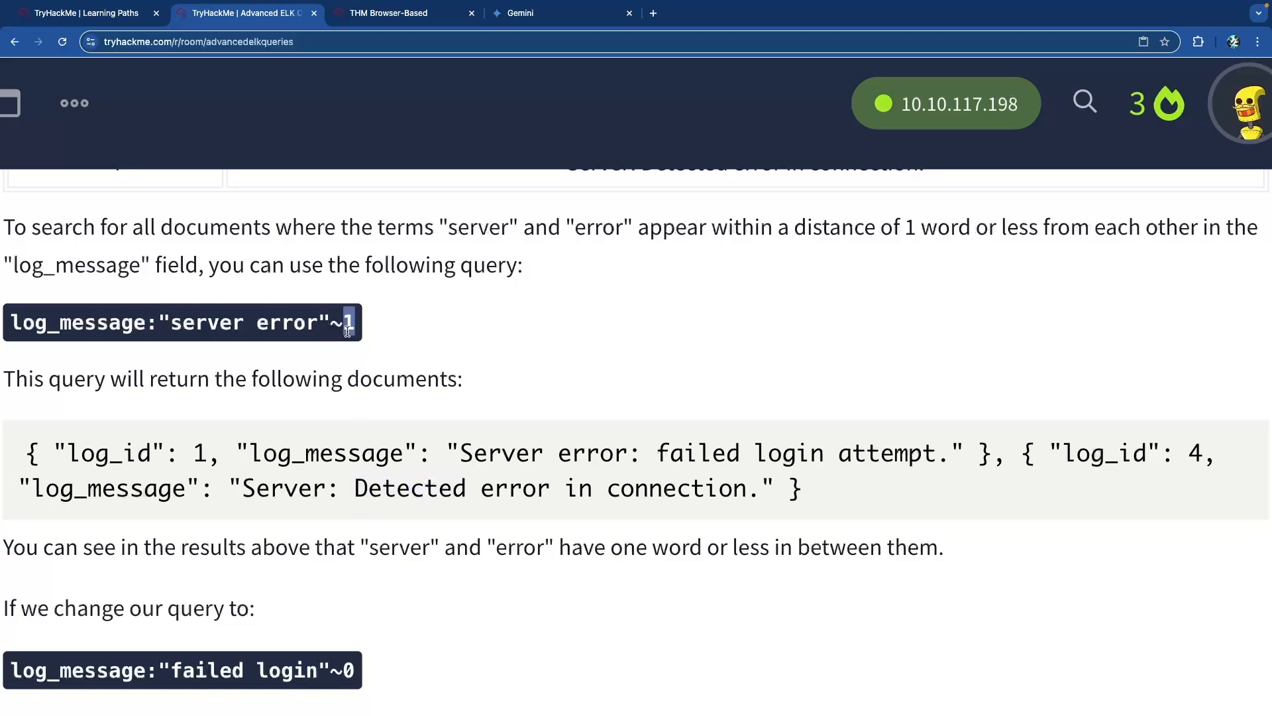
pyautogui.click(367, 489)
pyautogui.doubleClick(396, 491)
pyautogui.doubleClick(474, 490)
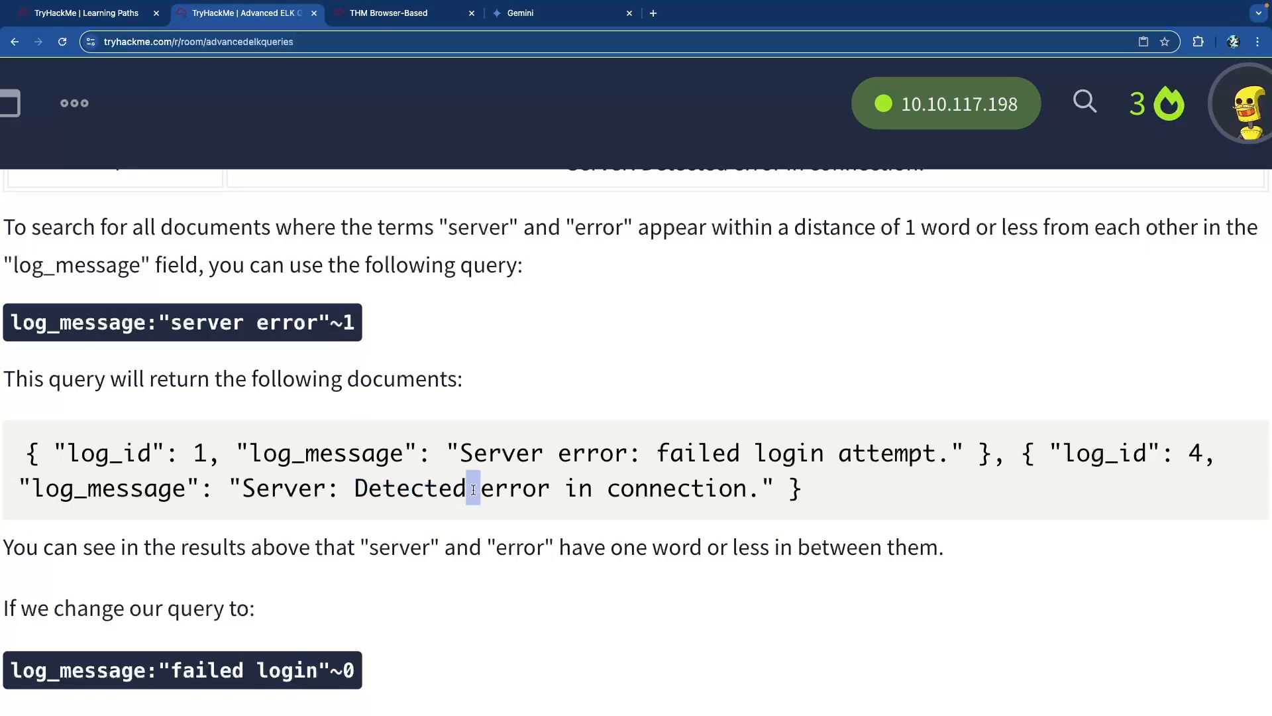
pyautogui.click(489, 496)
pyautogui.moveTo(541, 491); pyautogui.dragTo(244, 490)
pyautogui.click(244, 490)
# Read the stricter "failed login"~0 example and continue to the incidents dataset questions.
pyautogui.scroll(-3, 300, 488)
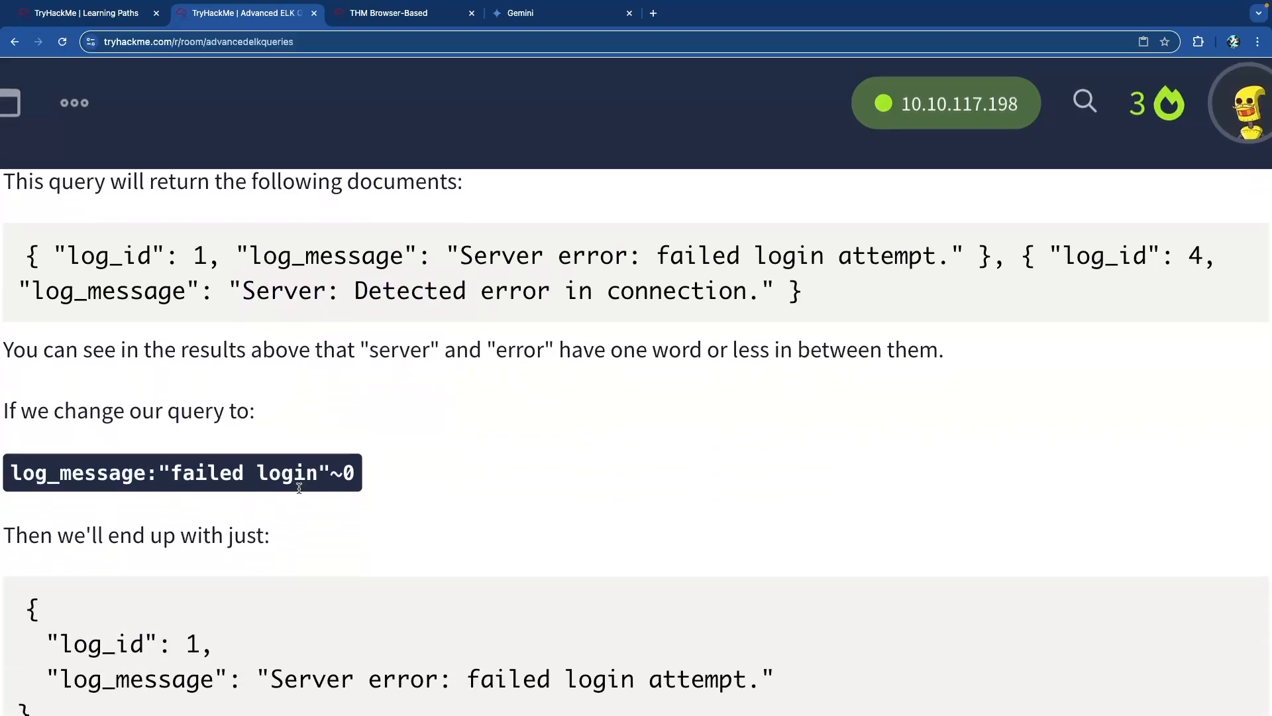
pyautogui.doubleClick(501, 347)
pyautogui.moveTo(610, 346); pyautogui.dragTo(932, 345)
pyautogui.click(771, 377)
pyautogui.scroll(-2, 556, 381)
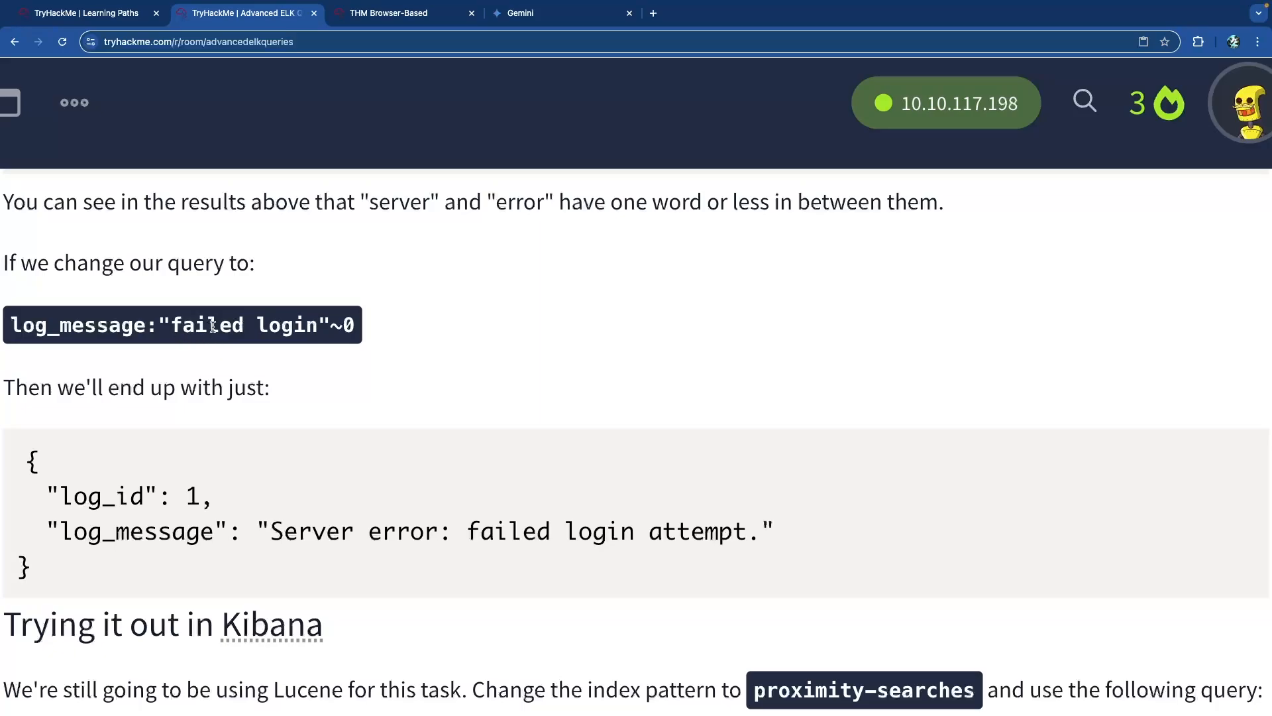
pyautogui.scroll(-2, 346, 324)
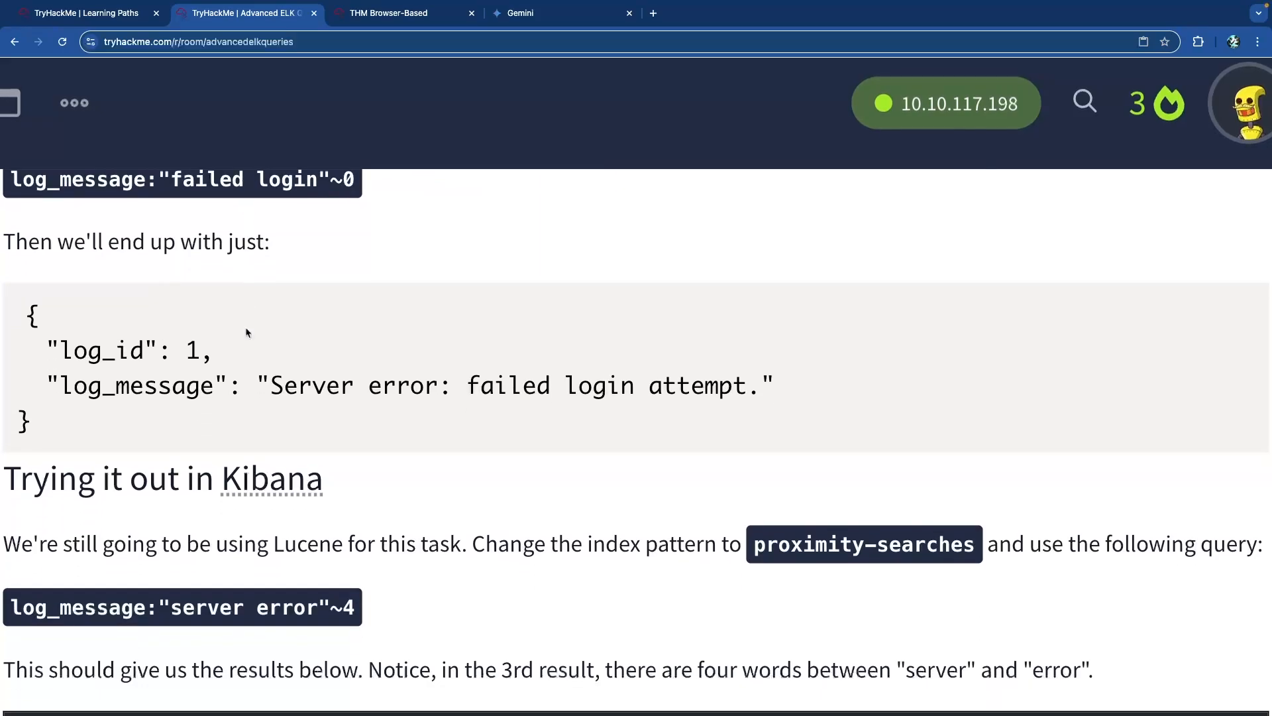
pyautogui.moveTo(468, 377); pyautogui.dragTo(634, 378)
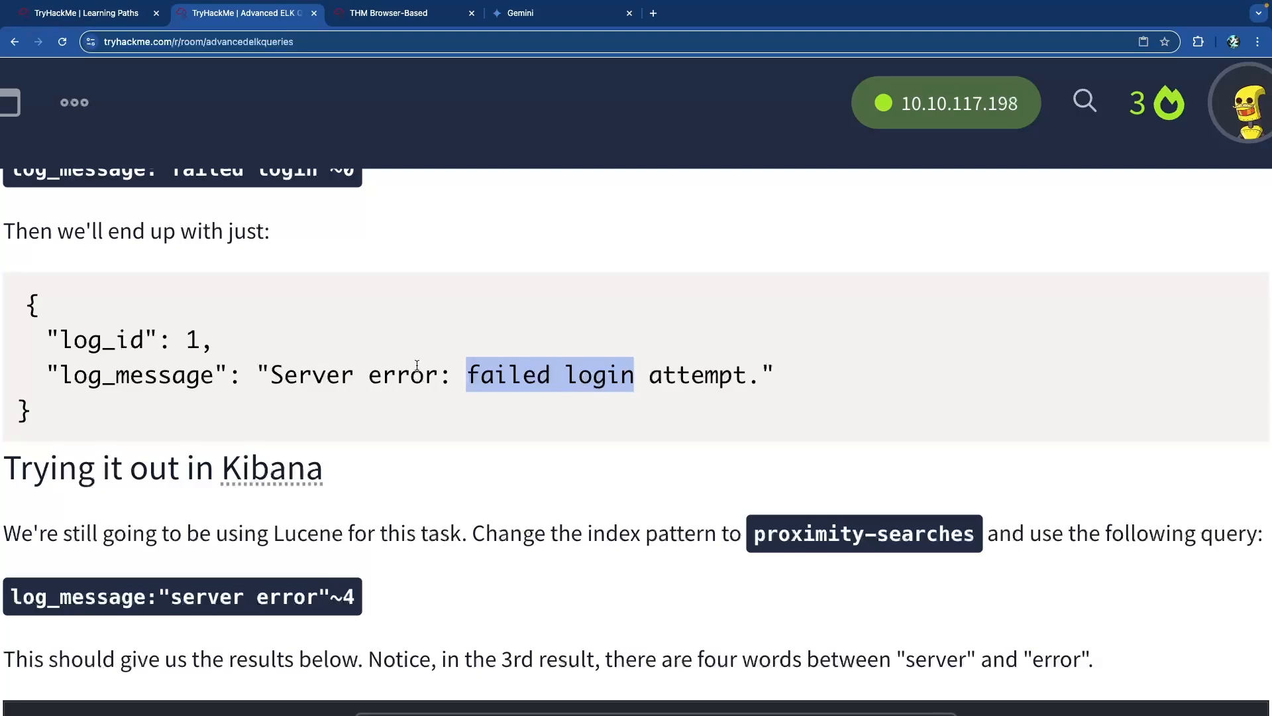
pyautogui.scroll(1, 299, 265)
pyautogui.moveTo(354, 229); pyautogui.dragTo(332, 232)
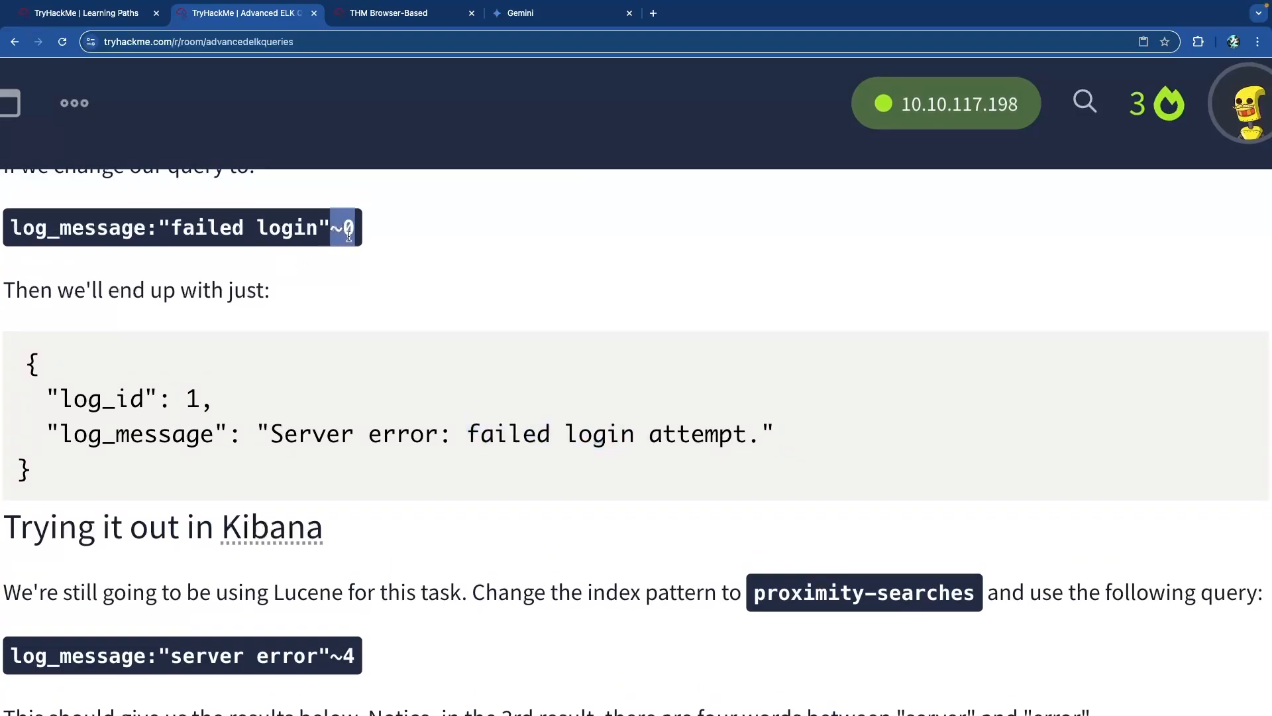
pyautogui.scroll(-5, 344, 235)
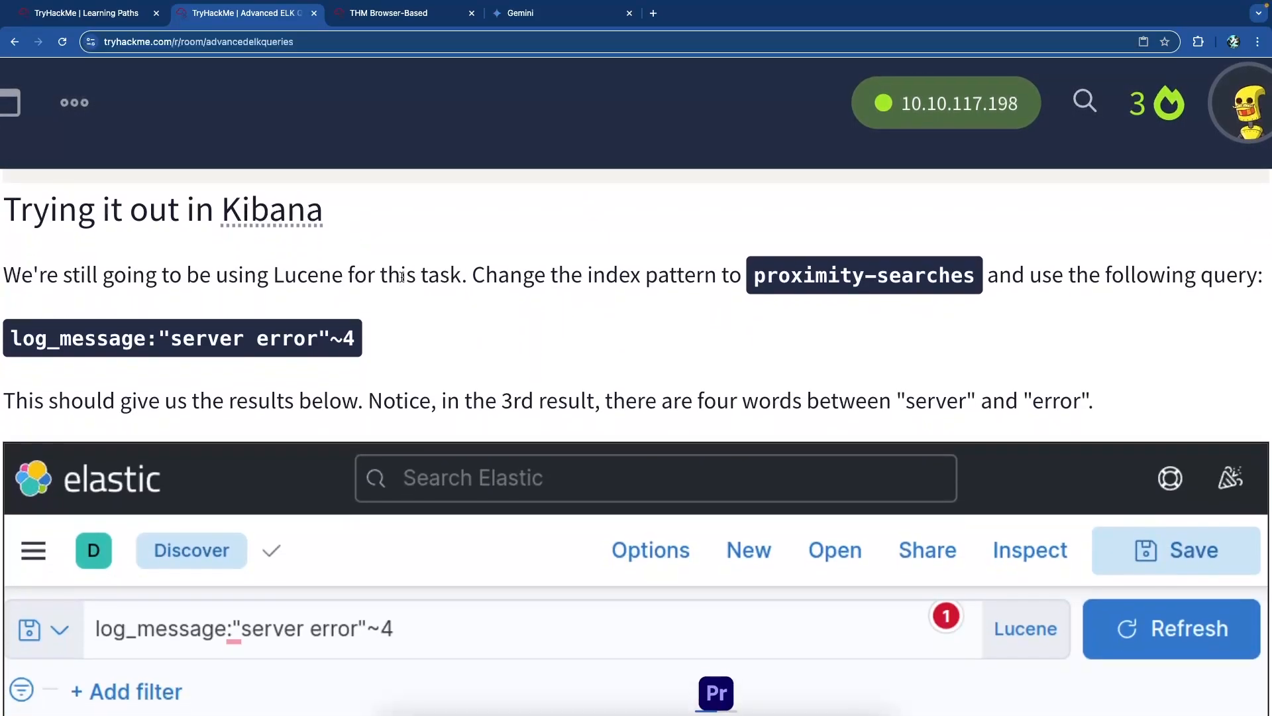
pyautogui.scroll(-1, 411, 285)
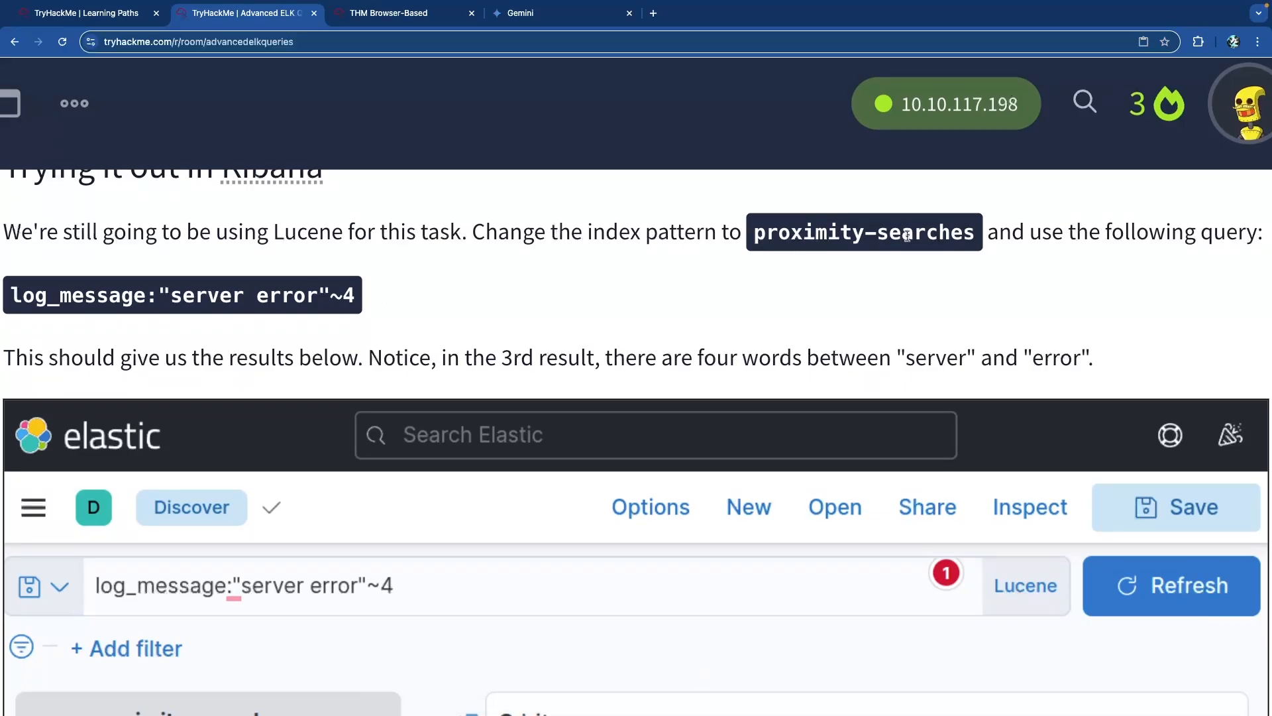
pyautogui.moveTo(68, 295); pyautogui.dragTo(320, 295)
pyautogui.click(268, 311)
pyautogui.scroll(-9, 268, 311)
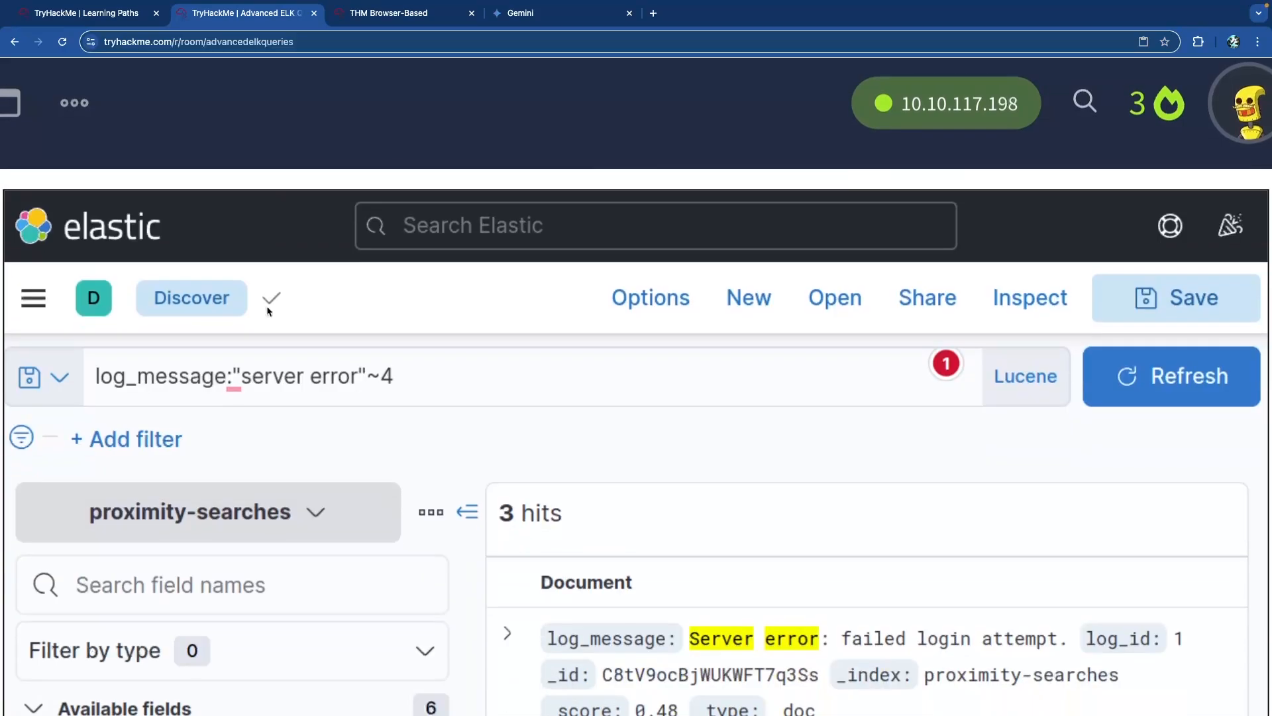
pyautogui.scroll(-12, 268, 312)
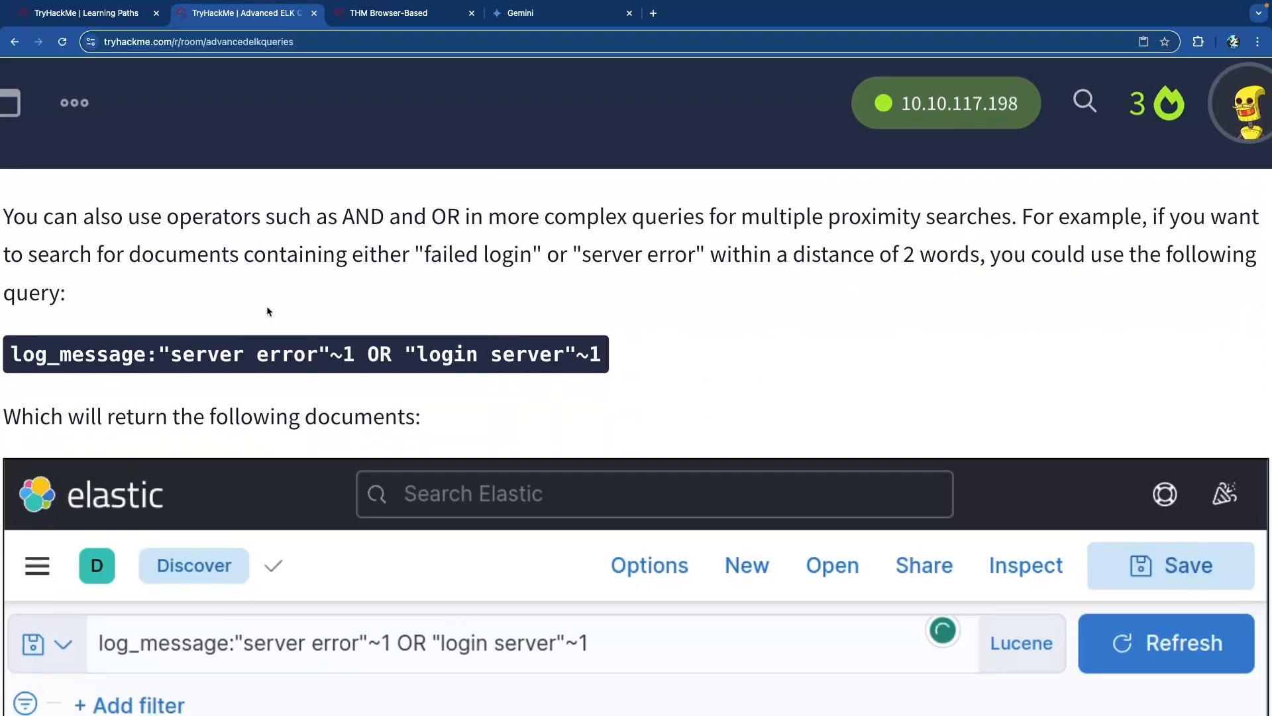
pyautogui.scroll(-15, 268, 312)
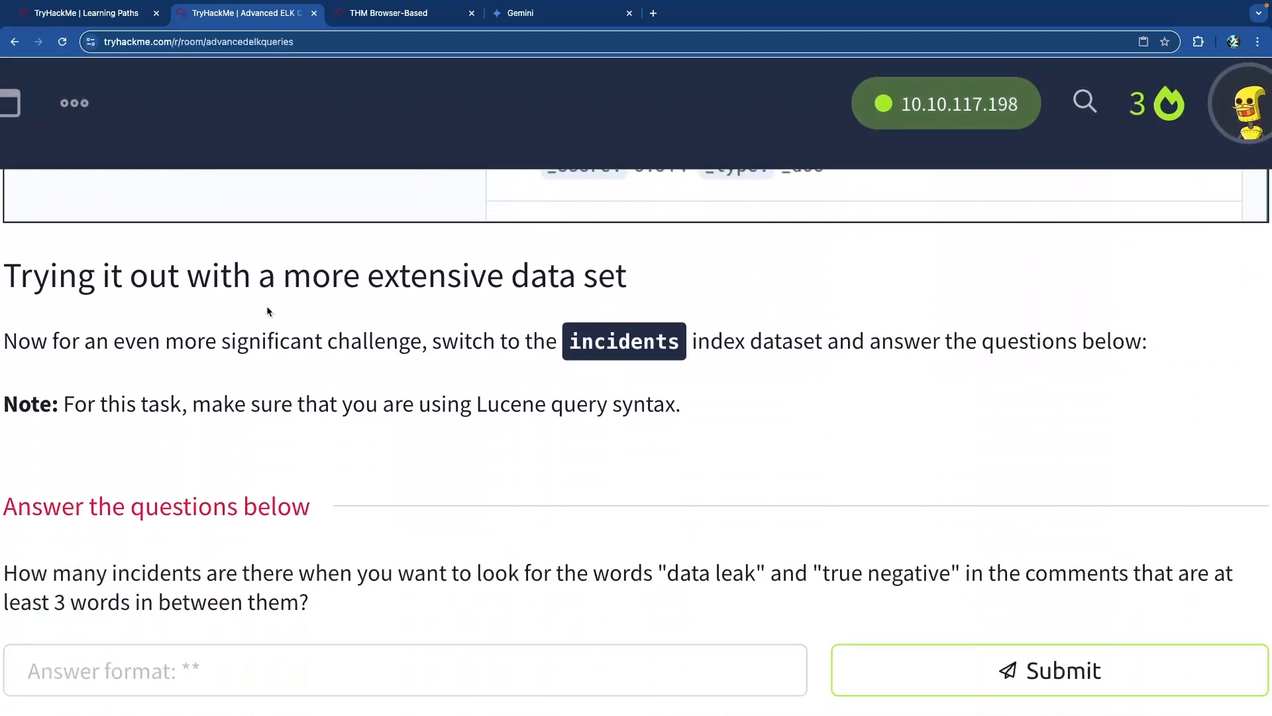
pyautogui.moveTo(581, 342); pyautogui.dragTo(690, 341)
pyautogui.click(318, 328)
pyautogui.scroll(-5, 316, 320)
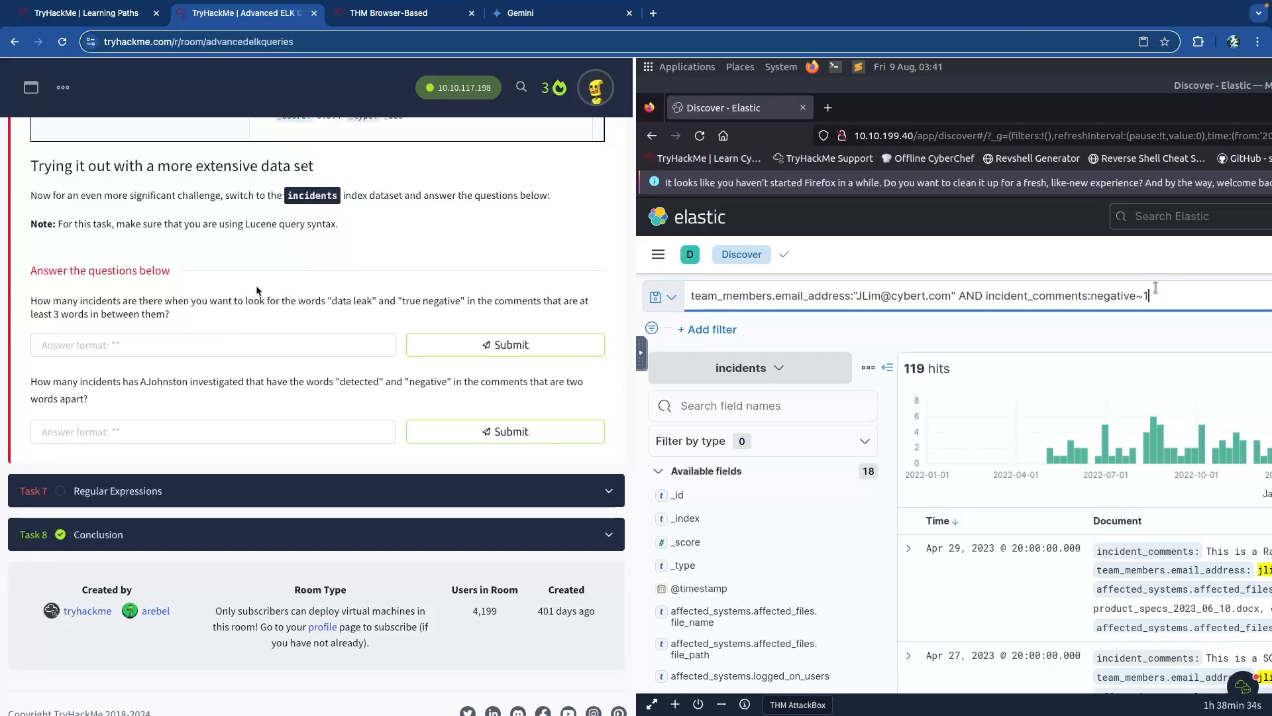
# Clear the Kibana query and switch Discover to the proximity-searches index.
pyautogui.hotkey('ctrl', 'Tab')
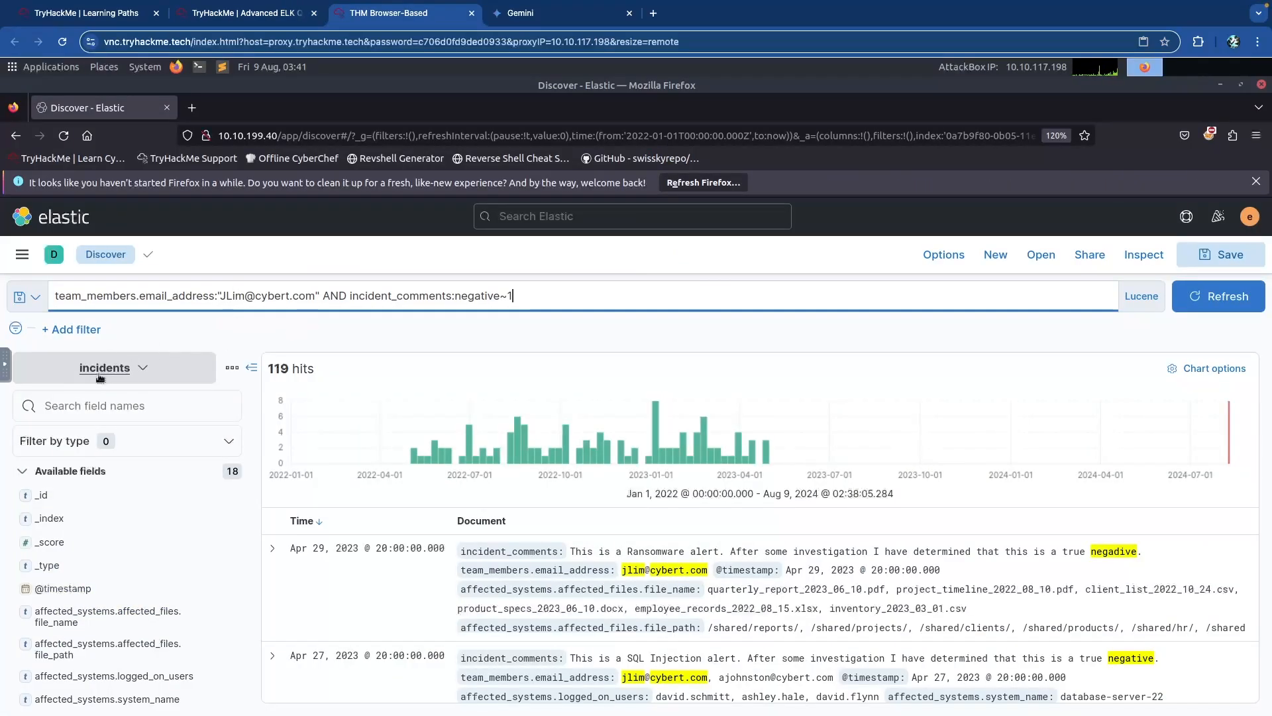
pyautogui.click(396, 296)
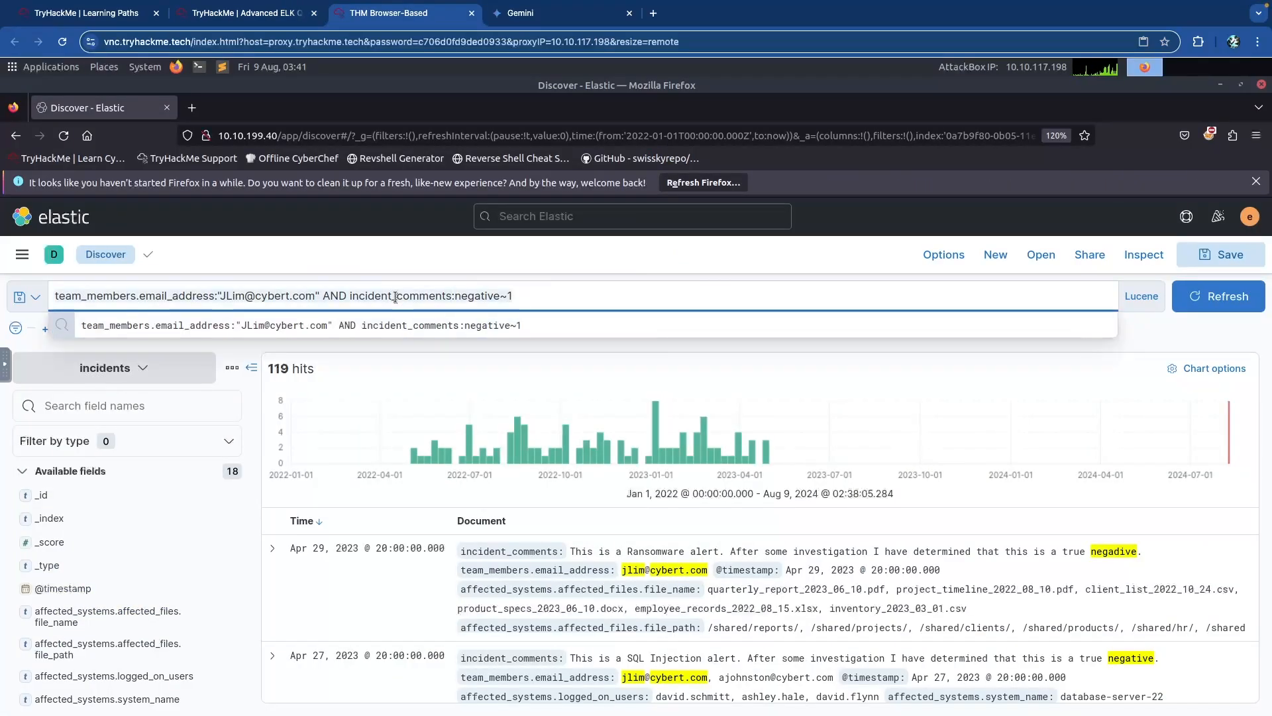
pyautogui.hotkey('ctrl', 'a')
pyautogui.press('BackSpace')
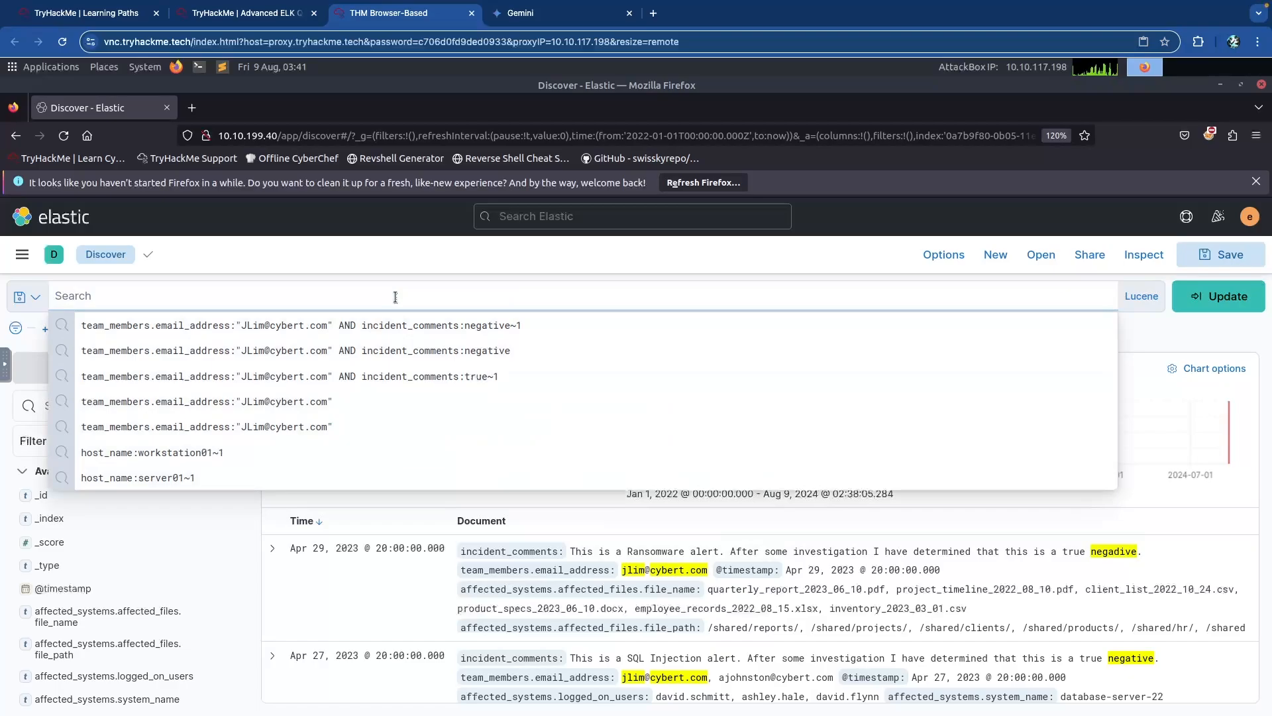
pyautogui.press('Return')
pyautogui.click(109, 367)
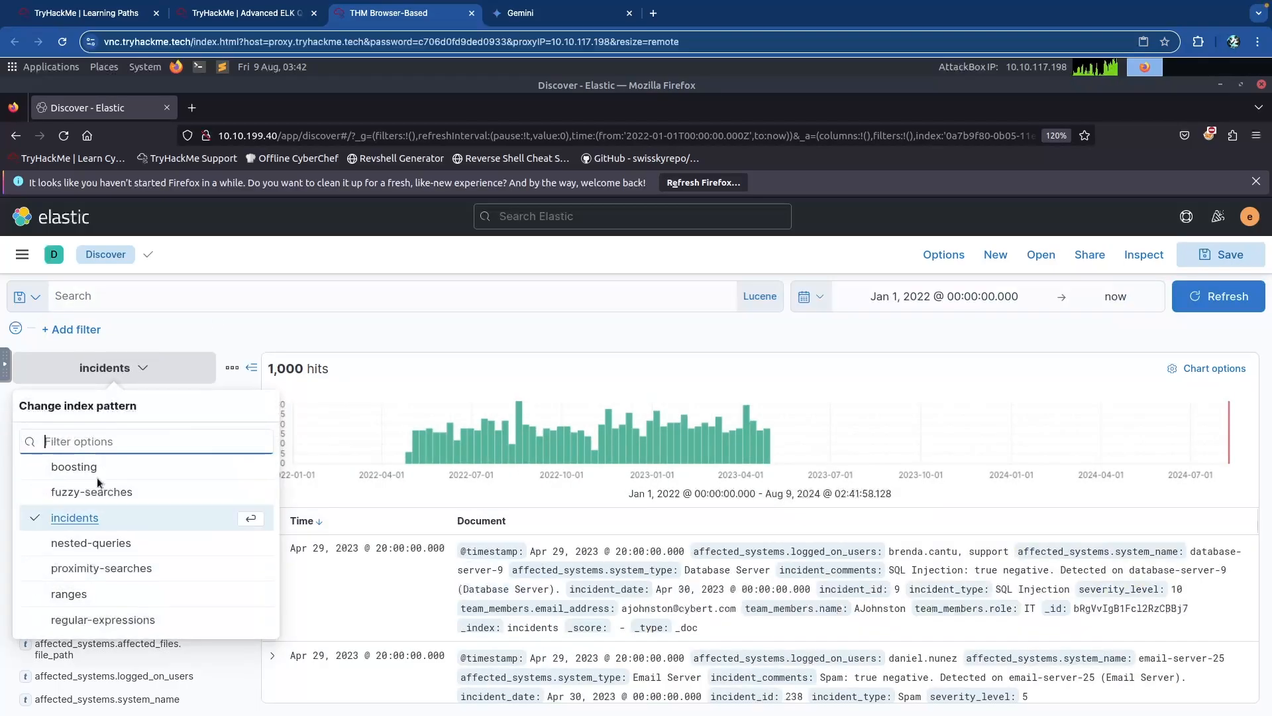
pyautogui.click(102, 568)
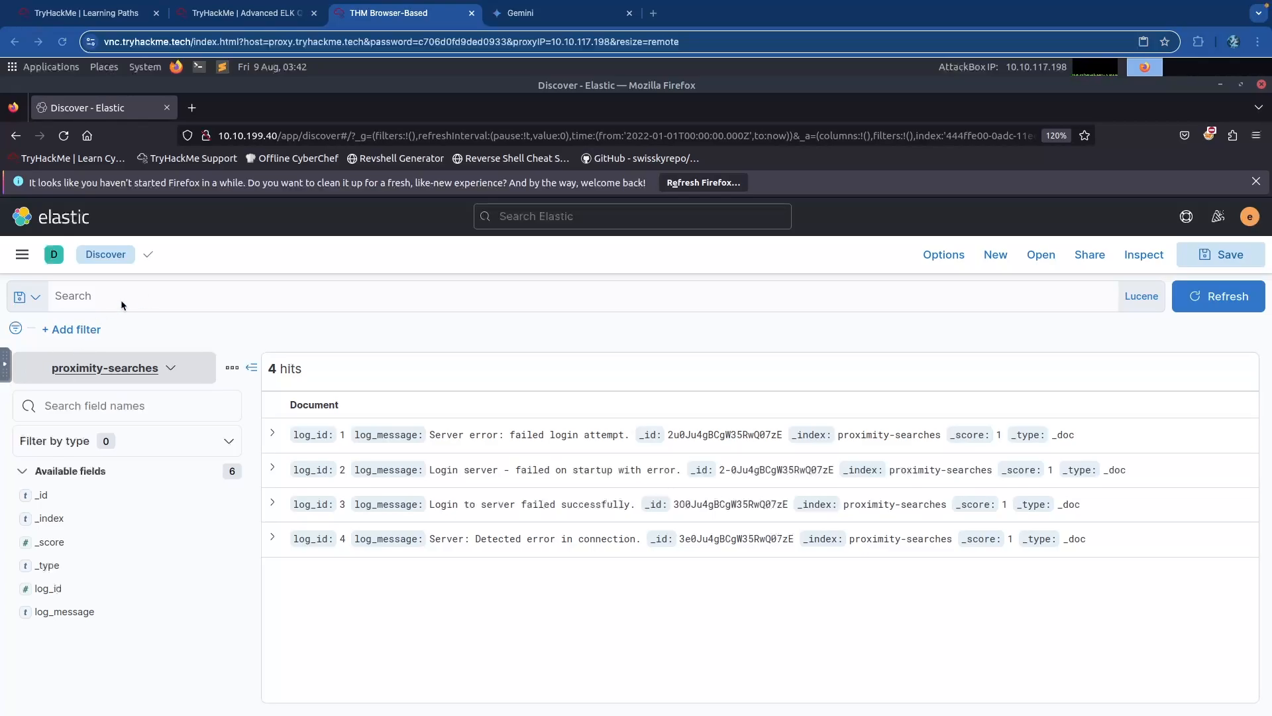
# Search log_message:"server error"~4 and inspect the 3 resulting hits.
pyautogui.click(147, 294)
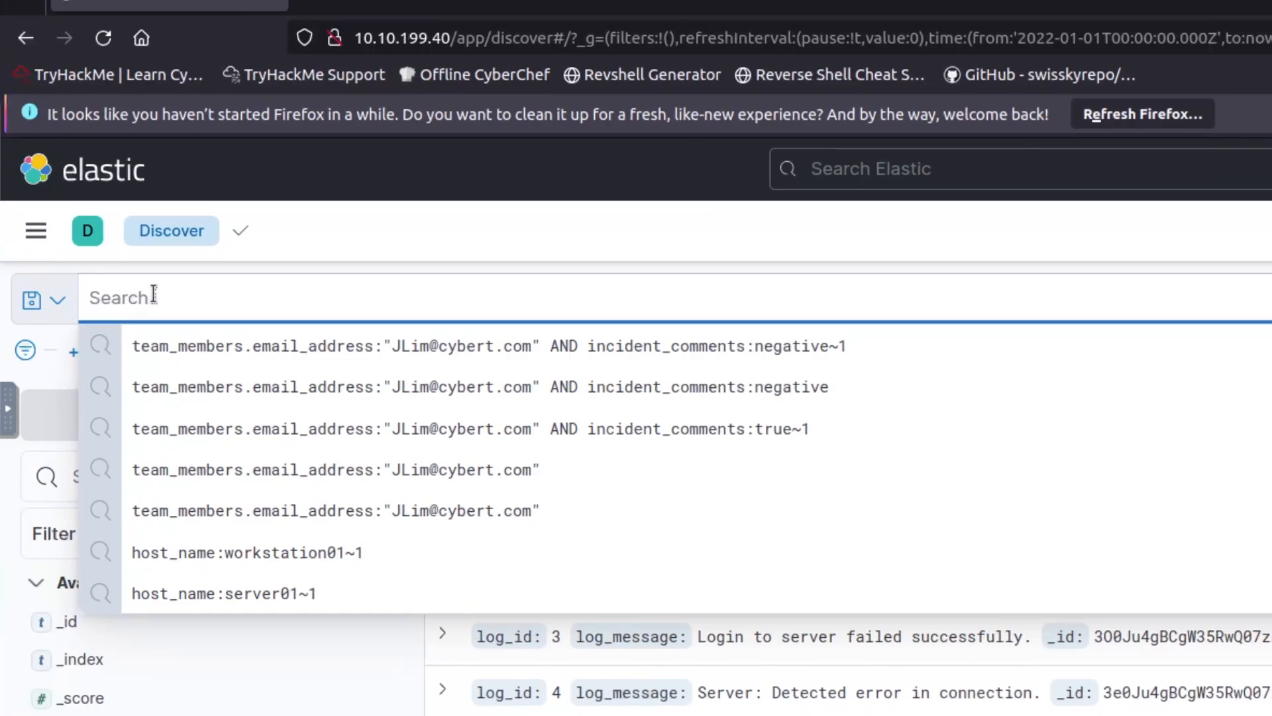
pyautogui.write('log_message:"server error"~4')
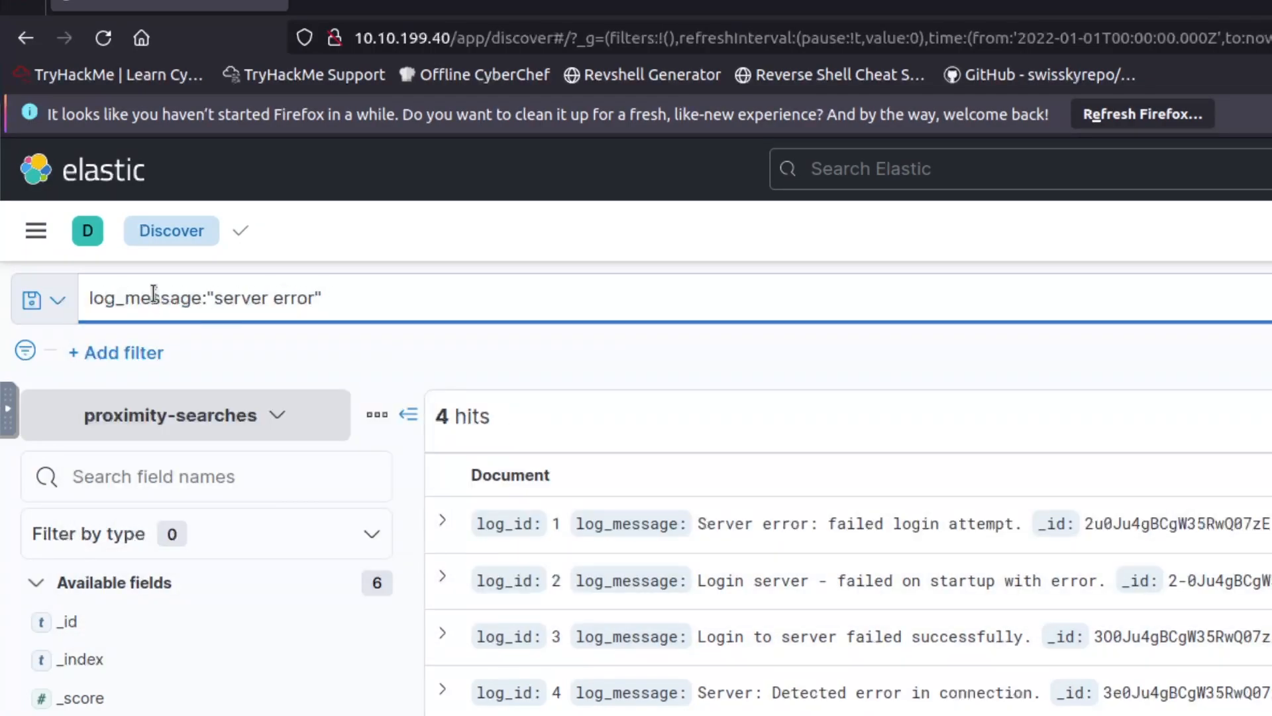
pyautogui.press('Return')
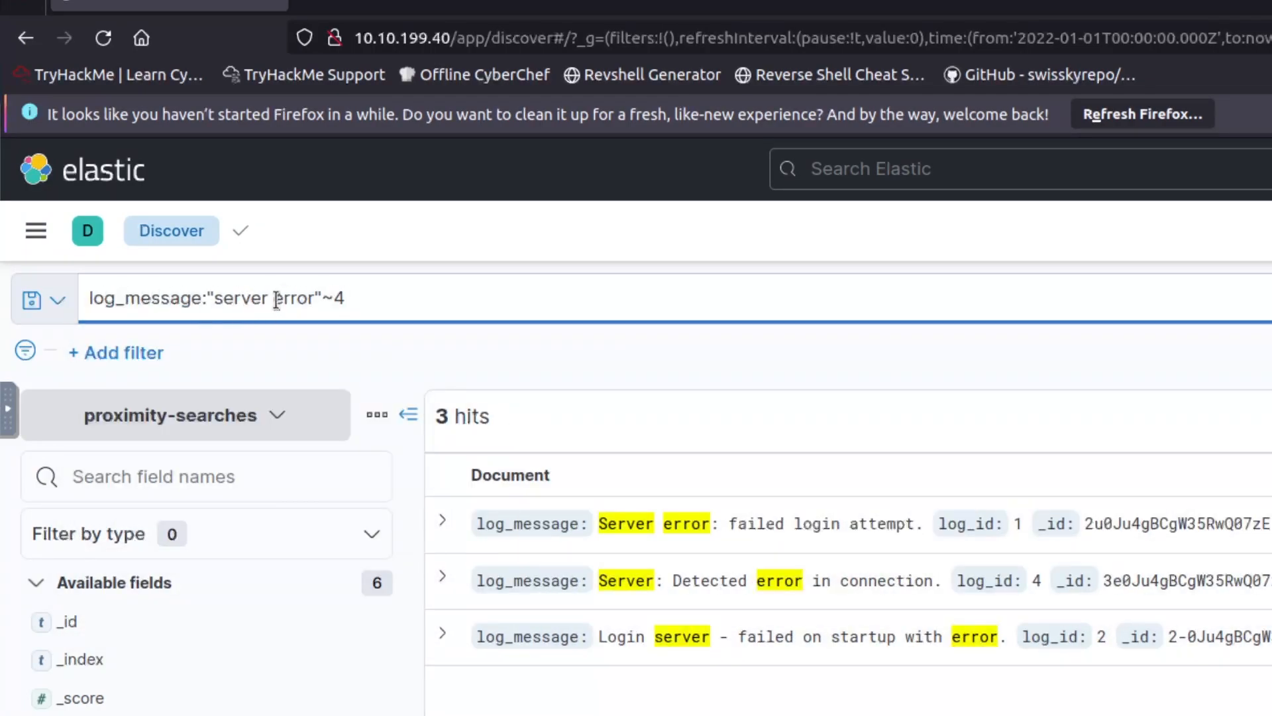
pyautogui.click(341, 297)
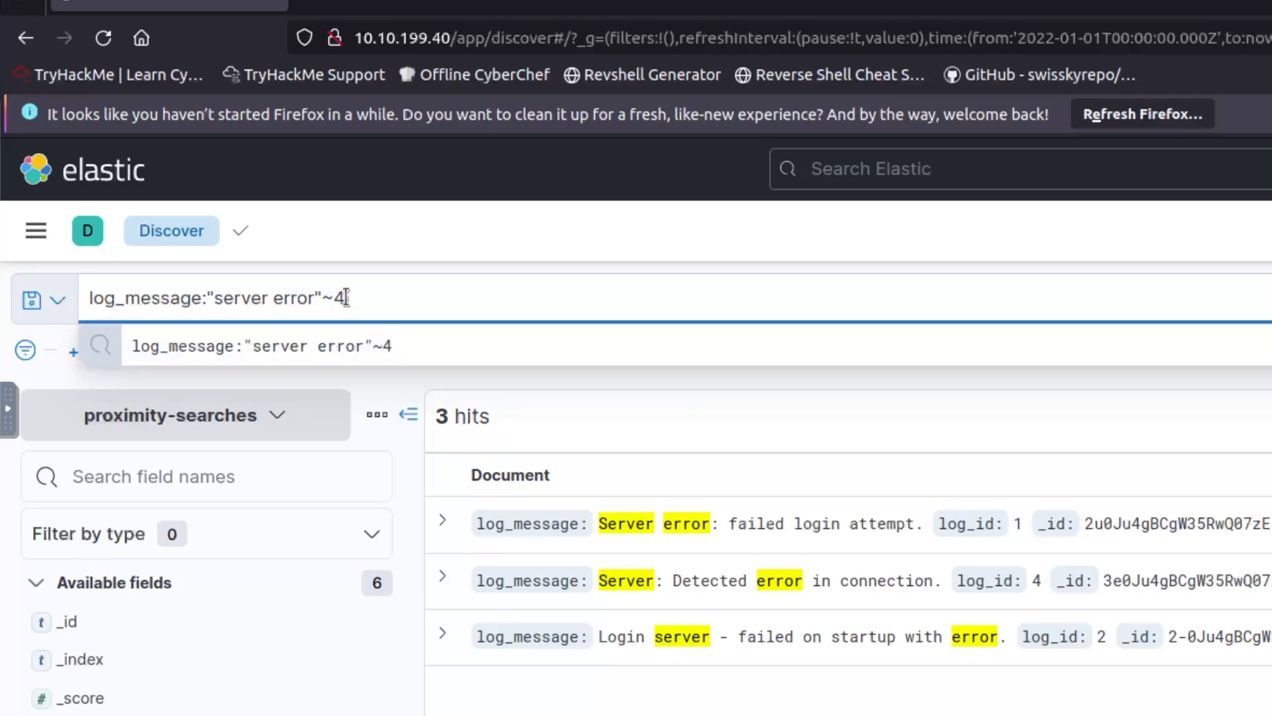
pyautogui.click(399, 377)
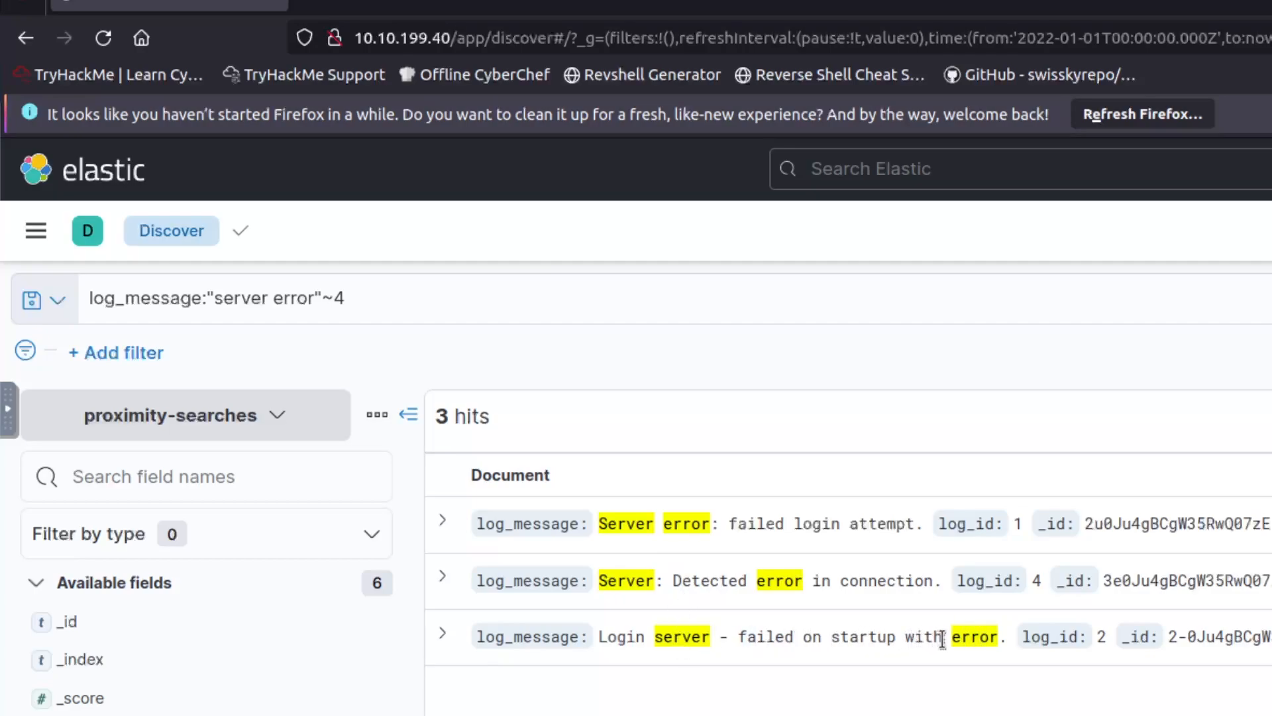
pyautogui.moveTo(835, 642); pyautogui.dragTo(751, 640)
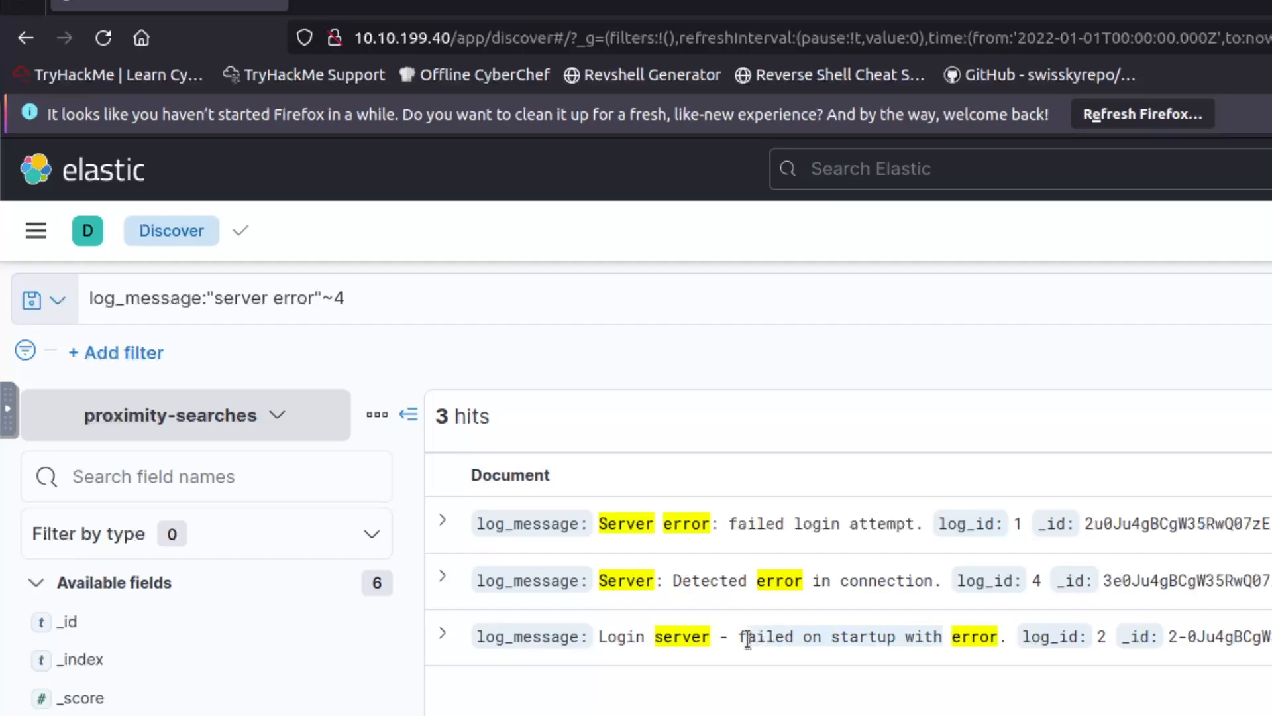
pyautogui.doubleClick(711, 586)
pyautogui.click(661, 527)
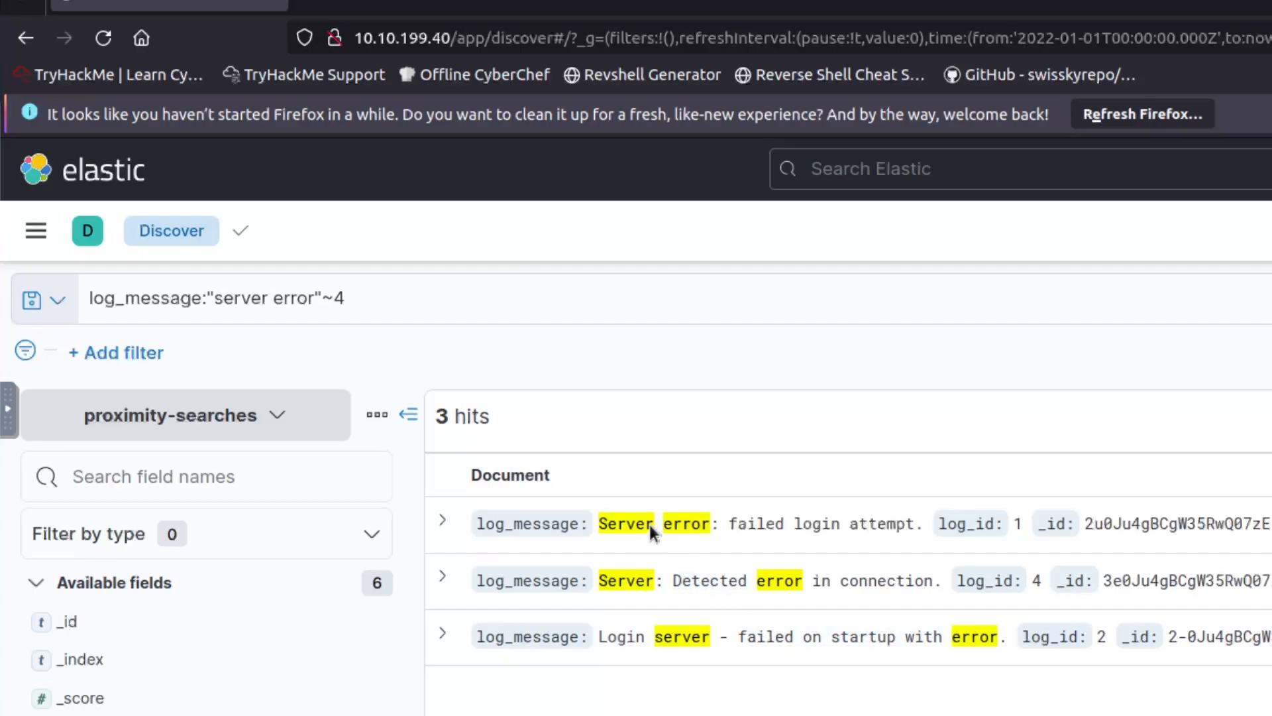
# Change the query to log_message:"server error"~1 OR "login server"~1, returning 4 hits.
pyautogui.click(409, 295)
pyautogui.press('BackSpace')
pyautogui.write('1')
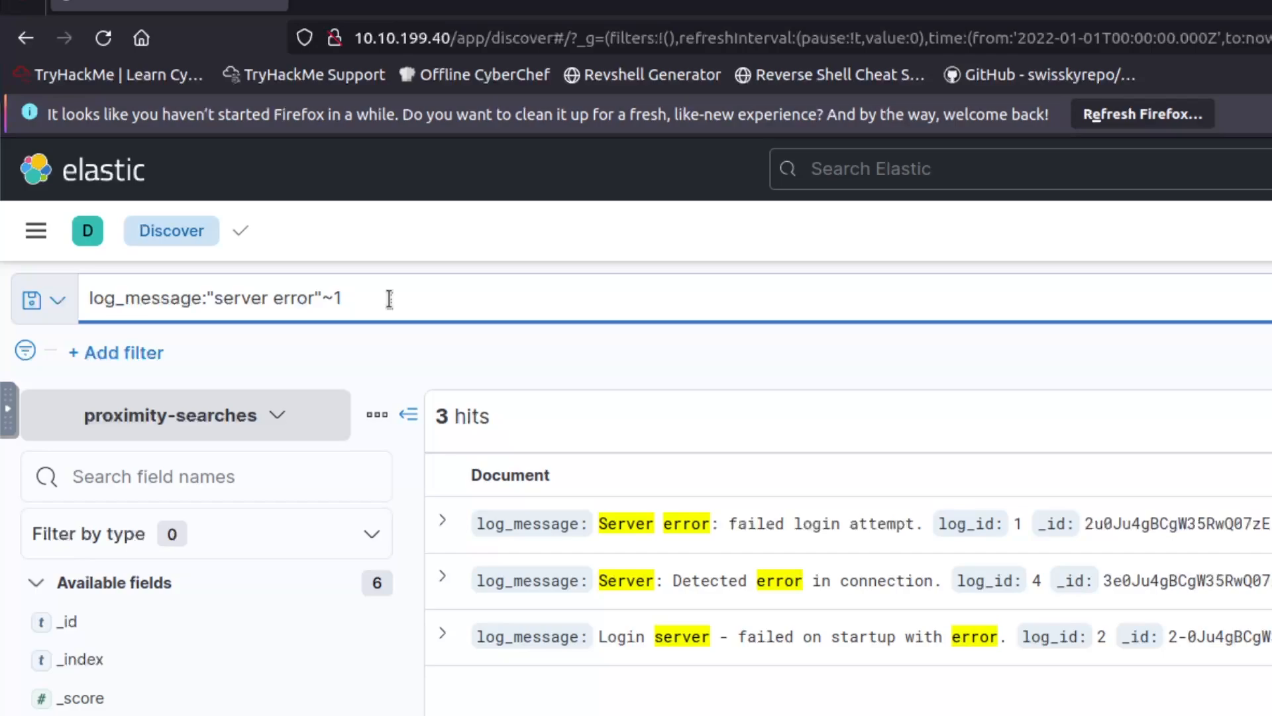
pyautogui.write(' OR "login server"~1')
pyautogui.press('Return')
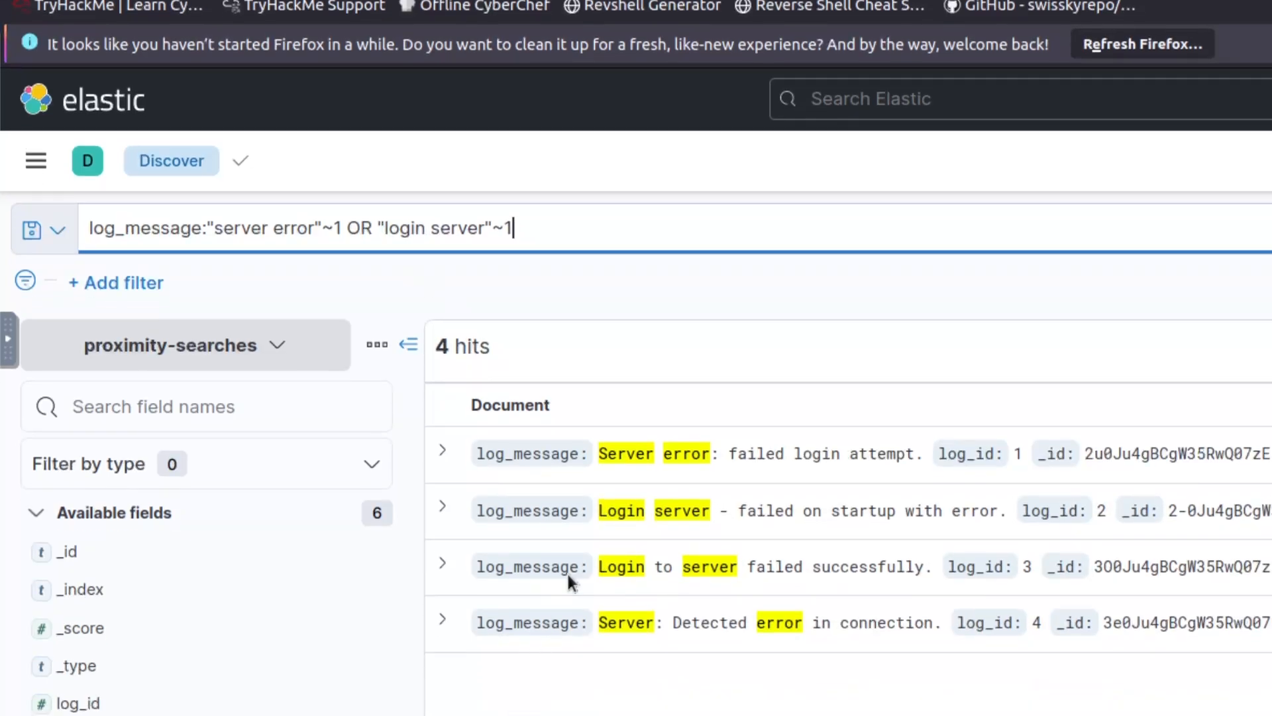
pyautogui.click(675, 457)
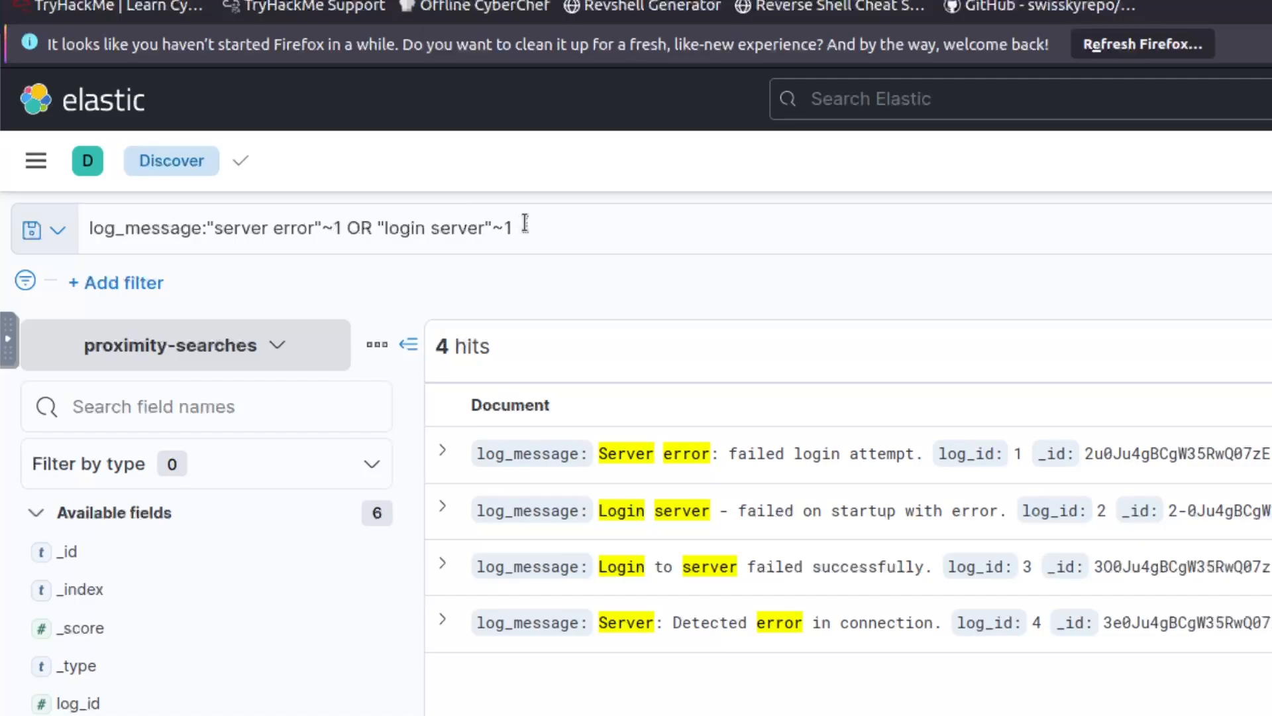
# Review the two proximity clauses of the query, then delete the whole query.
pyautogui.moveTo(525, 225); pyautogui.dragTo(206, 226)
pyautogui.click(250, 222)
pyautogui.click(373, 224)
pyautogui.click(460, 225)
pyautogui.click(536, 228)
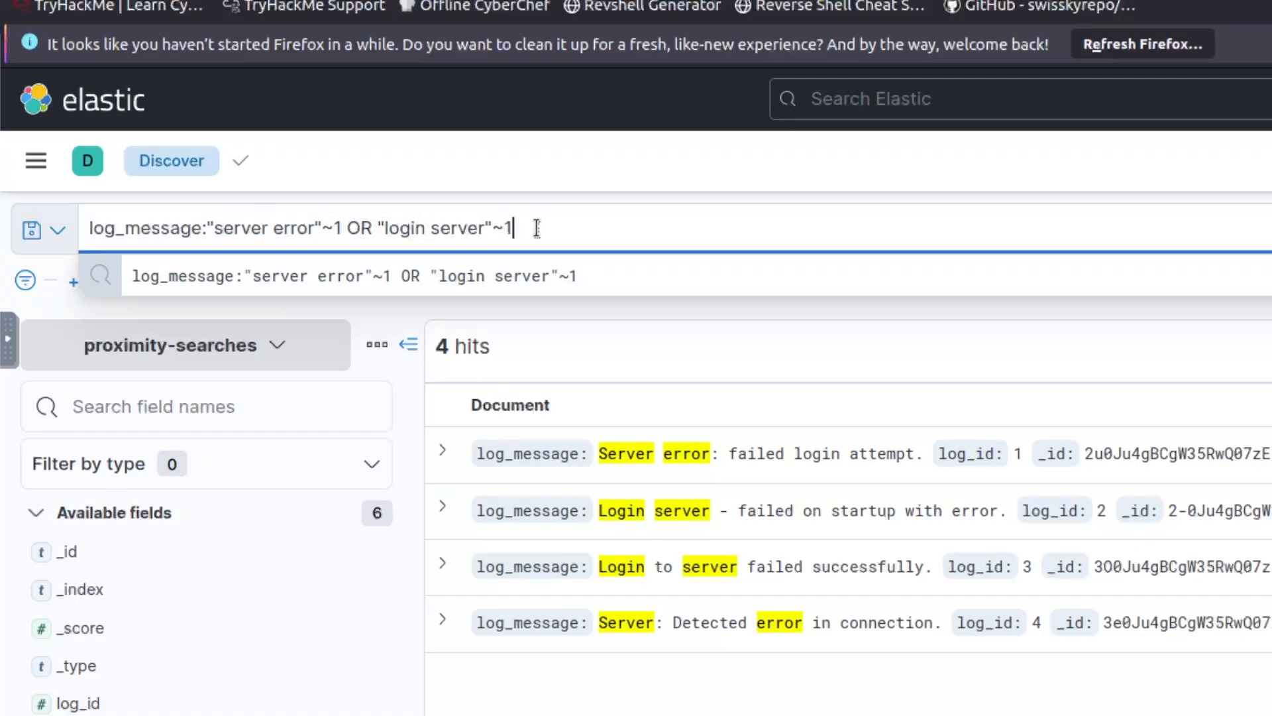
pyautogui.moveTo(200, 229); pyautogui.dragTo(526, 227)
pyautogui.click(362, 228)
pyautogui.click(527, 228)
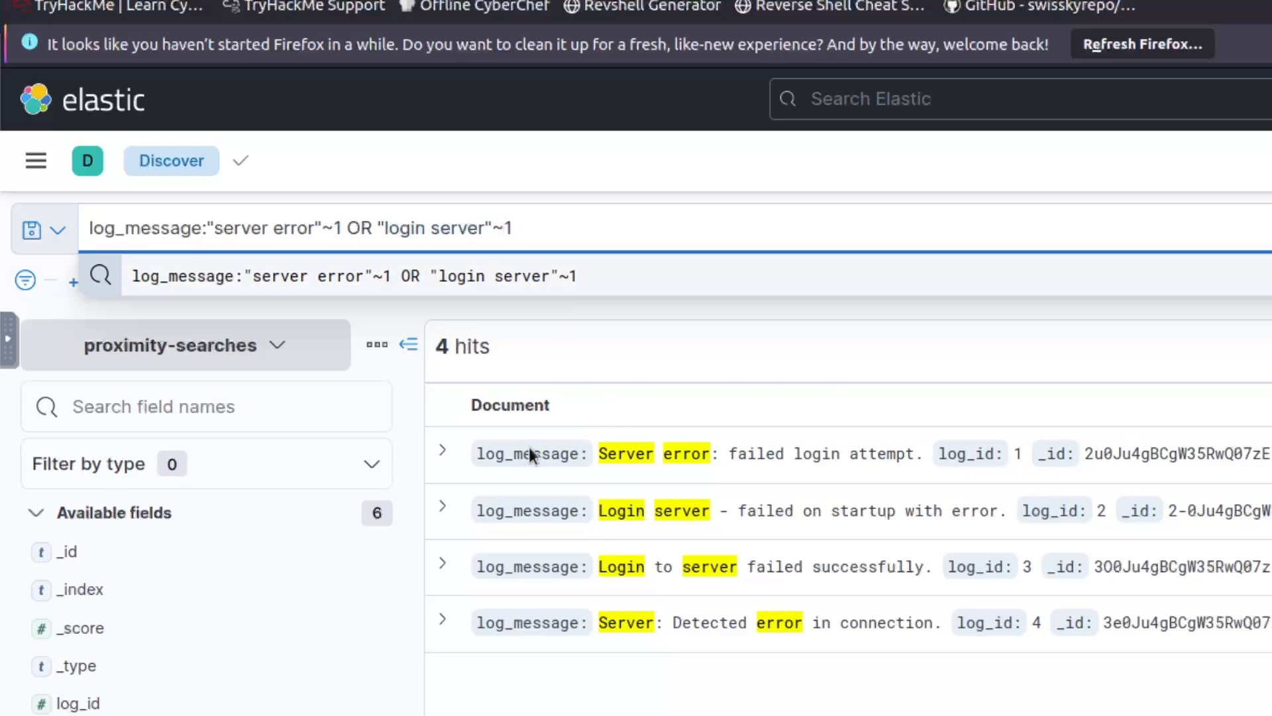
pyautogui.tripleClick(582, 223)
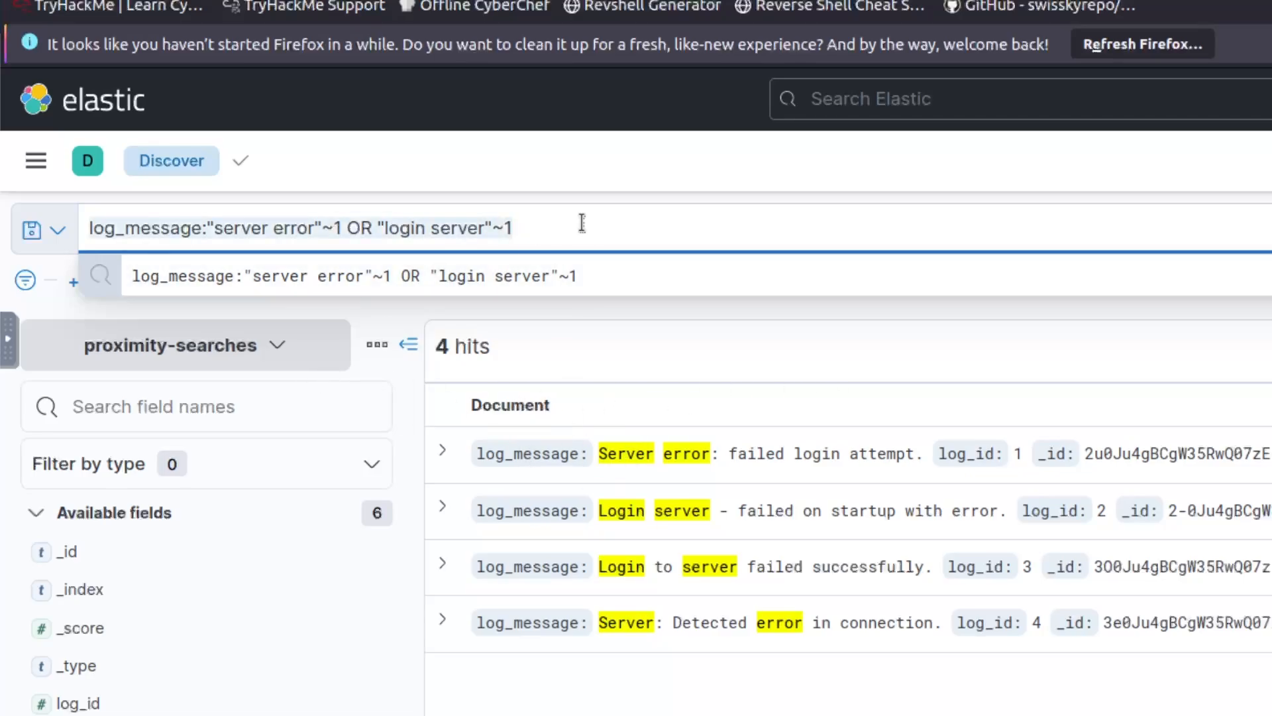
pyautogui.press('BackSpace')
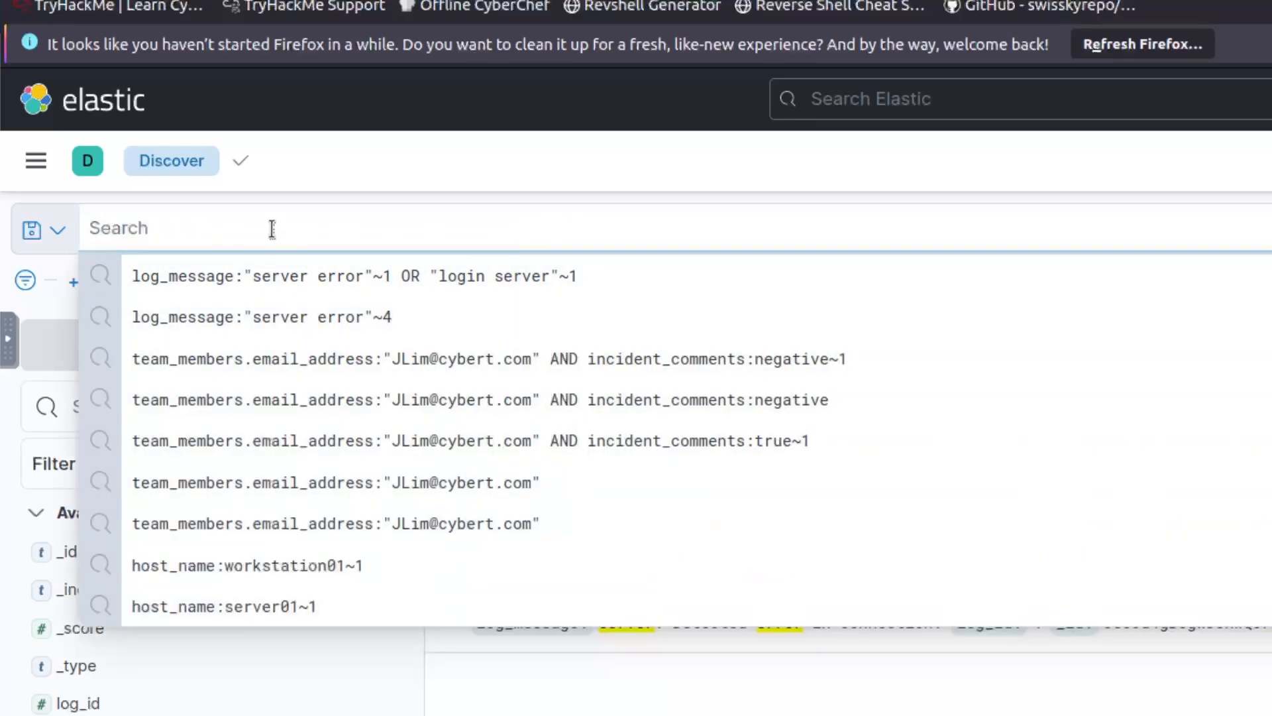
pyautogui.click(54, 321)
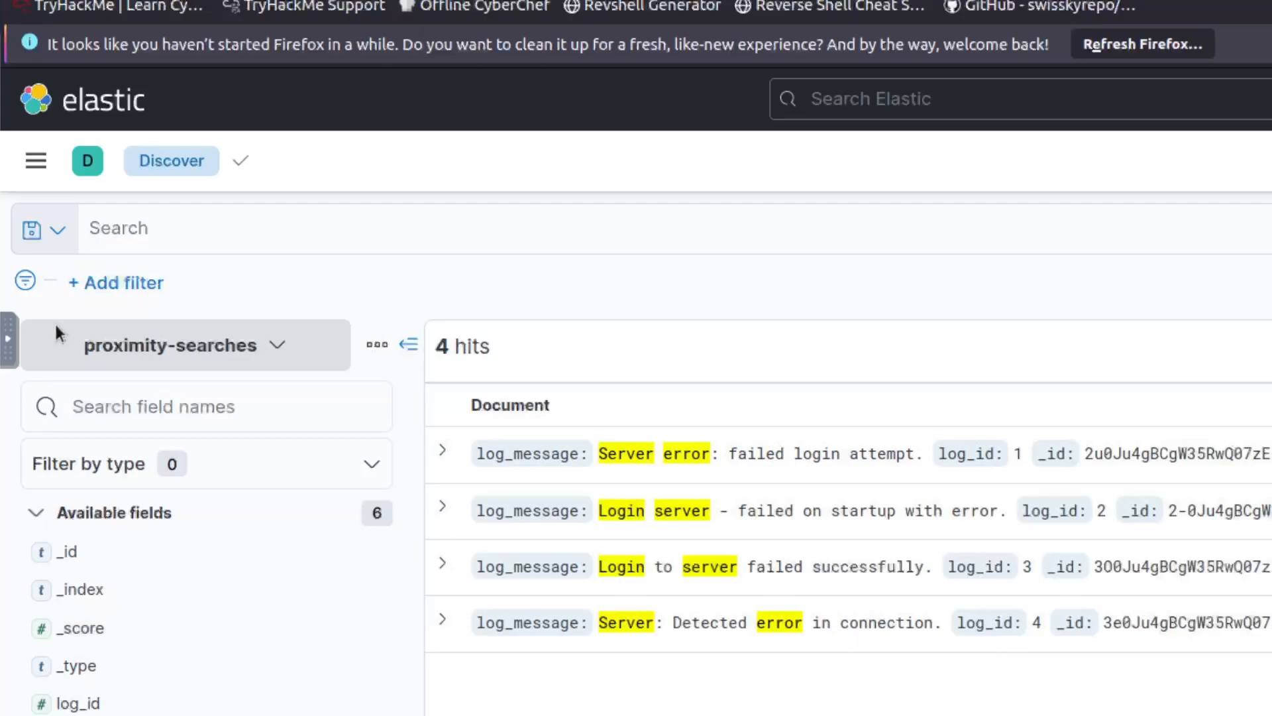
pyautogui.click(89, 343)
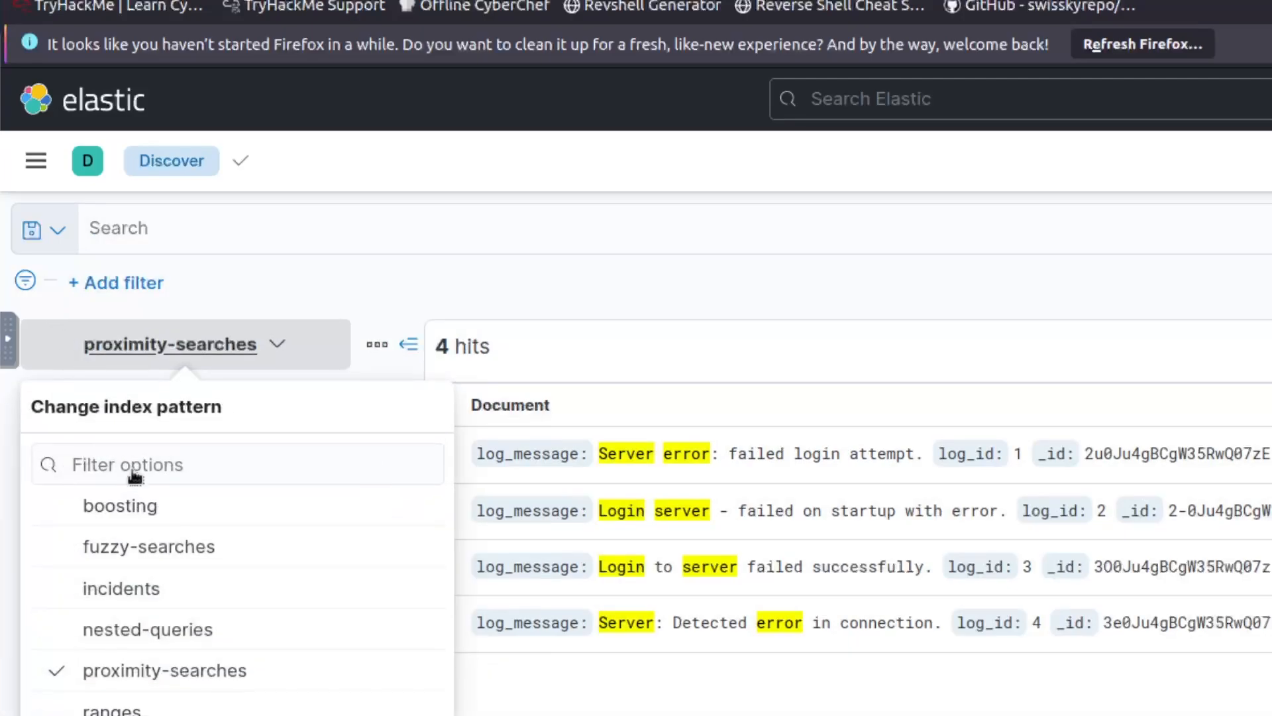
pyautogui.click(142, 599)
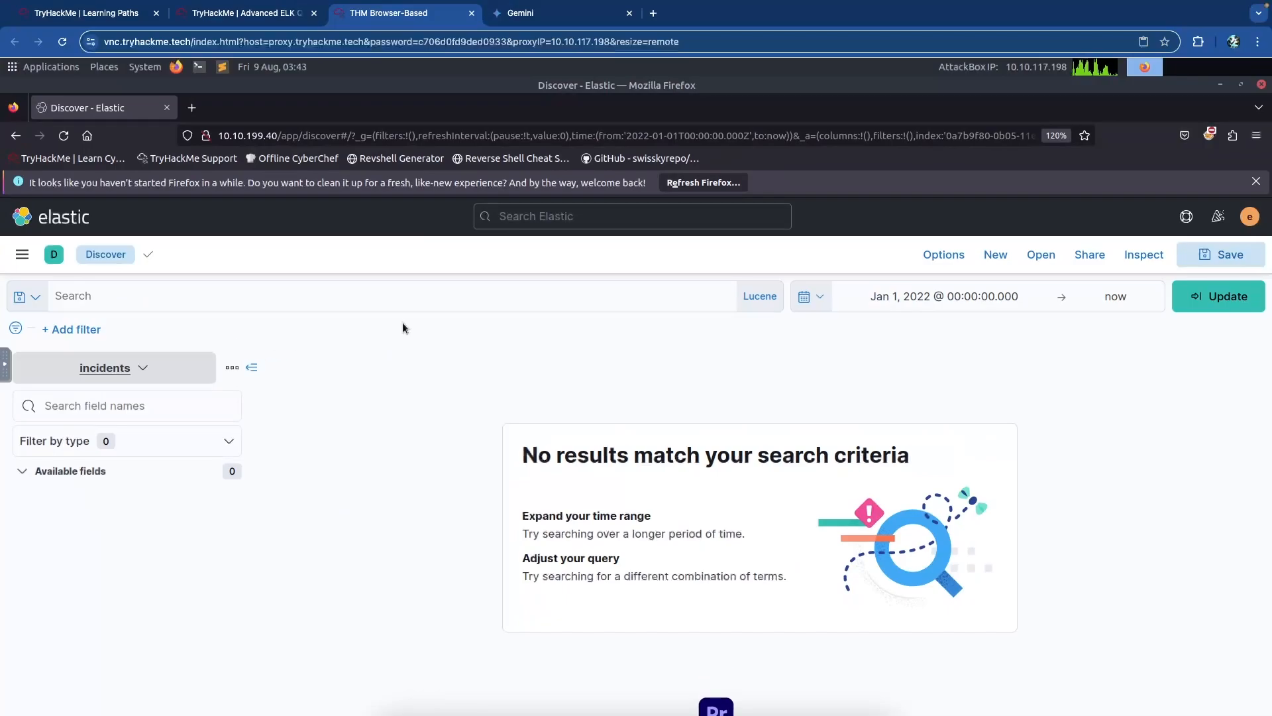
pyautogui.click(513, 296)
pyautogui.press('Return')
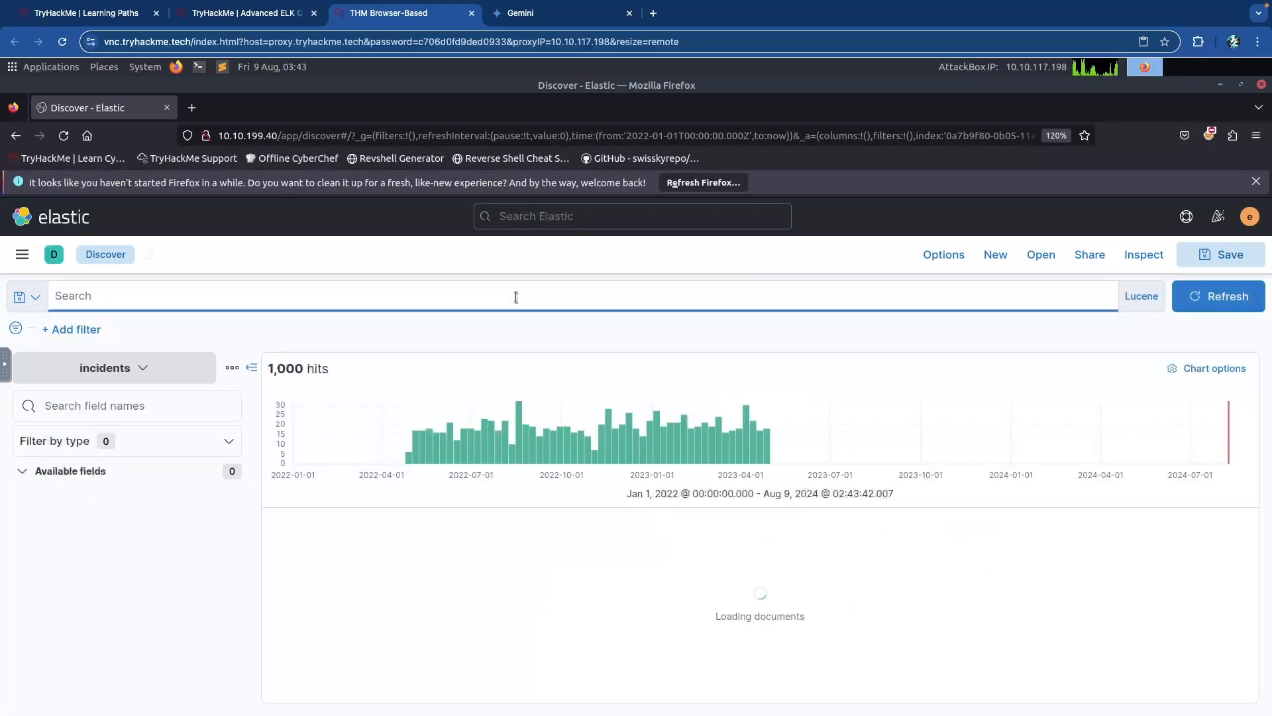
pyautogui.click(387, 322)
pyautogui.hotkey('ctrl', 'shift', 'Tab')
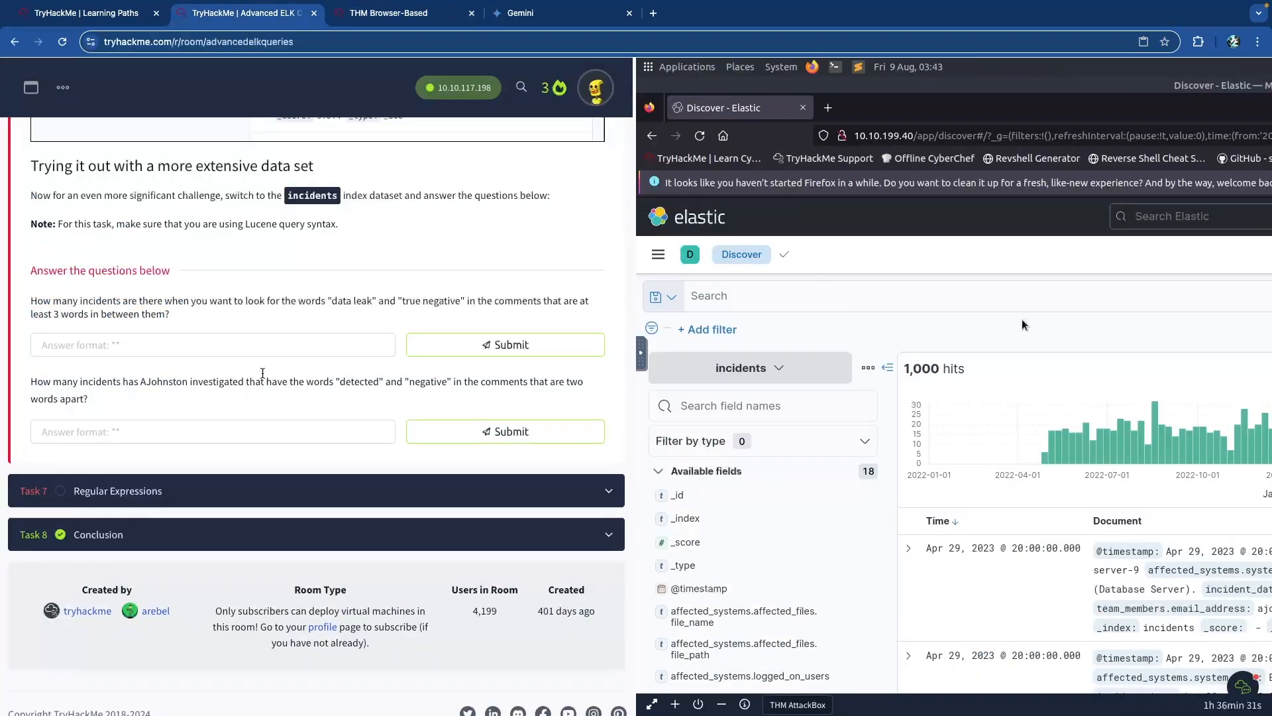
pyautogui.scroll(5, 165, 316)
pyautogui.scroll(-1, 171, 317)
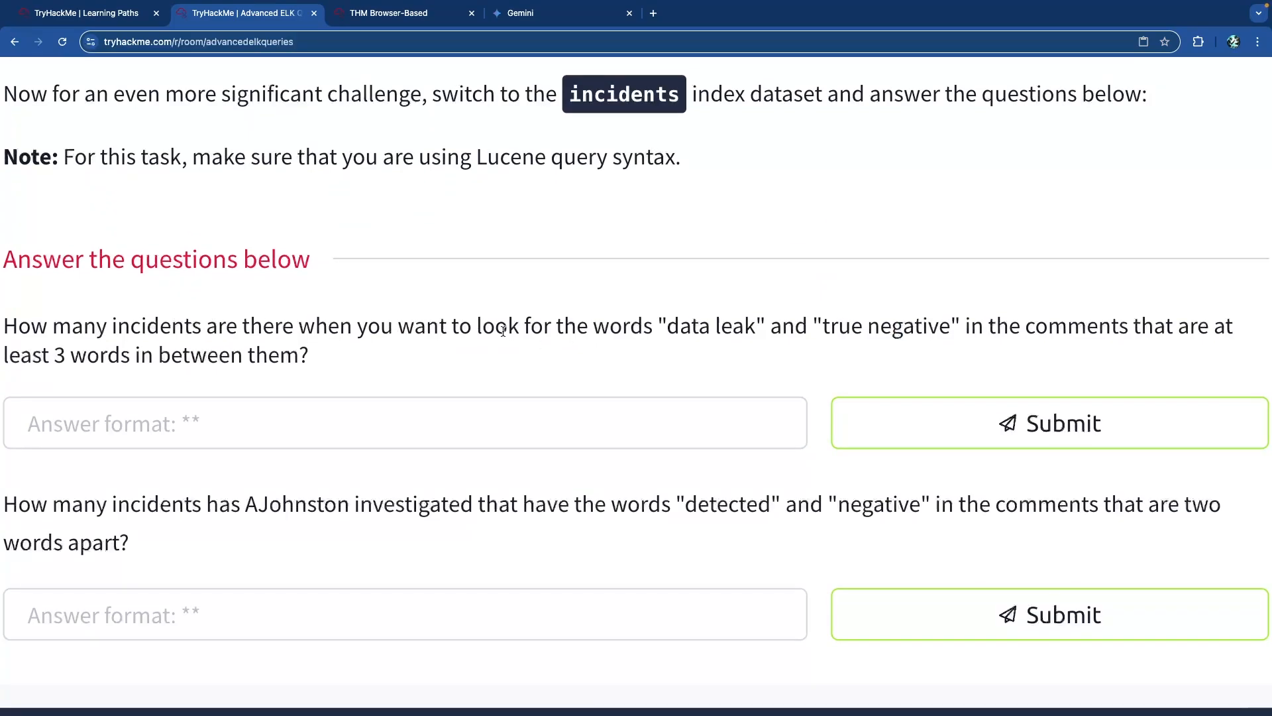
pyautogui.moveTo(668, 326); pyautogui.dragTo(732, 326)
pyautogui.click(737, 327)
pyautogui.moveTo(825, 330); pyautogui.dragTo(953, 329)
pyautogui.click(993, 329)
pyautogui.scroll(-1, 203, 347)
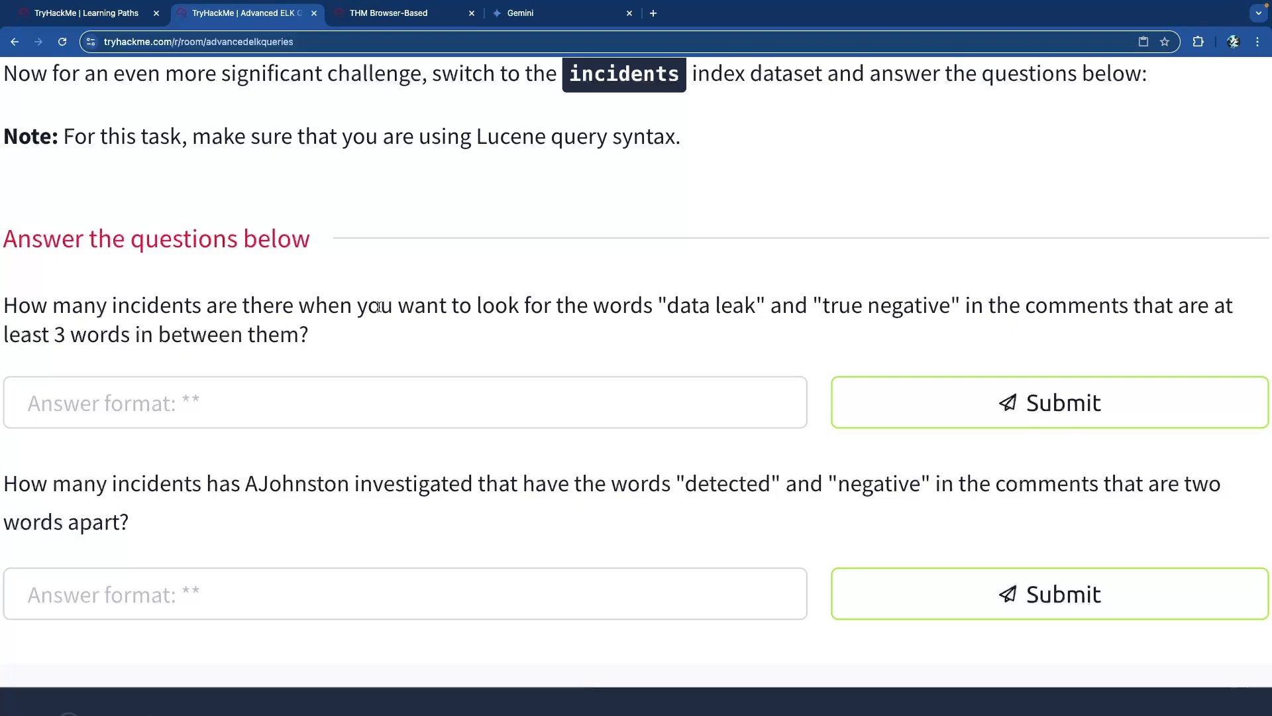
pyautogui.moveTo(658, 309); pyautogui.dragTo(927, 307)
pyautogui.click(782, 310)
pyautogui.click(951, 306)
pyautogui.moveTo(660, 305); pyautogui.dragTo(962, 307)
pyautogui.click(621, 289)
pyautogui.hotkey('ctrl', 'Tab')
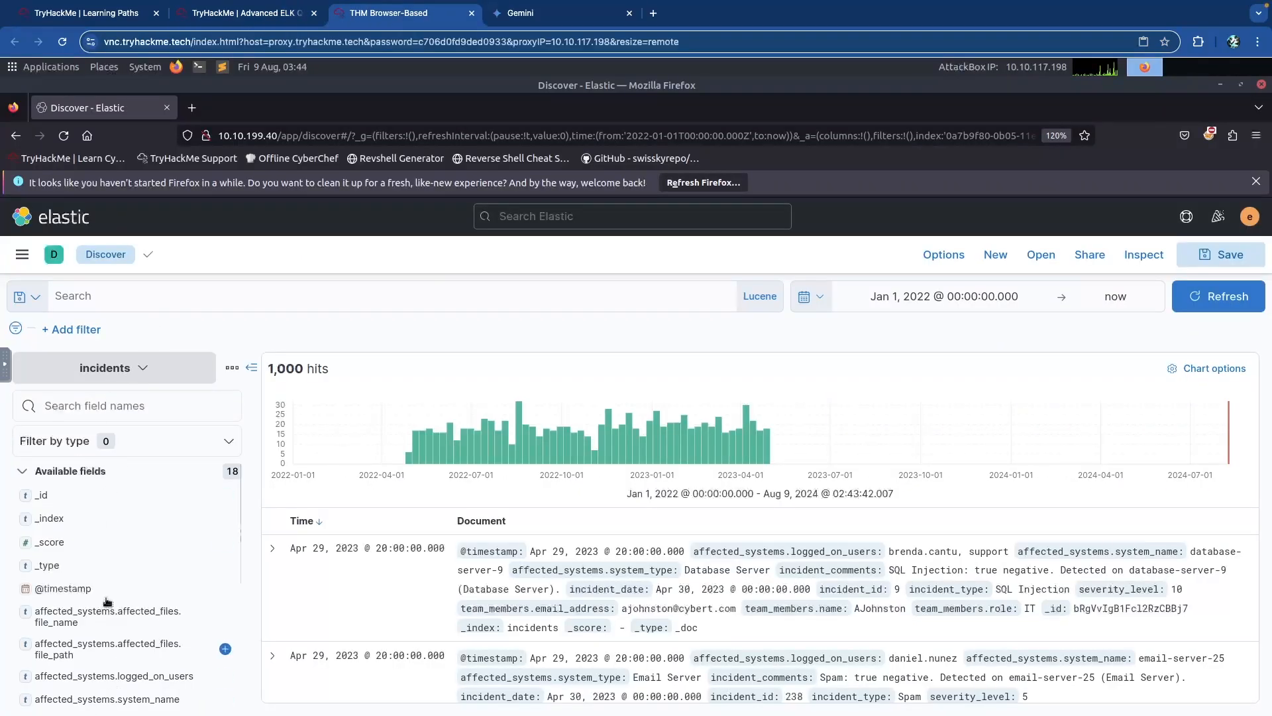
# Search incident_comments:"data leak"~3 and "true negative"~3, returning 437 incident hits.
pyautogui.scroll(-3, 110, 599)
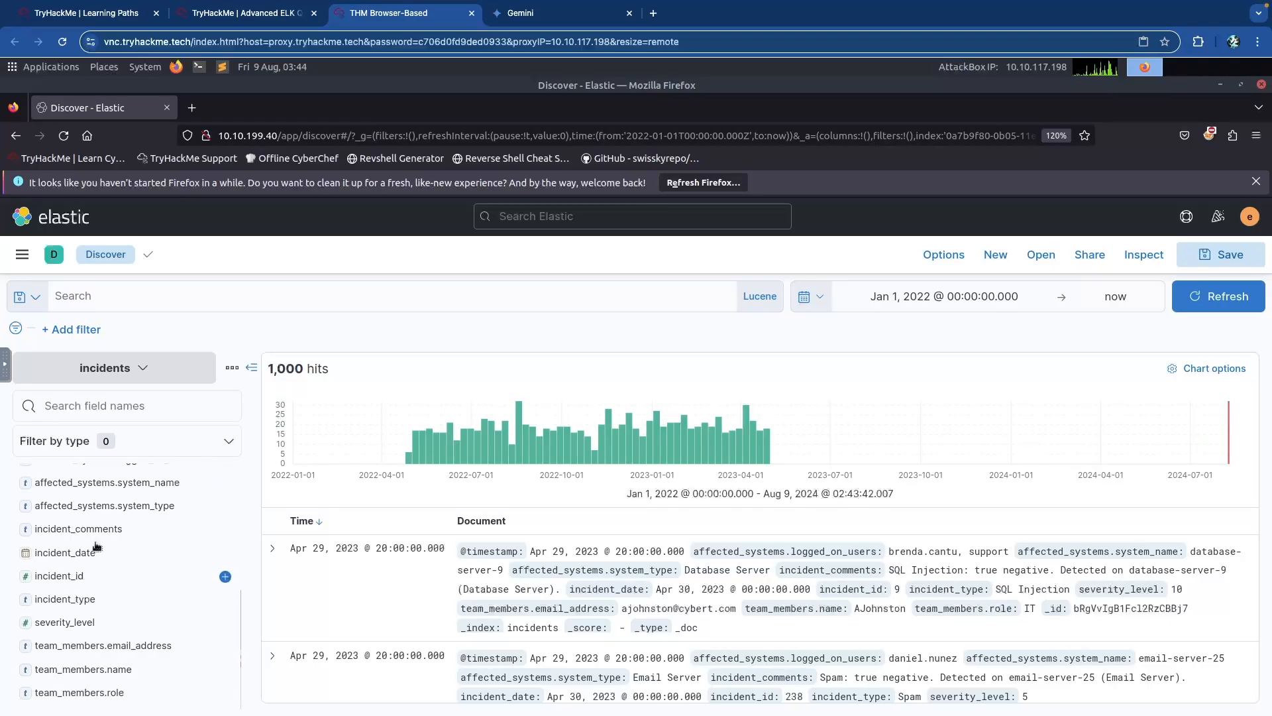
pyautogui.click(138, 295)
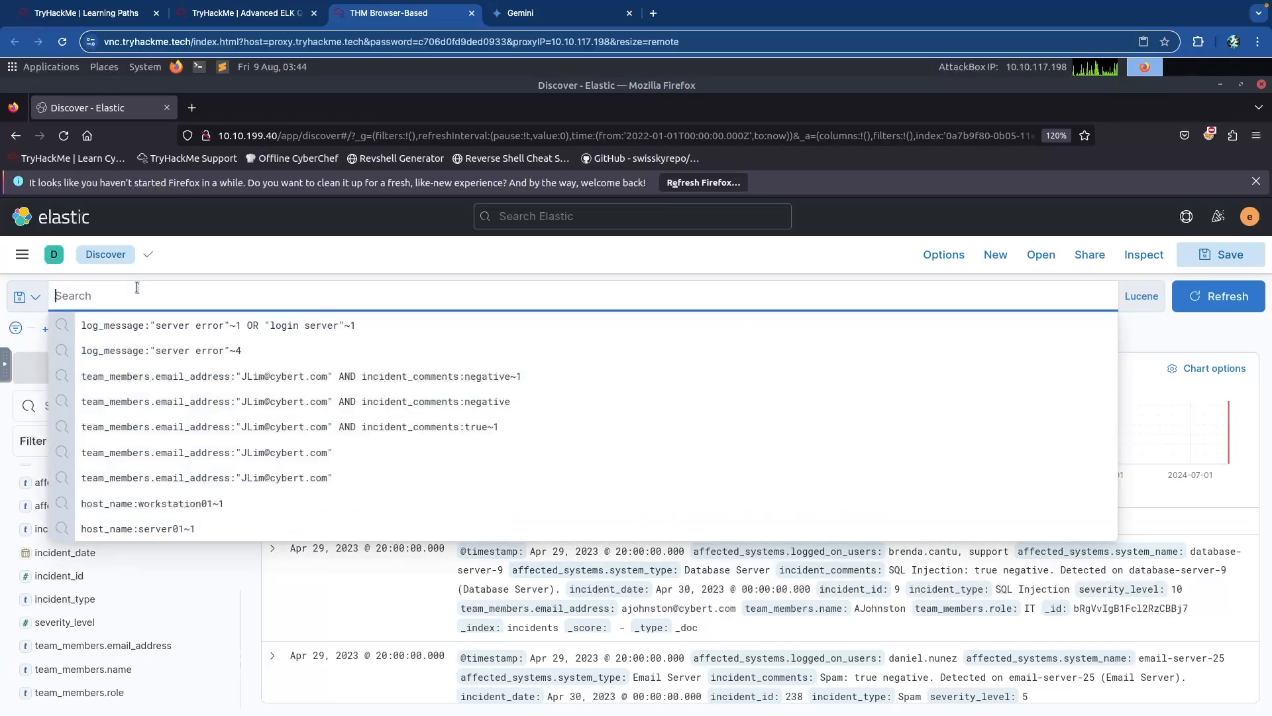
pyautogui.write('incident_comments:"data leak')
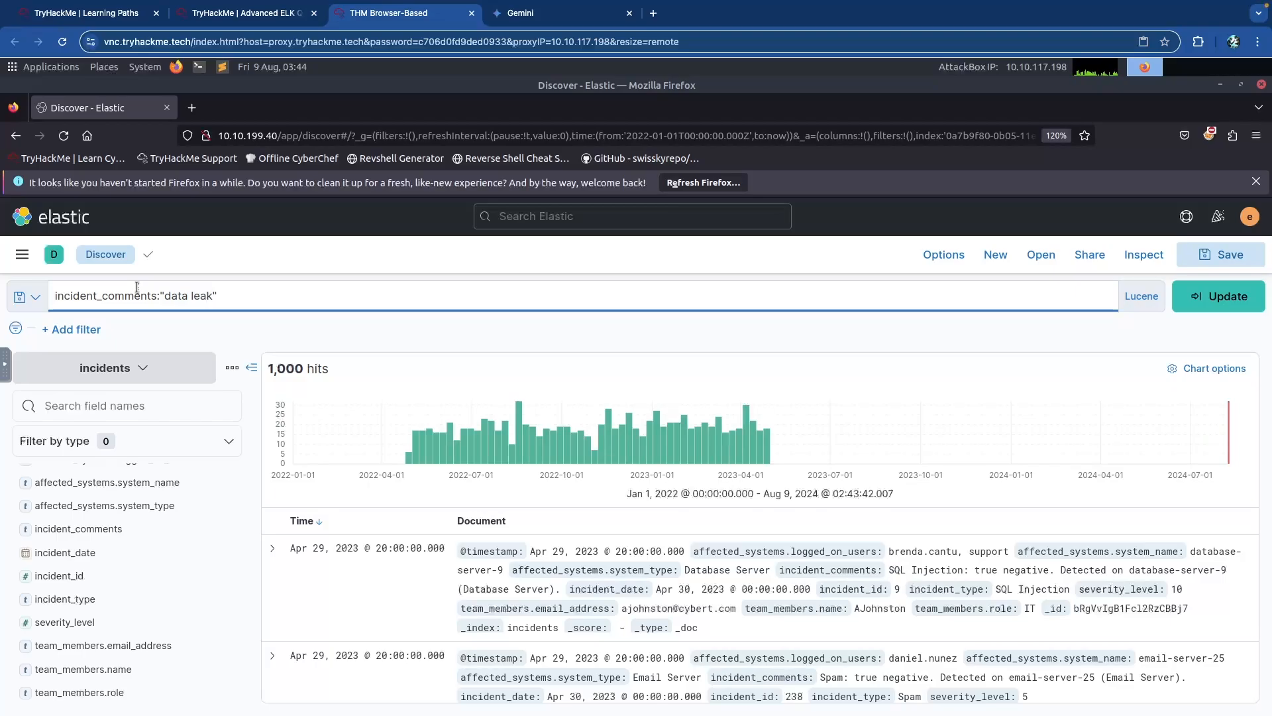
pyautogui.write('"~2')
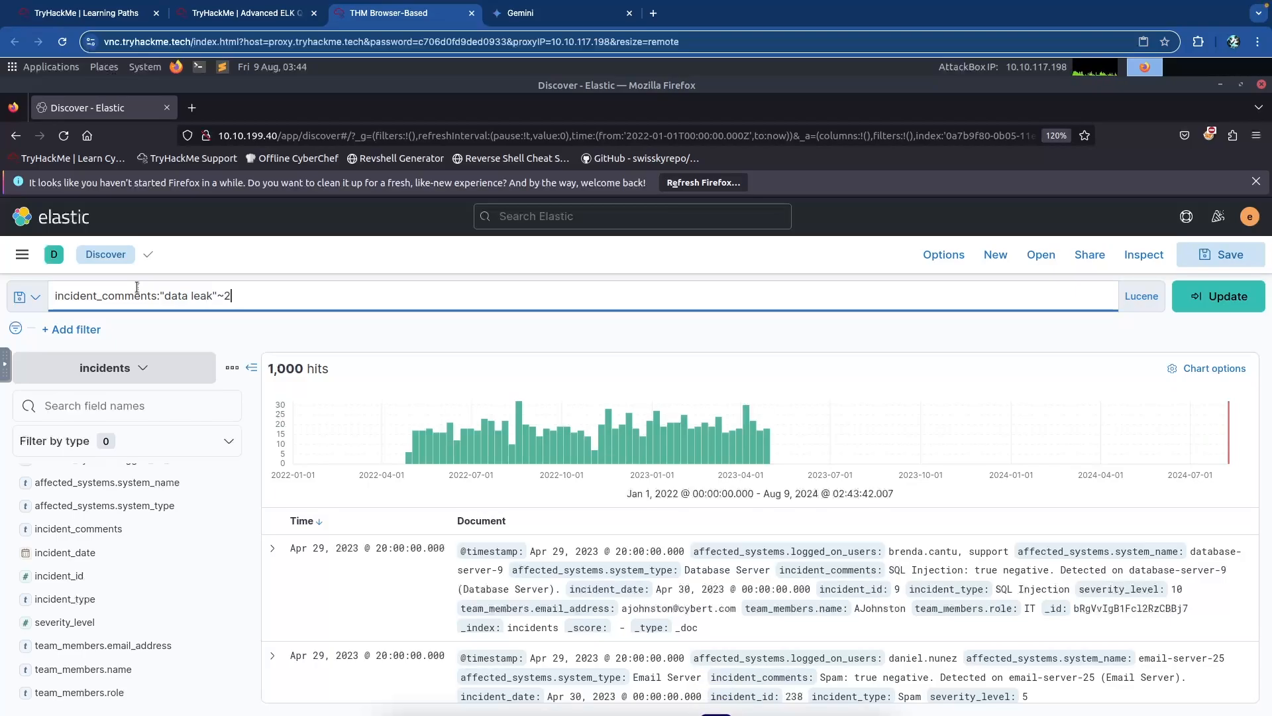
pyautogui.hotkey('ctrl', 'shift', 'Tab')
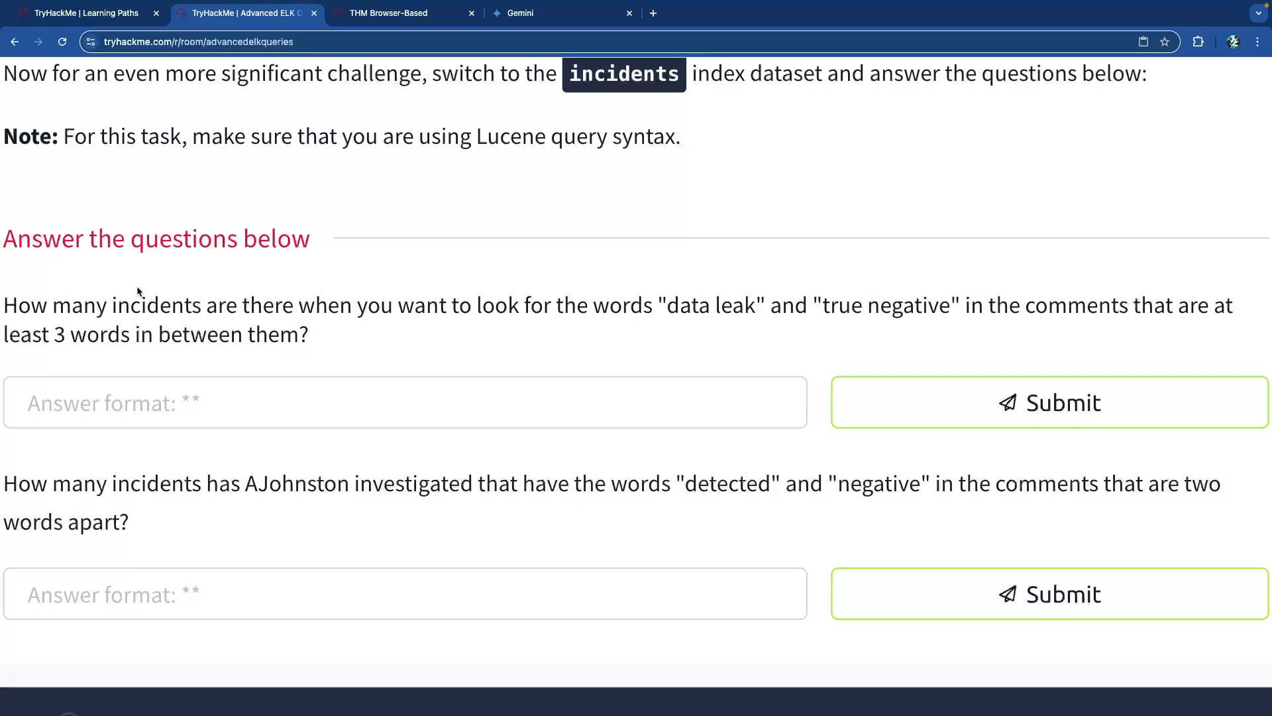
pyautogui.hotkey('ctrl', 'Tab')
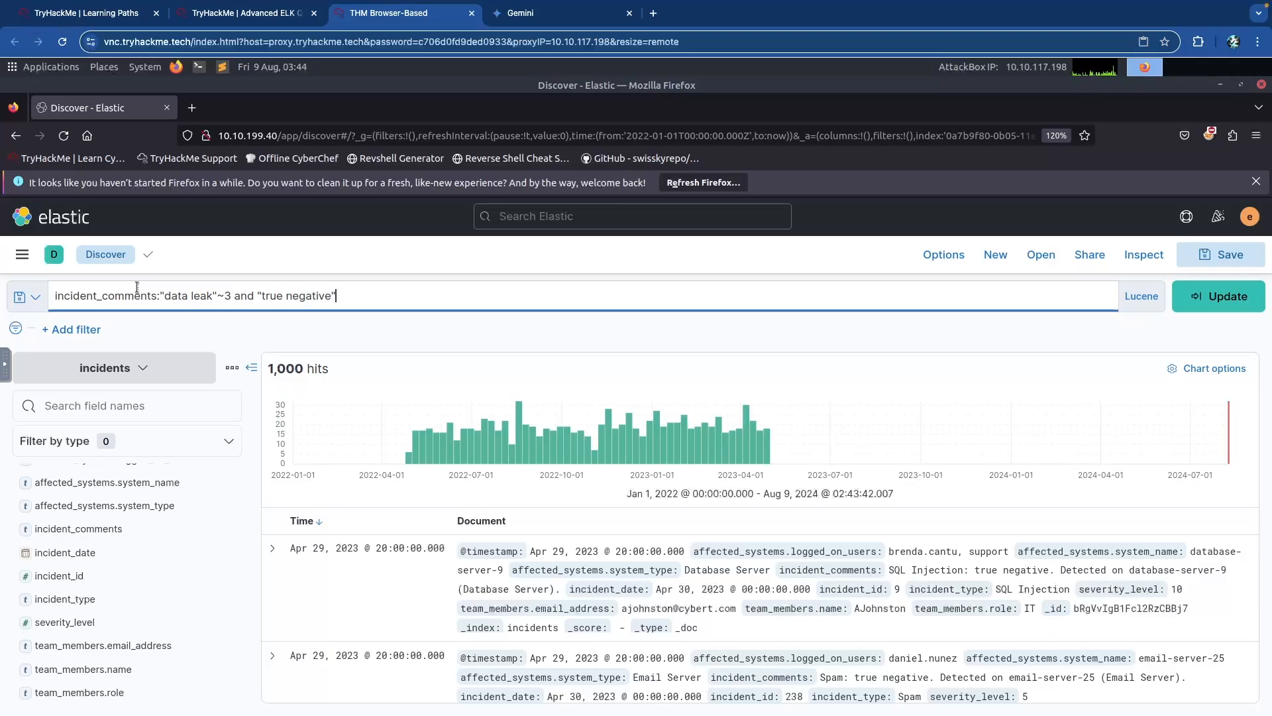
pyautogui.press('Return')
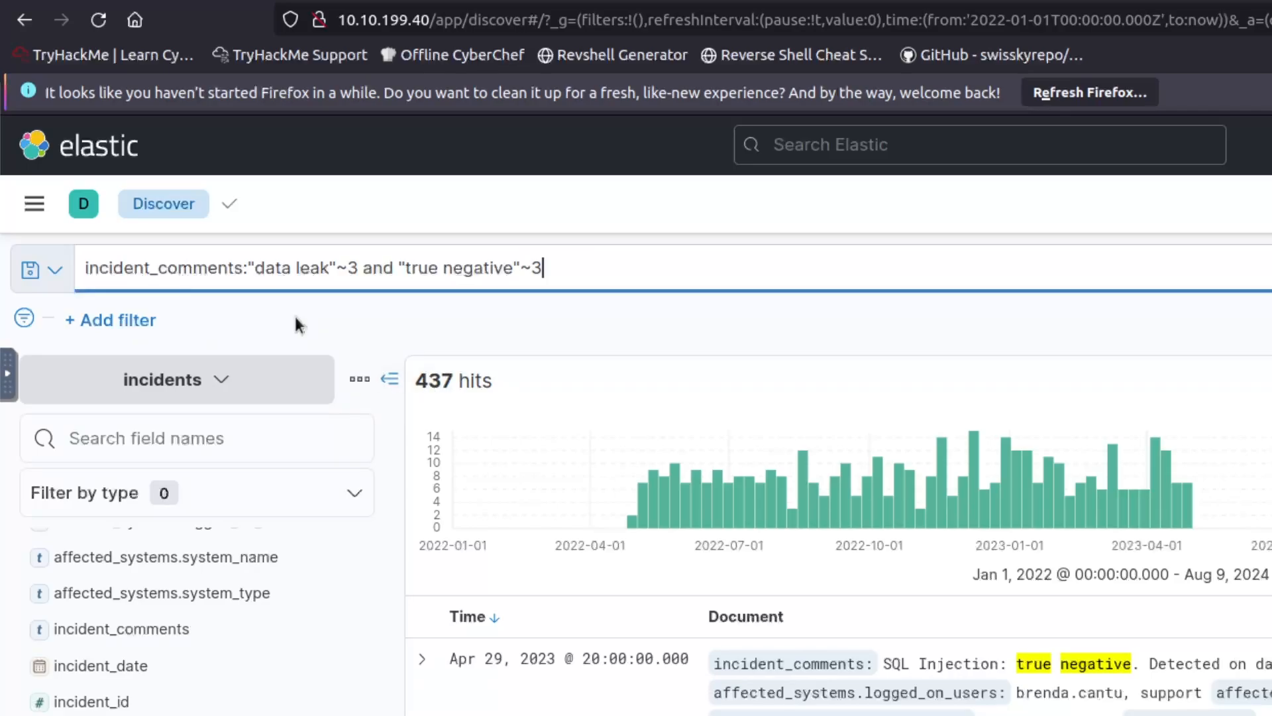
pyautogui.click(244, 268)
pyautogui.moveTo(270, 269); pyautogui.dragTo(307, 268)
pyautogui.click(308, 268)
pyautogui.click(375, 268)
pyautogui.click(451, 268)
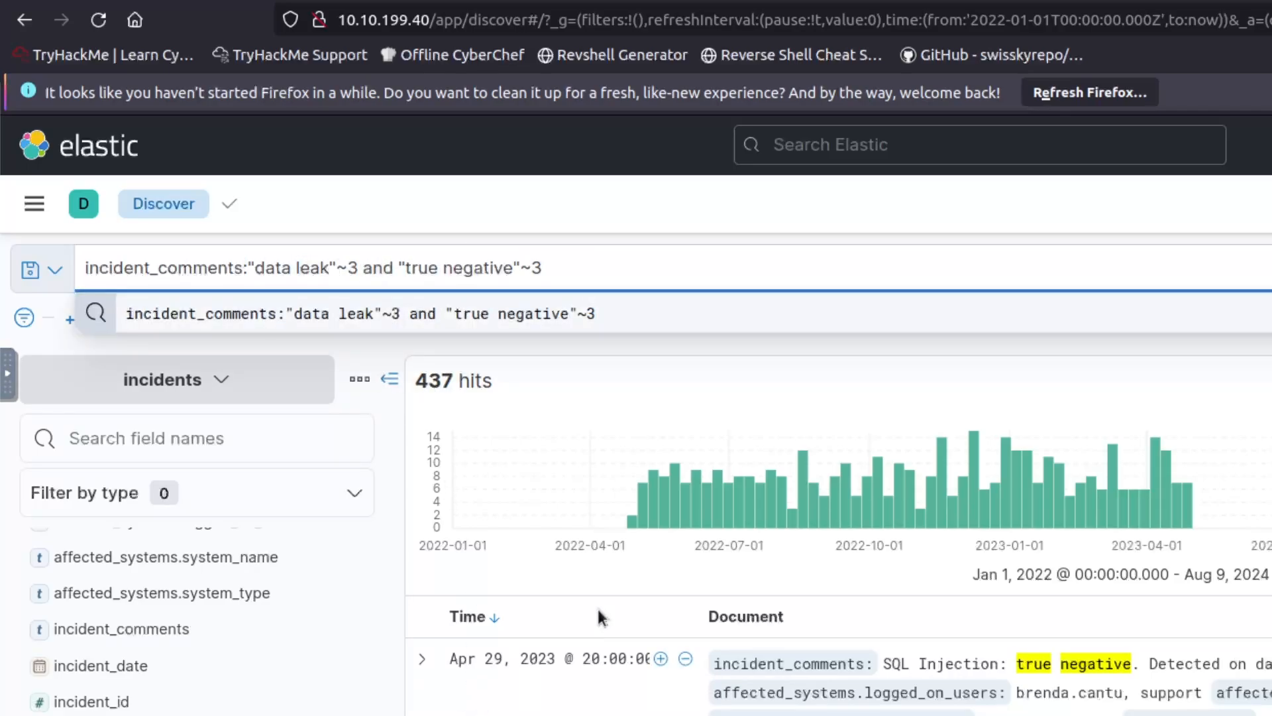
pyautogui.scroll(-3, 620, 603)
pyautogui.scroll(-2, 561, 709)
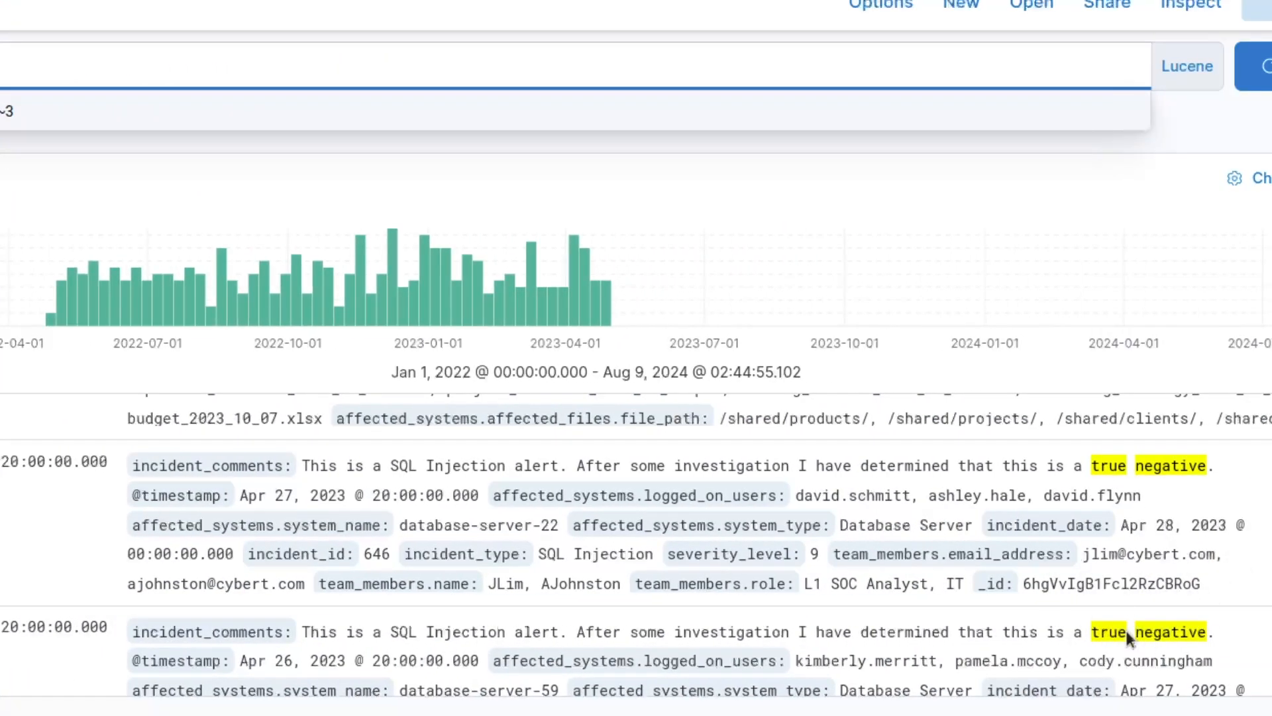
pyautogui.scroll(5, 281, 505)
pyautogui.scroll(3, 280, 503)
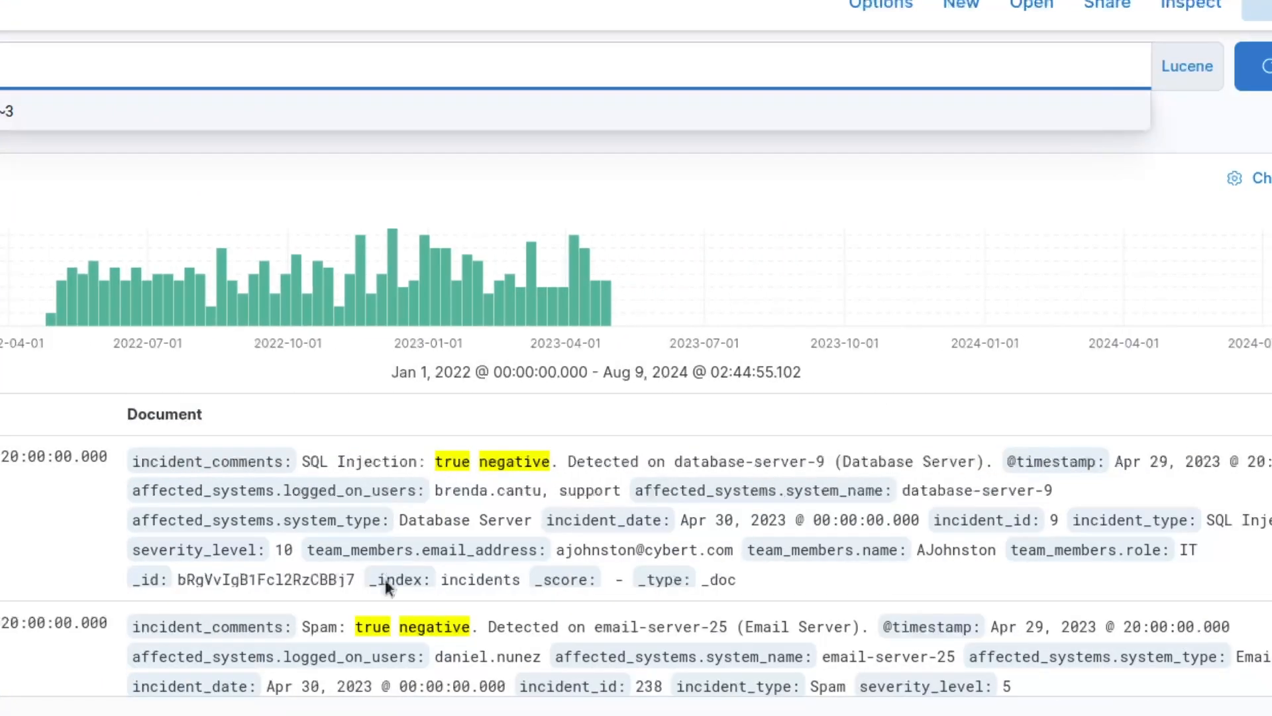
pyautogui.scroll(-5, 380, 535)
pyautogui.scroll(-6, 381, 535)
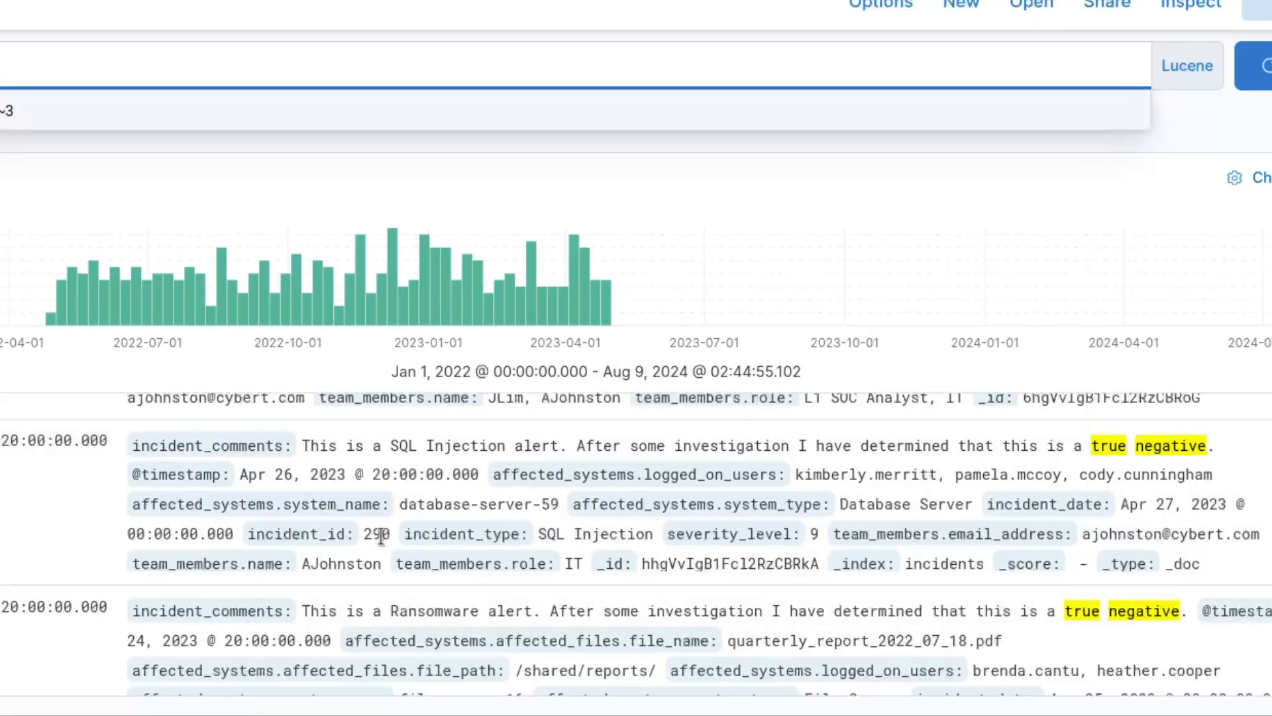
pyautogui.scroll(-5, 381, 536)
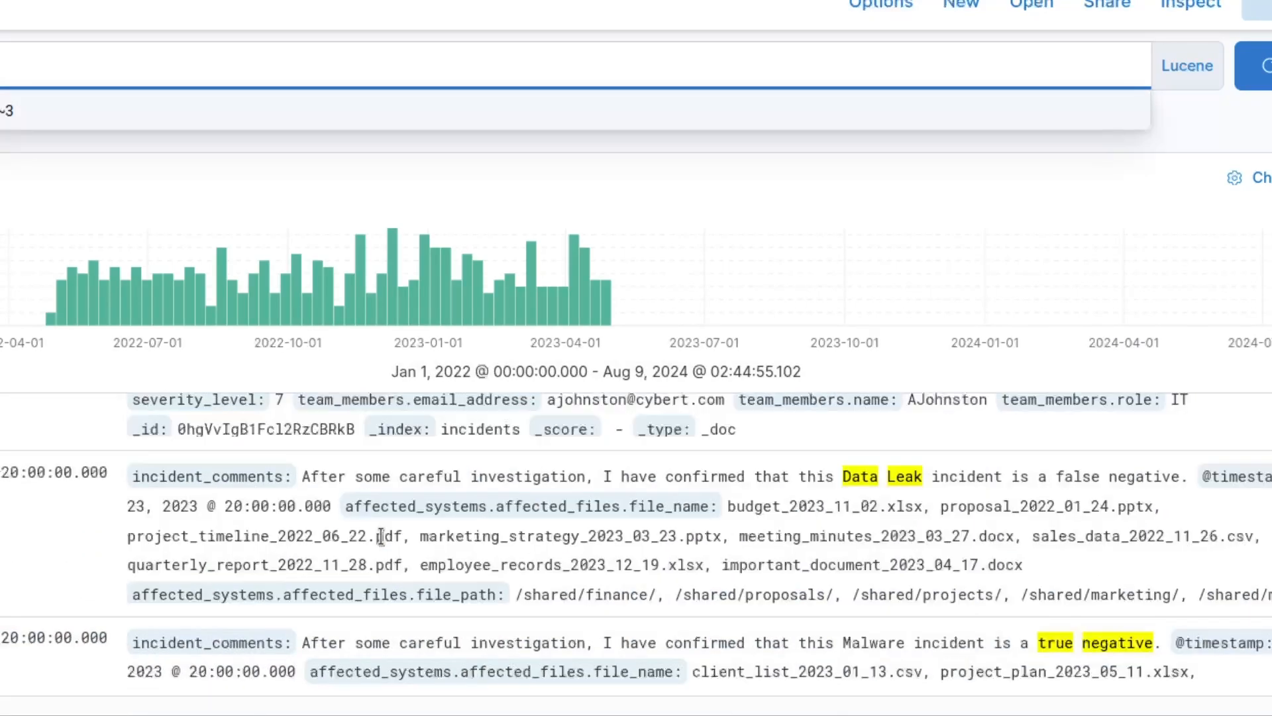
pyautogui.scroll(-8, 380, 535)
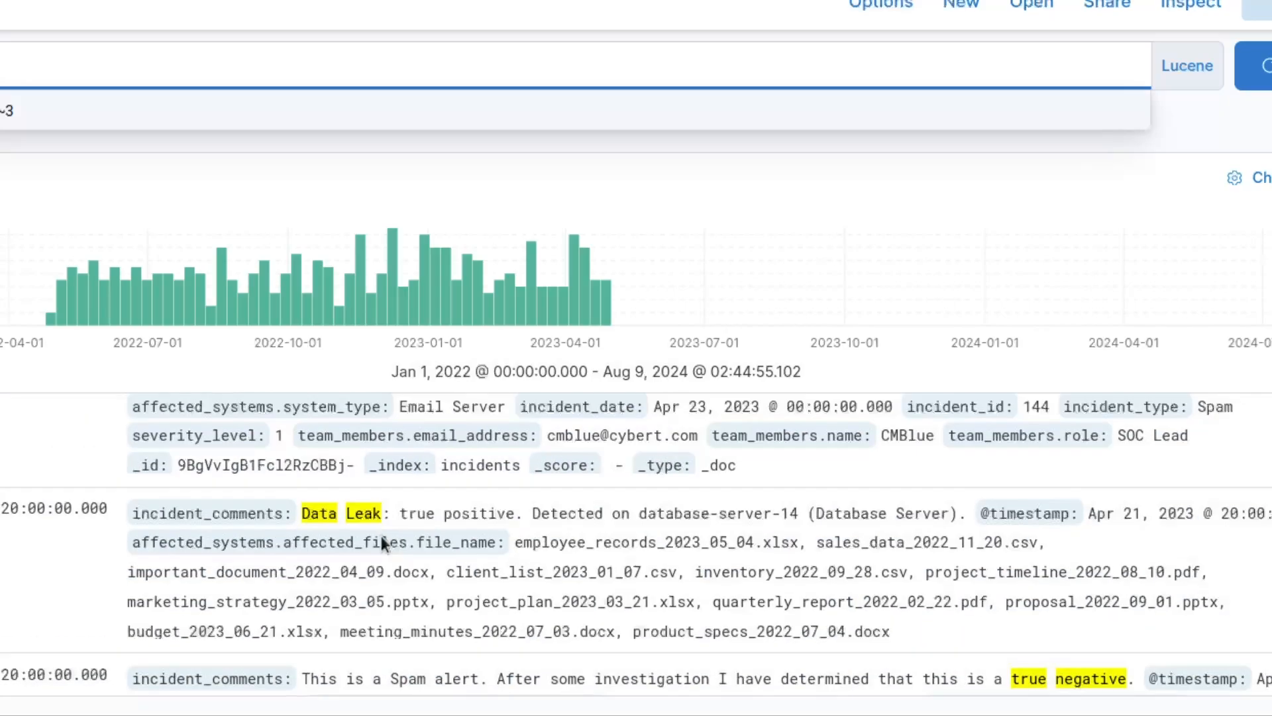
pyautogui.scroll(-7, 381, 535)
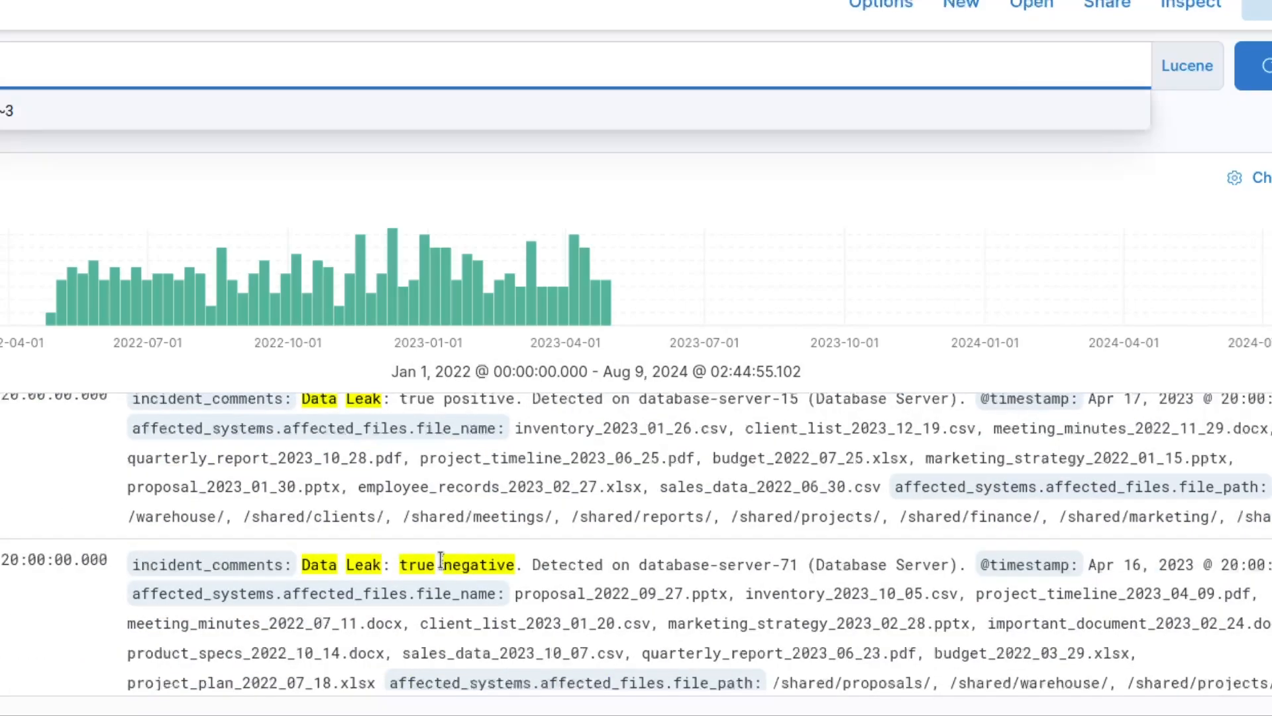
pyautogui.scroll(-5, 398, 543)
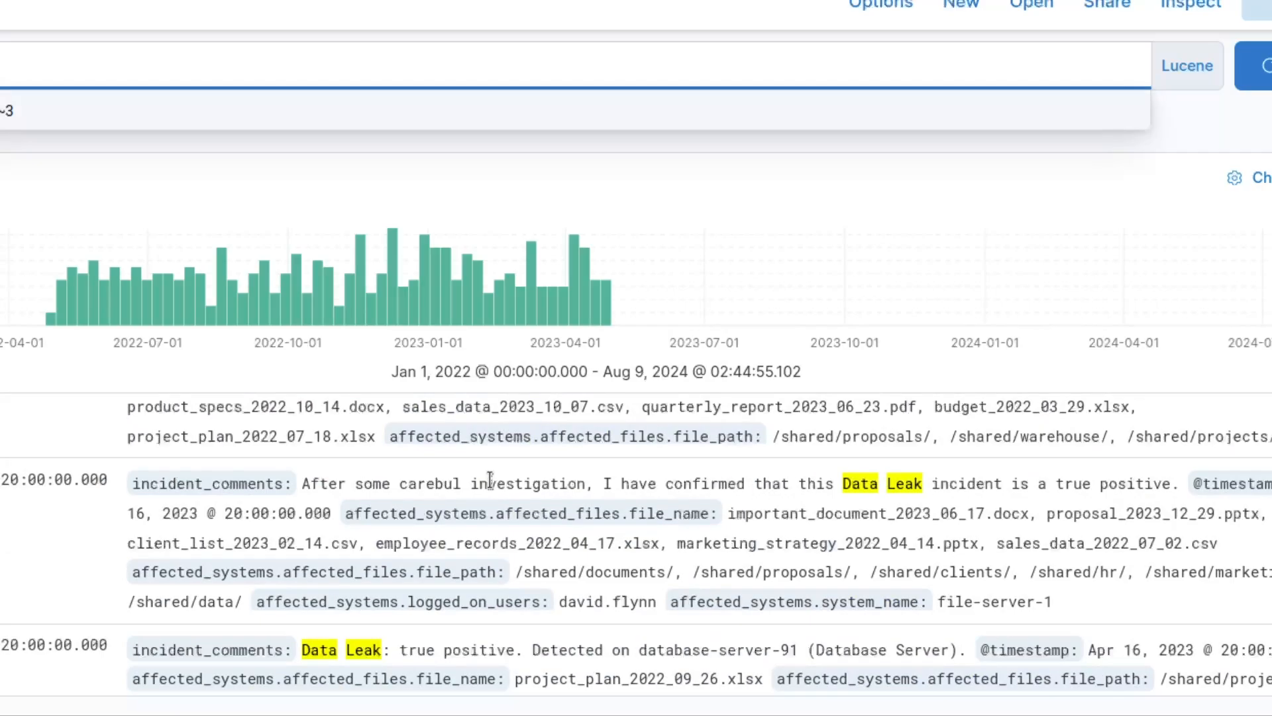
pyautogui.scroll(-5, 490, 479)
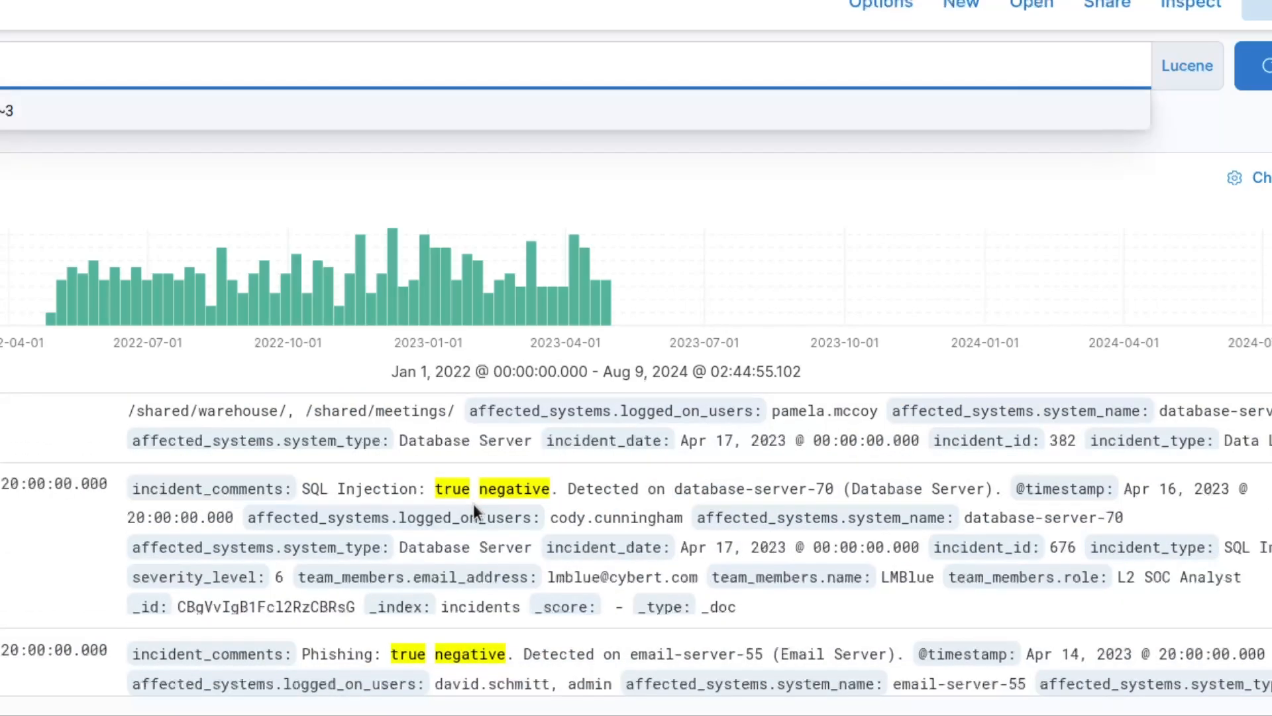
pyautogui.scroll(-5, 473, 504)
pyautogui.scroll(-5, 473, 504)
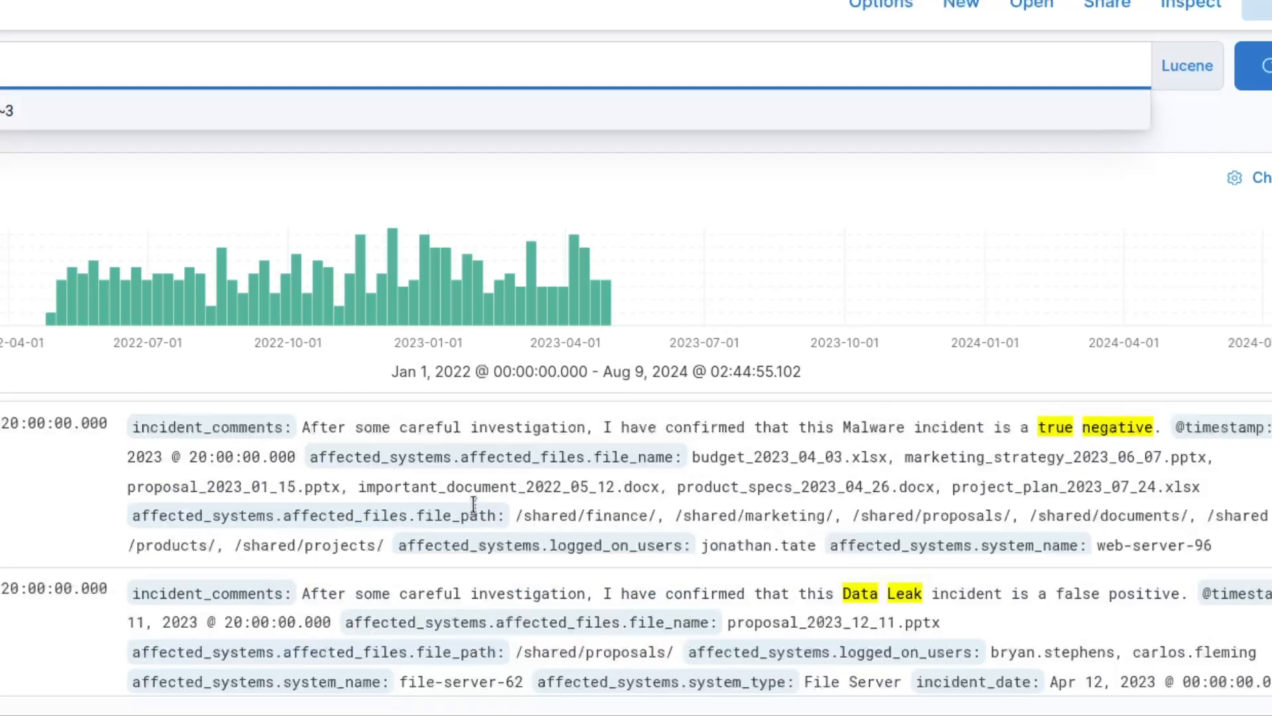
pyautogui.scroll(-5, 473, 503)
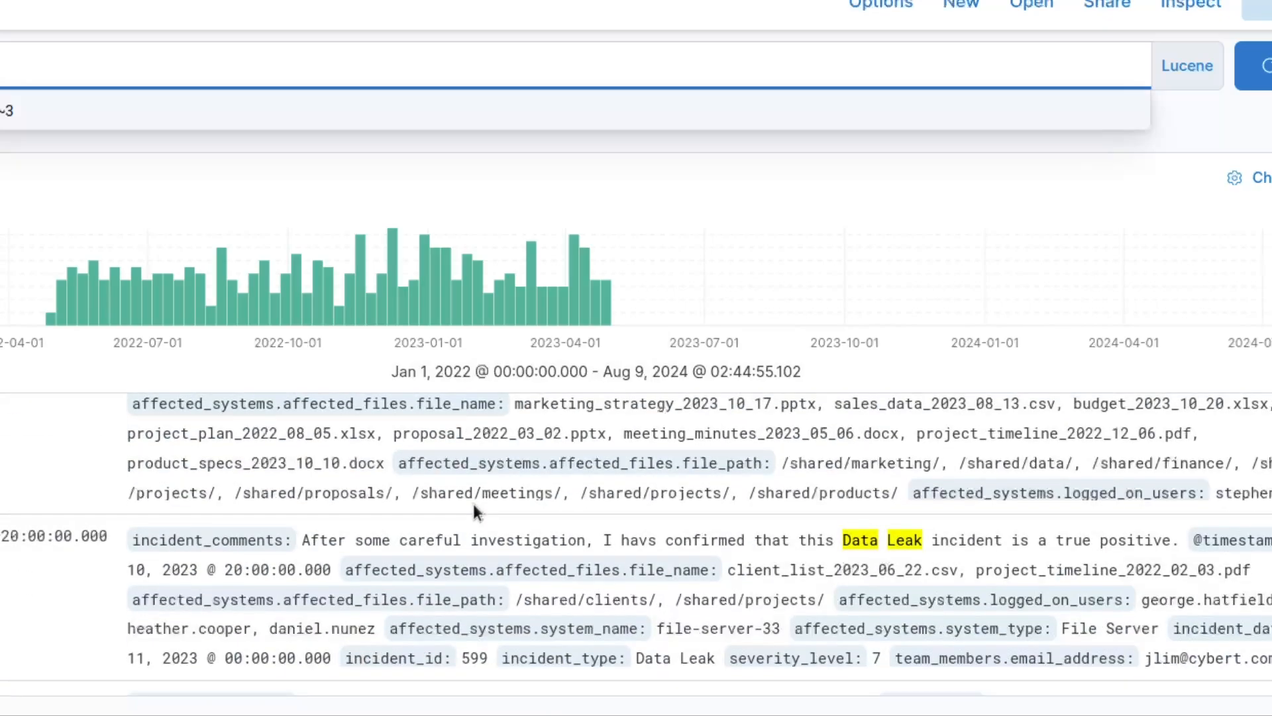
pyautogui.scroll(-5, 473, 510)
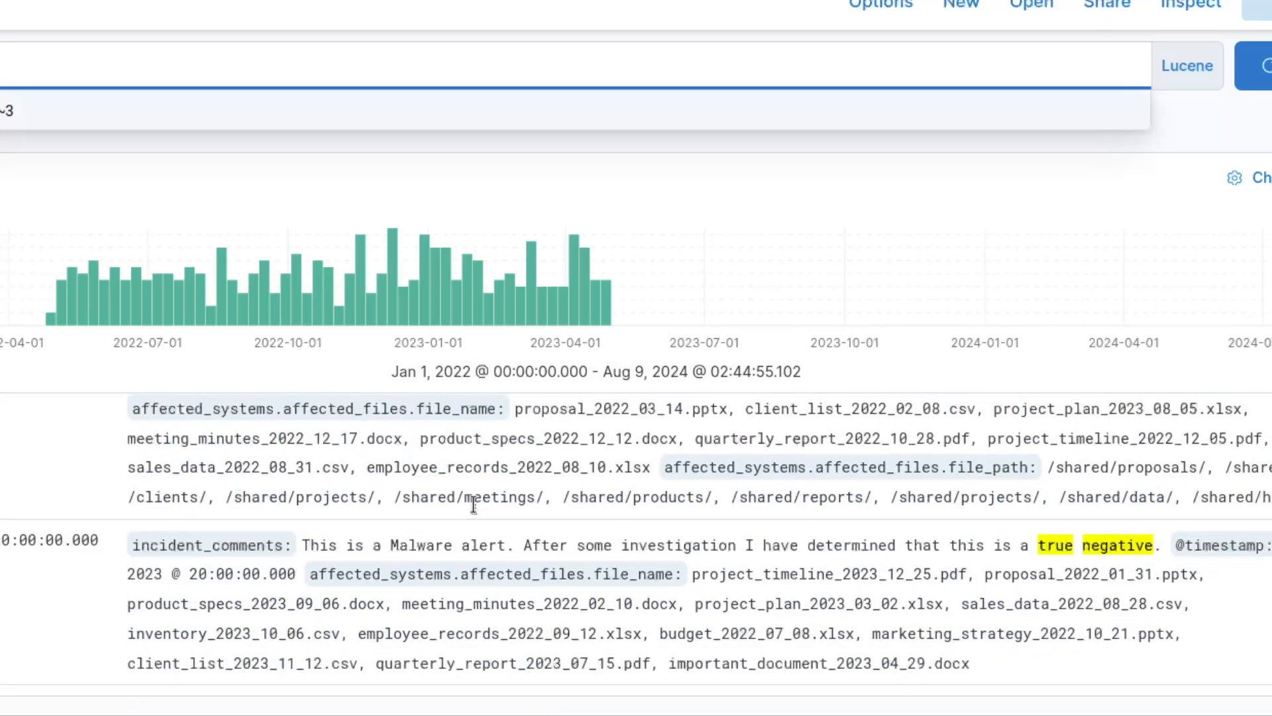
pyautogui.scroll(-5, 473, 503)
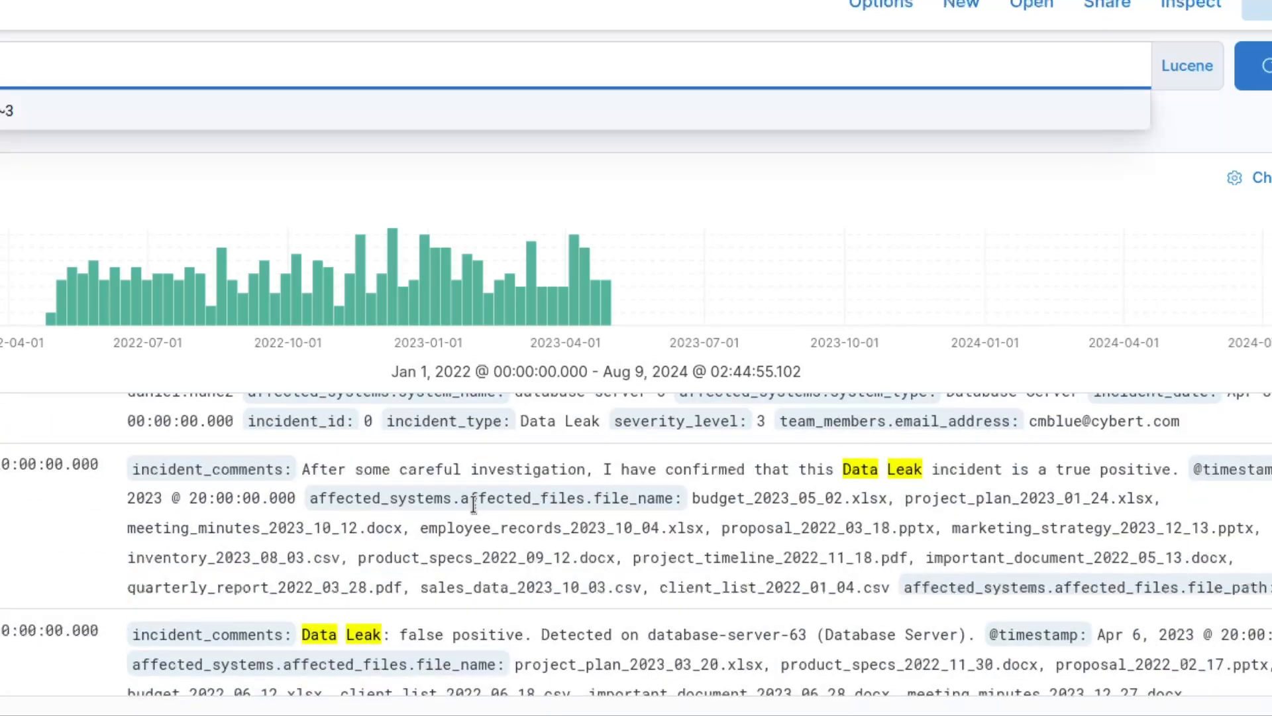
pyautogui.scroll(-5, 473, 505)
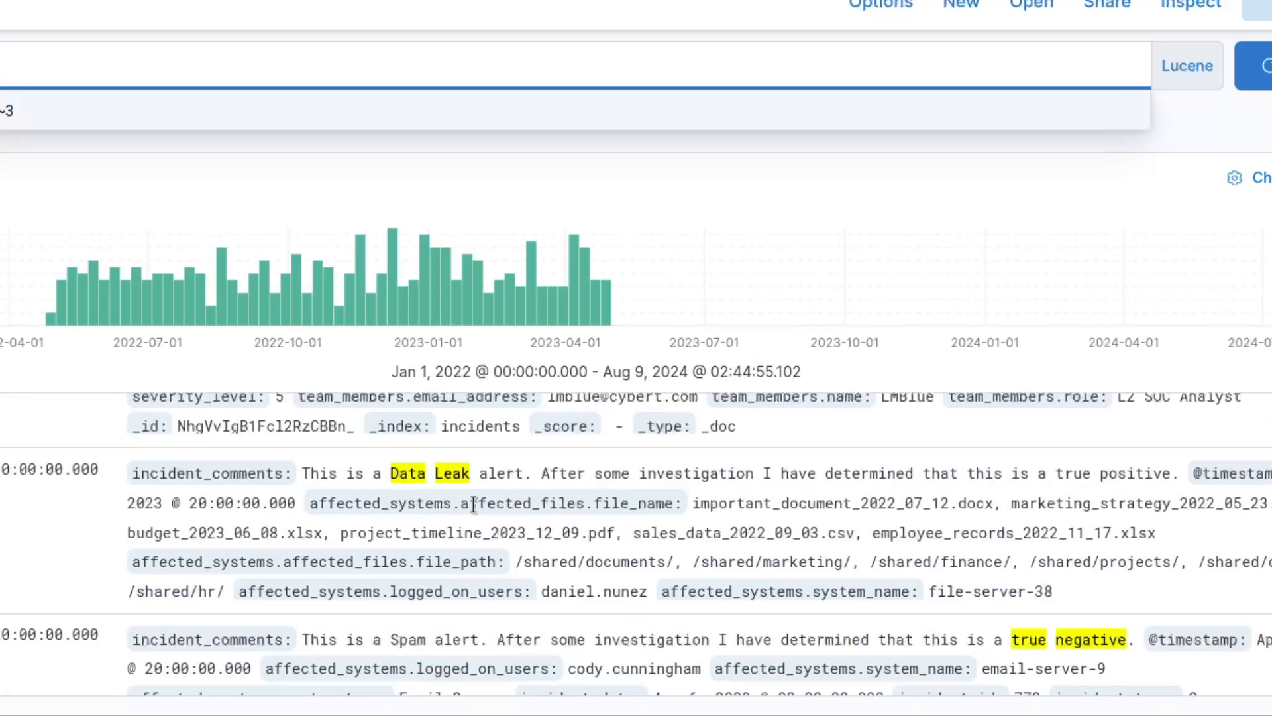
pyautogui.scroll(-3, 473, 505)
pyautogui.scroll(-5, 473, 505)
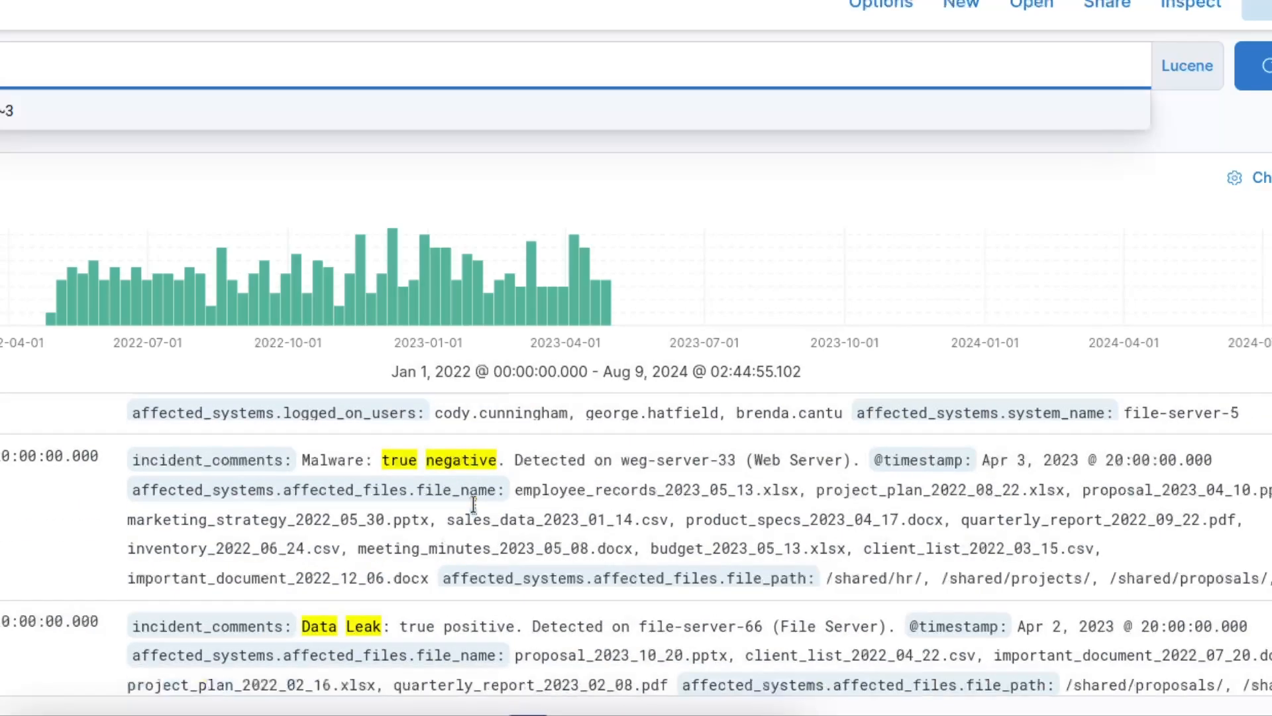
pyautogui.scroll(-5, 473, 505)
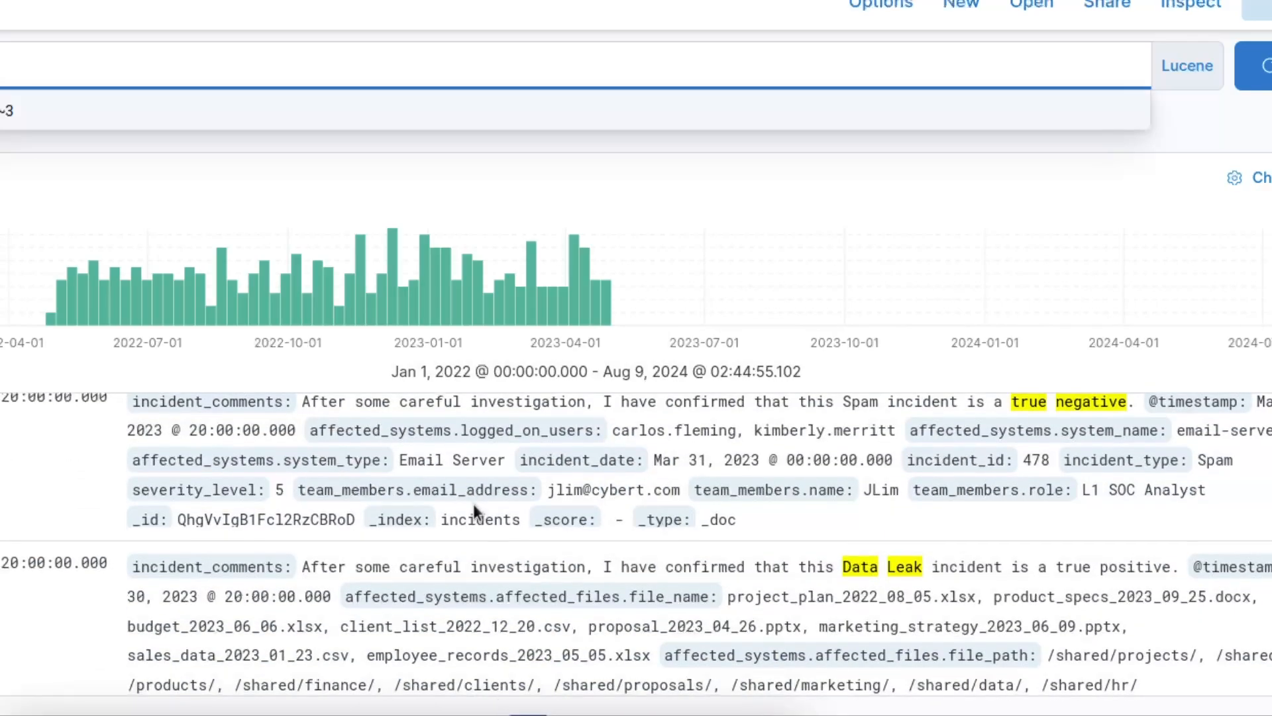
pyautogui.scroll(-3, 473, 504)
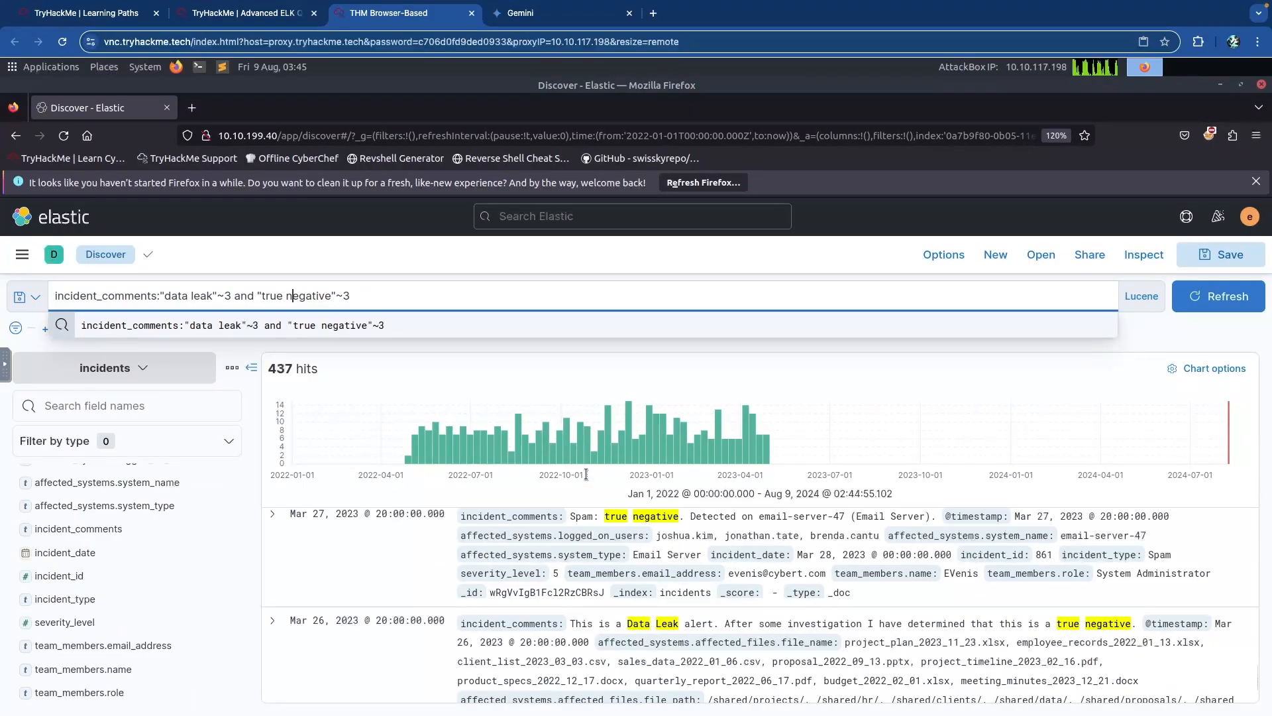
# Reread the first incidents question, try 437 as its answer, then erase it.
pyautogui.click(257, 22)
pyautogui.click(353, 20)
pyautogui.click(255, 18)
pyautogui.click(267, 411)
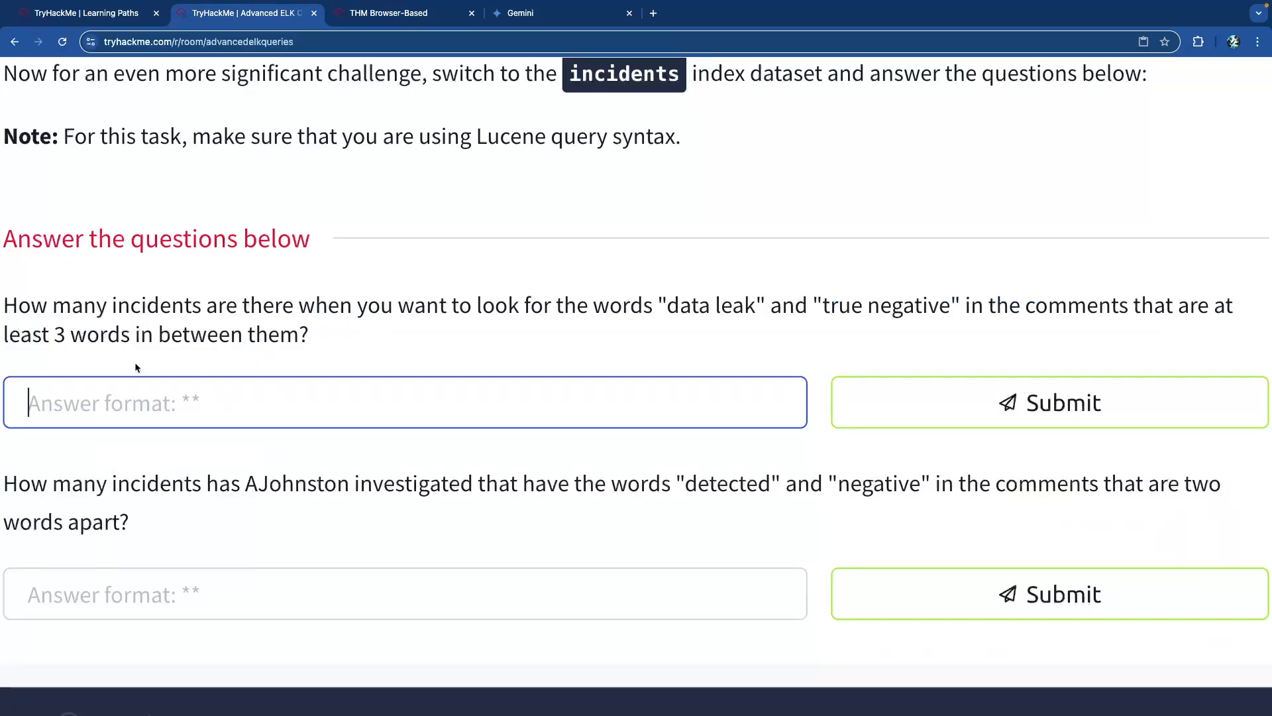
pyautogui.write('437')
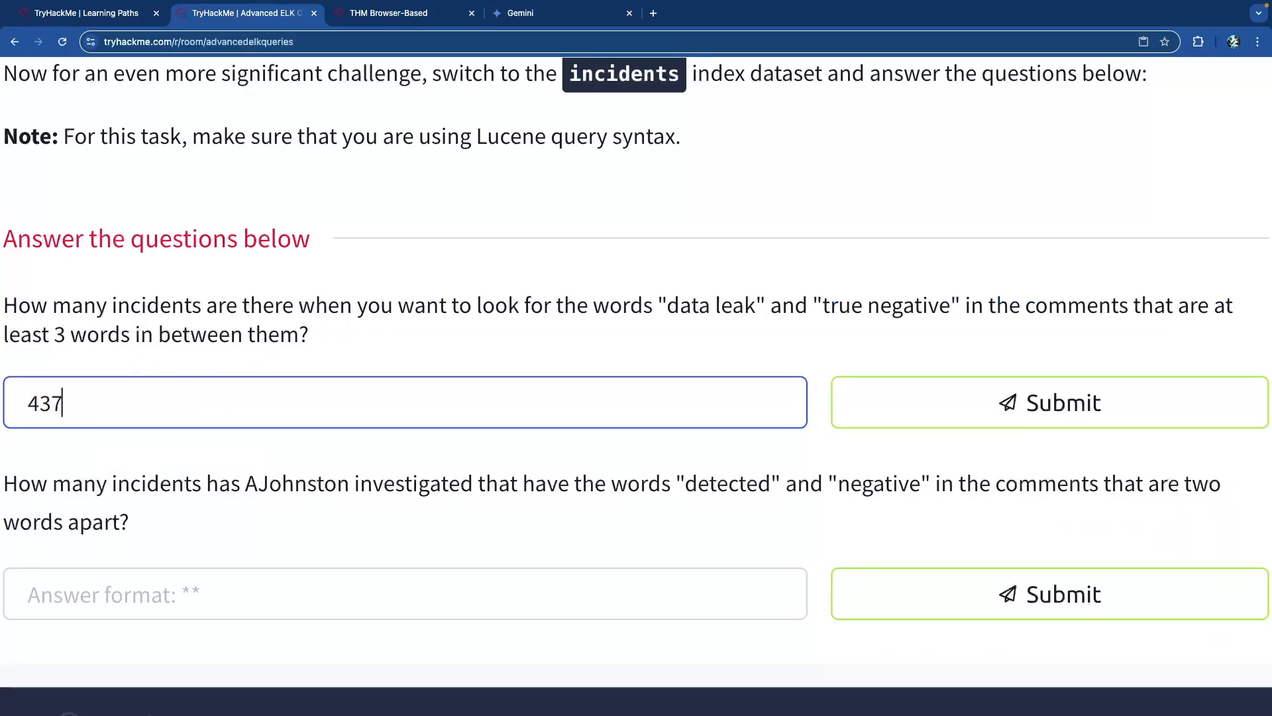
pyautogui.press('BackSpace')
pyautogui.press('BackSpace')
pyautogui.press('BackSpace')
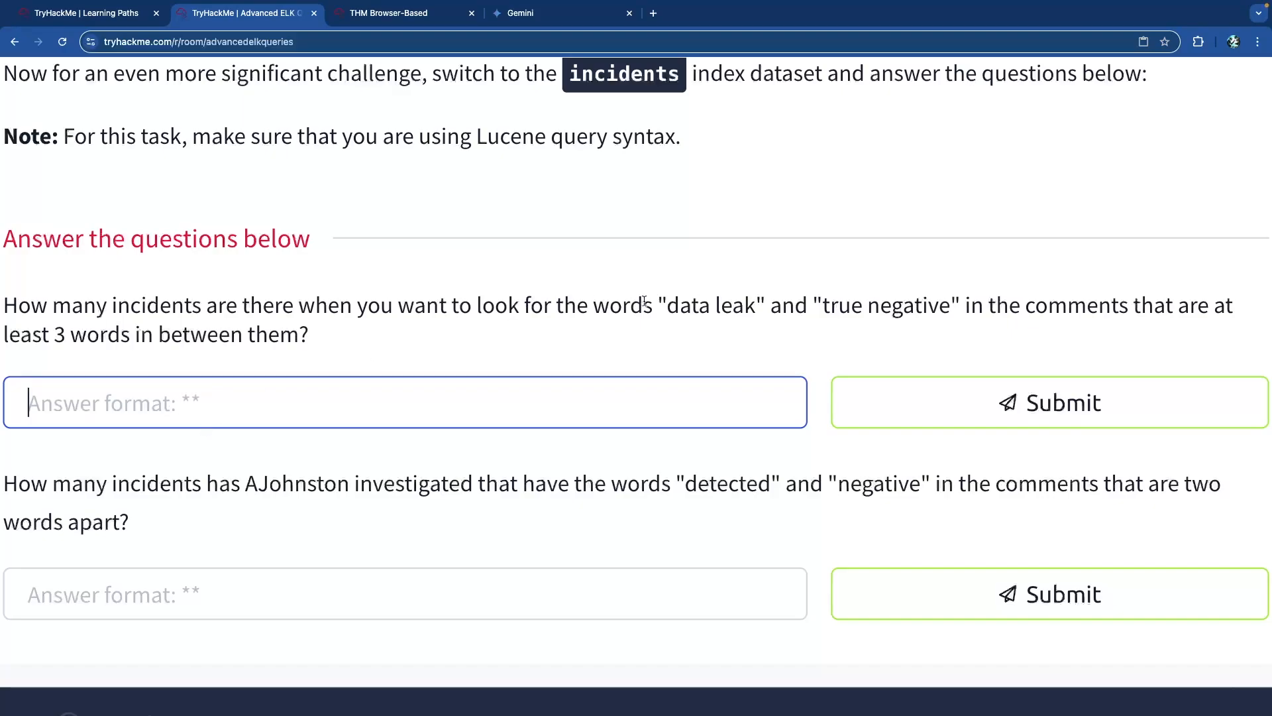
pyautogui.click(749, 308)
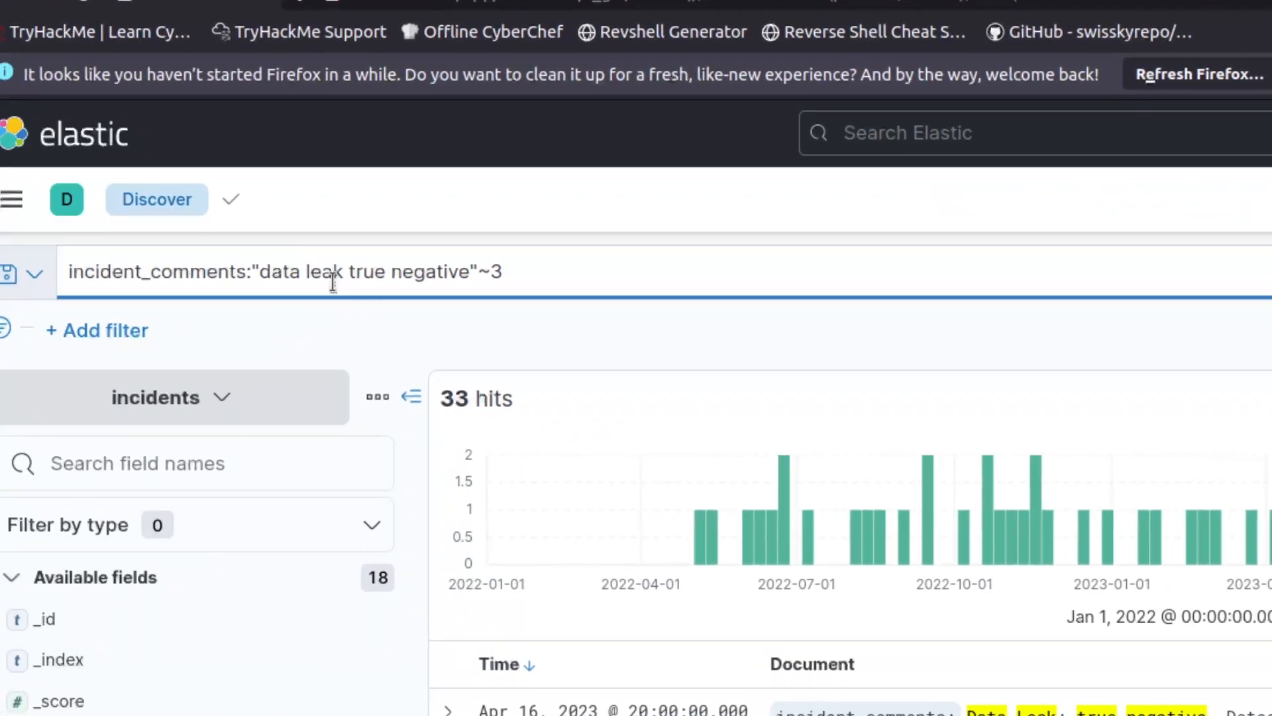
# Review the incident_comments:"data leak true negative"~3 query and its 33 hits.
pyautogui.click(343, 277)
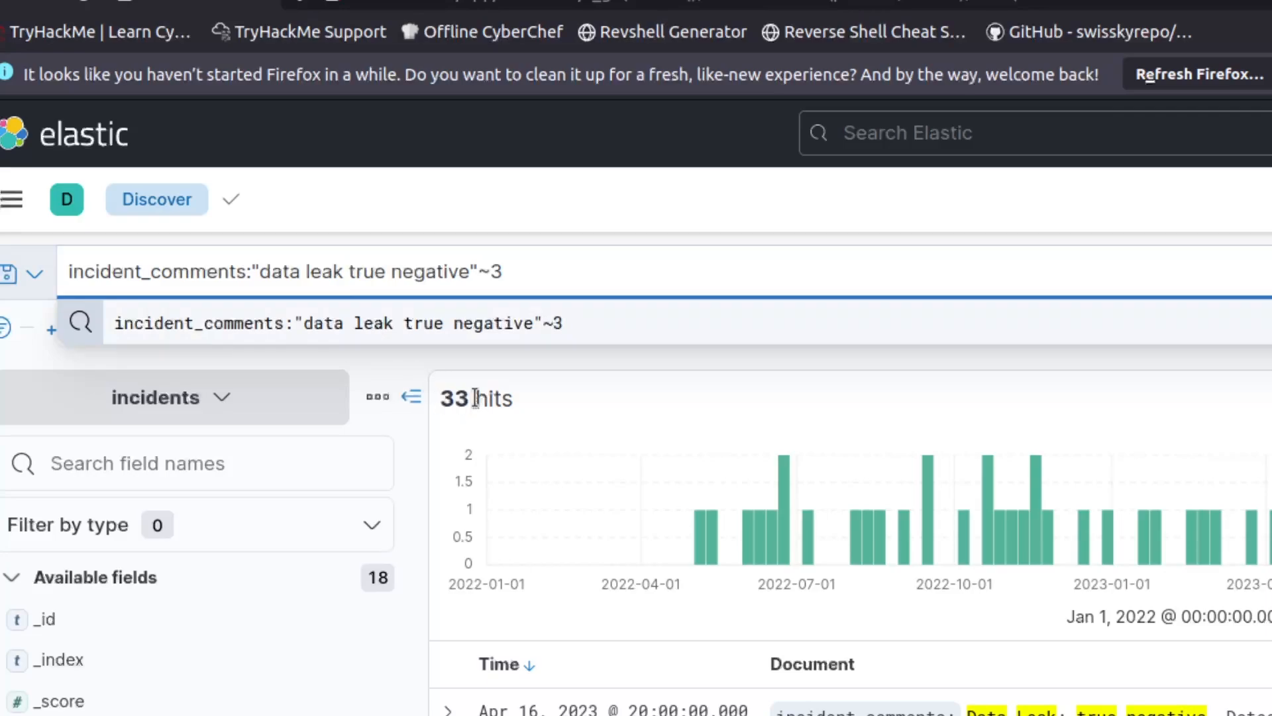
pyautogui.moveTo(260, 273); pyautogui.dragTo(469, 273)
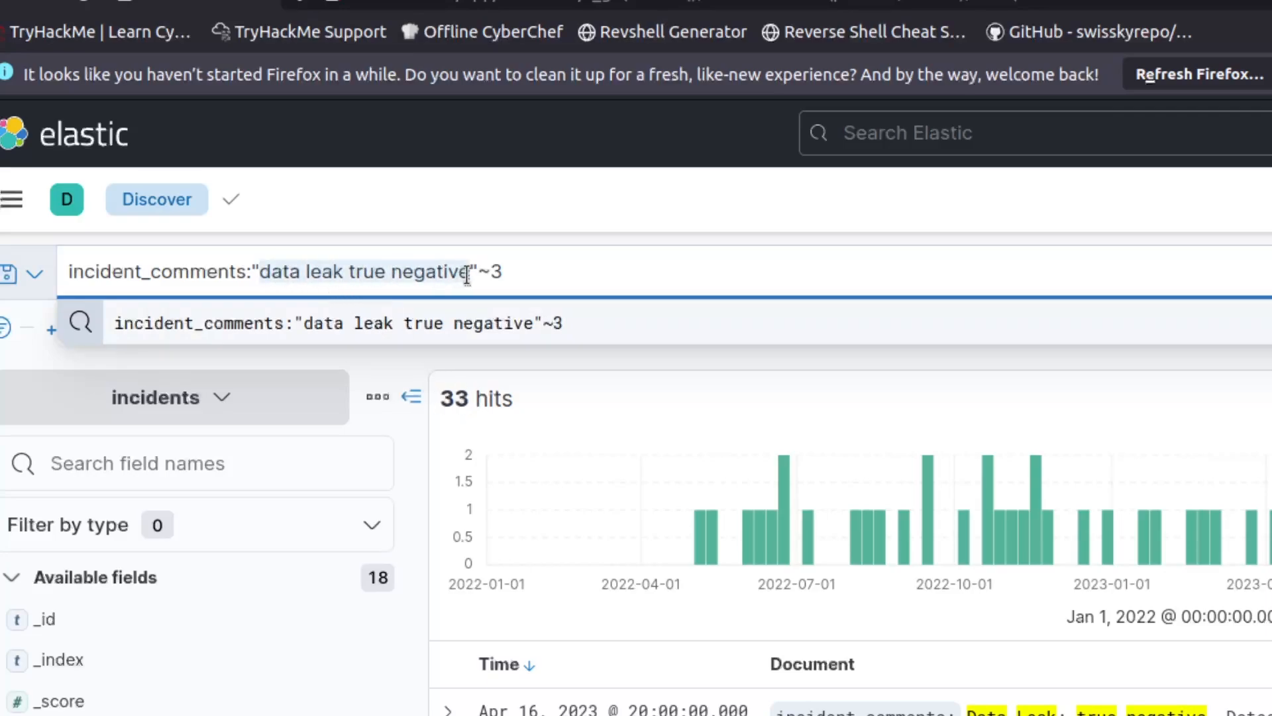
pyautogui.click(478, 273)
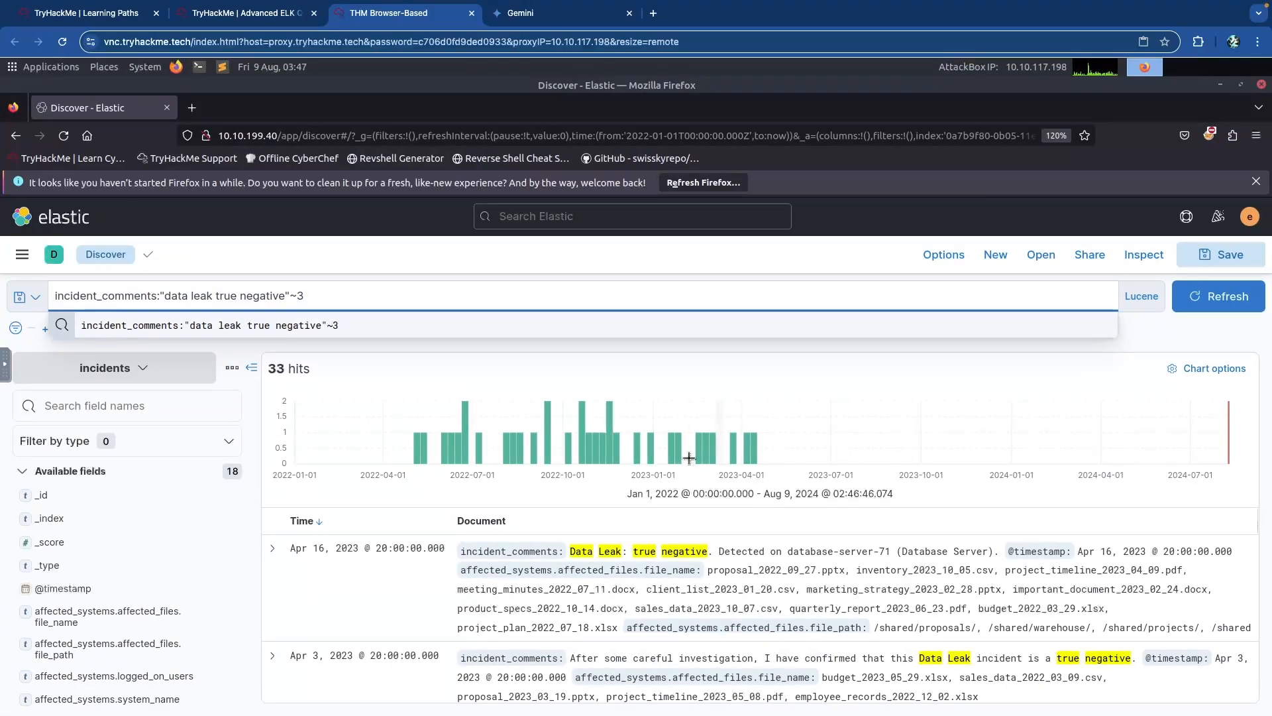
# Submit 33 as the answer to the first proximity question.
pyautogui.click(246, 13)
pyautogui.click(366, 392)
pyautogui.write('33')
pyautogui.press('Return')
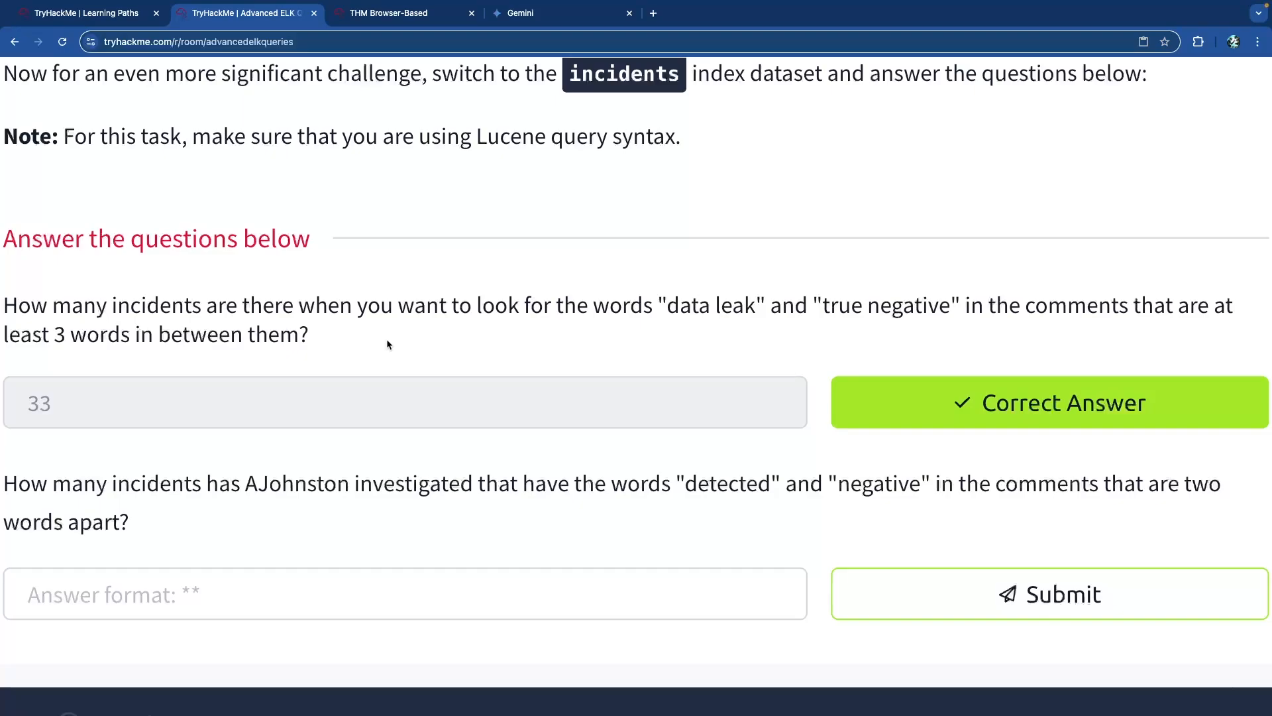
pyautogui.scroll(3, 398, 343)
pyautogui.scroll(-2, 419, 299)
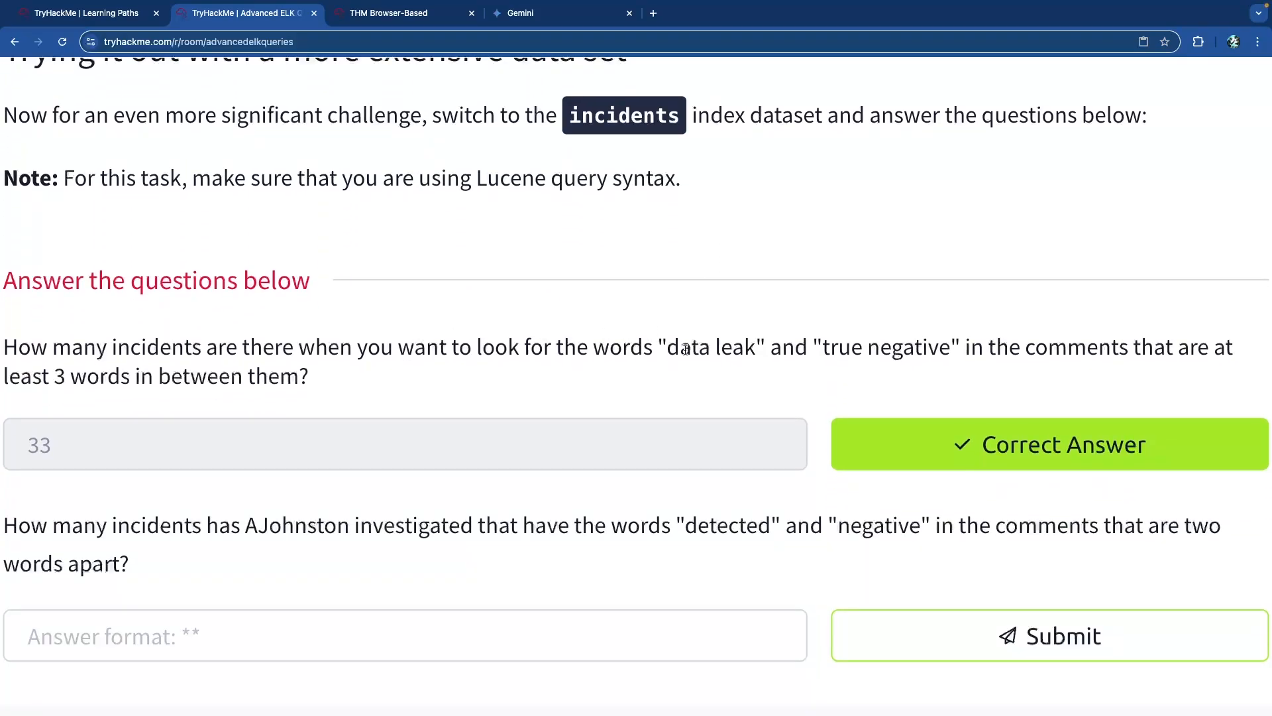
pyautogui.moveTo(659, 348); pyautogui.dragTo(766, 348)
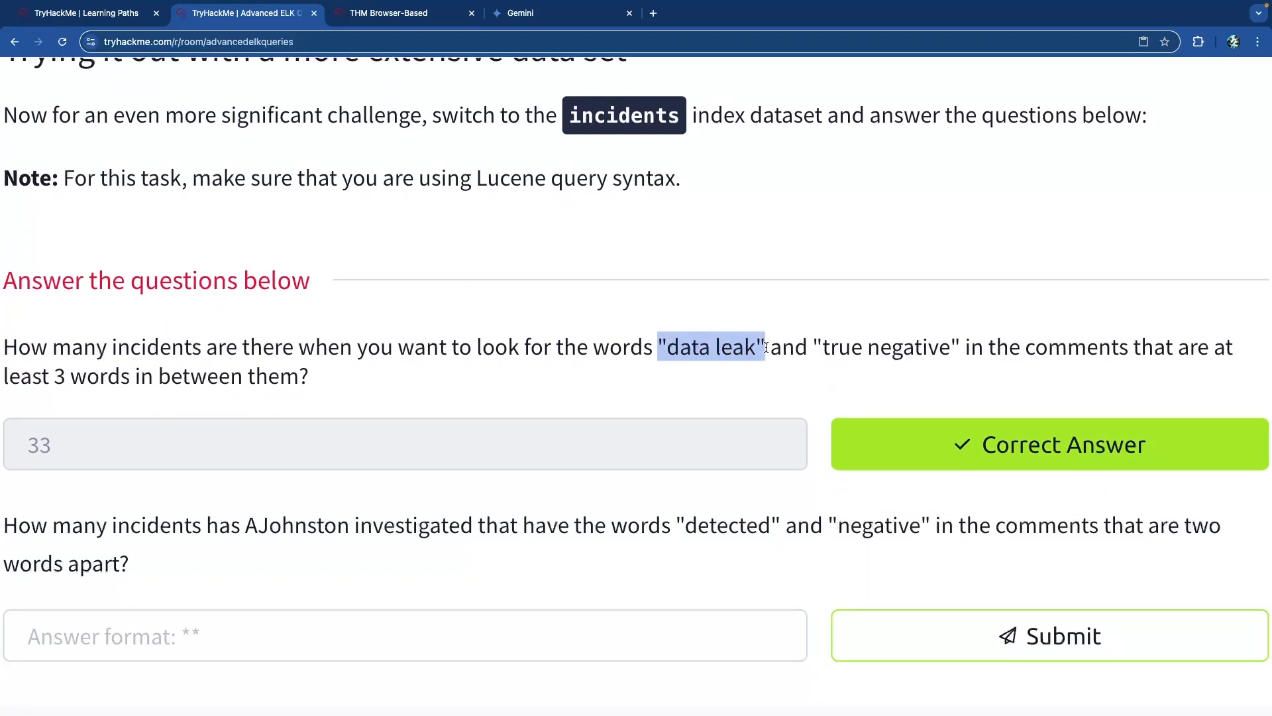
pyautogui.click(754, 350)
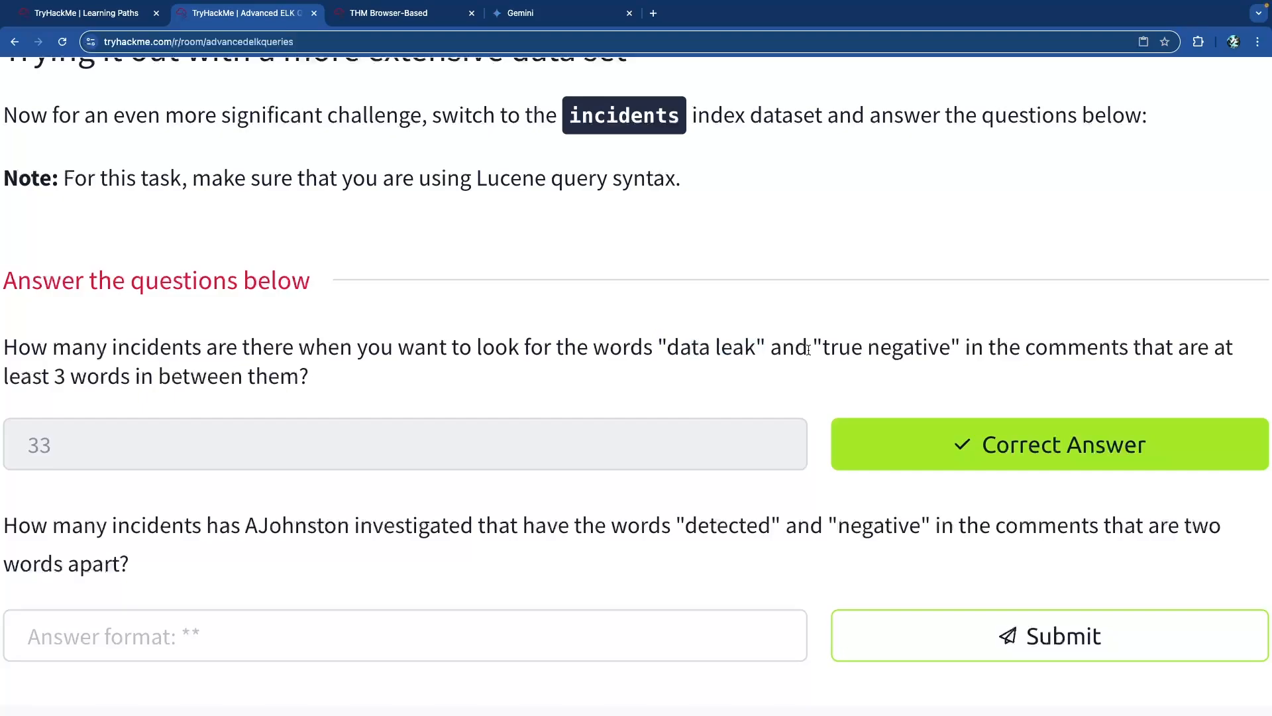
pyautogui.moveTo(815, 347); pyautogui.dragTo(961, 347)
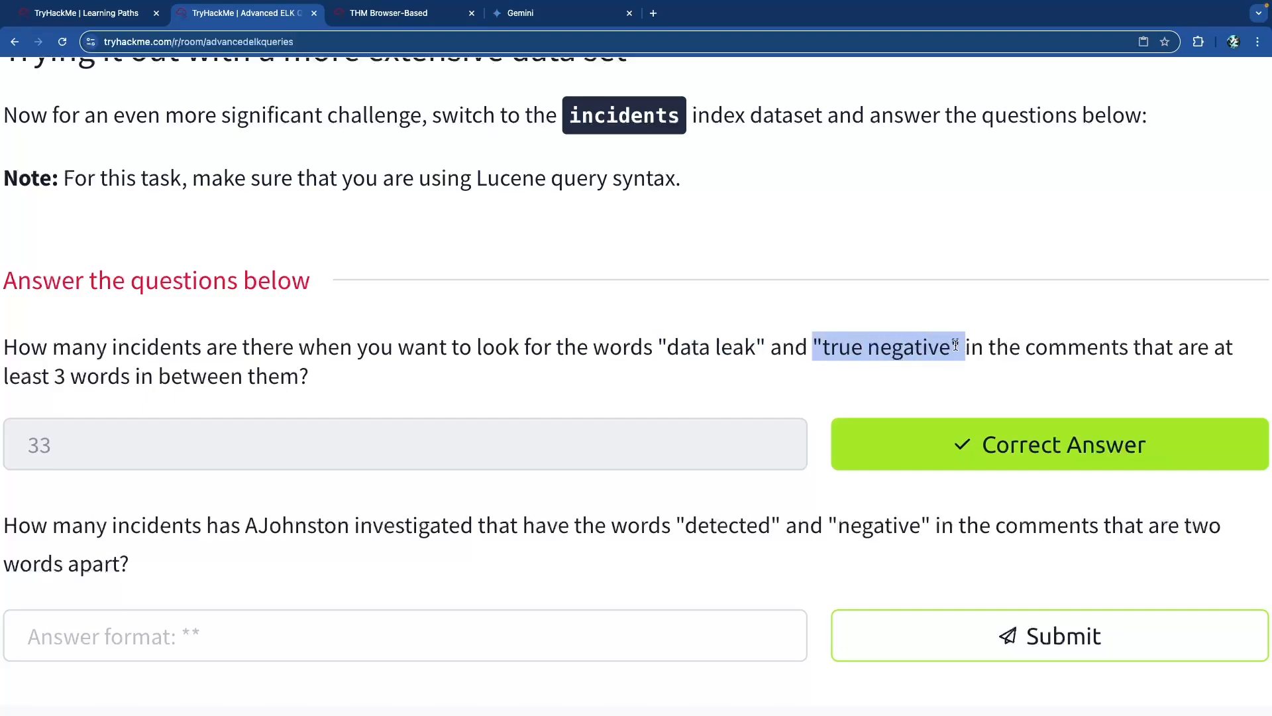
pyautogui.click(793, 351)
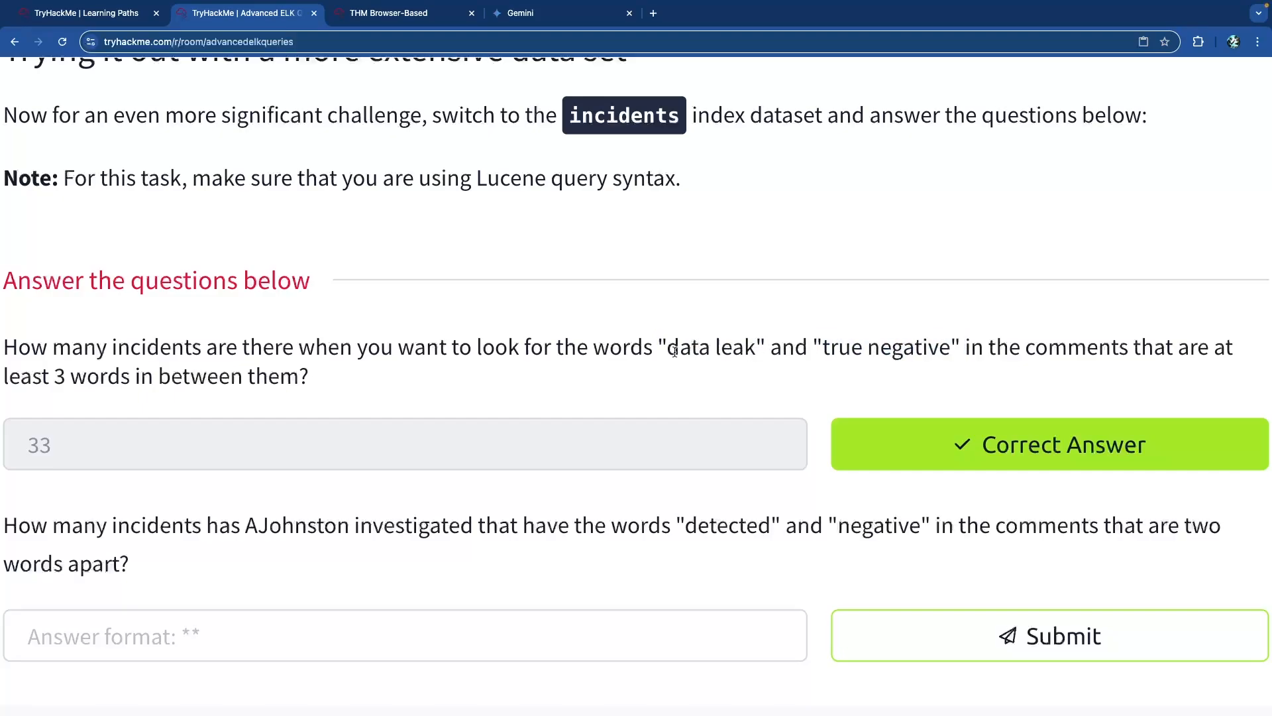
pyautogui.moveTo(669, 349); pyautogui.dragTo(955, 352)
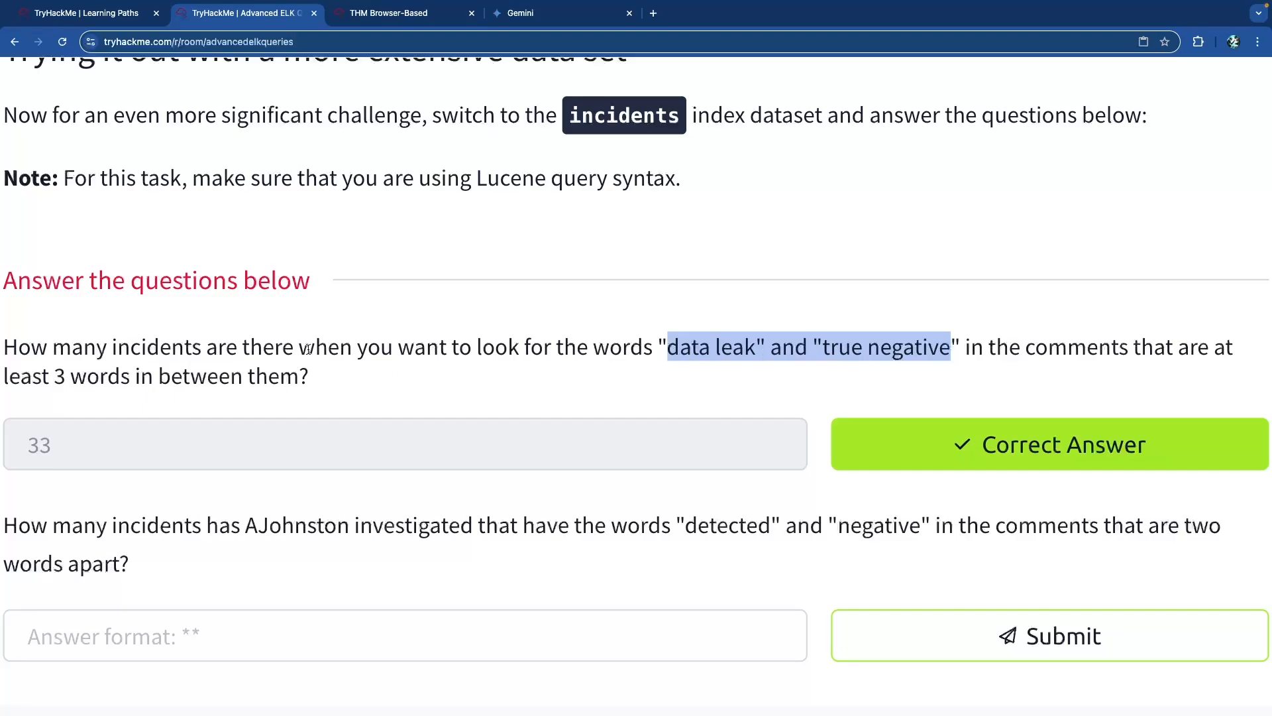
pyautogui.scroll(-3, 308, 349)
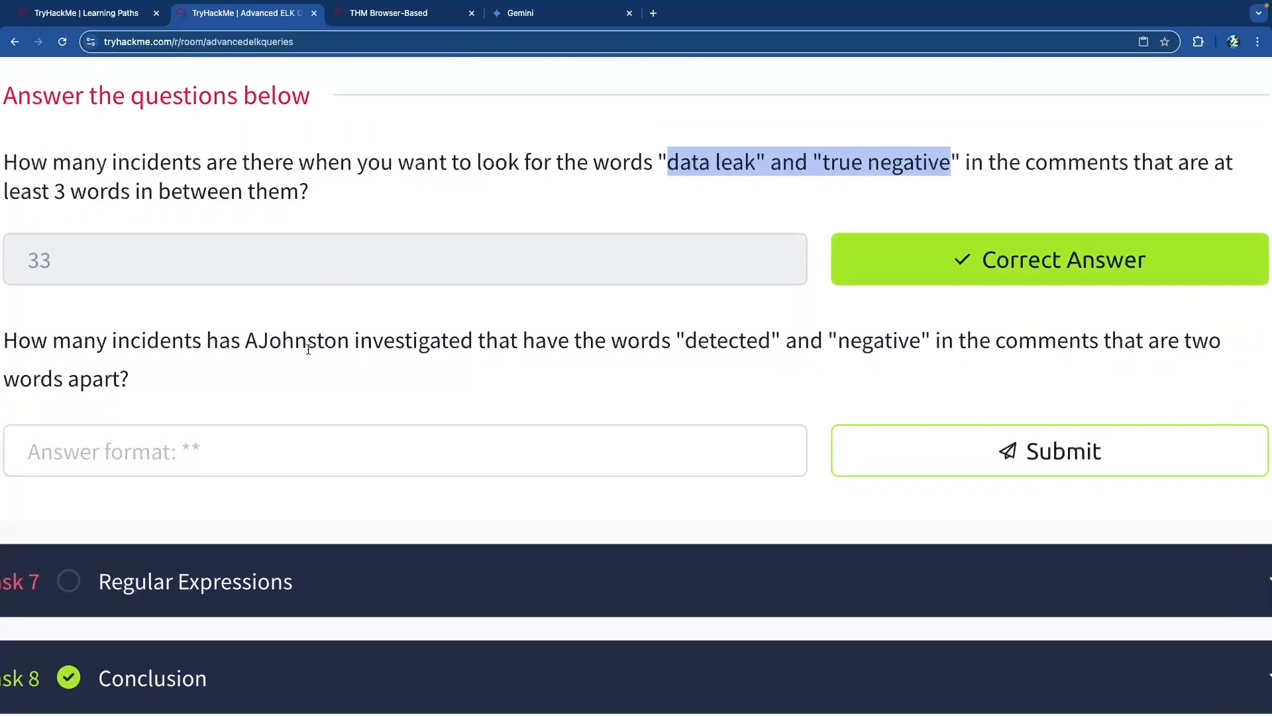
pyautogui.moveTo(72, 324); pyautogui.dragTo(383, 327)
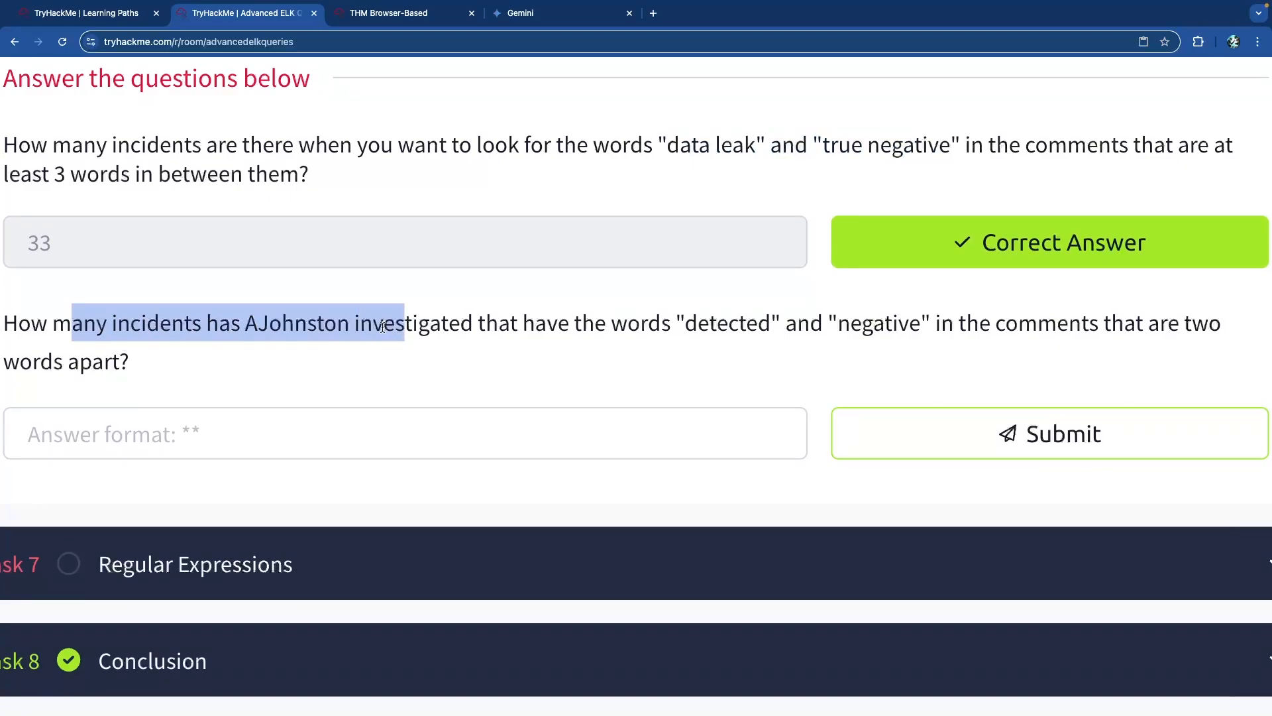
pyautogui.click(375, 324)
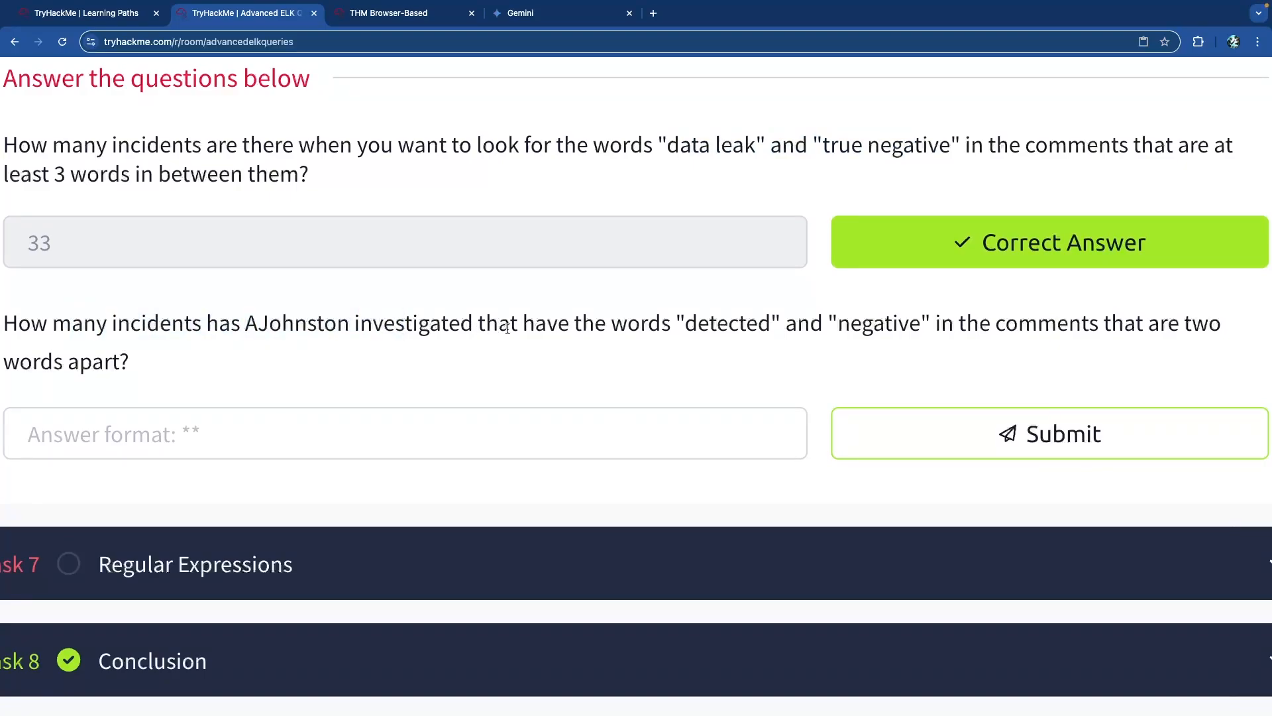
pyautogui.moveTo(685, 325); pyautogui.dragTo(930, 332)
pyautogui.click(1072, 326)
pyautogui.moveTo(662, 135); pyautogui.dragTo(969, 142)
pyautogui.click(957, 142)
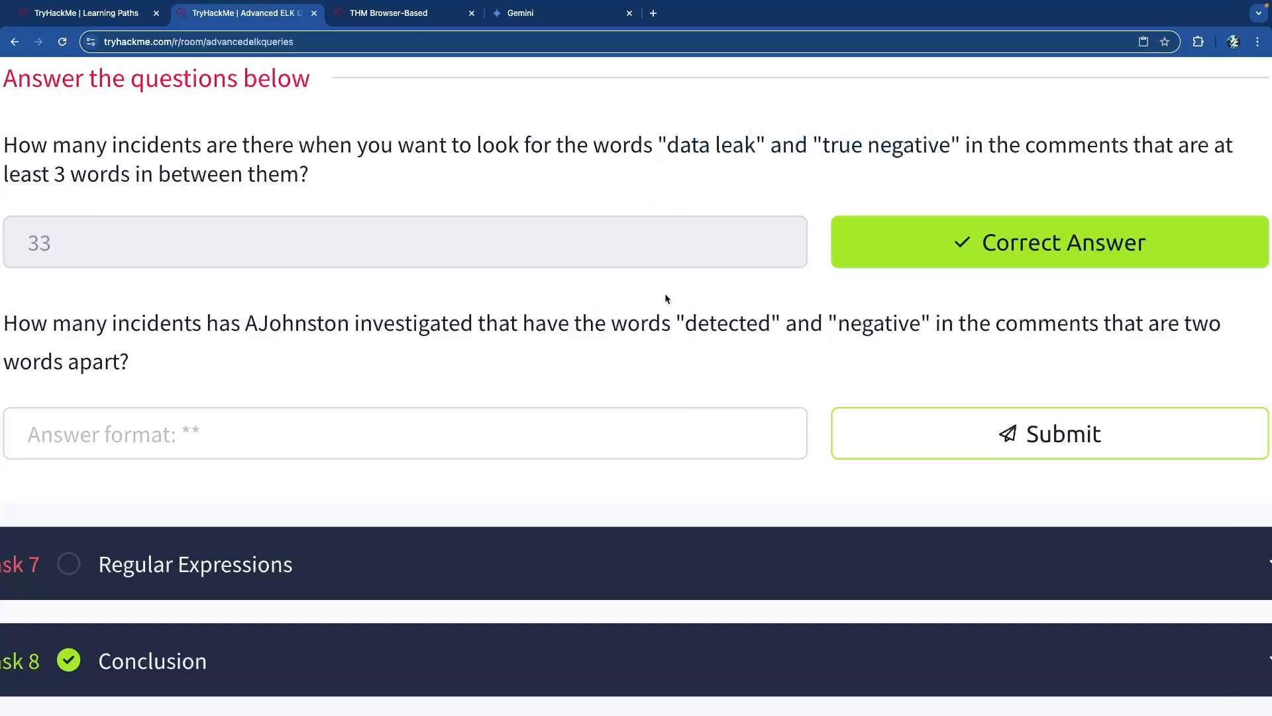
pyautogui.doubleClick(324, 329)
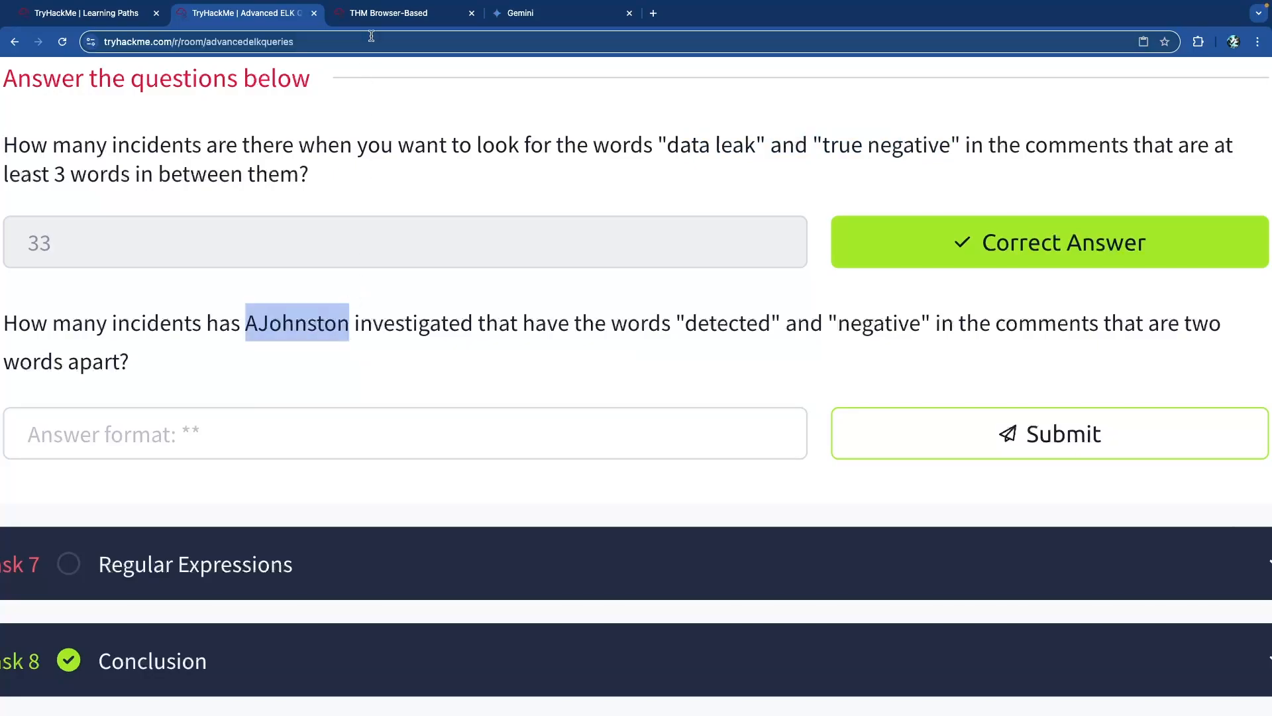
pyautogui.moveTo(679, 325); pyautogui.dragTo(915, 326)
pyautogui.click(915, 326)
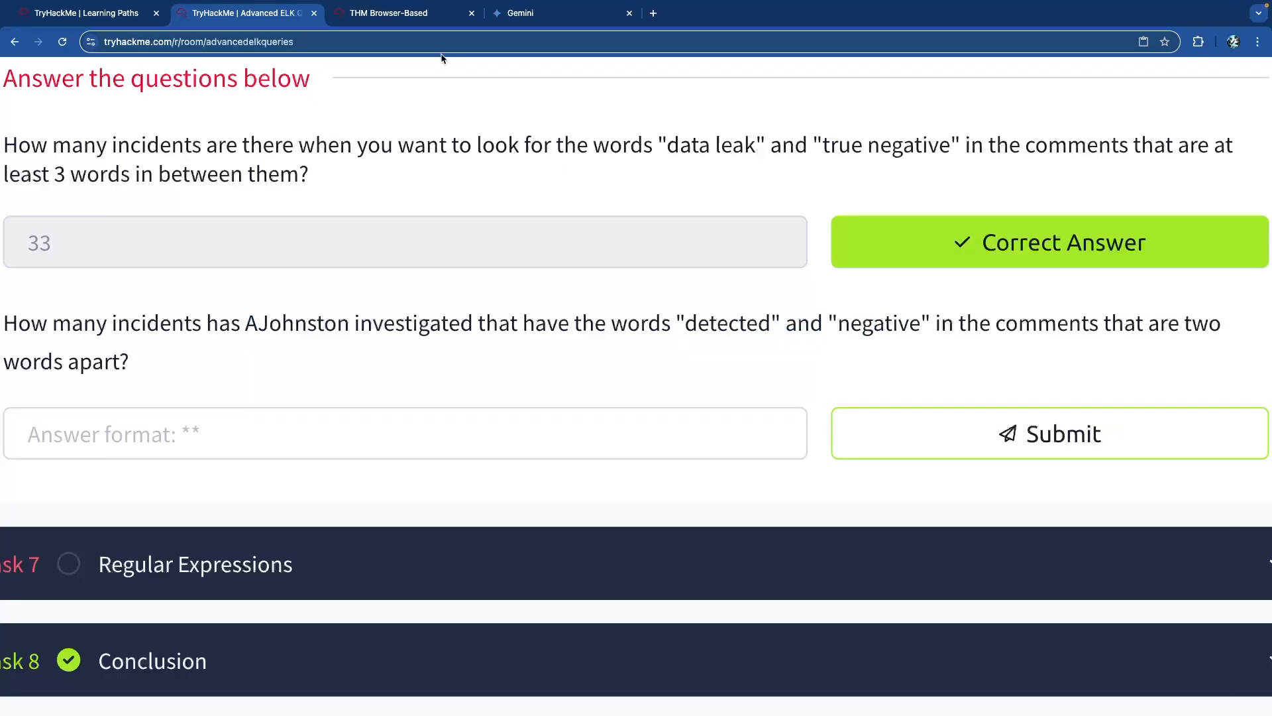
# Append a team_members.email_address condition with the analyst's e-mail to the detected/negative query.
pyautogui.click(399, 15)
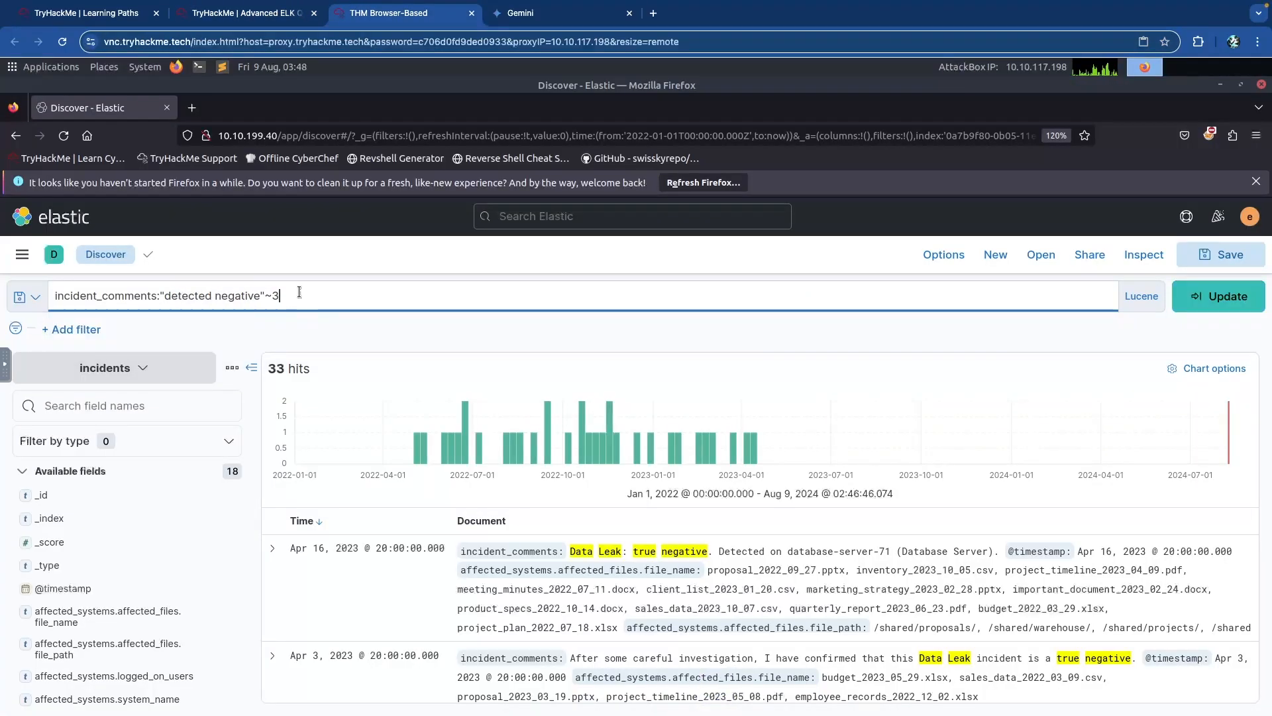
pyautogui.press('Return')
pyautogui.write('and team_member.')
pyautogui.press('BackSpace')
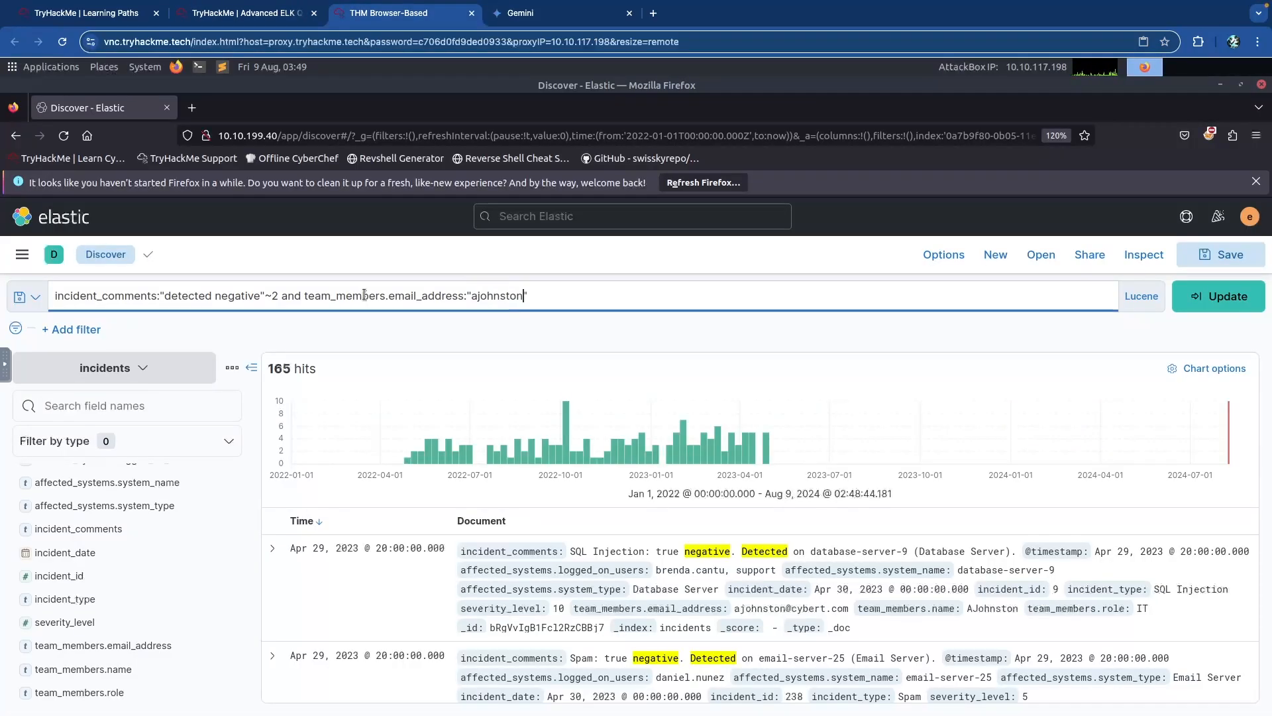
pyautogui.click(86, 645)
# Run the combined proximity and e-mail query, getting 366 hits, and go to the second answer field.
pyautogui.click(604, 298)
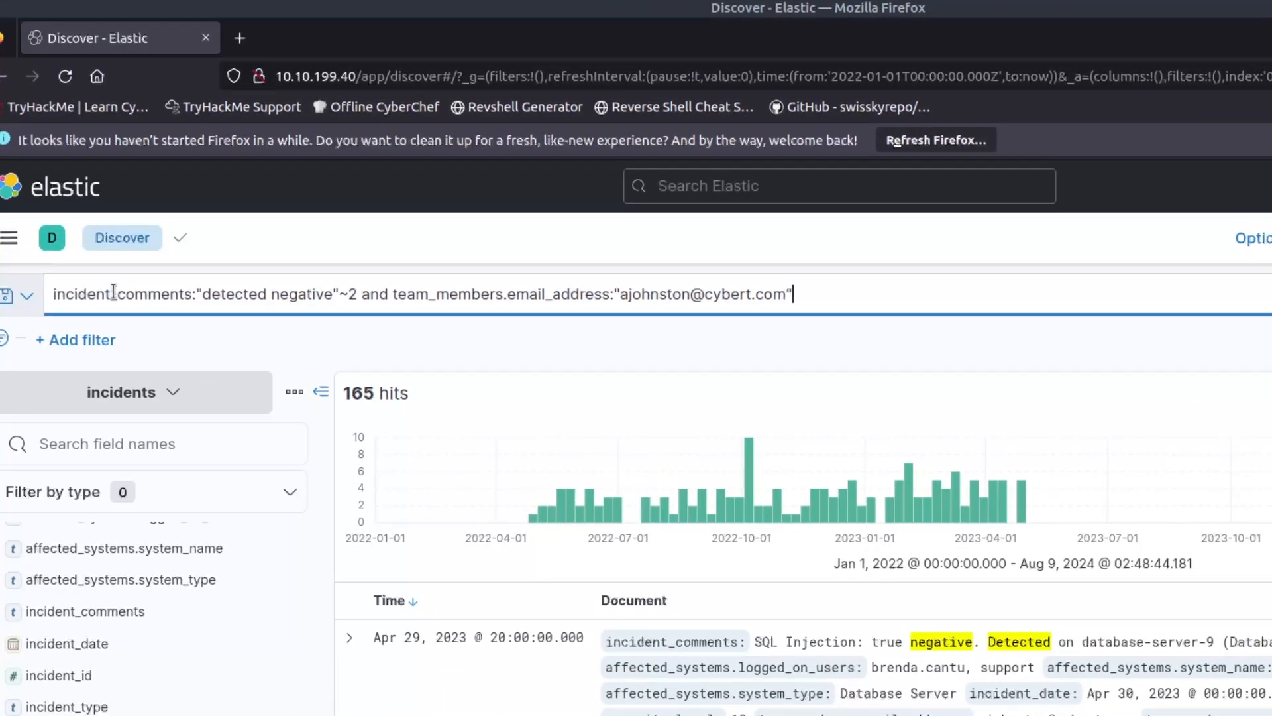
pyautogui.click(272, 295)
pyautogui.click(340, 295)
pyautogui.moveTo(360, 295); pyautogui.dragTo(704, 293)
pyautogui.click(705, 294)
pyautogui.click(819, 292)
pyautogui.press('Return')
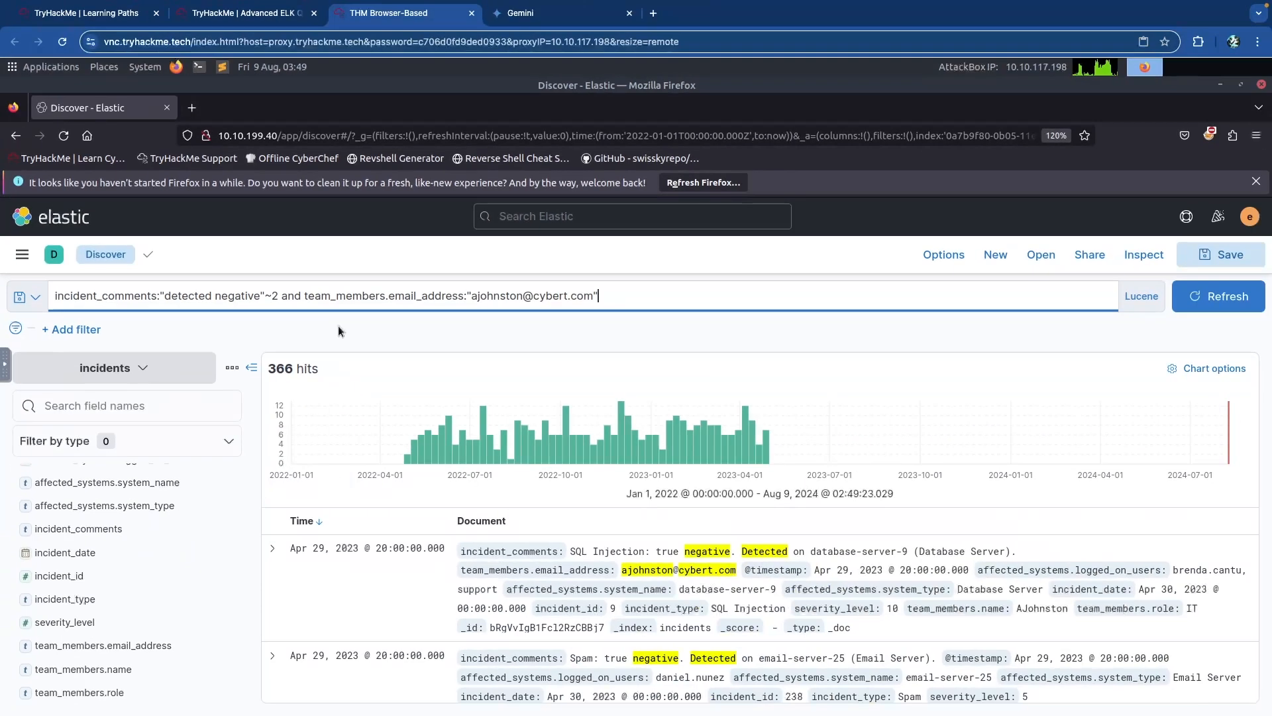
pyautogui.hotkey('ctrl', 'shift', 'Tab')
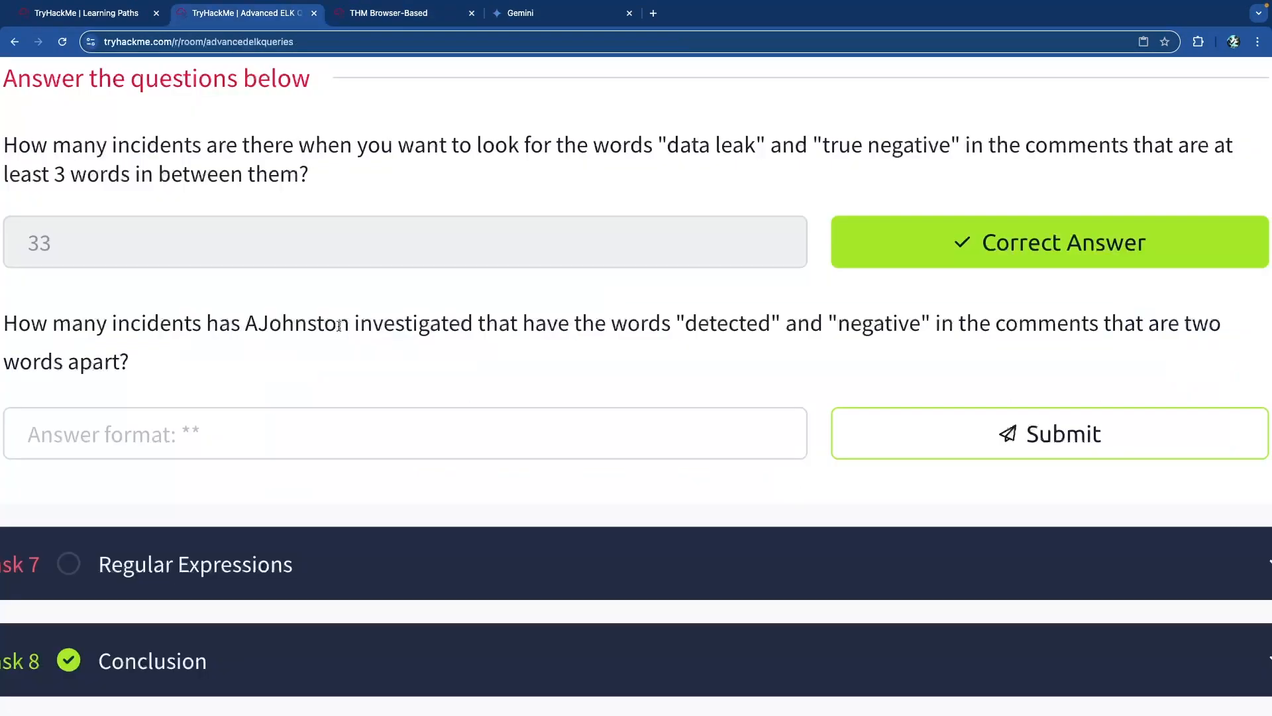
pyautogui.click(376, 424)
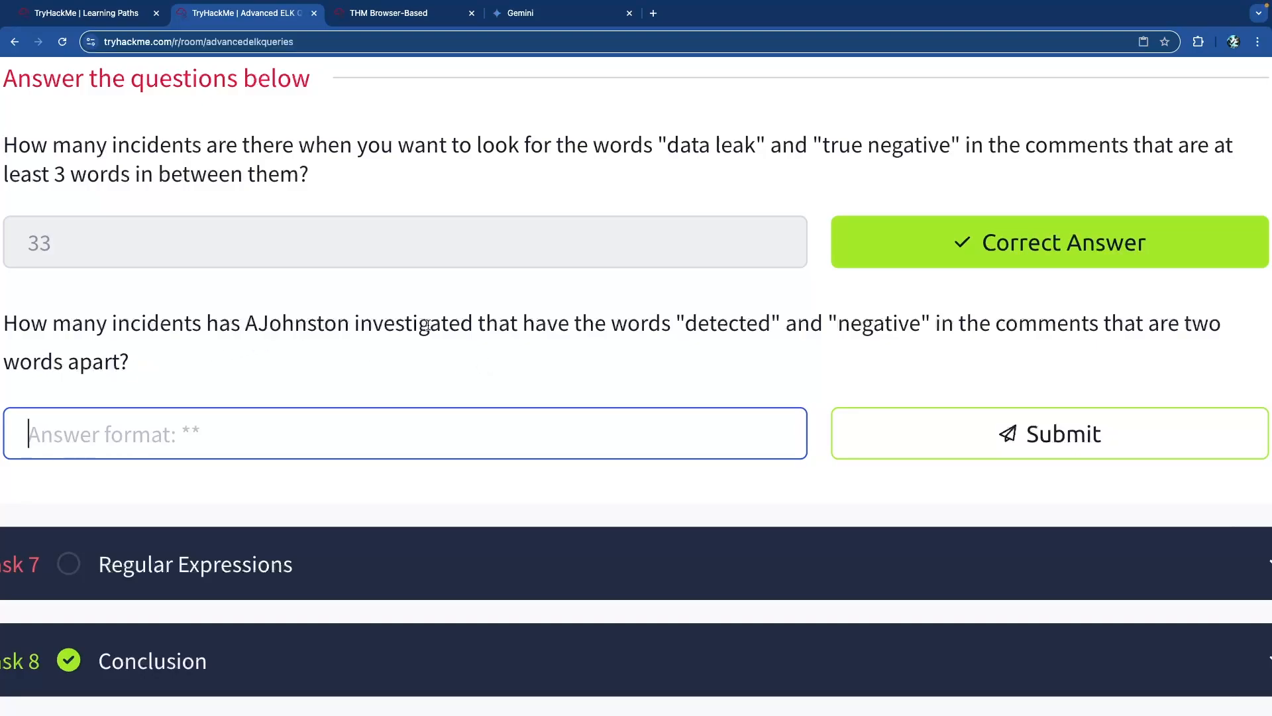
# Replace the lowercase 'and' with uppercase AND in the query, yielding 40 hits.
pyautogui.click(327, 332)
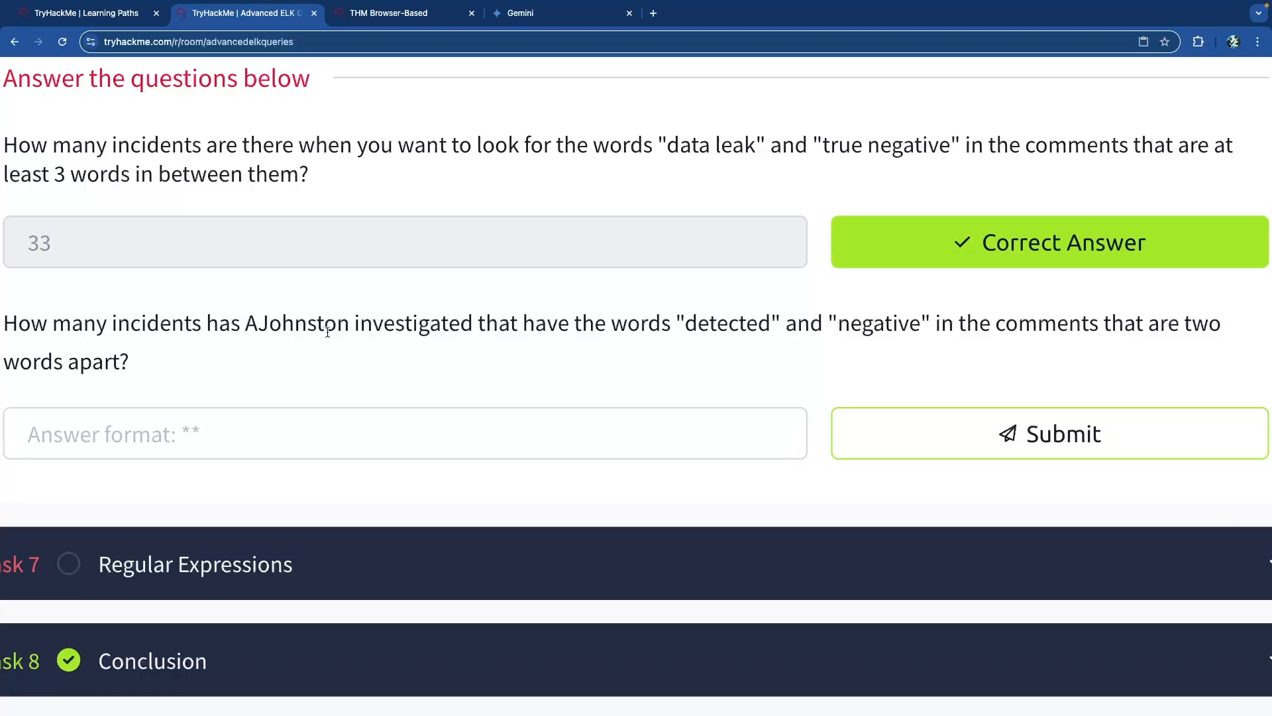
pyautogui.hotkey('ctrl', 'Tab')
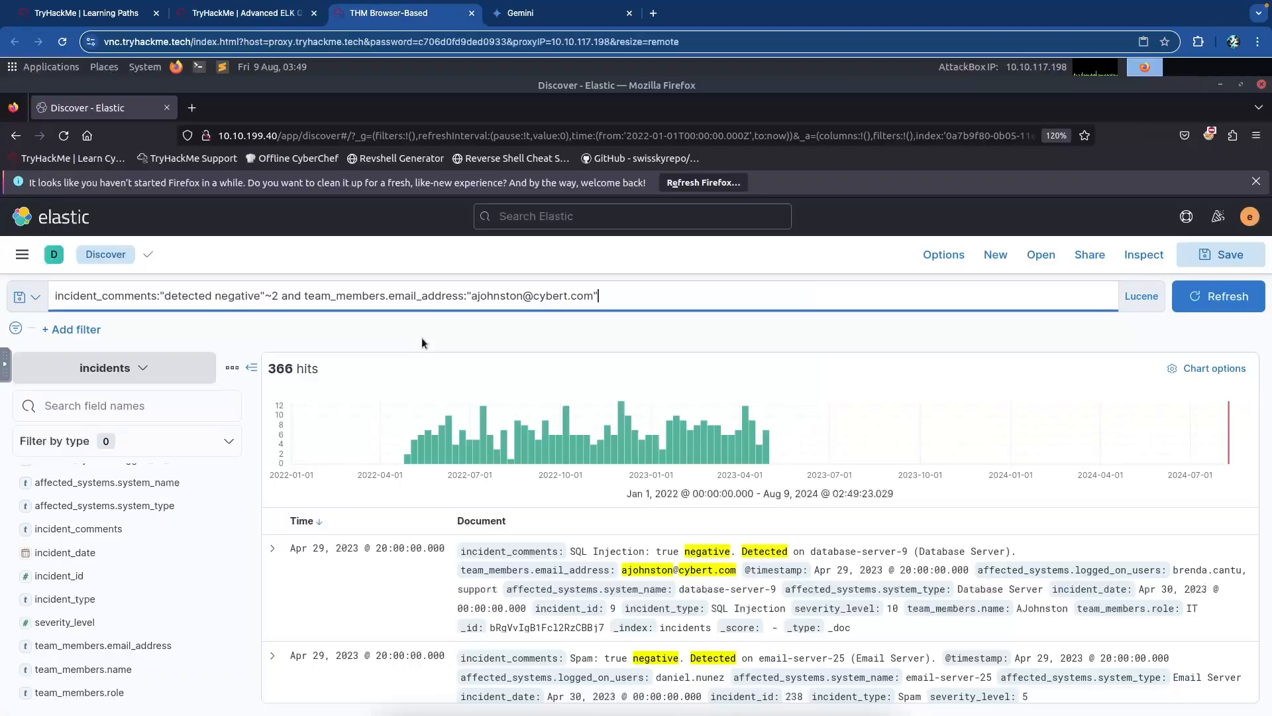
pyautogui.click(178, 296)
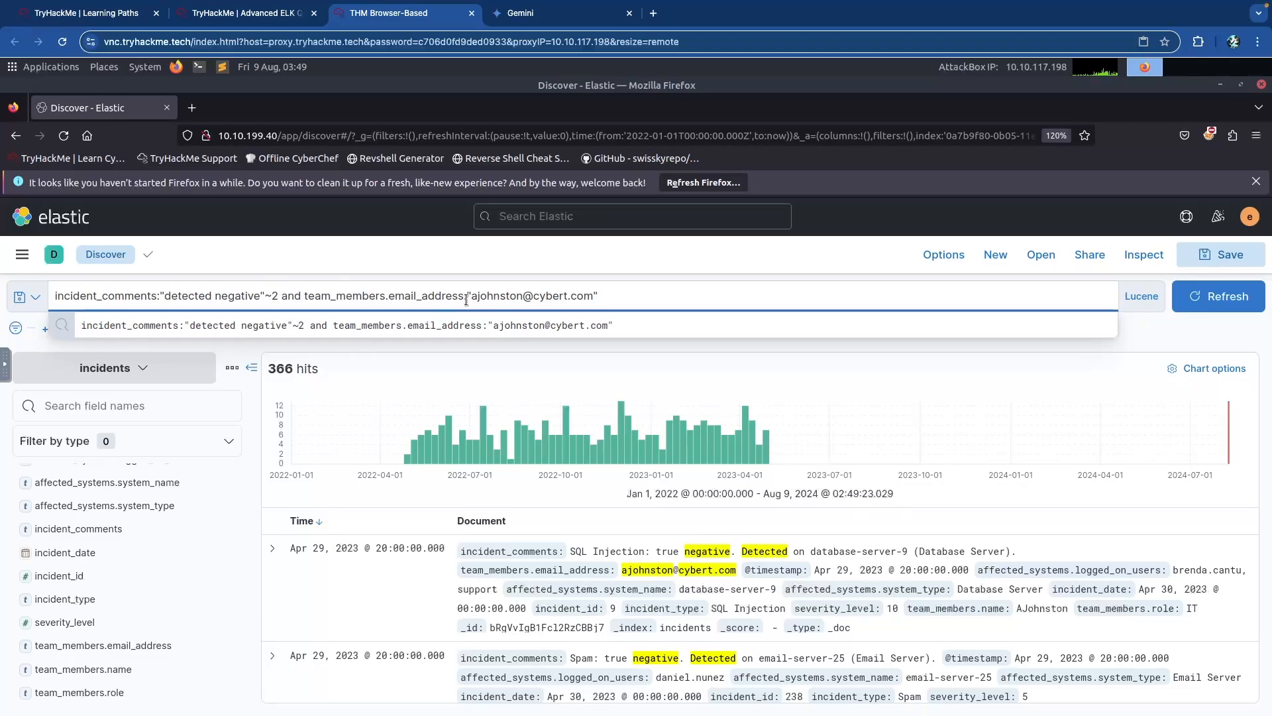
pyautogui.doubleClick(296, 296)
pyautogui.write('AND')
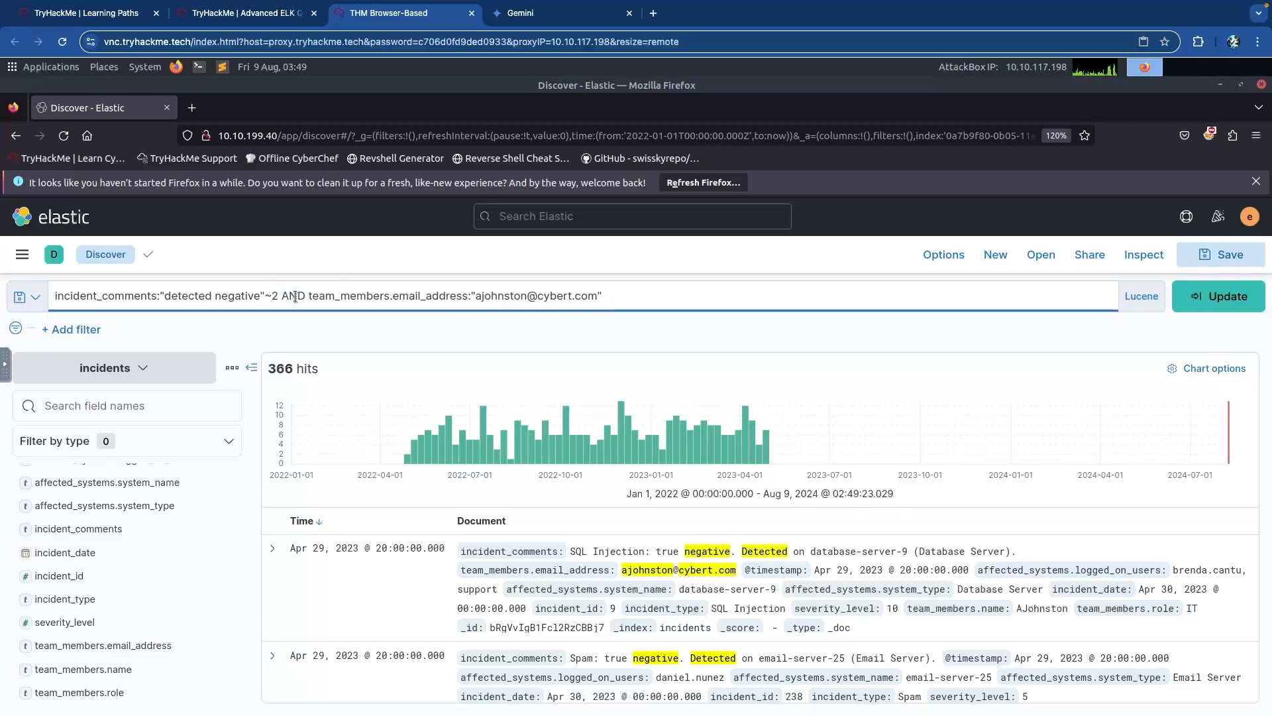
pyautogui.press('Return')
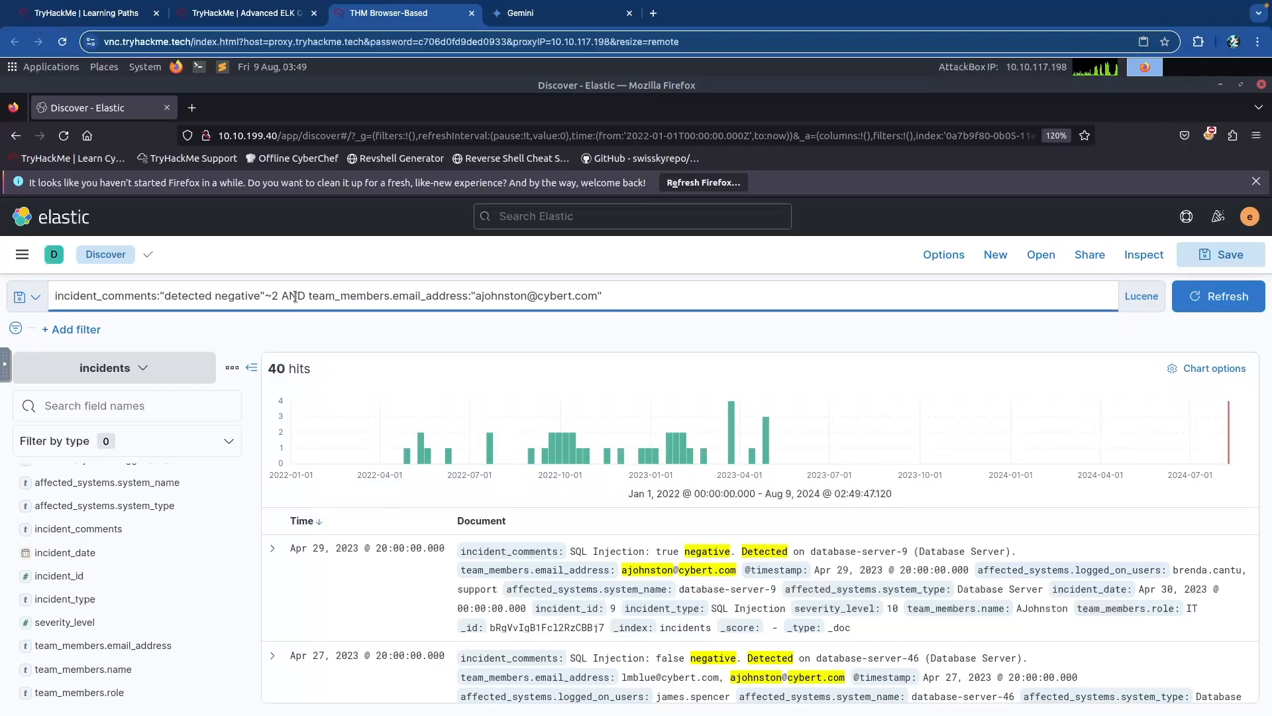
pyautogui.click(304, 296)
# Submit 40 as the answer to the second proximity question.
pyautogui.hotkey('ctrl', 'shift', 'Tab')
pyautogui.click(429, 426)
pyautogui.write('40')
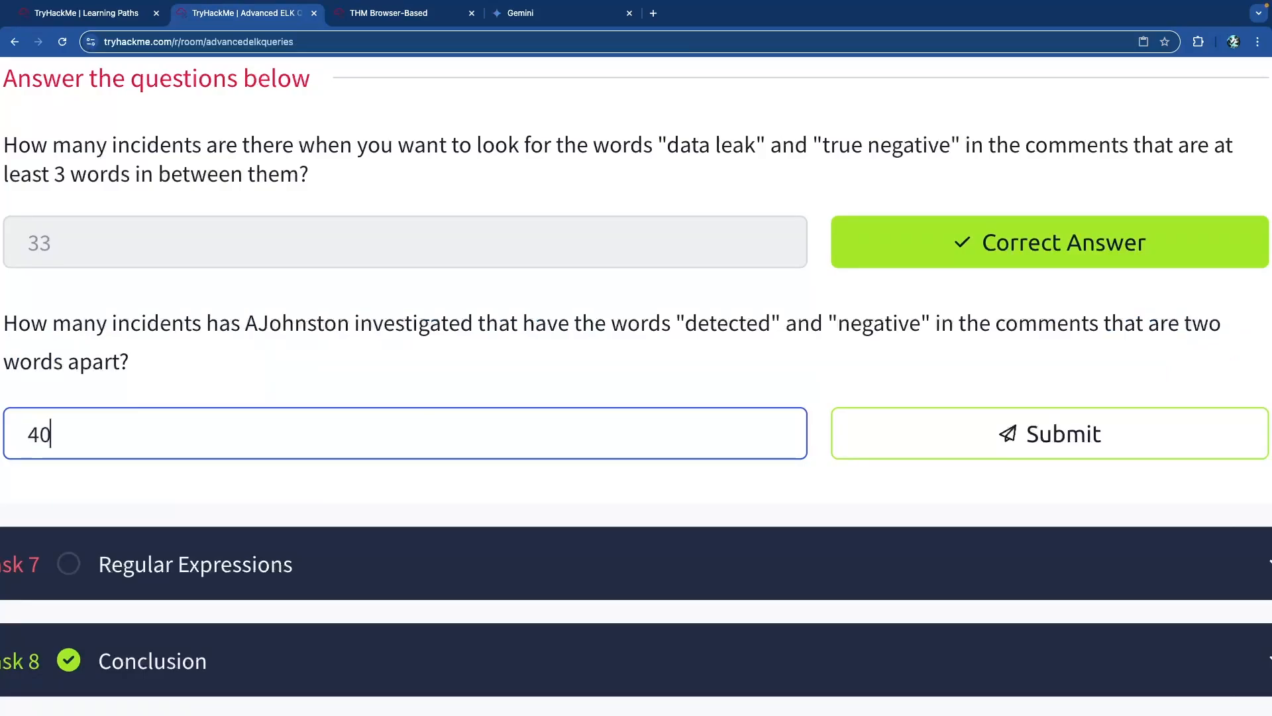
pyautogui.press('Return')
# Compare results with lowercase 'and' versus uppercase AND, leaving the query with AND.
pyautogui.hotkey('ctrl', 'Tab')
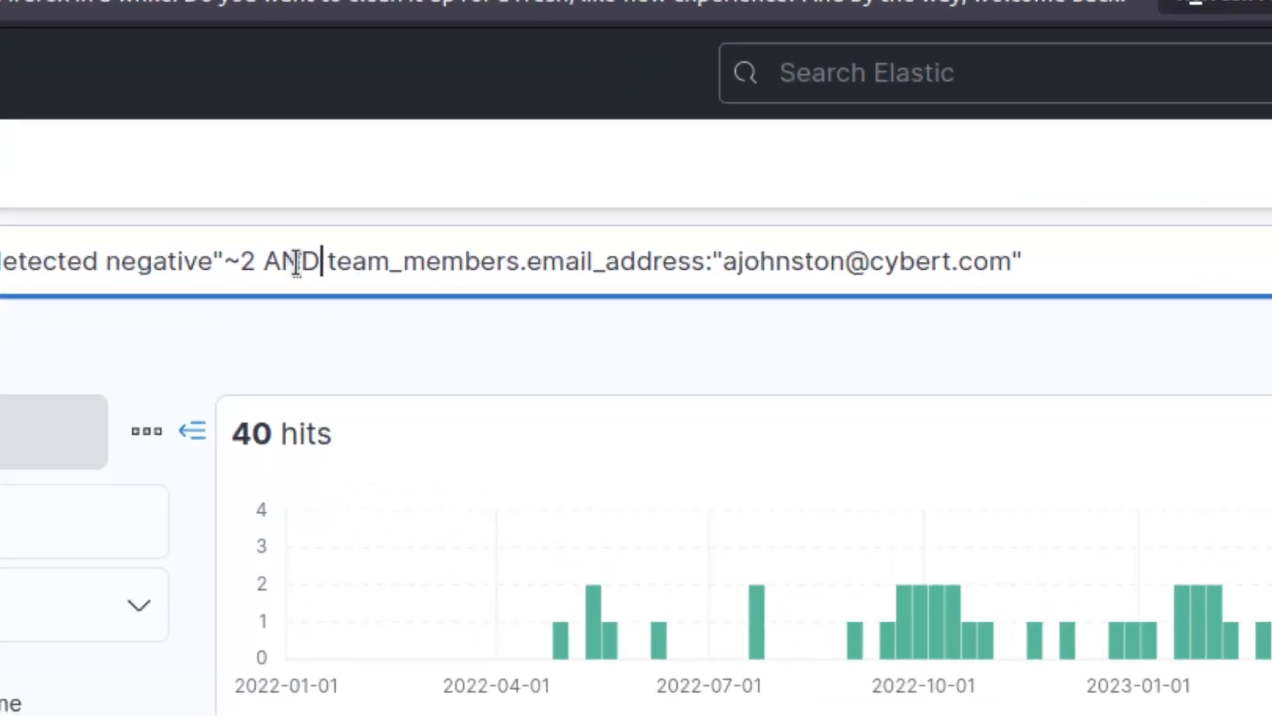
pyautogui.doubleClick(306, 262)
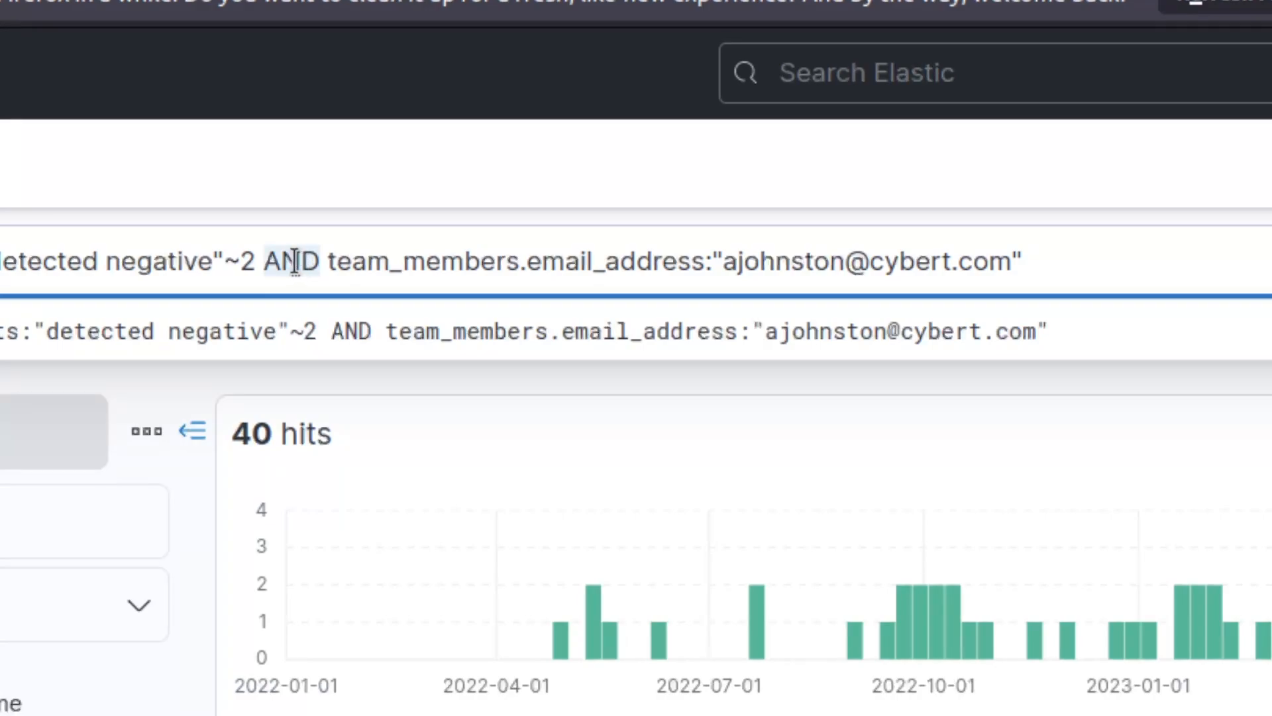
pyautogui.write('and')
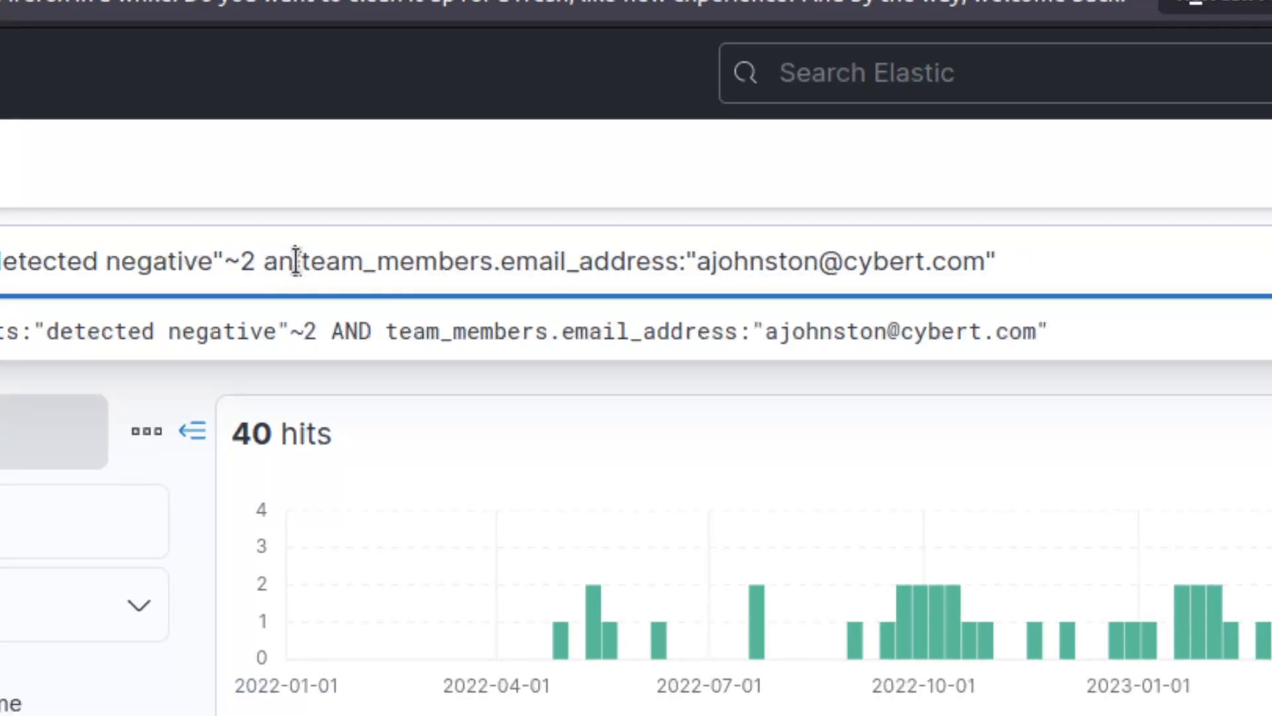
pyautogui.press('Return')
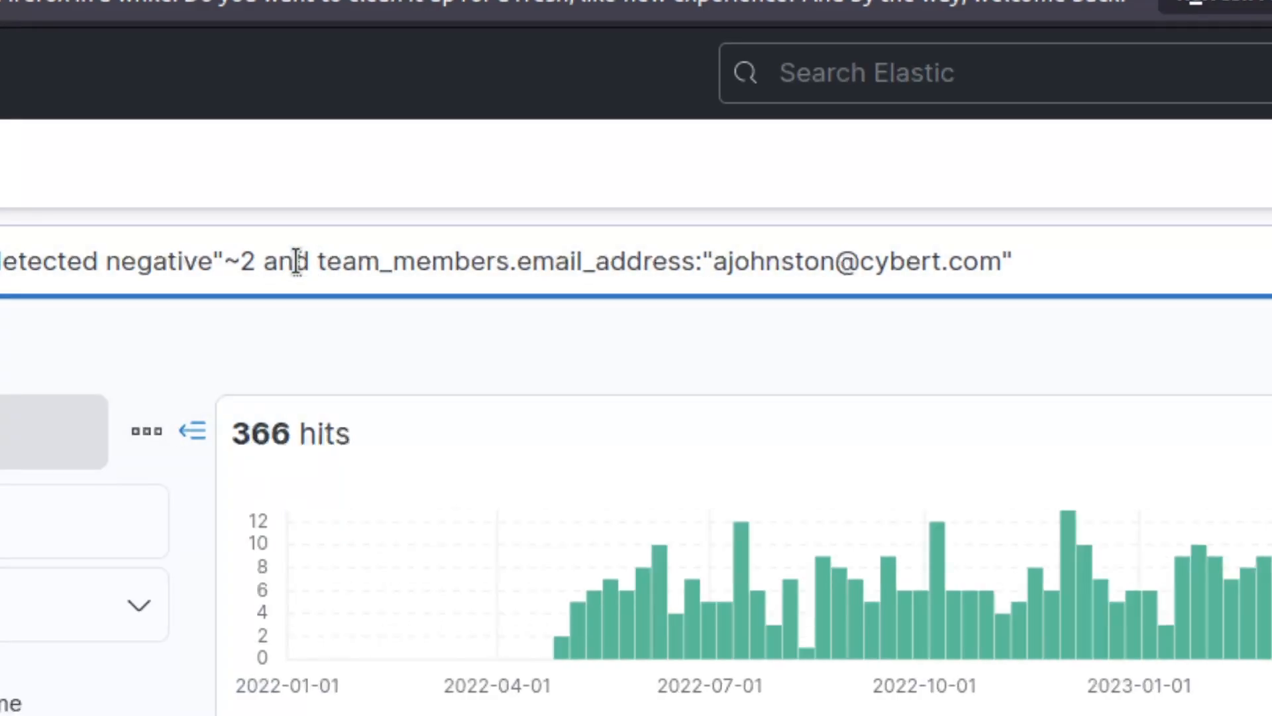
pyautogui.doubleClick(297, 262)
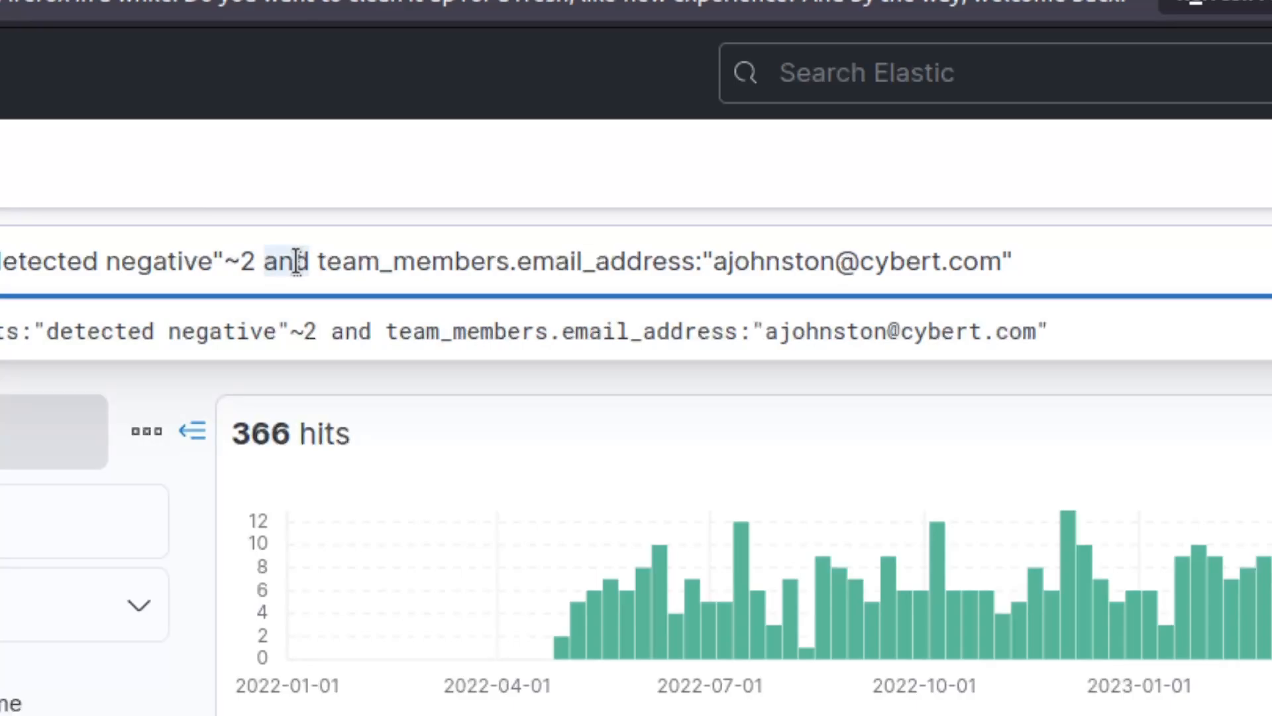
pyautogui.write('AND')
pyautogui.press('Return')
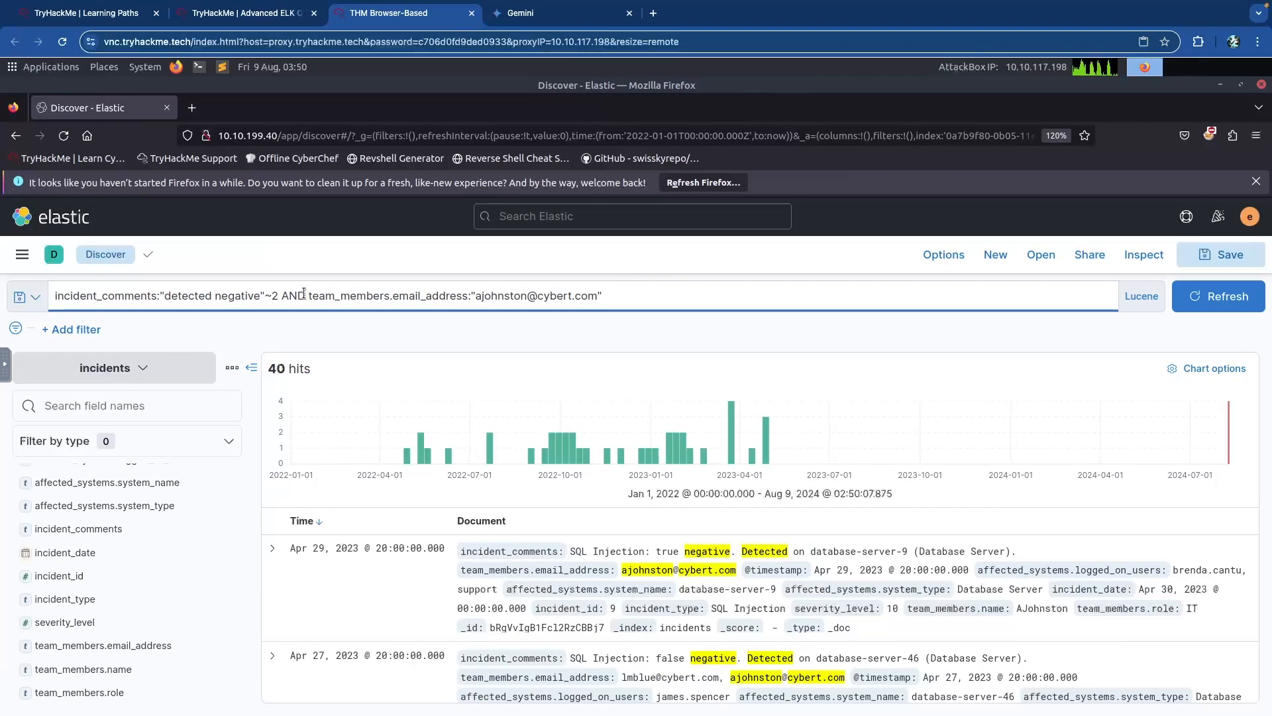
pyautogui.hotkey('ctrl', 'shift', 'Tab')
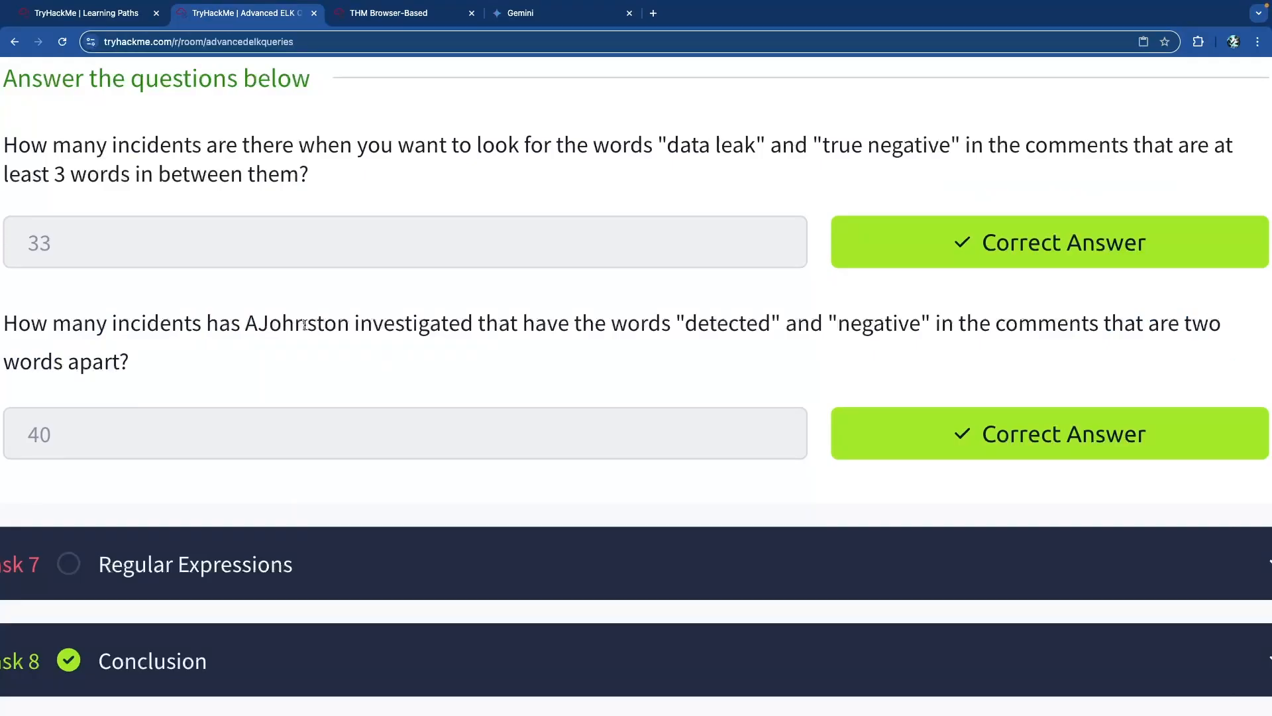
# Collapse Task 6 Proximity Searches and expand Task 7 Regular Expressions.
pyautogui.scroll(20, 321, 349)
pyautogui.scroll(15, 320, 349)
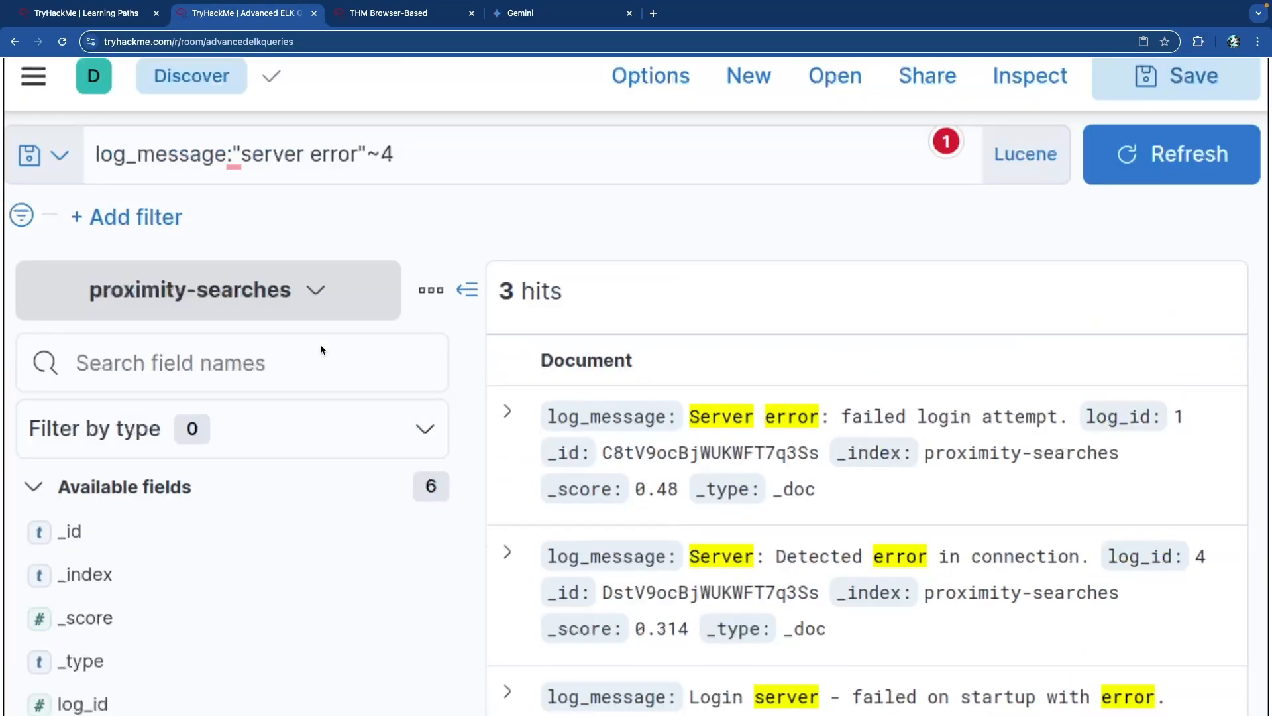
pyautogui.scroll(15, 321, 346)
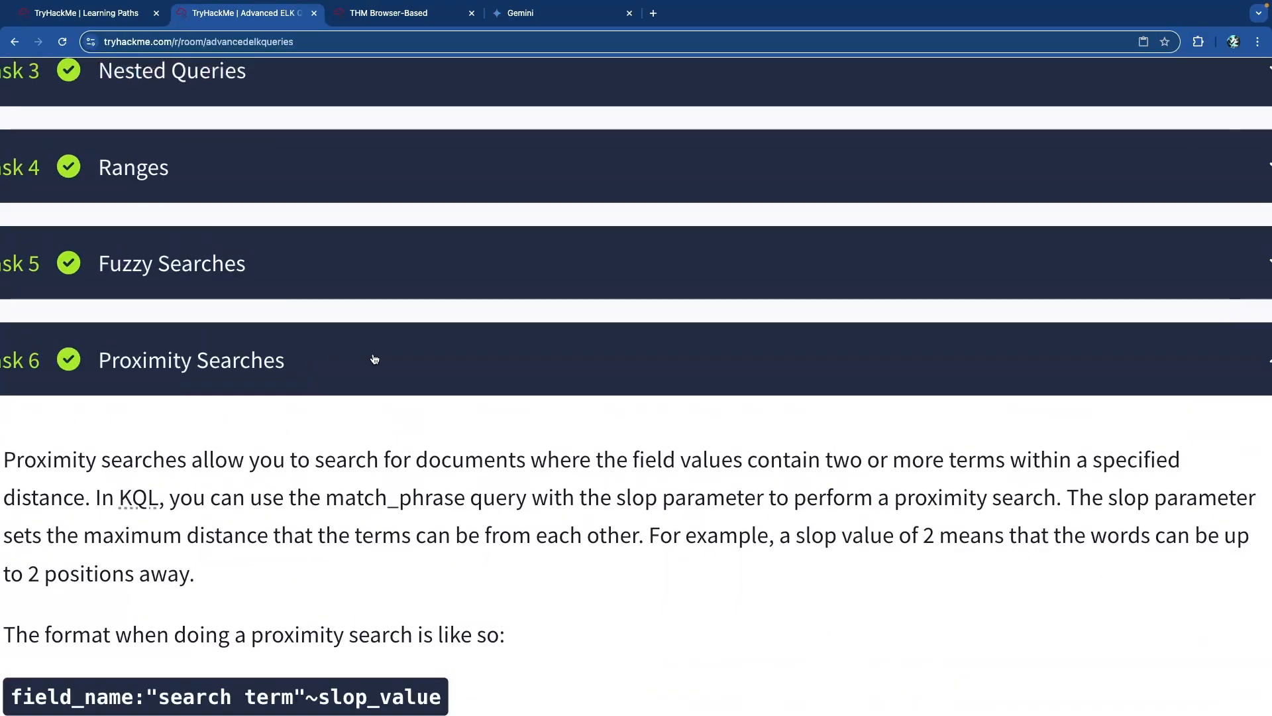
pyautogui.click(369, 356)
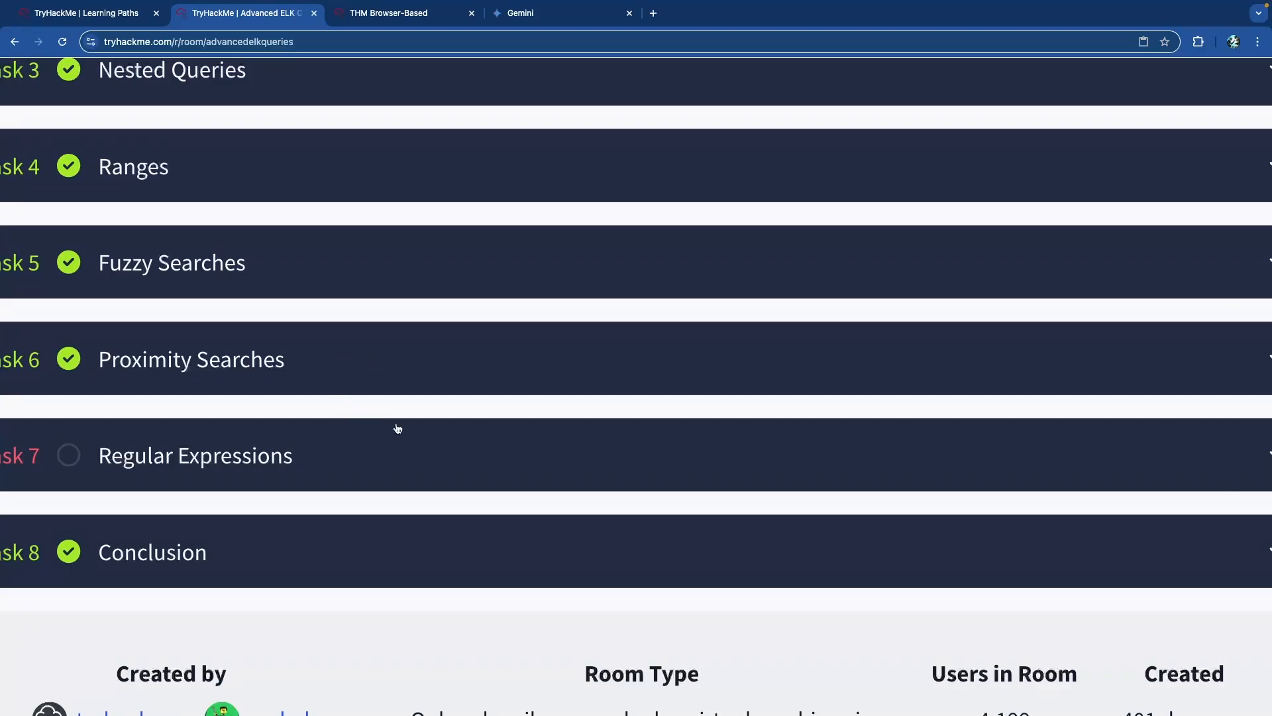
pyautogui.click(411, 450)
# Read the Regular Expressions introduction on regex and regexp syntax.
pyautogui.scroll(-4, 295, 411)
pyautogui.scroll(-5, 302, 394)
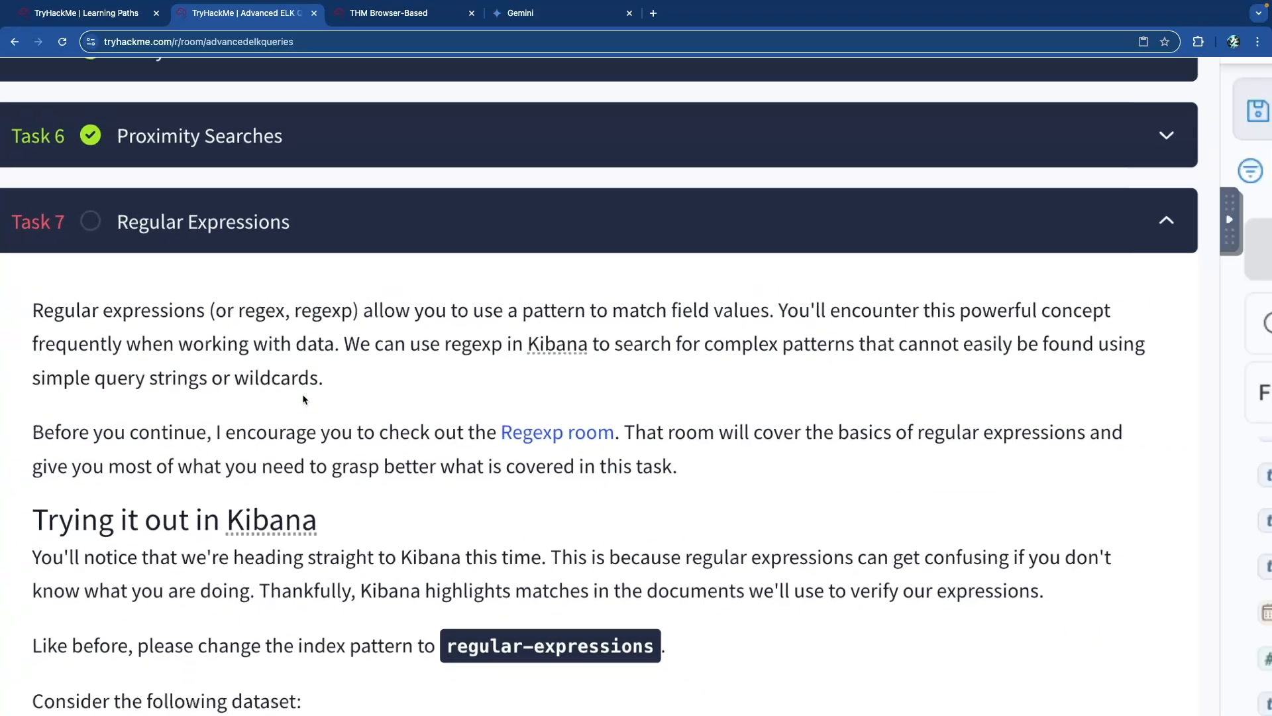
pyautogui.scroll(-4, 185, 417)
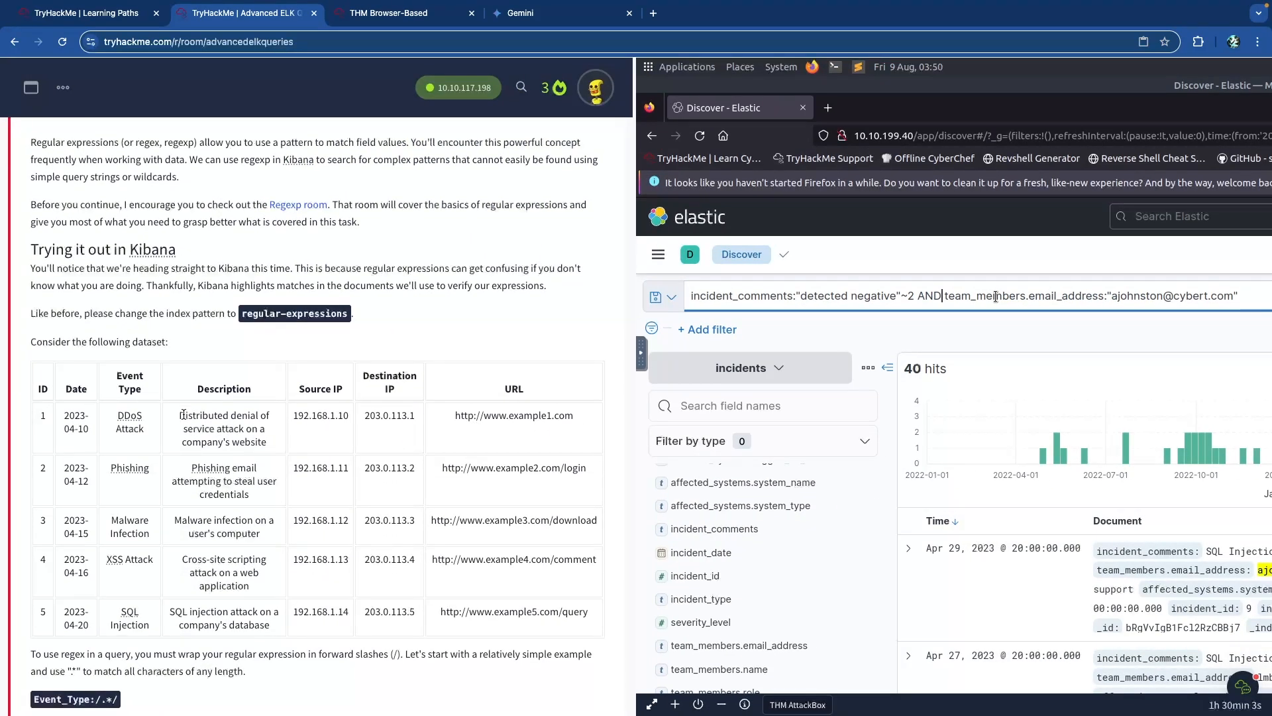
pyautogui.scroll(2, 185, 417)
pyautogui.scroll(-1, 186, 419)
pyautogui.scroll(-1, 185, 417)
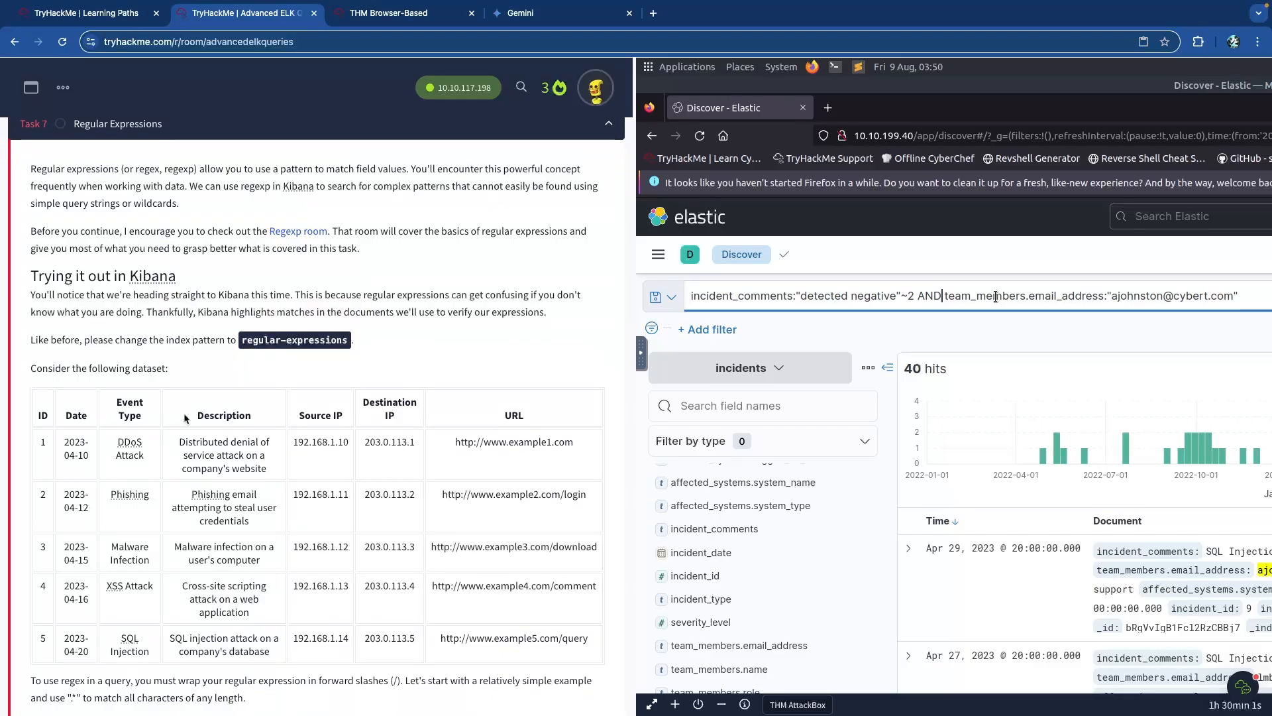
pyautogui.scroll(-3, 185, 418)
pyautogui.scroll(-5, 186, 418)
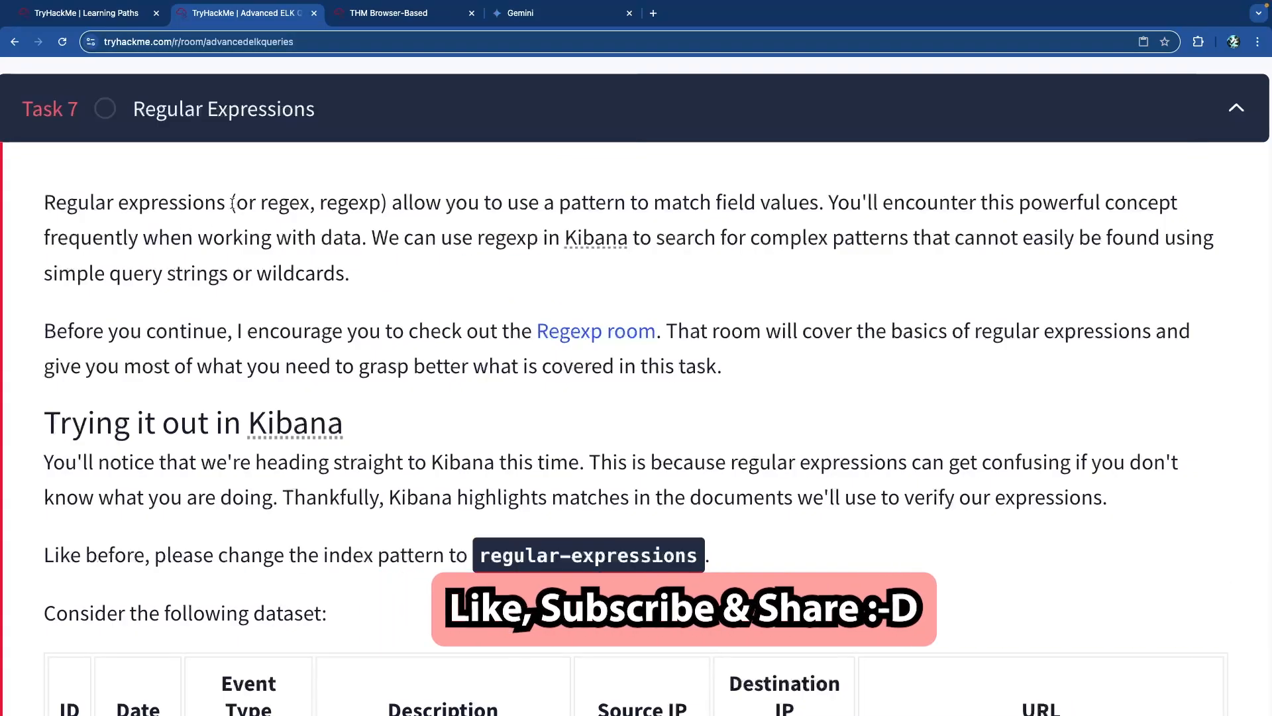
pyautogui.doubleClick(285, 204)
pyautogui.doubleClick(341, 205)
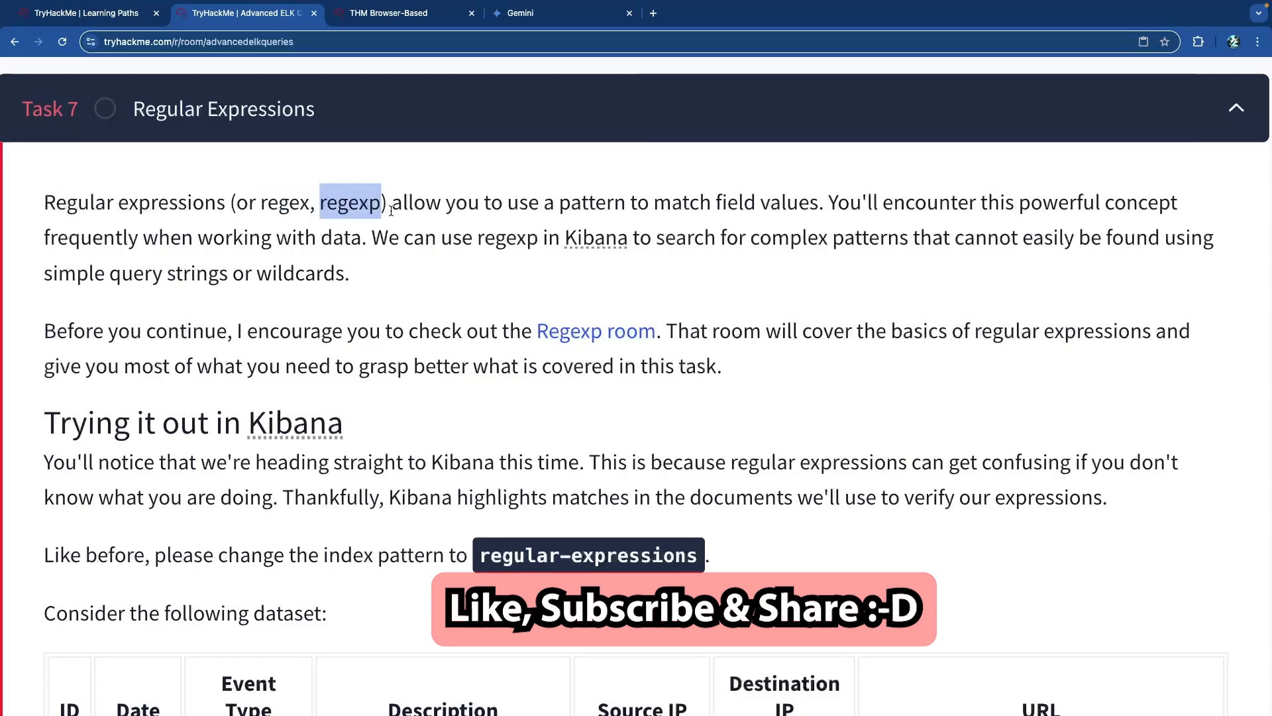
pyautogui.click(425, 207)
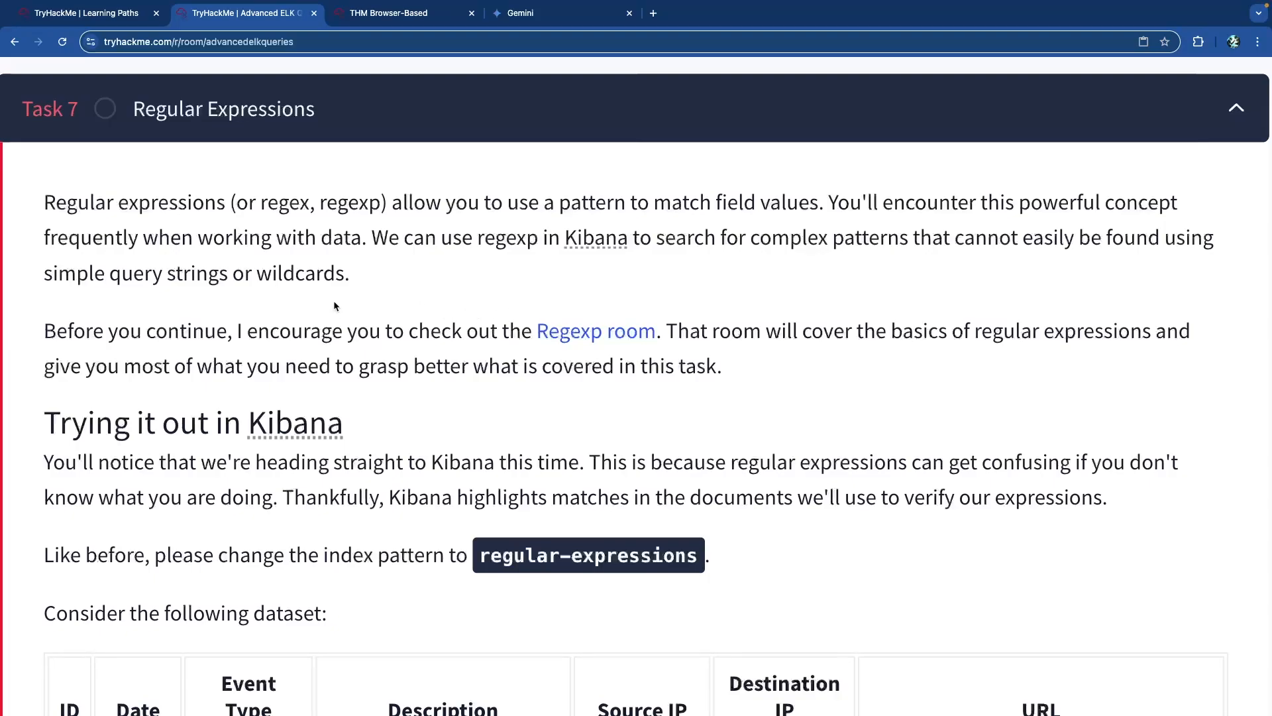
pyautogui.scroll(-2, 333, 301)
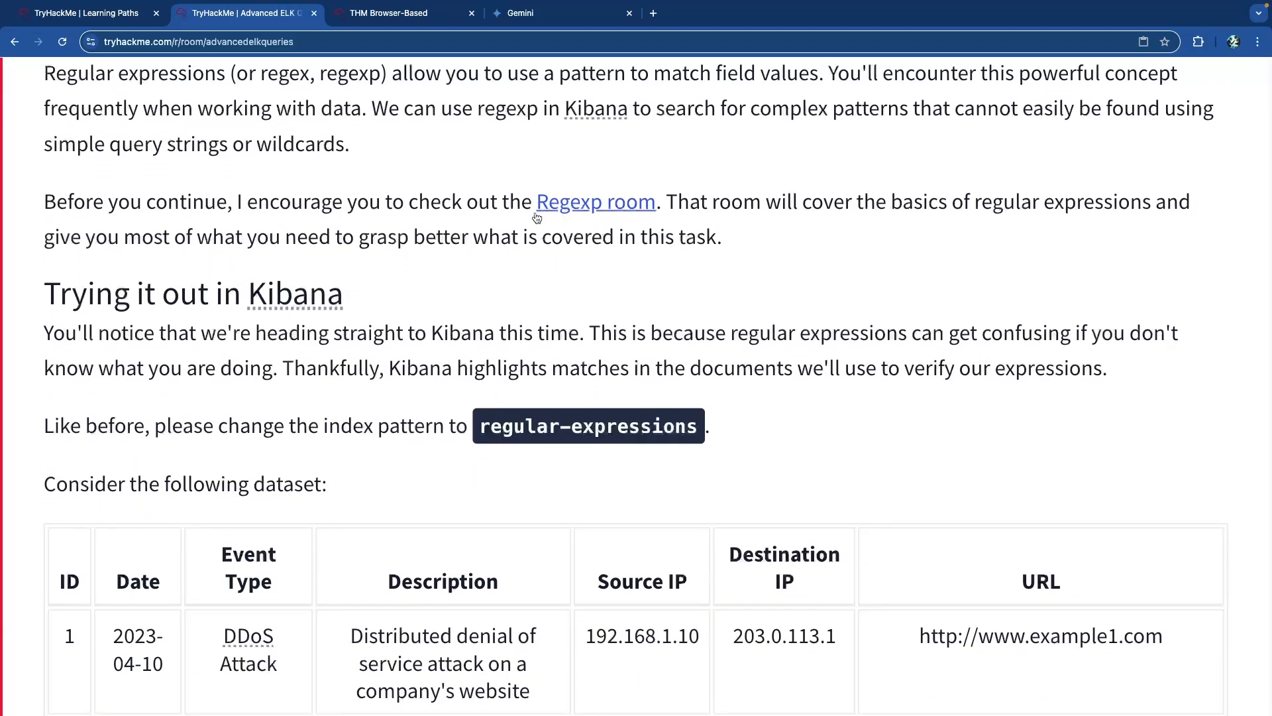
# Open the recommended Regexp room in a new tab and return to Advanced ELK Queries.
pyautogui.click(591, 201)
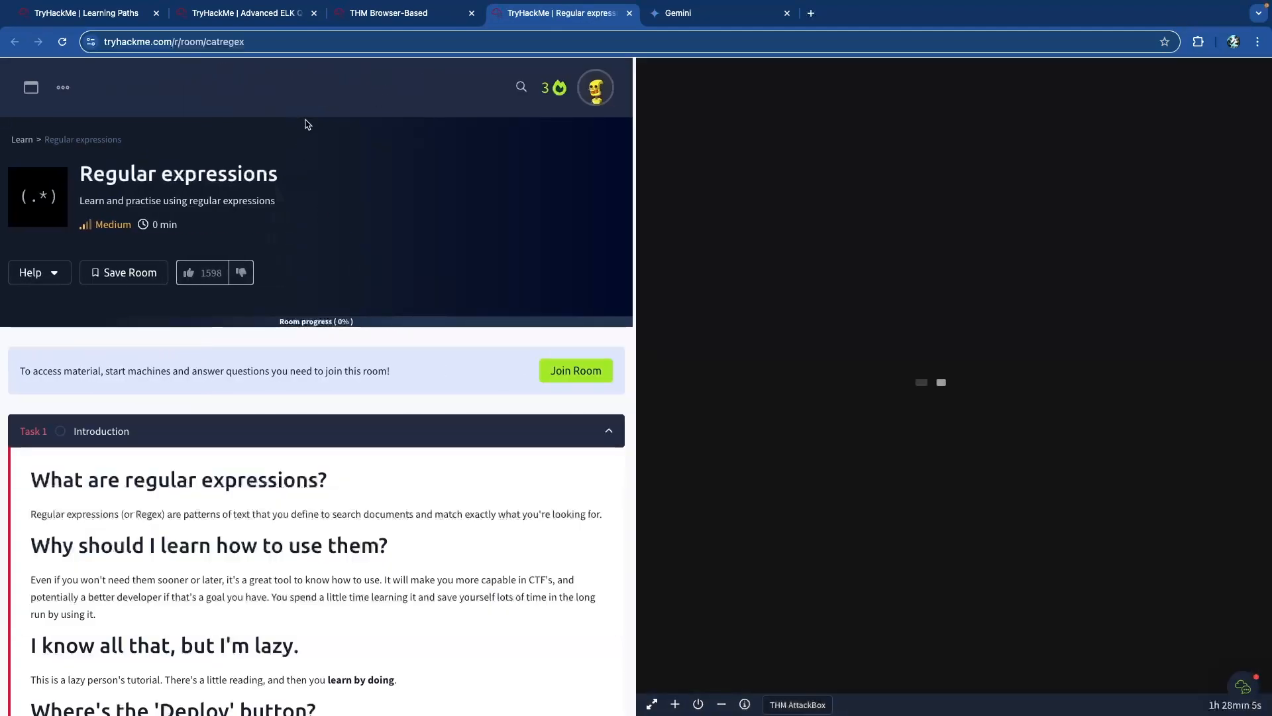
pyautogui.click(245, 12)
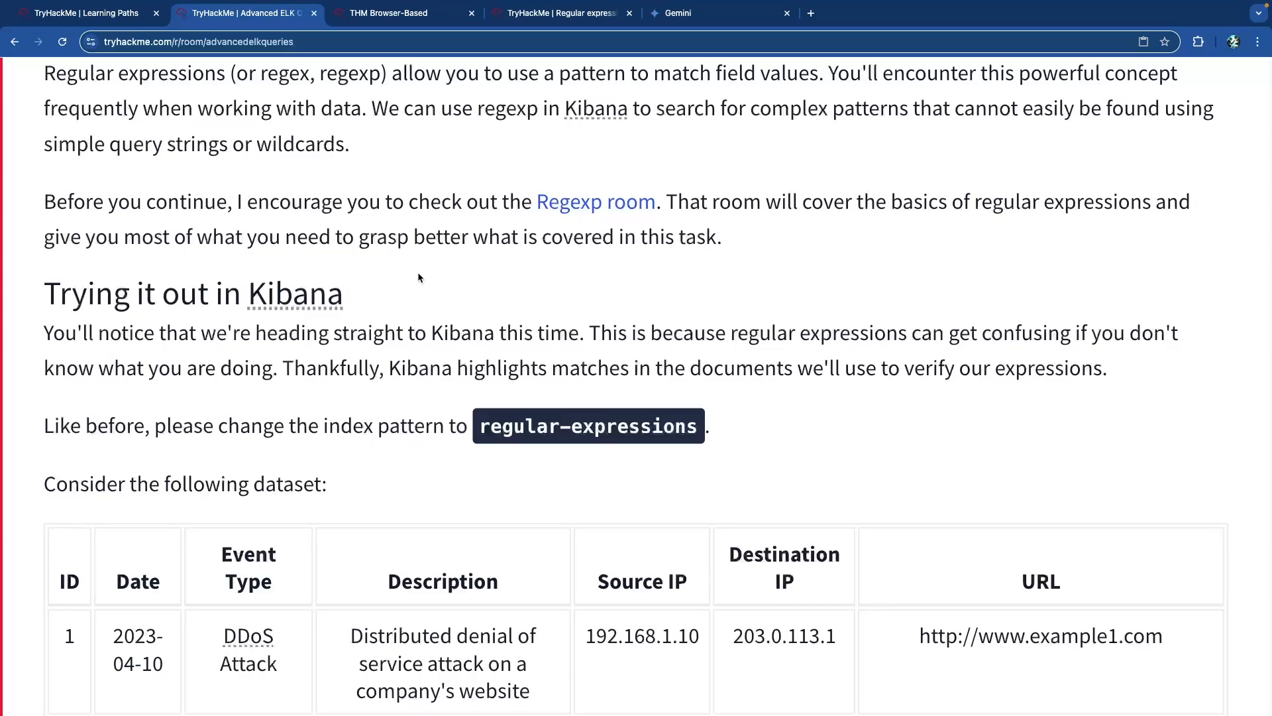
pyautogui.scroll(-5, 418, 272)
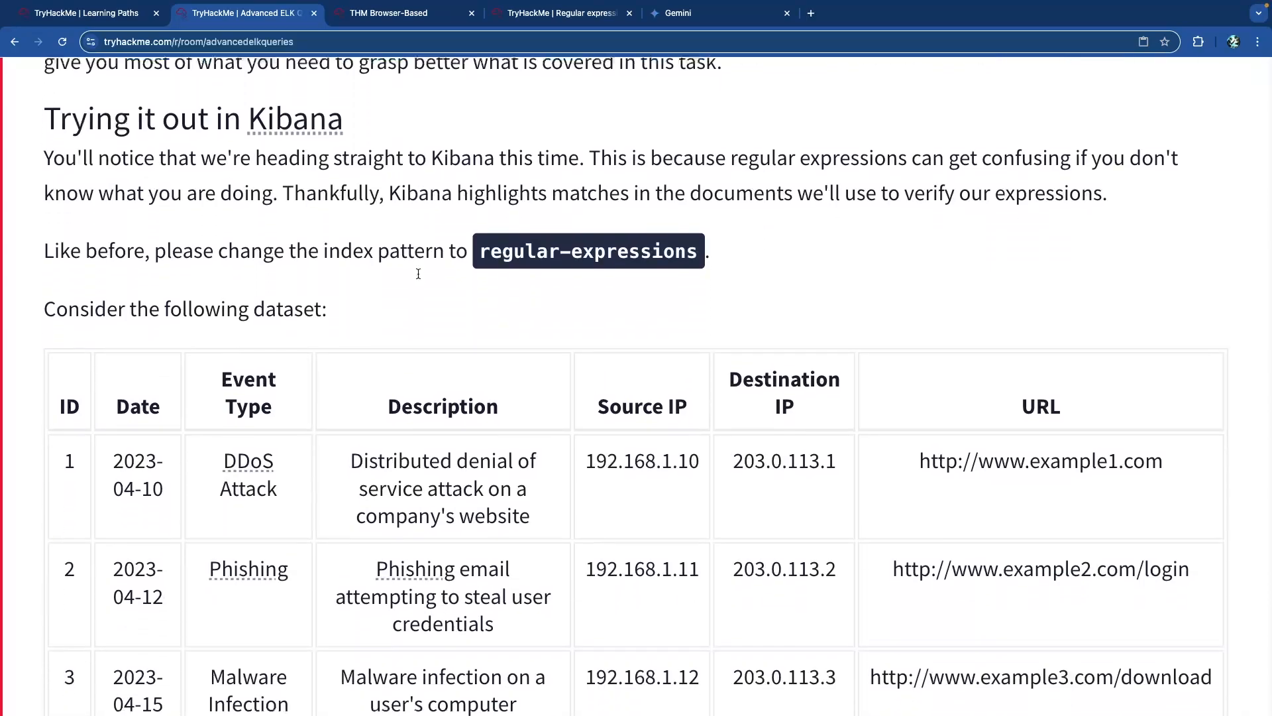
pyautogui.scroll(2, 418, 273)
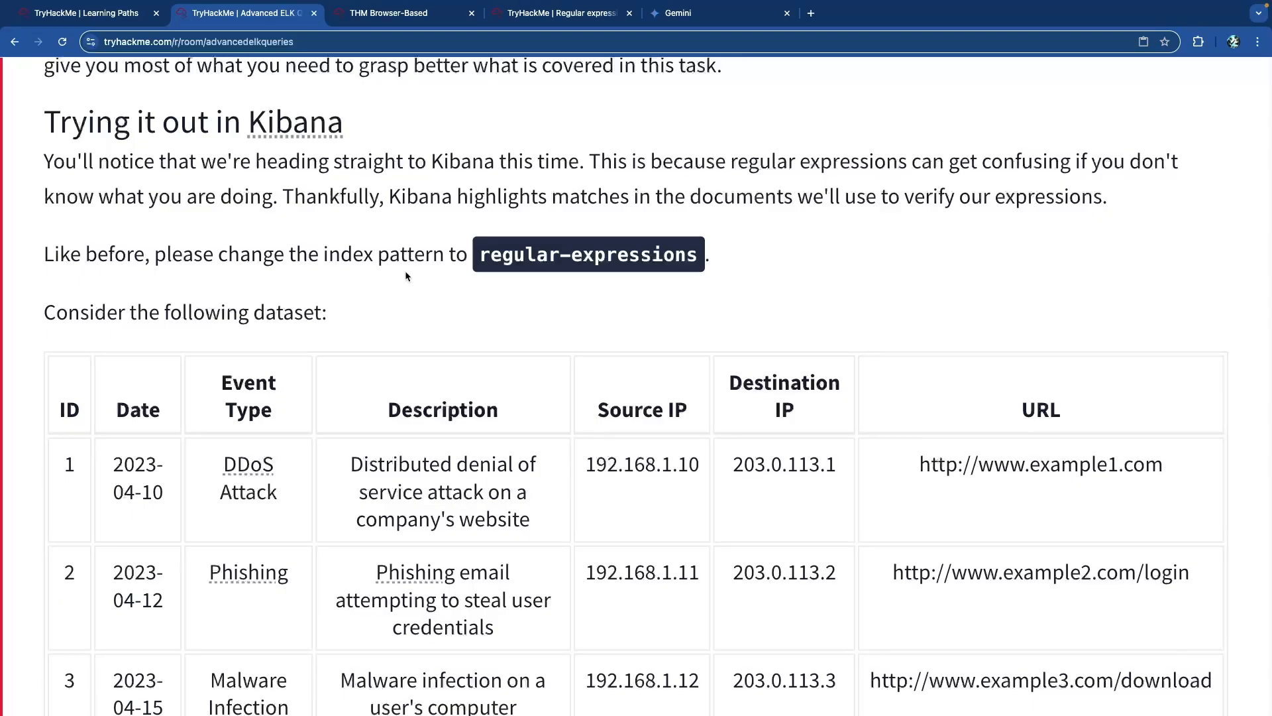
pyautogui.scroll(-1, 409, 278)
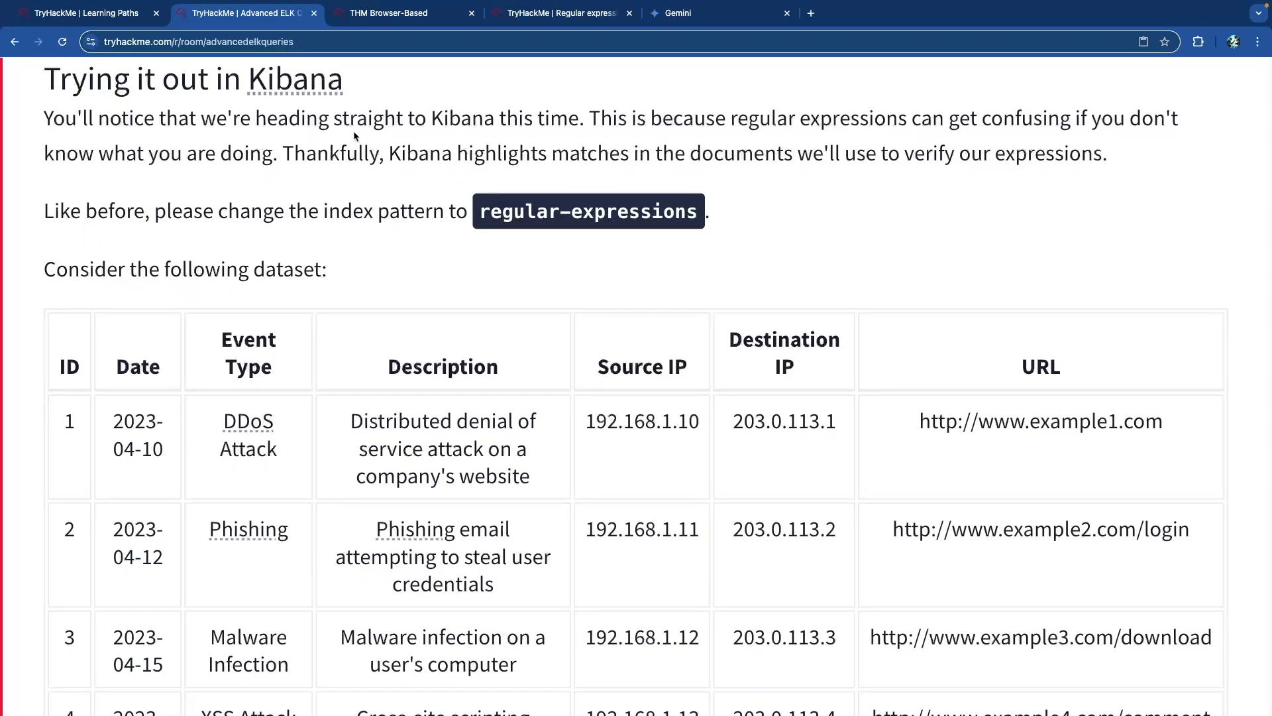
pyautogui.moveTo(386, 121); pyautogui.dragTo(568, 125)
pyautogui.click(568, 125)
pyautogui.moveTo(388, 155); pyautogui.dragTo(791, 158)
pyautogui.click(708, 161)
pyautogui.scroll(-2, 166, 182)
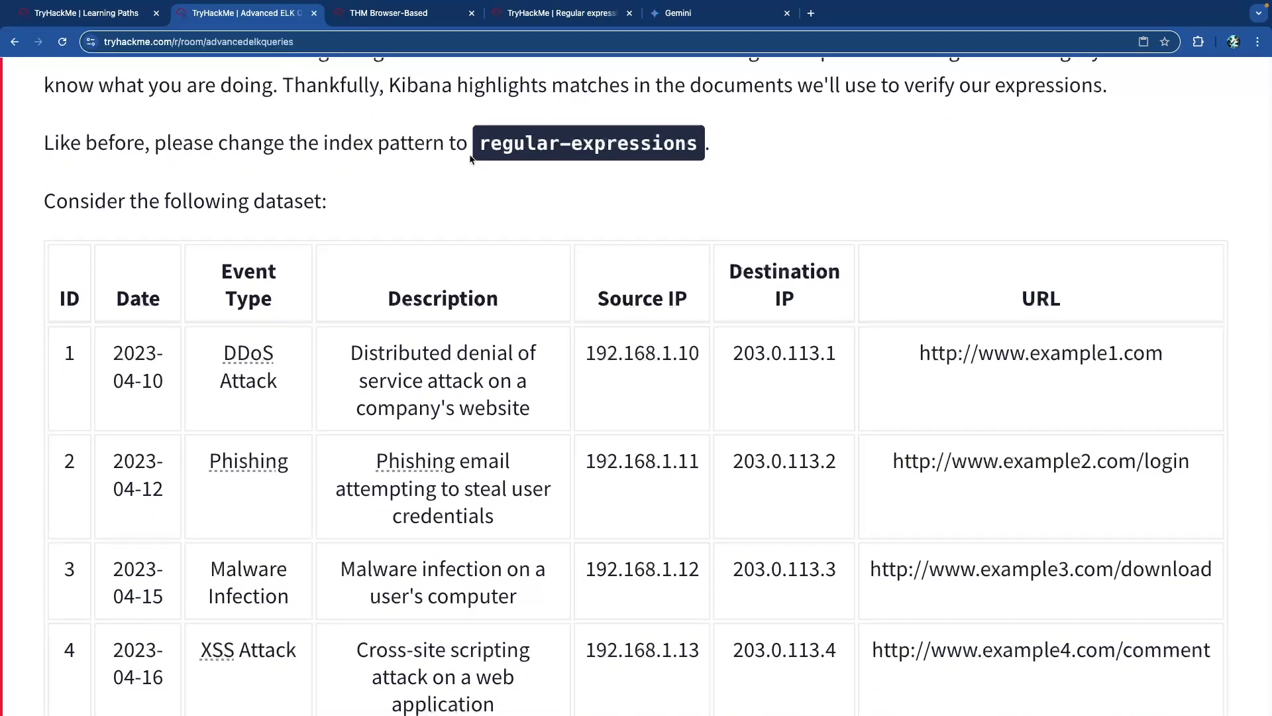
pyautogui.scroll(-1, 232, 163)
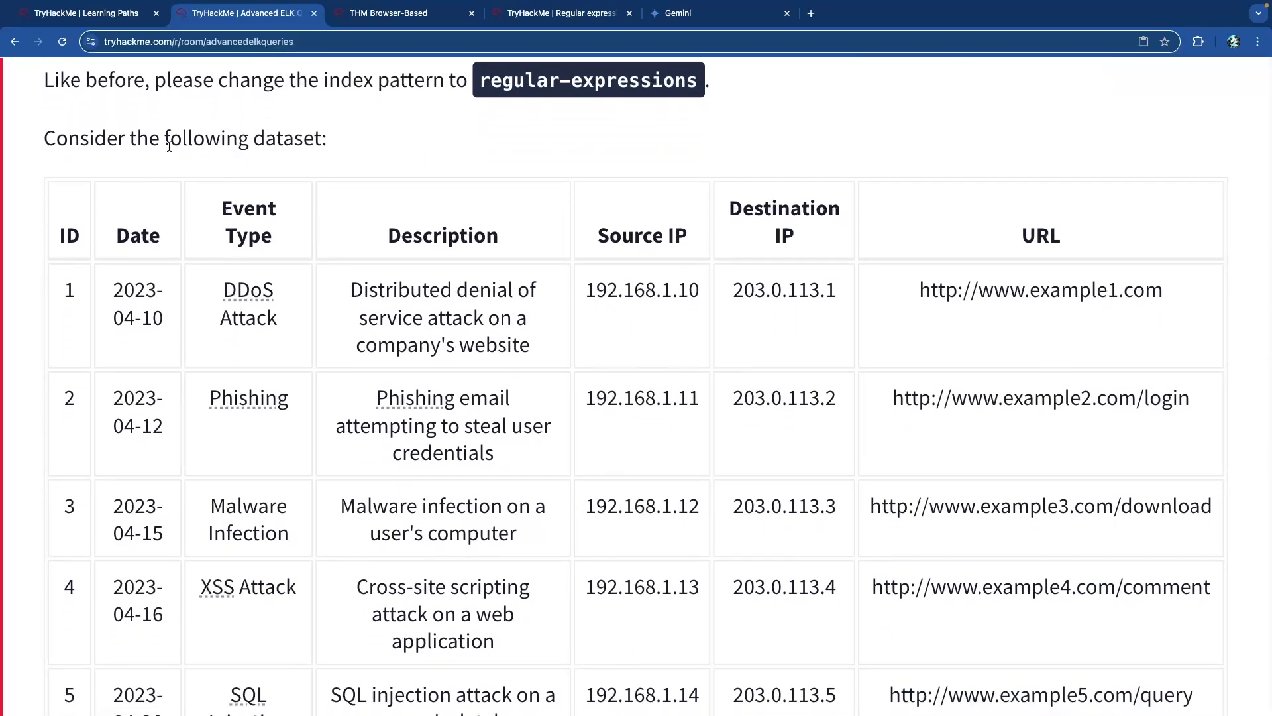
pyautogui.scroll(-3, 113, 153)
pyautogui.scroll(-3, 113, 152)
pyautogui.scroll(3, 112, 152)
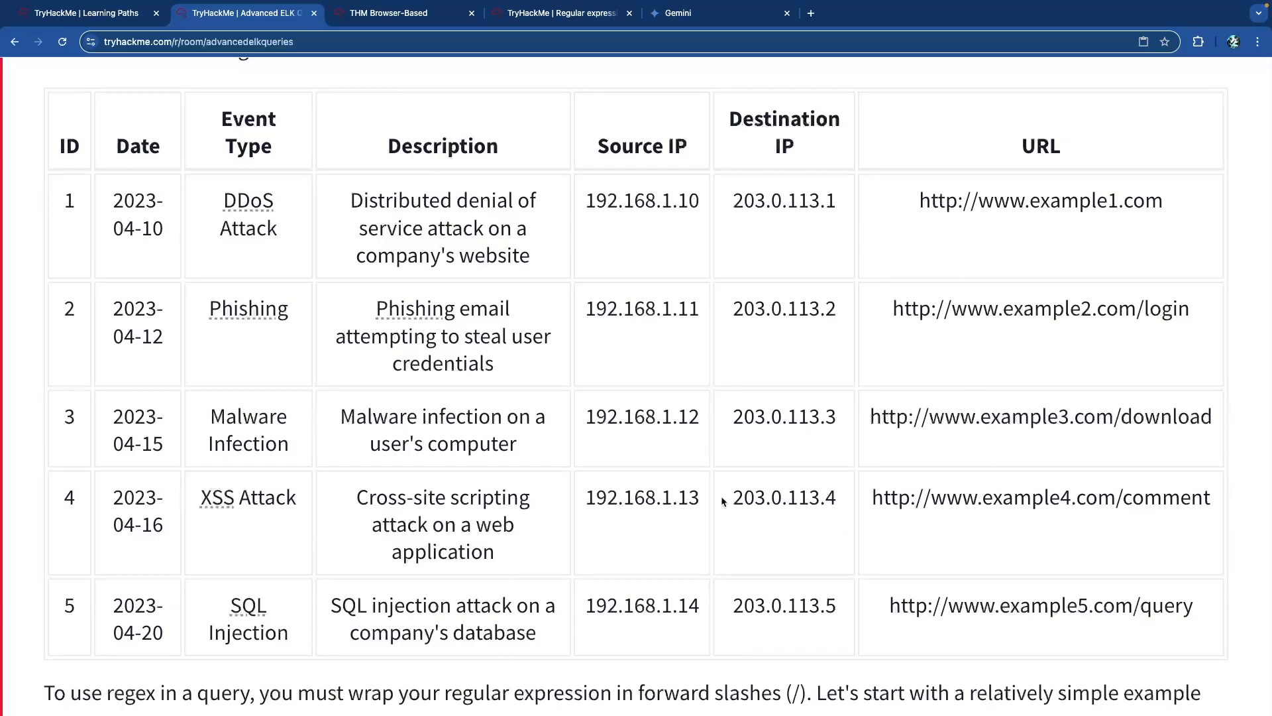
pyautogui.scroll(-6, 450, 349)
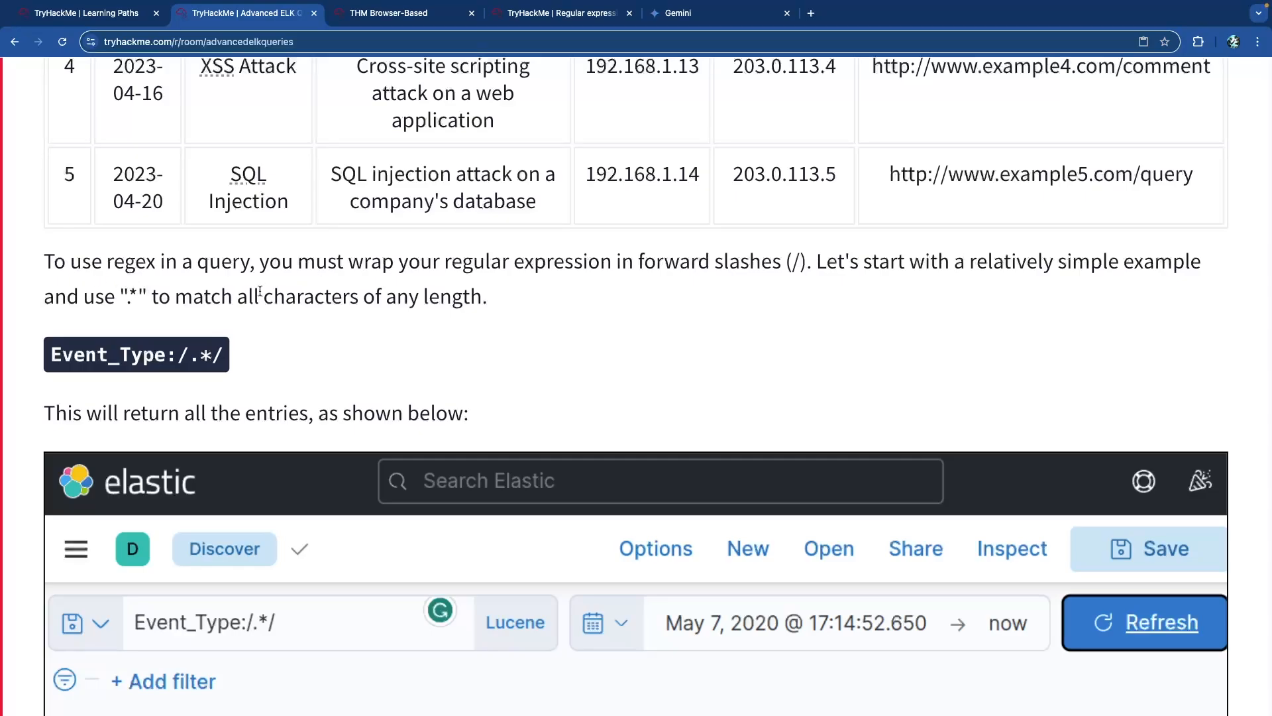
# Read how regular expressions are wrapped in forward slashes and how .* matches any characters.
pyautogui.scroll(4, 267, 295)
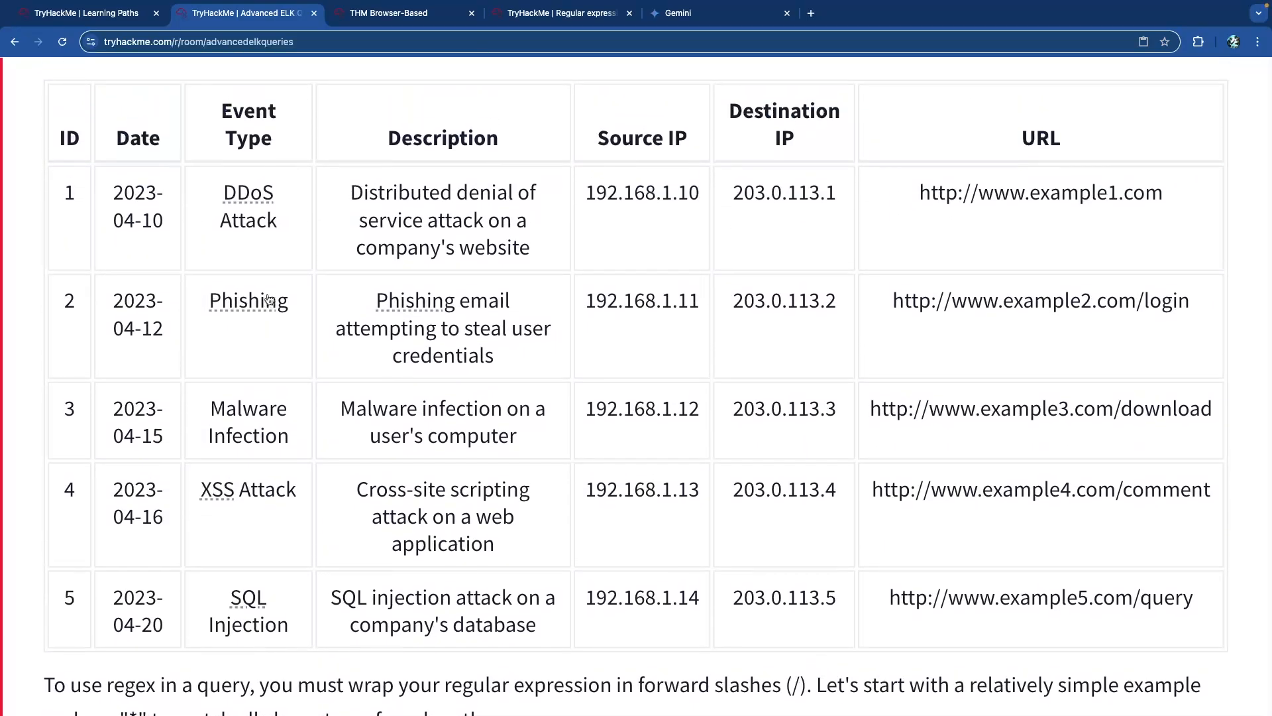
pyautogui.scroll(-3, 268, 300)
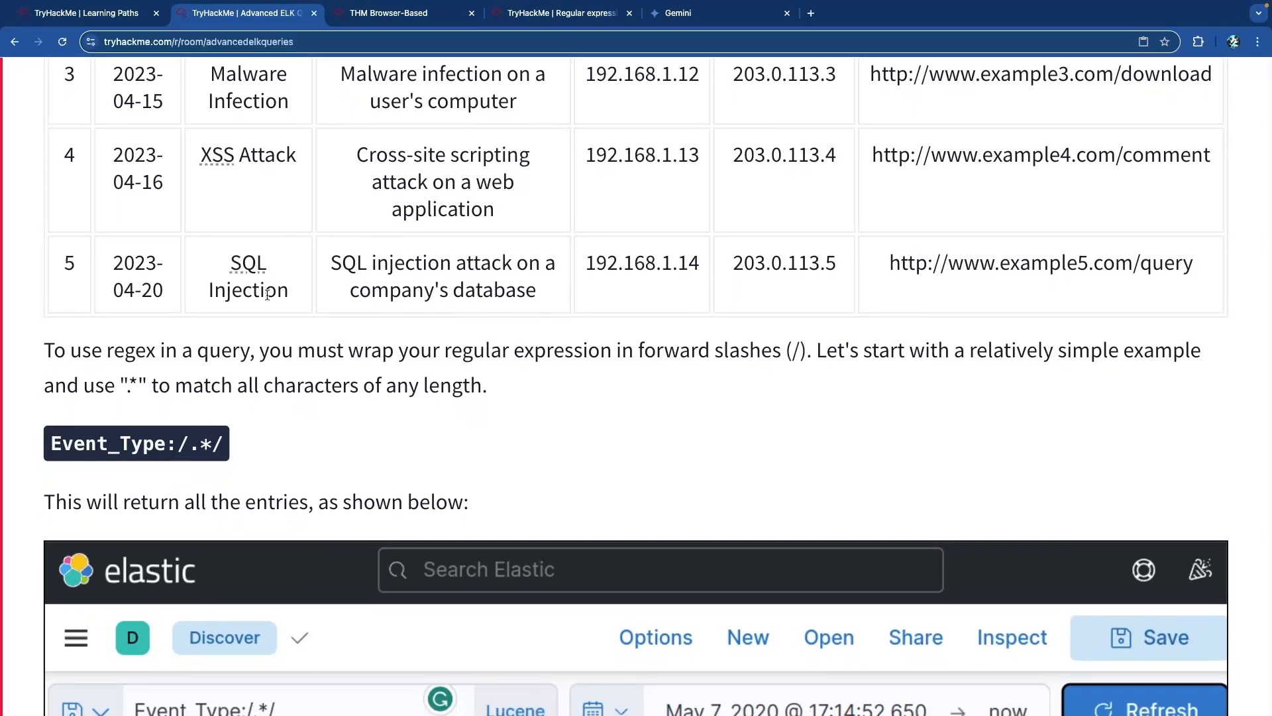
pyautogui.moveTo(521, 351); pyautogui.dragTo(781, 351)
pyautogui.click(398, 357)
pyautogui.moveTo(371, 351); pyautogui.dragTo(554, 353)
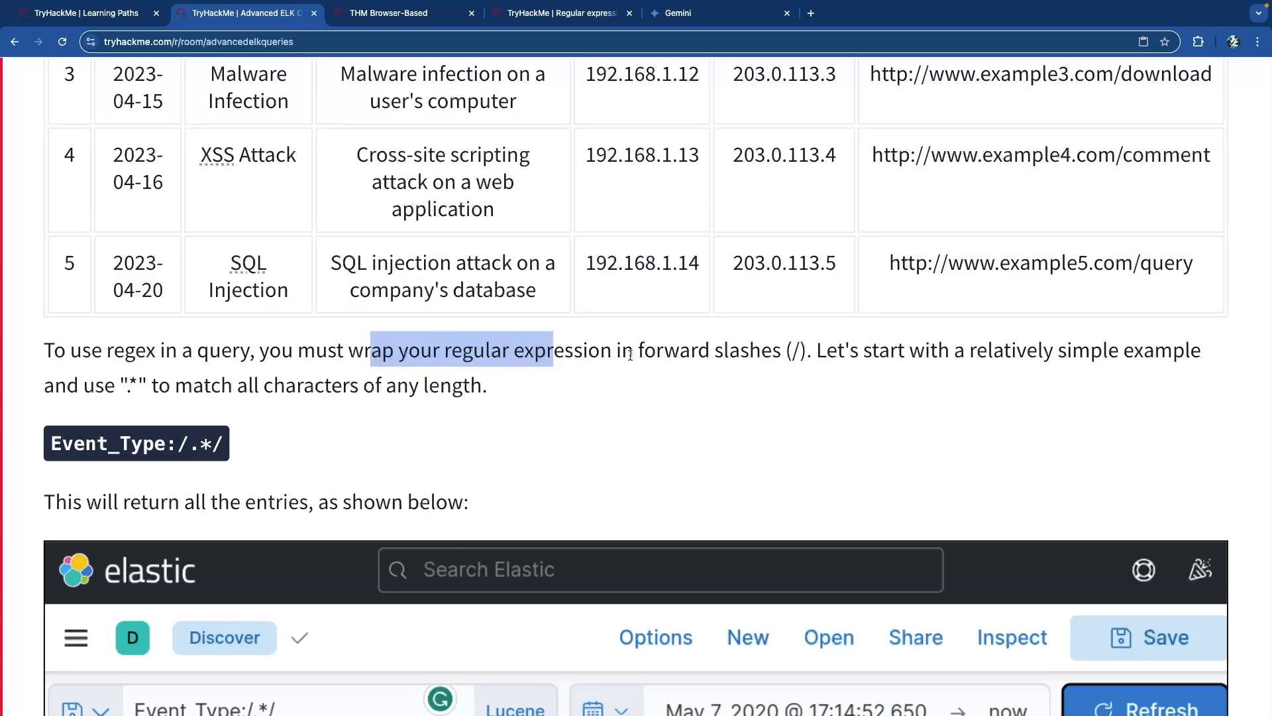
pyautogui.click(765, 356)
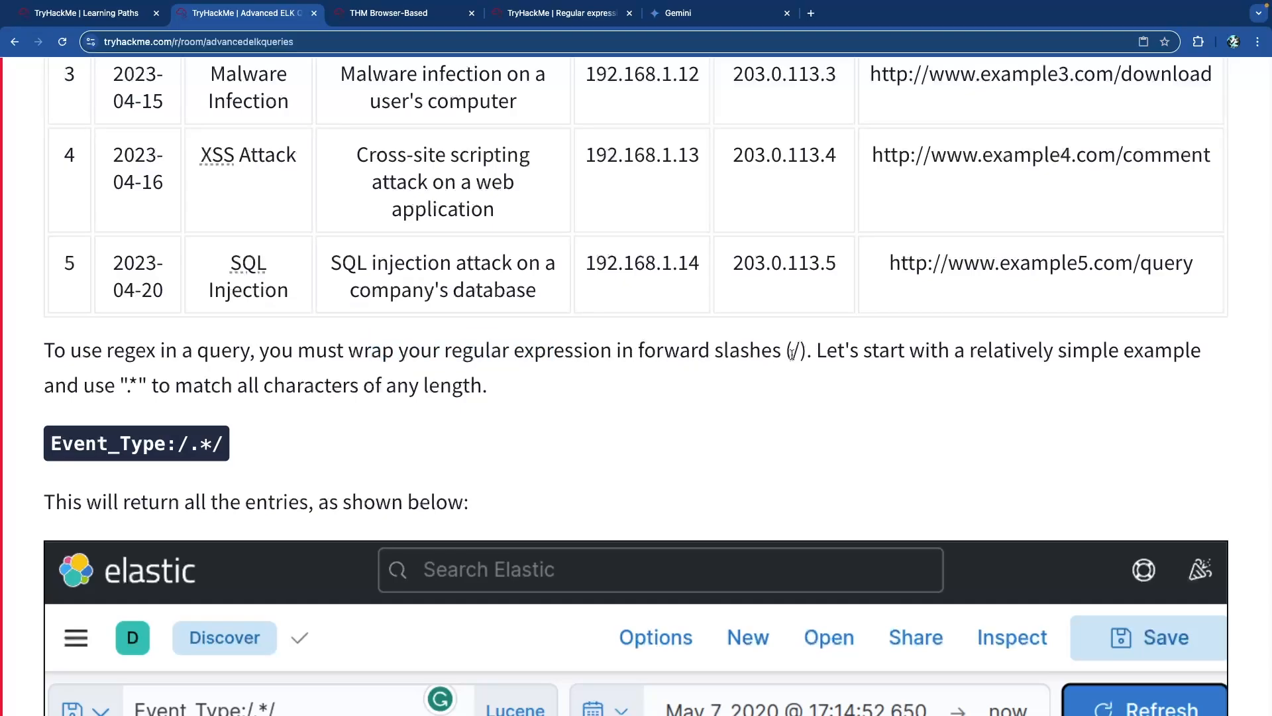
pyautogui.moveTo(817, 351); pyautogui.dragTo(1216, 366)
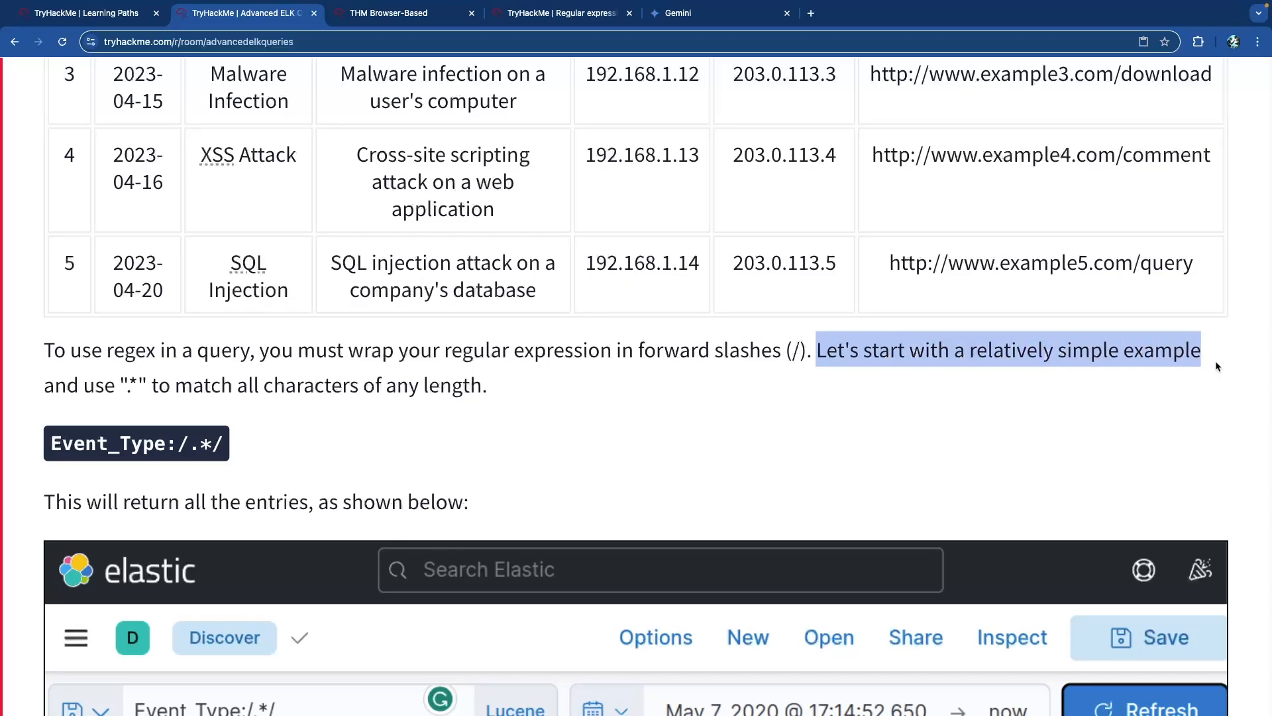
pyautogui.click(434, 376)
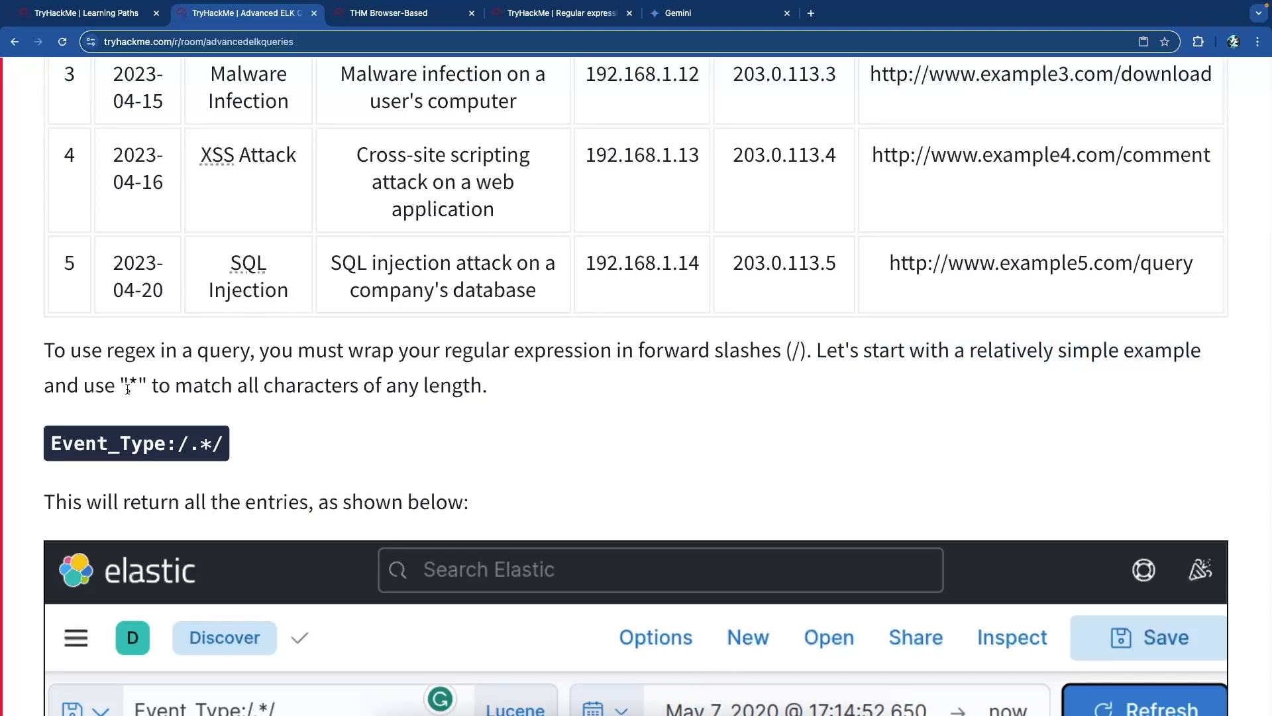
pyautogui.moveTo(128, 388); pyautogui.dragTo(139, 388)
pyautogui.click(263, 386)
pyautogui.moveTo(230, 388); pyautogui.dragTo(487, 388)
pyautogui.click(296, 387)
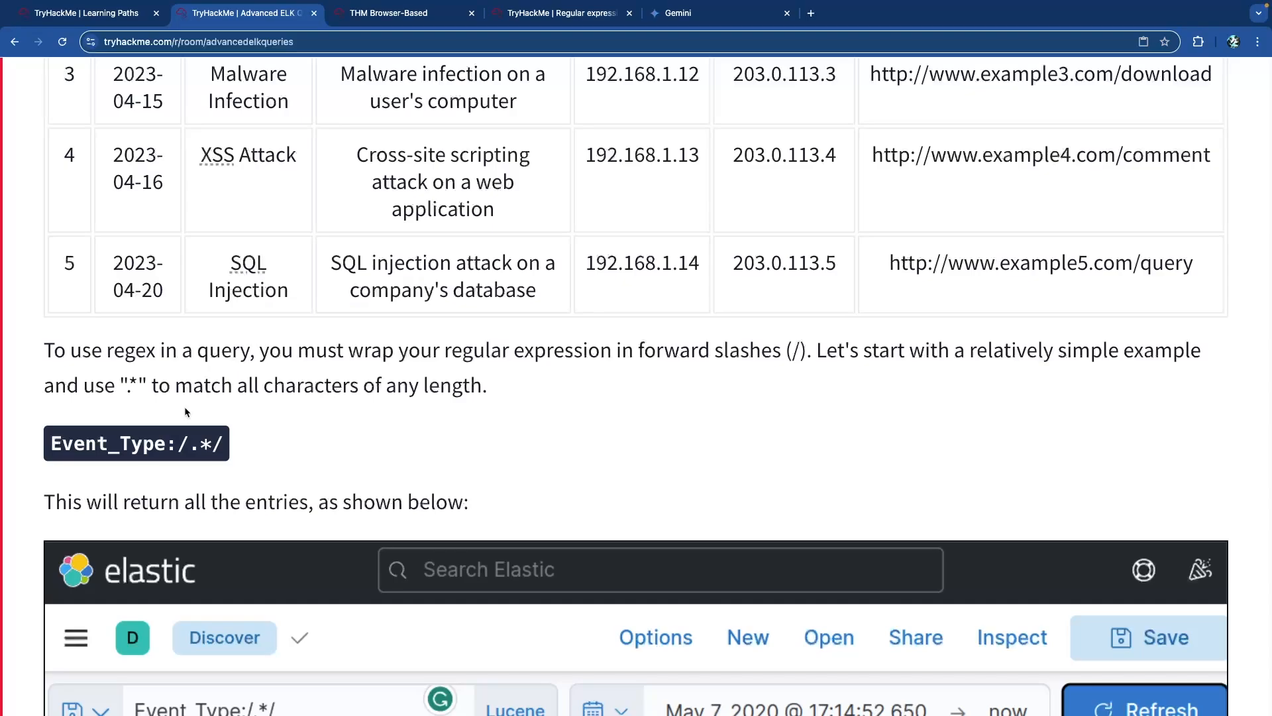
# Study the Event_Type:/.*/ example and its results, reaching the Event_Type:/(S|M).*/ example.
pyautogui.doubleClick(204, 443)
pyautogui.doubleClick(195, 444)
pyautogui.moveTo(212, 445); pyautogui.dragTo(202, 446)
pyautogui.moveTo(177, 445); pyautogui.dragTo(221, 449)
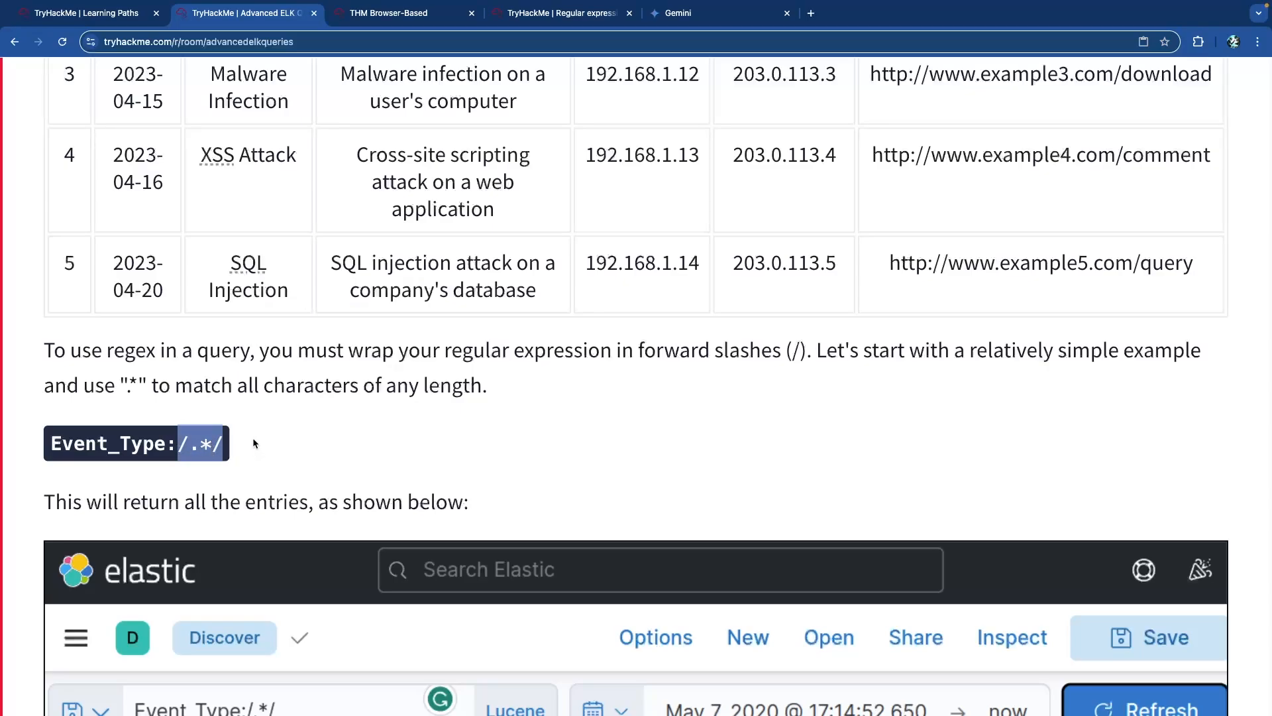
pyautogui.scroll(-3, 254, 442)
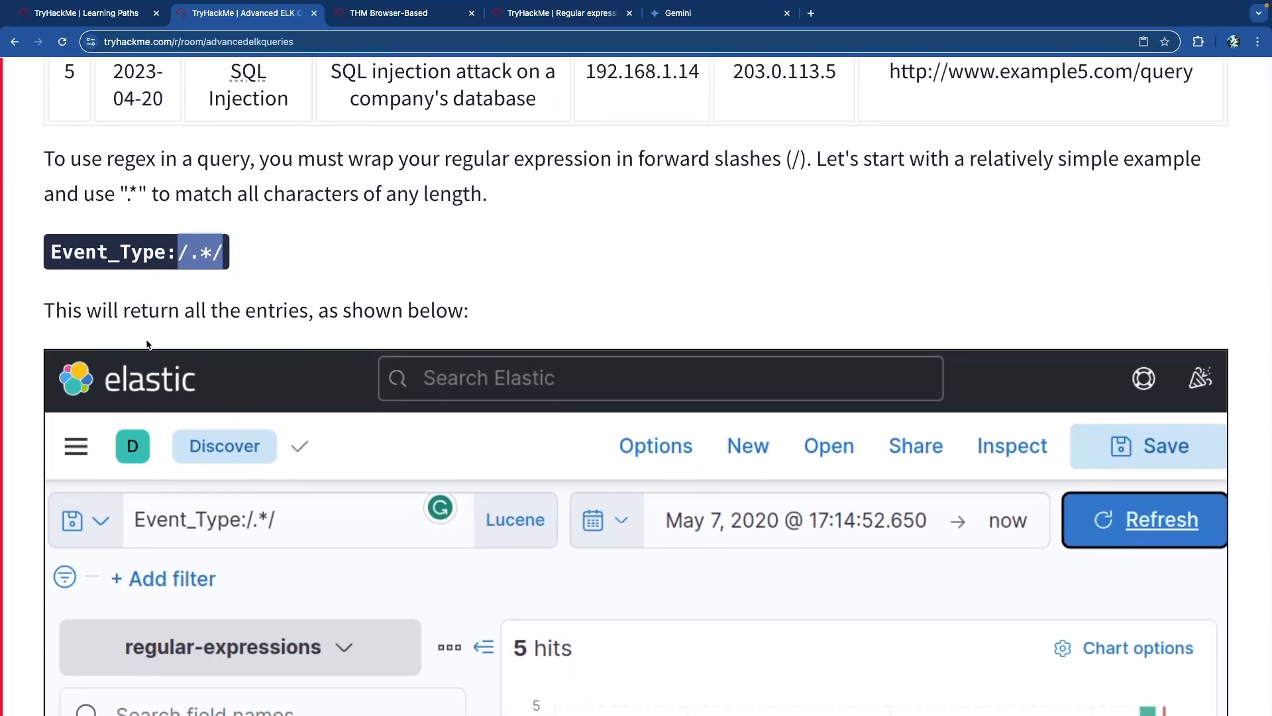
pyautogui.moveTo(76, 252); pyautogui.dragTo(223, 252)
pyautogui.scroll(-1, 201, 260)
pyautogui.moveTo(137, 223); pyautogui.dragTo(370, 226)
pyautogui.click(289, 228)
pyautogui.scroll(-4, 289, 228)
pyautogui.scroll(-5, 289, 228)
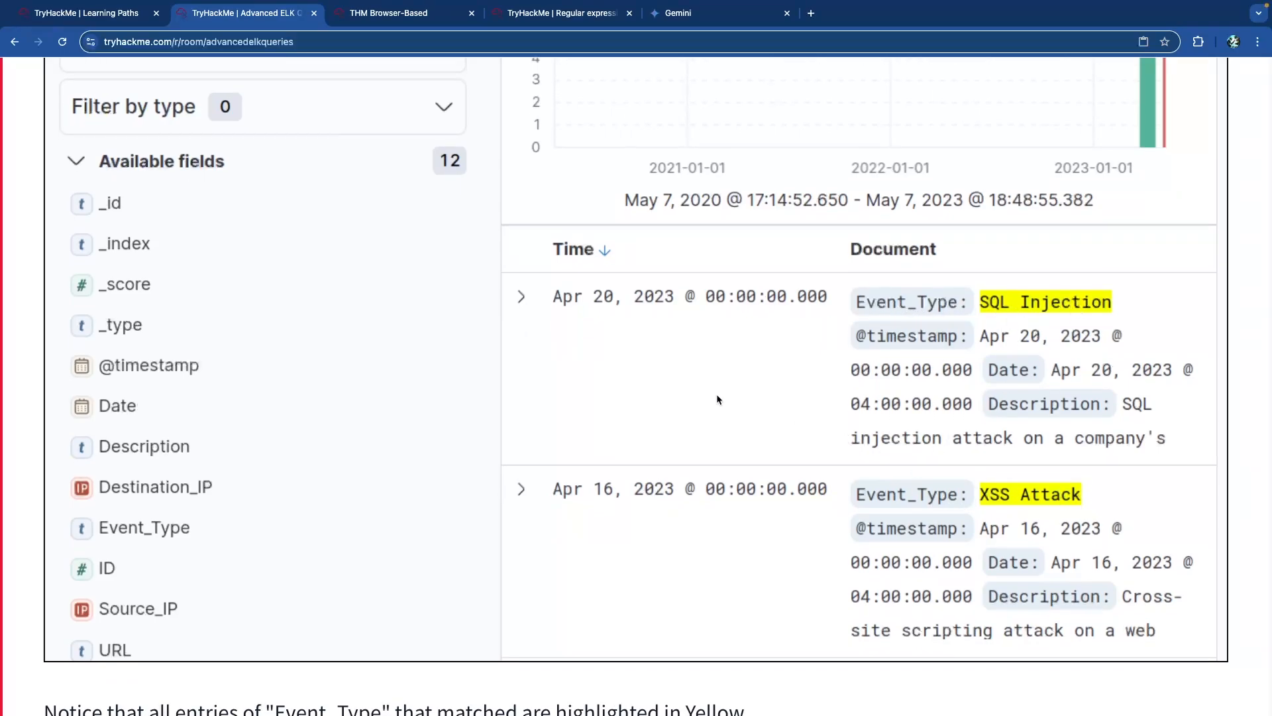
pyautogui.scroll(-6, 598, 356)
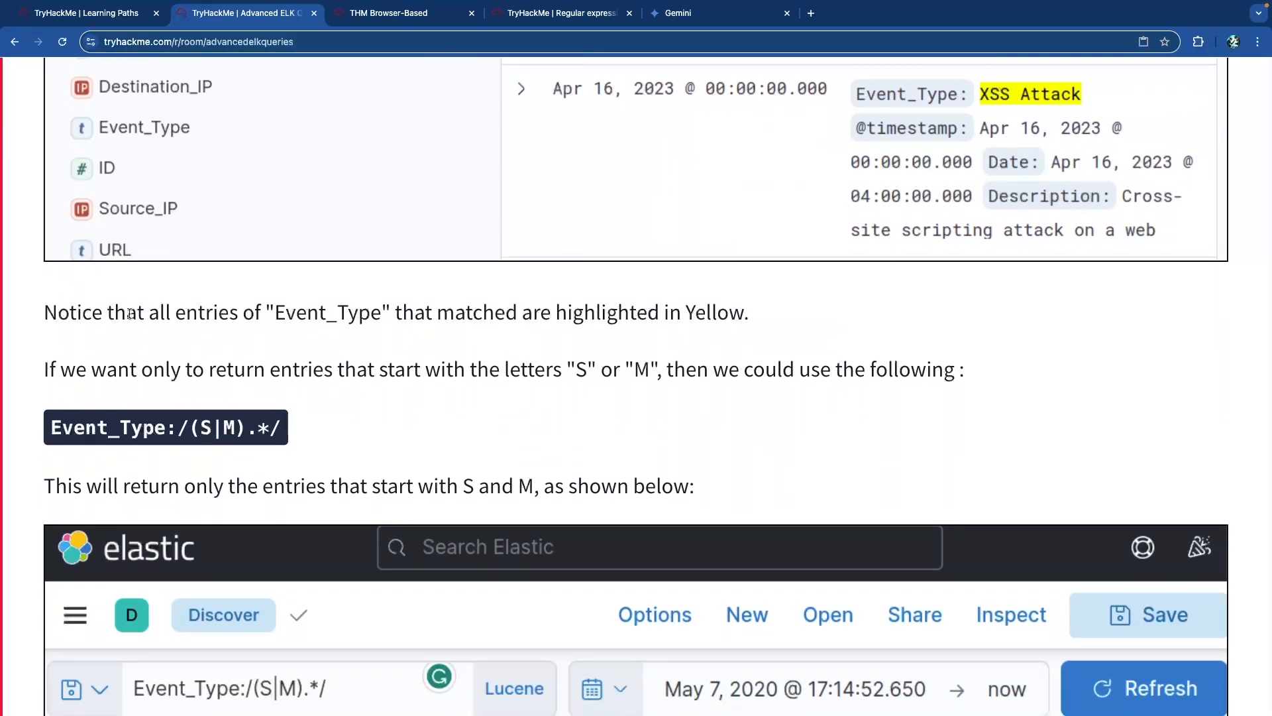
# Highlight the sentences on matched entries, entries starting with S or M, and the example lead-in.
pyautogui.moveTo(438, 314); pyautogui.dragTo(600, 316)
pyautogui.click(672, 317)
pyautogui.click(596, 316)
pyautogui.moveTo(80, 371); pyautogui.dragTo(522, 380)
pyautogui.click(443, 378)
pyautogui.moveTo(722, 369); pyautogui.dragTo(886, 370)
pyautogui.click(897, 370)
# Pick apart the /(S|M).*/ query: its slashes, the S|M group, and the .* wildcard.
pyautogui.moveTo(190, 430); pyautogui.dragTo(174, 442)
pyautogui.moveTo(280, 430); pyautogui.dragTo(270, 431)
pyautogui.click(194, 434)
pyautogui.moveTo(194, 433); pyautogui.dragTo(245, 434)
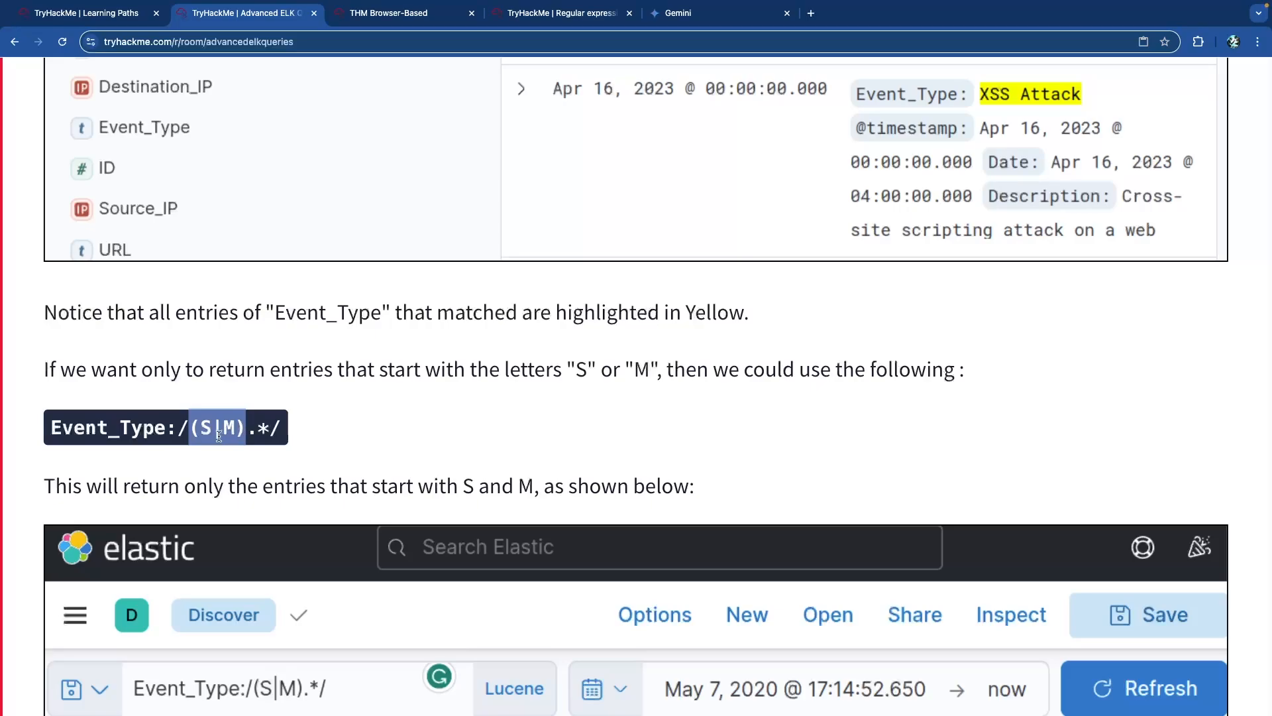
pyautogui.doubleClick(220, 435)
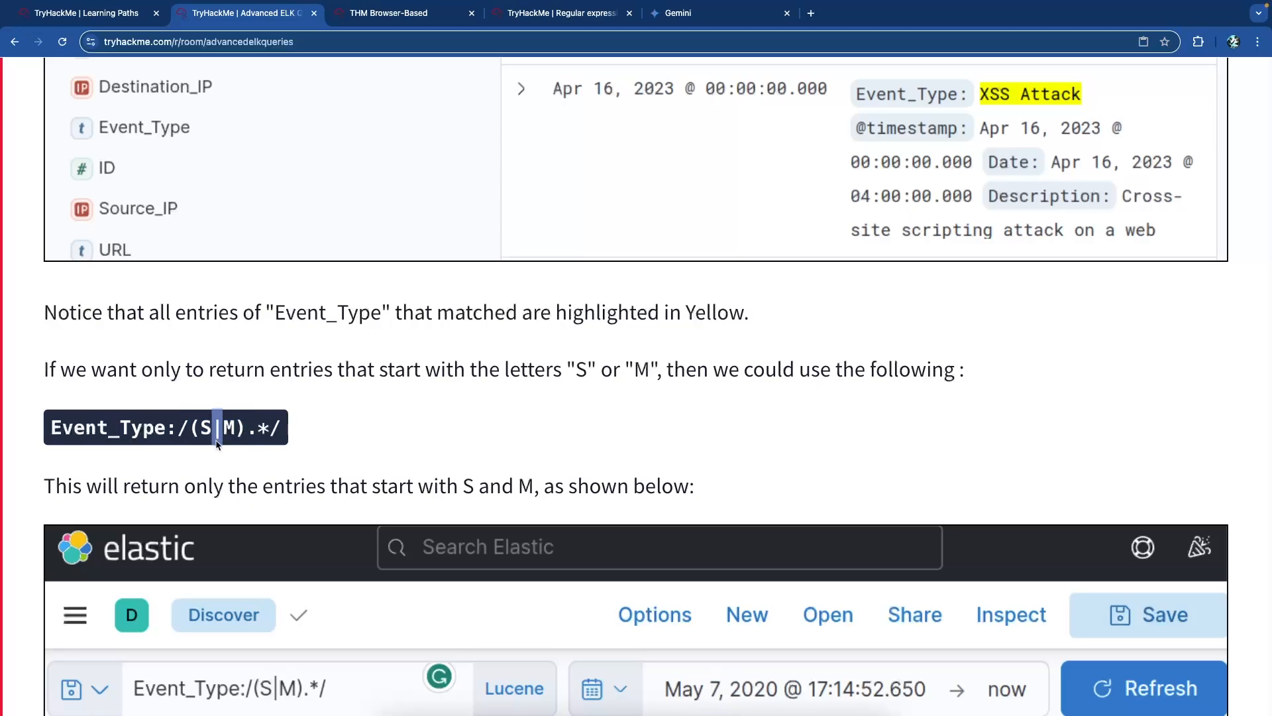
pyautogui.moveTo(212, 431)
pyautogui.mouseDown()
pyautogui.moveTo(200, 432)
pyautogui.moveTo(227, 430)
pyautogui.moveTo(194, 431)
pyautogui.mouseUp()
pyautogui.click(248, 431)
pyautogui.click(231, 431)
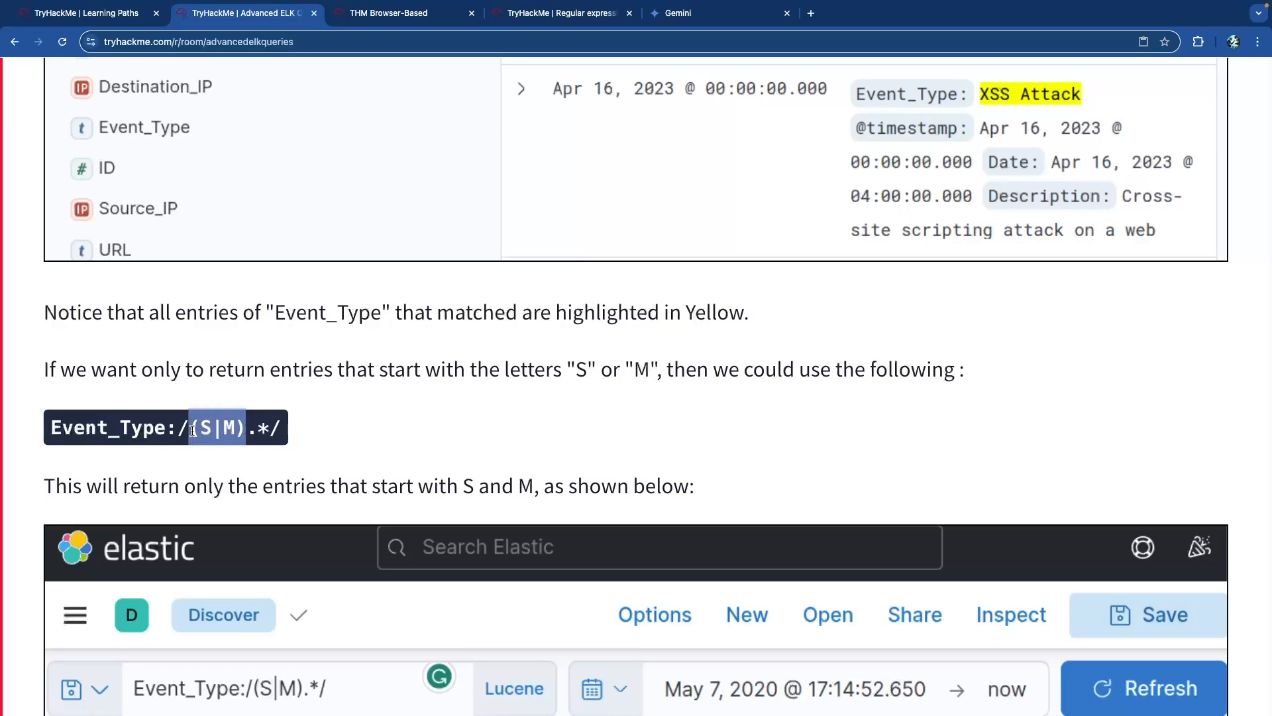
pyautogui.moveTo(249, 430)
pyautogui.mouseDown()
pyautogui.moveTo(193, 431)
pyautogui.moveTo(268, 434)
pyautogui.mouseUp()
pyautogui.click(207, 431)
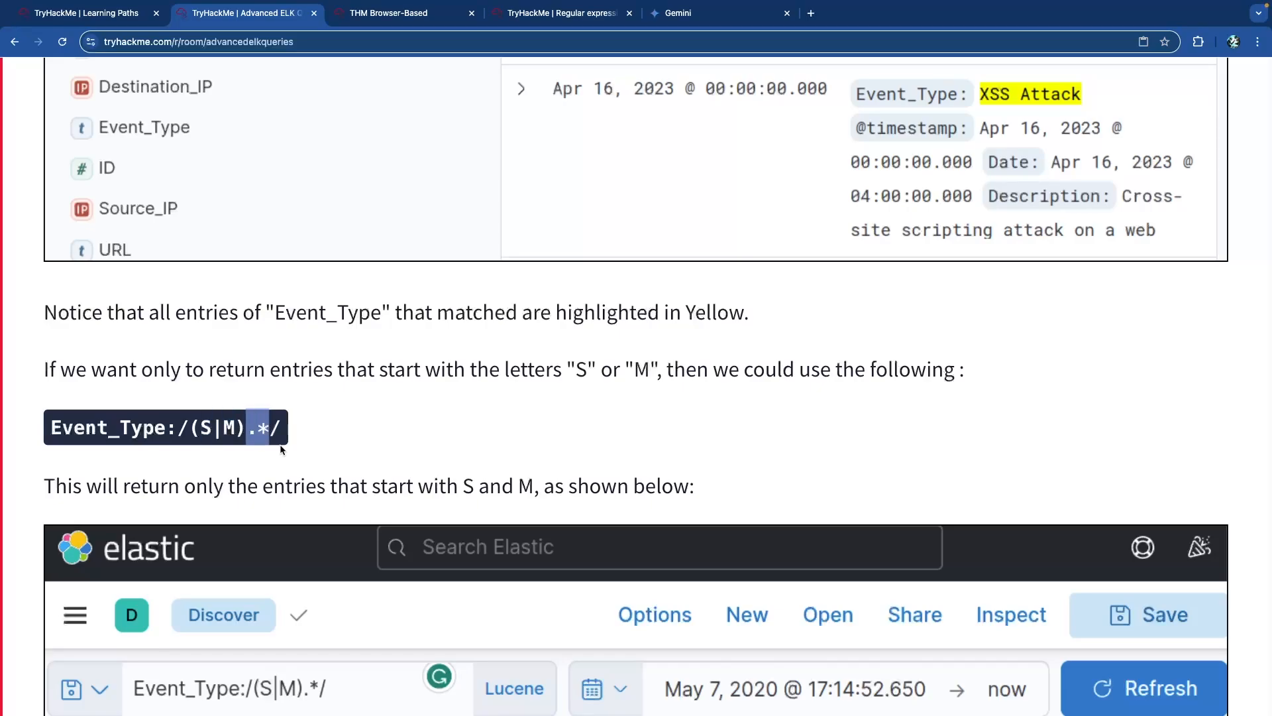
pyautogui.click(272, 432)
# Highlight the whole /(S|M).*/ regex and scroll past its 2-hit results to Description:/.*/.
pyautogui.scroll(-1, 272, 435)
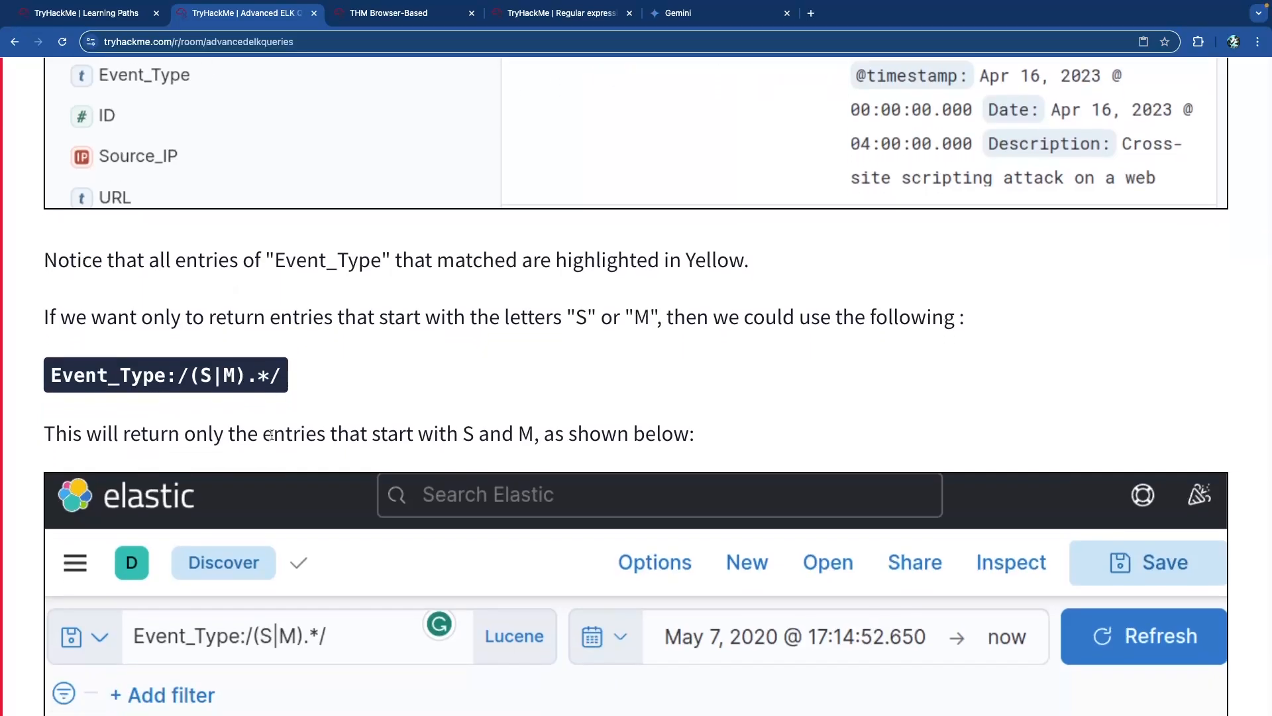
pyautogui.moveTo(283, 375); pyautogui.dragTo(177, 375)
pyautogui.click(237, 394)
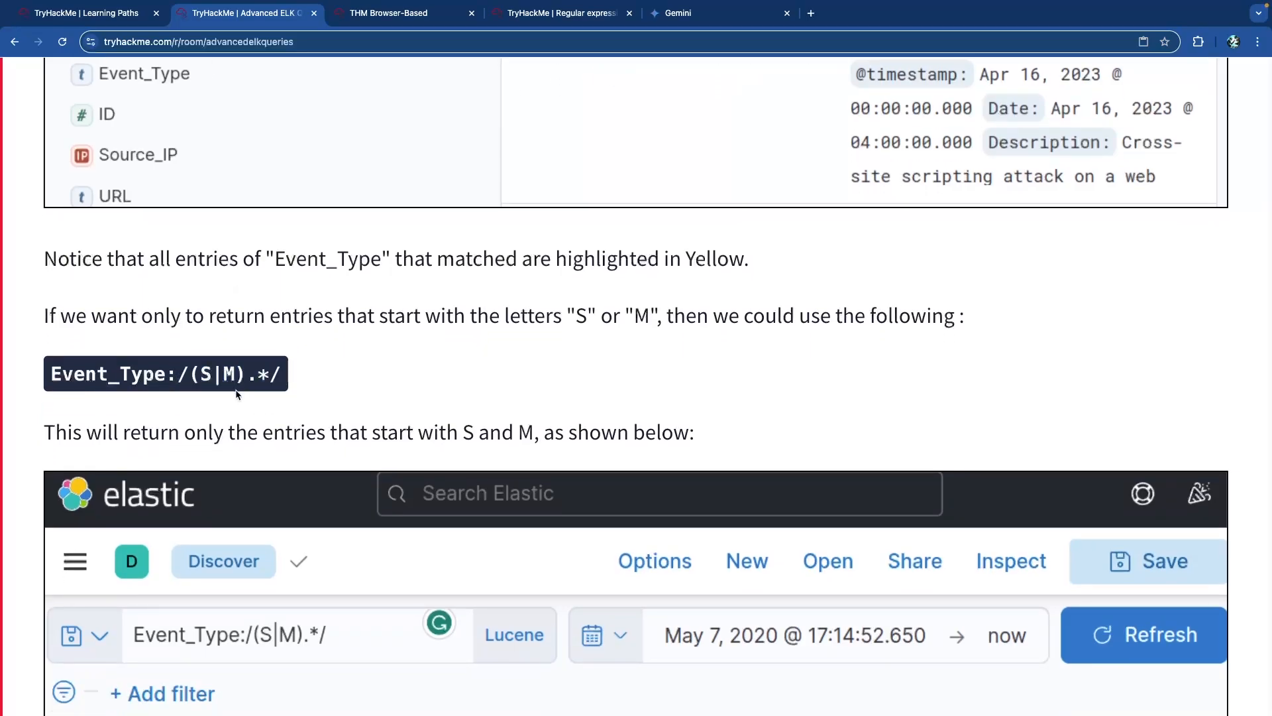
pyautogui.scroll(-7, 237, 394)
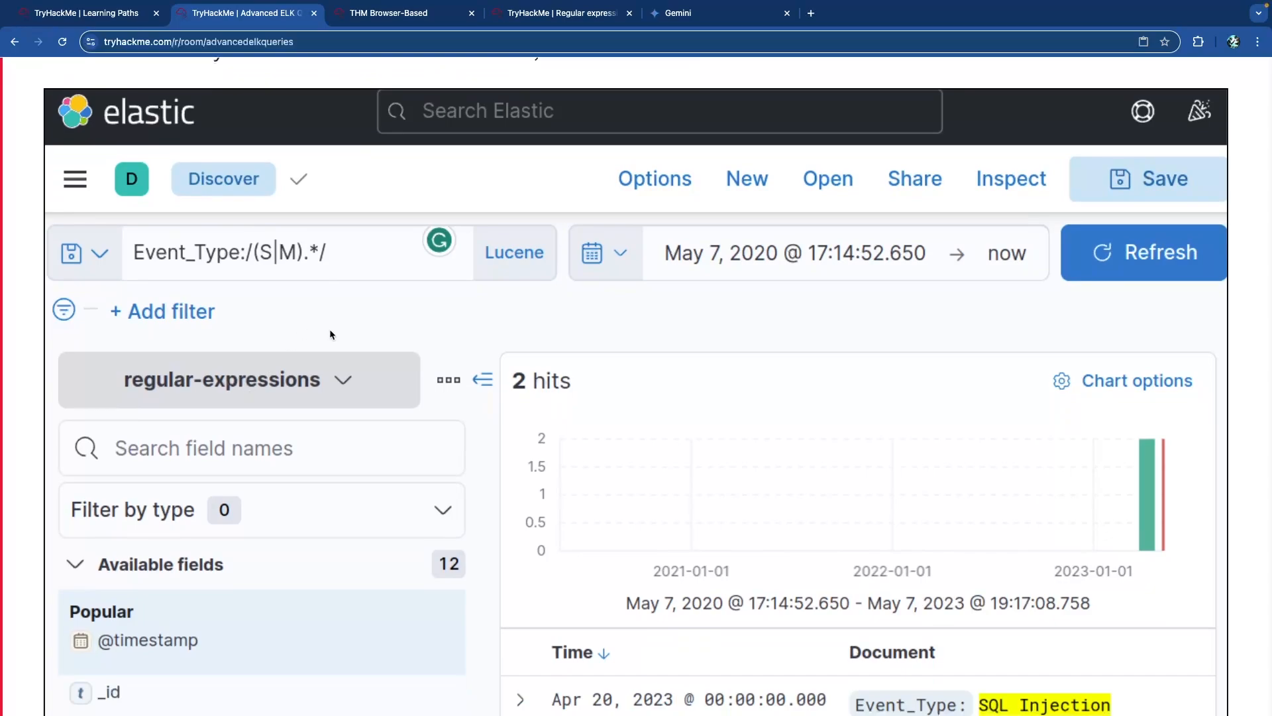
pyautogui.scroll(-3, 332, 334)
pyautogui.scroll(-2, 841, 463)
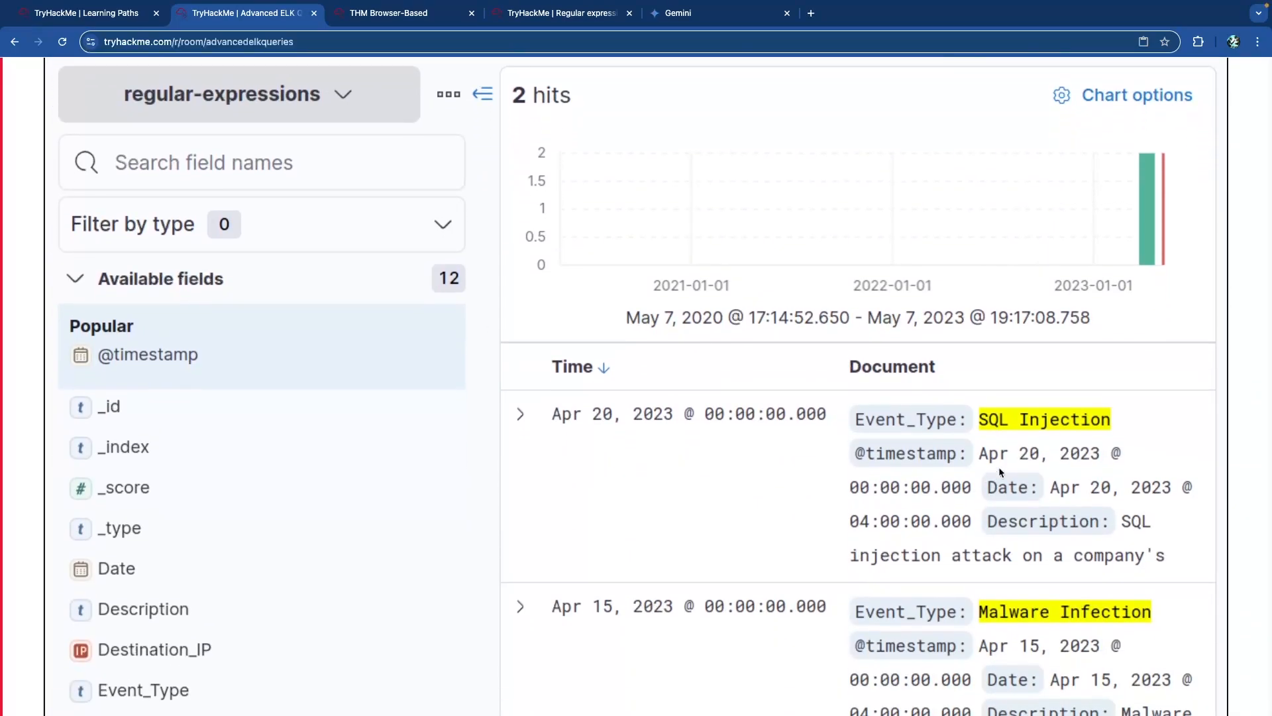
pyautogui.scroll(-3, 1001, 470)
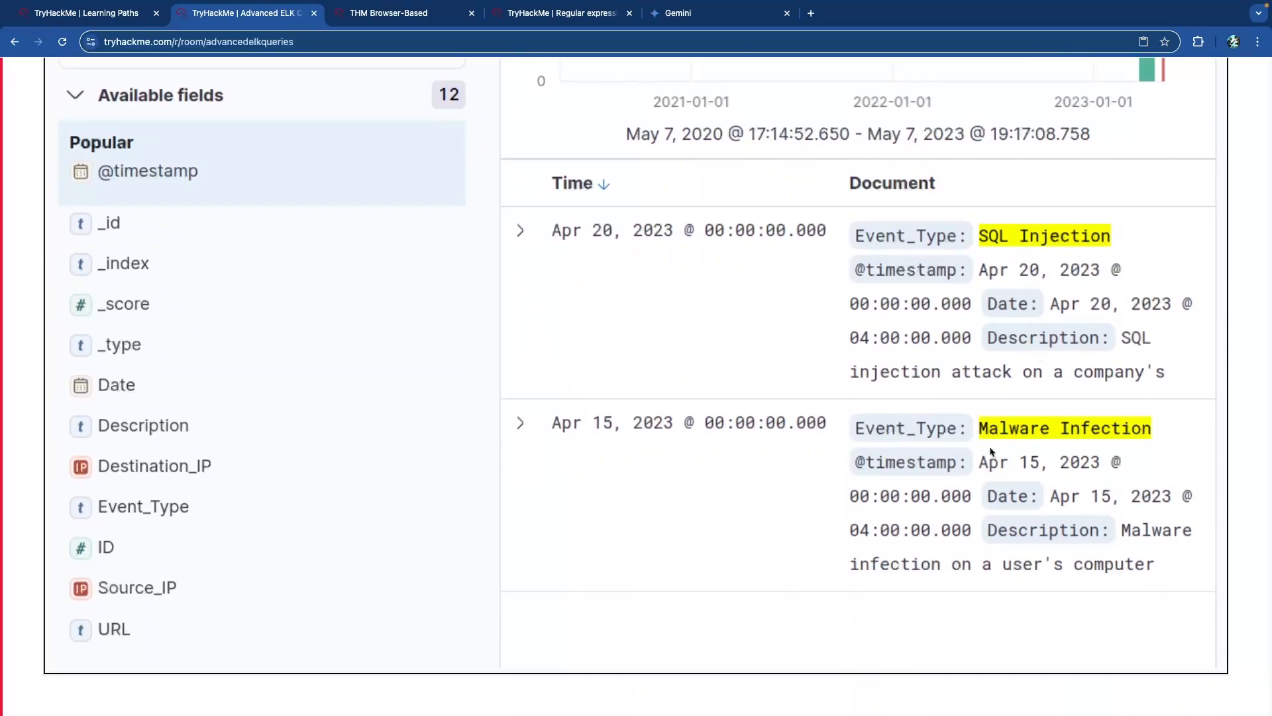
pyautogui.scroll(10, 651, 245)
pyautogui.scroll(-5, 552, 241)
pyautogui.scroll(-12, 553, 243)
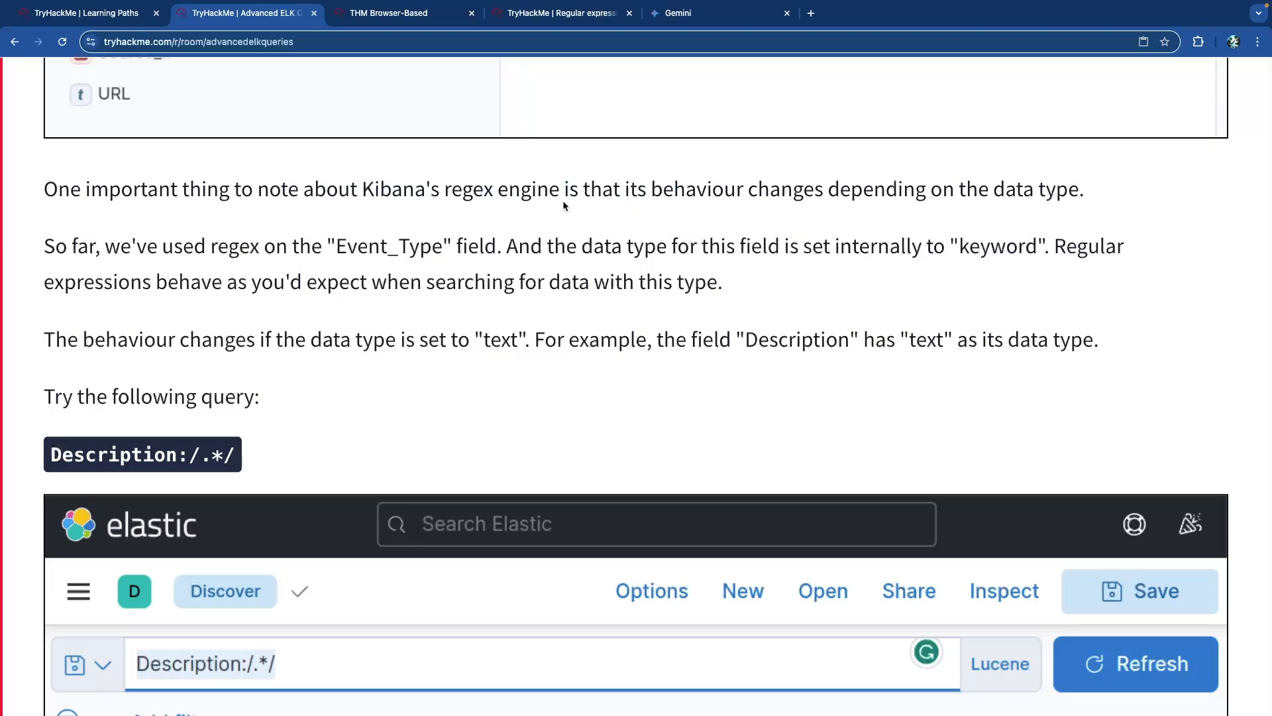
# Highlight the paragraph explaining that regex behaviour depends on data type, as with keyword fields.
pyautogui.moveTo(621, 192); pyautogui.dragTo(826, 193)
pyautogui.click(826, 195)
pyautogui.moveTo(1042, 197); pyautogui.dragTo(779, 193)
pyautogui.click(779, 193)
pyautogui.moveTo(199, 246); pyautogui.dragTo(302, 246)
pyautogui.click(320, 244)
pyautogui.moveTo(579, 246); pyautogui.dragTo(986, 246)
pyautogui.click(852, 242)
pyautogui.click(990, 249)
pyautogui.moveTo(135, 283); pyautogui.dragTo(511, 285)
pyautogui.click(515, 289)
# Highlight the note that behaviour changes for text fields, using the Description field example.
pyautogui.moveTo(169, 343); pyautogui.dragTo(332, 343)
pyautogui.click(480, 339)
pyautogui.doubleClick(481, 341)
pyautogui.click(492, 356)
pyautogui.moveTo(550, 345); pyautogui.dragTo(1038, 341)
pyautogui.click(758, 344)
pyautogui.click(880, 343)
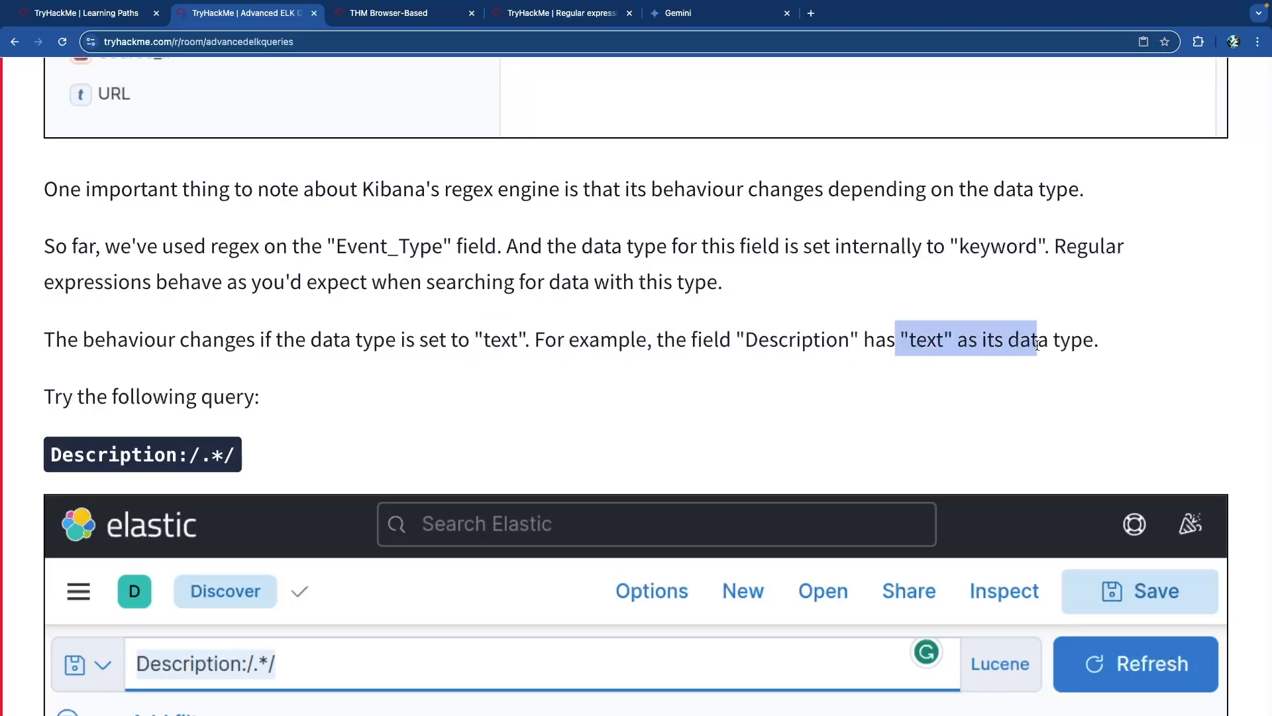
pyautogui.click(623, 357)
# Enlarge and close the Description:/.*/ results screenshot, then highlight the query's dot wildcard.
pyautogui.scroll(-2, 623, 356)
pyautogui.scroll(-1, 275, 315)
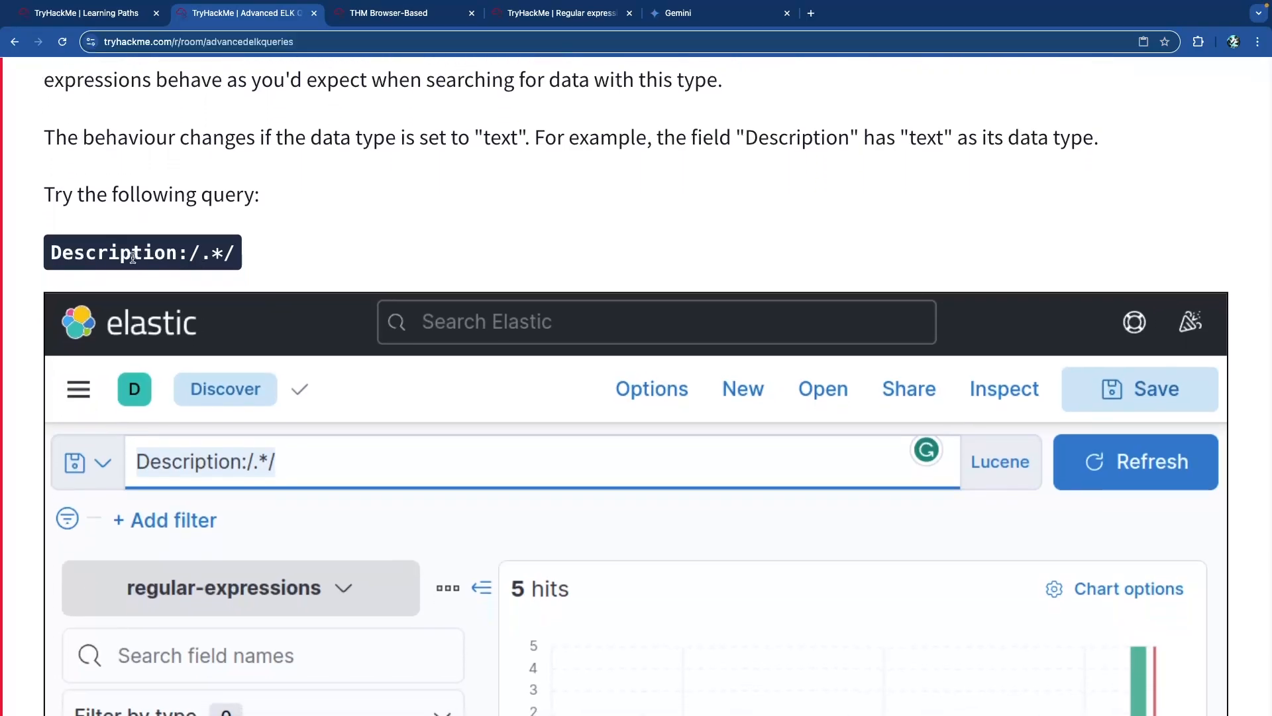
pyautogui.moveTo(190, 253); pyautogui.dragTo(232, 253)
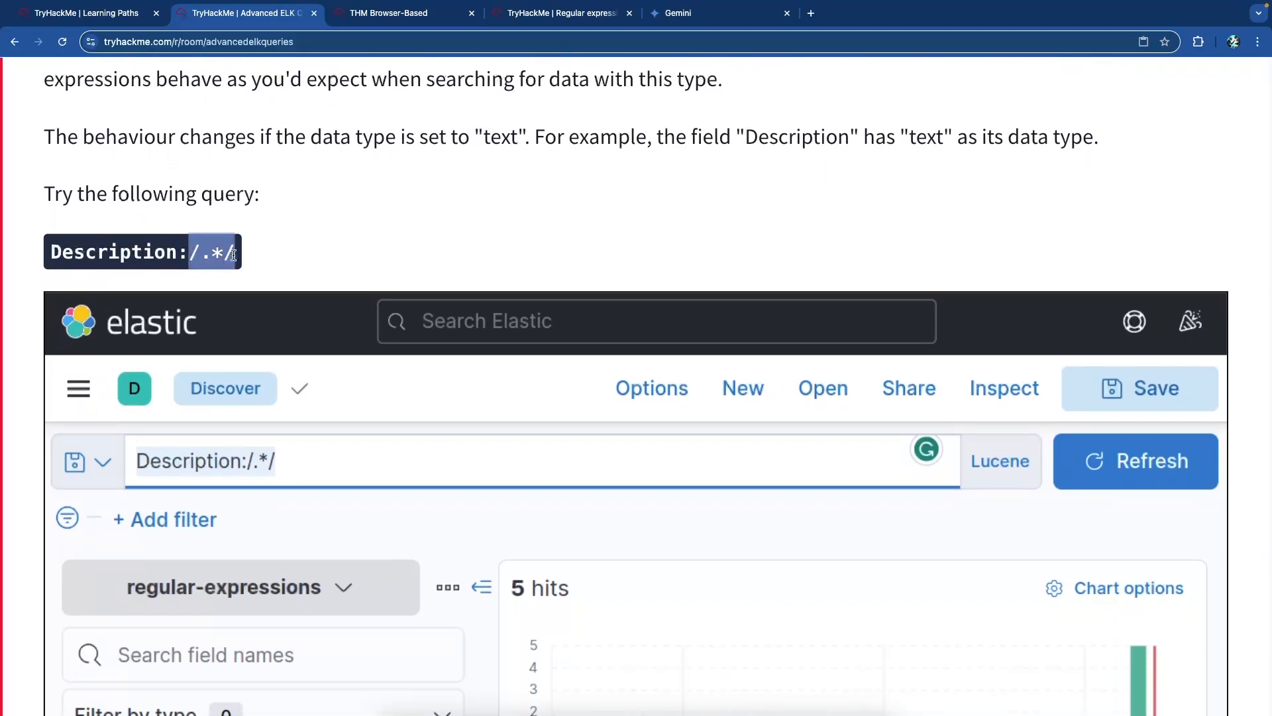
pyautogui.scroll(-6, 233, 253)
pyautogui.scroll(-5, 700, 405)
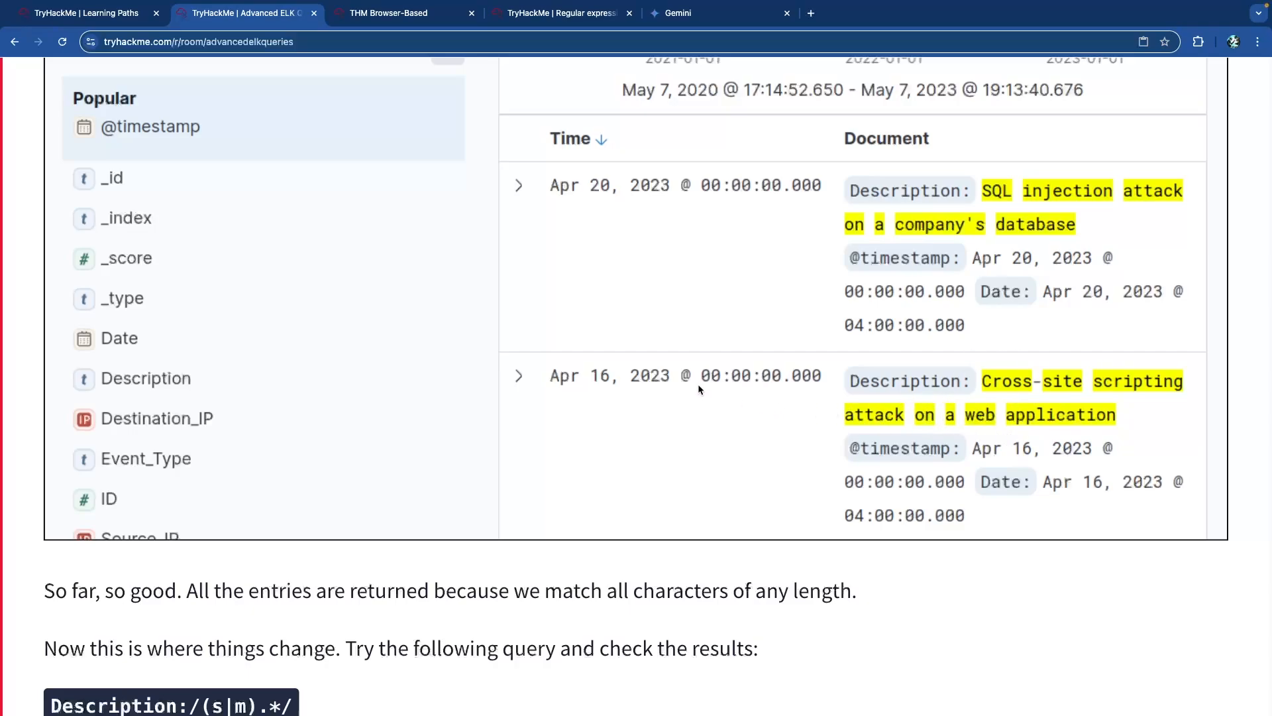
pyautogui.scroll(3, 499, 332)
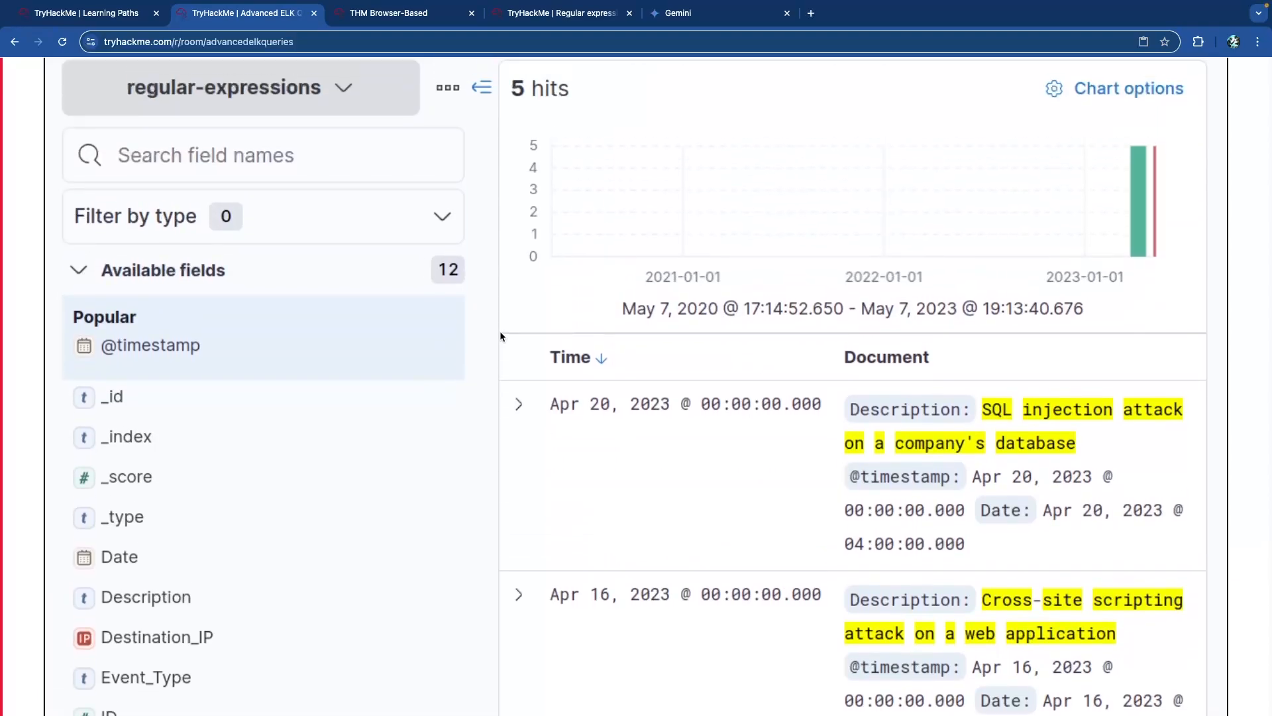
pyautogui.scroll(6, 501, 336)
pyautogui.click(258, 383)
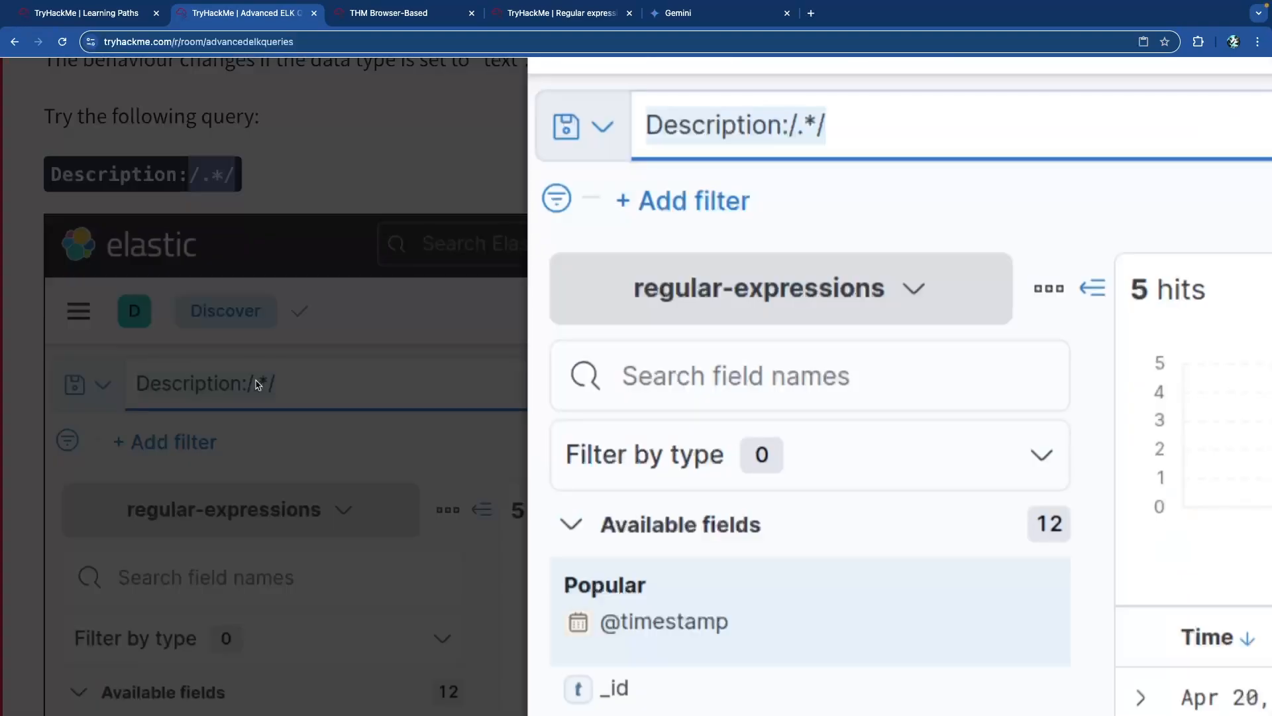
pyautogui.click(314, 204)
pyautogui.moveTo(209, 176); pyautogui.dragTo(216, 178)
pyautogui.click(217, 177)
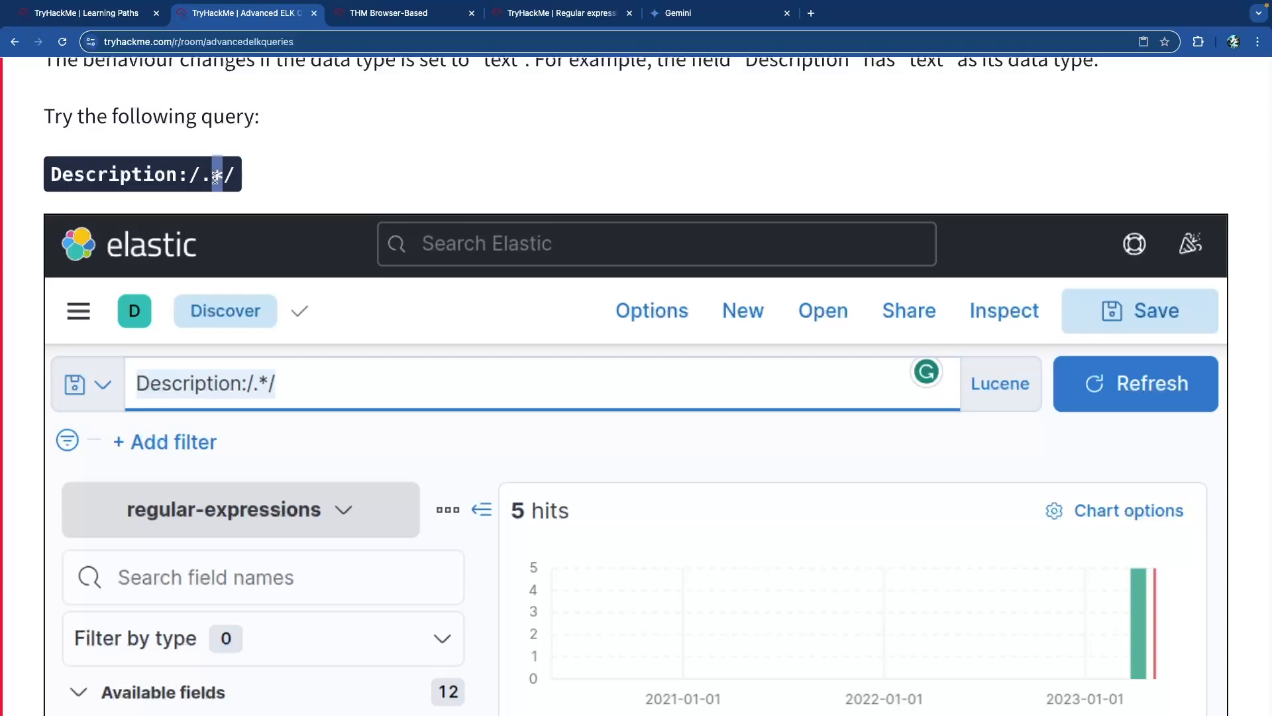
# Move on to the Description:/(s|m).*/ example and highlight its (s|m) group.
pyautogui.scroll(-5, 257, 182)
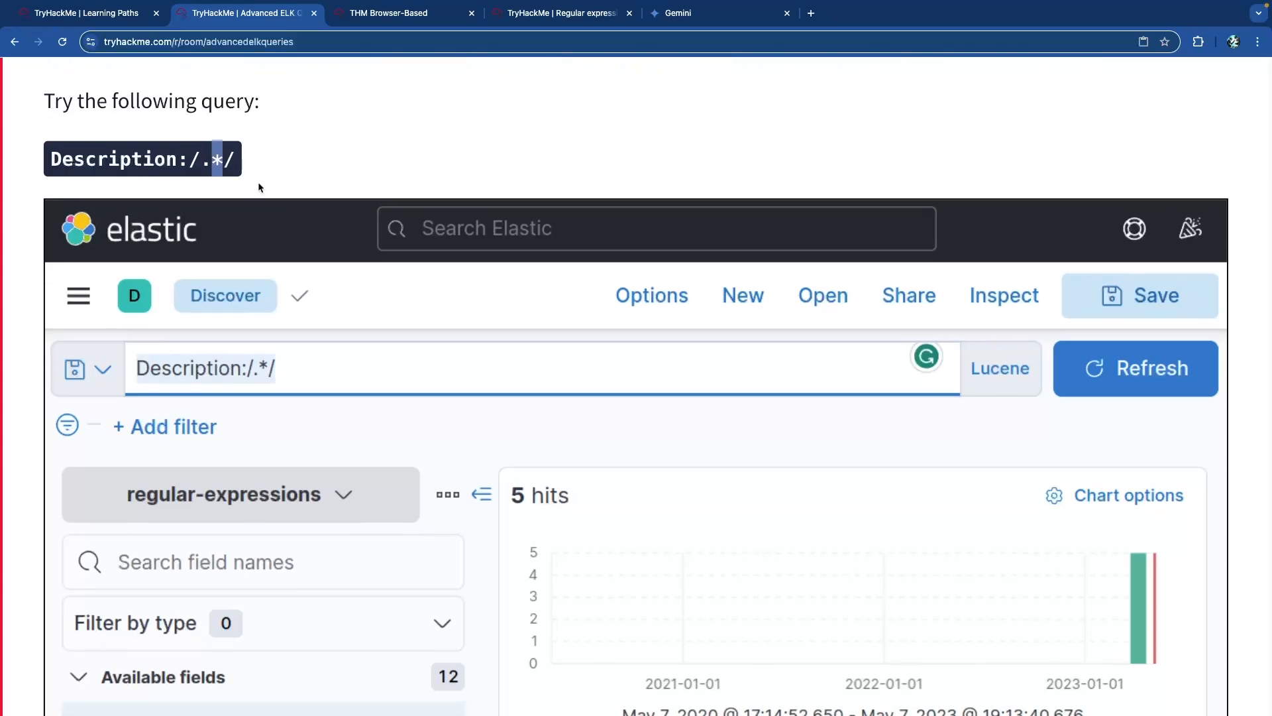
pyautogui.scroll(-4, 257, 182)
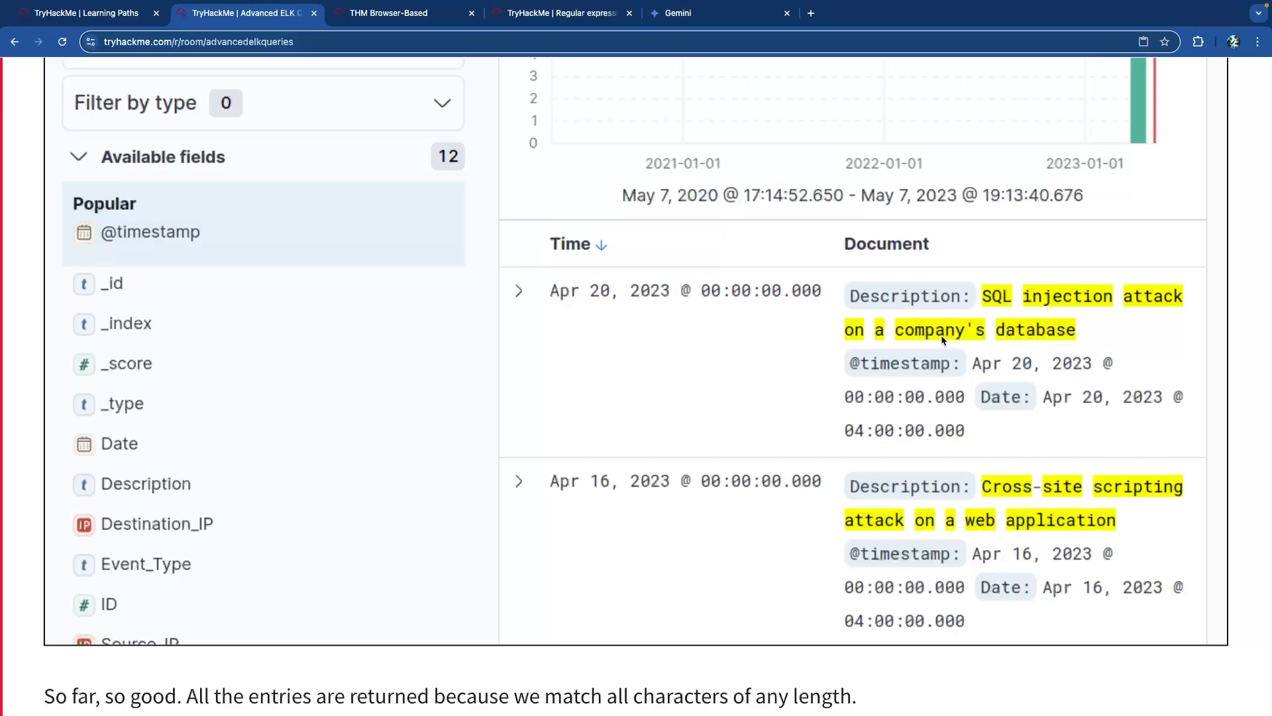
pyautogui.scroll(-5, 856, 363)
pyautogui.scroll(4, 857, 366)
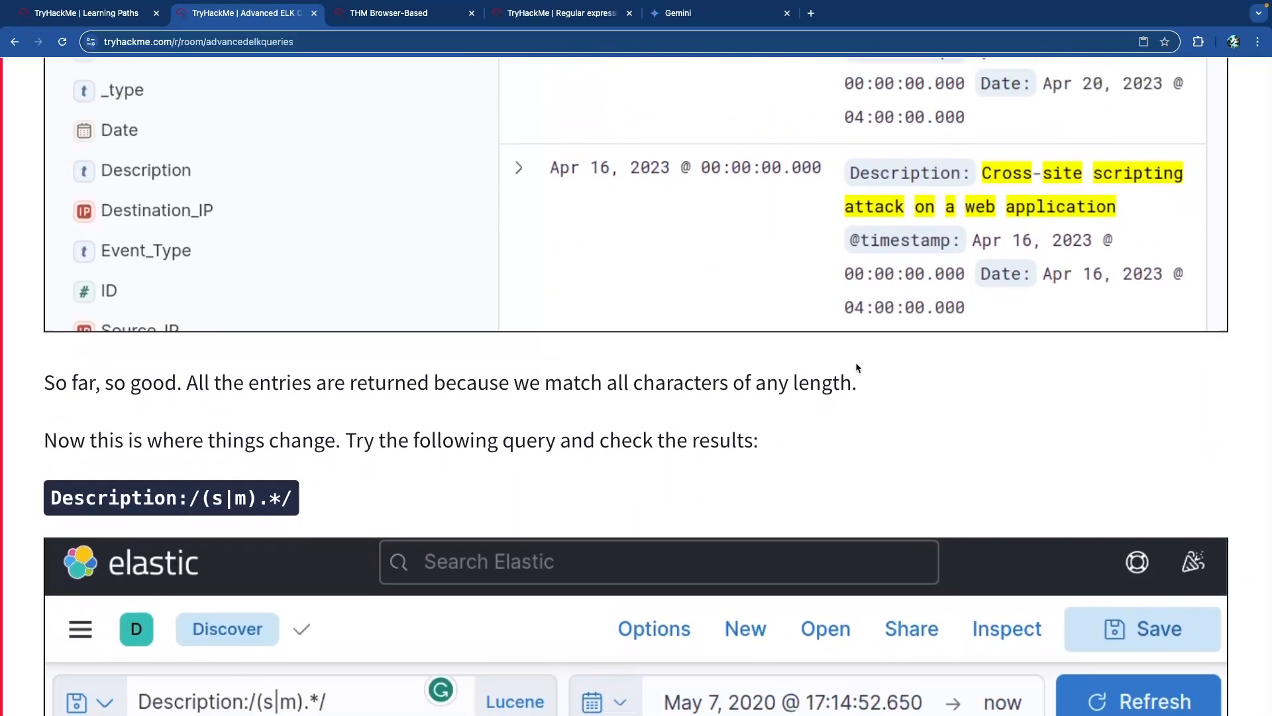
pyautogui.scroll(-4, 856, 368)
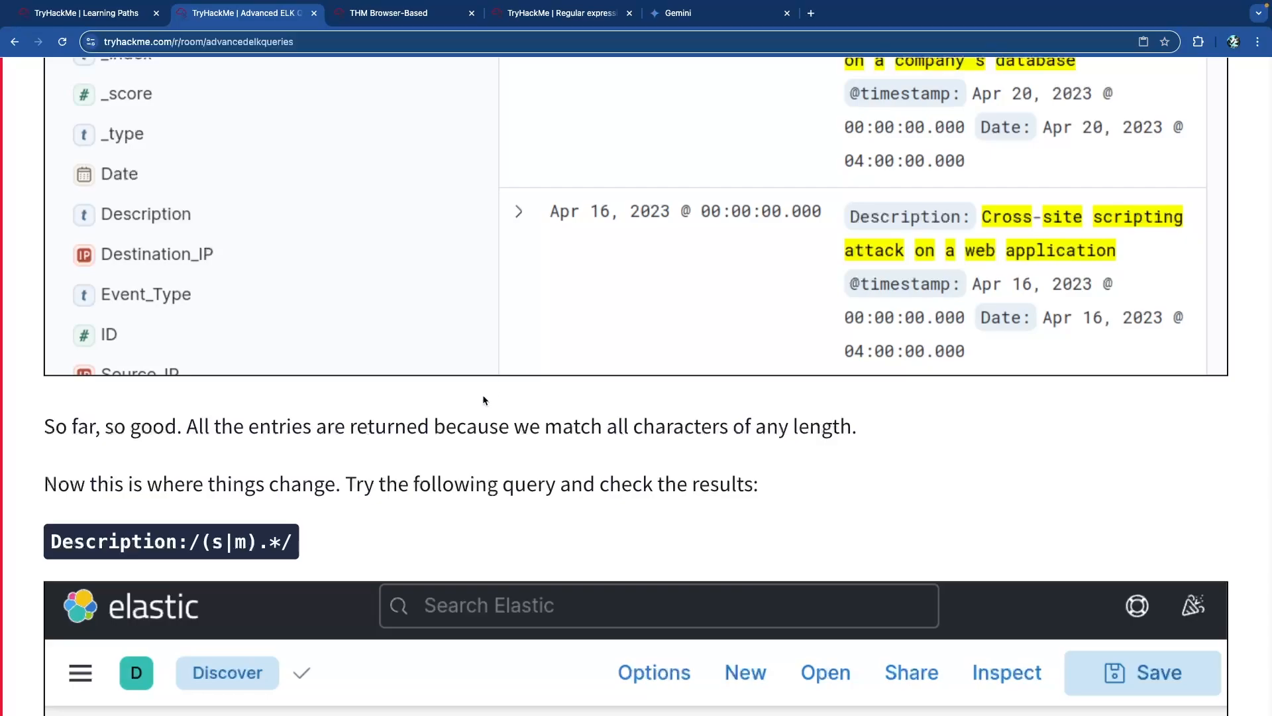
pyautogui.scroll(10, 386, 435)
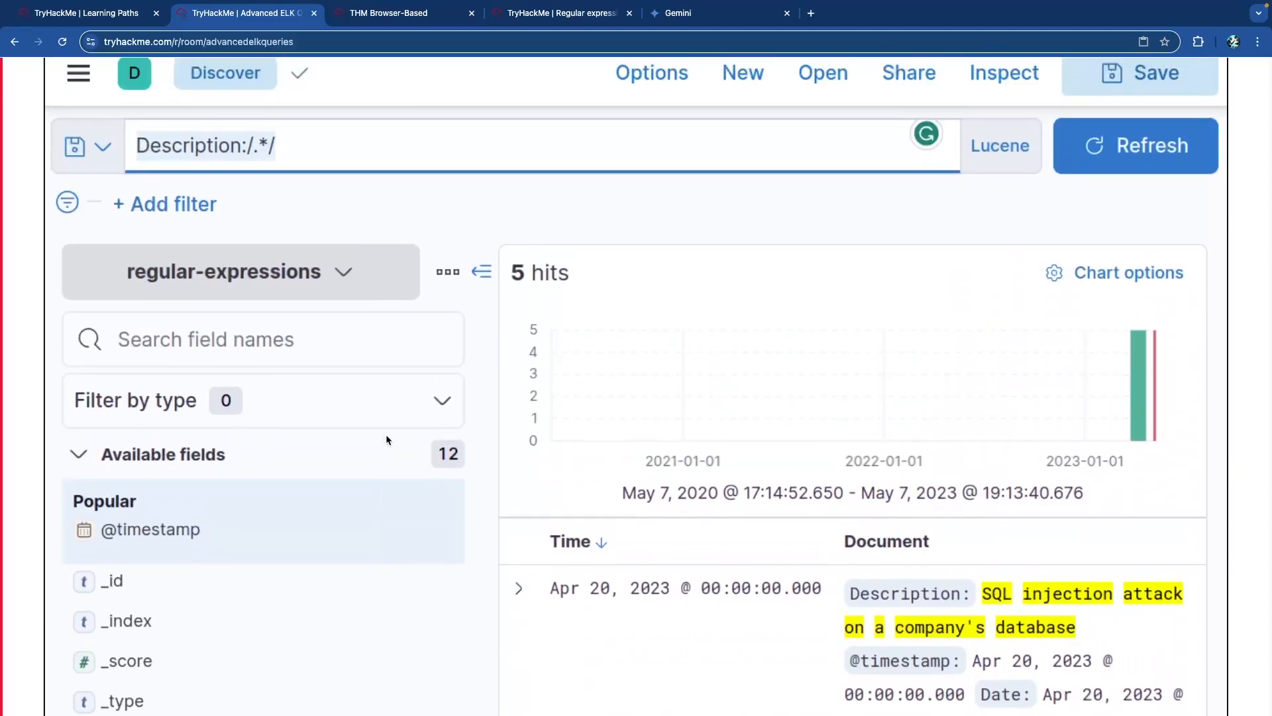
pyautogui.scroll(-3, 385, 434)
pyautogui.scroll(-10, 386, 435)
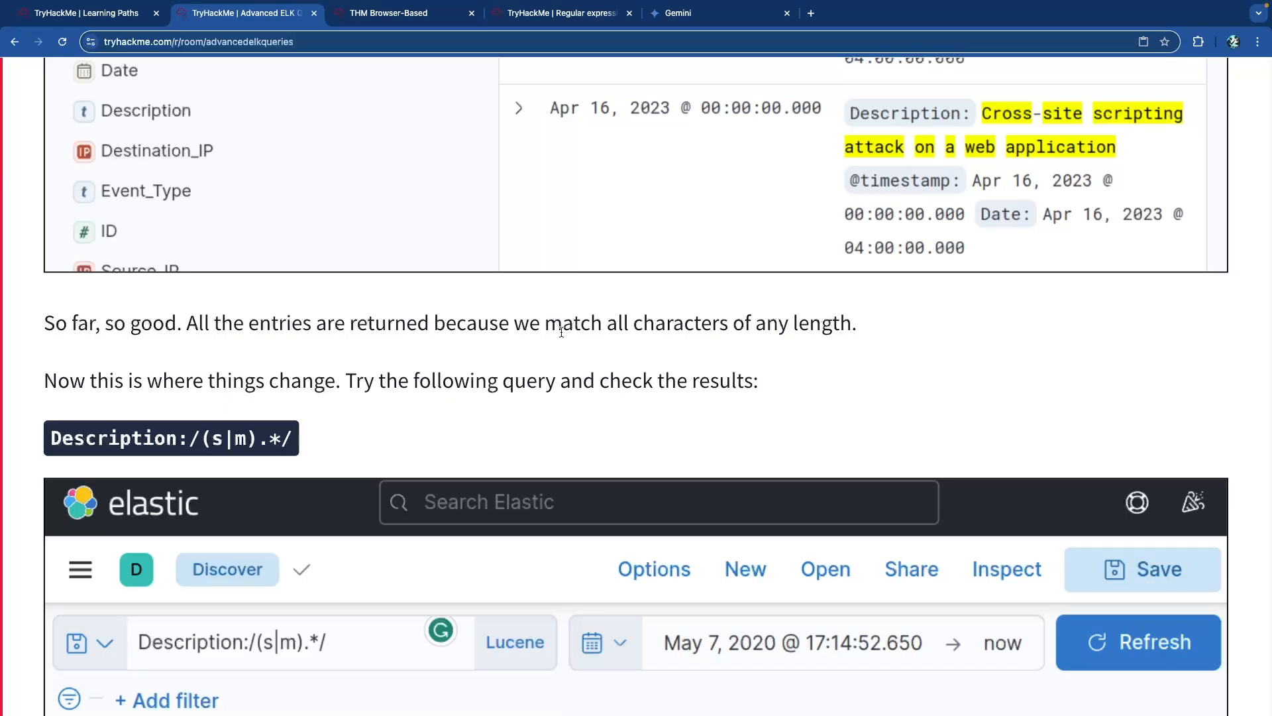
pyautogui.moveTo(831, 325); pyautogui.dragTo(525, 324)
pyautogui.click(518, 326)
pyautogui.scroll(-2, 234, 351)
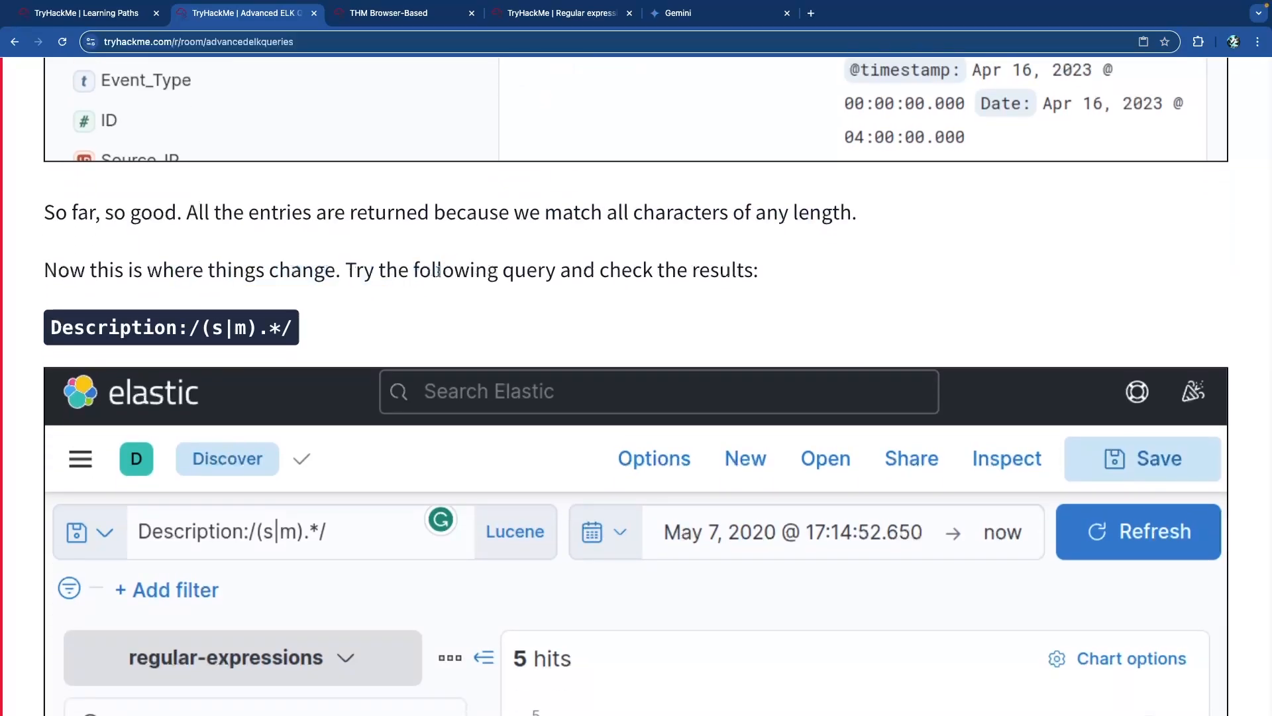
pyautogui.scroll(-1, 288, 295)
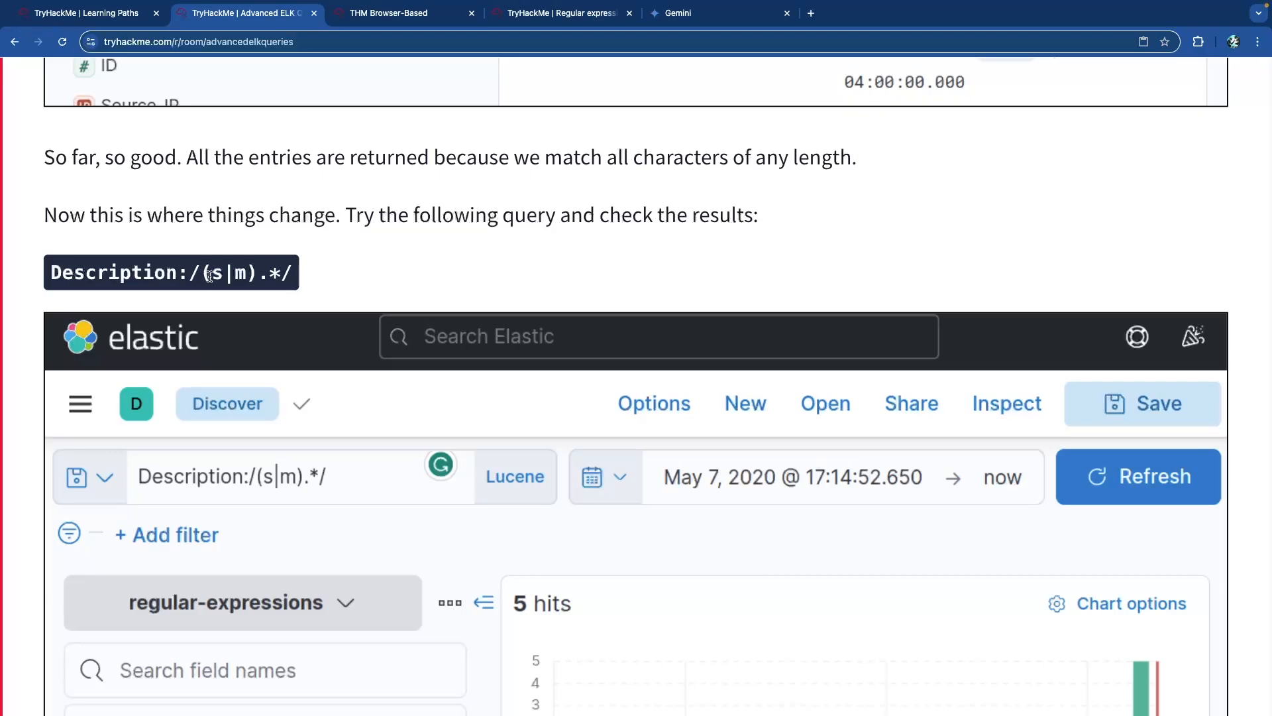
pyautogui.moveTo(206, 277); pyautogui.dragTo(255, 277)
pyautogui.click(286, 287)
# Enlarge the 5-hit (s|m) results screenshot and highlight that only single words are matched.
pyautogui.scroll(-10, 287, 287)
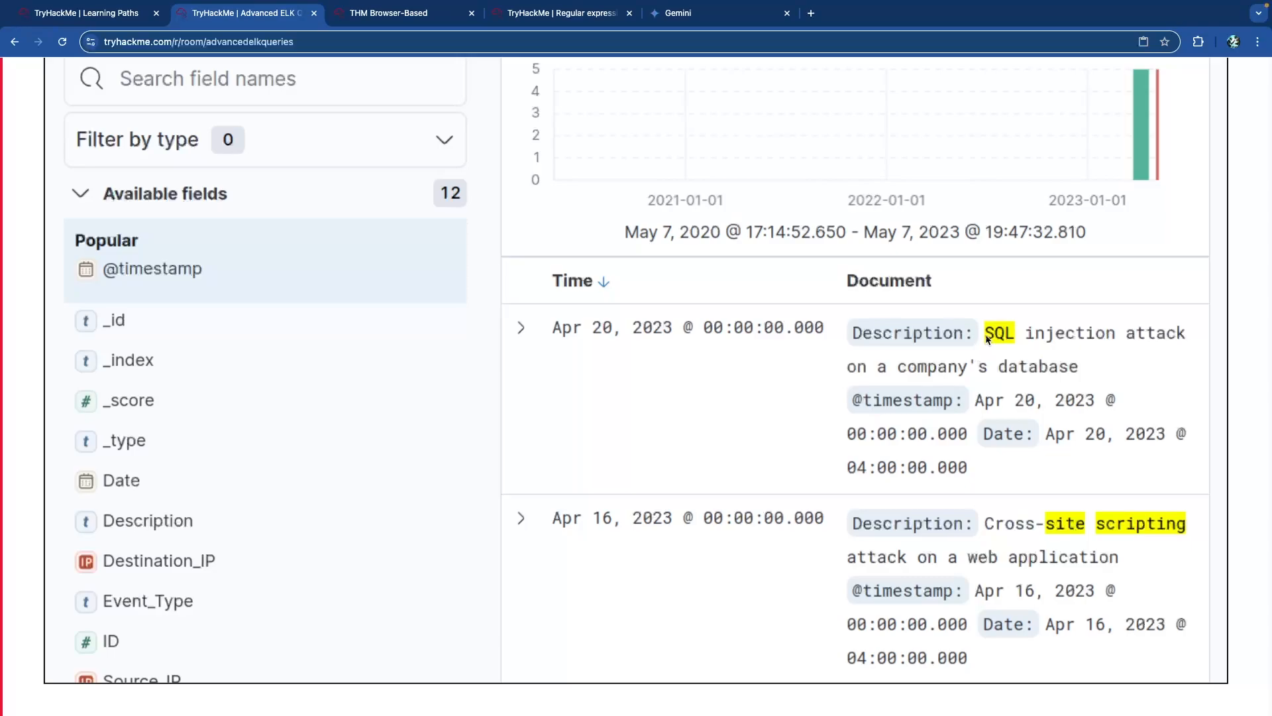
pyautogui.click(738, 356)
pyautogui.scroll(-5, 978, 512)
pyautogui.moveTo(323, 382); pyautogui.dragTo(662, 385)
pyautogui.click(662, 386)
pyautogui.moveTo(759, 379); pyautogui.dragTo(1145, 379)
pyautogui.click(1091, 382)
# Highlight the explanation that text fields are tokenized and regex matches each word separately.
pyautogui.click(1157, 378)
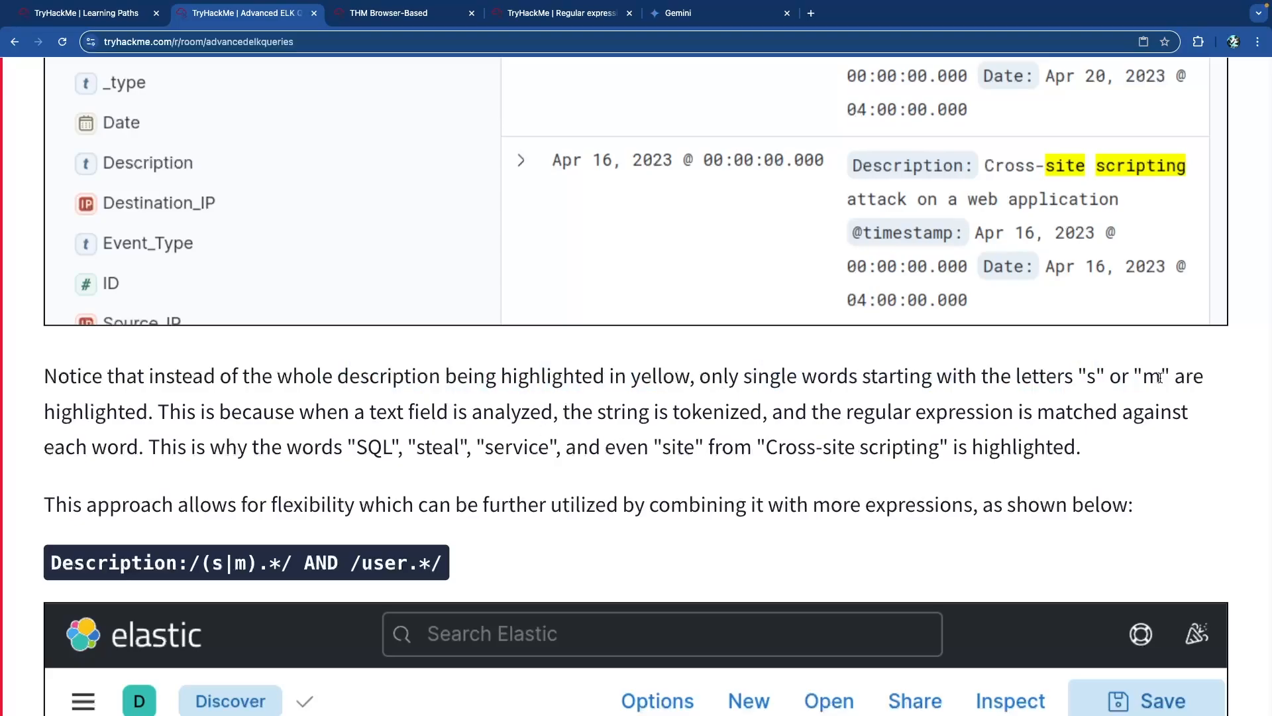
pyautogui.moveTo(248, 413); pyautogui.dragTo(769, 418)
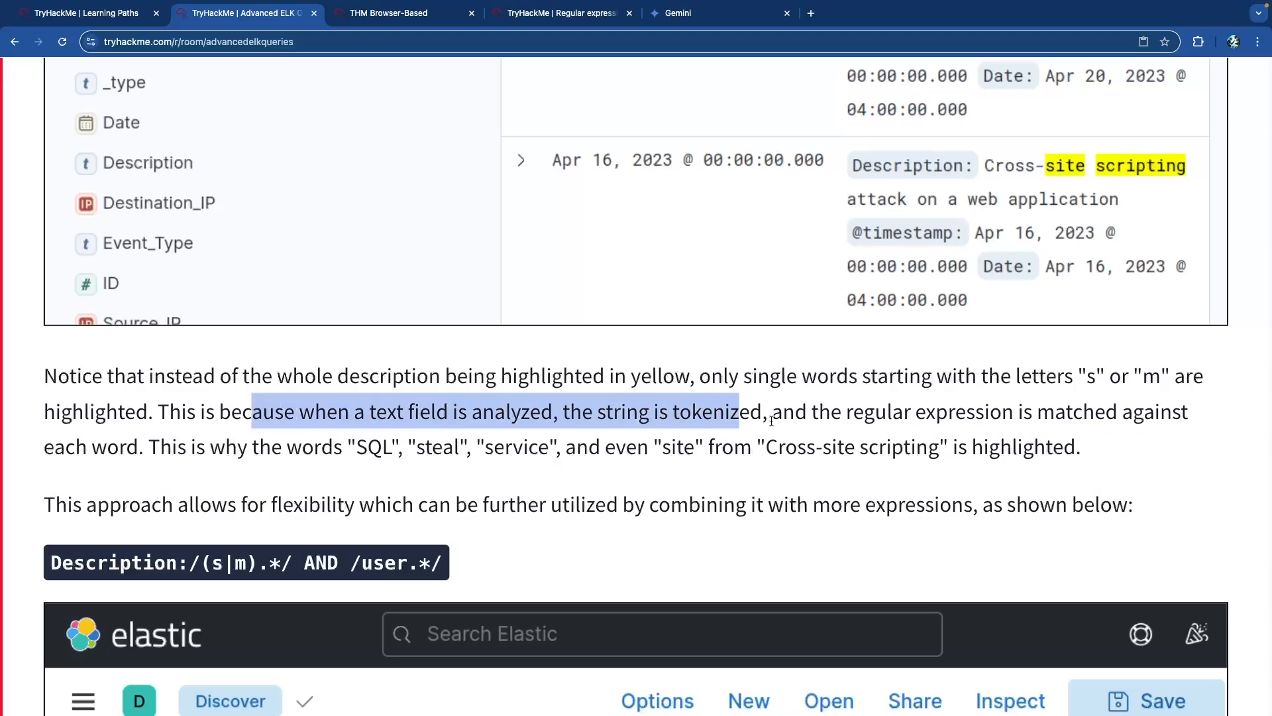
pyautogui.click(687, 414)
pyautogui.doubleClick(686, 415)
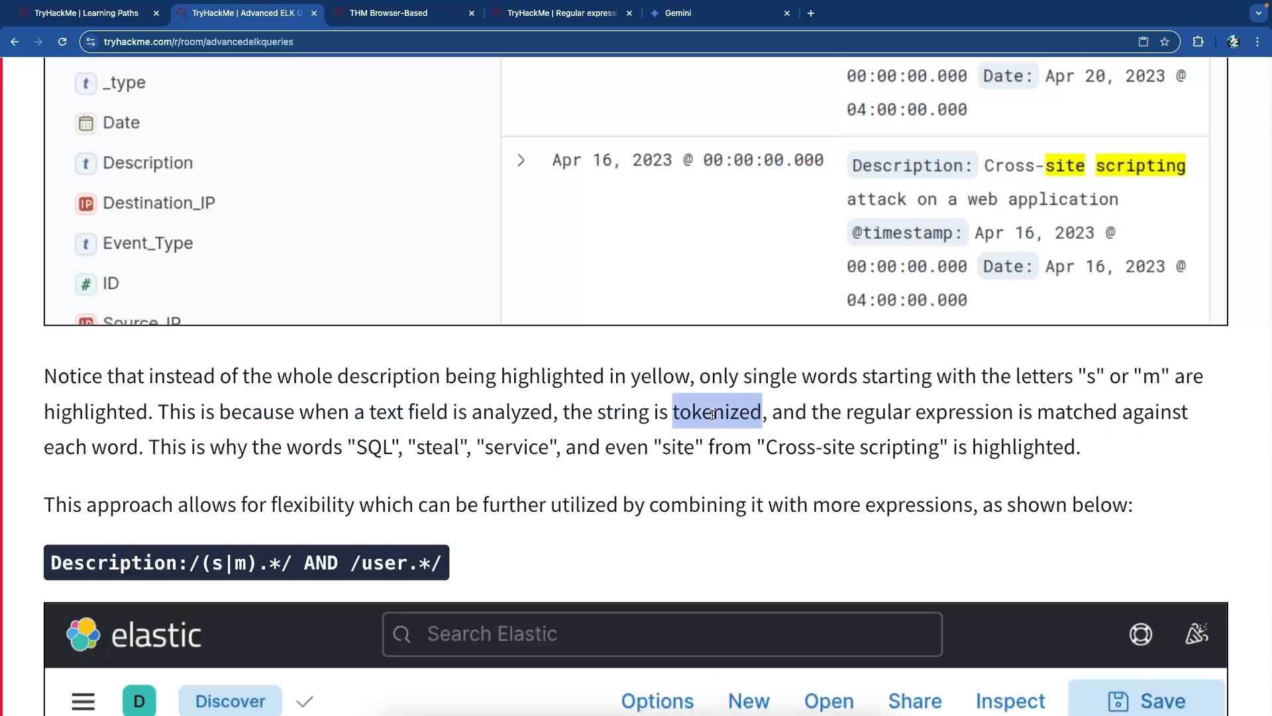
pyautogui.moveTo(813, 412); pyautogui.dragTo(1115, 417)
pyautogui.click(1116, 417)
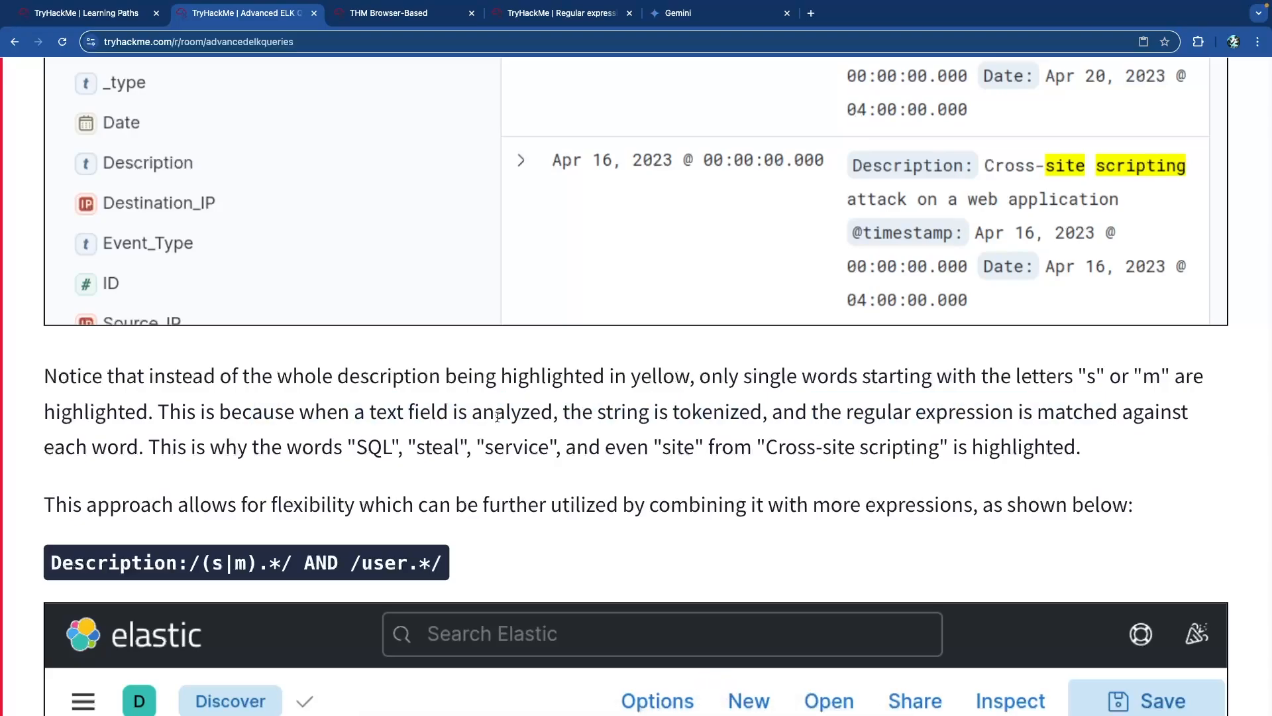
# Highlight the example words SQL, steal, service, and site from Cross-site scripting.
pyautogui.doubleClick(370, 449)
pyautogui.doubleClick(432, 448)
pyautogui.doubleClick(517, 449)
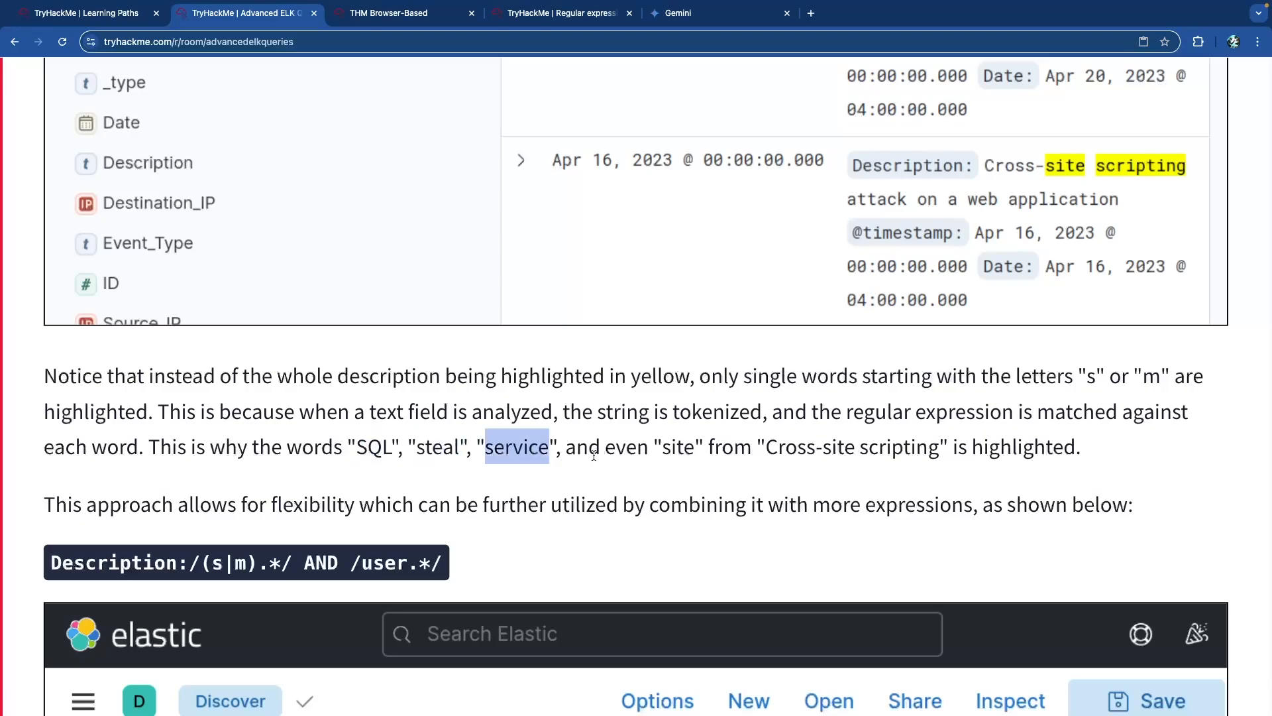
pyautogui.doubleClick(678, 448)
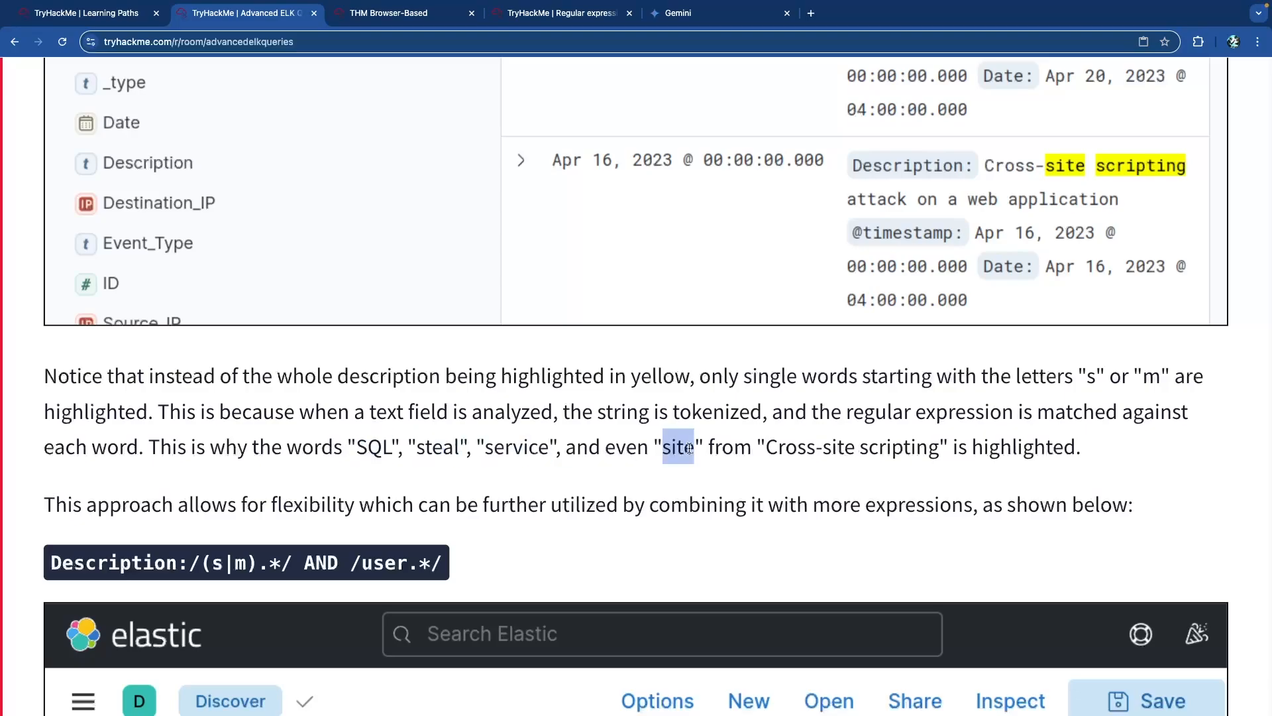
pyautogui.doubleClick(836, 449)
pyautogui.click(961, 451)
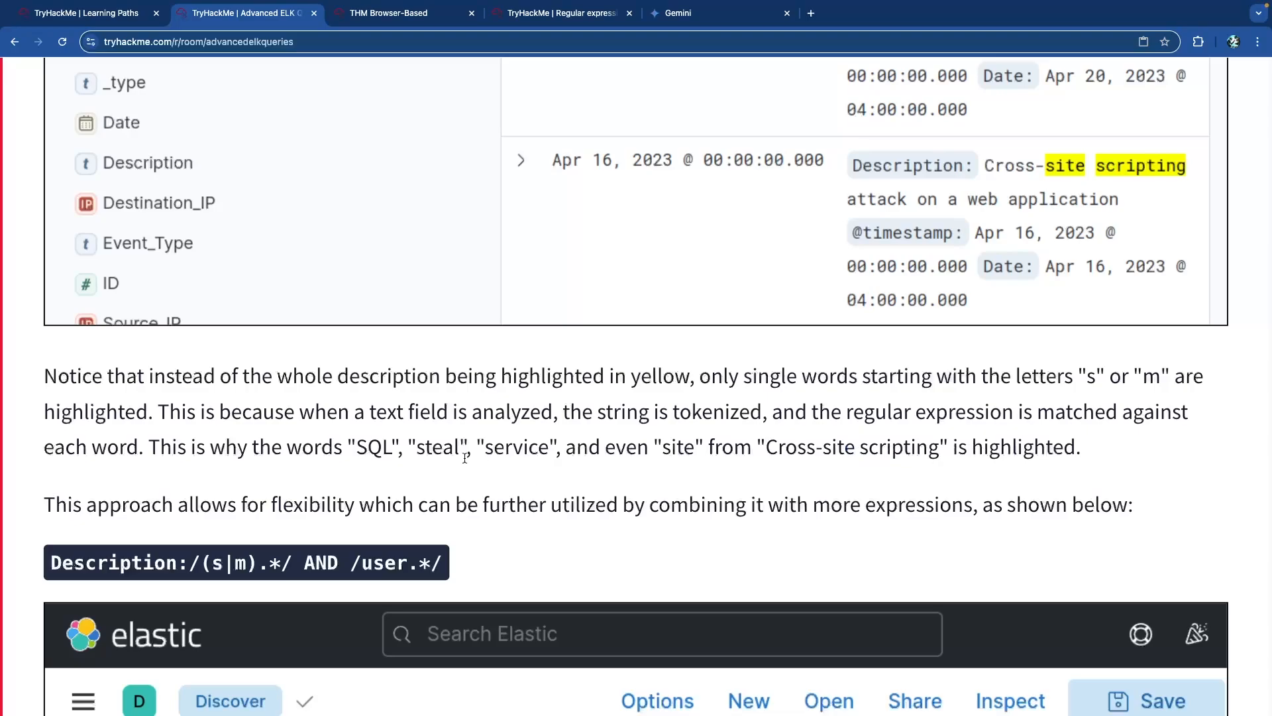
pyautogui.scroll(-5, 471, 457)
pyautogui.scroll(-1, 308, 352)
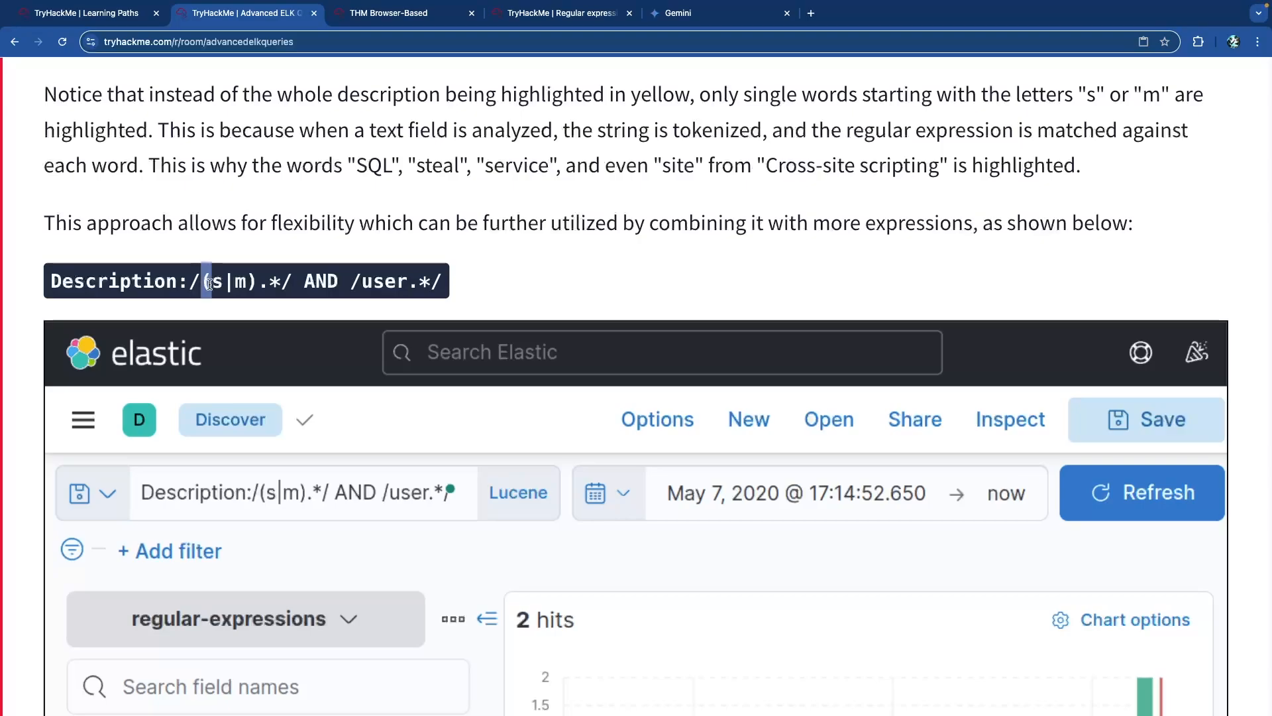
# Pick apart the combined (s|m) AND /user.*/ regex query, then scroll to 'Trying it out'.
pyautogui.moveTo(192, 283); pyautogui.dragTo(445, 288)
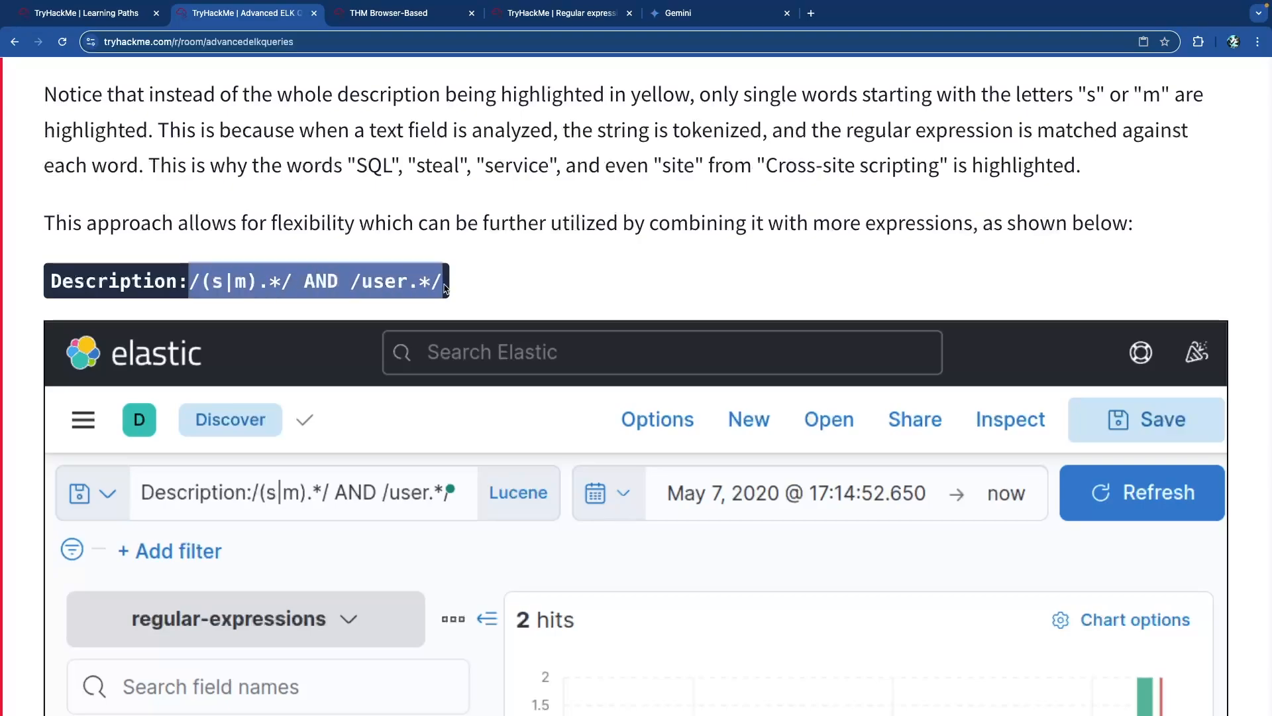
pyautogui.click(442, 285)
pyautogui.moveTo(201, 283)
pyautogui.mouseDown()
pyautogui.moveTo(273, 289)
pyautogui.moveTo(193, 285)
pyautogui.mouseUp()
pyautogui.click(285, 286)
pyautogui.click(288, 285)
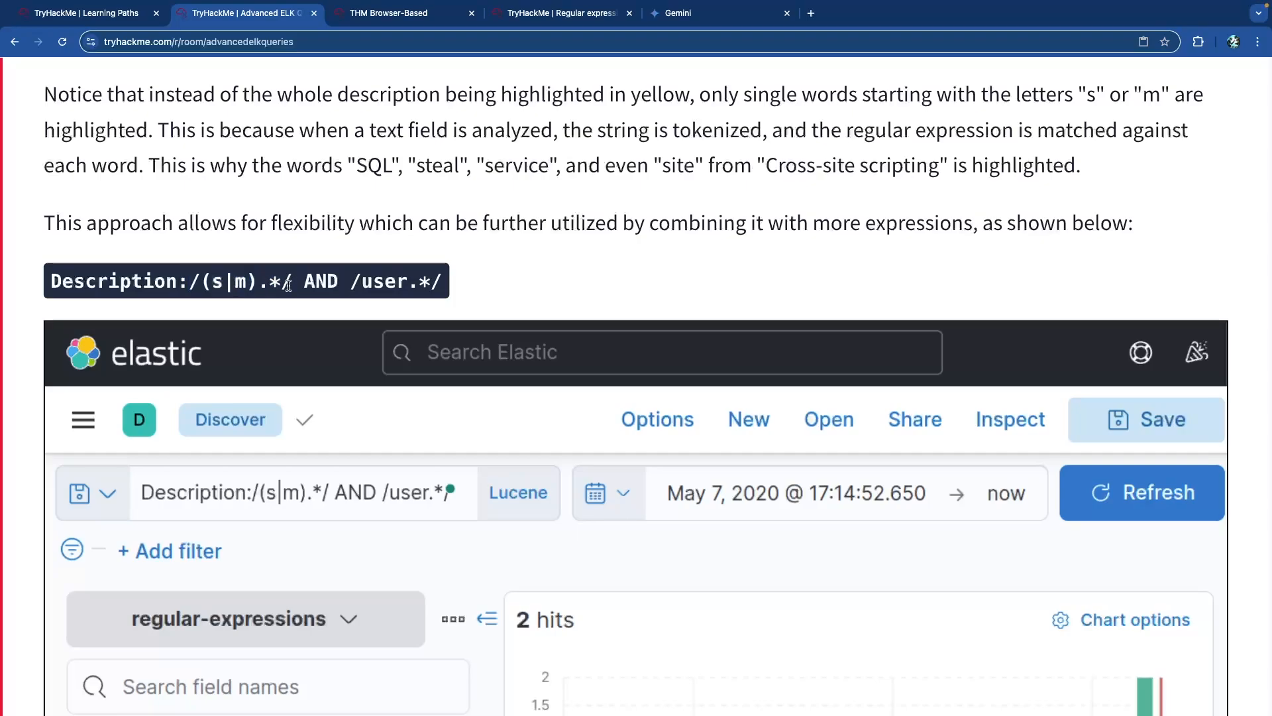
pyautogui.doubleClick(316, 284)
pyautogui.moveTo(350, 285); pyautogui.dragTo(428, 285)
pyautogui.click(429, 288)
pyautogui.click(428, 284)
pyautogui.scroll(-8, 447, 298)
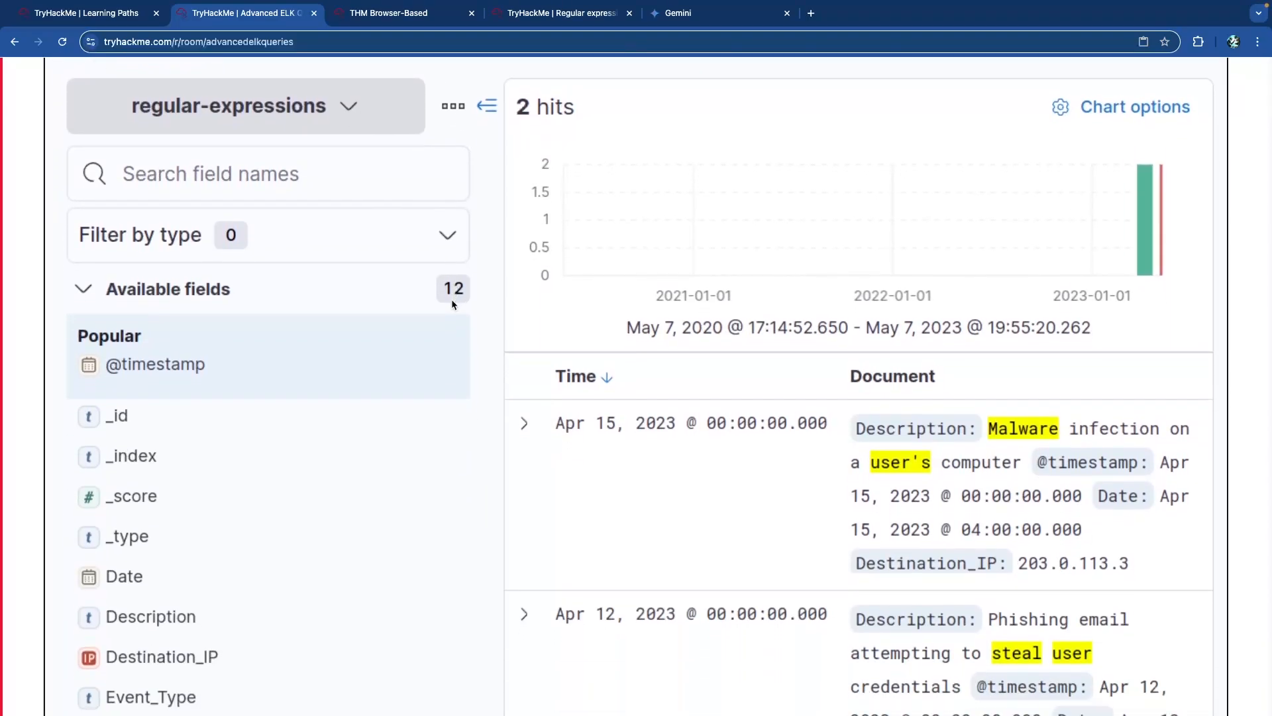
pyautogui.scroll(-1, 747, 340)
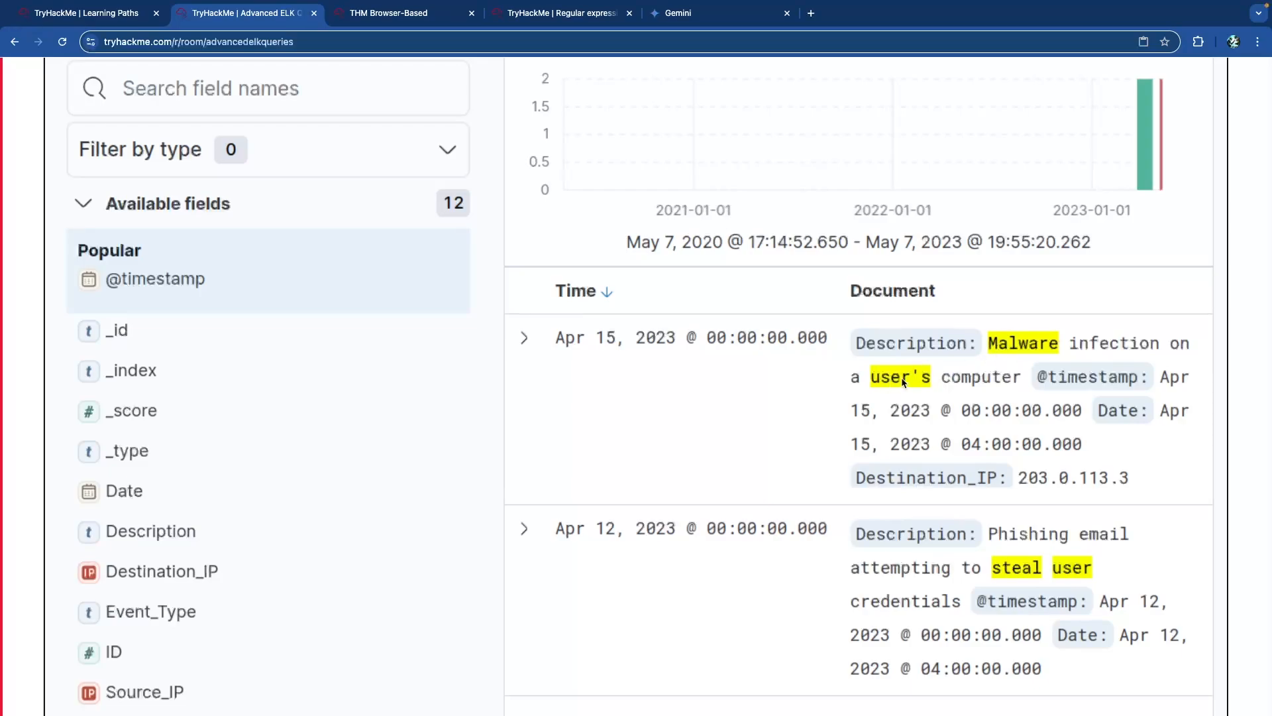
pyautogui.scroll(-2, 953, 464)
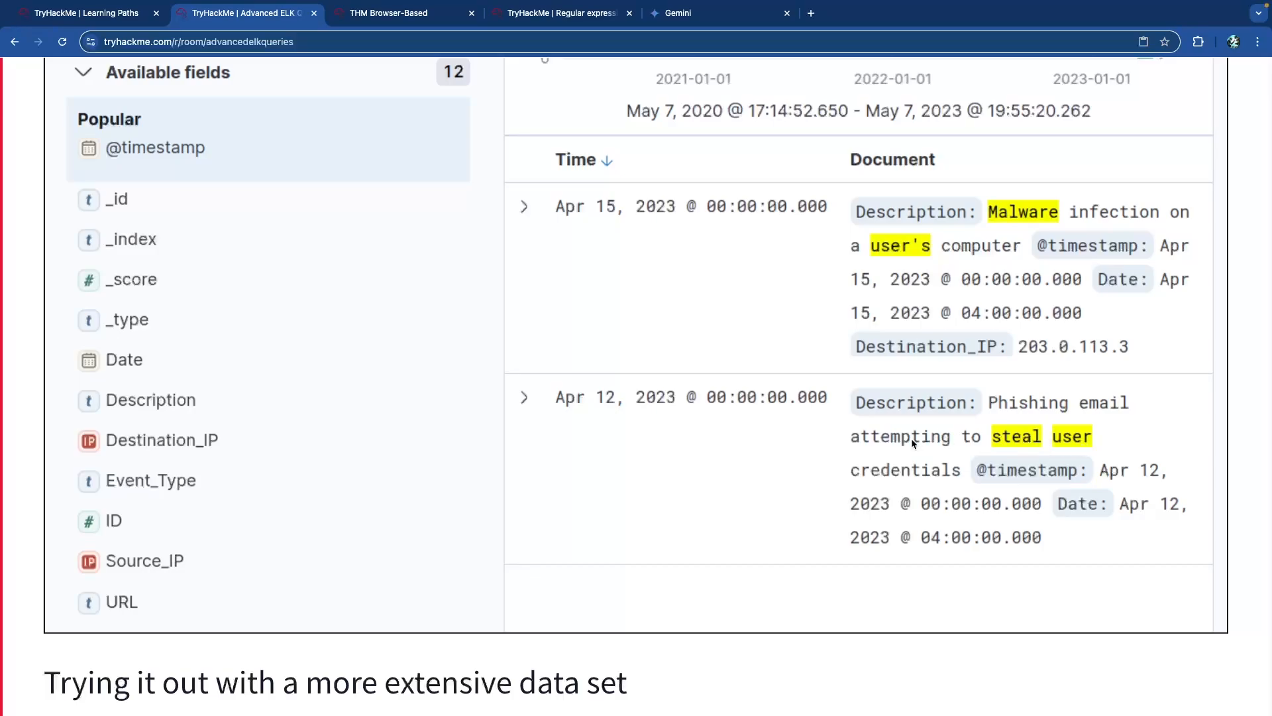
pyautogui.scroll(-5, 662, 437)
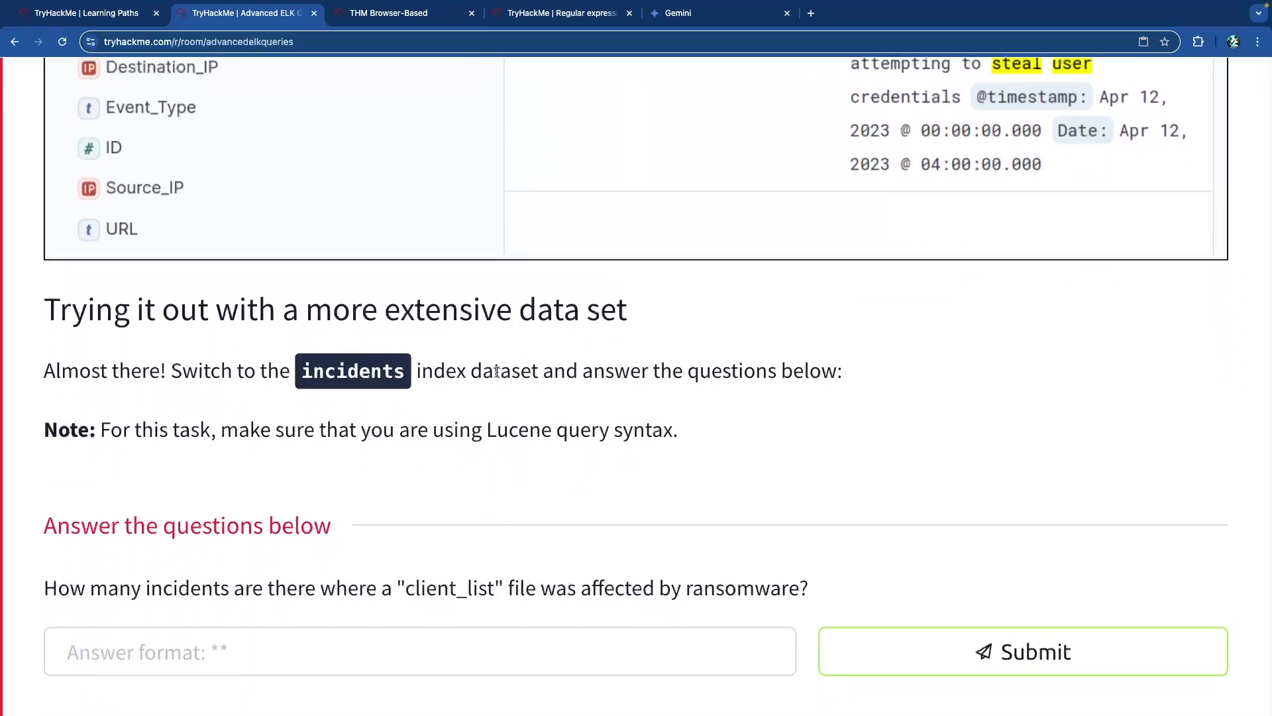
# Highlight the Lucene syntax note and the question about ransomware hitting the 'client_list' file.
pyautogui.scroll(-4, 706, 387)
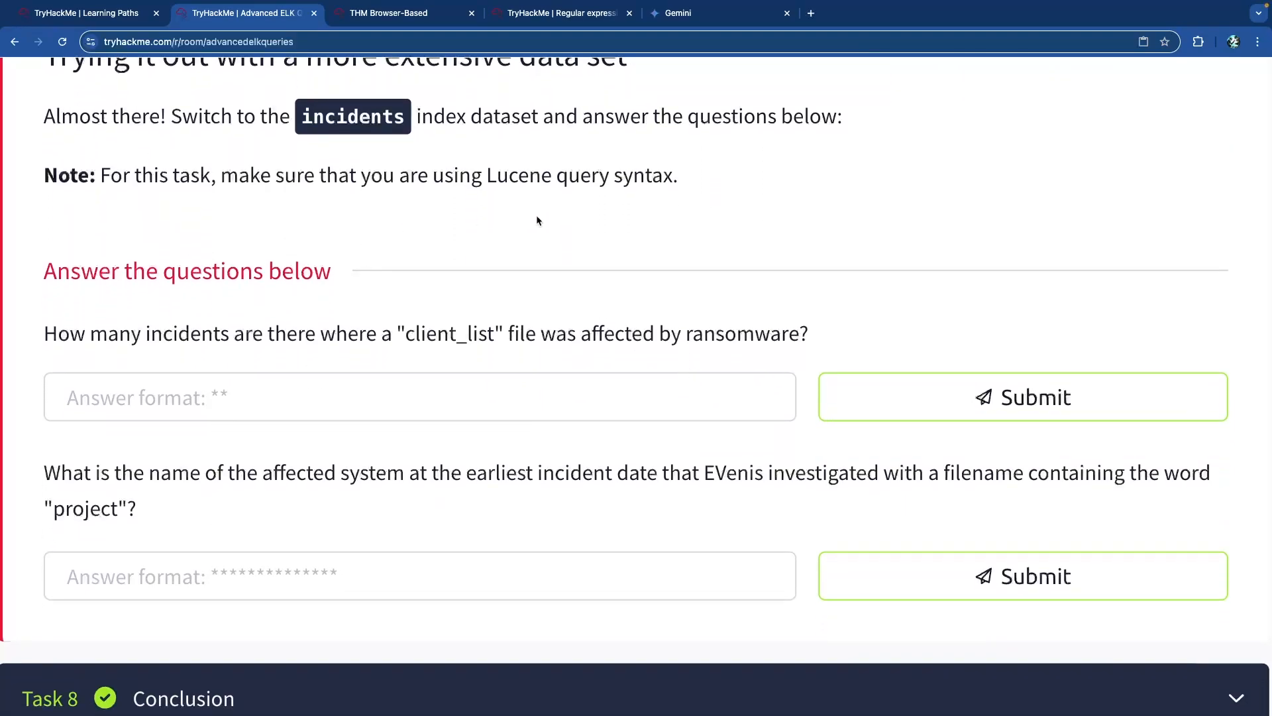
pyautogui.moveTo(442, 178); pyautogui.dragTo(658, 177)
pyautogui.click(404, 301)
pyautogui.moveTo(139, 334); pyautogui.dragTo(757, 335)
pyautogui.click(462, 346)
pyautogui.click(517, 335)
pyautogui.click(757, 334)
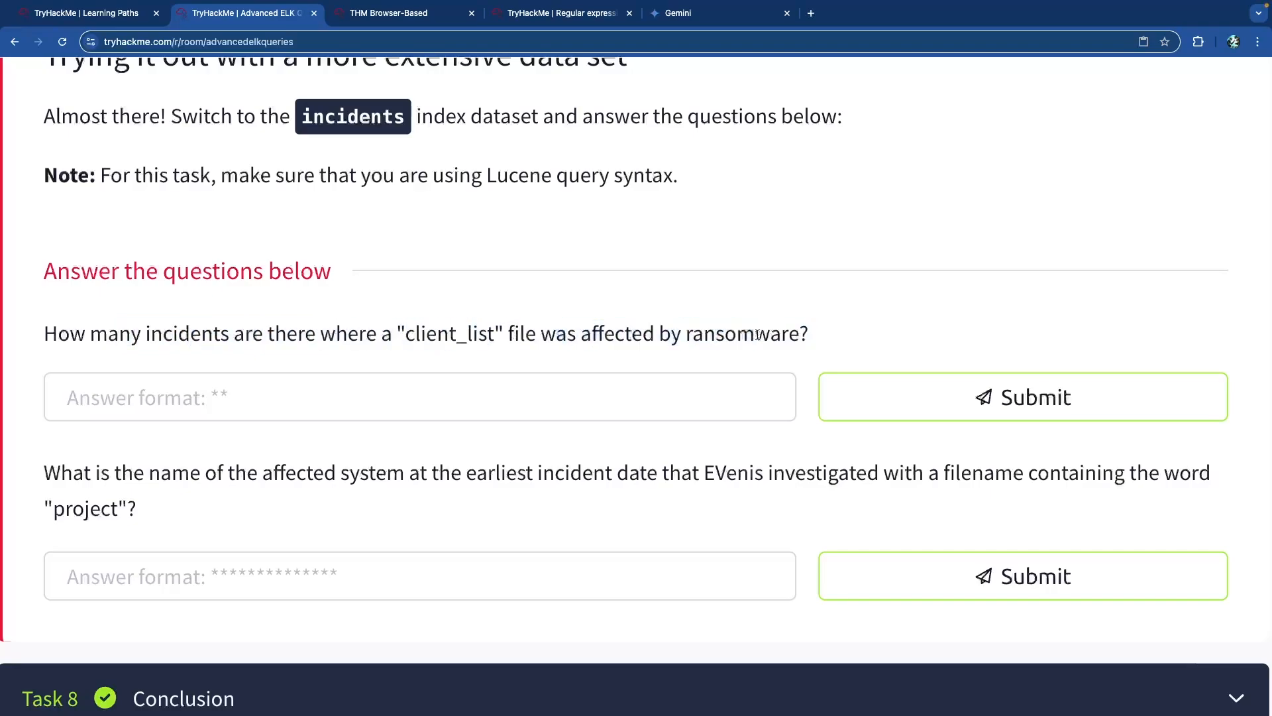
pyautogui.doubleClick(522, 335)
pyautogui.moveTo(495, 338); pyautogui.dragTo(405, 335)
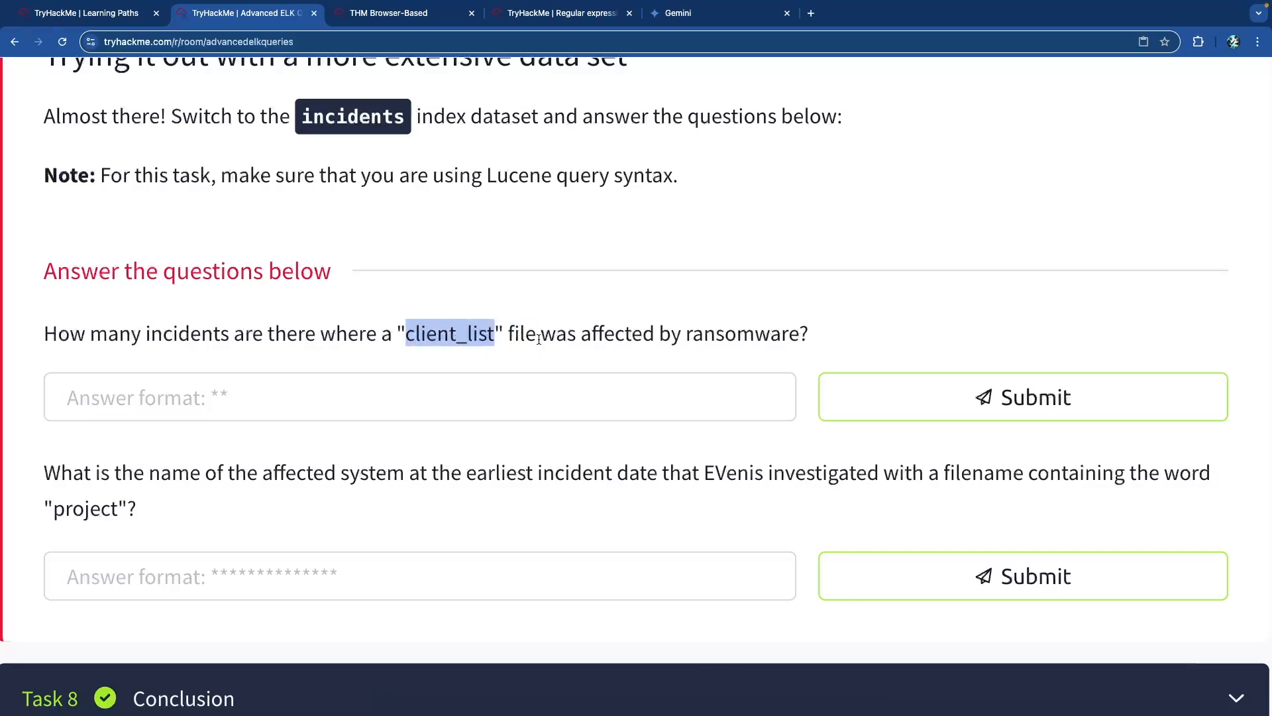
pyautogui.click(637, 343)
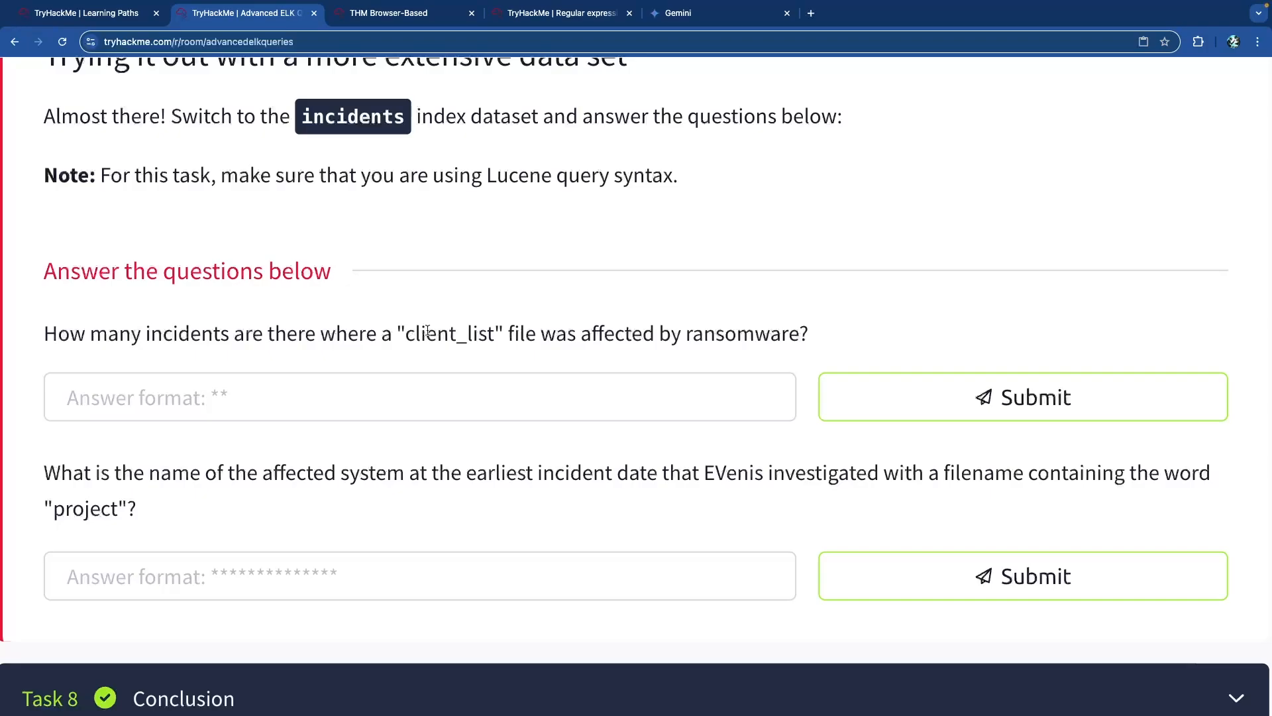
# Switch to the browser-based Kibana machine in fullscreen and scroll the incidents index's available fields.
pyautogui.click(402, 26)
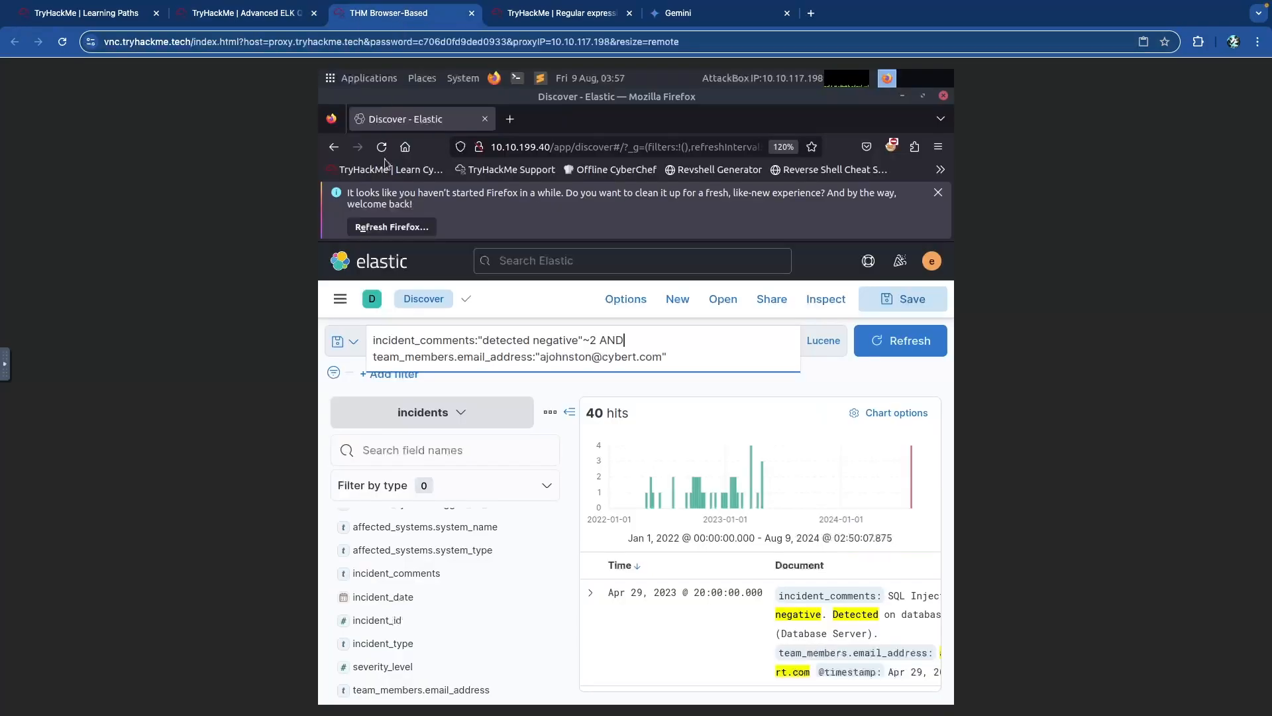
pyautogui.click(7, 370)
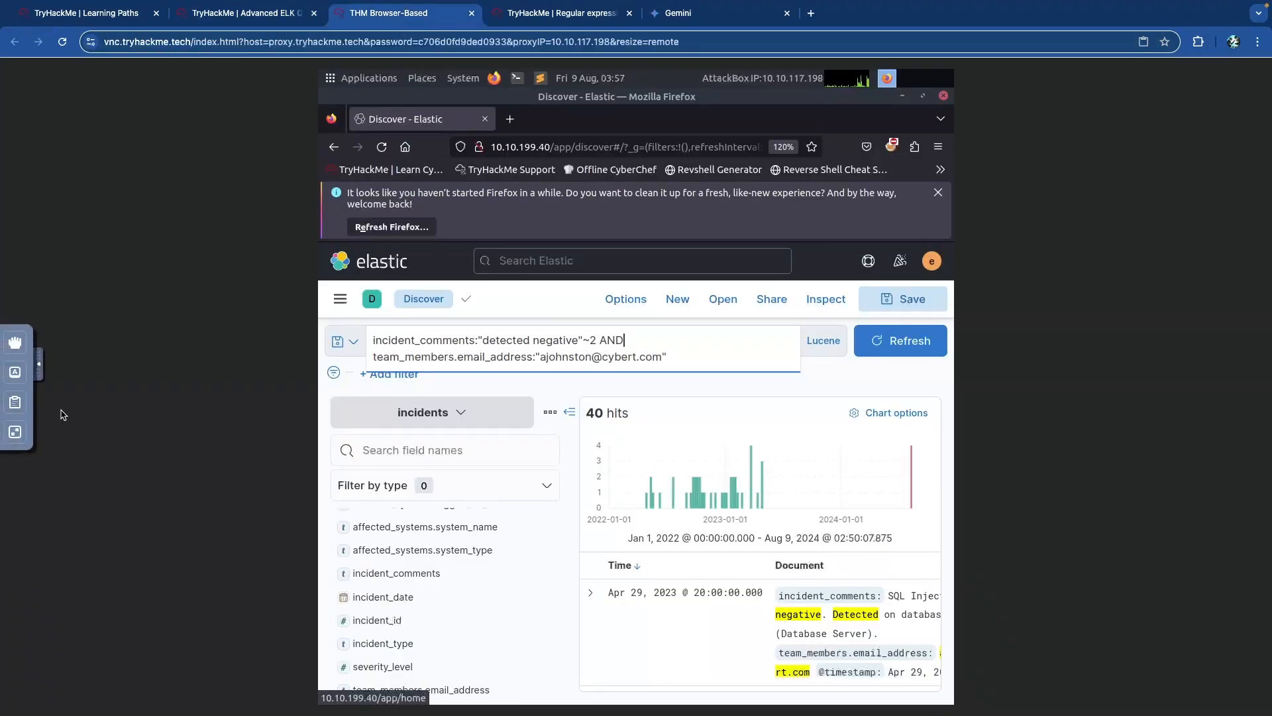
pyautogui.click(15, 432)
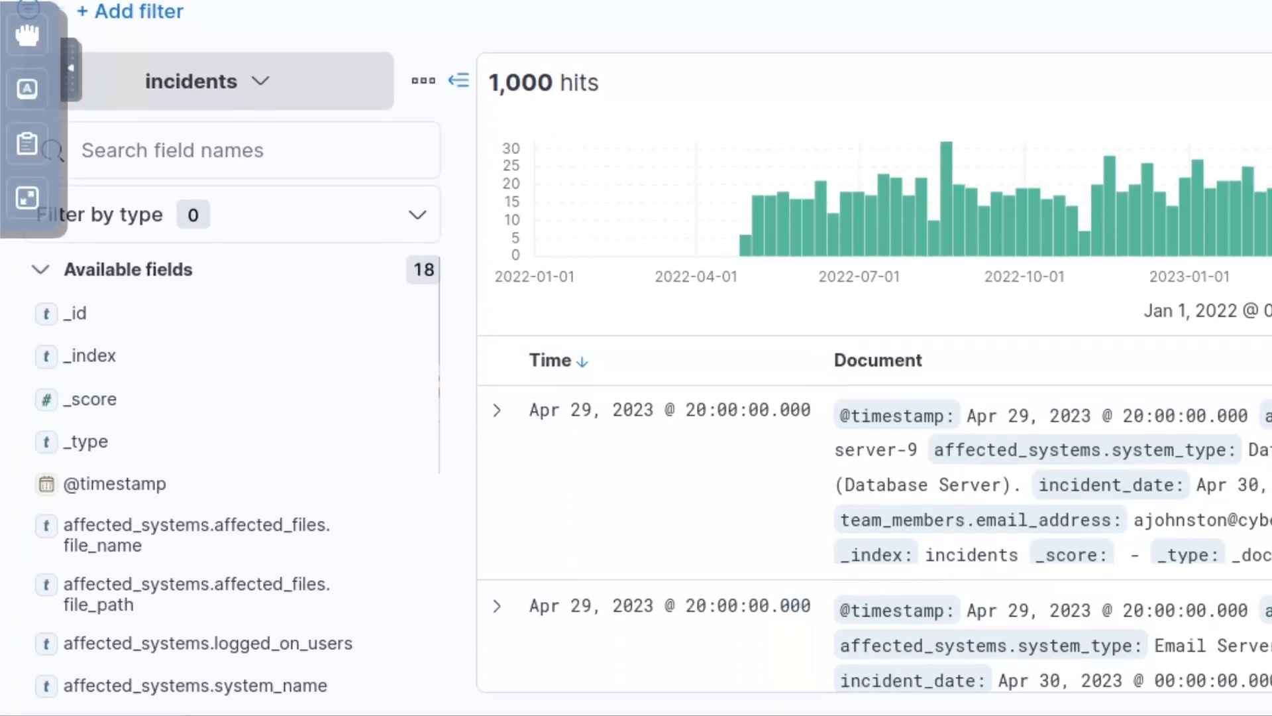
pyautogui.moveTo(150, 526)
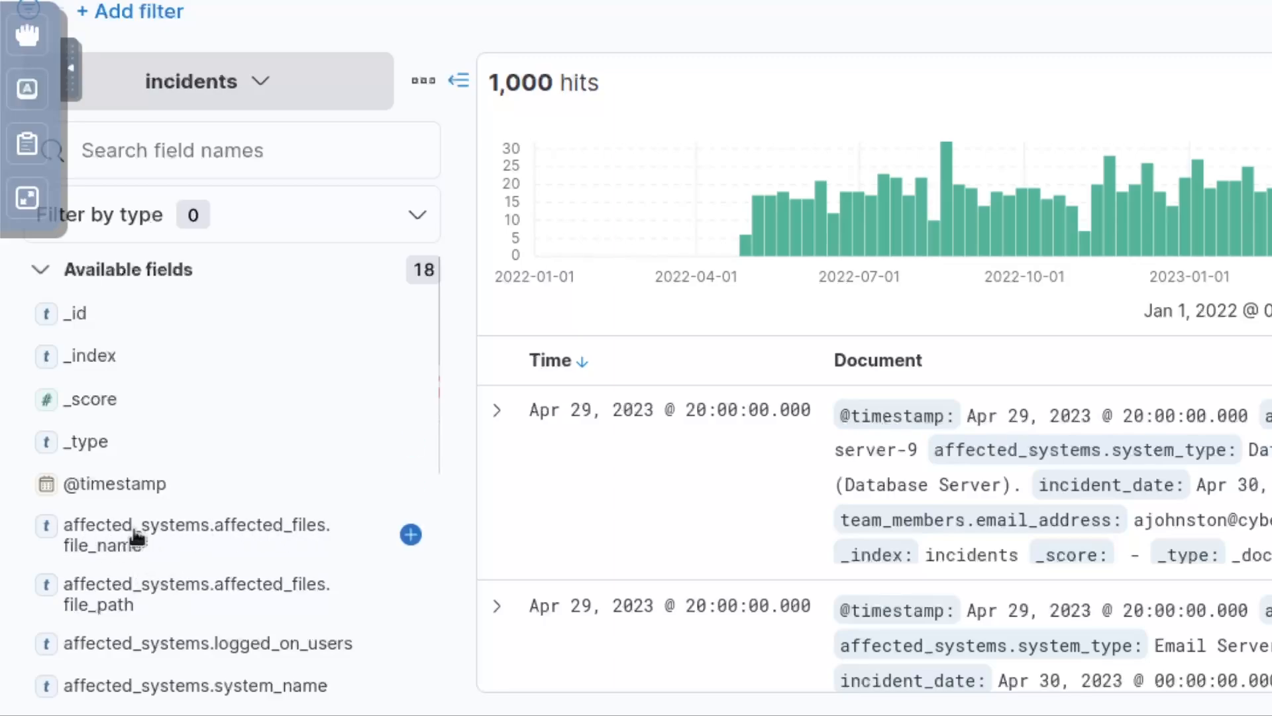
pyautogui.scroll(-3, 179, 519)
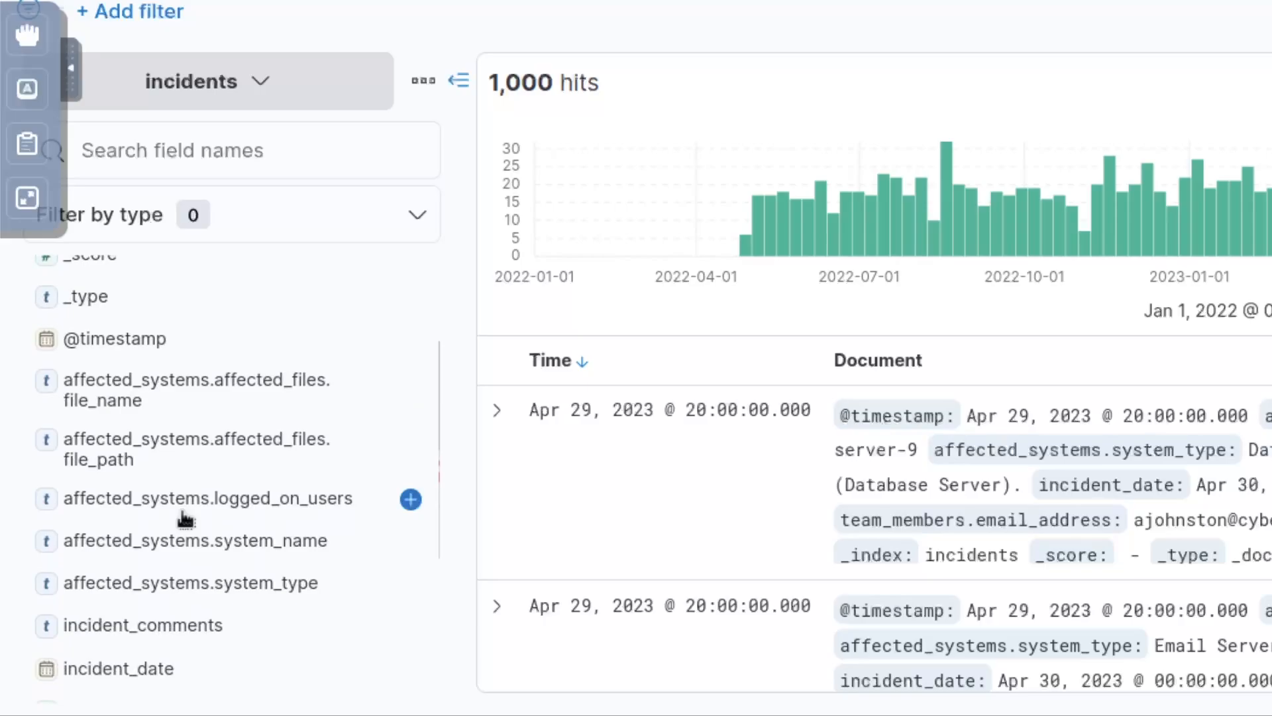
pyautogui.scroll(-5, 185, 519)
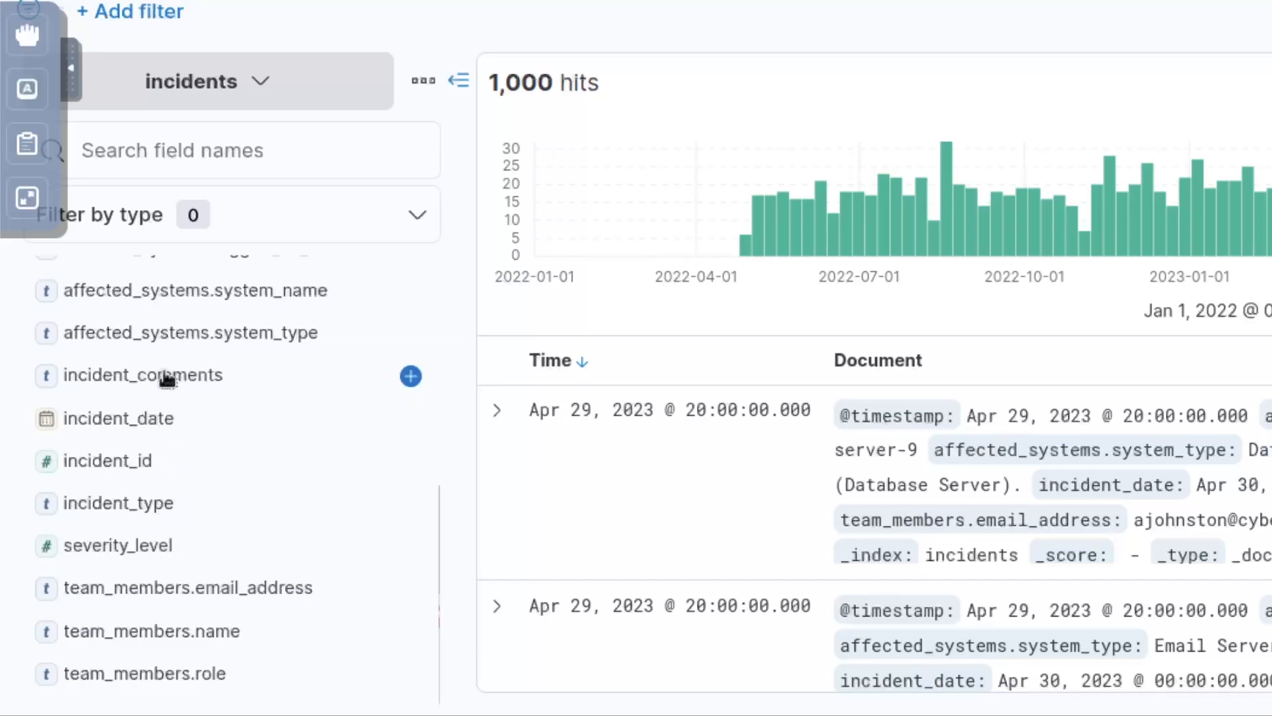
pyautogui.scroll(6, 179, 381)
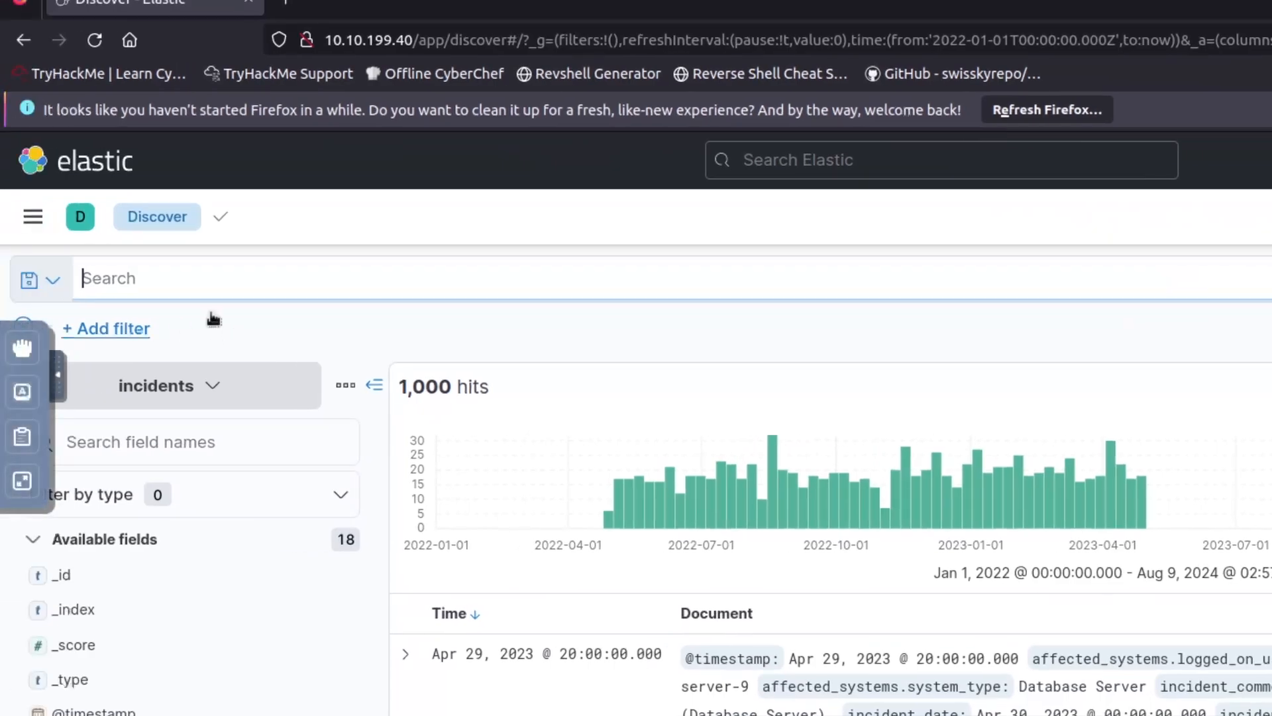
# Search Discover for incident_type:"Ransomware".
pyautogui.click(243, 278)
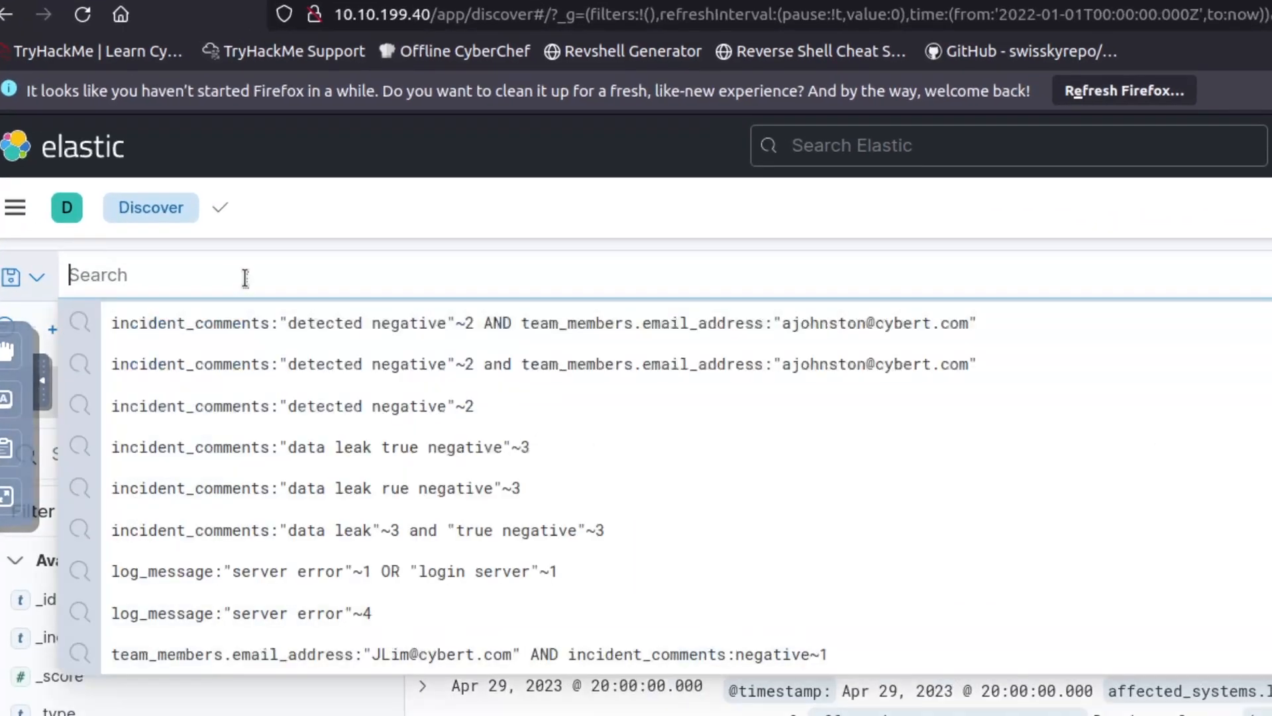
pyautogui.write('incident_type:"Ransomware"')
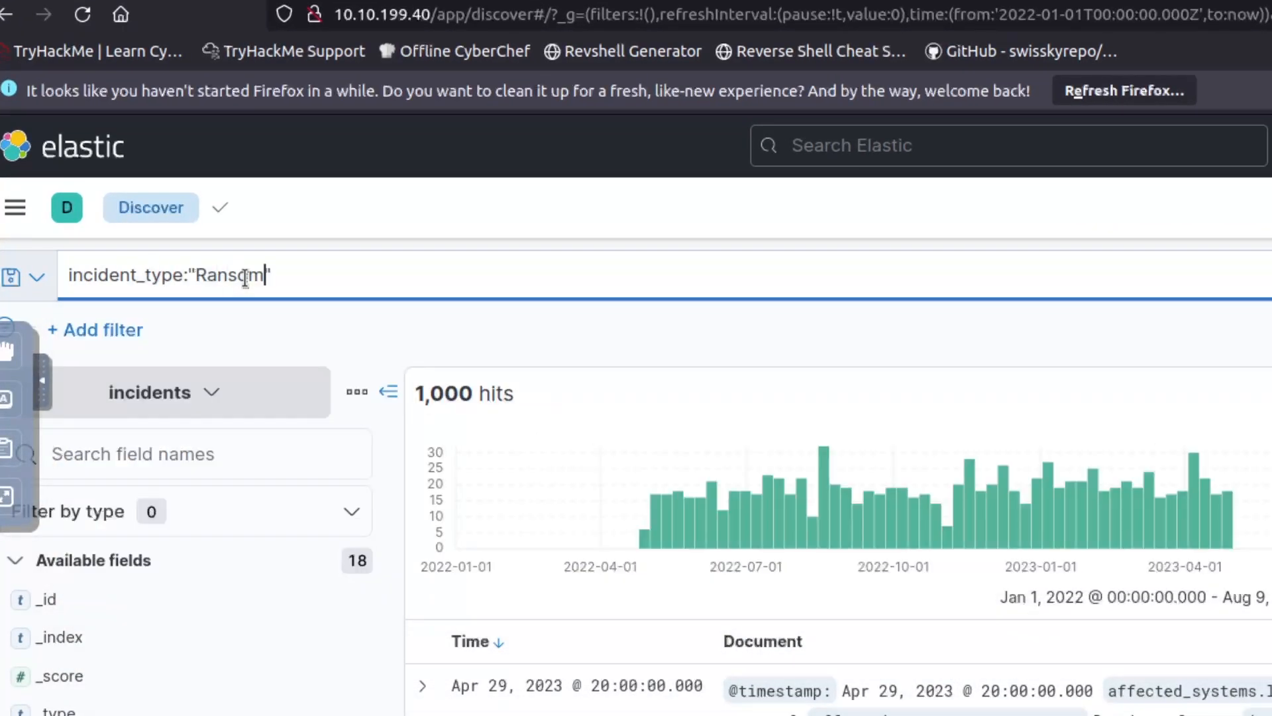
pyautogui.press('Return')
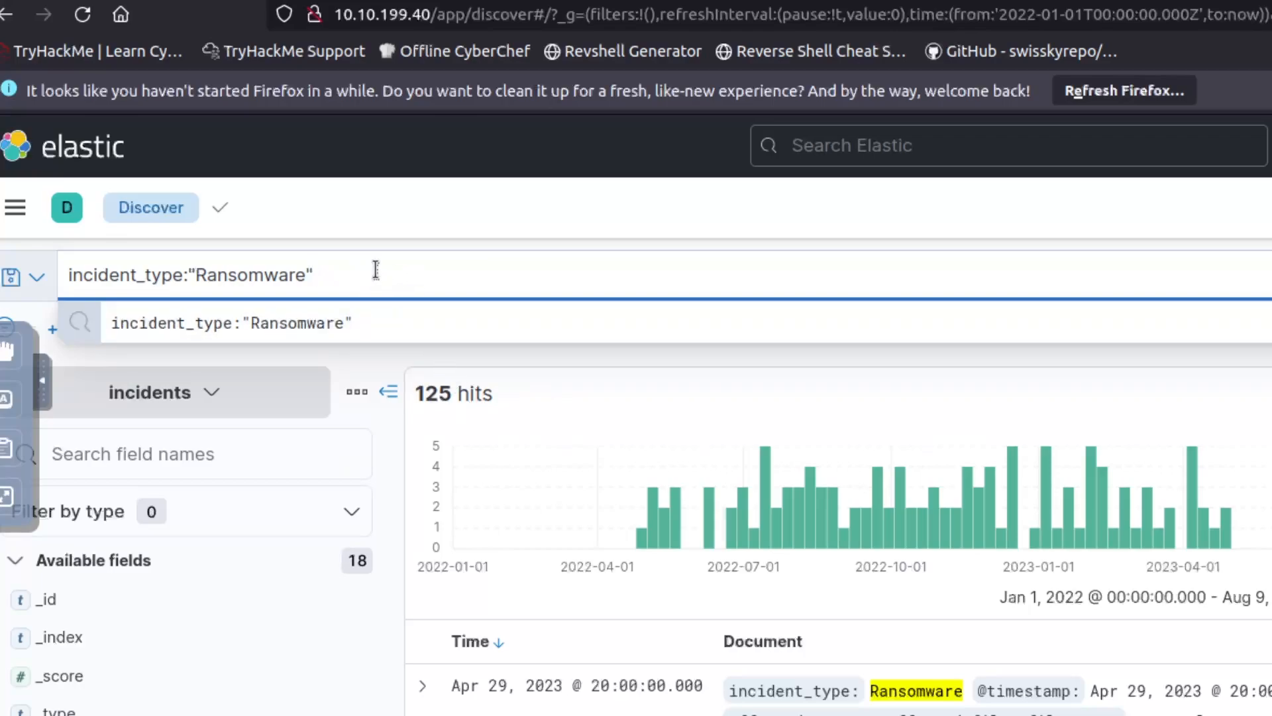
# Extend the query with AND affected_systems.affected_files.file_name matching the client_list.* pattern and run it.
pyautogui.write('and')
pyautogui.press('BackSpace')
pyautogui.press('BackSpace')
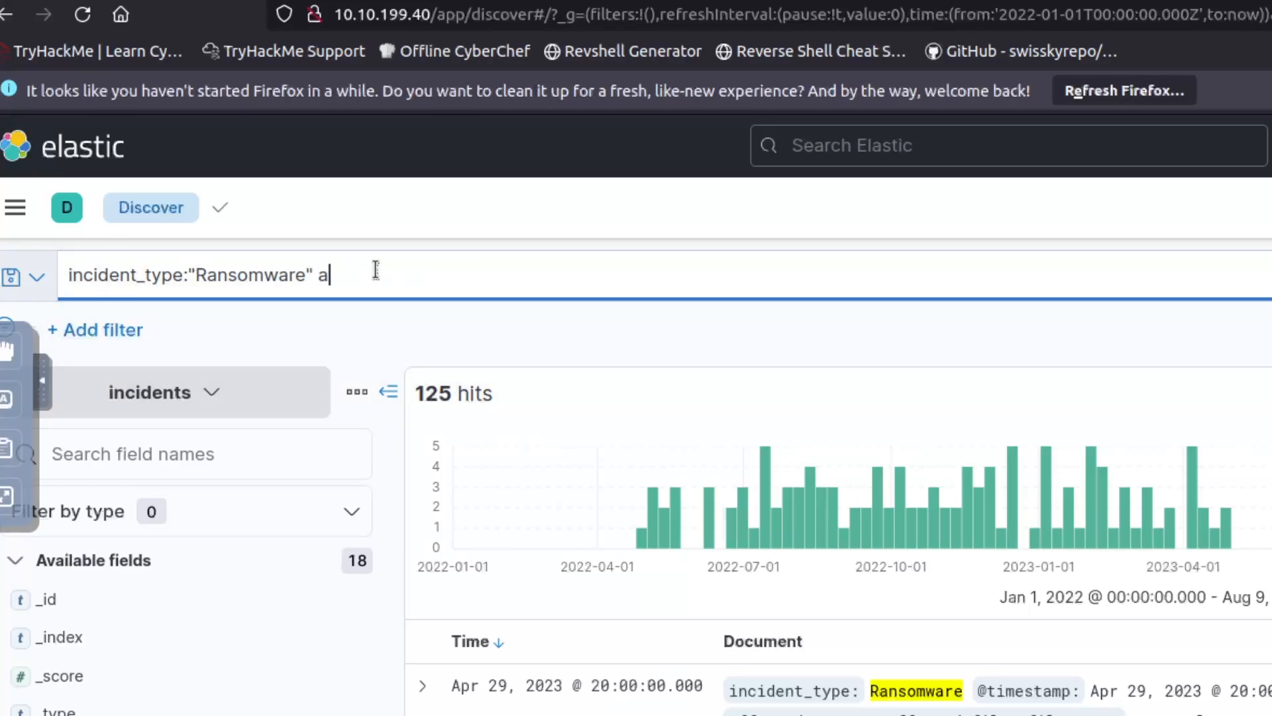
pyautogui.write('and')
pyautogui.press('BackSpace')
pyautogui.press('BackSpace')
pyautogui.press('BackSpace')
pyautogui.write('AND affected_systems.affected_files.file_name:"/')
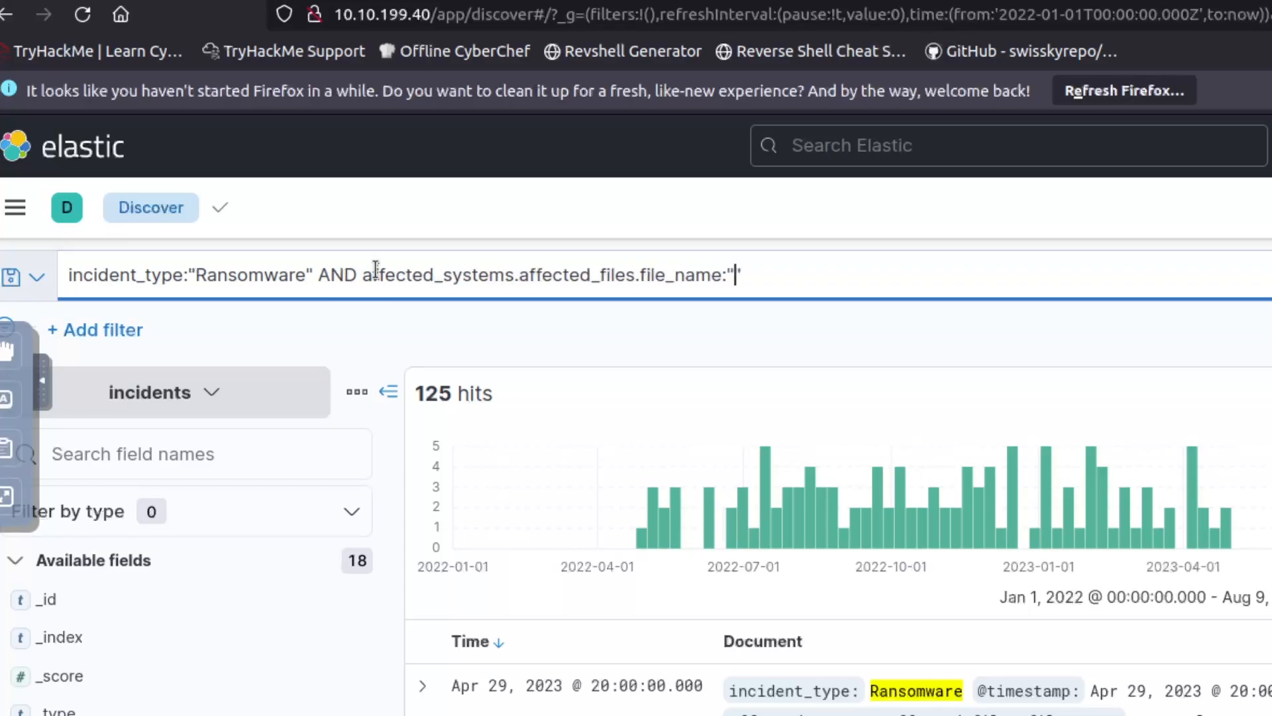
pyautogui.write('client_list.*/')
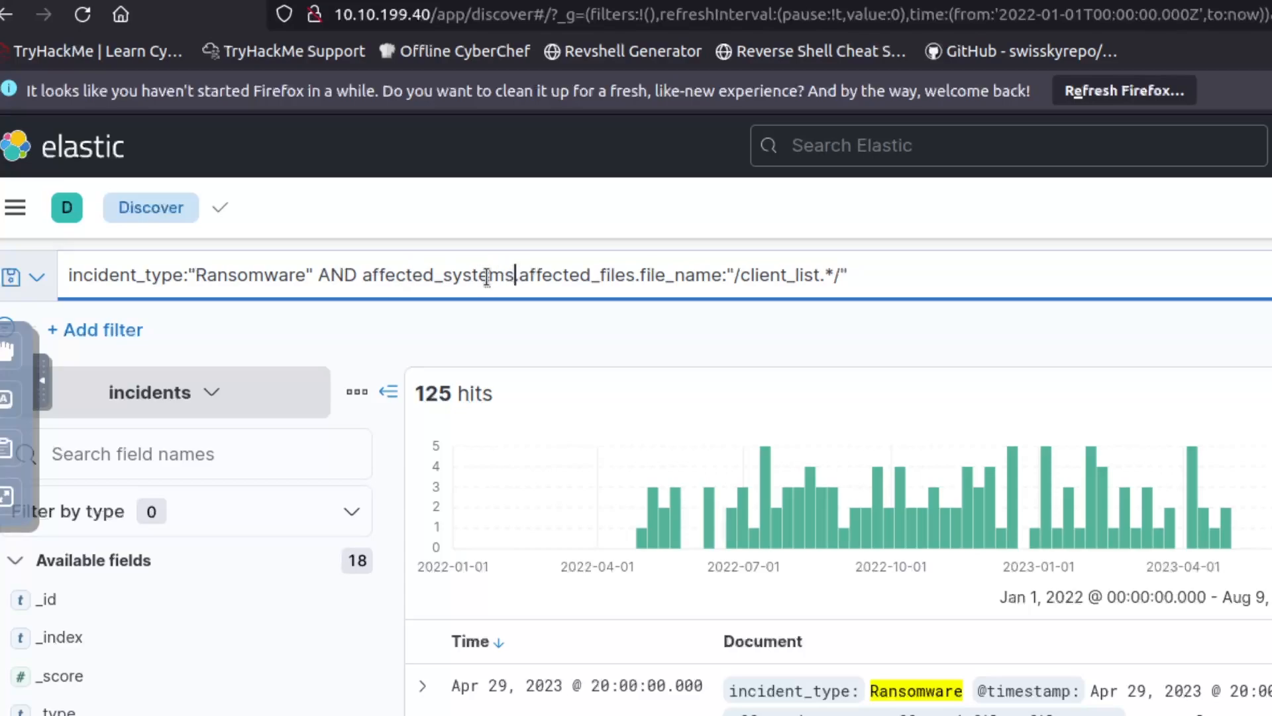
pyautogui.click(727, 275)
pyautogui.click(849, 276)
pyautogui.moveTo(840, 276); pyautogui.dragTo(731, 276)
pyautogui.click(732, 275)
pyautogui.click(980, 279)
pyautogui.press('Return')
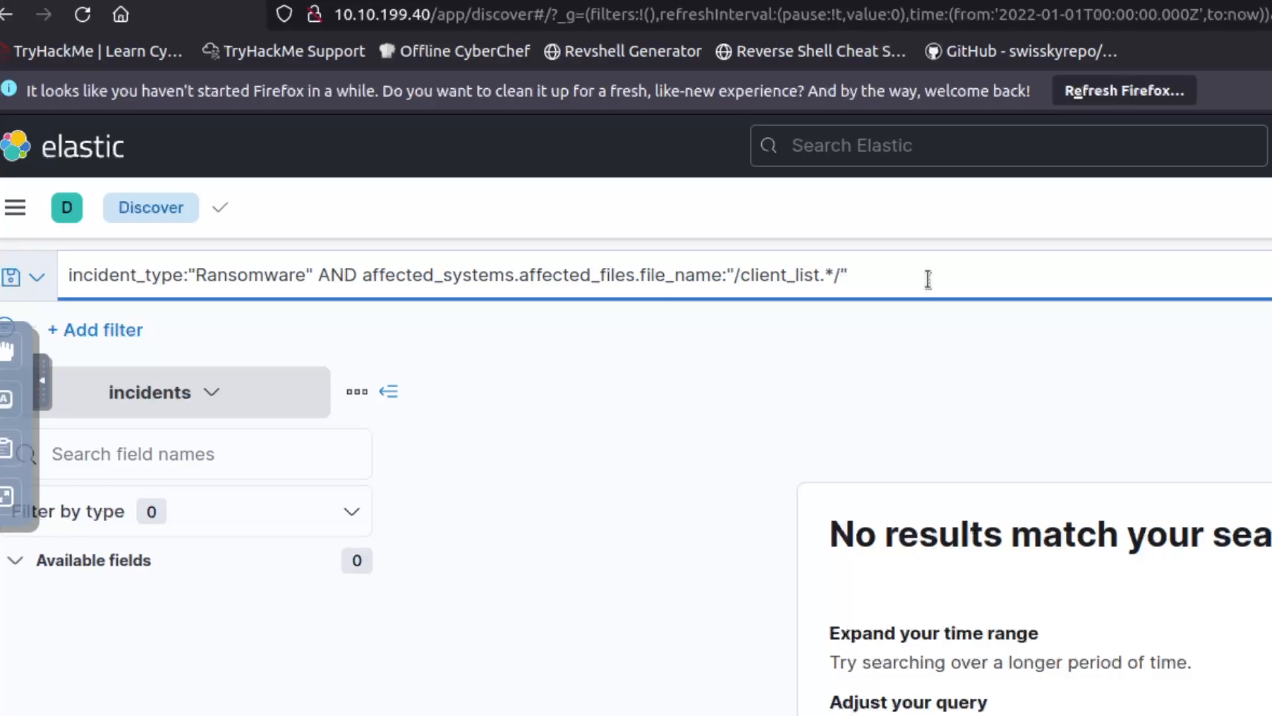
# Remove the quote before /client_list.*/ so the regex is unquoted, and rerun for 70 hits.
pyautogui.click(929, 279)
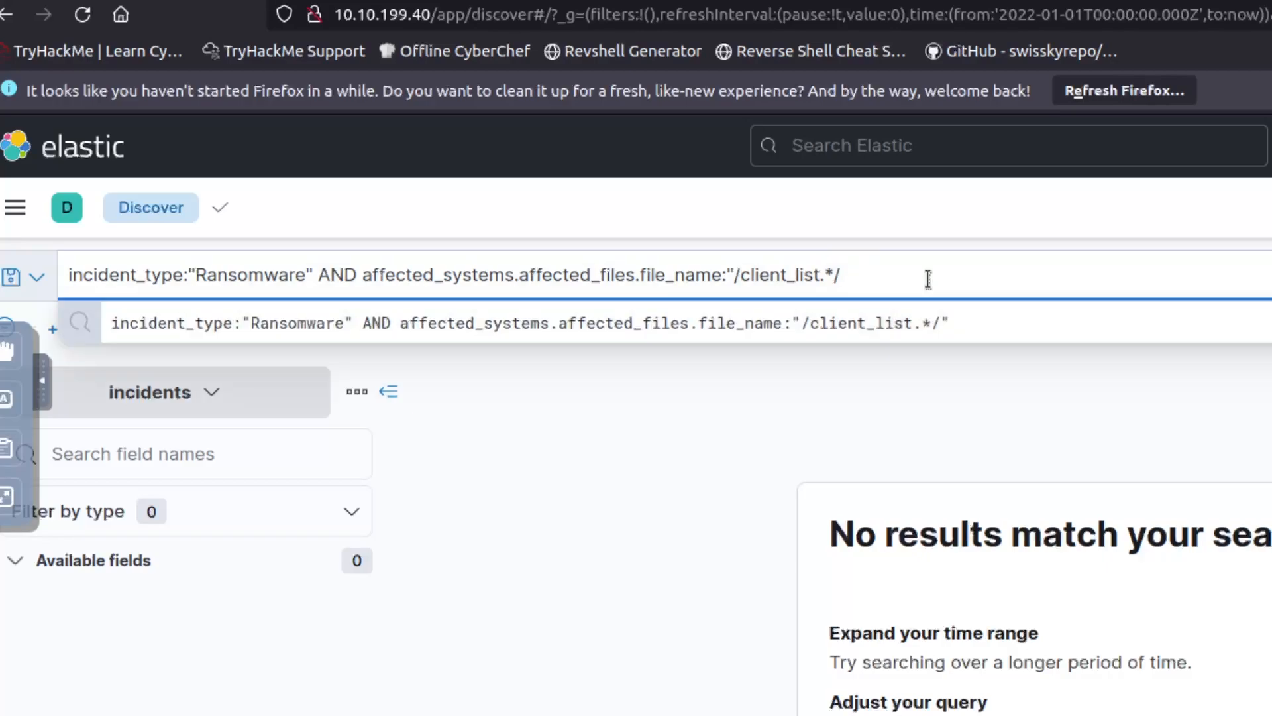
pyautogui.click(736, 277)
pyautogui.press('BackSpace')
pyautogui.press('Return')
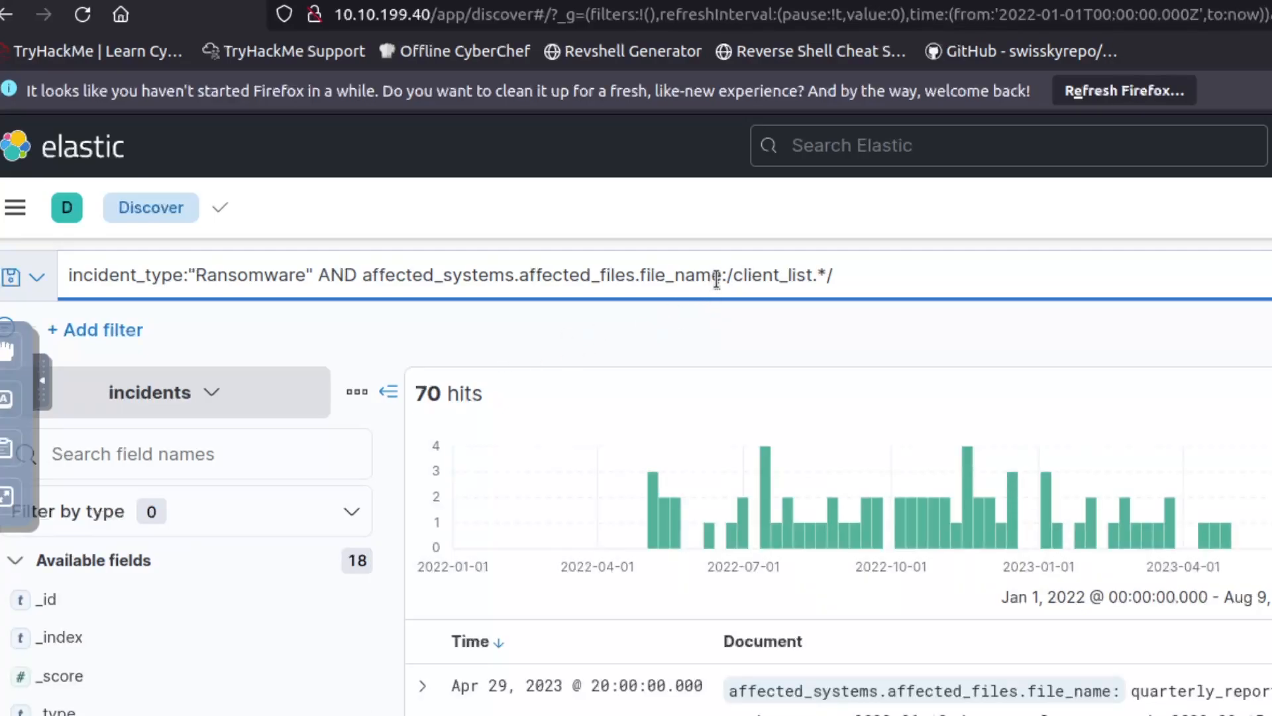
pyautogui.click(862, 277)
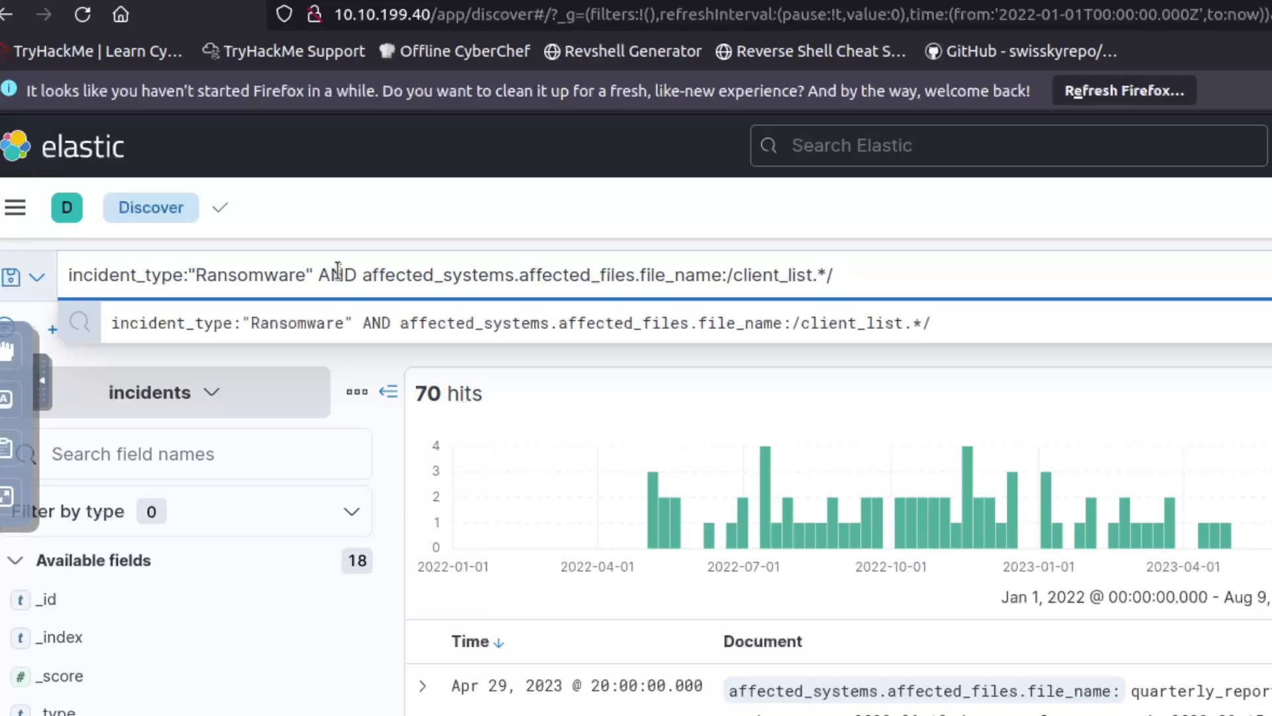
# Highlight the Ransomware condition in the 70-hit client_list query to review it.
pyautogui.doubleClick(250, 273)
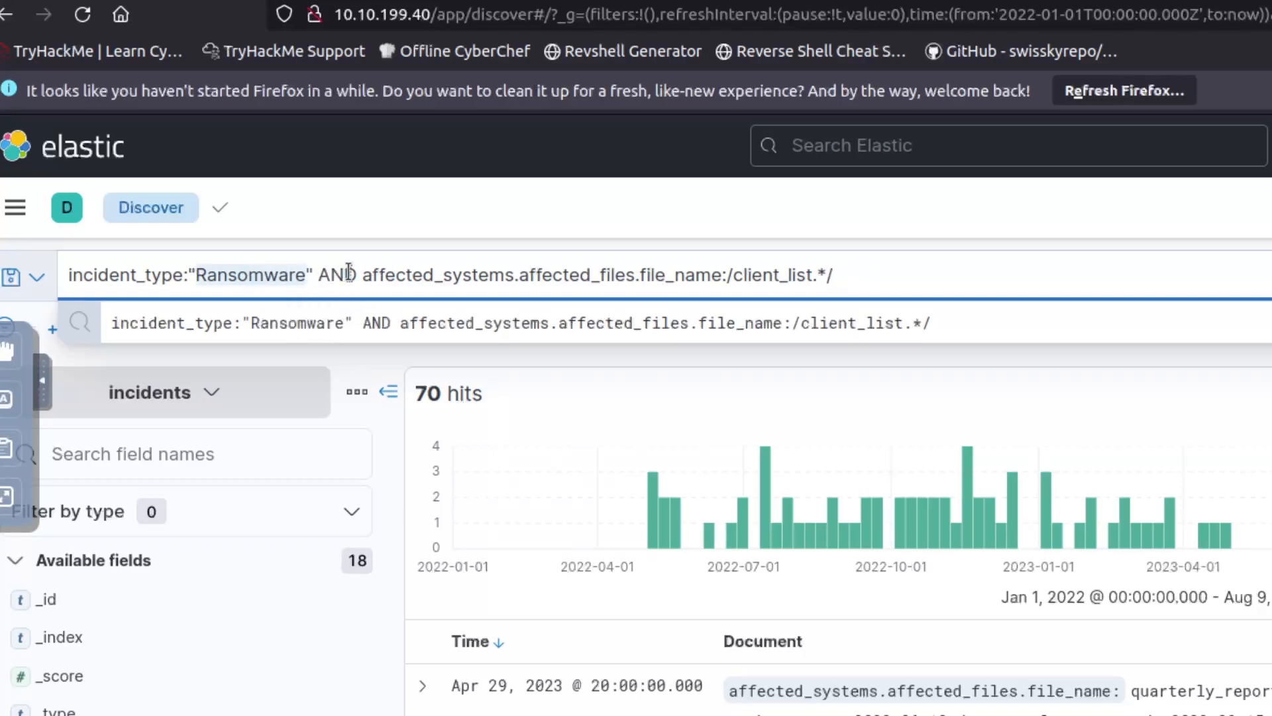
pyautogui.click(411, 274)
pyautogui.click(788, 275)
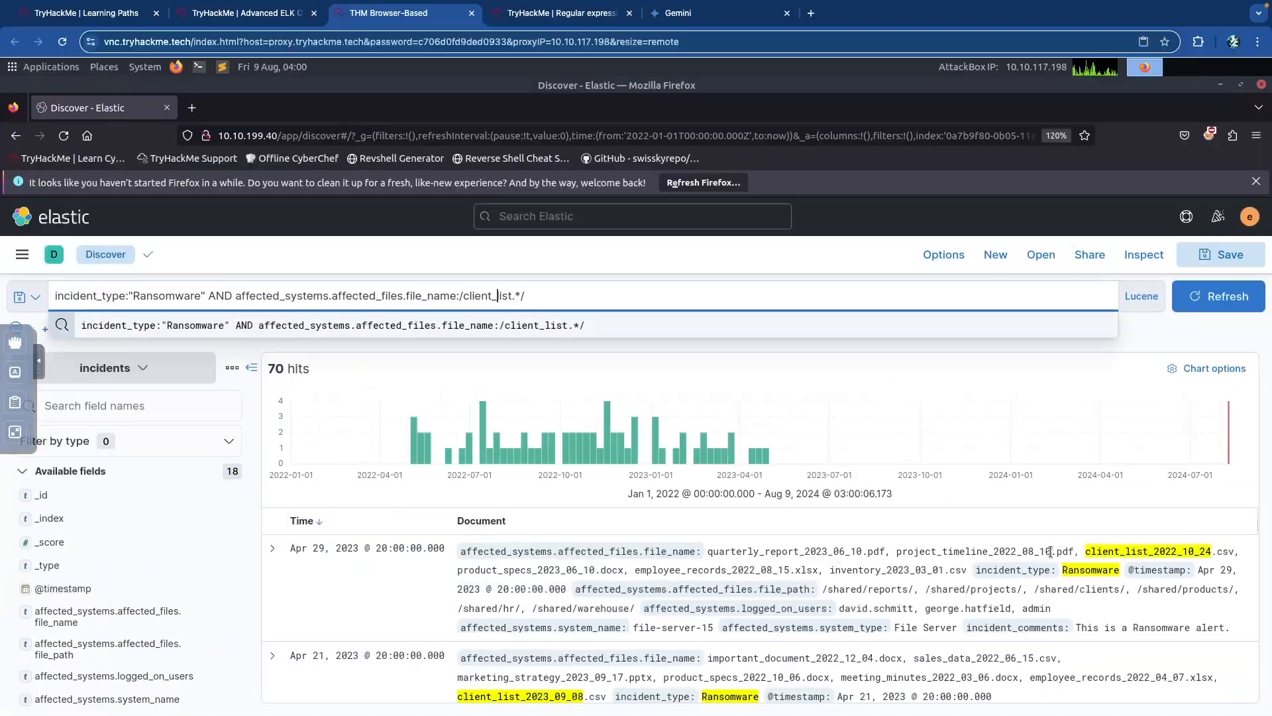
pyautogui.scroll(-5, 646, 663)
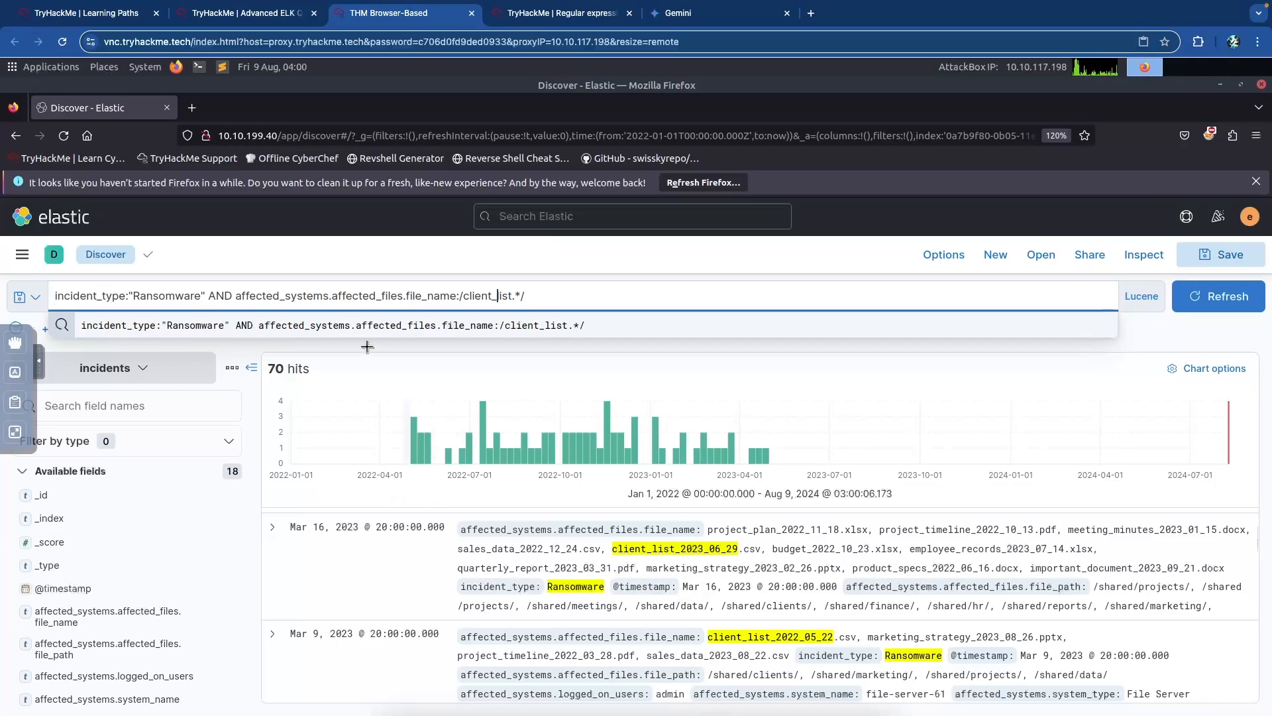
# Enter 70 as the ransomware client_list incident count in TryHackMe.
pyautogui.hotkey('ctrl', 'shift', 'Tab')
pyautogui.click(298, 397)
pyautogui.write('70')
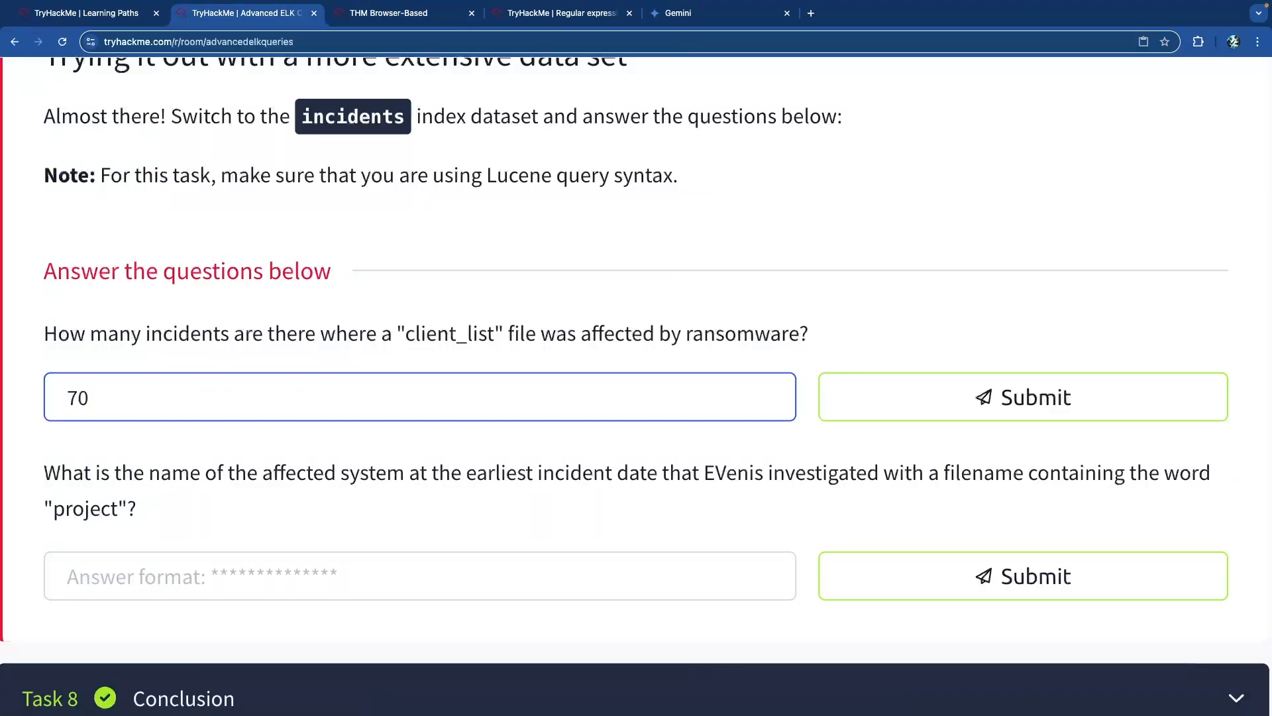
pyautogui.press('Return')
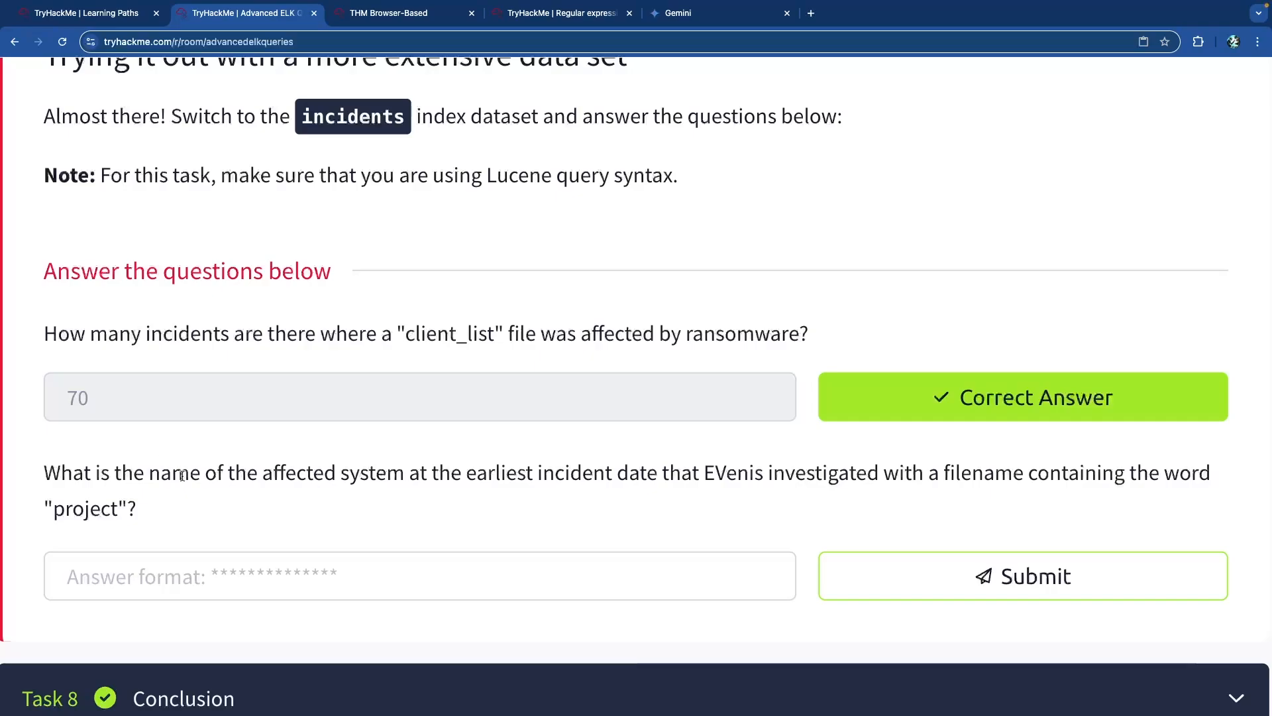
# Read the second question, highlighting the investigator's name and the word project.
pyautogui.moveTo(60, 476); pyautogui.dragTo(558, 475)
pyautogui.click(559, 475)
pyautogui.doubleClick(729, 474)
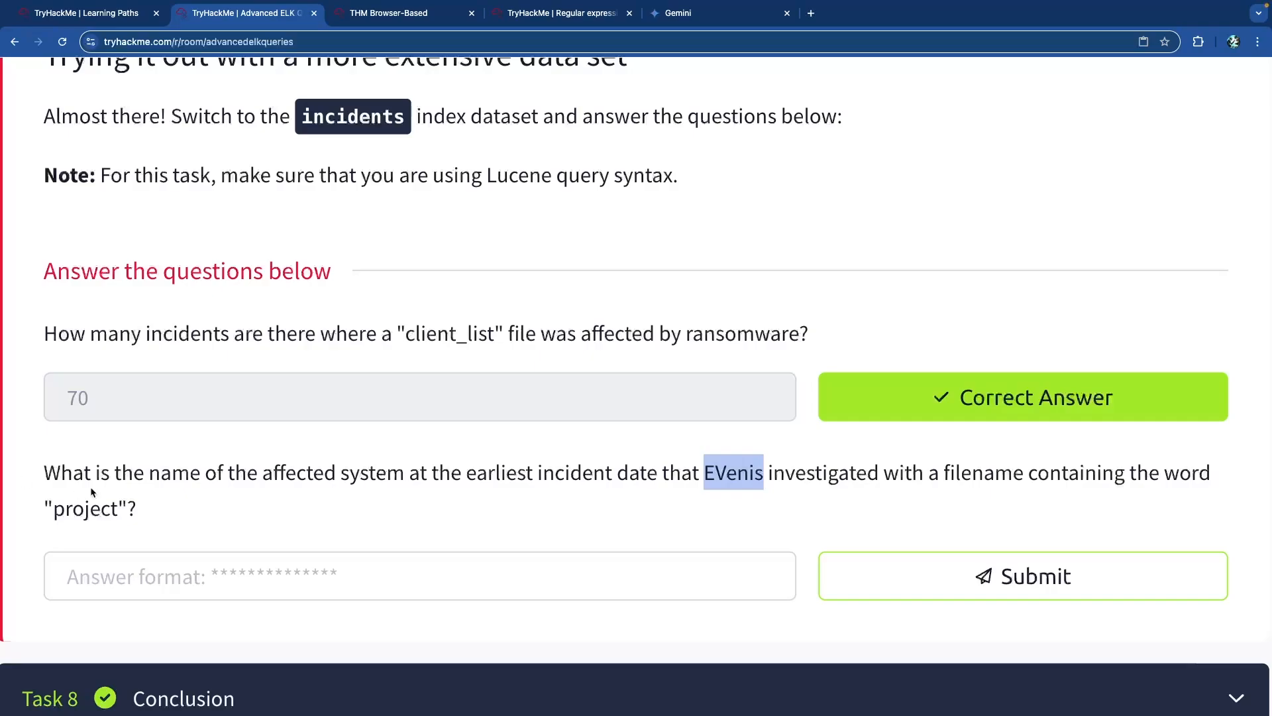
pyautogui.click(135, 507)
pyautogui.moveTo(138, 509); pyautogui.dragTo(45, 508)
pyautogui.click(48, 506)
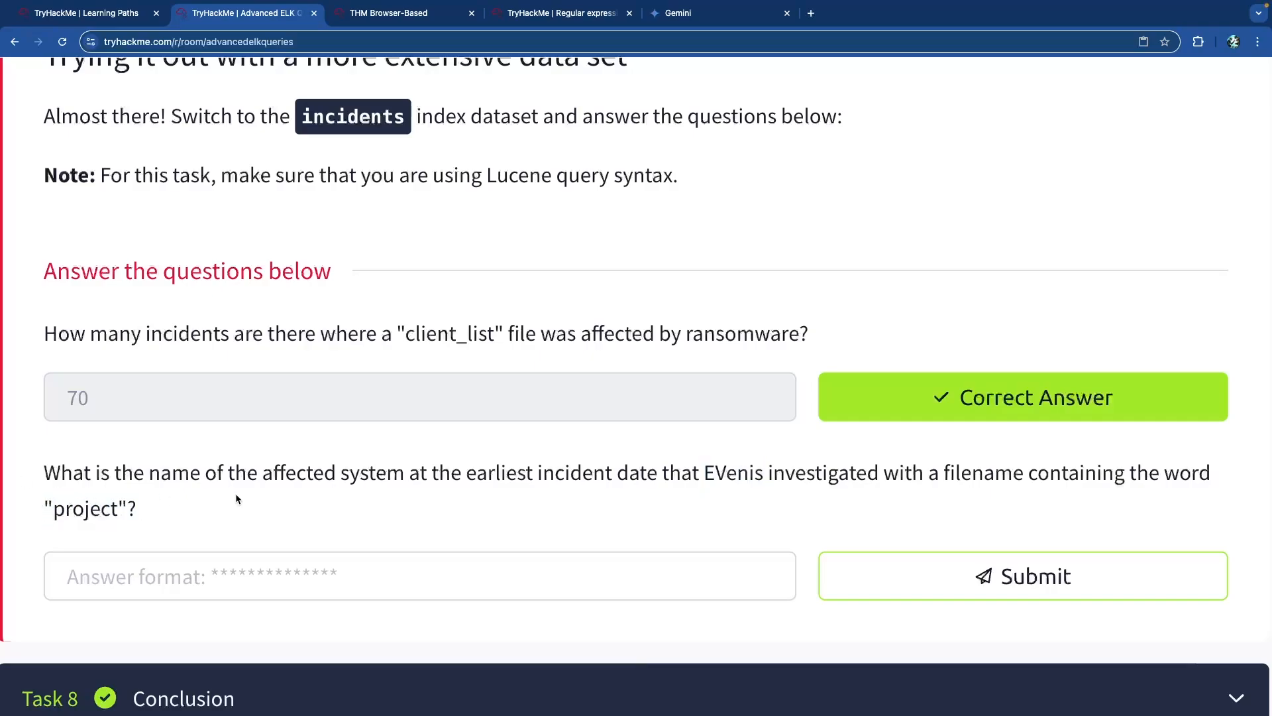
pyautogui.doubleClick(726, 474)
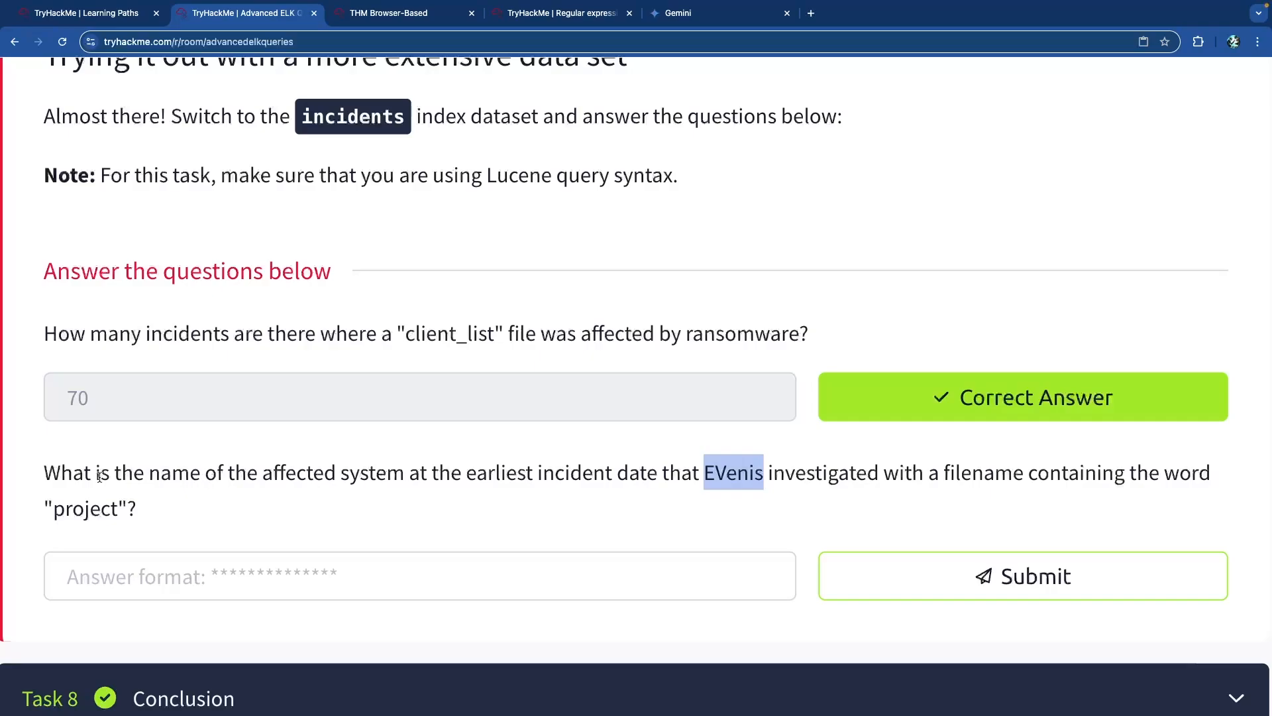
pyautogui.click(167, 475)
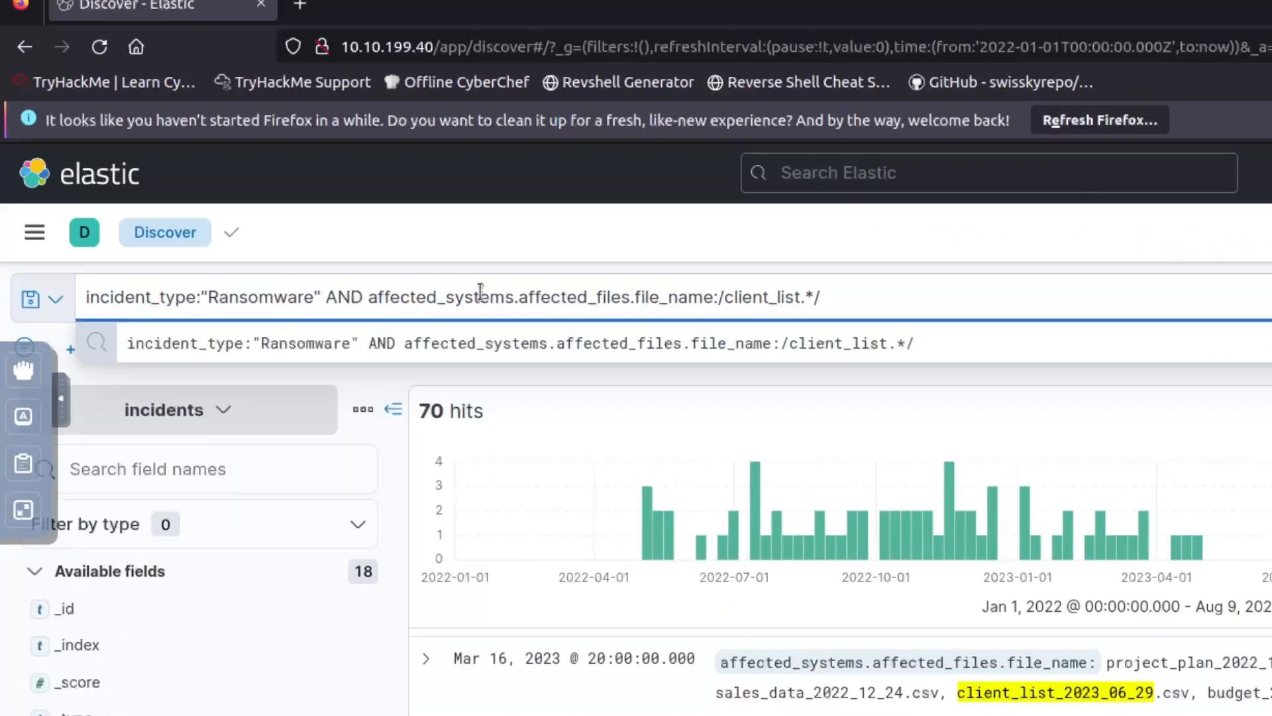
# Change the filename pattern to /project.*/ and delete the Ransomware incident-type condition.
pyautogui.click(535, 298)
pyautogui.moveTo(801, 298); pyautogui.dragTo(728, 299)
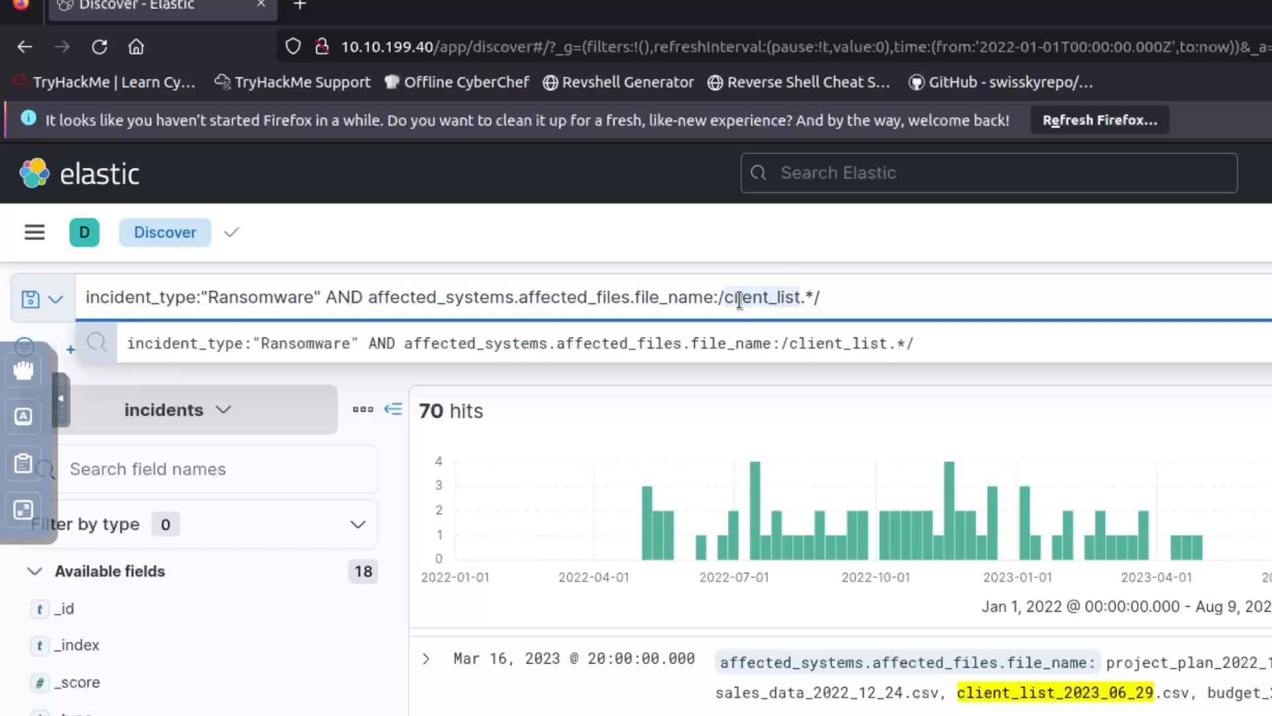
pyautogui.write('project')
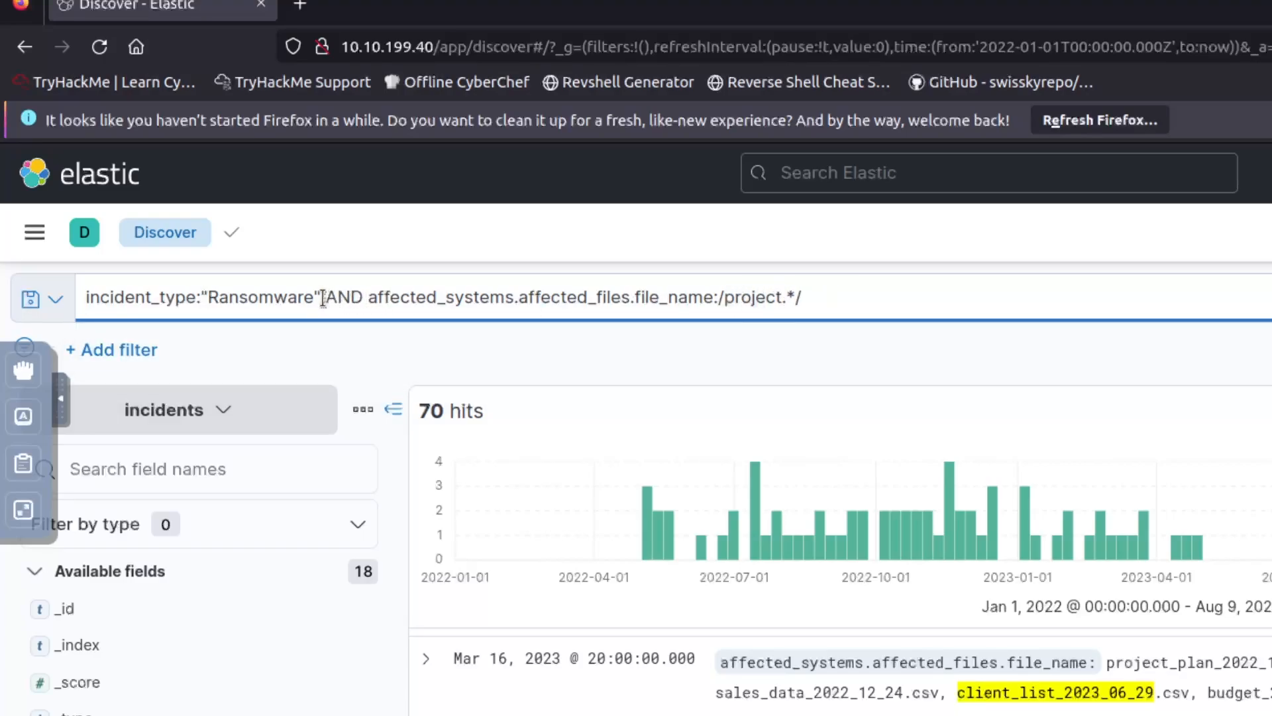
pyautogui.moveTo(321, 298); pyautogui.dragTo(85, 296)
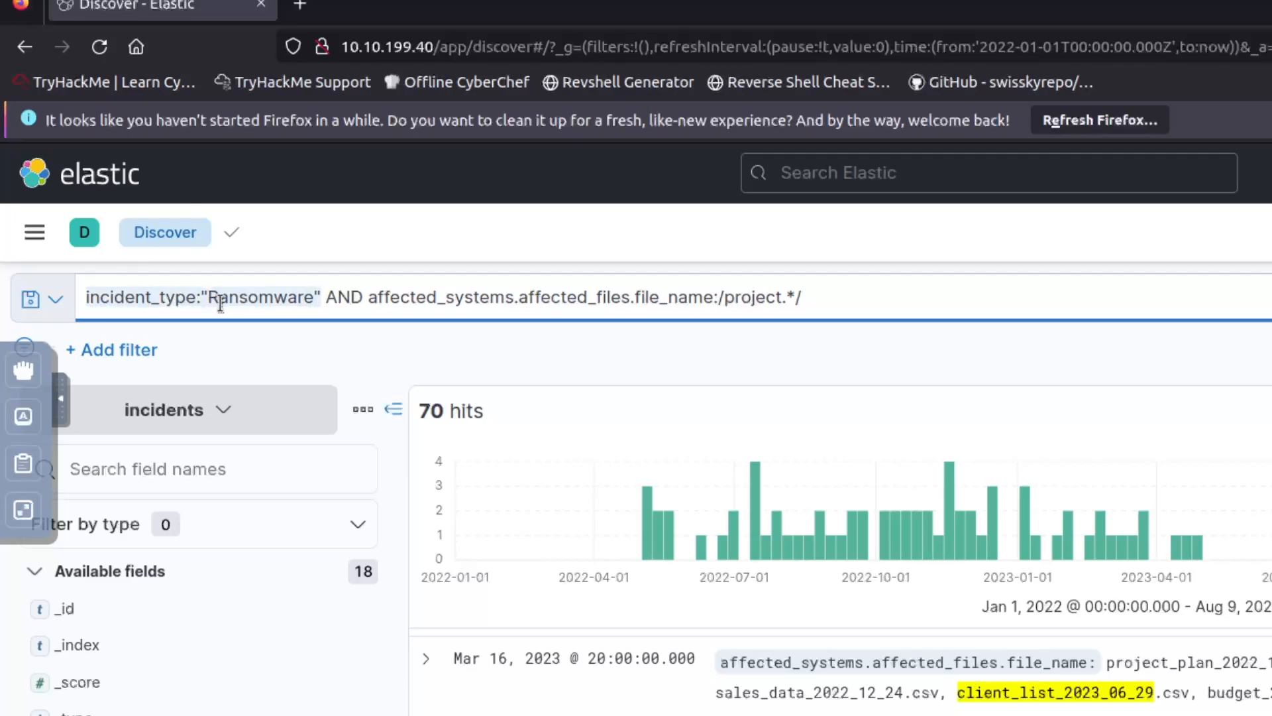
pyautogui.press('BackSpace')
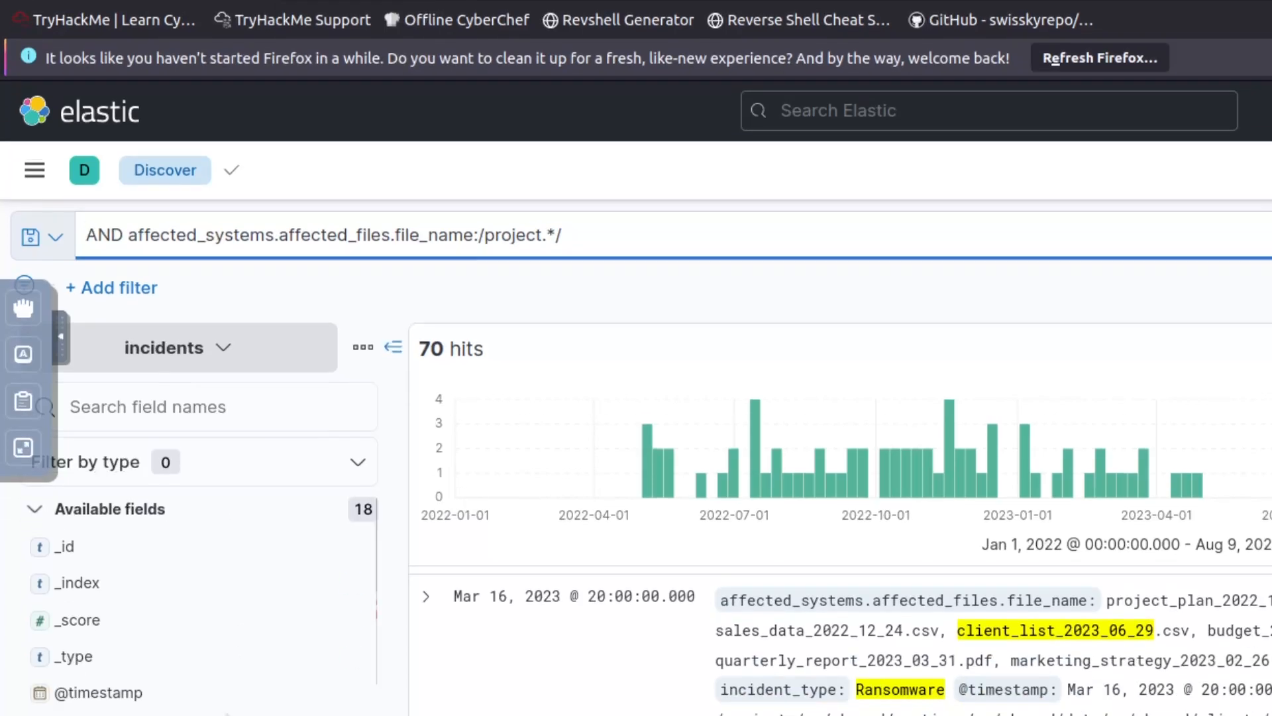
# Prepend a team_members.name condition for the investigator and run the query for 81 hits.
pyautogui.scroll(-5, 200, 493)
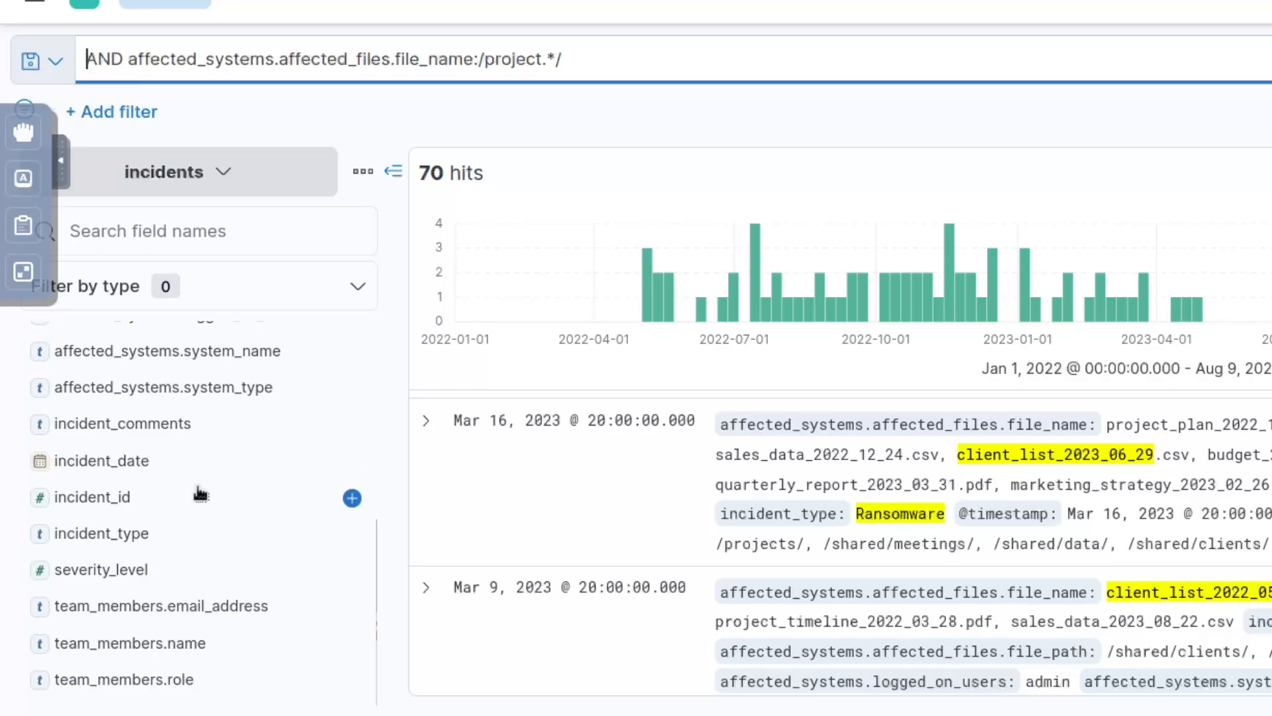
pyautogui.click(163, 648)
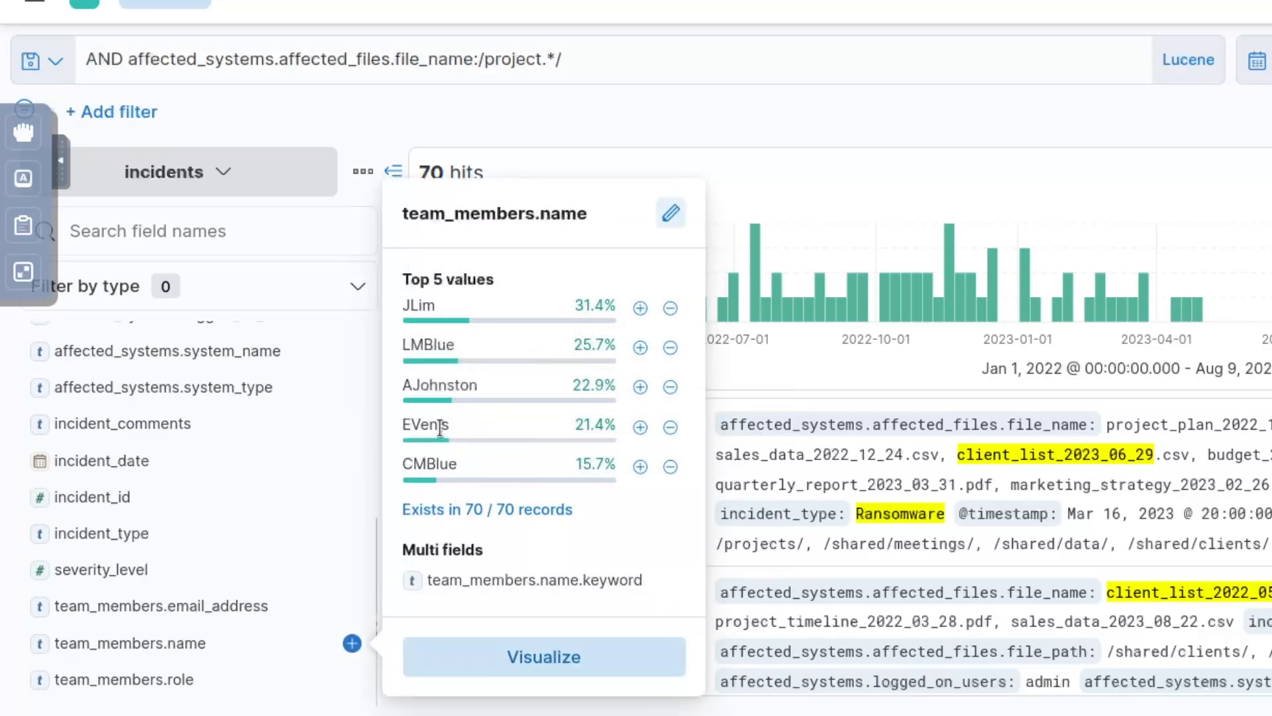
pyautogui.scroll(5, 270, 440)
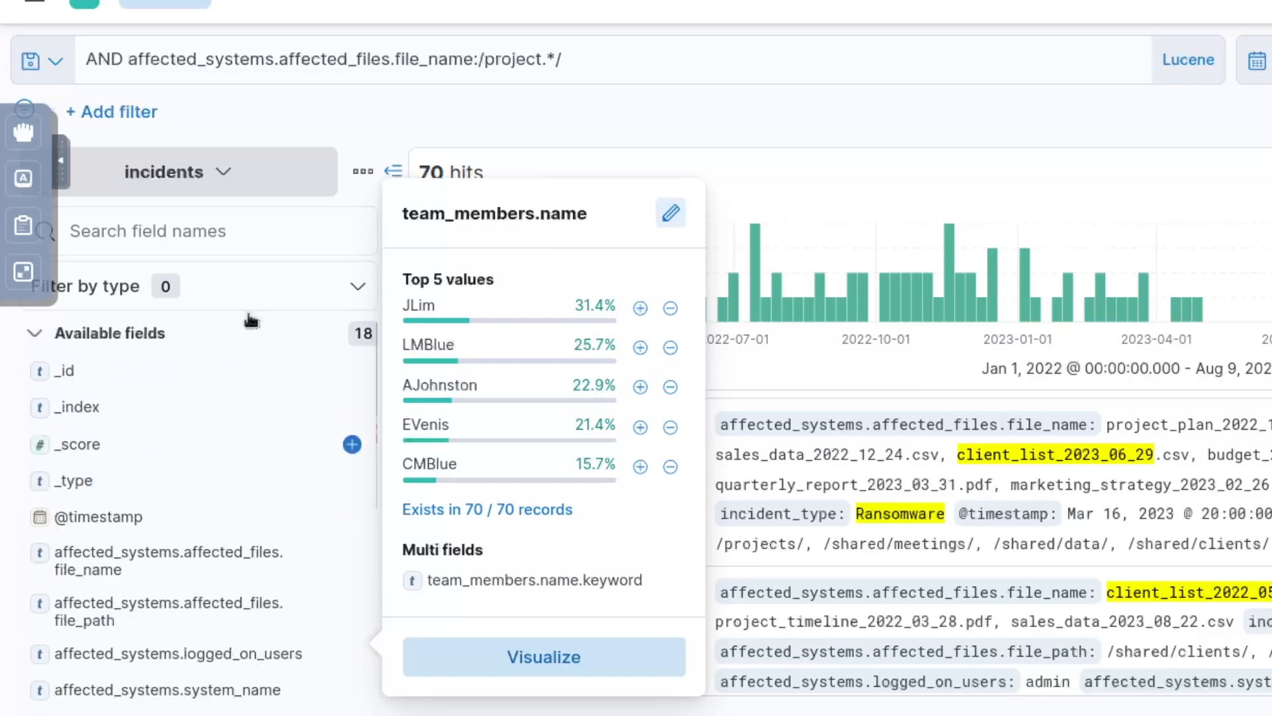
pyautogui.scroll(3, 228, 278)
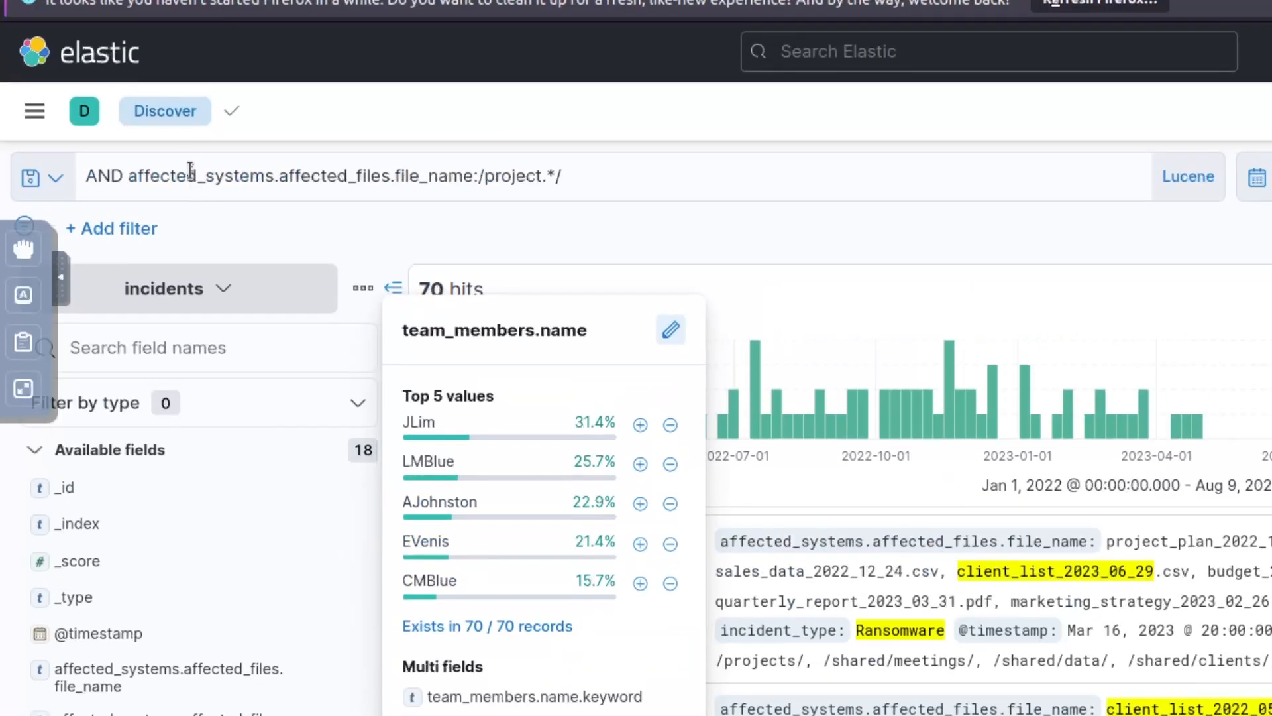
pyautogui.click(198, 176)
pyautogui.click(90, 175)
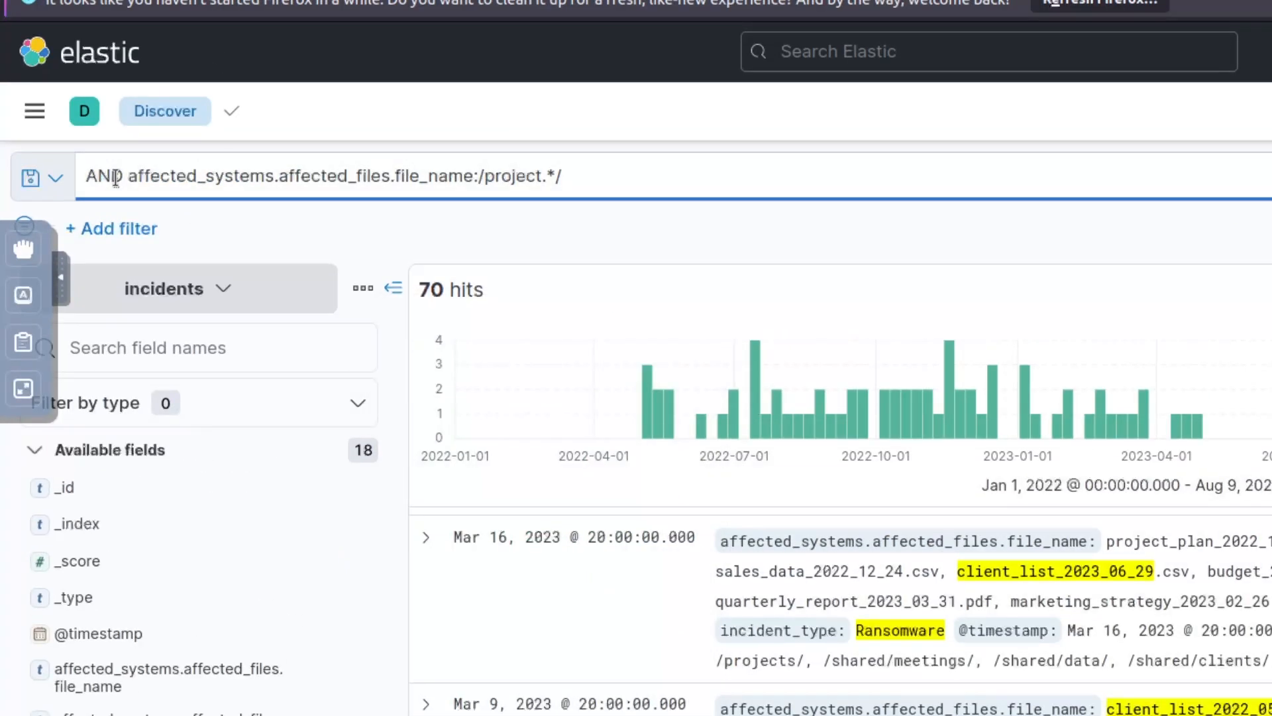
pyautogui.write('team_')
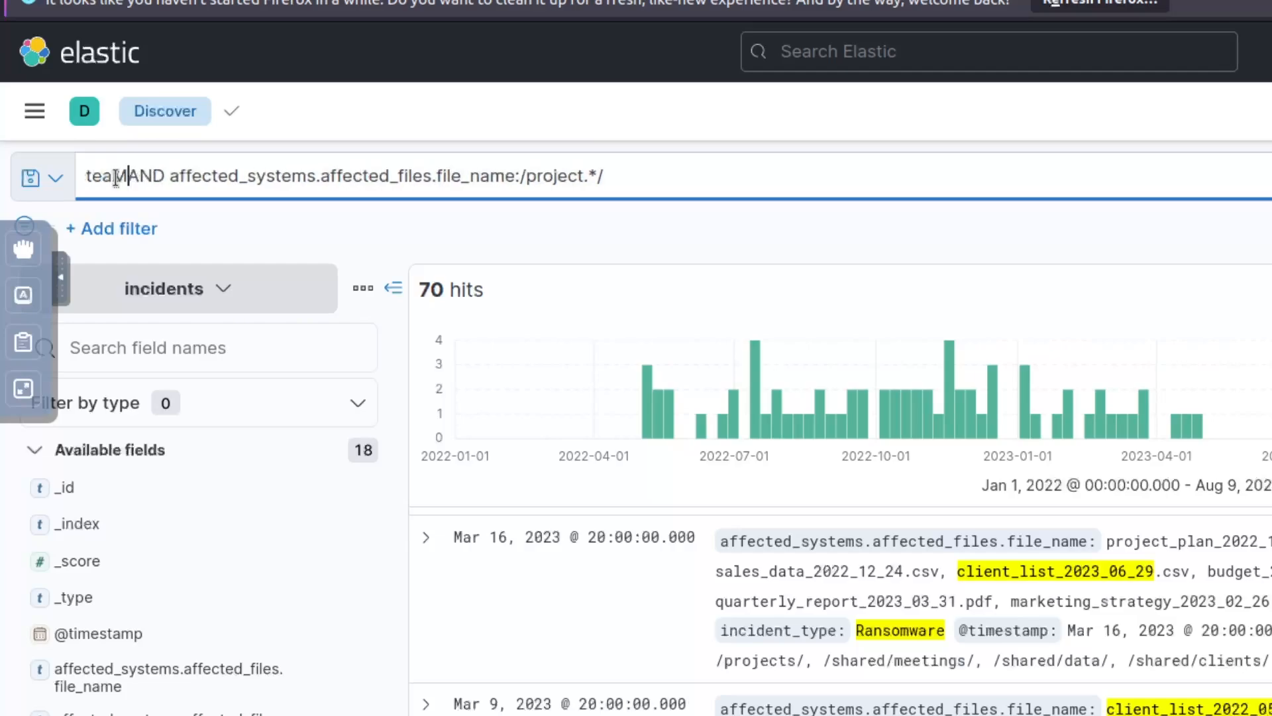
pyautogui.write('members.name:')
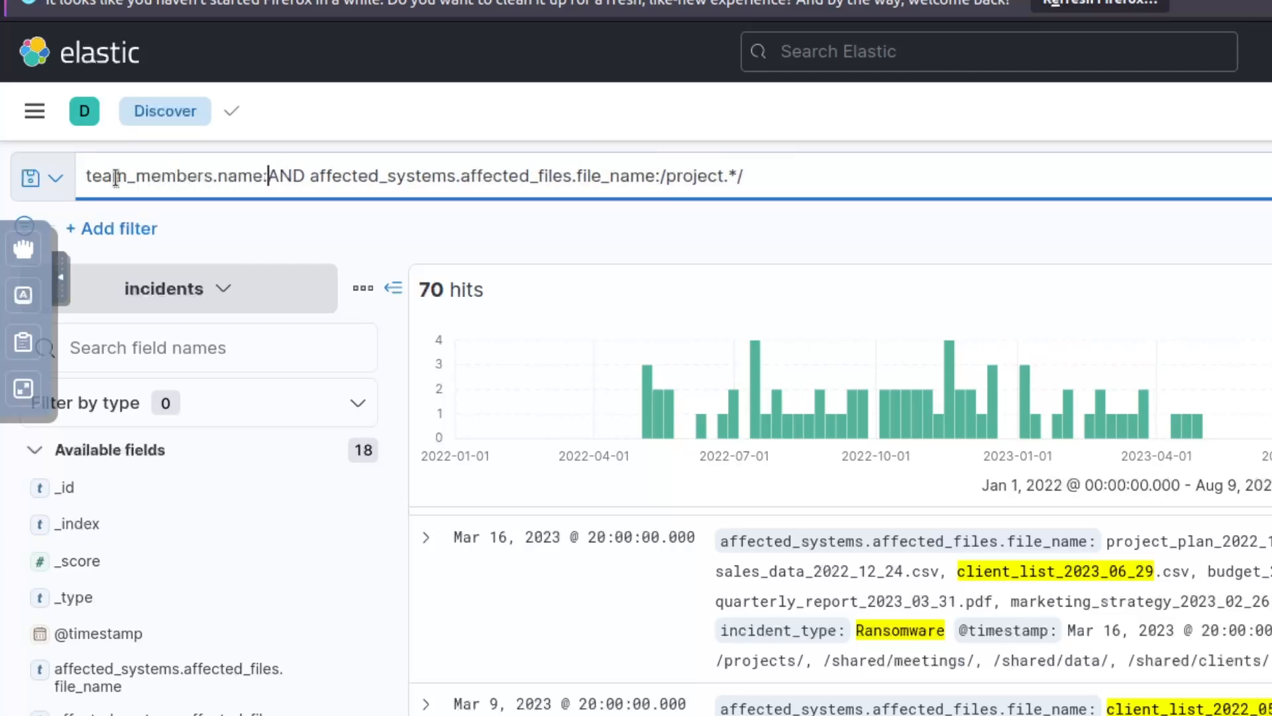
pyautogui.write('"EVenis"')
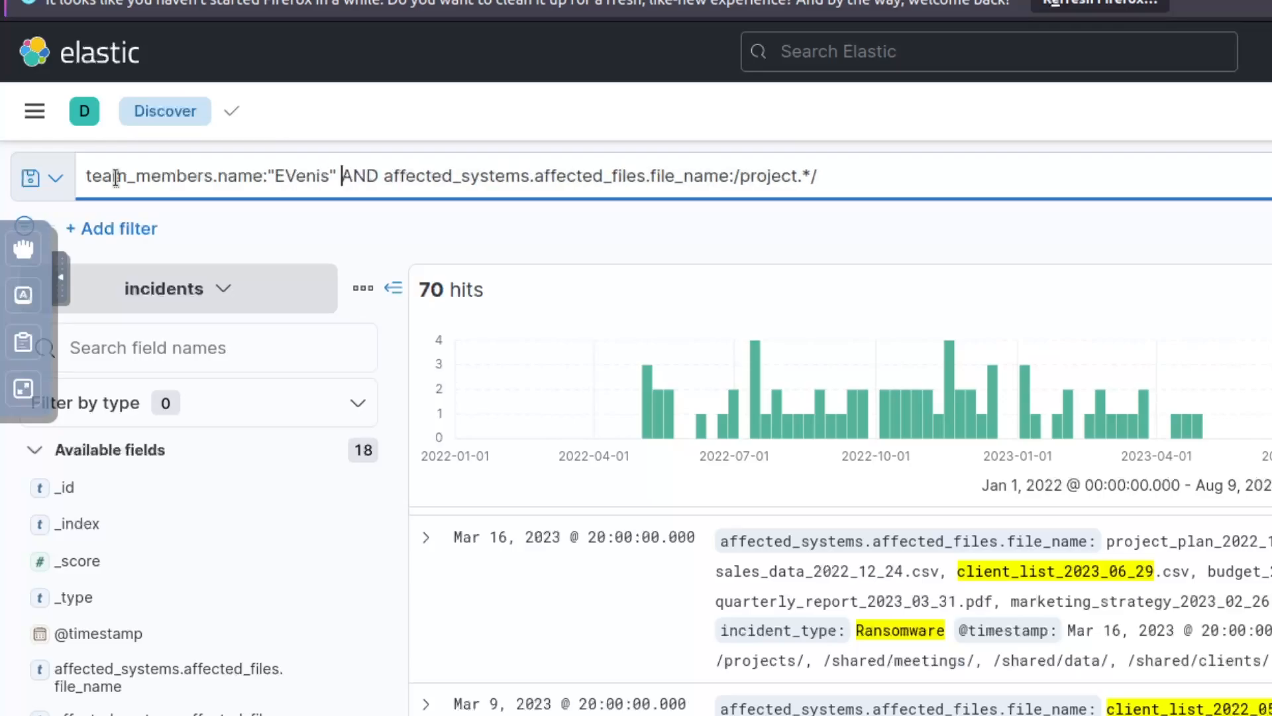
pyautogui.press('Return')
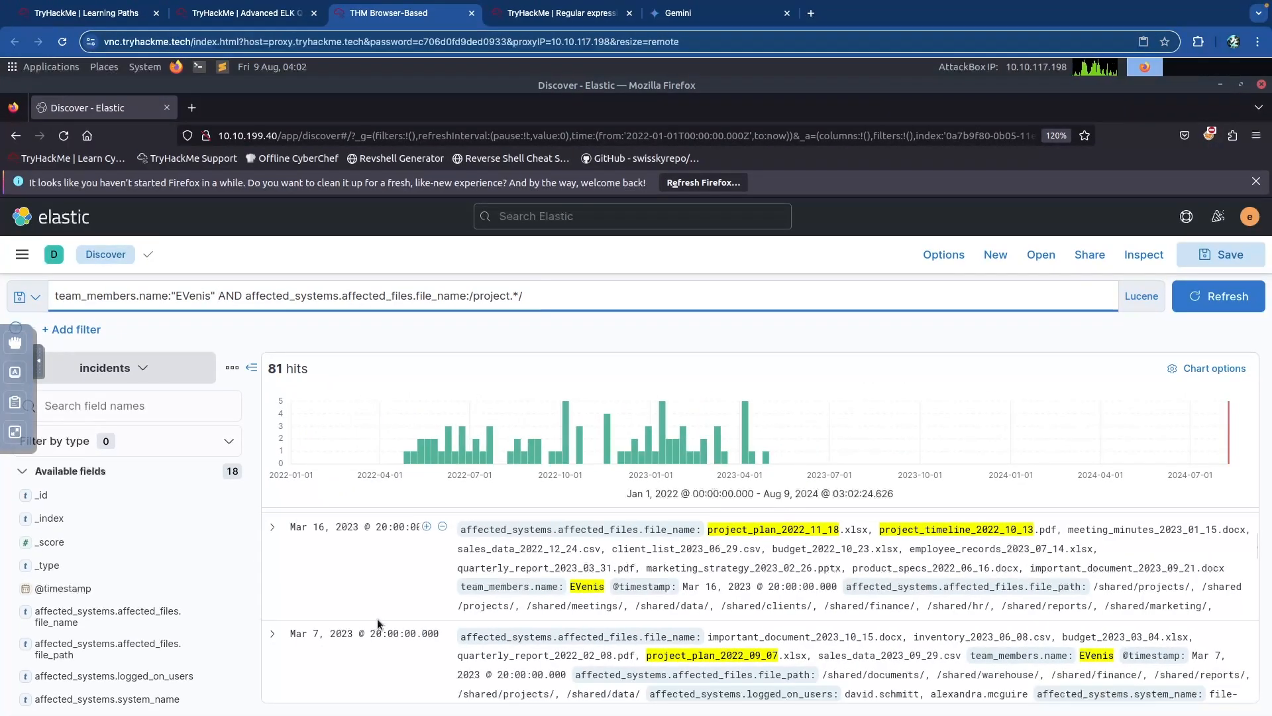
# Zoom the histogram to Apr 25–May 2, 2022, leaving the single Apr 30 incident.
pyautogui.click(1208, 369)
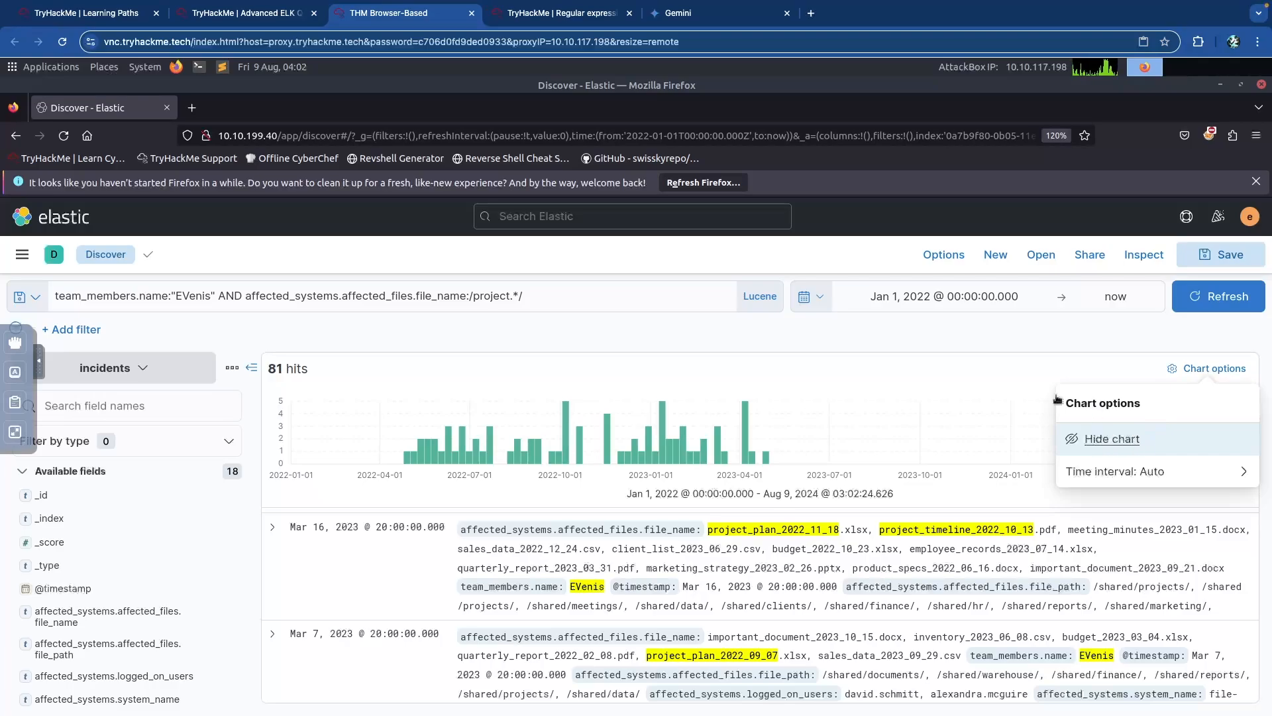
pyautogui.click(409, 460)
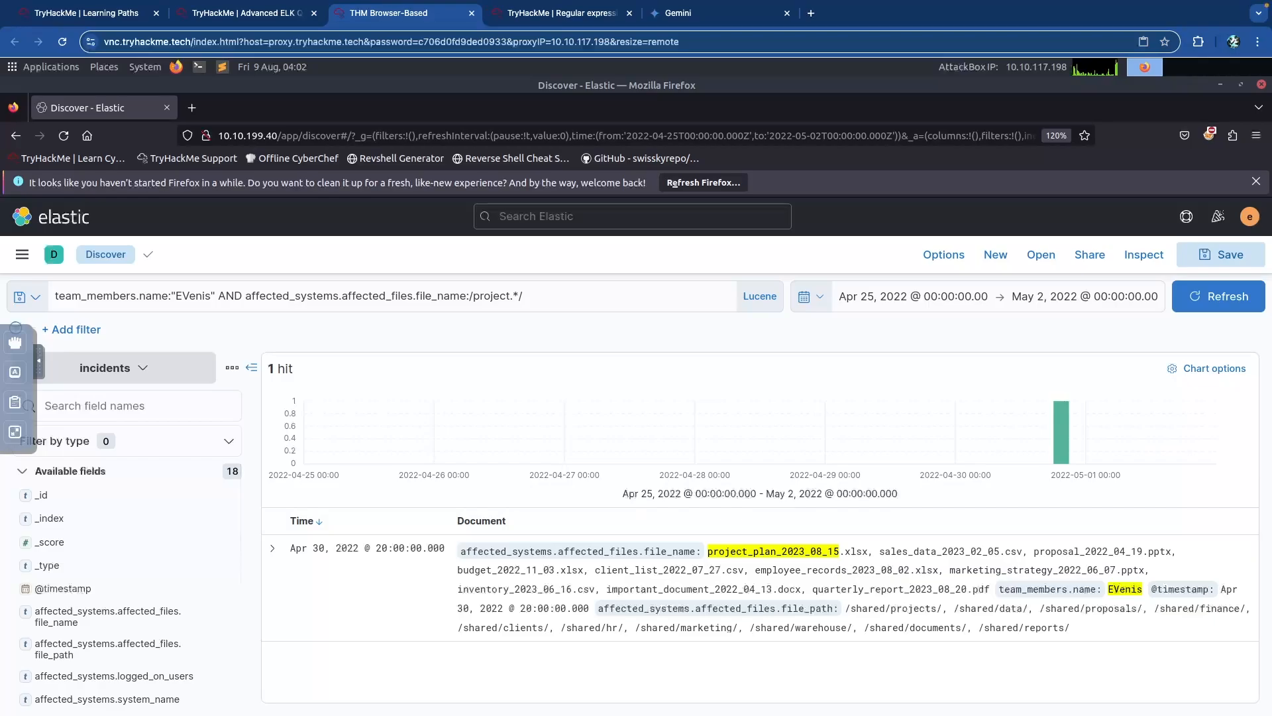
pyautogui.hotkey('ctrl', 'shift', 'Tab')
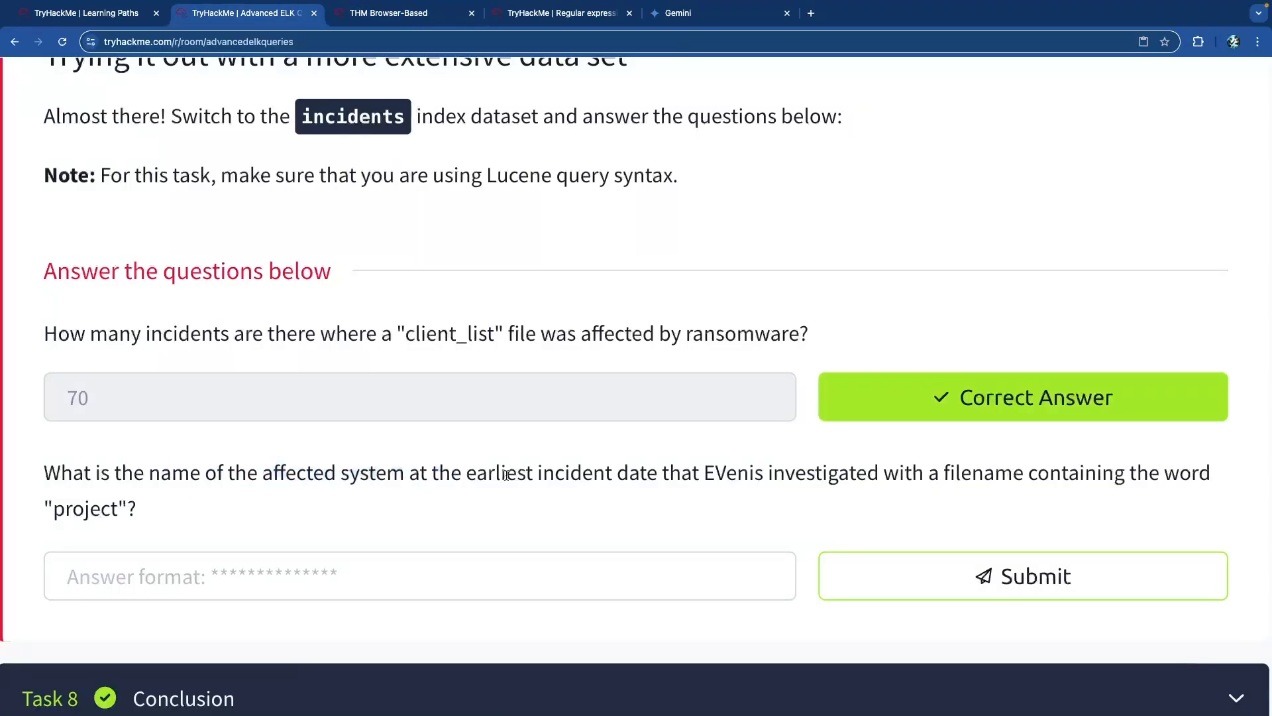
pyautogui.hotkey('ctrl', 'Tab')
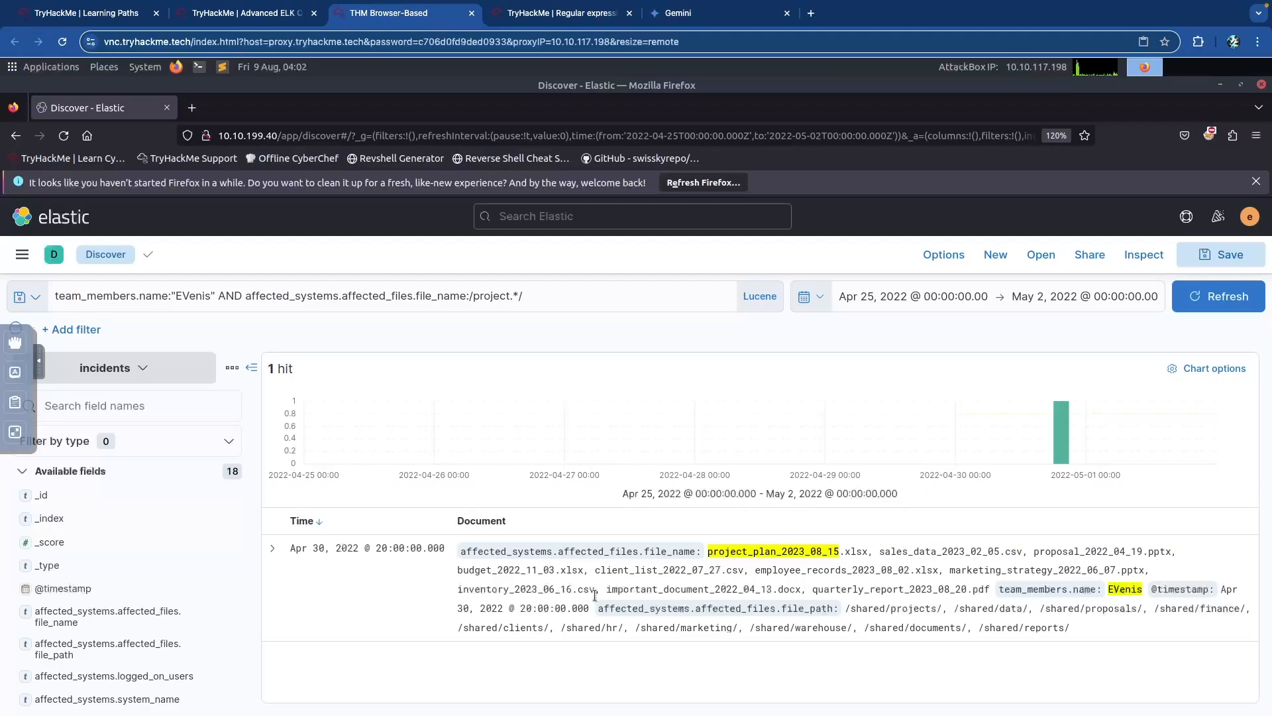
# Expand the Apr 30 incident and copy its affected system name file-server-78.
pyautogui.click(272, 548)
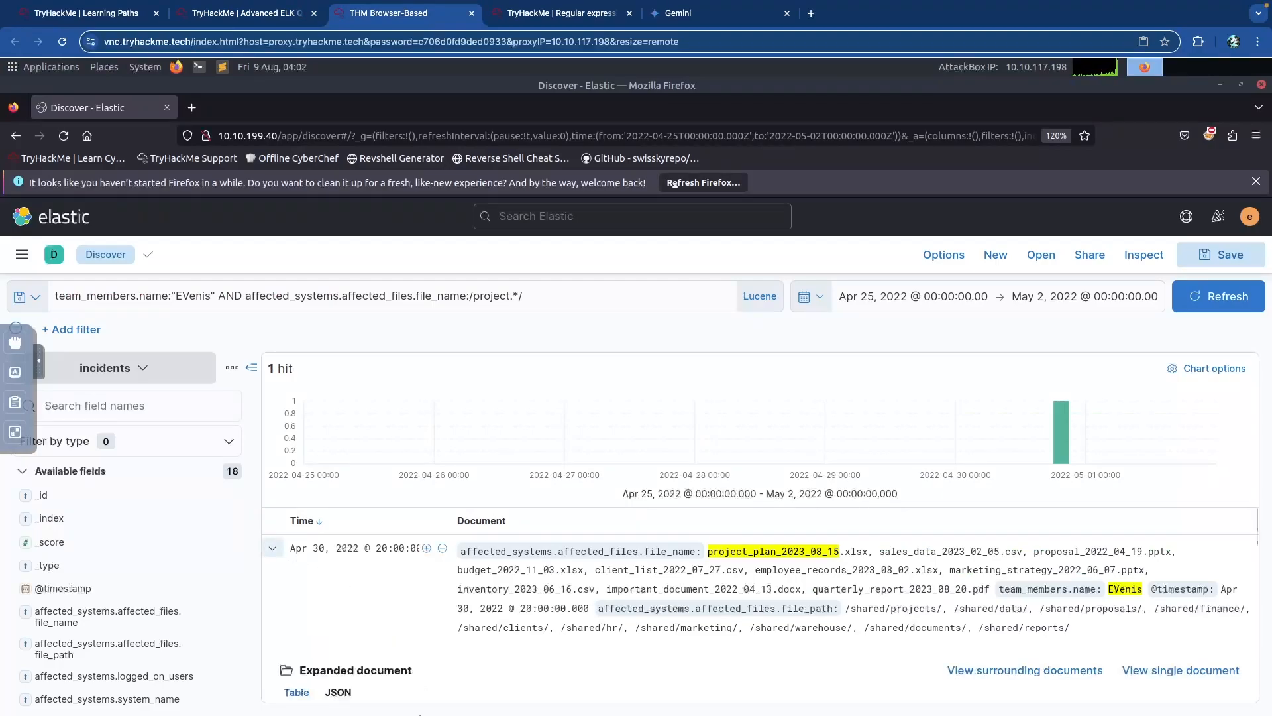
pyautogui.scroll(-8, 416, 583)
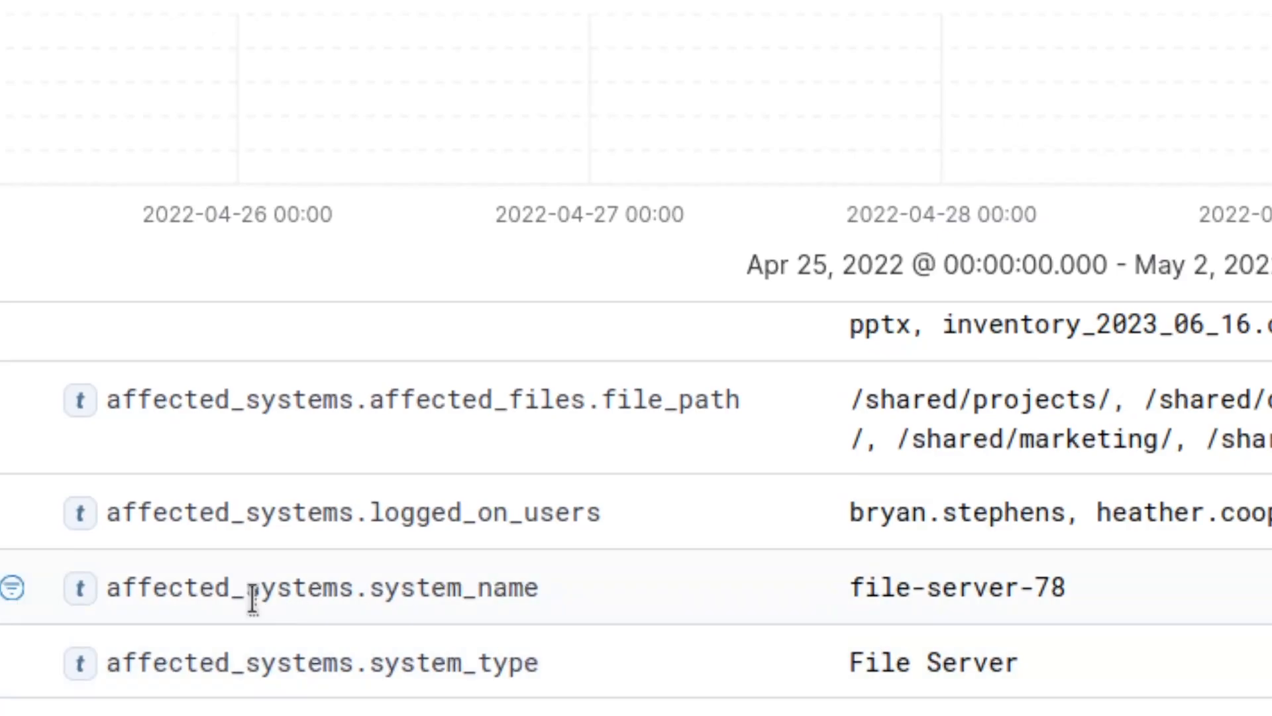
pyautogui.moveTo(1059, 586); pyautogui.dragTo(848, 585)
pyautogui.hotkey('ctrl', 'c')
pyautogui.rightClick(907, 584)
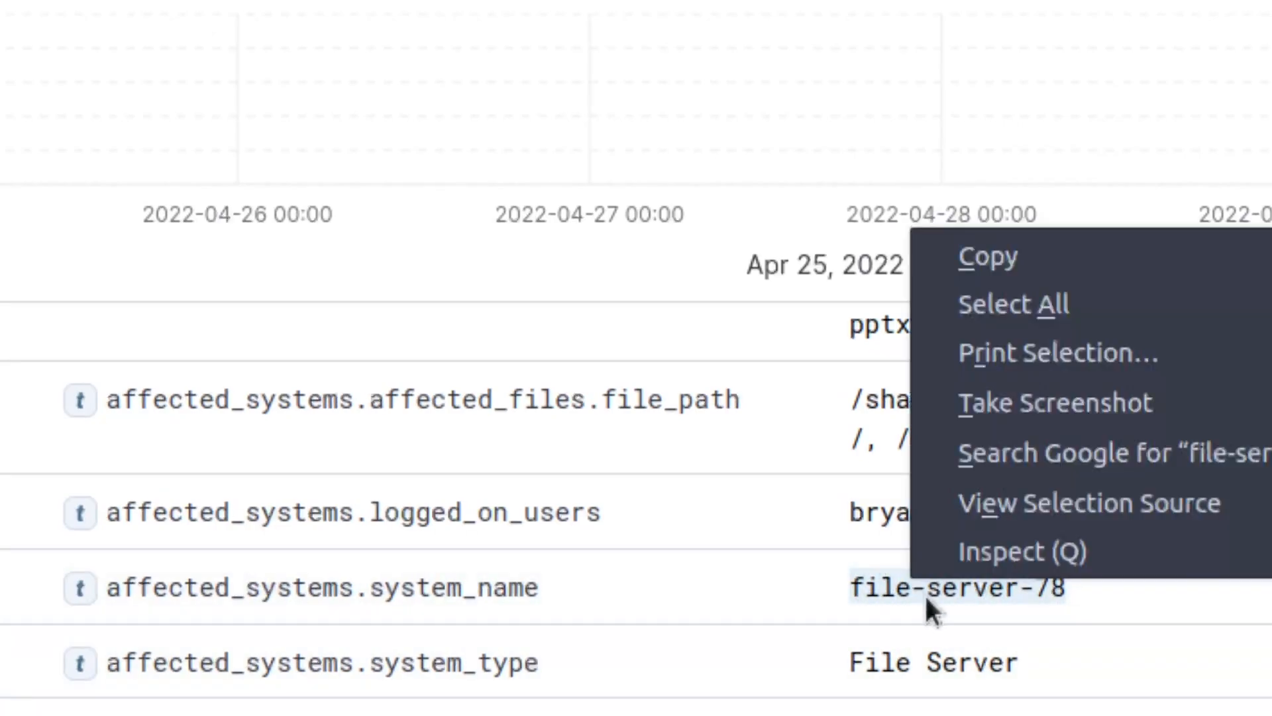
pyautogui.click(1025, 264)
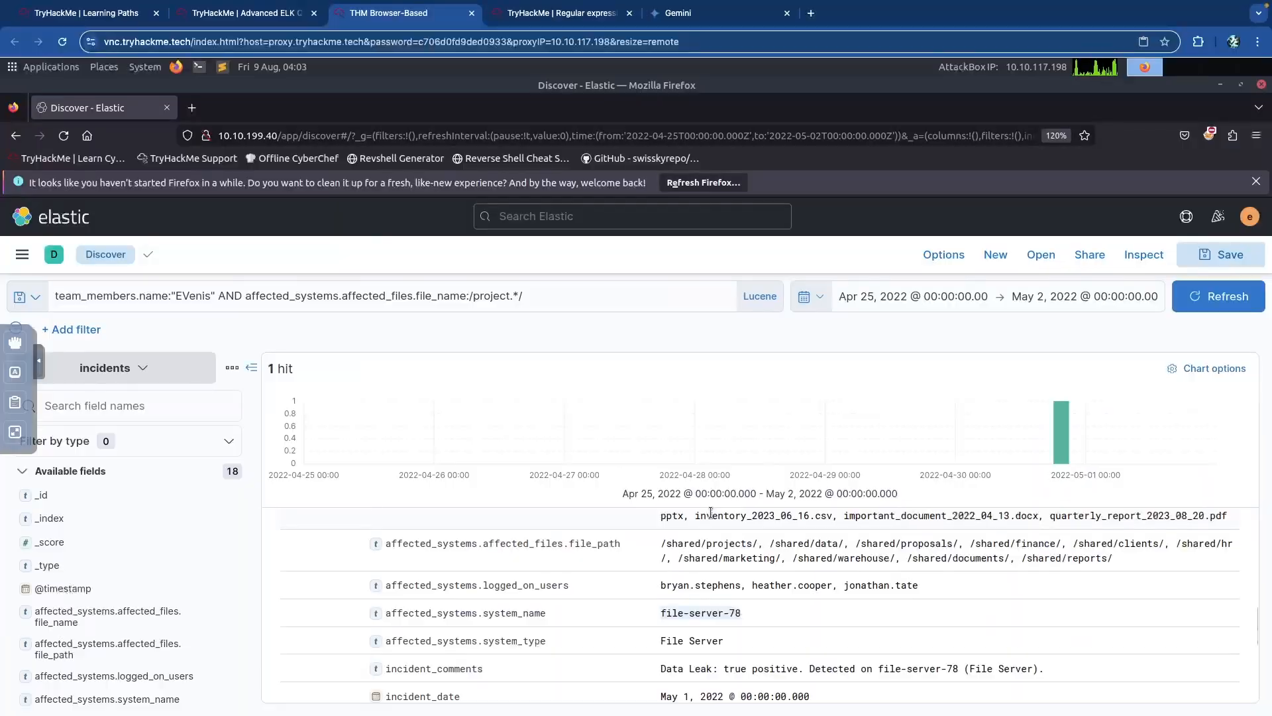
# Paste file-server-78 as the last Task 7 answer and submit it.
pyautogui.click(245, 13)
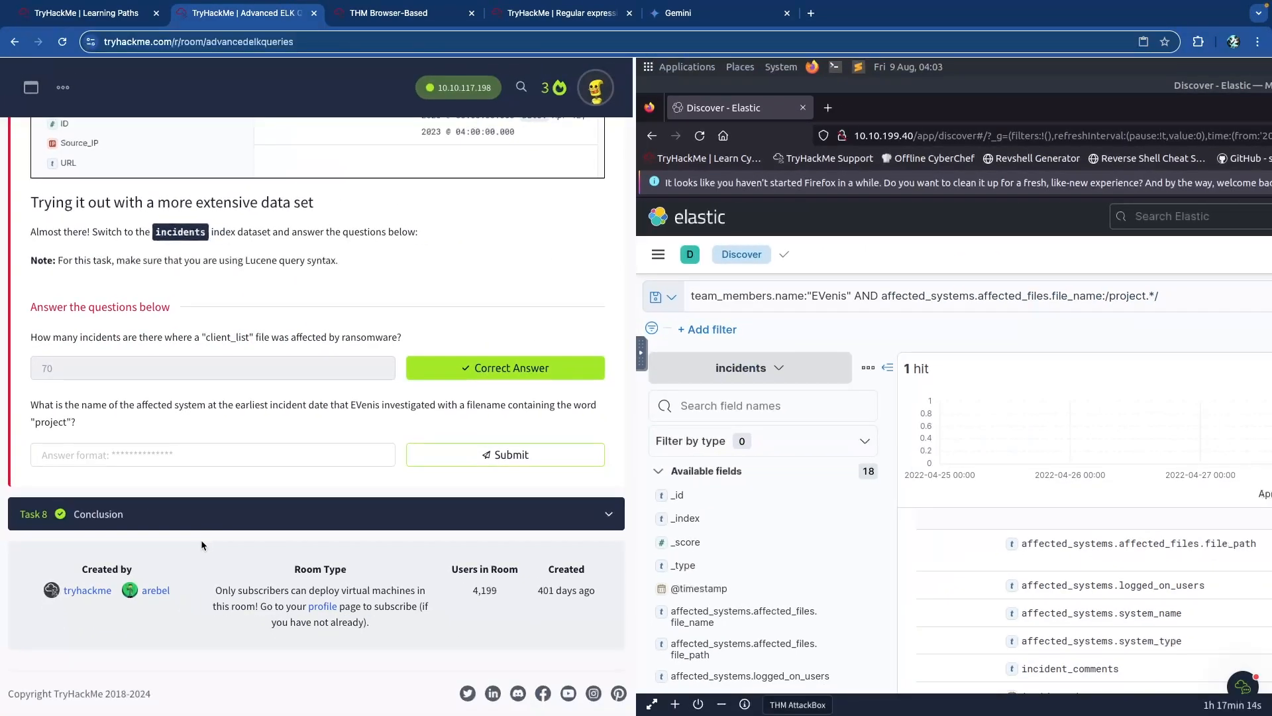
pyautogui.click(192, 449)
pyautogui.hotkey('ctrl', 'v')
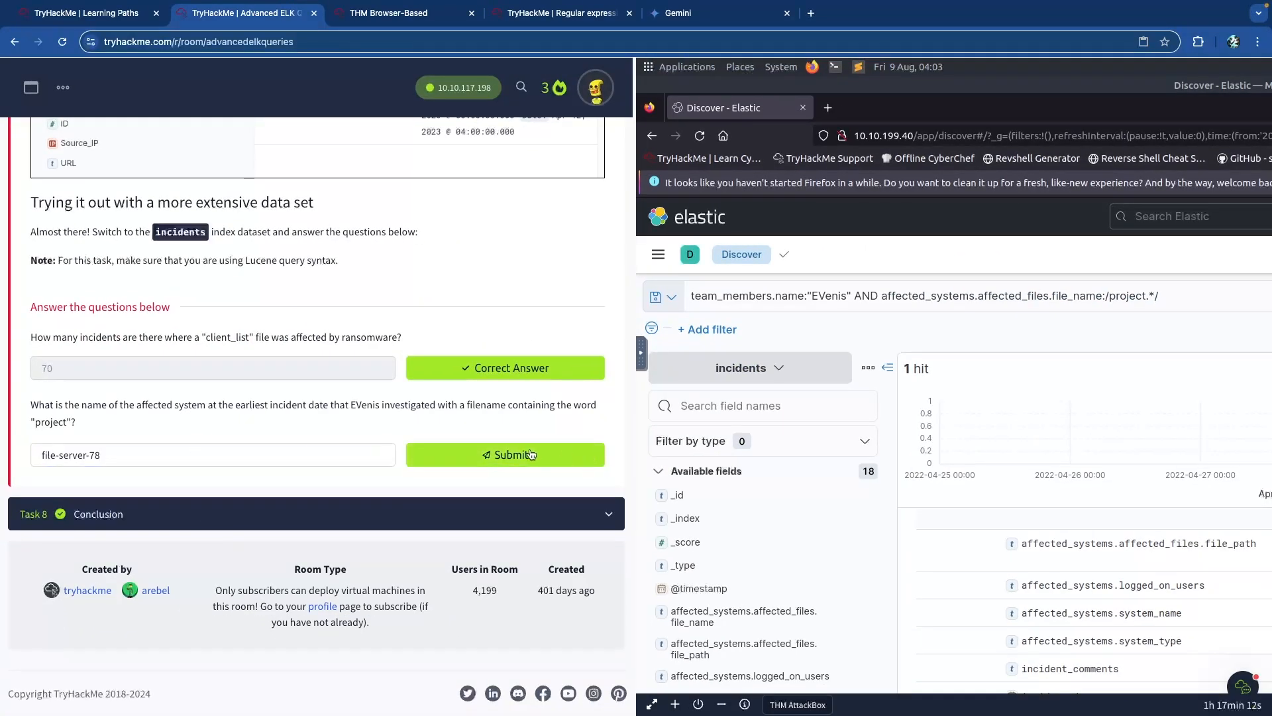
pyautogui.press('Return')
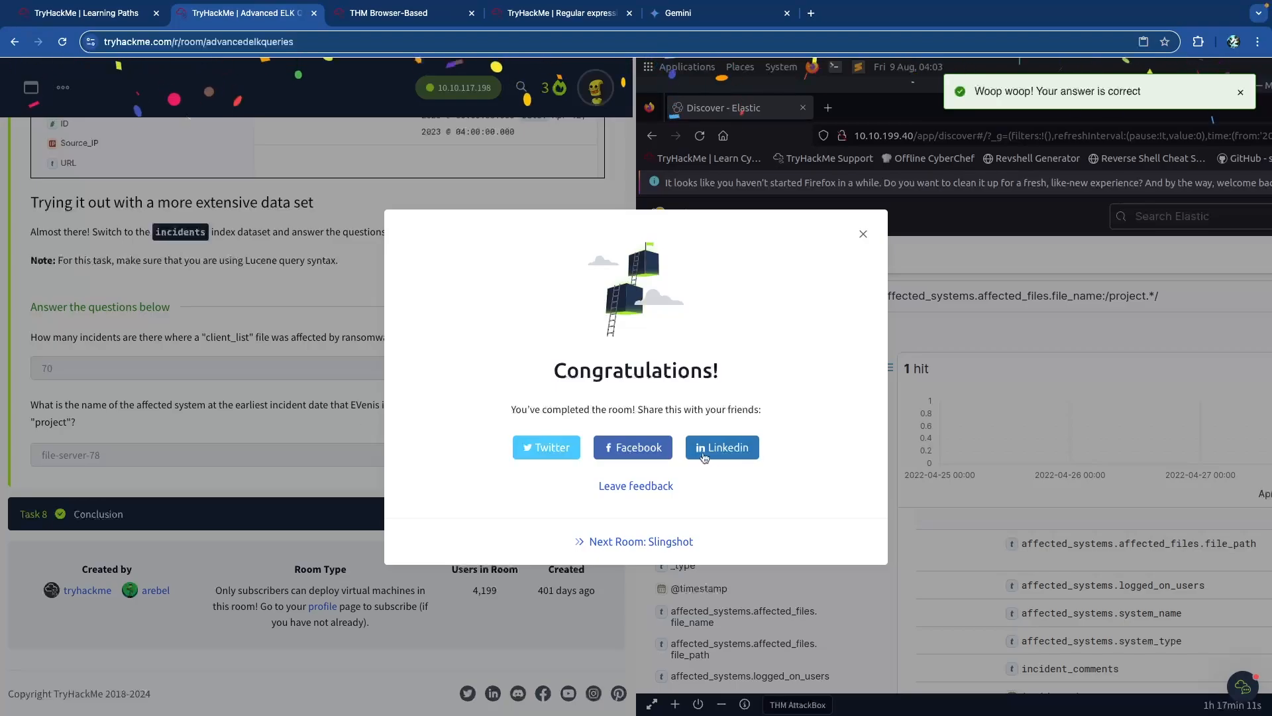
# Dismiss the Congratulations message and expand Task 8 Conclusion.
pyautogui.click(741, 453)
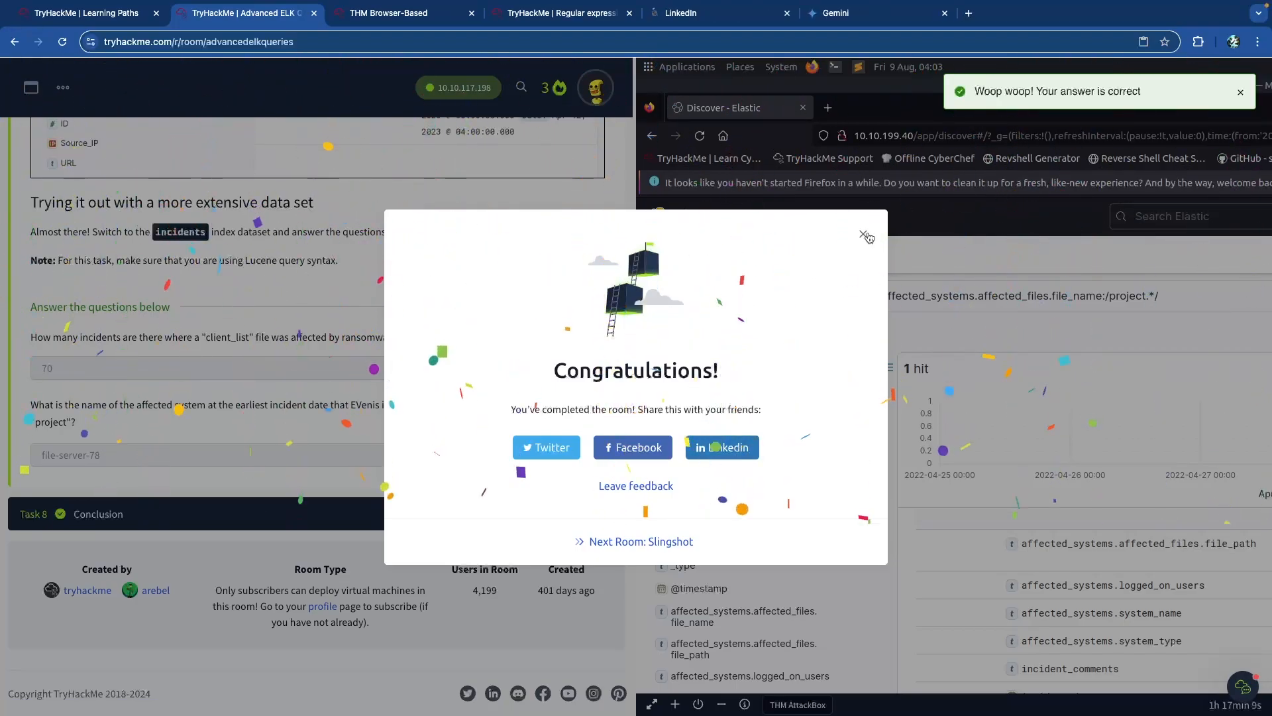
pyautogui.click(292, 453)
pyautogui.click(344, 524)
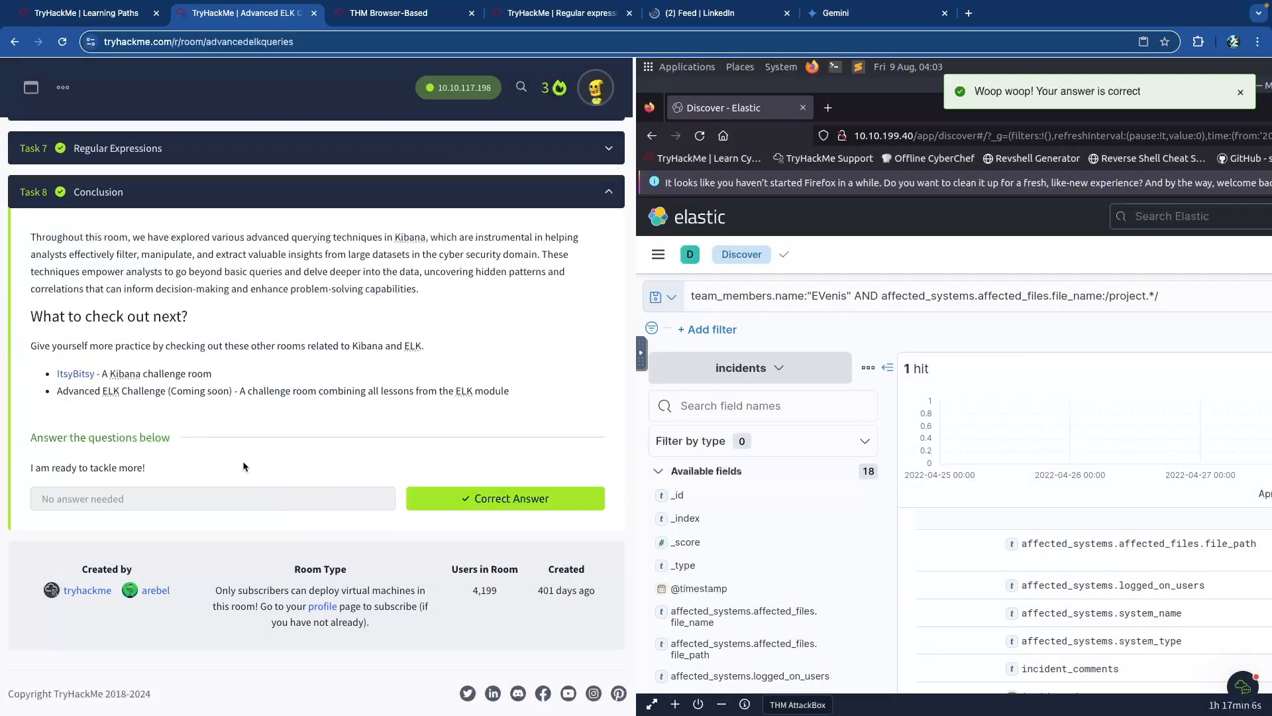
# Confirm Room completed (100%), collapse Task 8, and move to YouTube Studio comments.
pyautogui.scroll(2, 241, 460)
pyautogui.scroll(9, 242, 460)
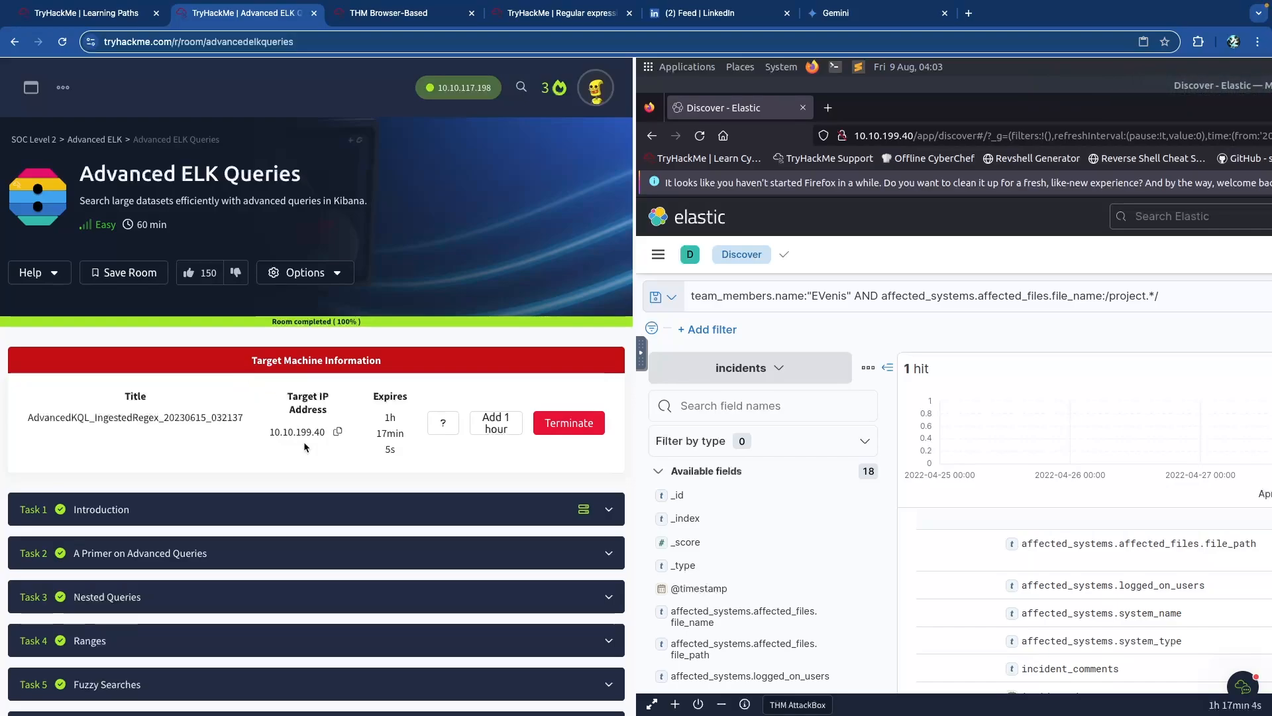
pyautogui.scroll(-15, 309, 503)
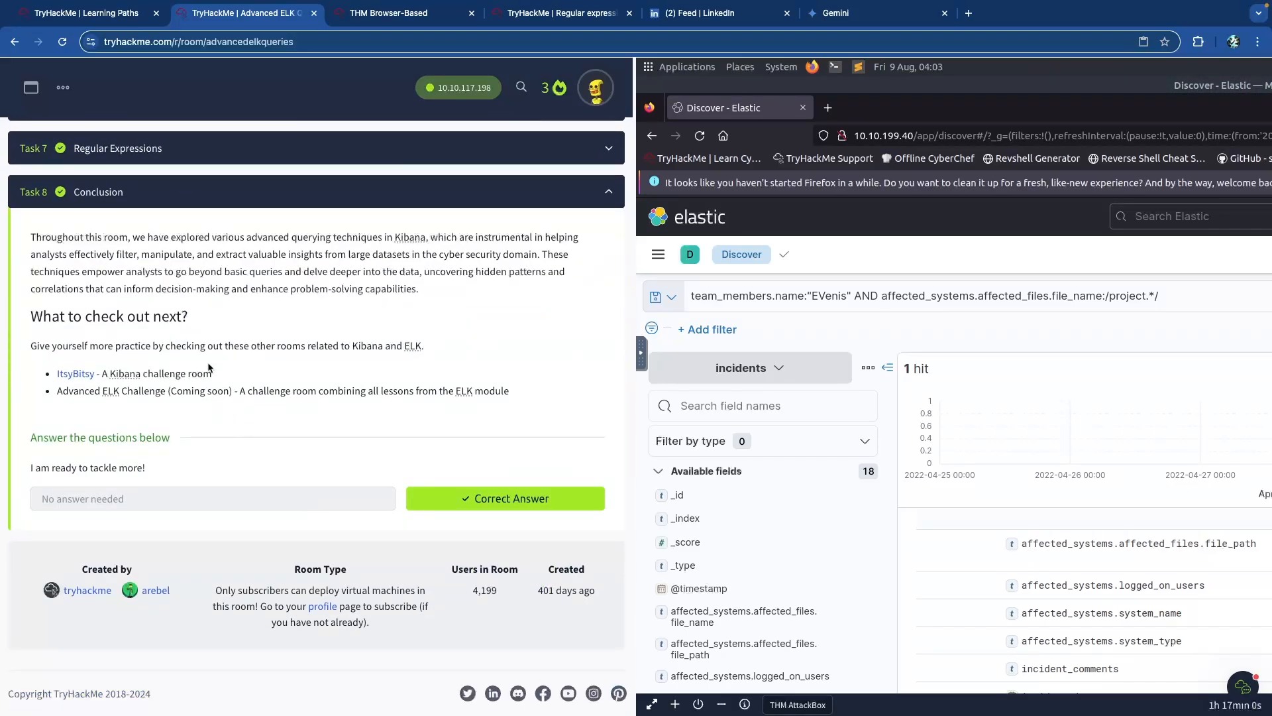
pyautogui.click(237, 193)
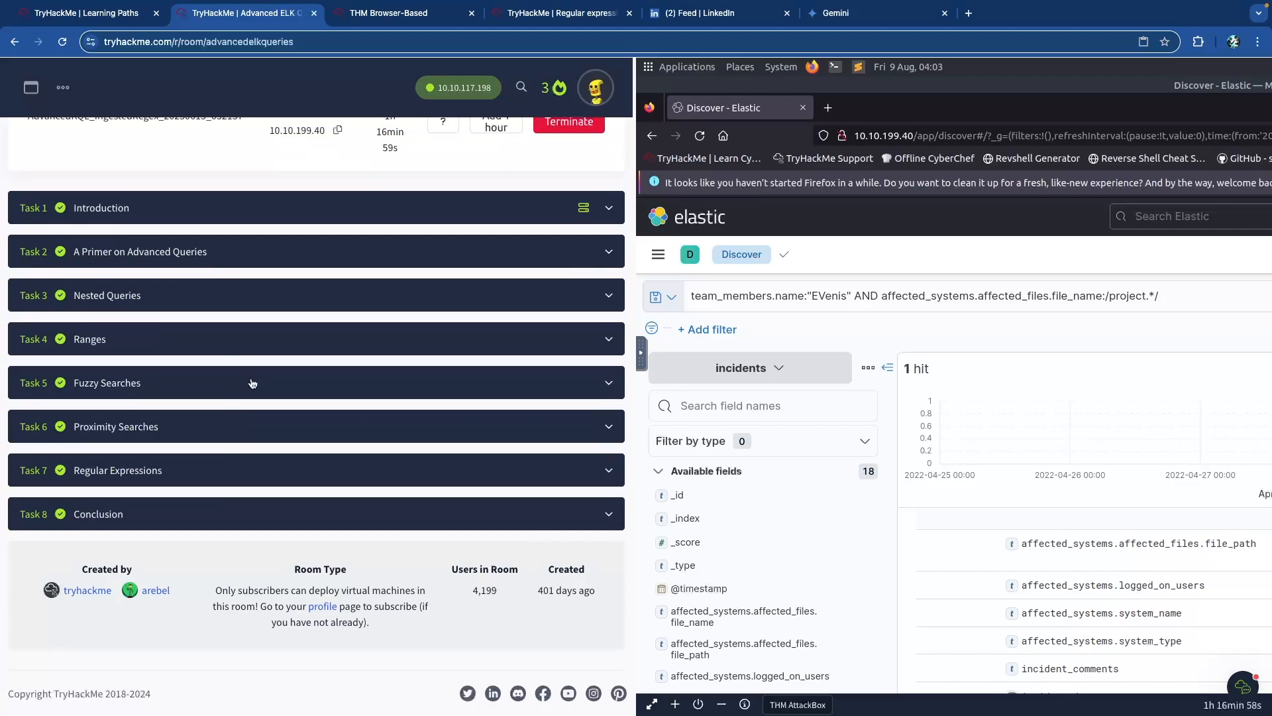
pyautogui.scroll(15, 252, 381)
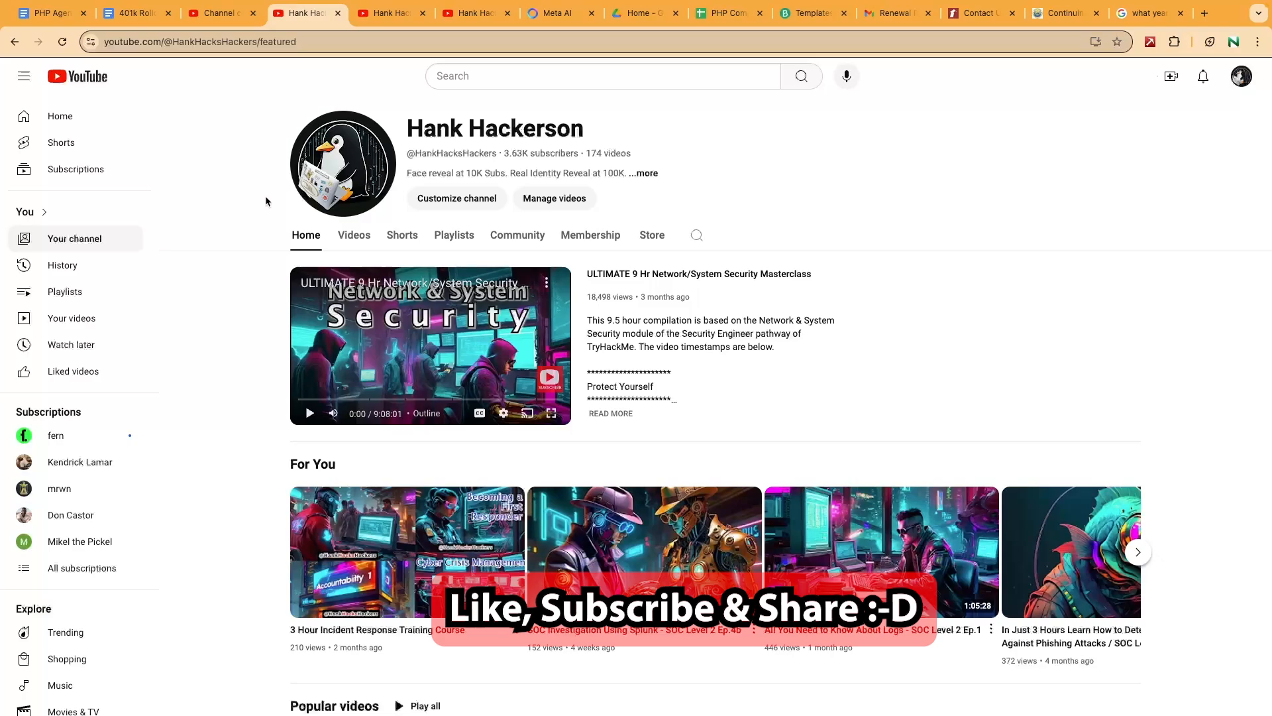
pyautogui.hotkey('ctrl', 'shift', 'Tab')
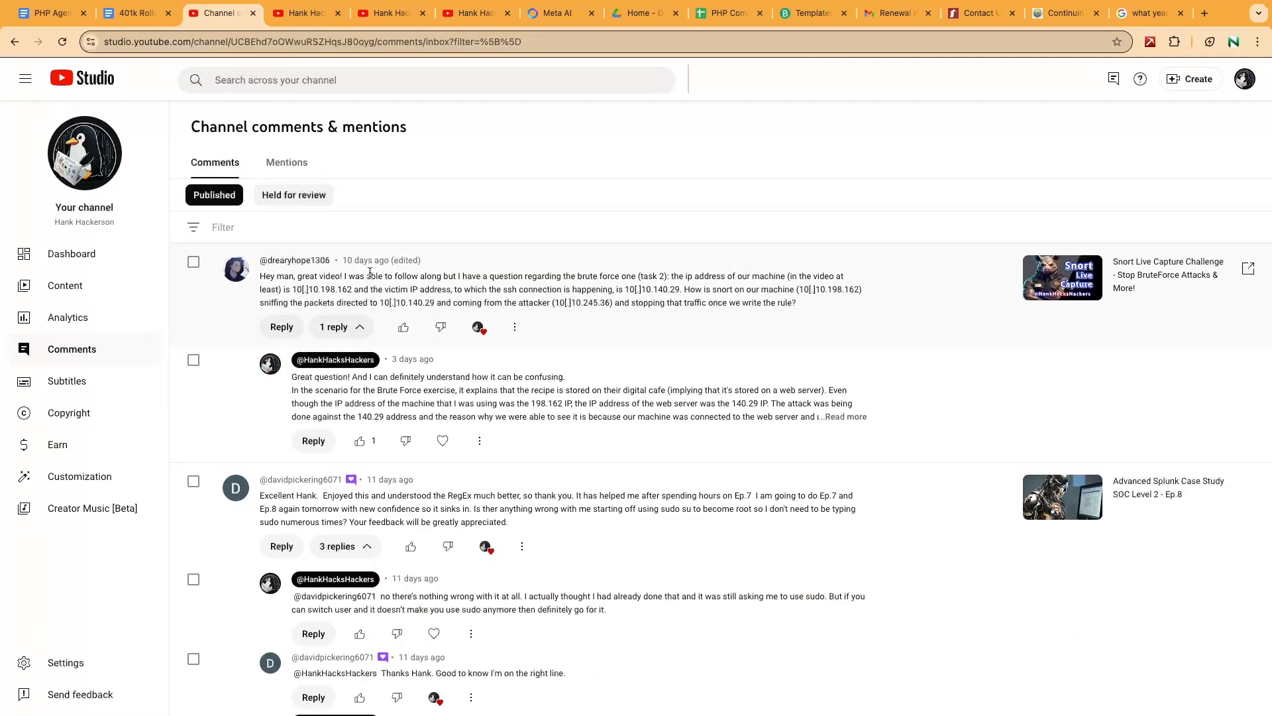
pyautogui.scroll(5, 369, 272)
pyautogui.scroll(-5, 373, 271)
pyautogui.scroll(-10, 373, 270)
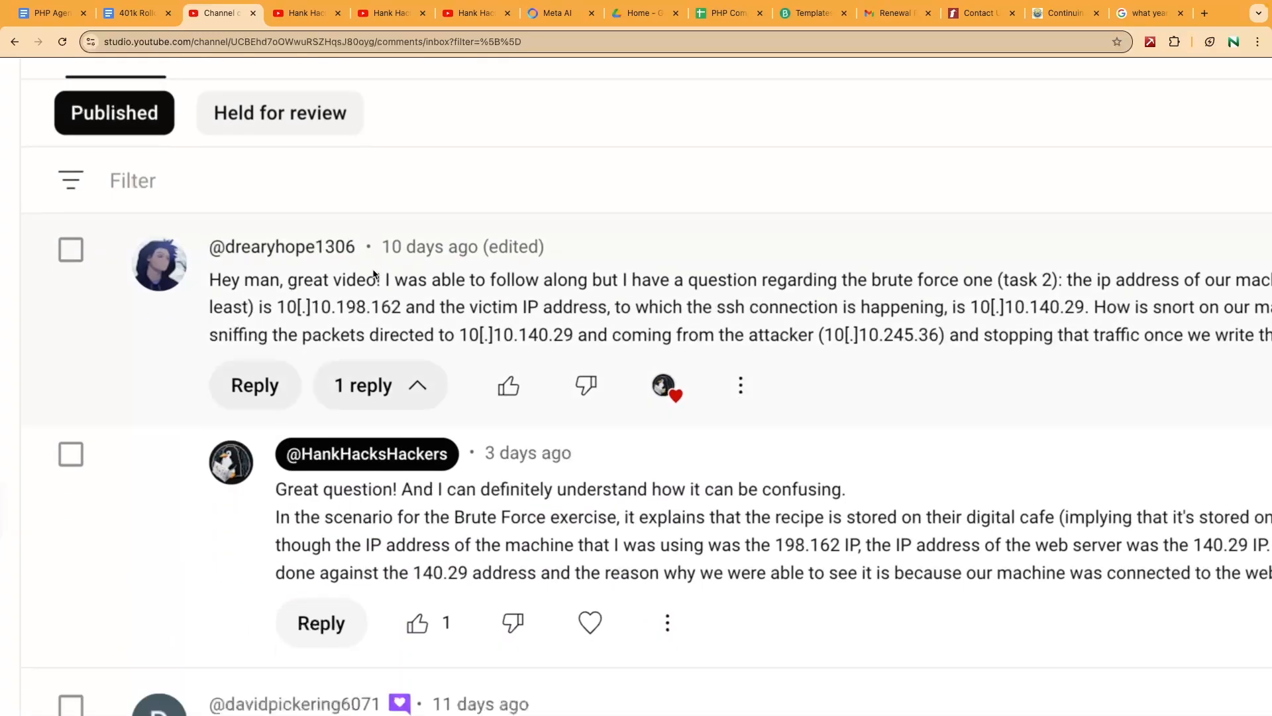
pyautogui.scroll(-15, 373, 273)
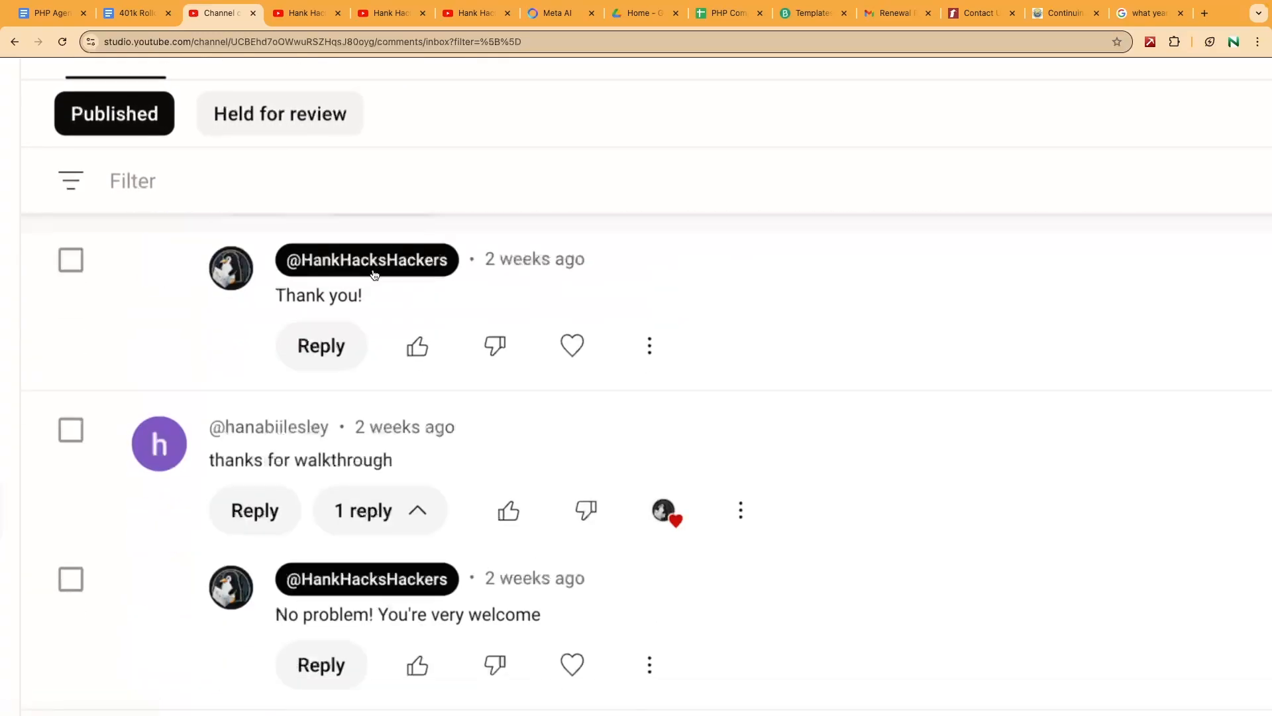
pyautogui.scroll(-5, 367, 304)
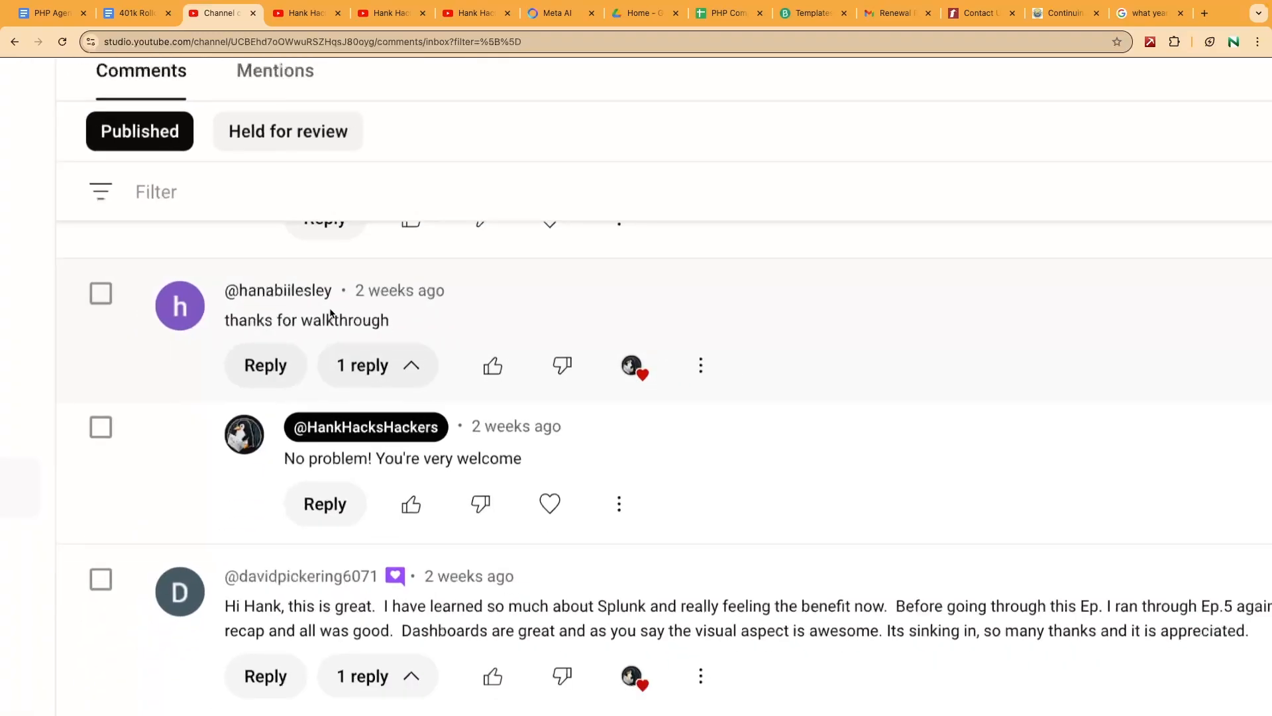
pyautogui.moveTo(282, 260); pyautogui.dragTo(325, 260)
pyautogui.click(326, 261)
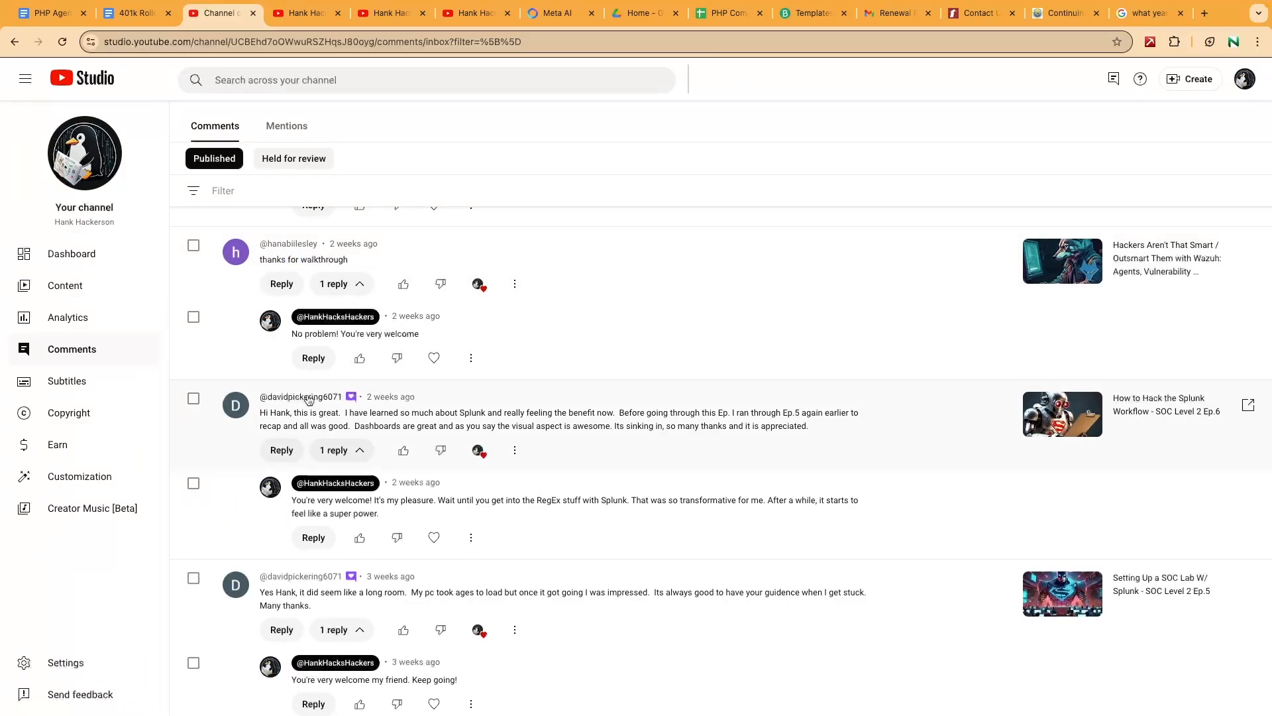
pyautogui.scroll(-1, 309, 443)
pyautogui.scroll(-10, 308, 443)
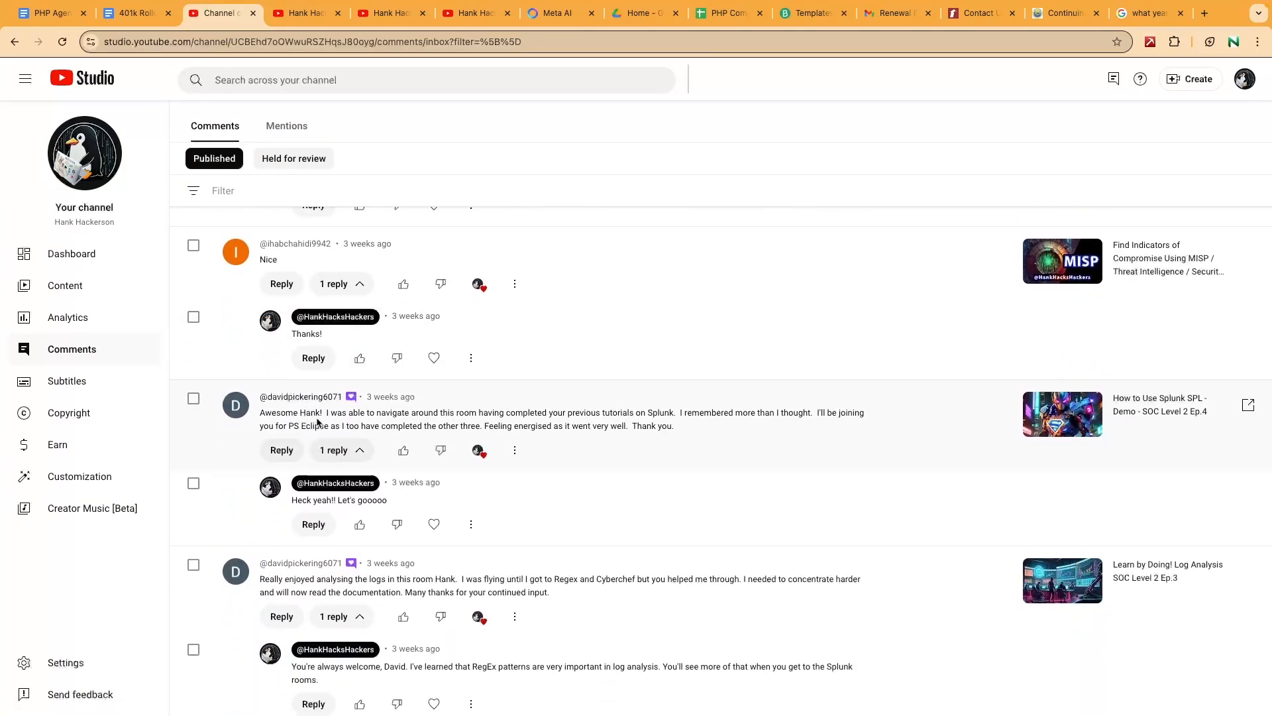
pyautogui.scroll(-4, 309, 442)
pyautogui.scroll(-6, 297, 425)
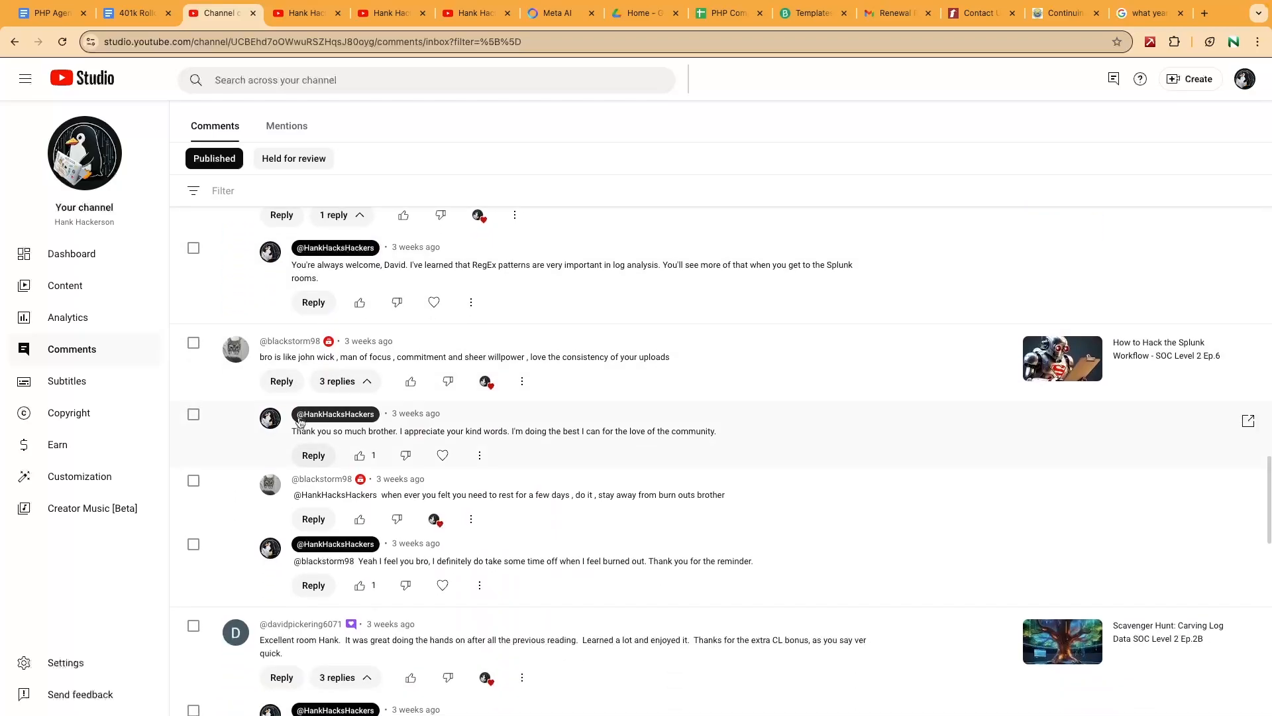
pyautogui.scroll(-6, 299, 421)
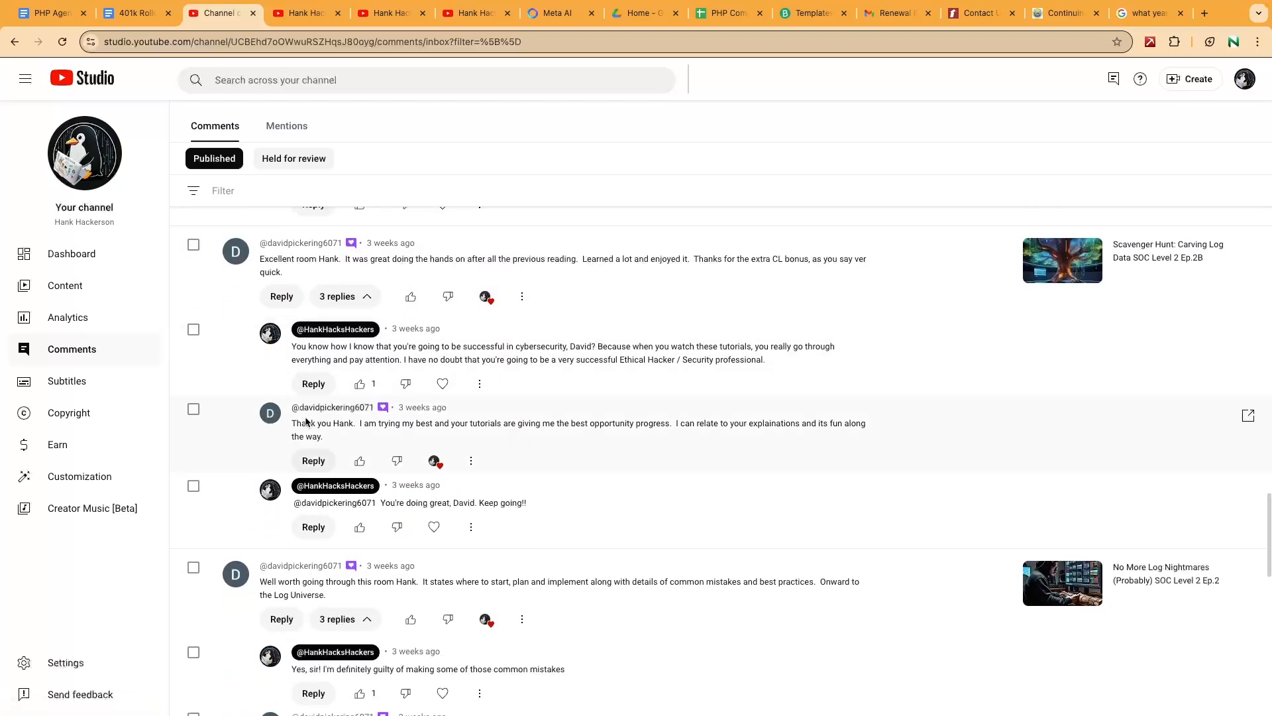
pyautogui.scroll(-9, 305, 417)
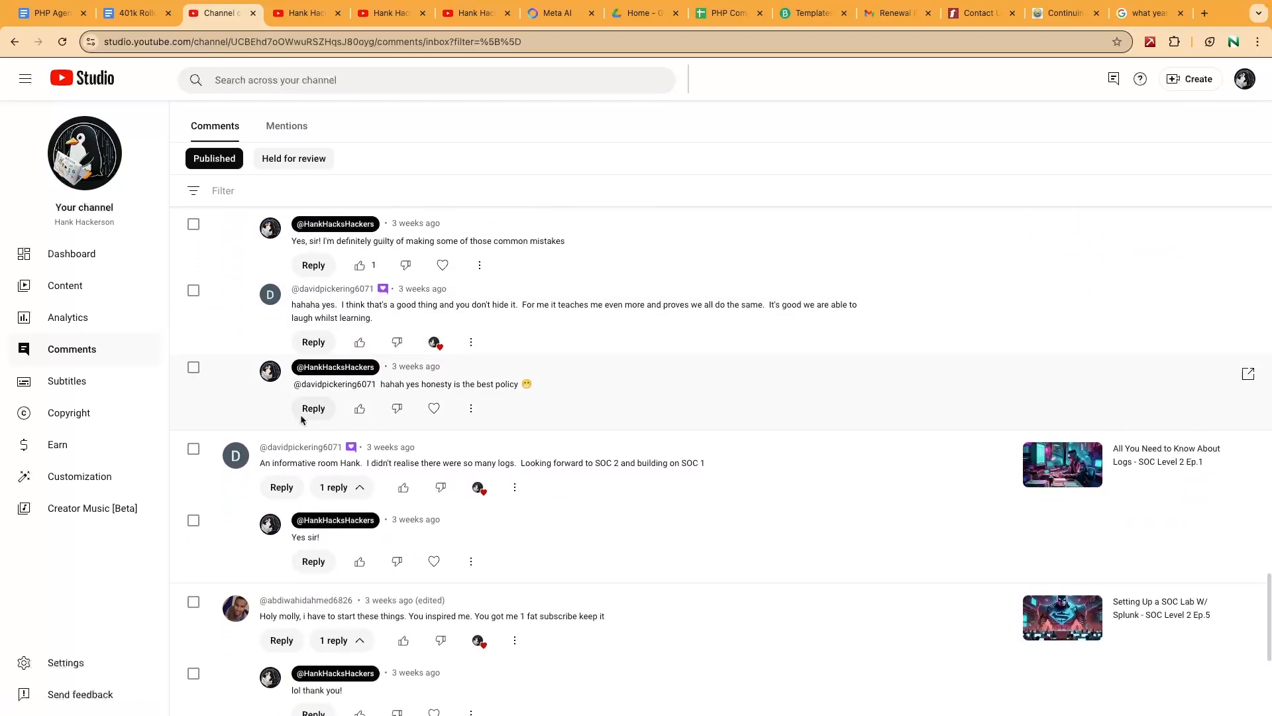
pyautogui.scroll(-10, 302, 419)
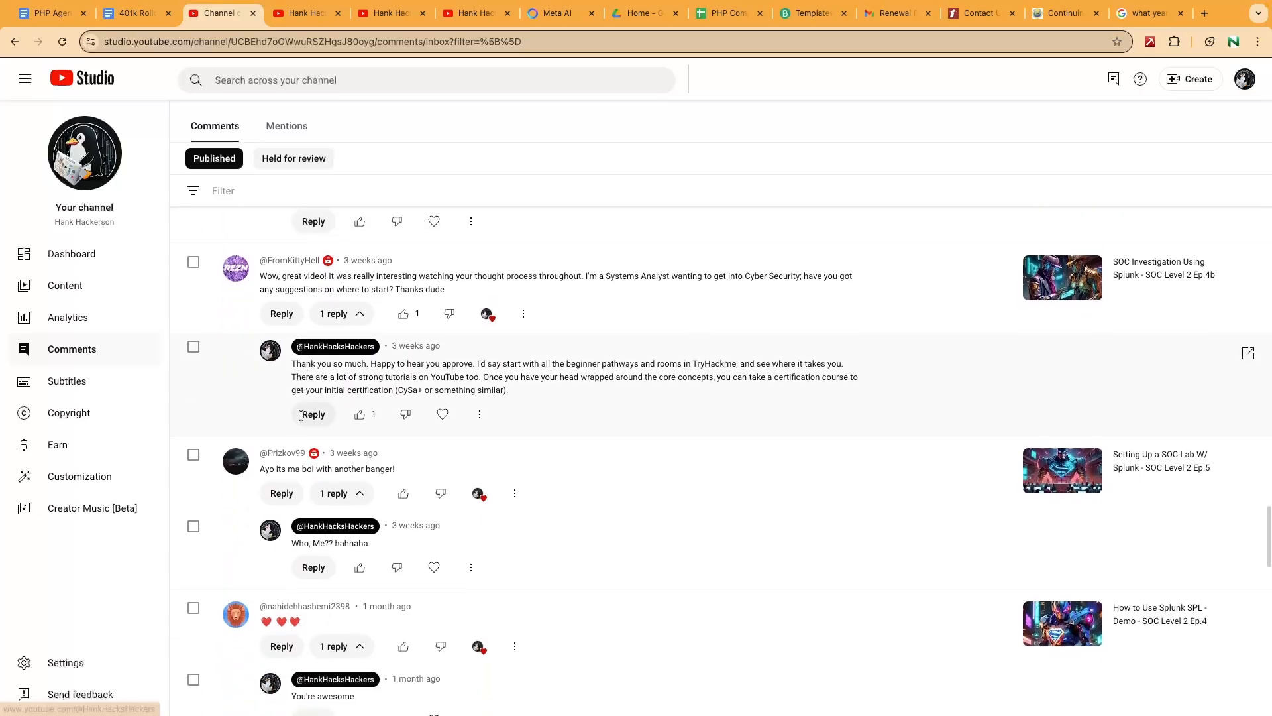
pyautogui.scroll(-11, 302, 420)
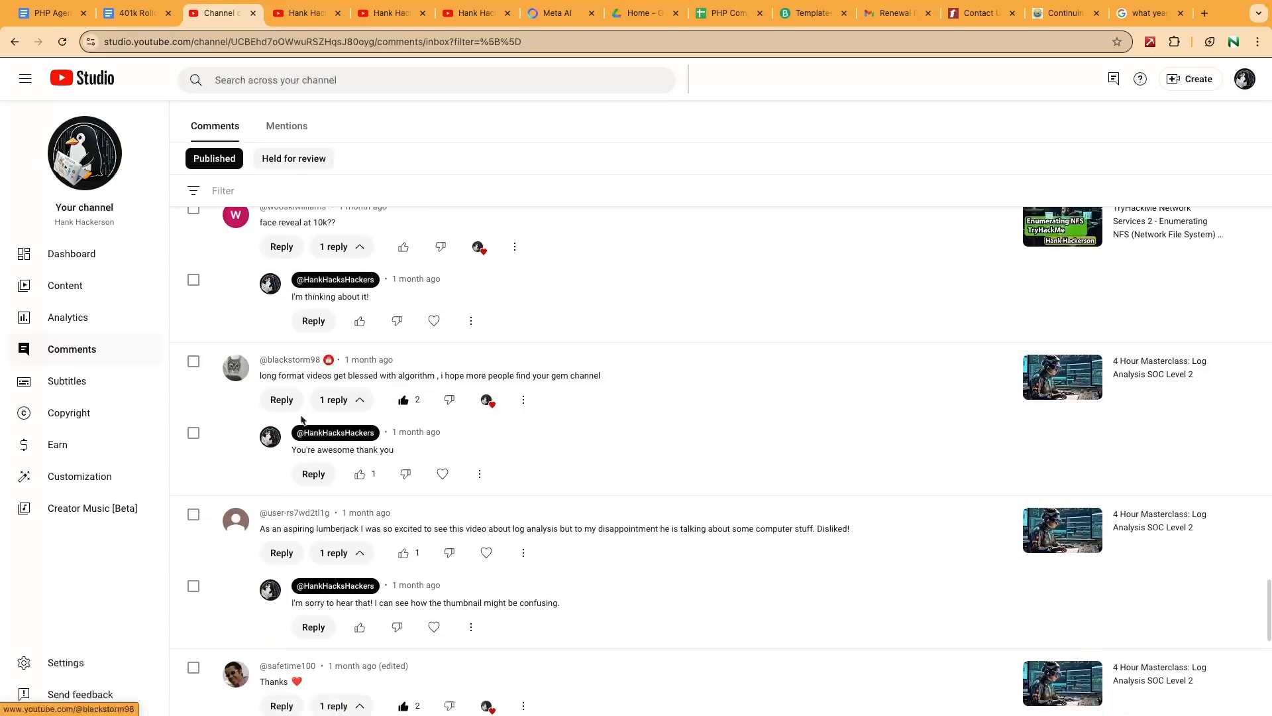
pyautogui.scroll(-9, 301, 420)
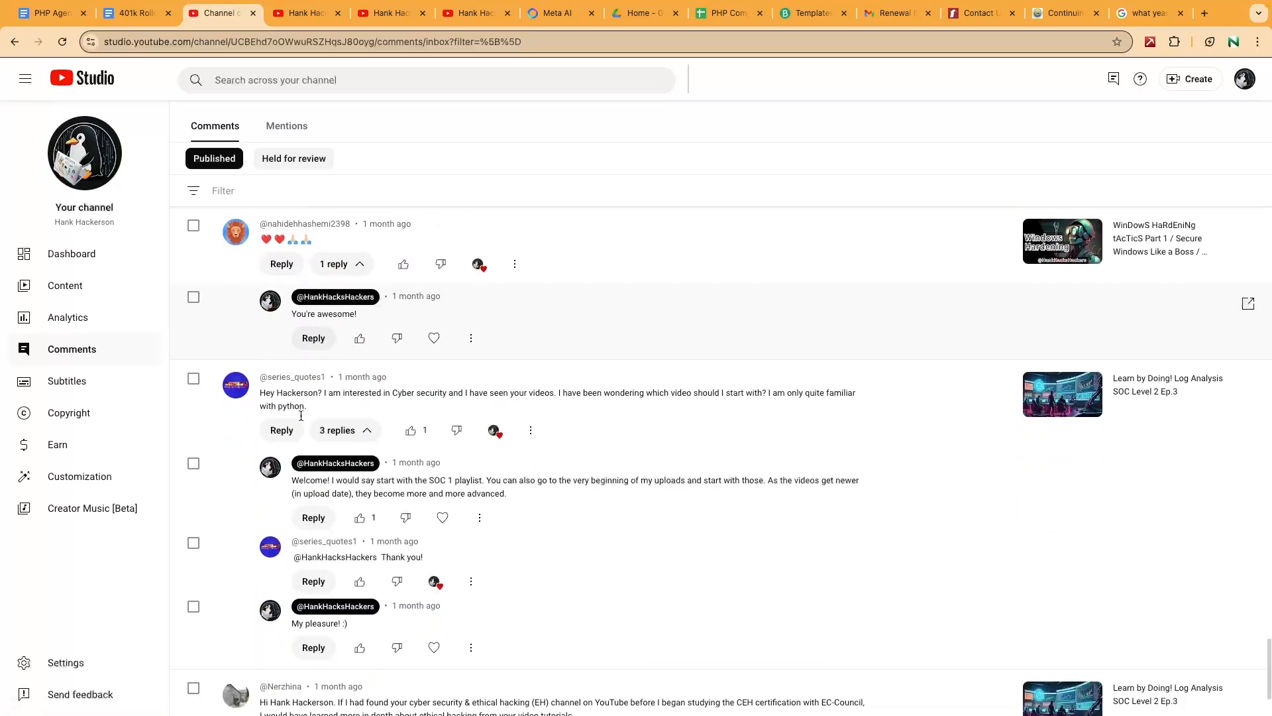
pyautogui.scroll(-2, 302, 419)
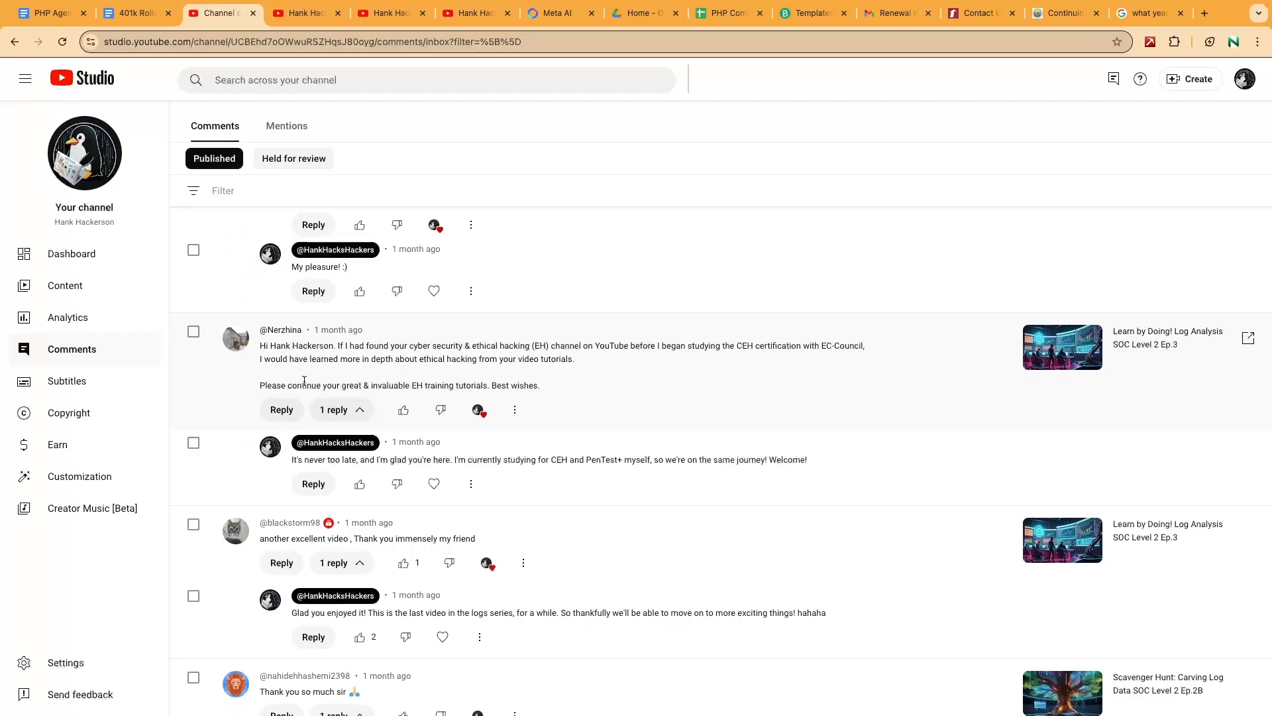
pyautogui.scroll(10, 304, 381)
pyautogui.scroll(5, 305, 387)
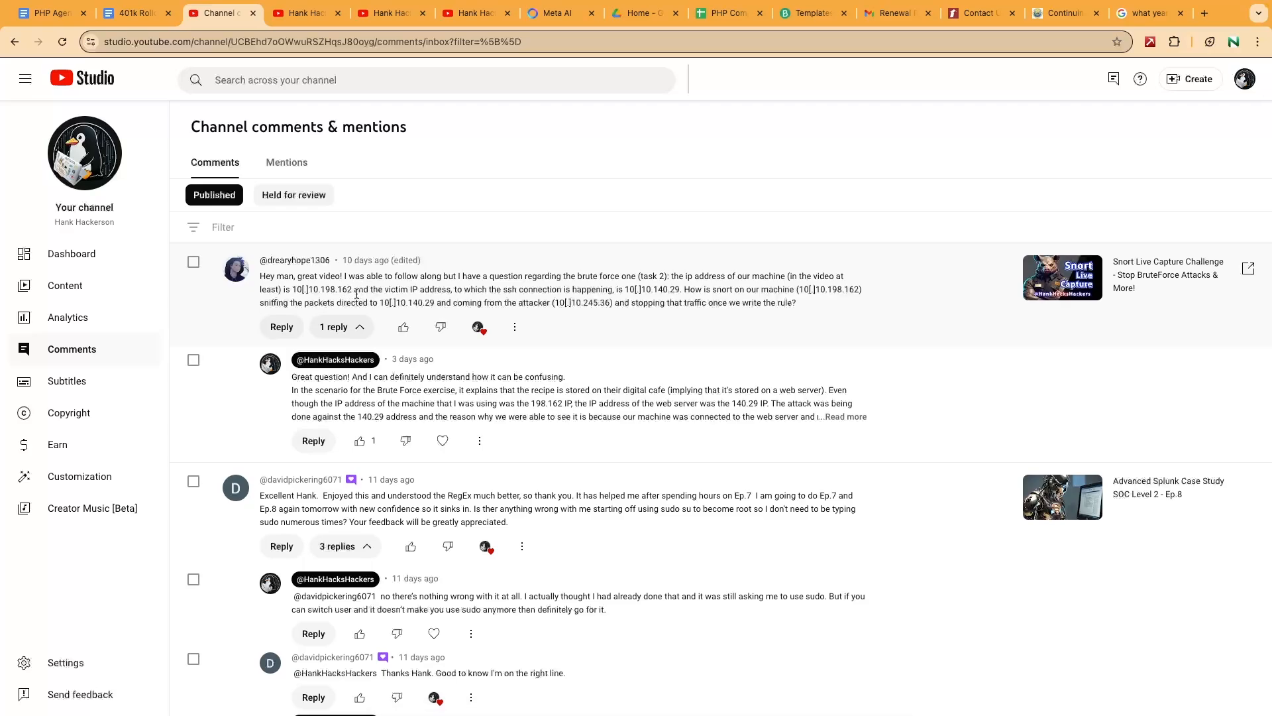
# Expand the channel's full reply about the 140.29 web server, then go to the channel home tab.
pyautogui.click(842, 418)
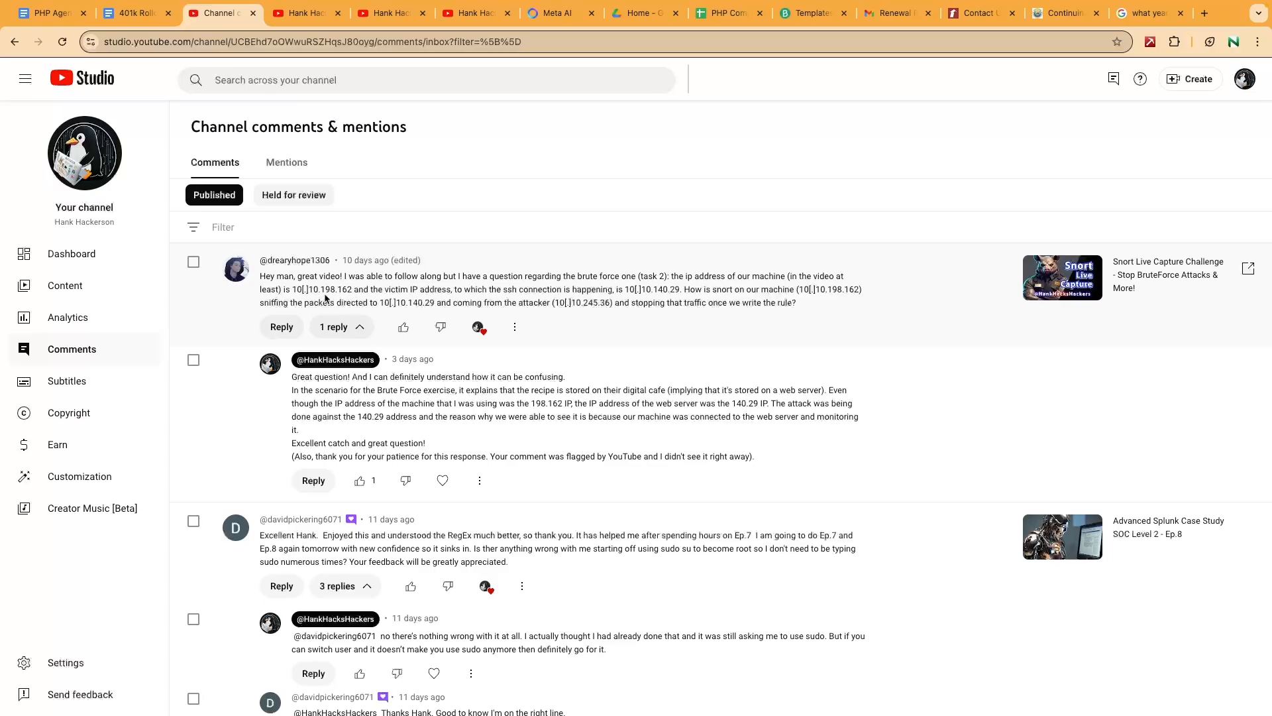
pyautogui.hotkey('ctrl', 'Tab')
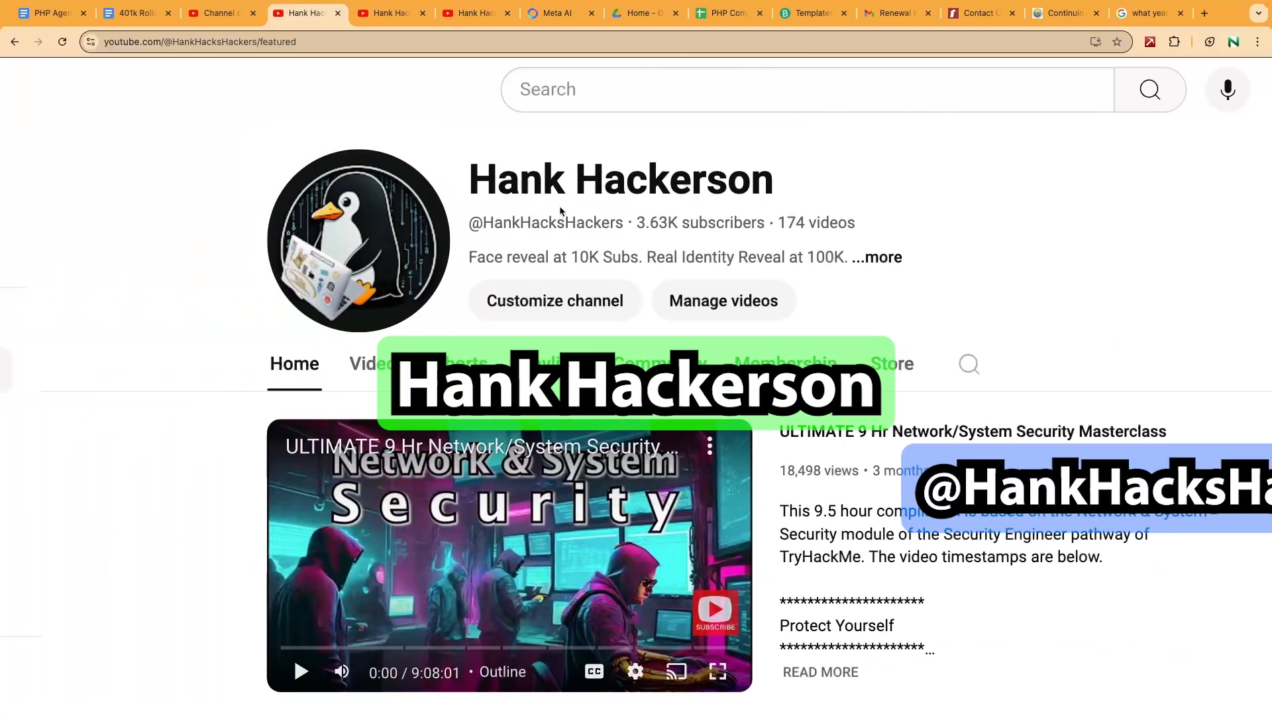
# Zoom the channel home page back to 100% so the sidebar and For You row show.
pyautogui.doubleClick(553, 222)
pyautogui.doubleClick(530, 184)
pyautogui.tripleClick(547, 183)
pyautogui.moveTo(785, 184); pyautogui.dragTo(604, 185)
pyautogui.click(557, 186)
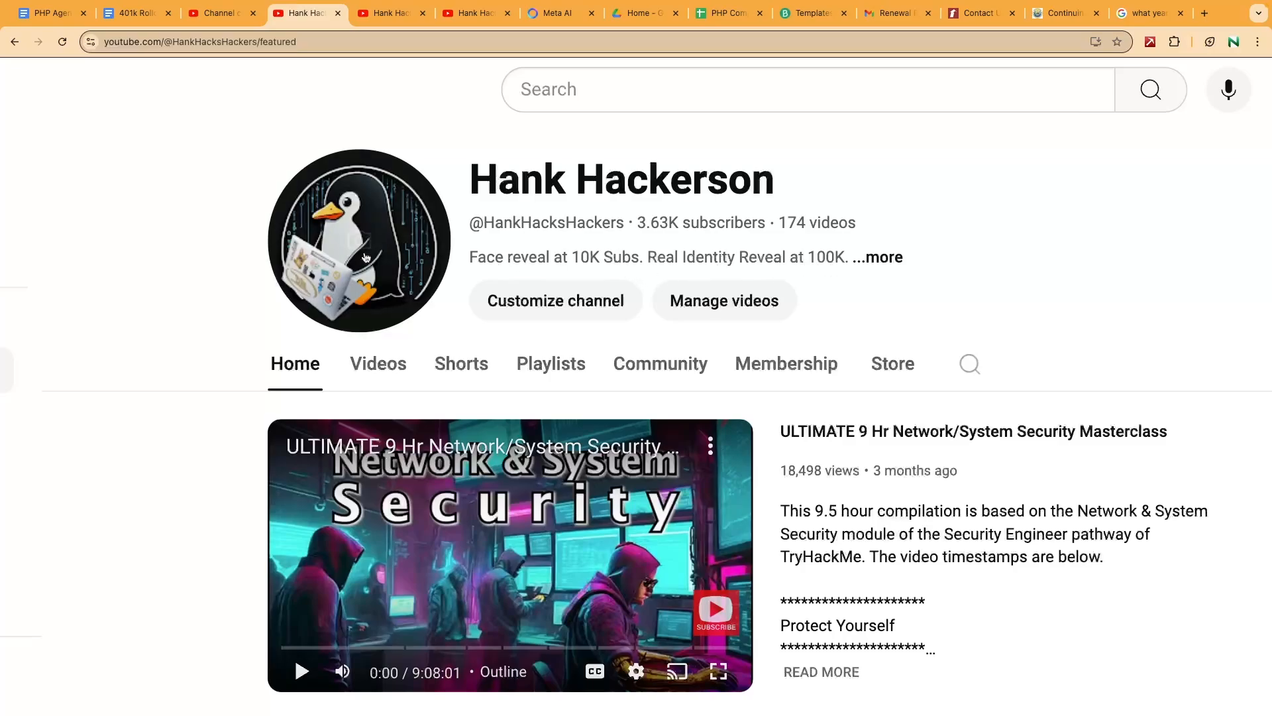
pyautogui.hotkey('ctrl', '-')
pyautogui.hotkey('ctrl', '-')
pyautogui.hotkey('ctrl', '-')
pyautogui.hotkey('ctrl', '-')
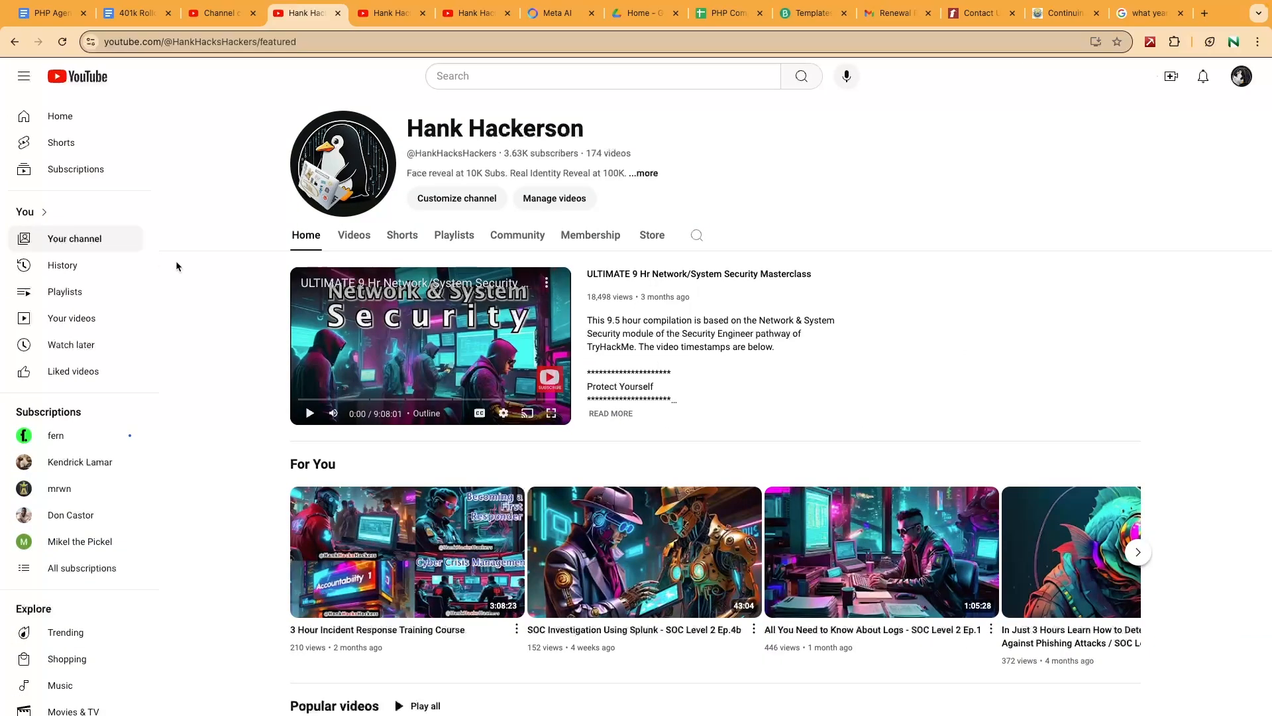
pyautogui.scroll(-3, 178, 265)
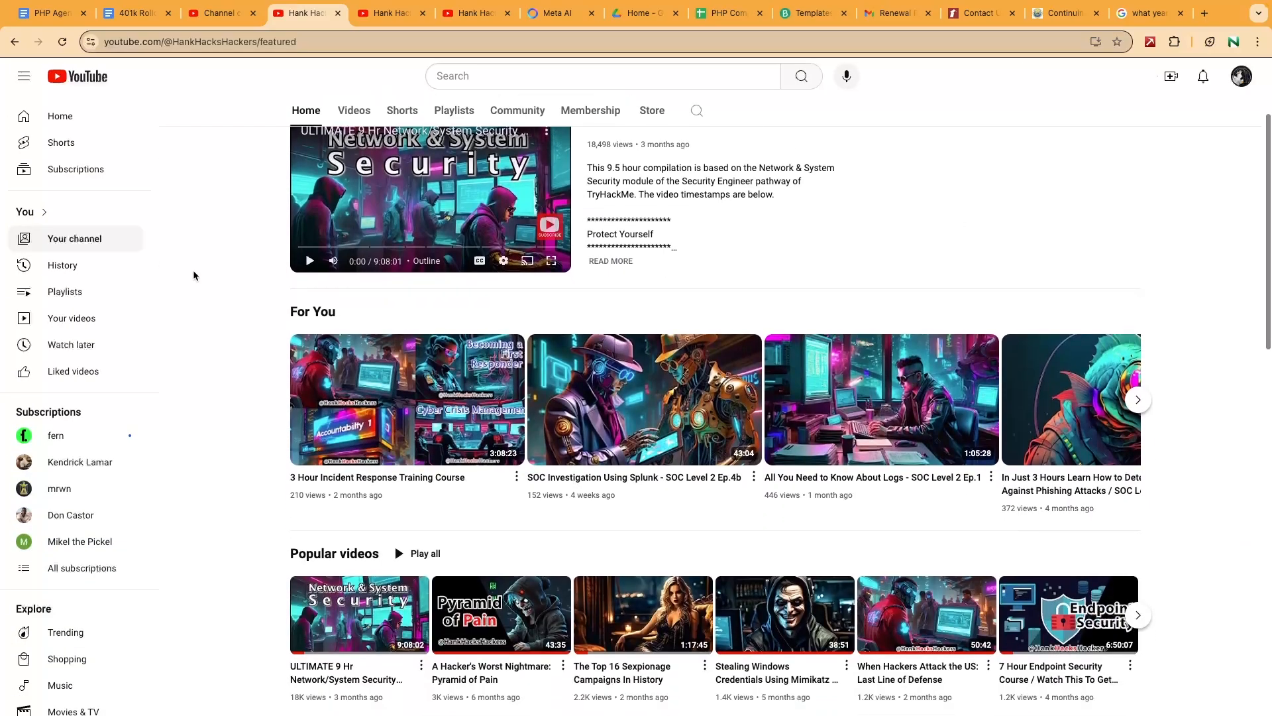
pyautogui.scroll(3, 193, 269)
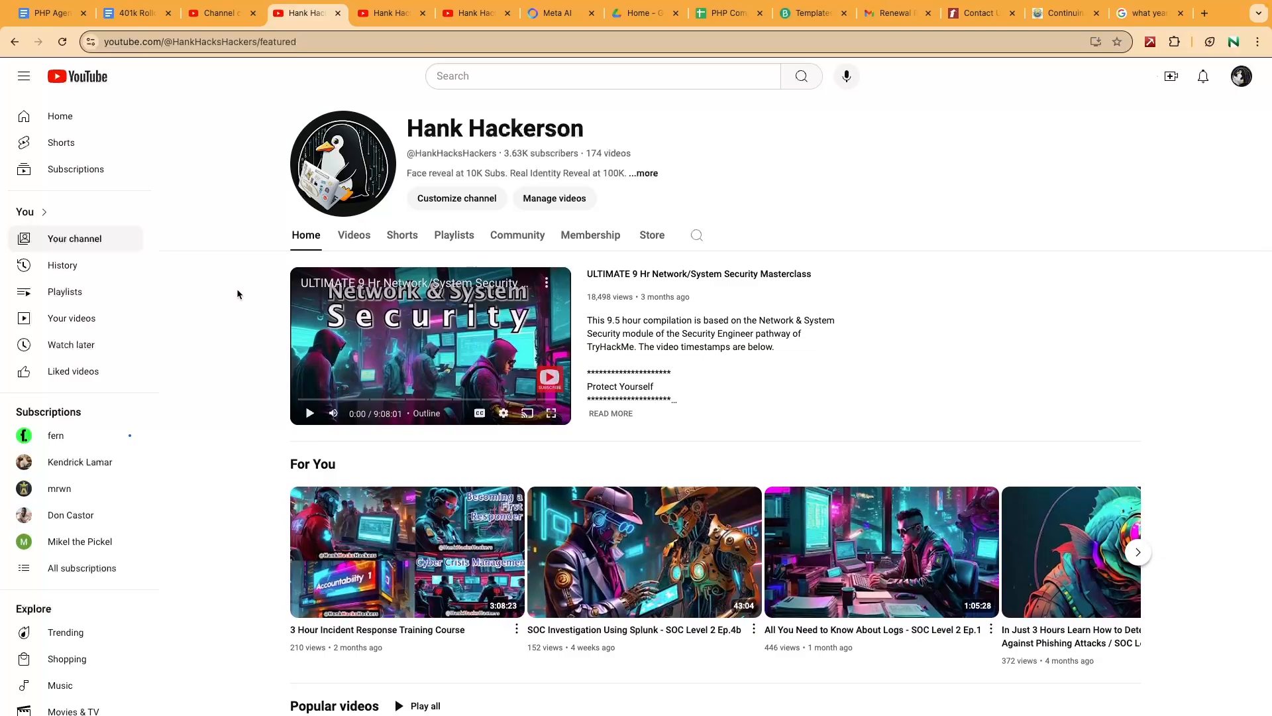